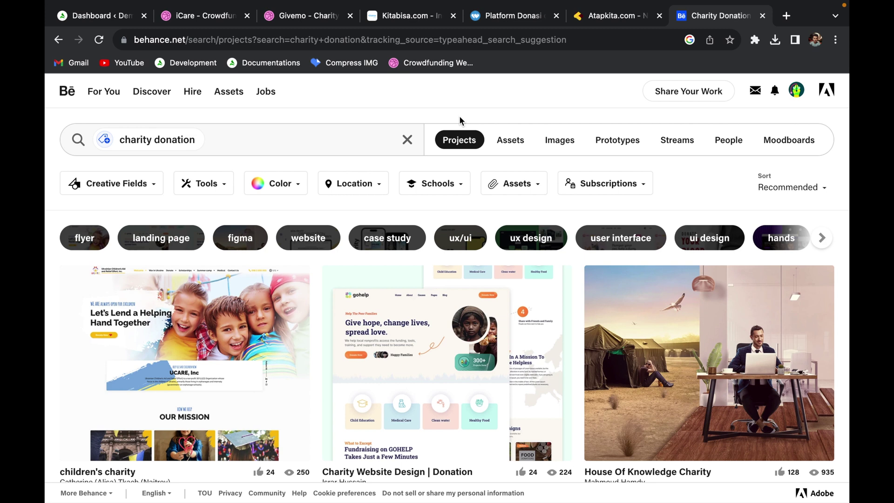
# Step: Examine the reference designs for crowdfunding sites: iCare, Givemo, Kitabisa, WeCare.id, Atapkita and the Behance charity donation projects
pyautogui.click(212, 18)
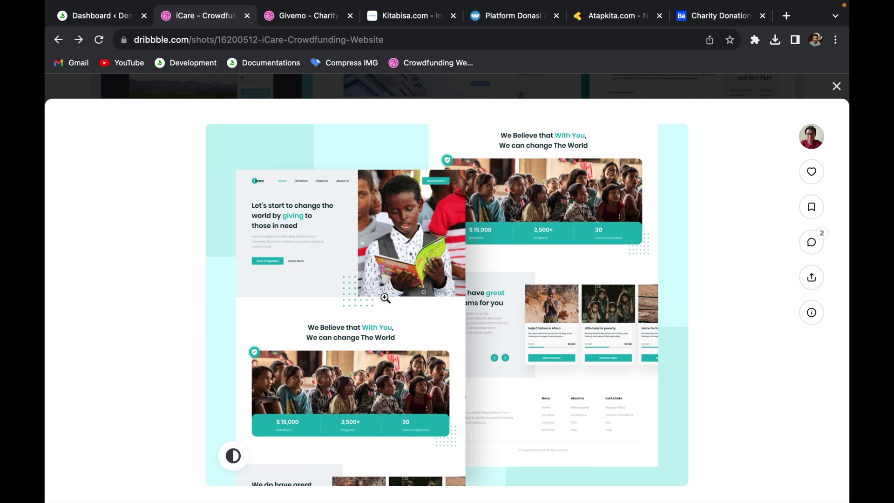
pyautogui.click(298, 15)
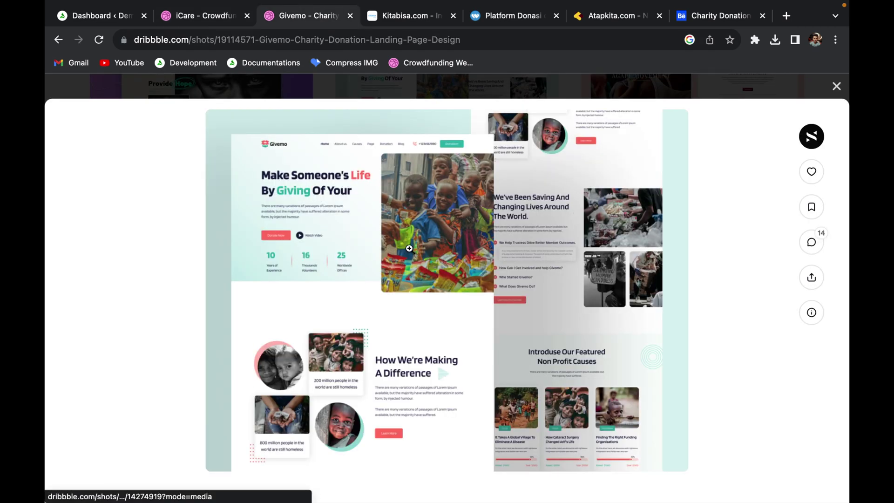
pyautogui.click(409, 20)
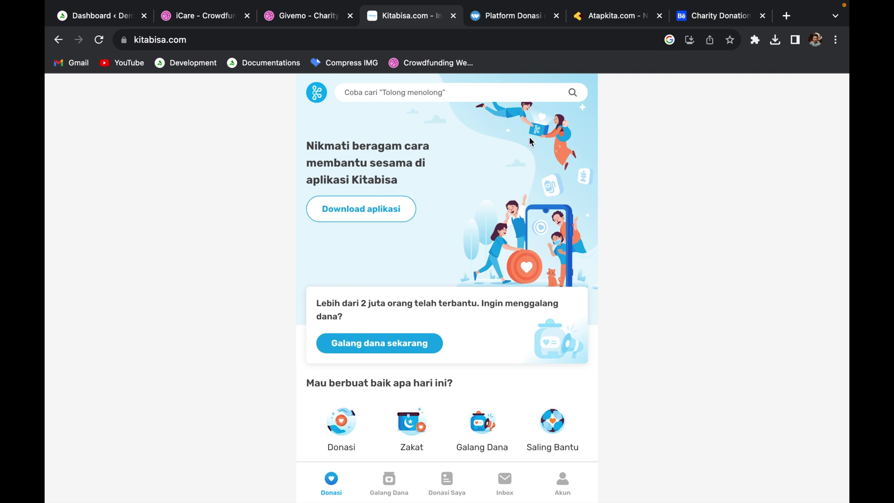
pyautogui.click(511, 14)
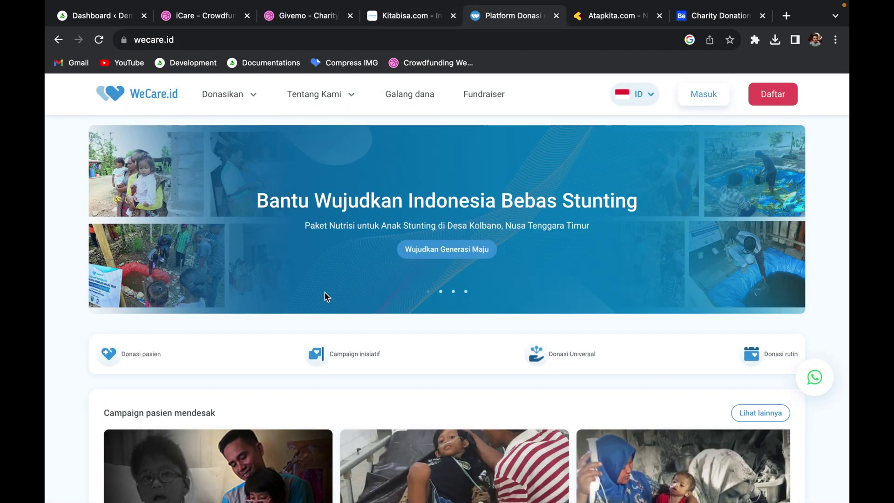
pyautogui.scroll(-3, 418, 357)
pyautogui.scroll(3, 418, 359)
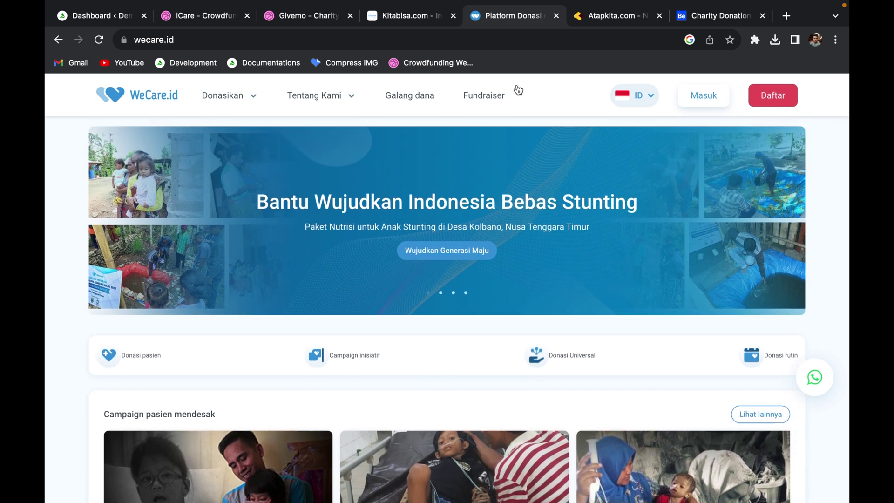
pyautogui.click(595, 17)
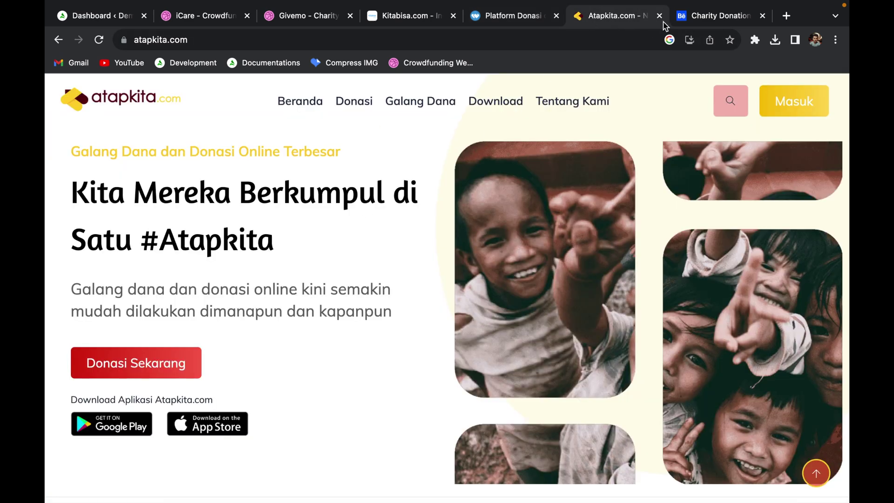
pyautogui.click(689, 17)
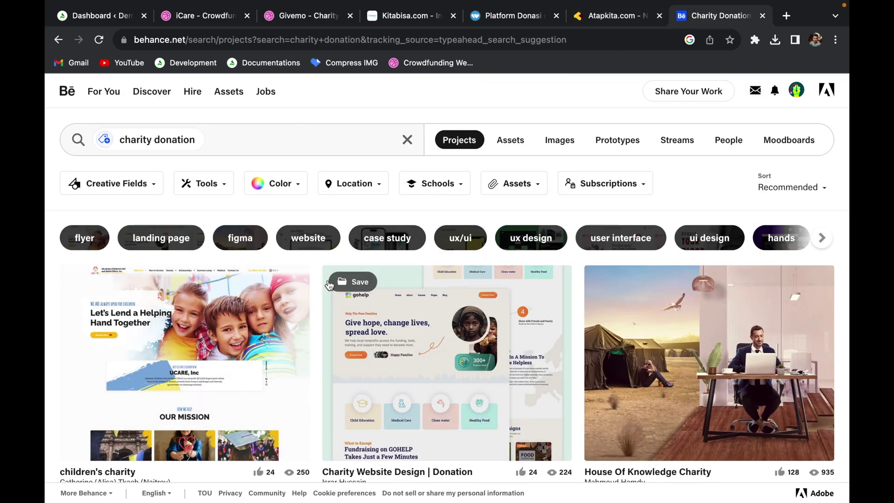
pyautogui.scroll(-1, 316, 291)
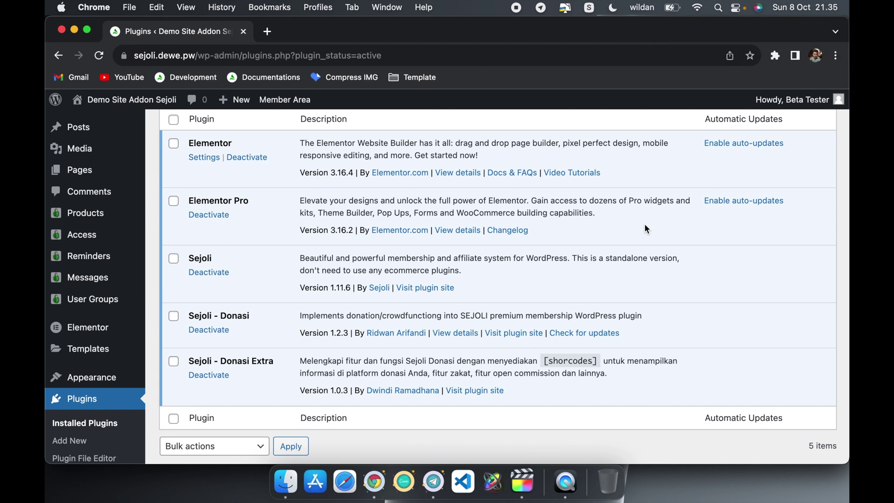
# Step: Review the active WordPress plugins, covering the Elementor and Sejoli plugins and their add-ons
pyautogui.scroll(2, 645, 225)
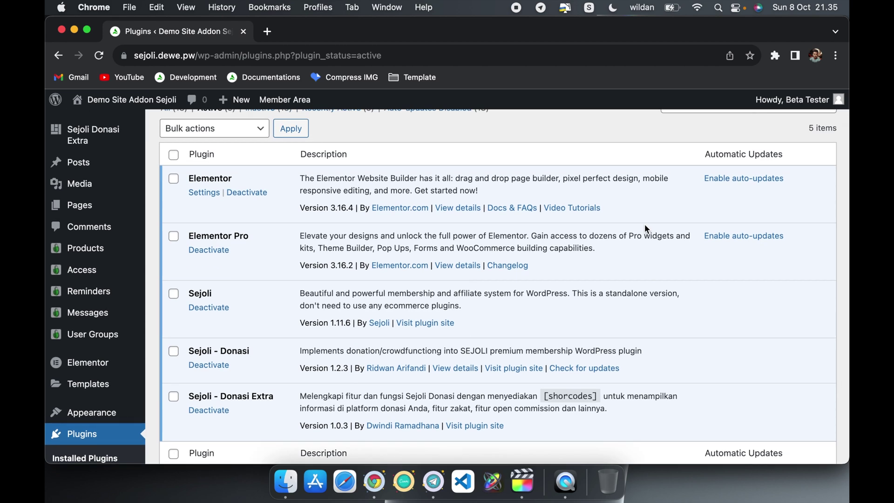
pyautogui.scroll(2, 644, 224)
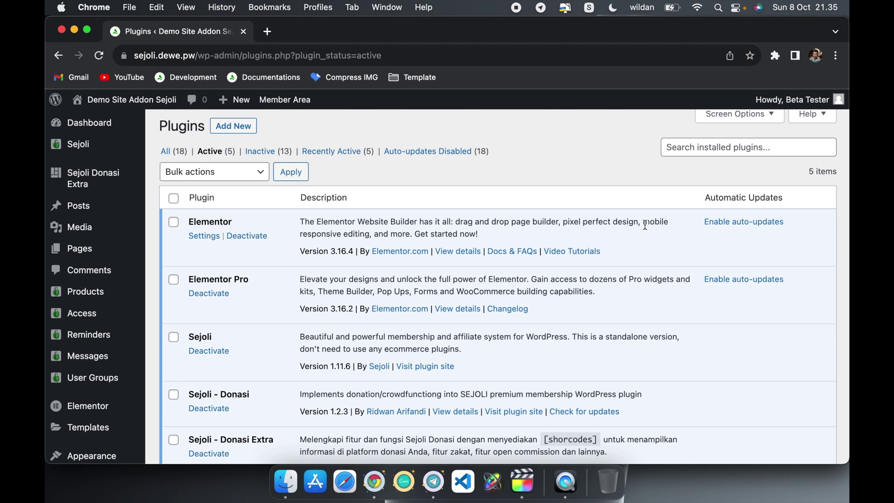
pyautogui.scroll(-3, 601, 278)
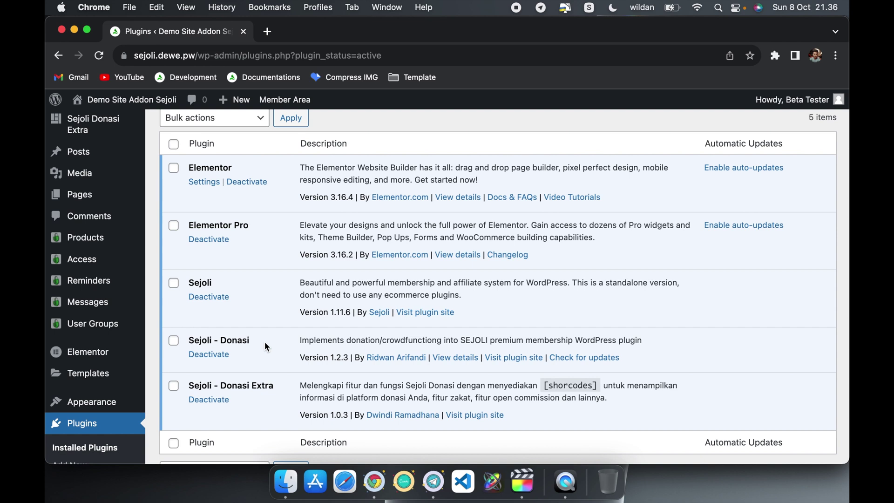
pyautogui.scroll(-3, 265, 342)
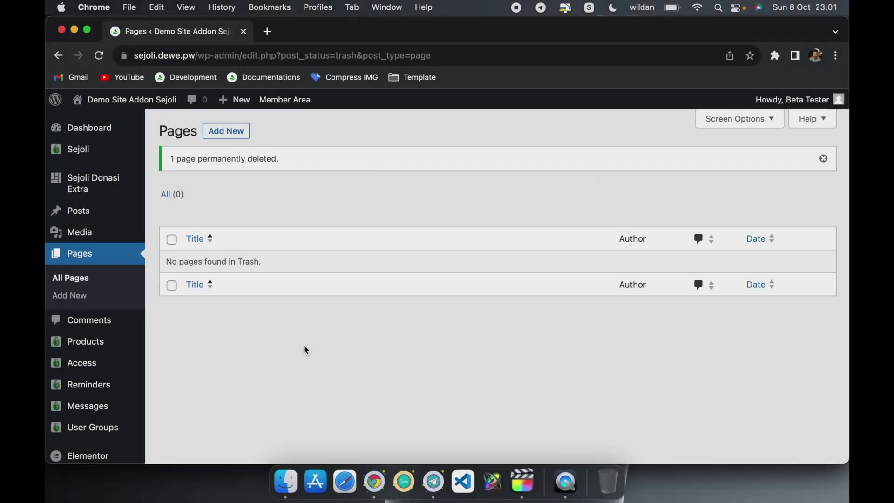
# Step: Create a new WordPress page titled "Landingpage Crowfunding" with the browser in full screen
pyautogui.press('ctrl+super+f')
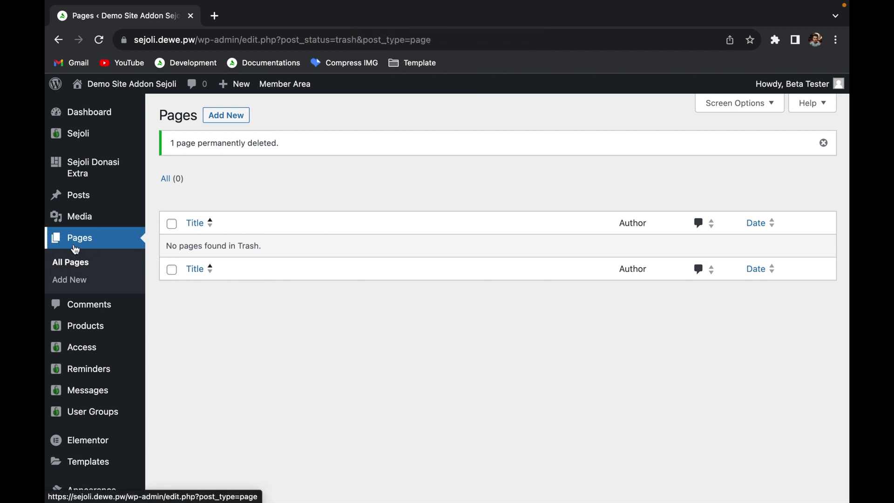
pyautogui.click(237, 120)
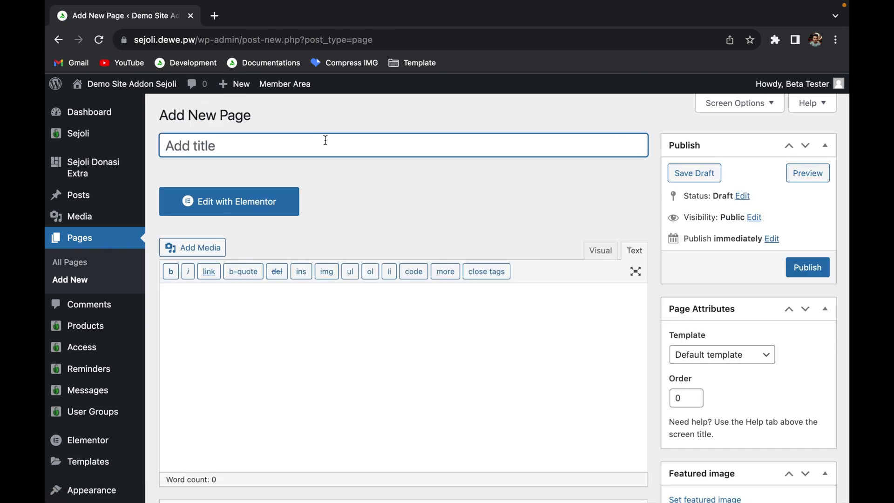
pyautogui.write('Lan')
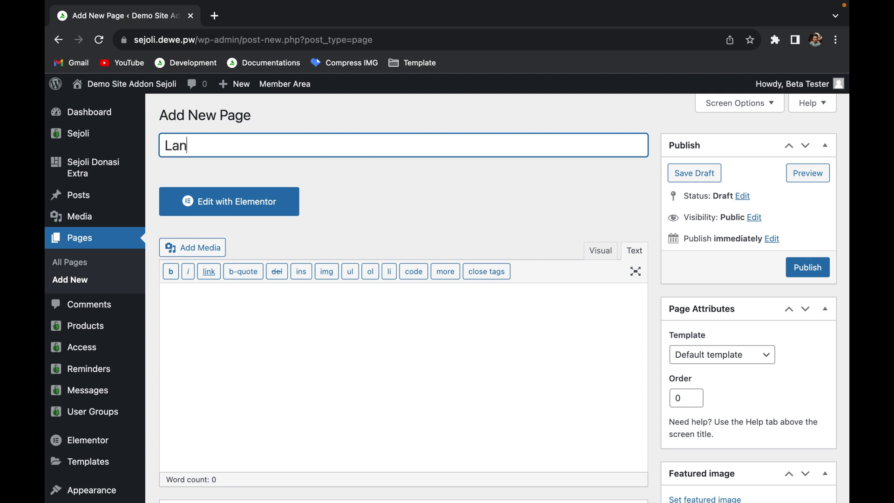
pyautogui.write('dingpage ')
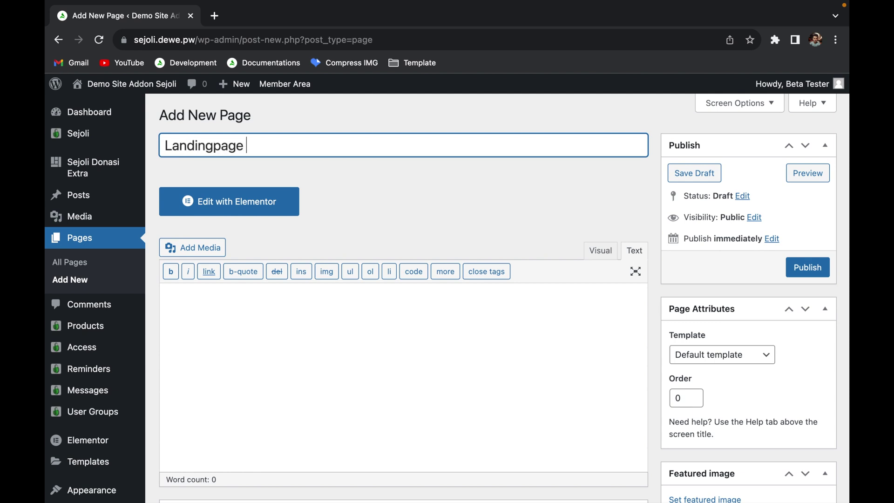
pyautogui.write('Crowfunding')
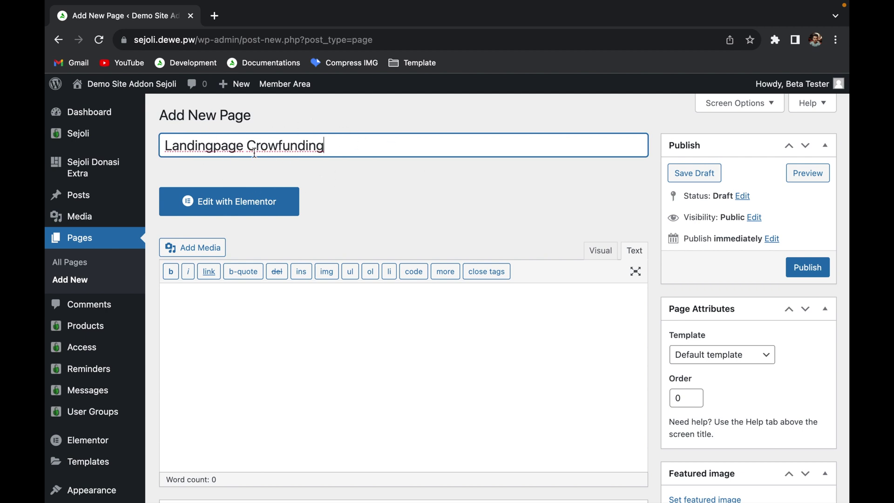
# Step: Publish the page with the Elementor Canvas template and open it for editing in Elementor
pyautogui.click(733, 360)
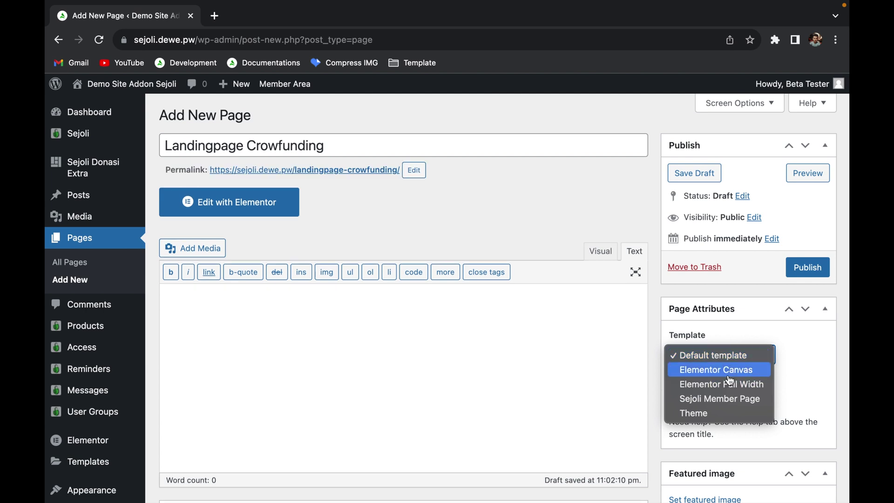
pyautogui.click(723, 378)
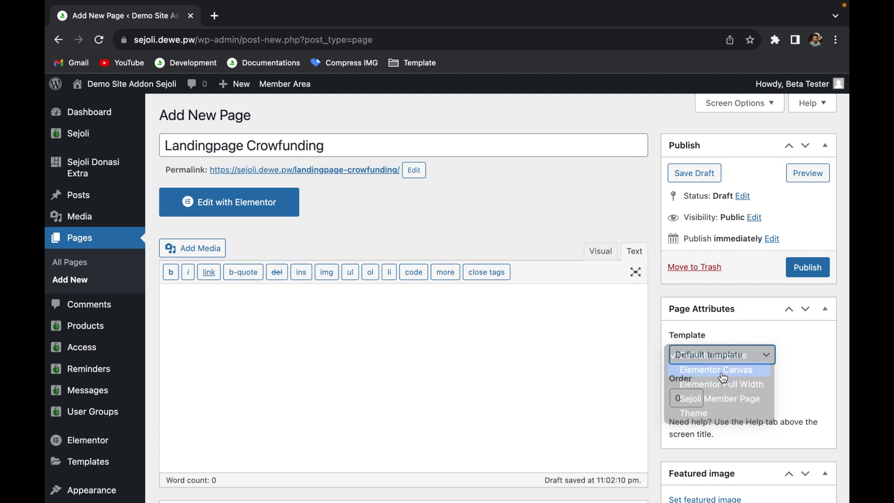
pyautogui.click(819, 271)
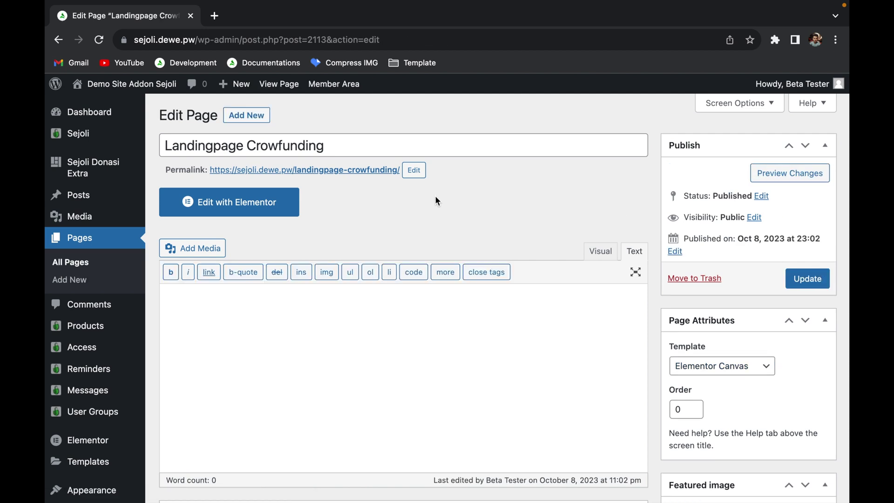
pyautogui.click(261, 209)
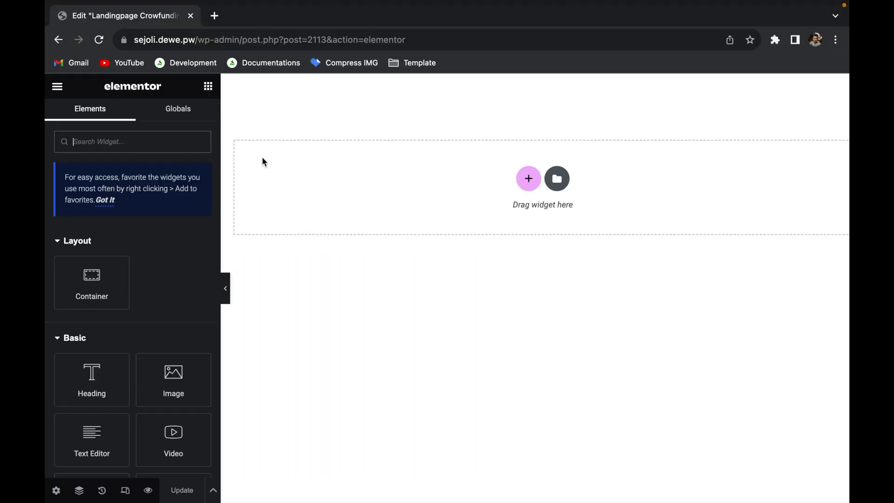
# Step: Open the bookmarked iCare Crowdfunding Website design on Dribbble in a new browser tab and view its layout
pyautogui.click(214, 15)
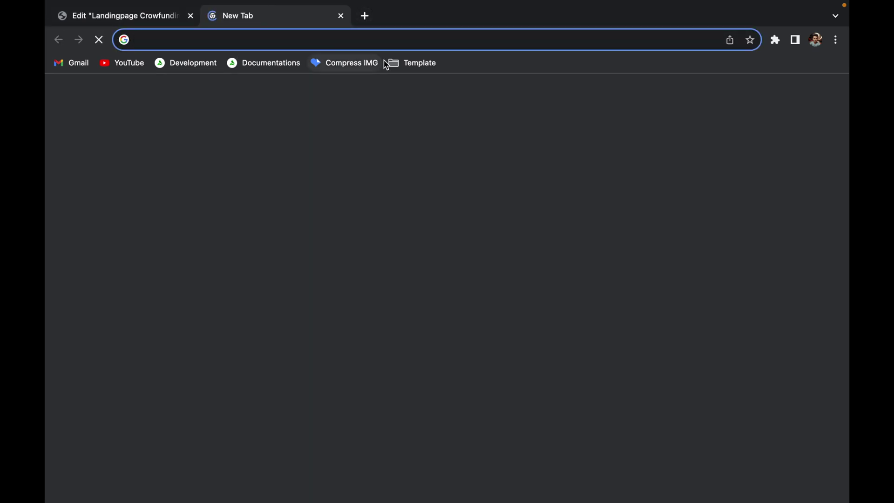
pyautogui.click(404, 65)
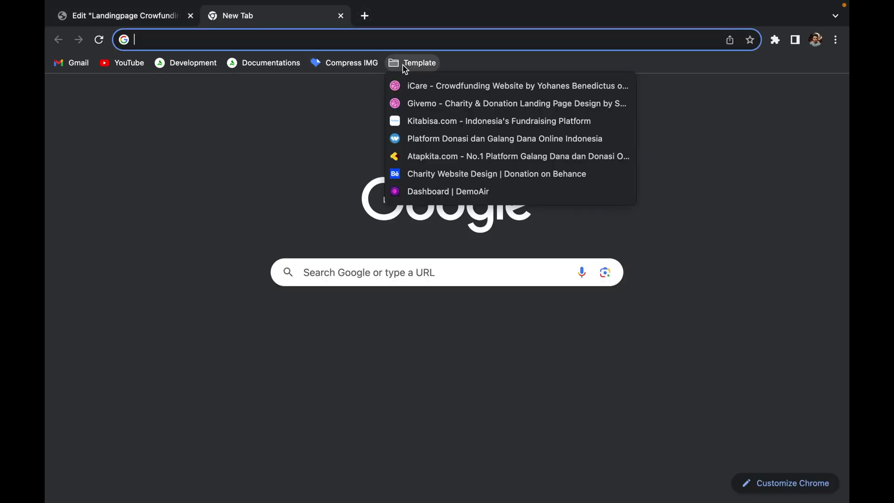
pyautogui.click(460, 92)
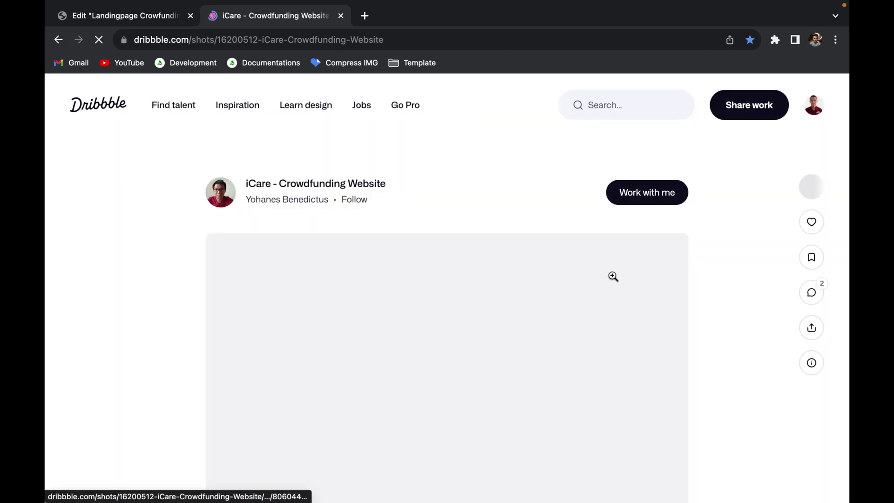
pyautogui.scroll(-2, 614, 277)
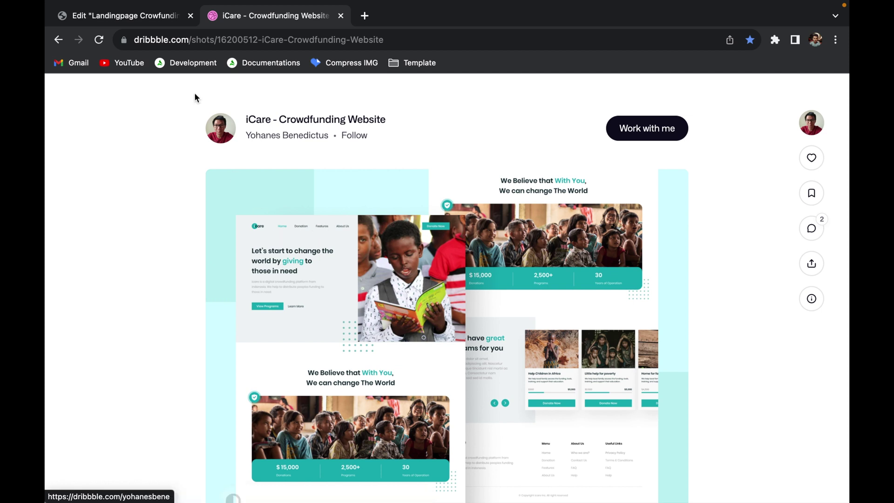
# Step: Return to the Elementor editor and add a container to the empty page
pyautogui.click(147, 17)
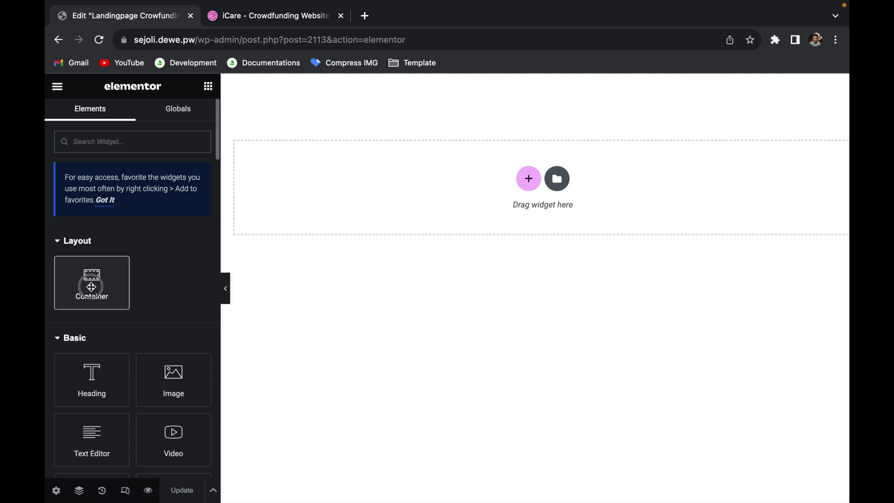
pyautogui.moveTo(92, 287); pyautogui.dragTo(310, 185)
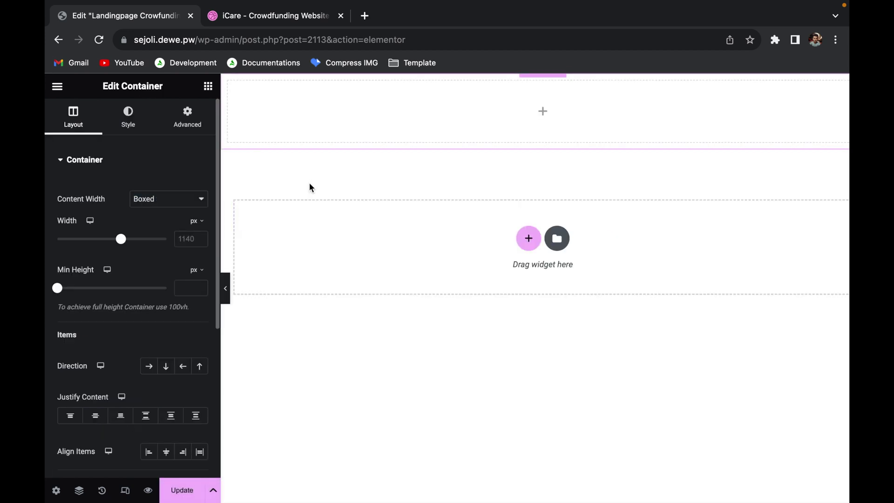
# Step: Try the Full Width content width on the container with a width of 100%
pyautogui.click(179, 202)
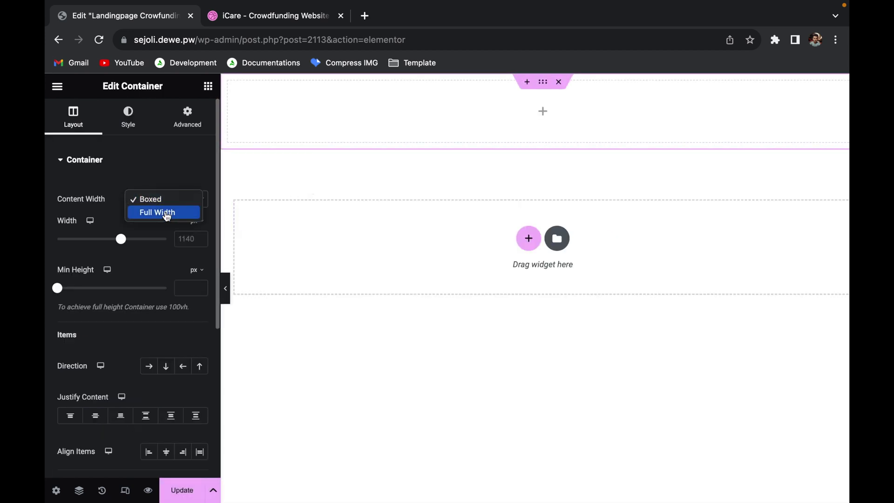
pyautogui.click(168, 214)
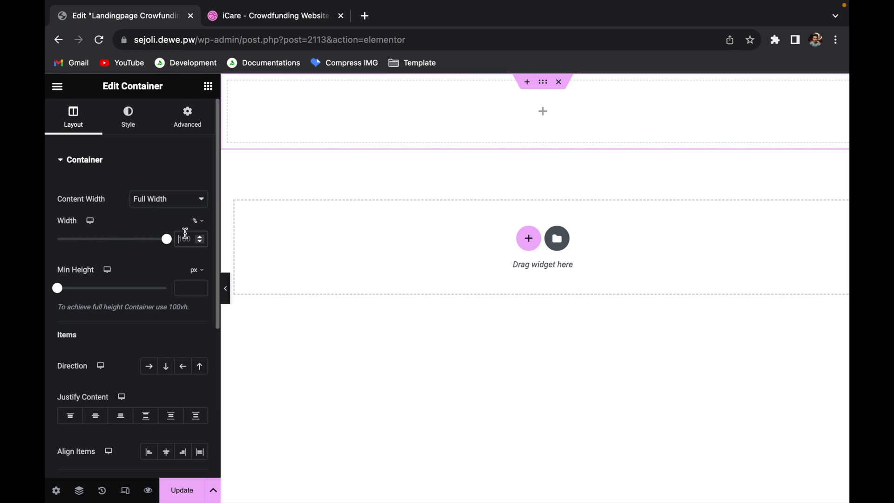
pyautogui.click(185, 237)
pyautogui.write('1000')
# Step: Set the container's content width to Boxed with a width of 1280 px
pyautogui.click(170, 207)
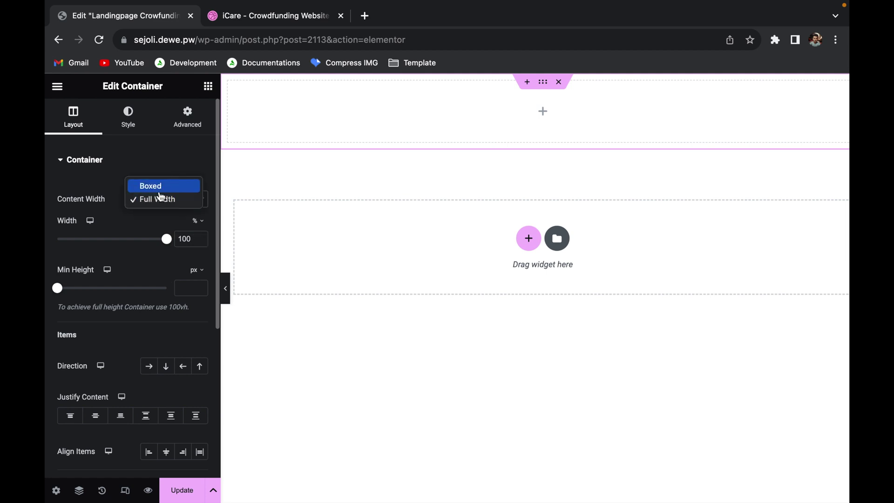
pyautogui.click(154, 187)
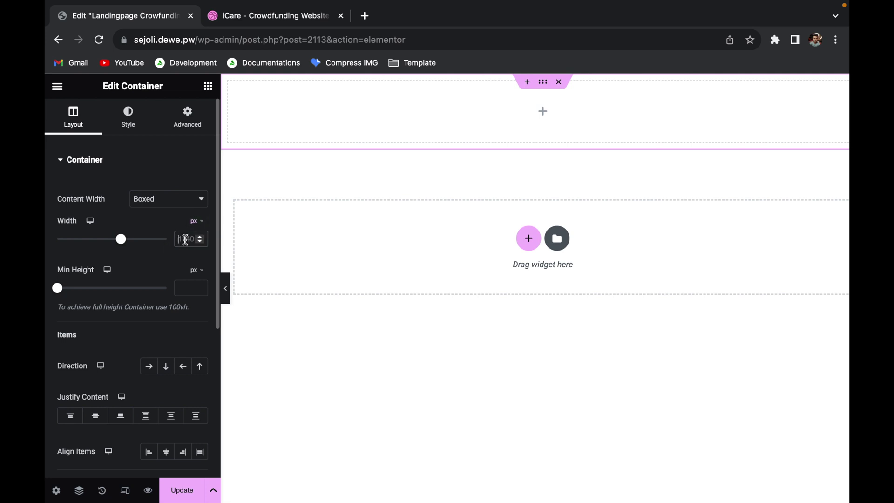
pyautogui.write('1280')
pyautogui.scroll(-3, 161, 372)
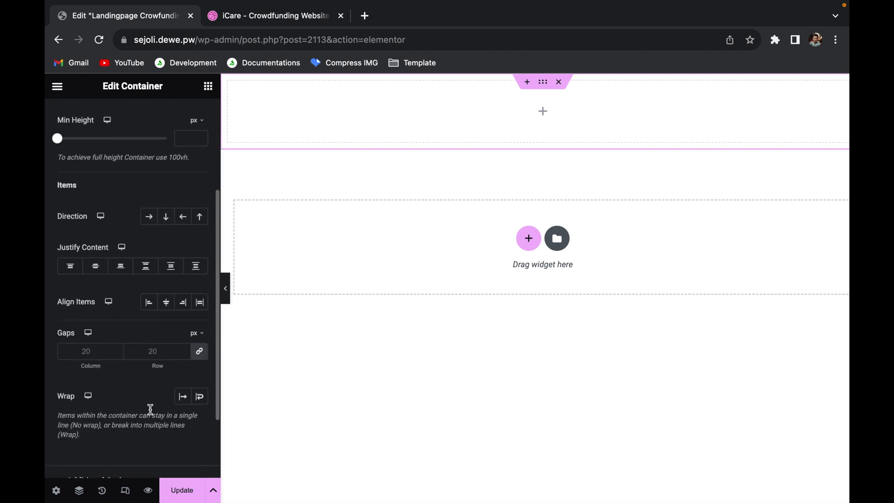
pyautogui.scroll(3, 150, 409)
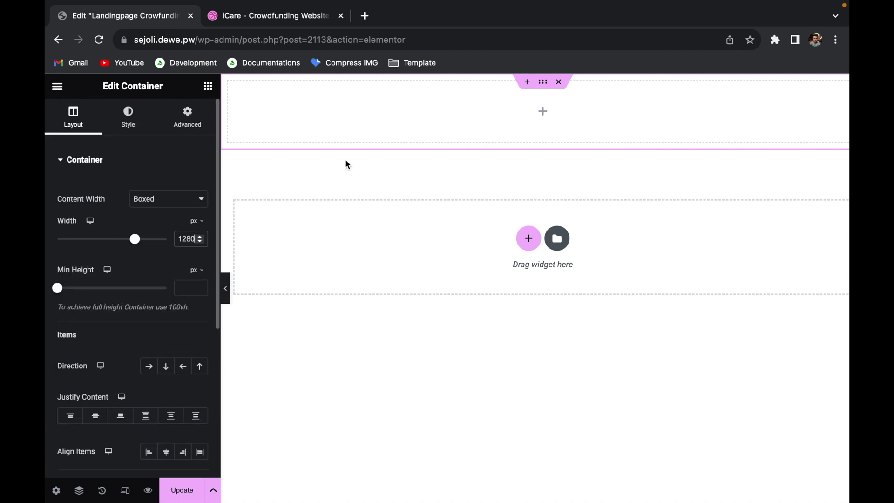
pyautogui.scroll(-1, 147, 312)
pyautogui.scroll(1, 149, 307)
# Step: View the header layout in the iCare reference design on Dribbble and return to the Elementor editor
pyautogui.click(270, 17)
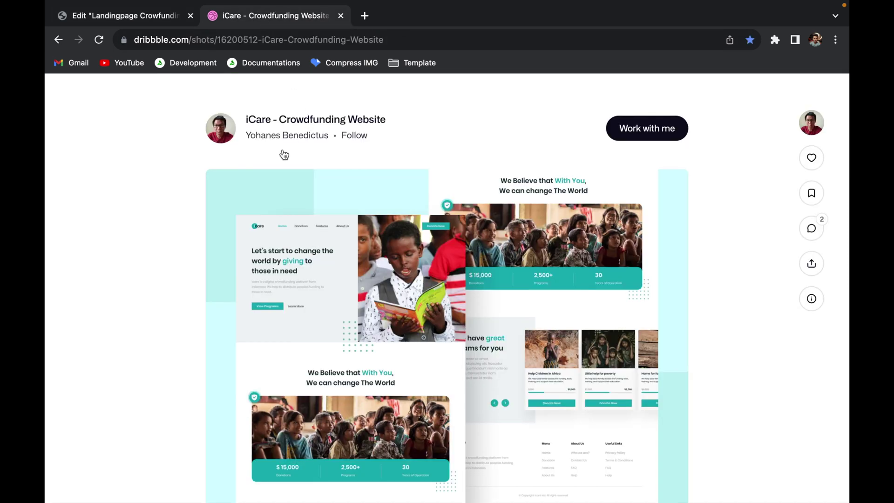
pyautogui.moveTo(88, 23)
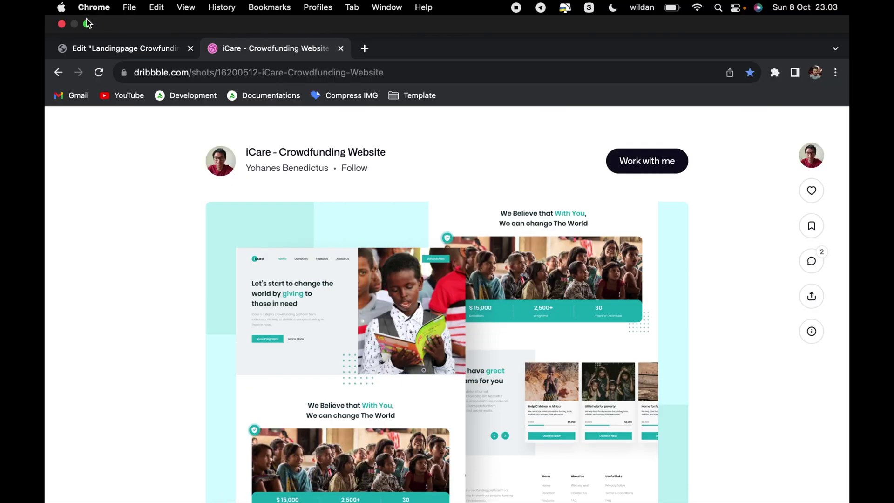
pyautogui.click(93, 48)
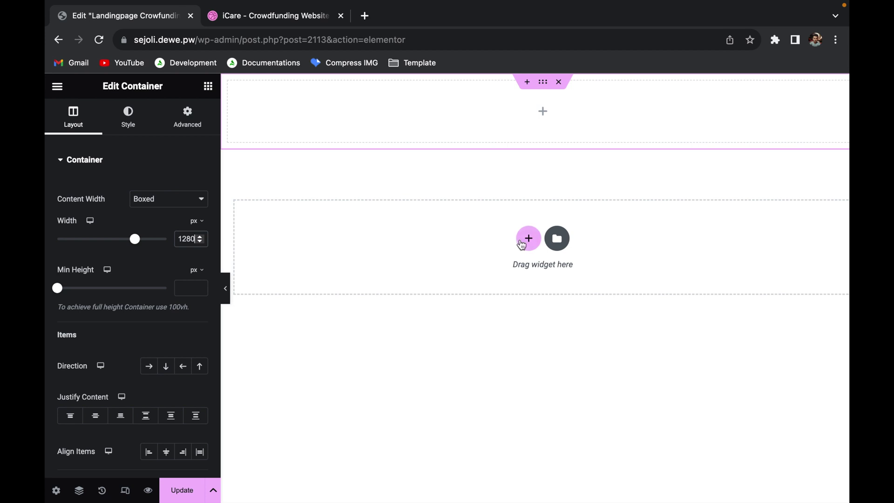
# Step: Add a new container nested inside the existing 1280 px container
pyautogui.click(529, 241)
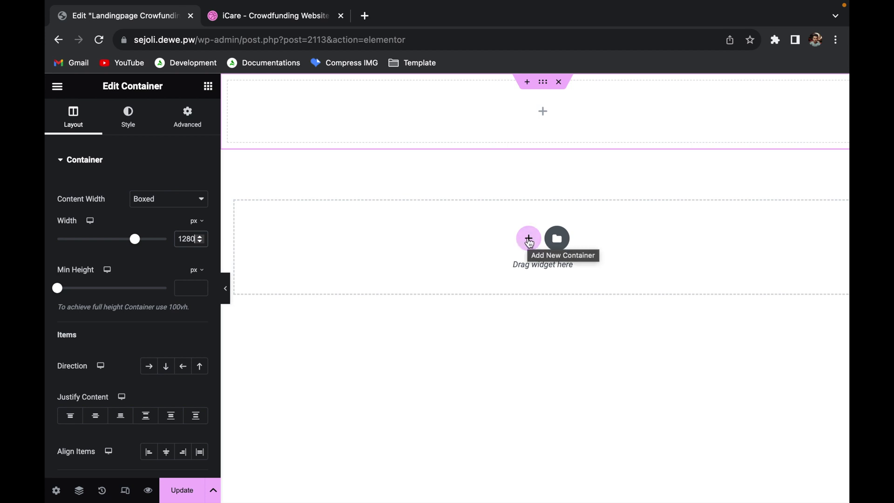
pyautogui.click(208, 87)
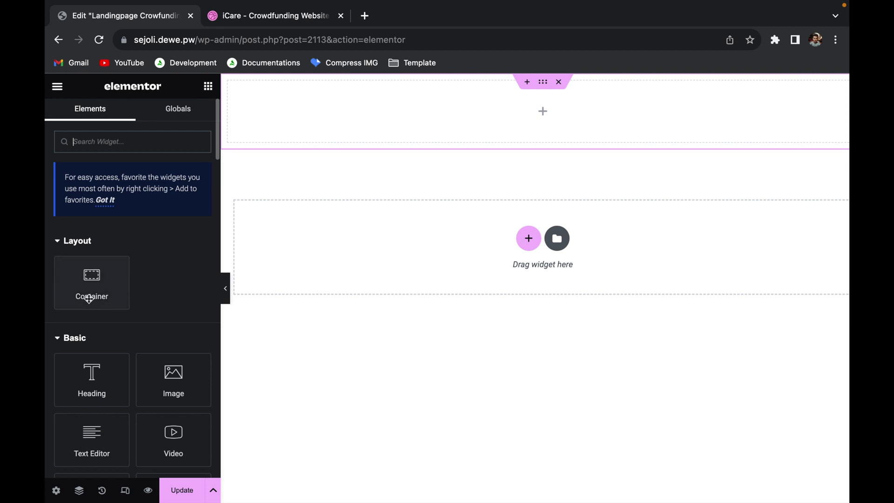
pyautogui.moveTo(89, 299); pyautogui.dragTo(272, 131)
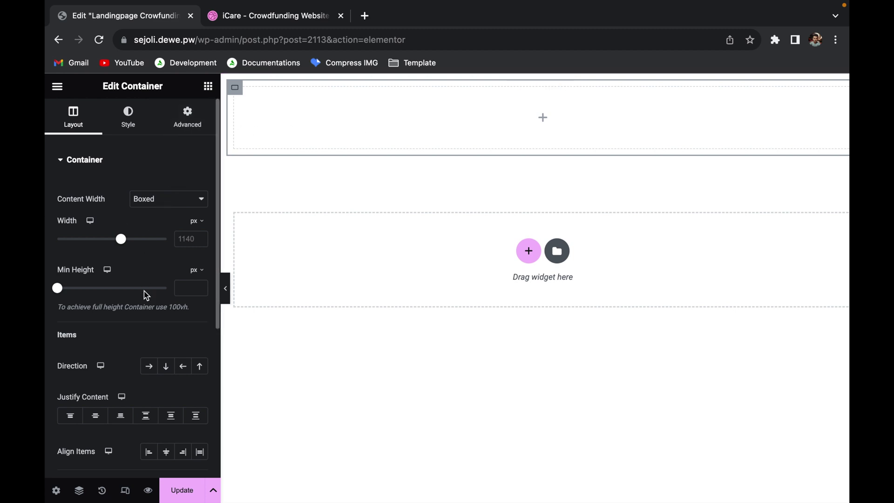
# Step: Lay out the nested container as a horizontal row, with content justified to Start and items aligned to the center
pyautogui.scroll(-1, 145, 295)
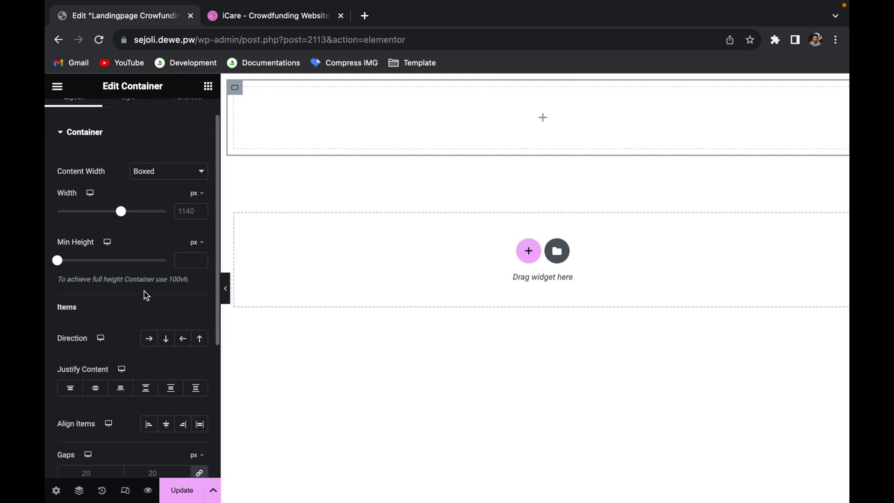
pyautogui.click(149, 343)
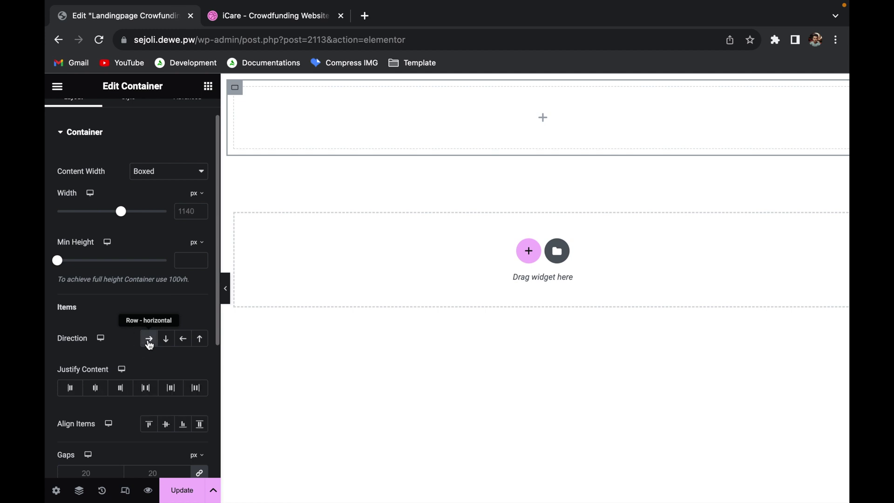
pyautogui.click(70, 391)
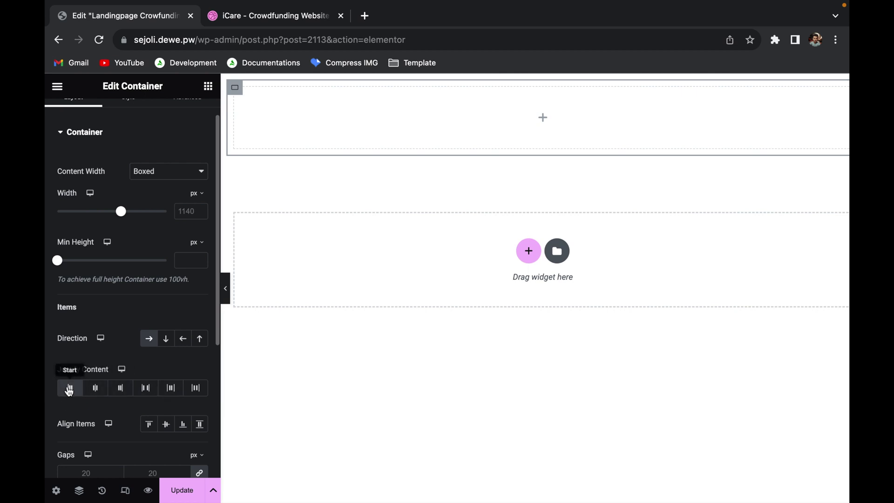
pyautogui.click(166, 425)
pyautogui.scroll(1, 170, 173)
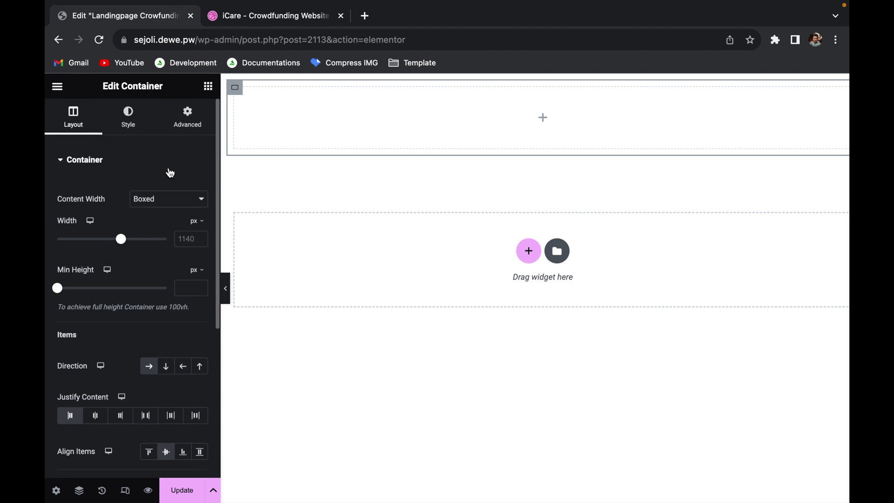
# Step: Open the bookmarked Givemo charity and donation landing page design in a new browser tab
pyautogui.click(209, 86)
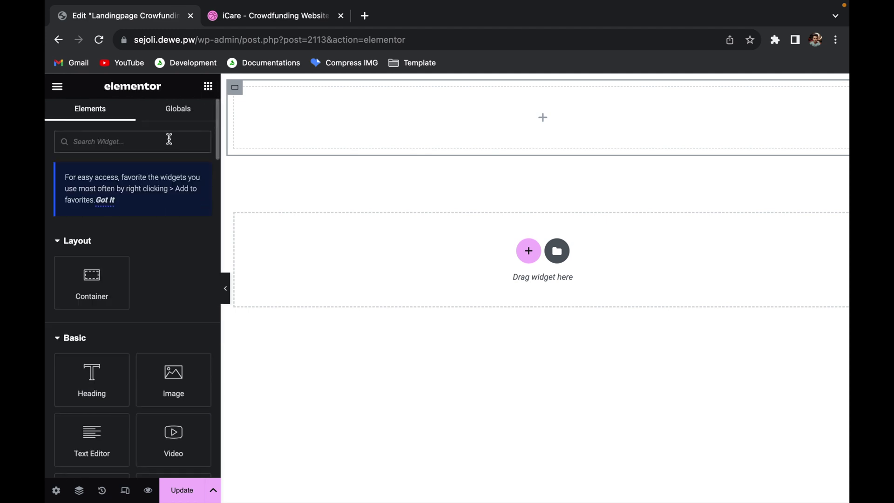
pyautogui.click(249, 16)
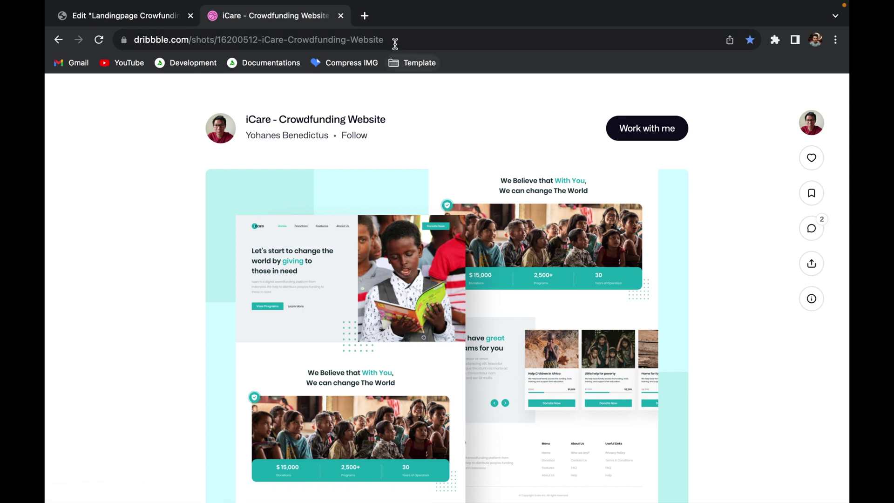
pyautogui.click(367, 17)
pyautogui.click(407, 62)
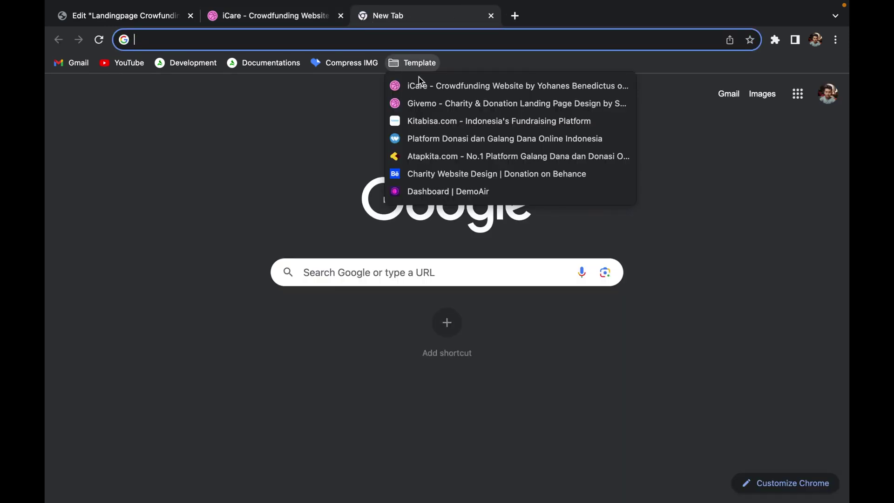
pyautogui.click(449, 105)
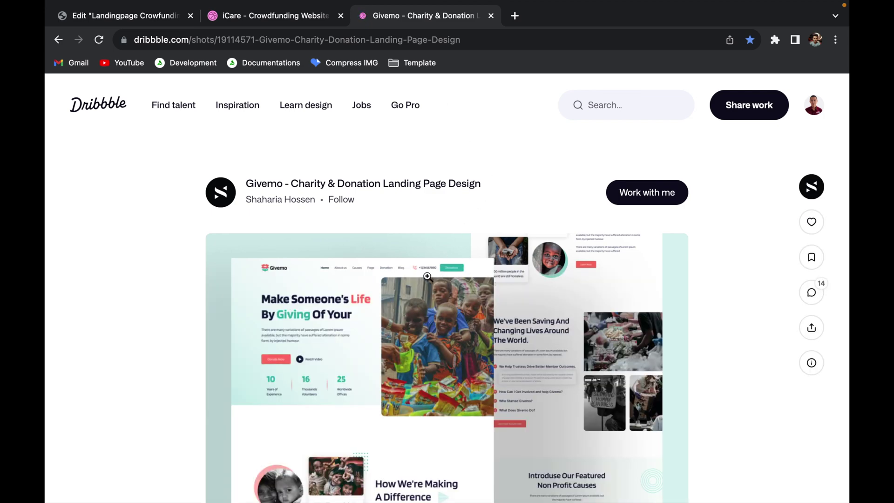
# Step: Open the bookmarked Kitabisa.com site in another new tab and examine how its donation campaign sections are laid out
pyautogui.hotkey('ctrl', 't')
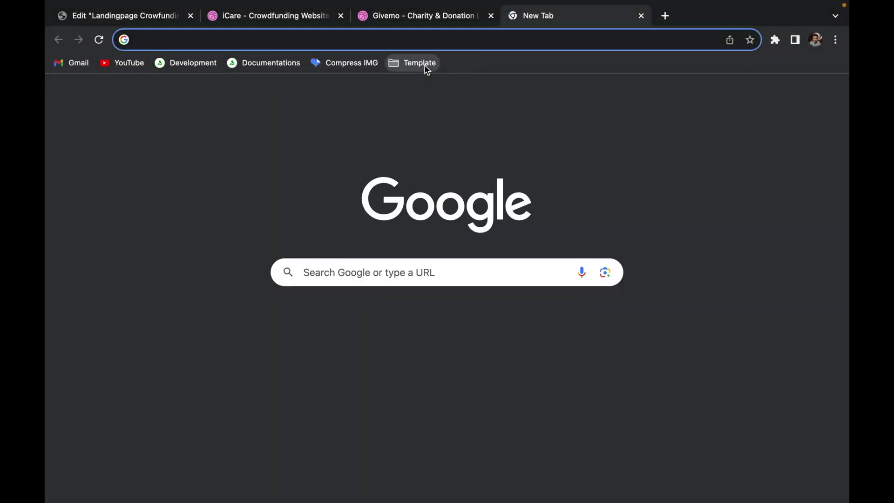
pyautogui.click(425, 66)
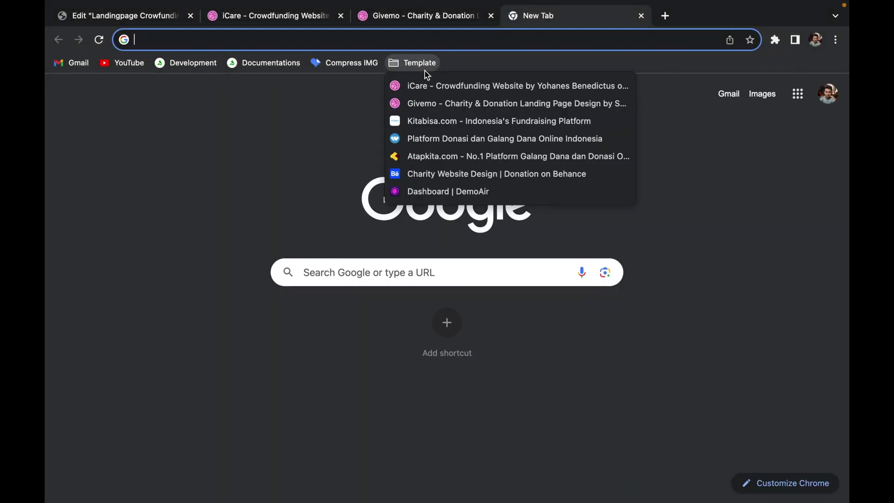
pyautogui.click(434, 122)
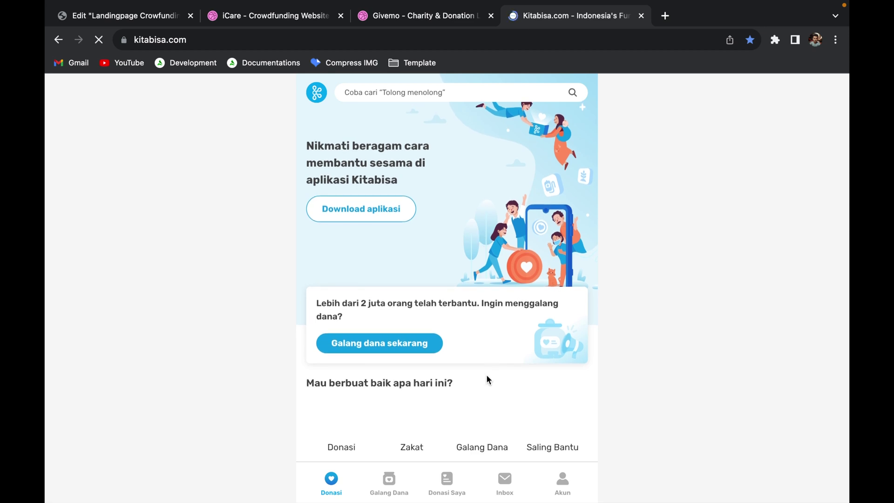
pyautogui.scroll(-5, 491, 391)
pyautogui.scroll(-3, 492, 395)
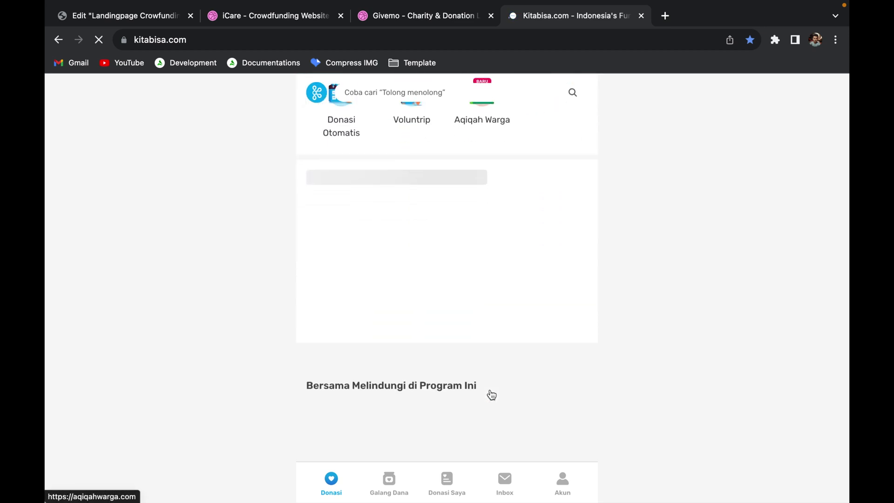
pyautogui.scroll(-2, 492, 394)
pyautogui.scroll(-12, 490, 389)
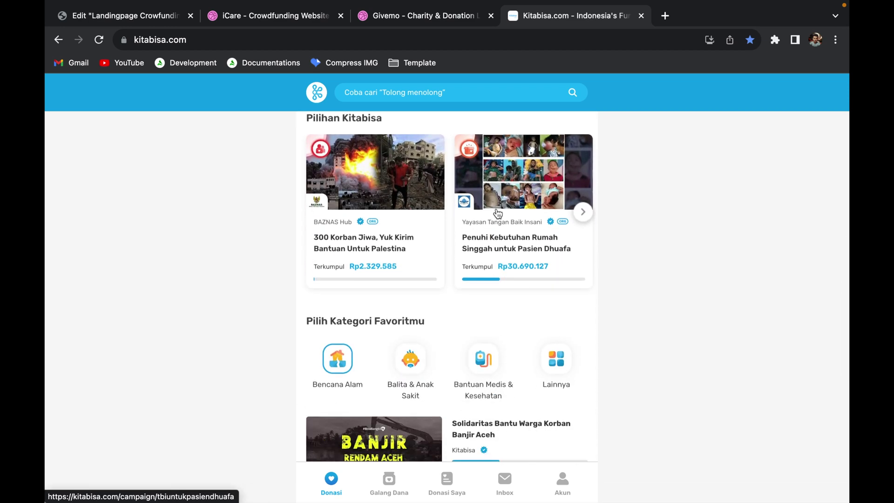
pyautogui.scroll(-2, 517, 302)
pyautogui.scroll(-4, 517, 302)
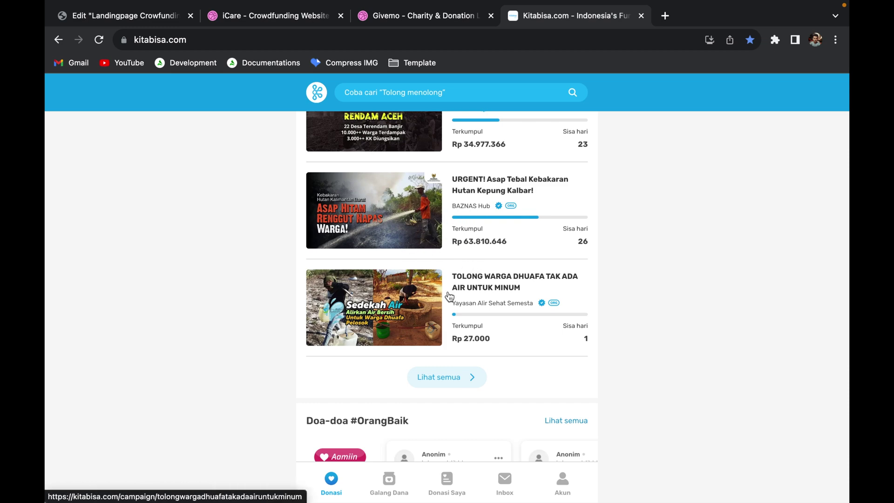
# Step: Return to the Elementor editor, search the widgets for "logo" and place the Site Logo widget in the nested container
pyautogui.click(239, 15)
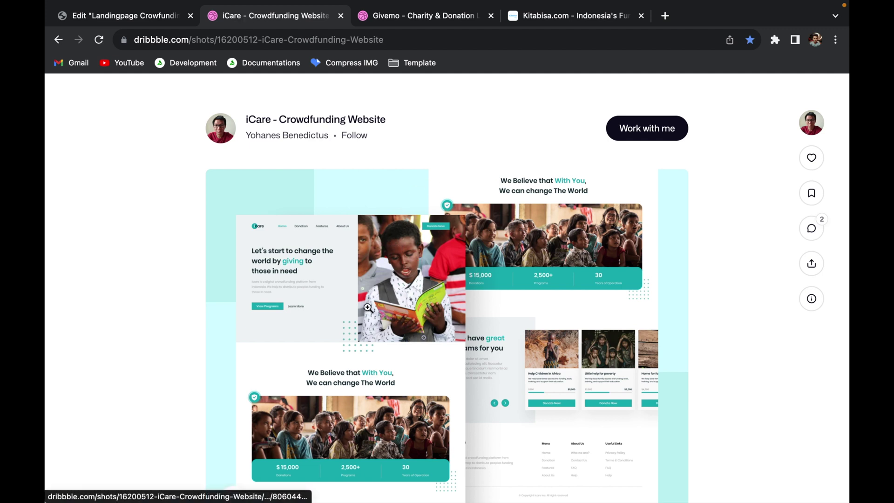
pyautogui.click(138, 15)
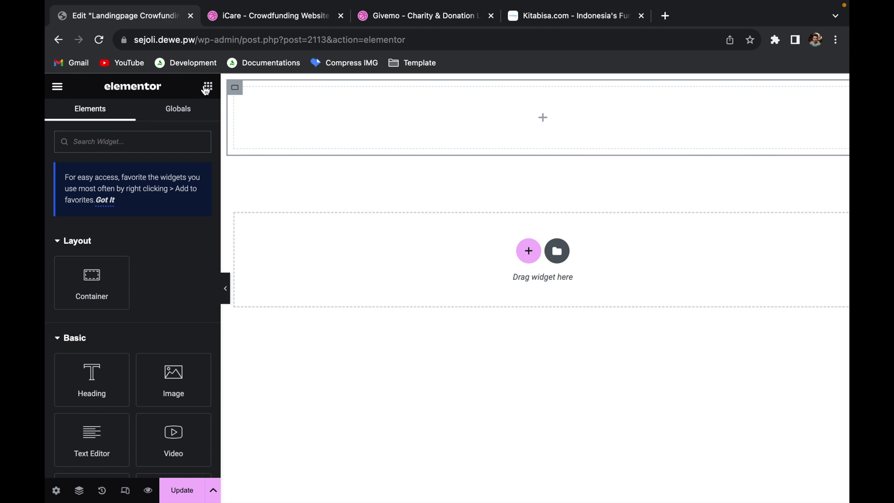
pyautogui.click(129, 139)
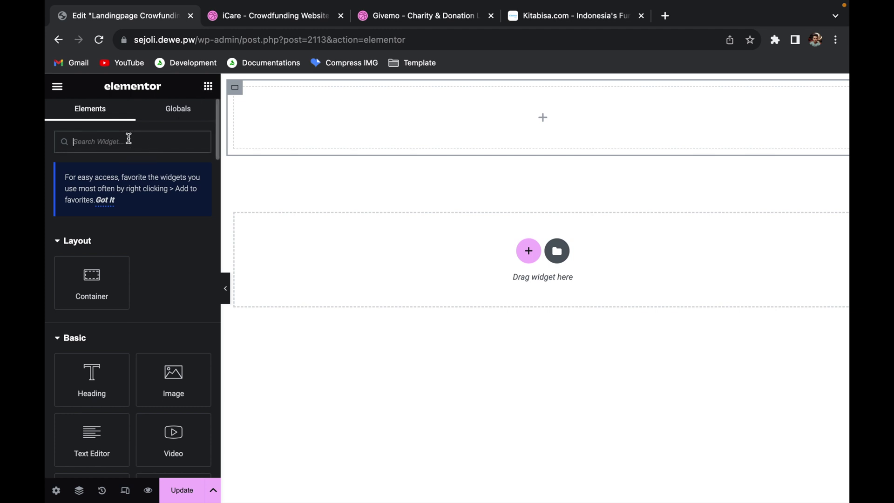
pyautogui.write('logo')
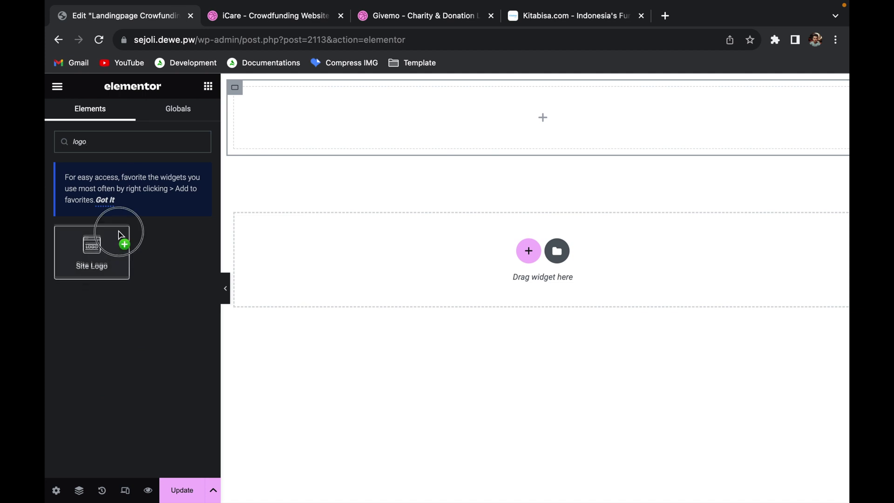
pyautogui.moveTo(120, 235); pyautogui.dragTo(279, 104)
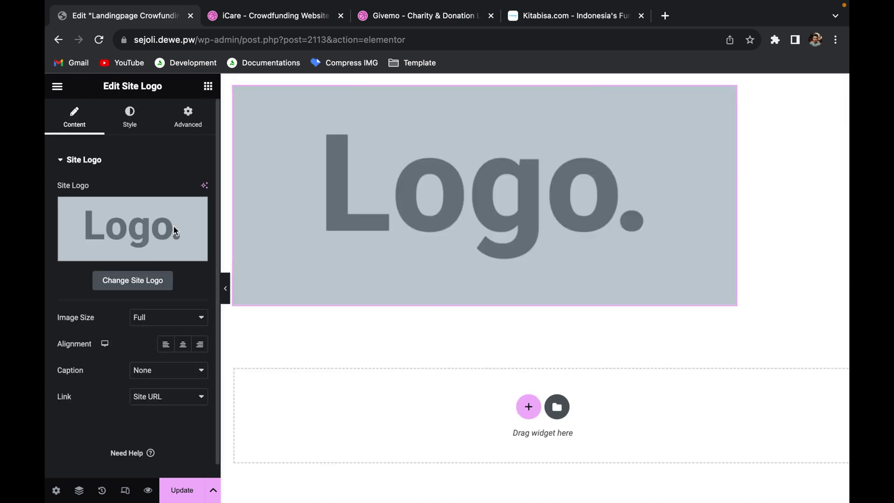
# Step: Set the site logo's image size to Thumbnail - 150 x 150
pyautogui.click(191, 317)
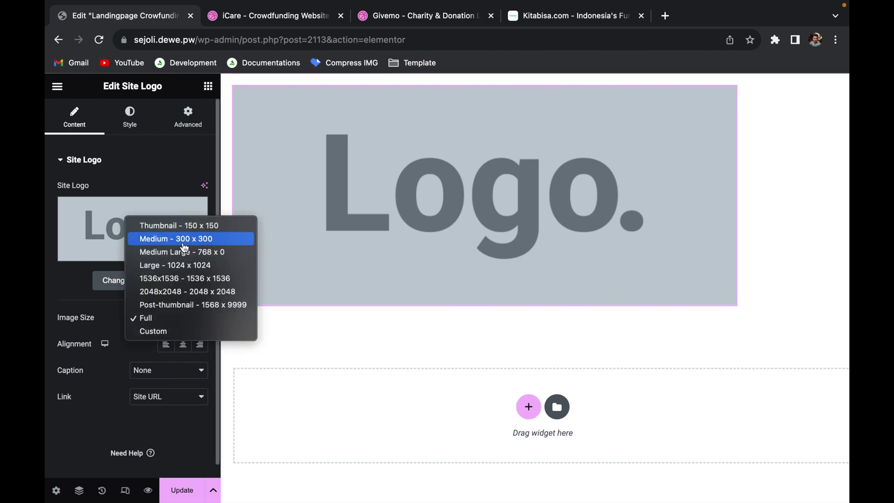
pyautogui.click(195, 226)
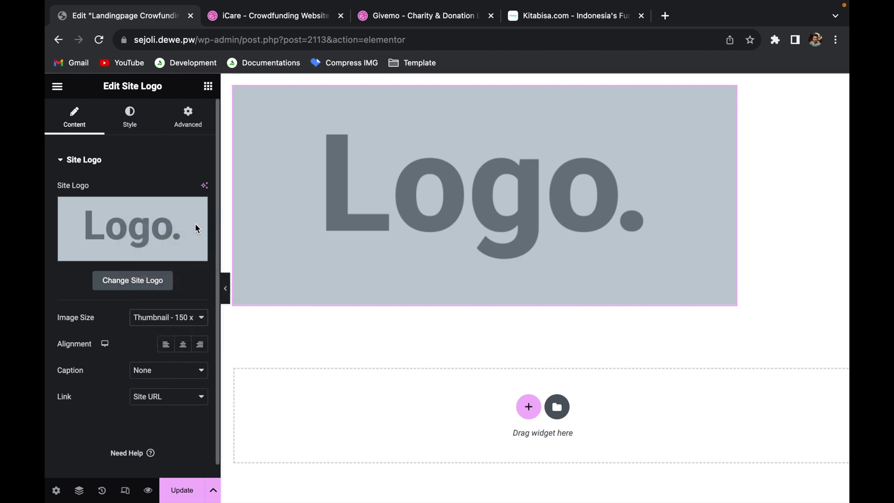
pyautogui.click(177, 319)
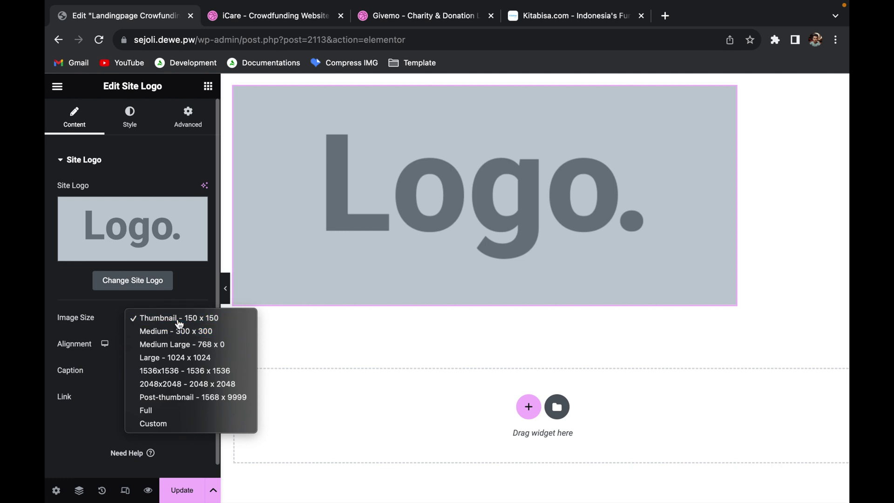
pyautogui.click(177, 318)
# Step: Switch the site logo's width and max width units to px and set both to 128 px
pyautogui.click(130, 120)
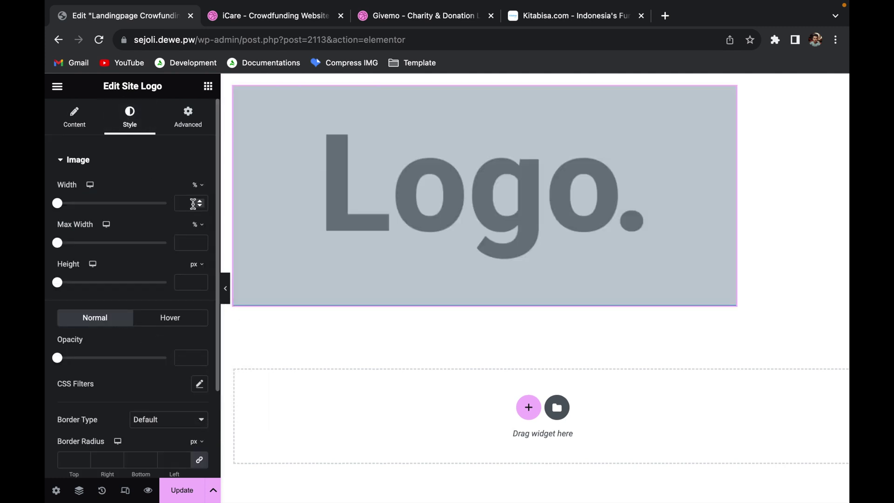
pyautogui.click(188, 201)
pyautogui.click(196, 185)
pyautogui.click(199, 191)
pyautogui.write('128')
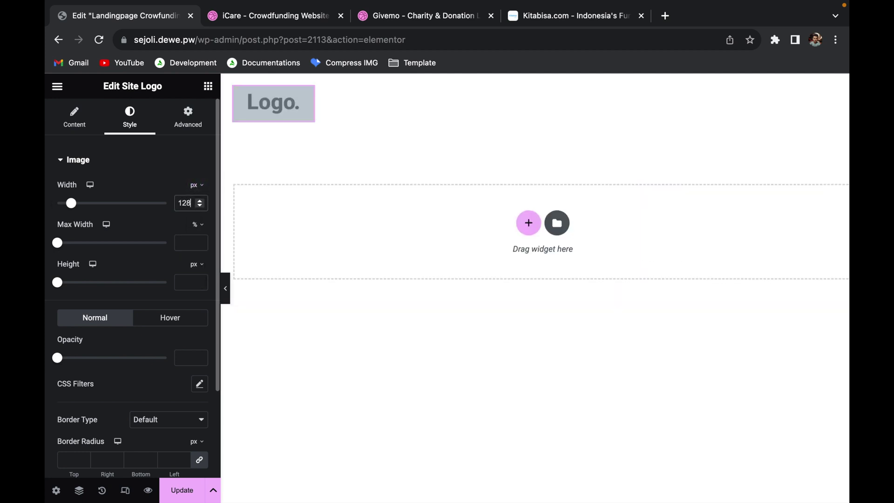
pyautogui.click(197, 226)
pyautogui.click(198, 226)
pyautogui.write('128')
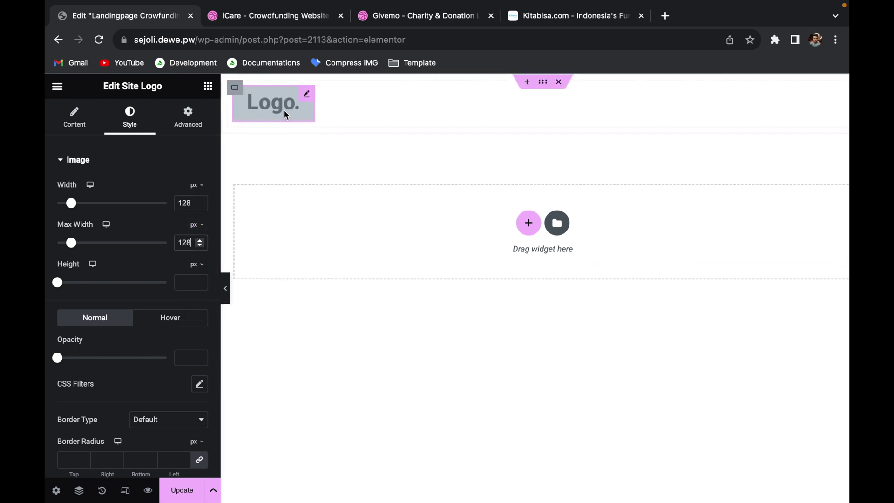
# Step: Check the logo proportions in the Givemo and iCare references, and set the site logo's width to 64 px
pyautogui.click(414, 17)
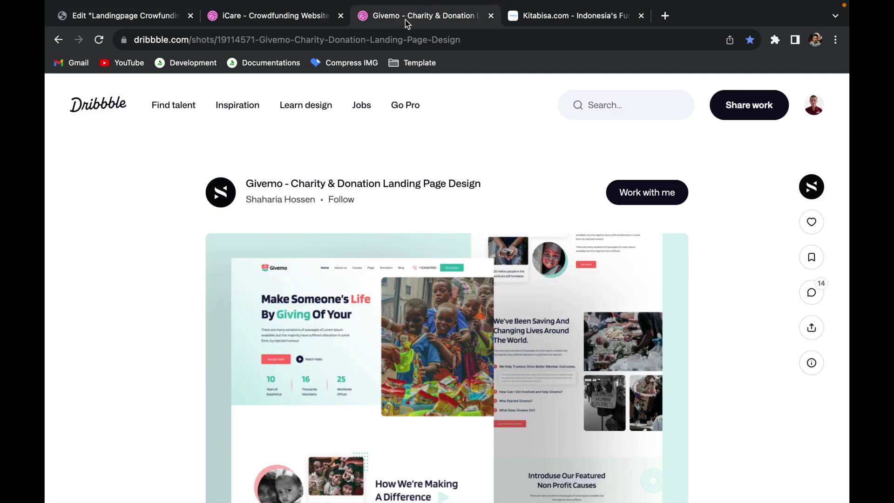
pyautogui.click(303, 12)
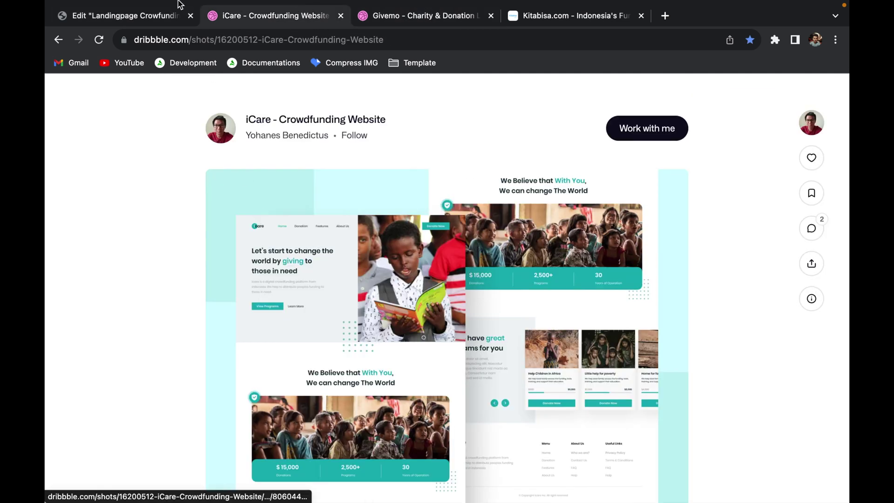
pyautogui.click(170, 14)
pyautogui.doubleClick(183, 204)
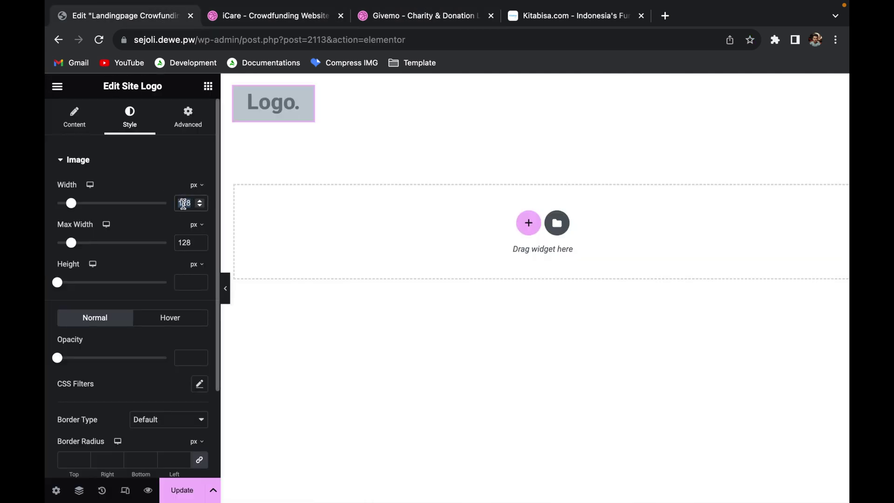
pyautogui.write('64')
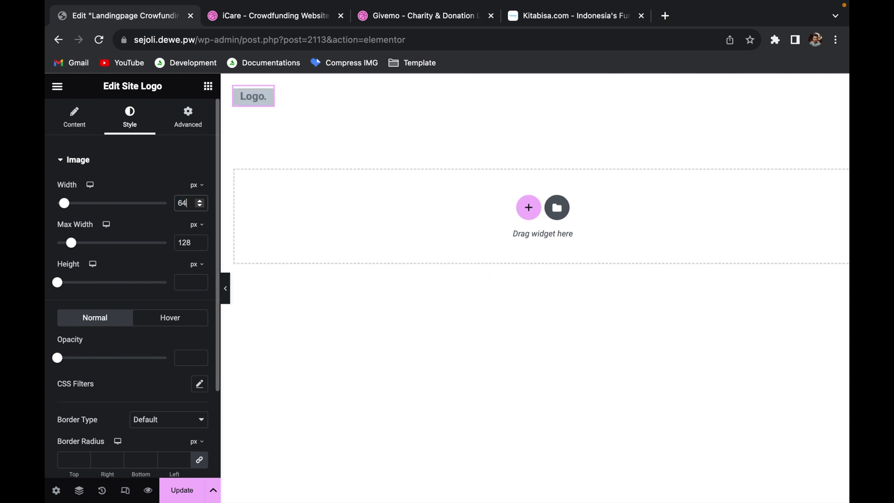
# Step: Set the site logo's max width to 64 px, and check the header in the Givemo reference
pyautogui.doubleClick(184, 243)
pyautogui.write('64')
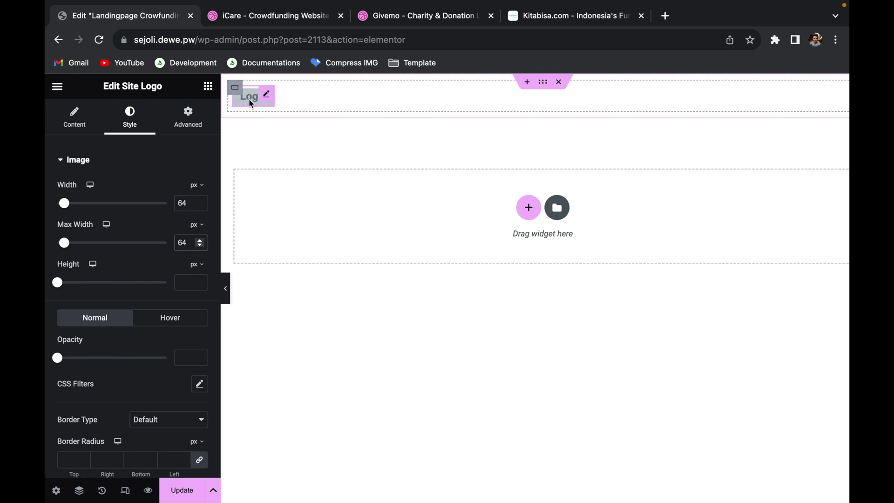
pyautogui.click(86, 132)
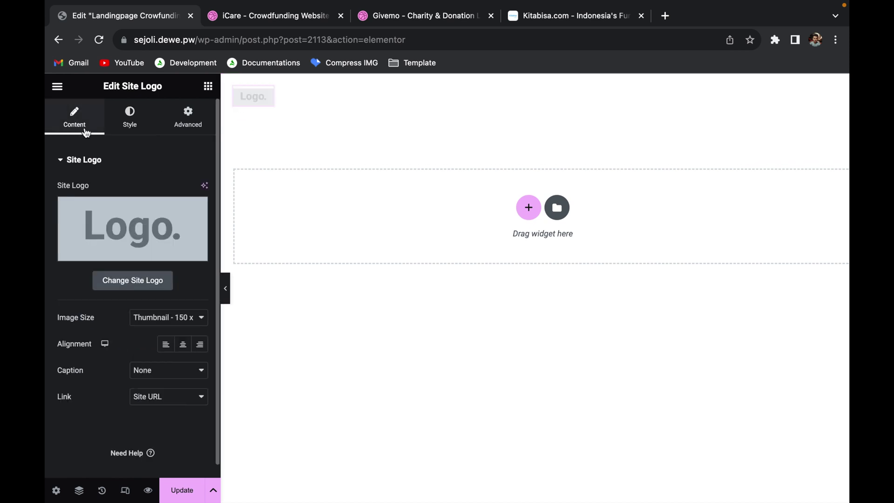
pyautogui.click(403, 21)
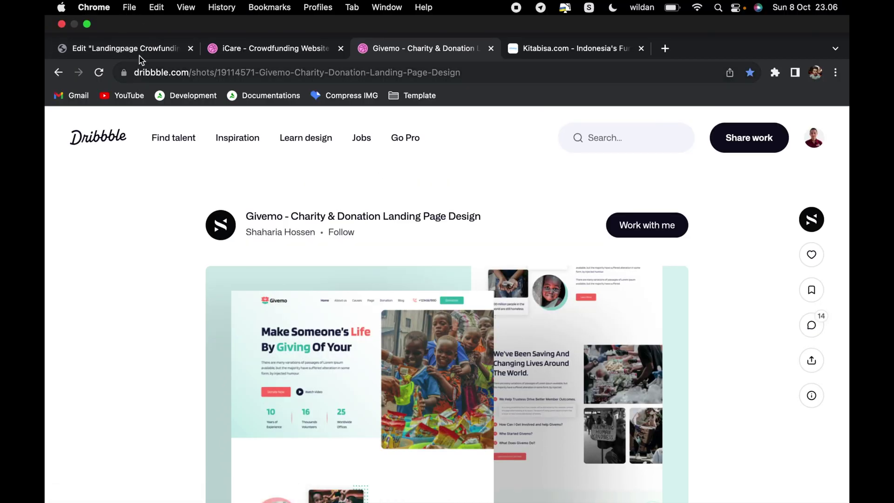
pyautogui.click(139, 56)
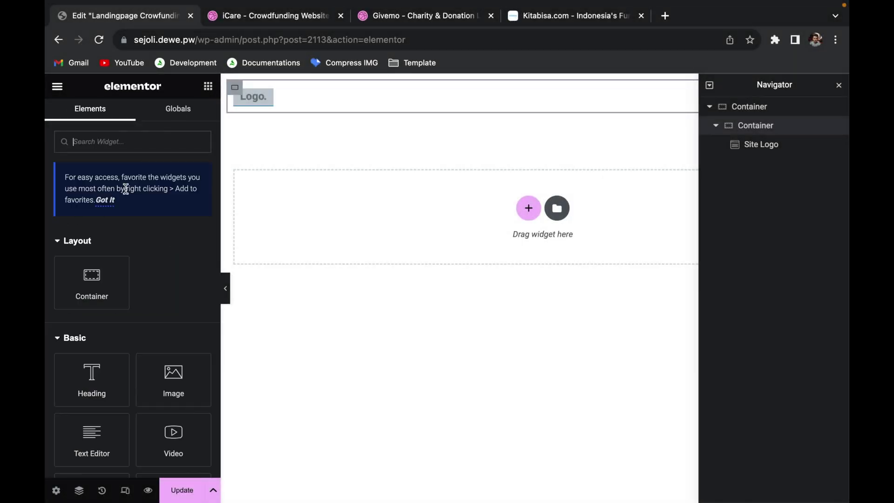
# Step: Add a new container and nest it after the Site Logo inside the header's inner container
pyautogui.moveTo(104, 293); pyautogui.dragTo(405, 103)
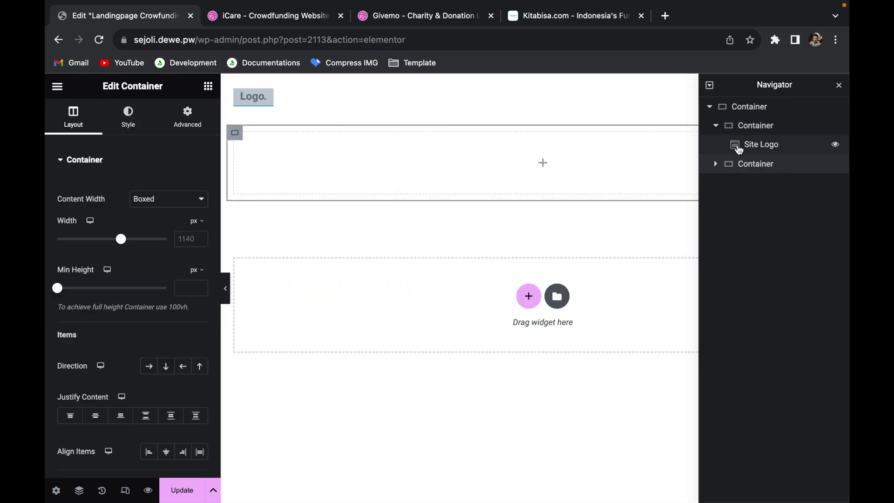
pyautogui.click(726, 170)
pyautogui.moveTo(727, 170); pyautogui.dragTo(744, 176)
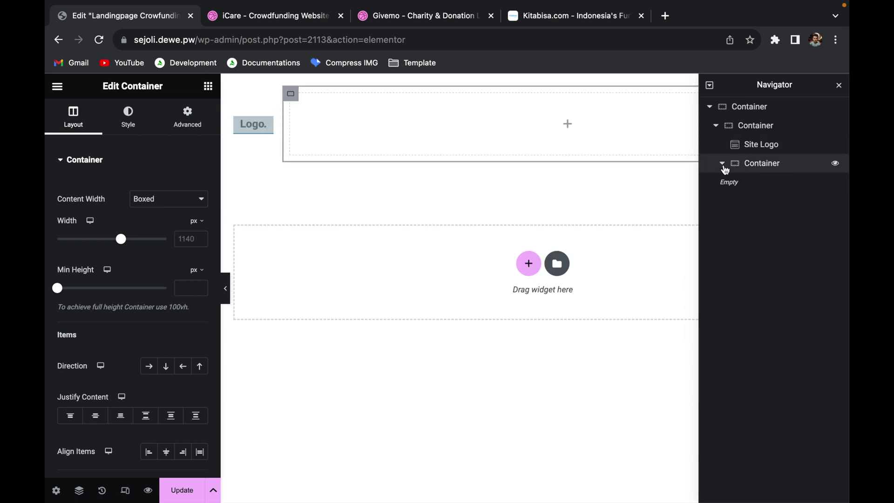
pyautogui.click(723, 164)
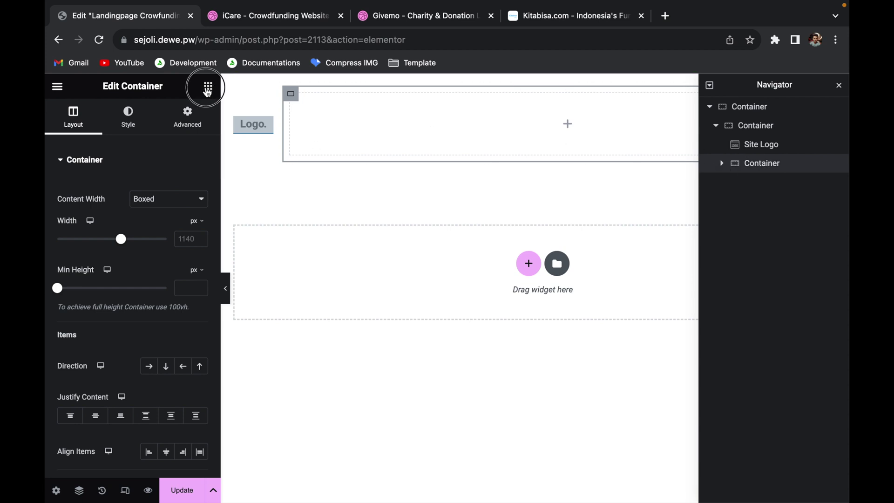
# Step: Search the widgets for "icon", place an Icon List in the new nested container and set its layout to inline
pyautogui.click(207, 88)
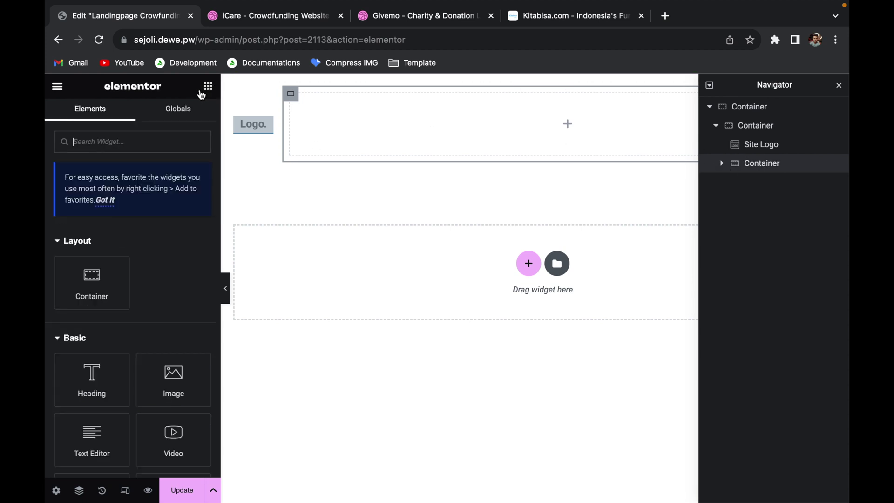
pyautogui.click(121, 141)
pyautogui.write('icon')
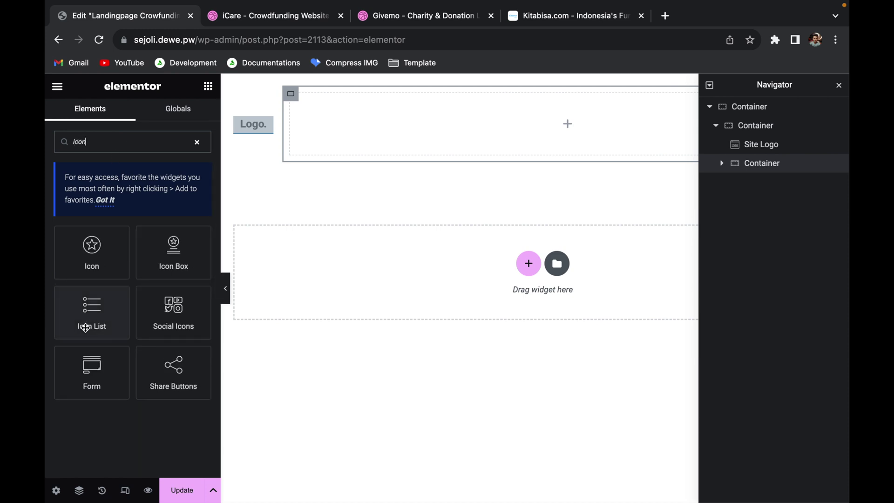
pyautogui.moveTo(86, 328); pyautogui.dragTo(325, 147)
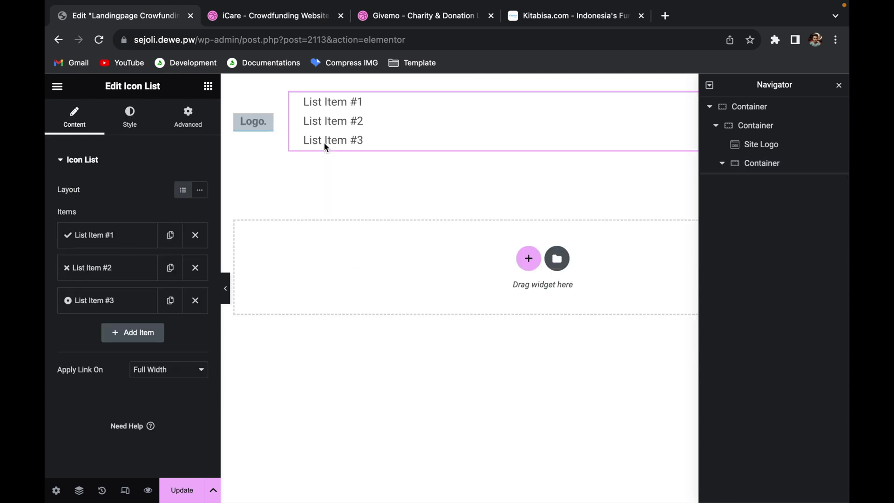
pyautogui.click(200, 191)
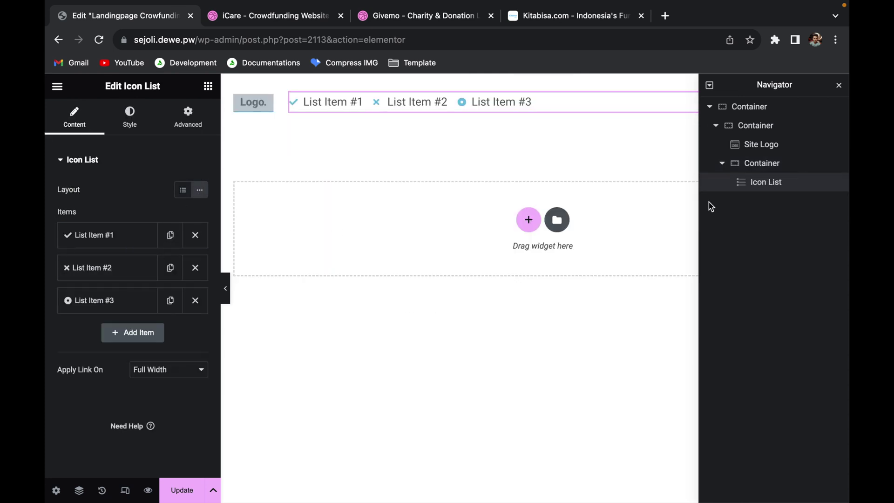
# Step: Remove the check icon from the first list item, and delete surplus items from the icon list
pyautogui.click(132, 238)
pyautogui.moveTo(140, 338)
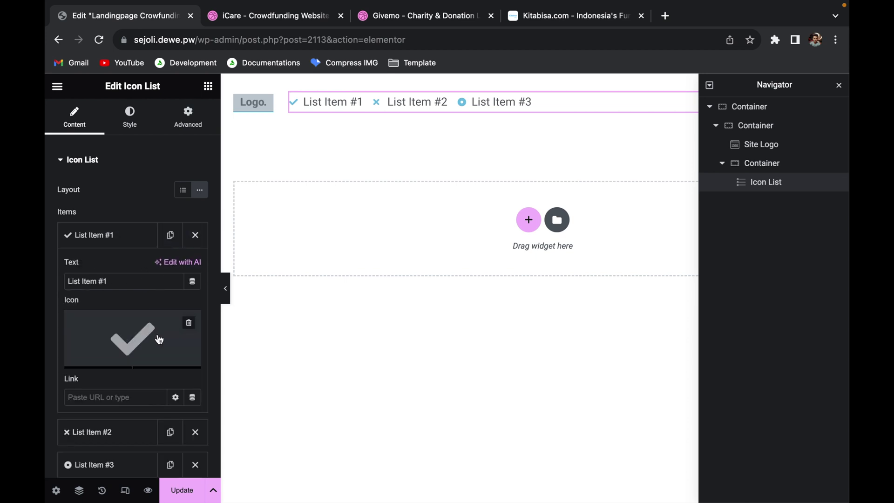
pyautogui.click(189, 331)
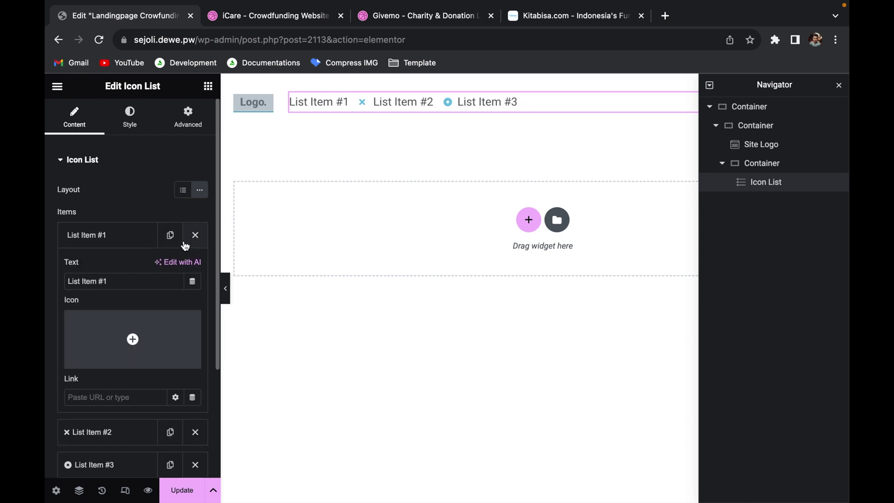
pyautogui.click(199, 240)
pyautogui.click(195, 235)
pyautogui.click(132, 238)
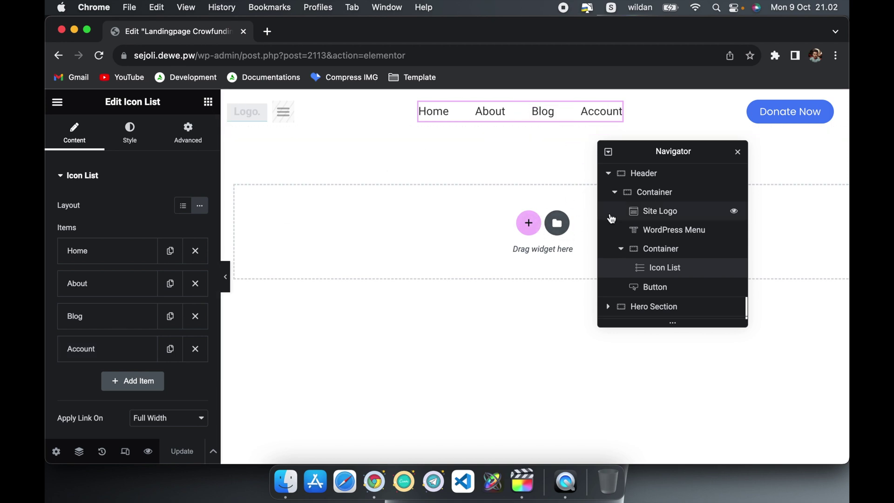
# Step: Examine the layout settings of the container holding the header menu list, including its content width and width
pyautogui.scroll(-1, 647, 281)
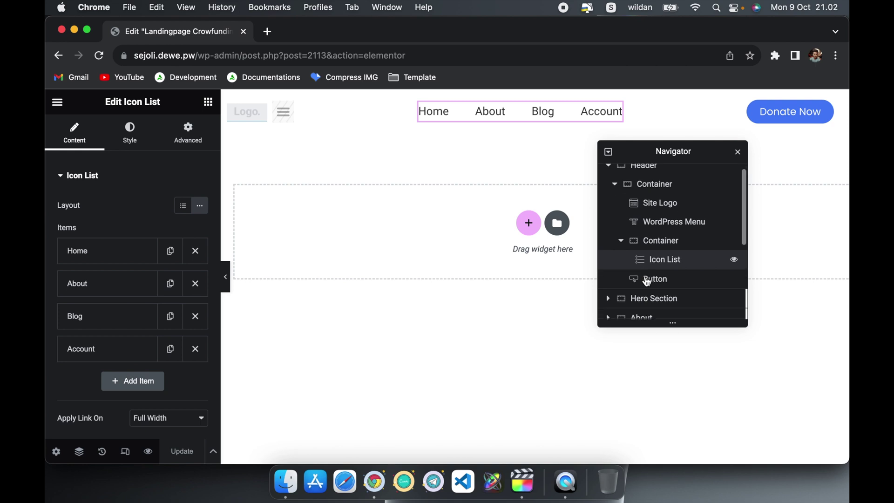
pyautogui.click(621, 240)
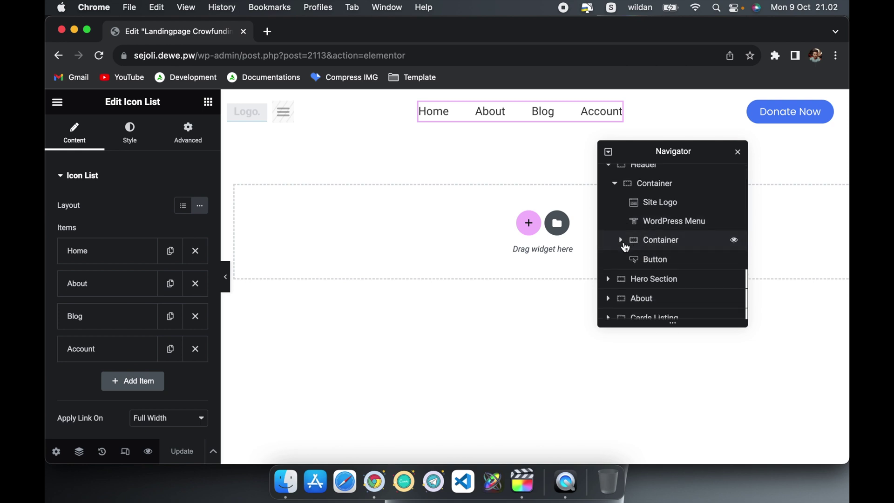
pyautogui.click(655, 241)
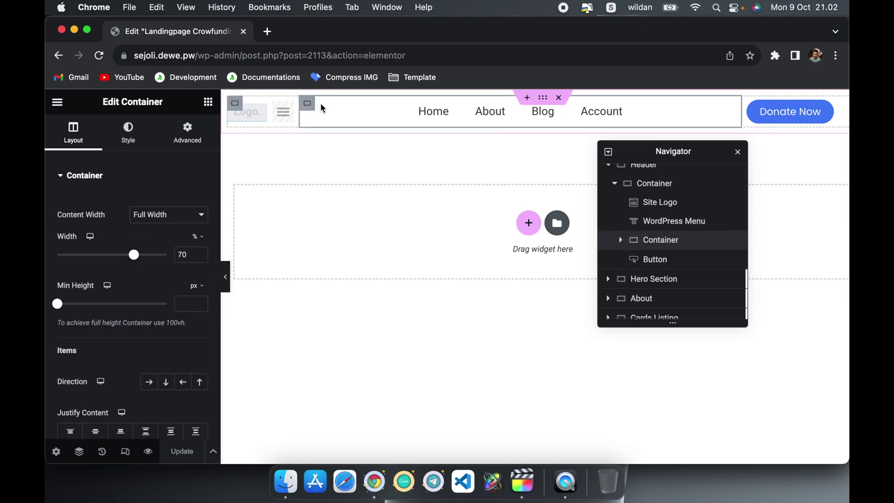
pyautogui.scroll(-1, 169, 226)
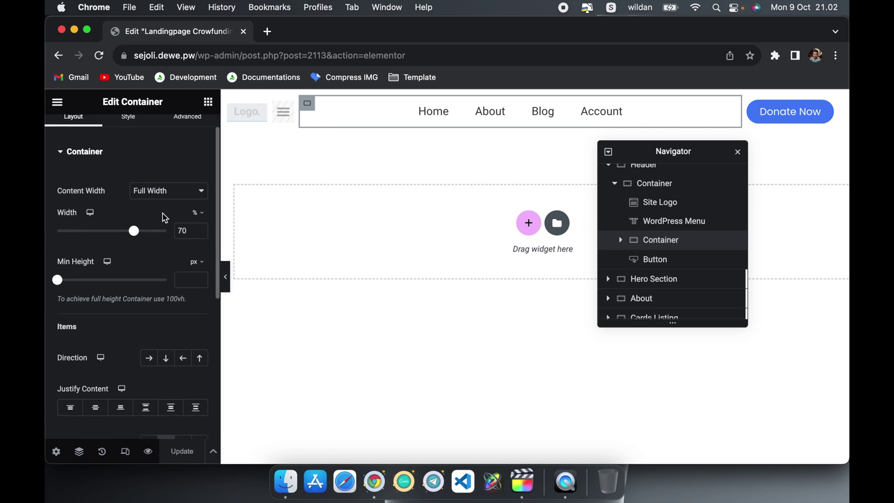
pyautogui.click(149, 191)
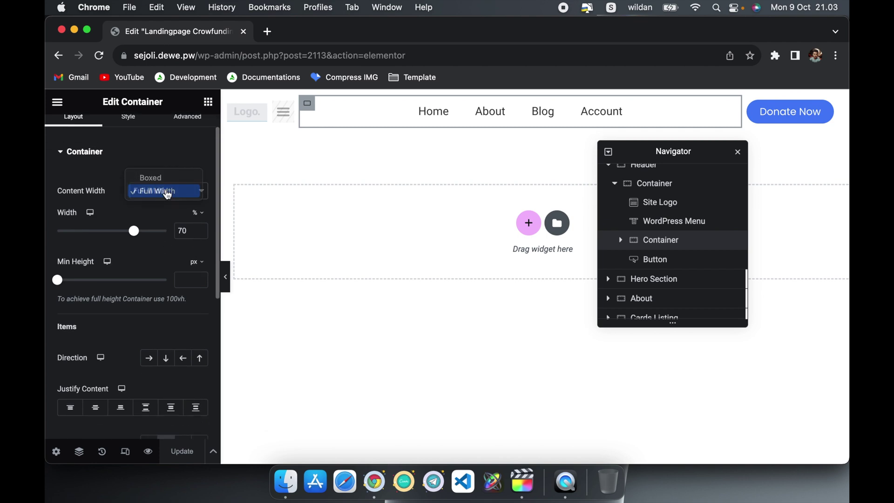
pyautogui.click(168, 192)
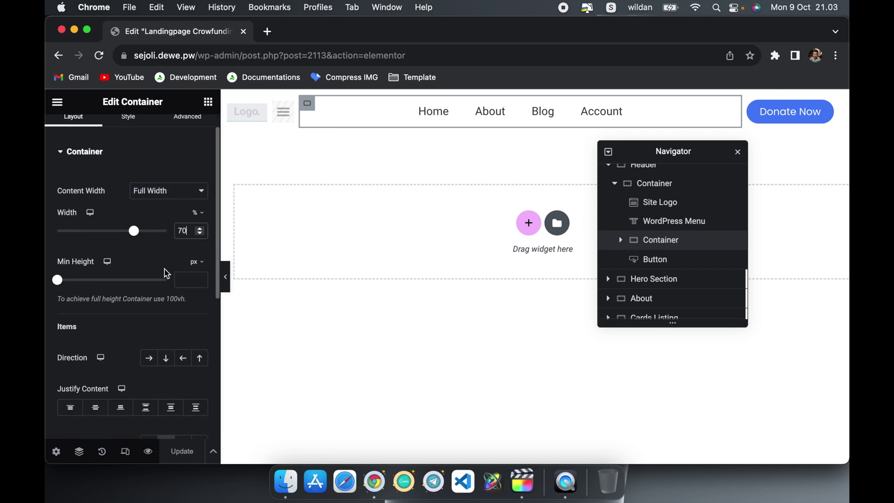
pyautogui.scroll(1, 166, 274)
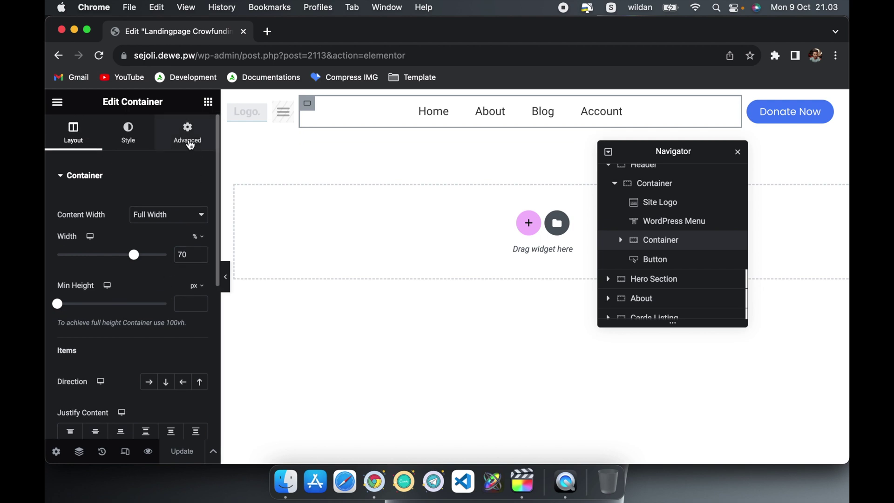
# Step: Examine the menu container's responsive visibility settings for desktop, tablet and mobile
pyautogui.click(188, 135)
pyautogui.scroll(-5, 149, 310)
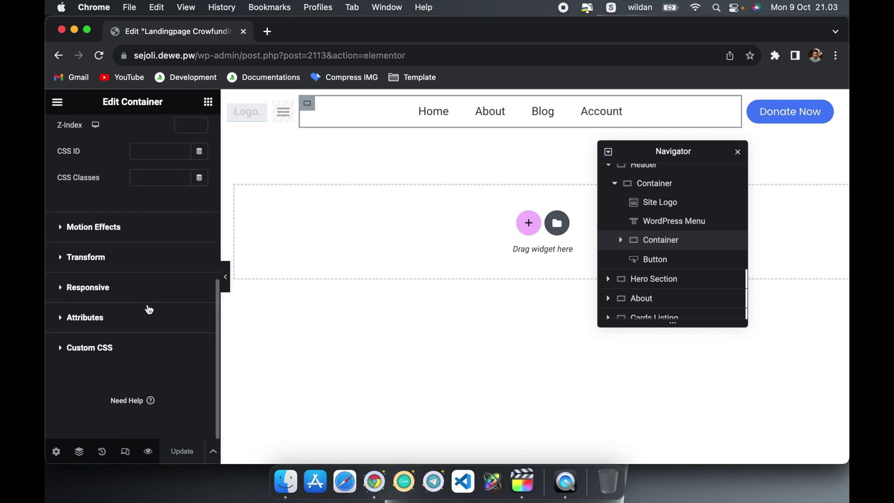
pyautogui.click(142, 296)
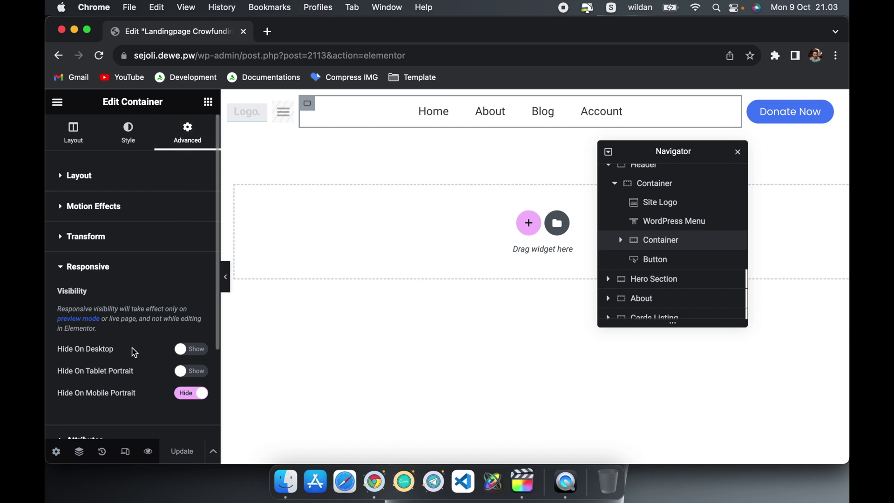
pyautogui.scroll(-1, 136, 400)
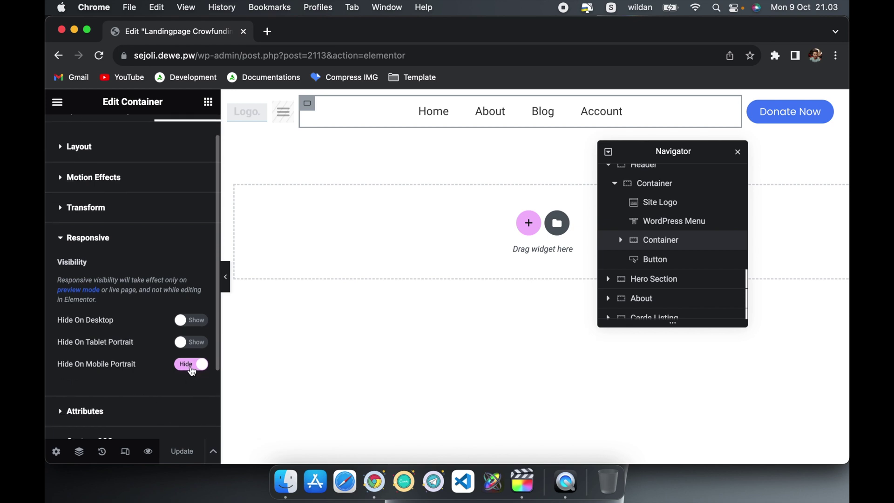
pyautogui.scroll(1, 156, 363)
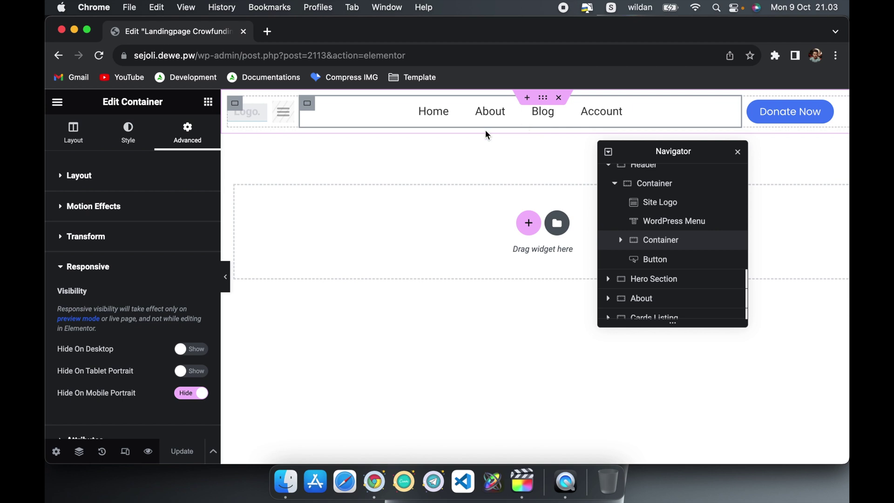
# Step: Search the widgets for "butt", place a Button widget before the Donate Now button in the header, and delete the added button
pyautogui.click(209, 104)
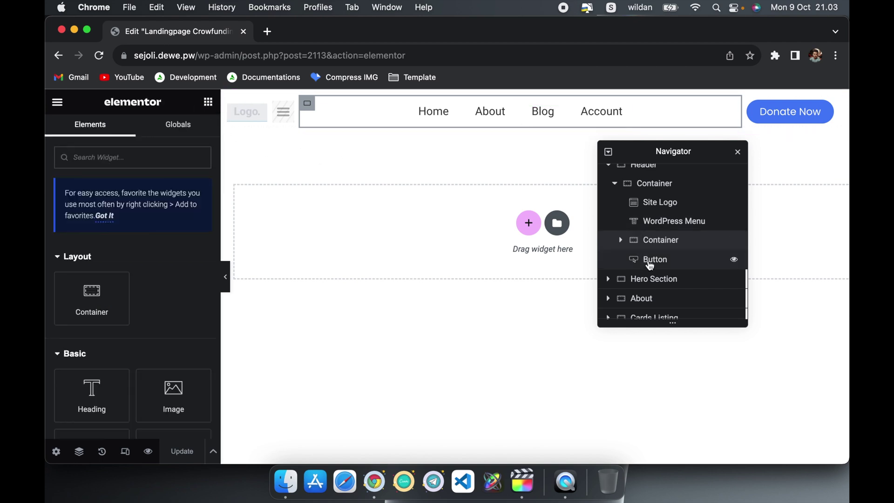
pyautogui.click(651, 264)
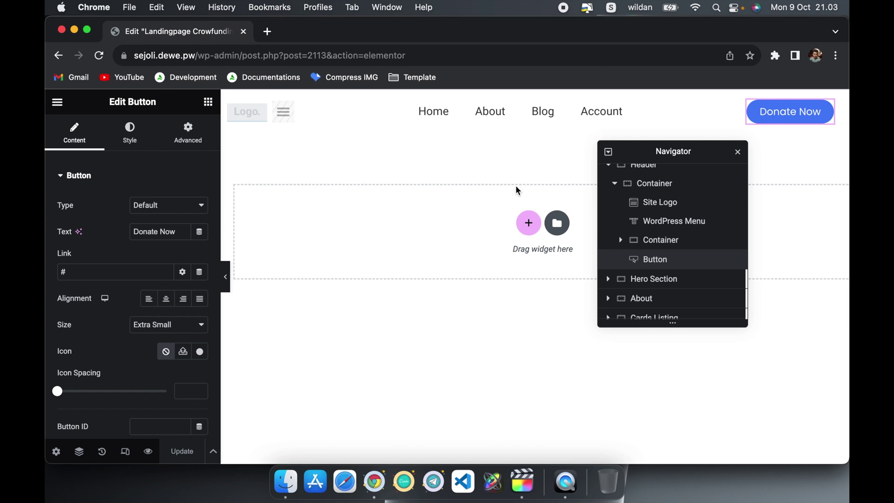
pyautogui.click(208, 102)
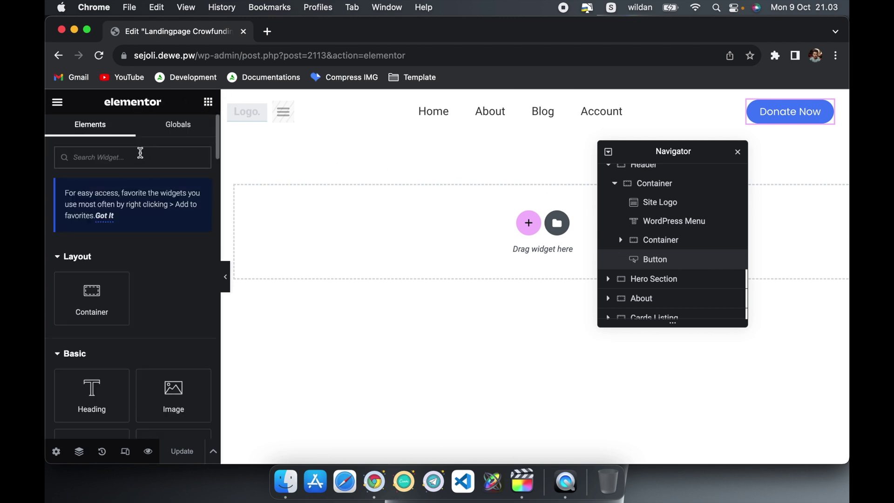
pyautogui.write('butt')
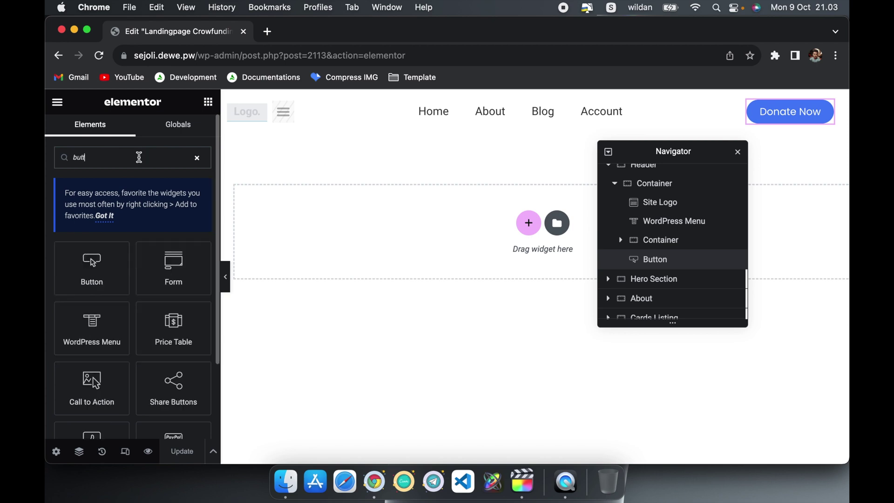
pyautogui.moveTo(101, 274); pyautogui.dragTo(661, 120)
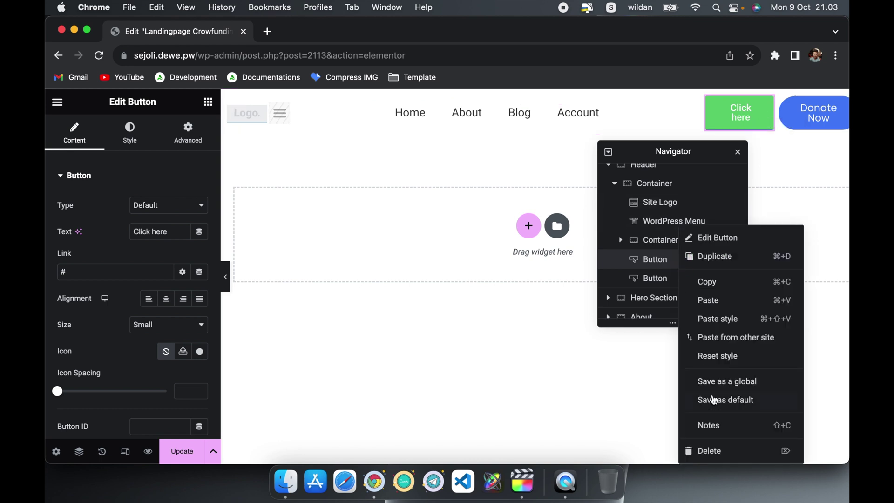
pyautogui.click(708, 456)
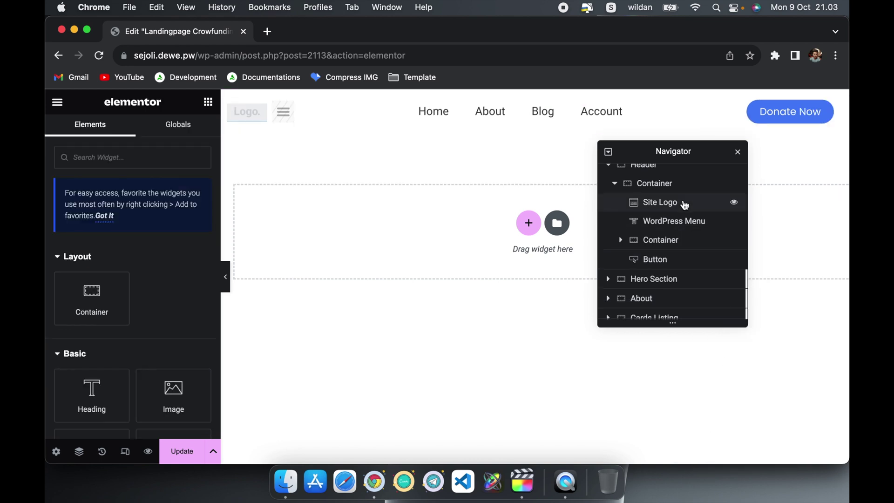
# Step: Examine the Donate Now button's content settings and its style settings for colours, border and radius
pyautogui.scroll(1, 648, 229)
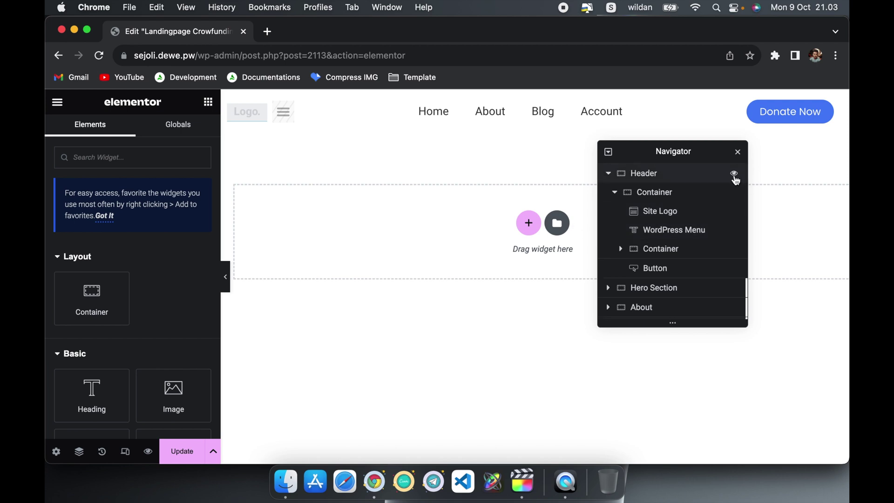
pyautogui.click(827, 112)
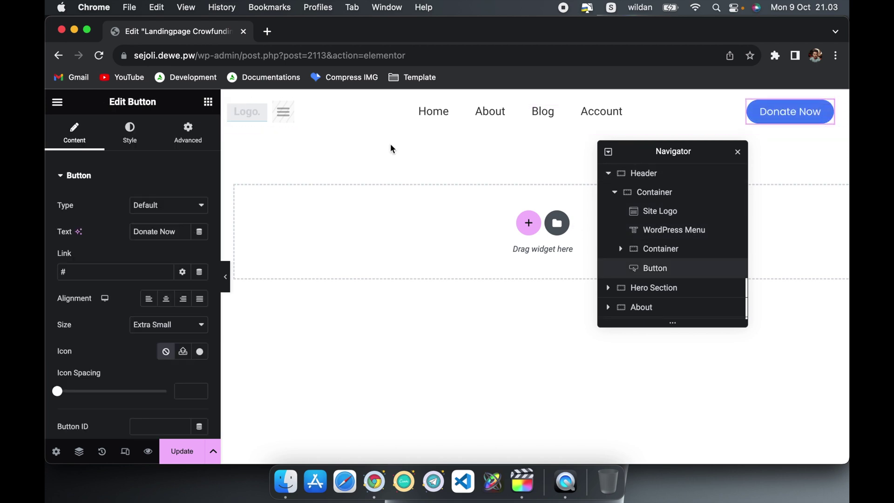
pyautogui.scroll(-3, 188, 261)
pyautogui.scroll(2, 195, 294)
pyautogui.scroll(1, 154, 176)
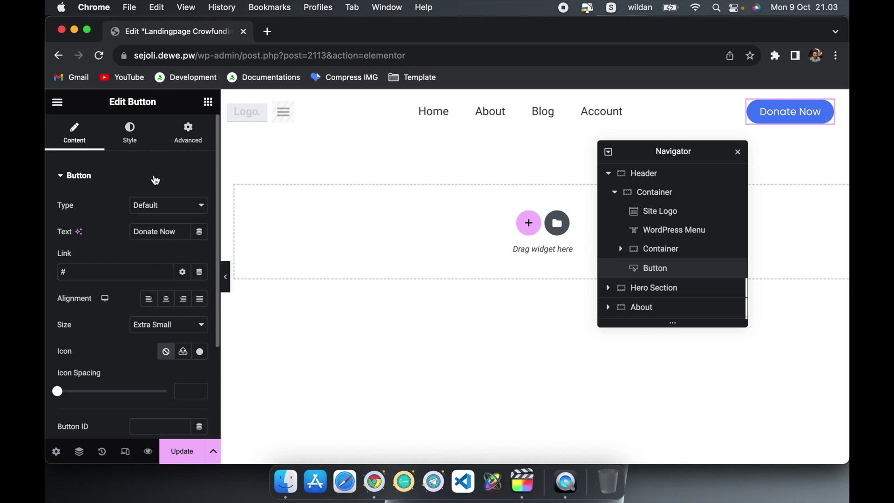
pyautogui.click(130, 130)
pyautogui.scroll(-3, 146, 278)
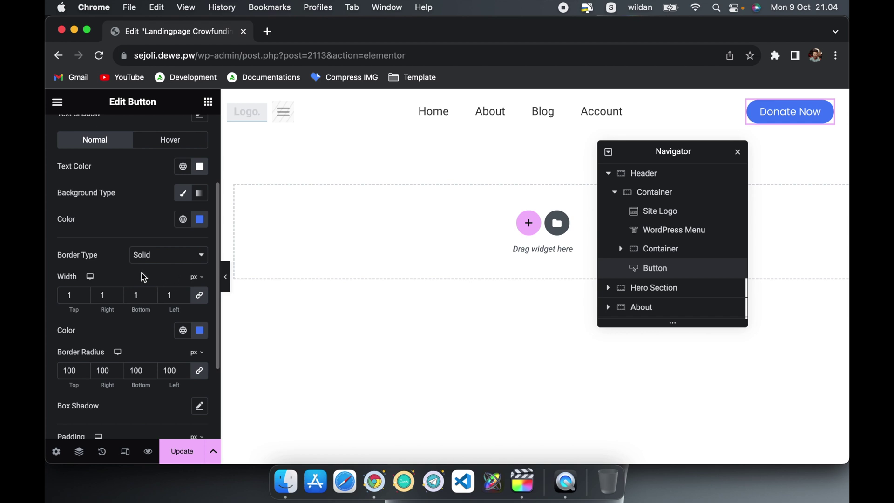
# Step: Set the Donate Now button's border radius to 20 px on all corners
pyautogui.scroll(-2, 145, 329)
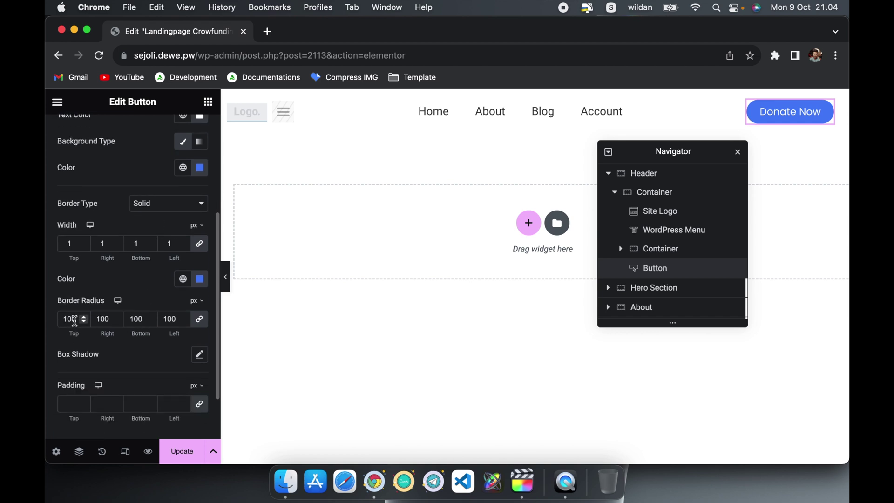
pyautogui.doubleClick(74, 320)
pyautogui.press('BackSpace')
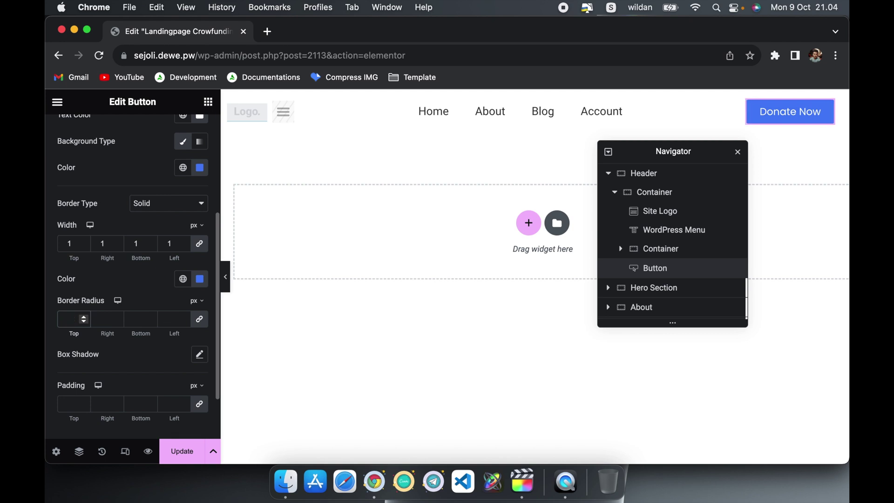
pyautogui.write('20')
pyautogui.scroll(3, 133, 280)
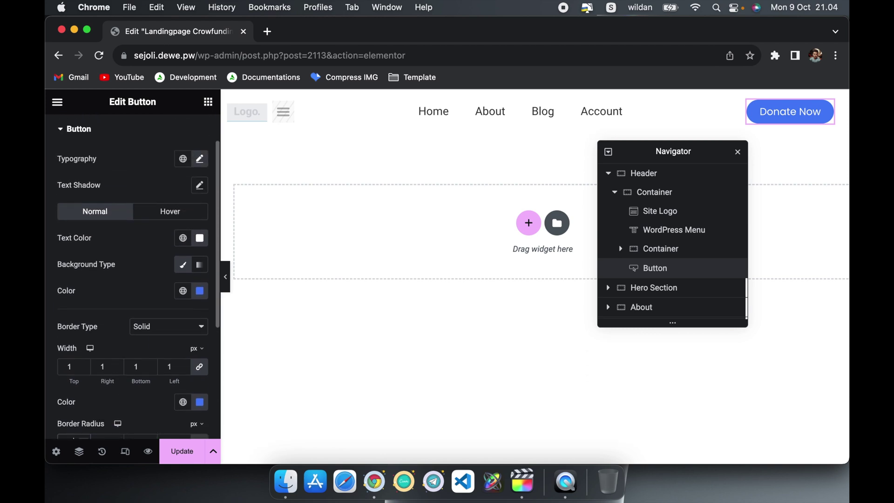
# Step: Check the Donate Now button's background colour, border and padding settings, and save the page update
pyautogui.click(199, 291)
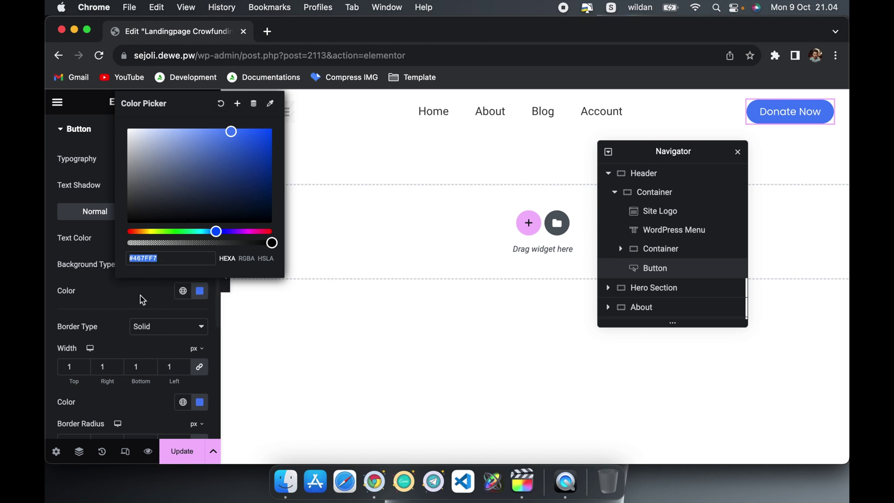
pyautogui.click(135, 309)
pyautogui.scroll(-3, 135, 309)
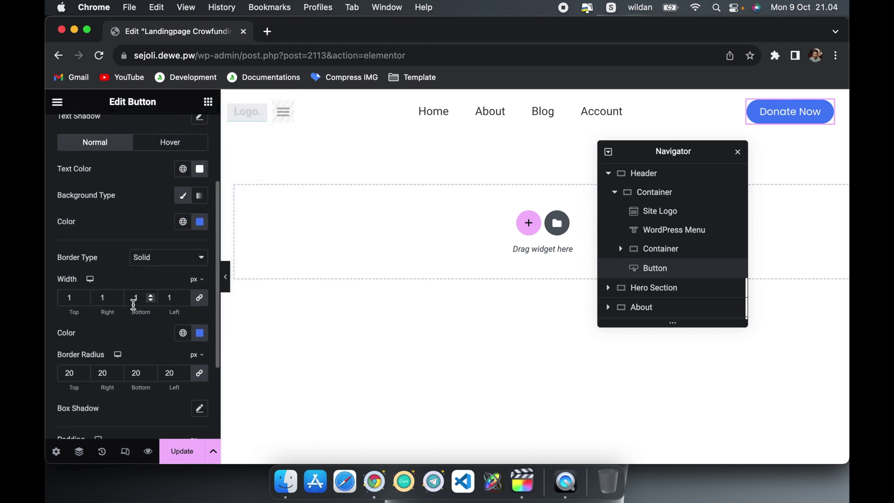
pyautogui.scroll(5, 134, 307)
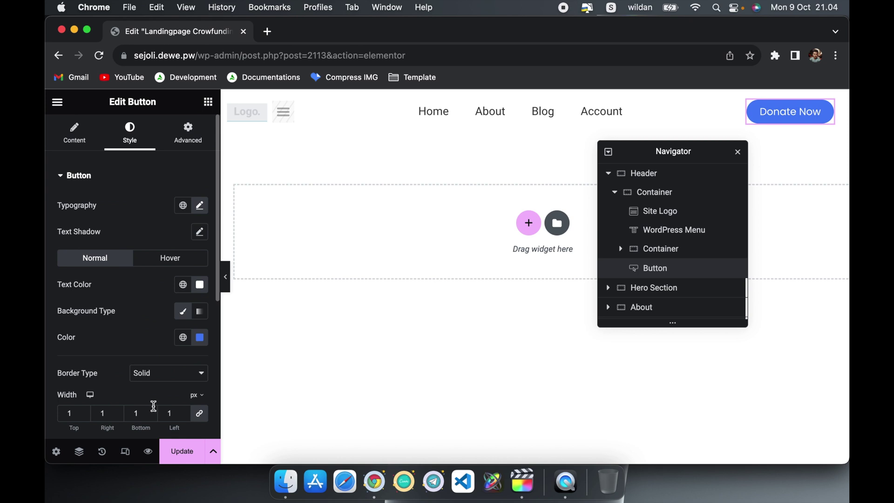
pyautogui.scroll(-7, 163, 371)
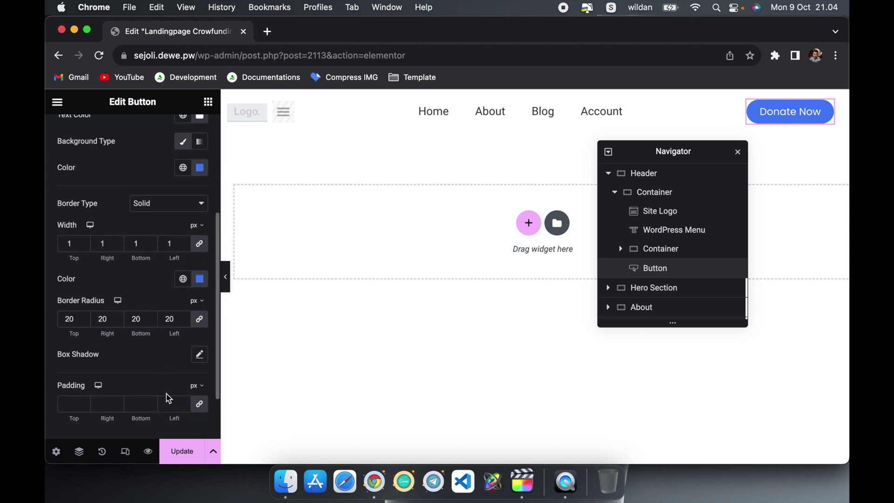
pyautogui.click(185, 450)
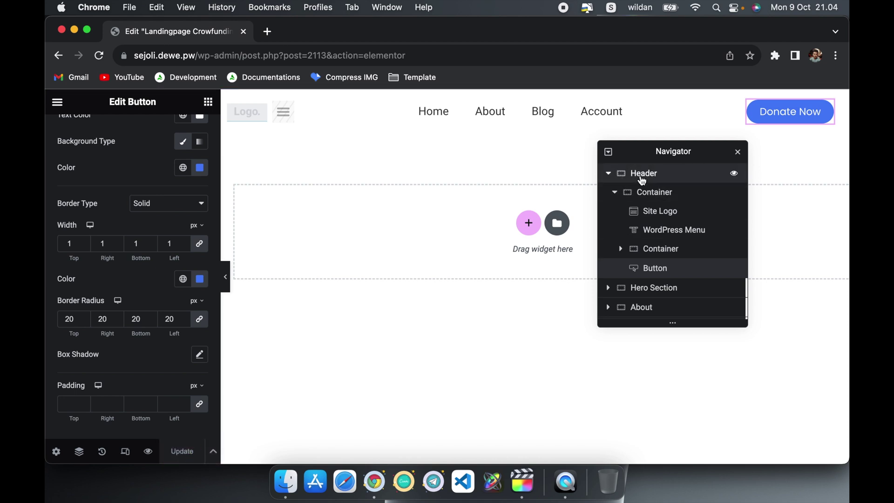
# Step: Preview the header in tablet and mobile portrait modes, and view the Site Logo and WordPress Menu content settings
pyautogui.click(642, 180)
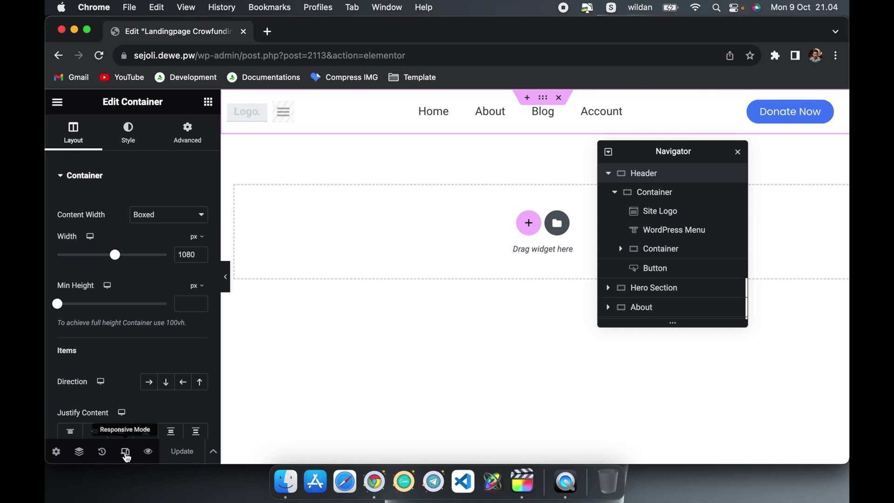
pyautogui.click(126, 455)
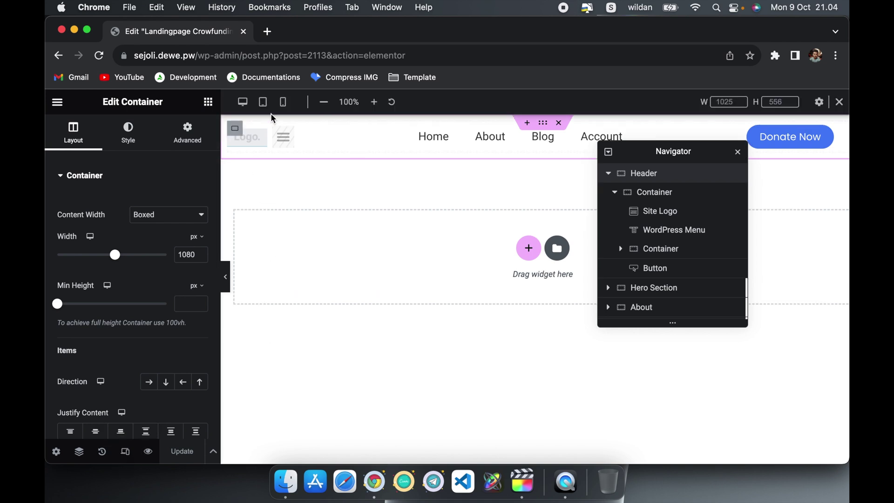
pyautogui.click(263, 102)
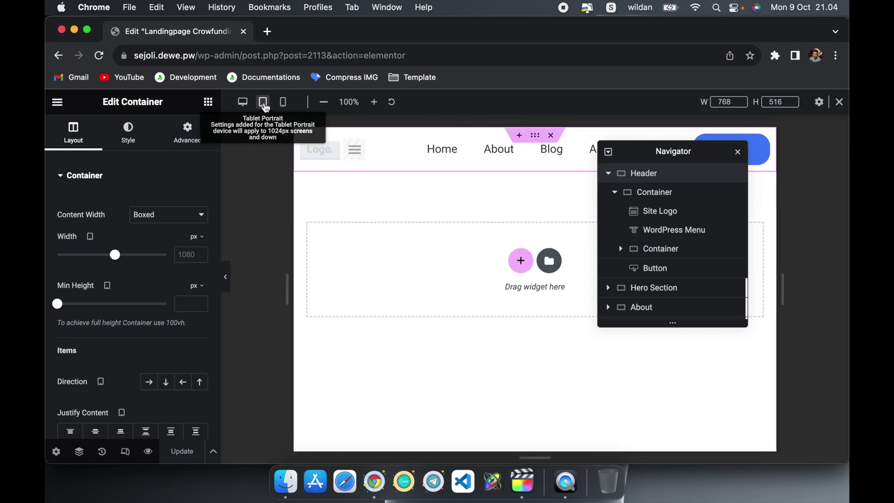
pyautogui.click(284, 104)
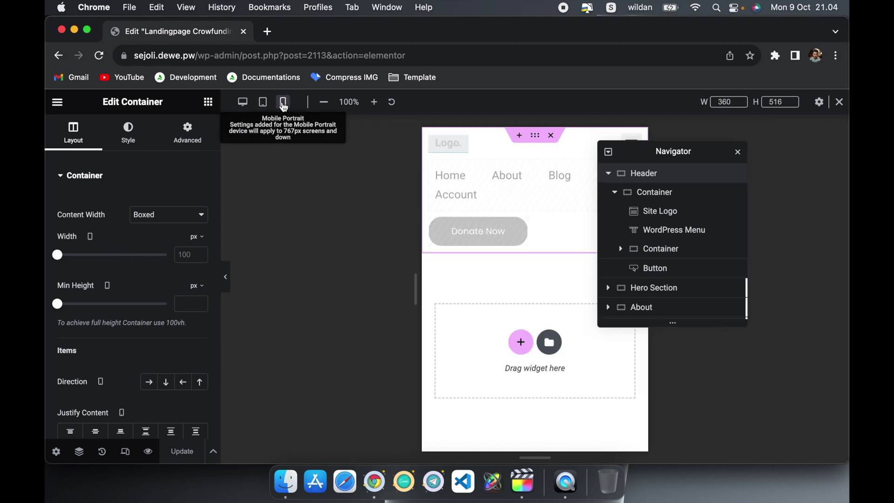
pyautogui.moveTo(691, 152); pyautogui.dragTo(770, 197)
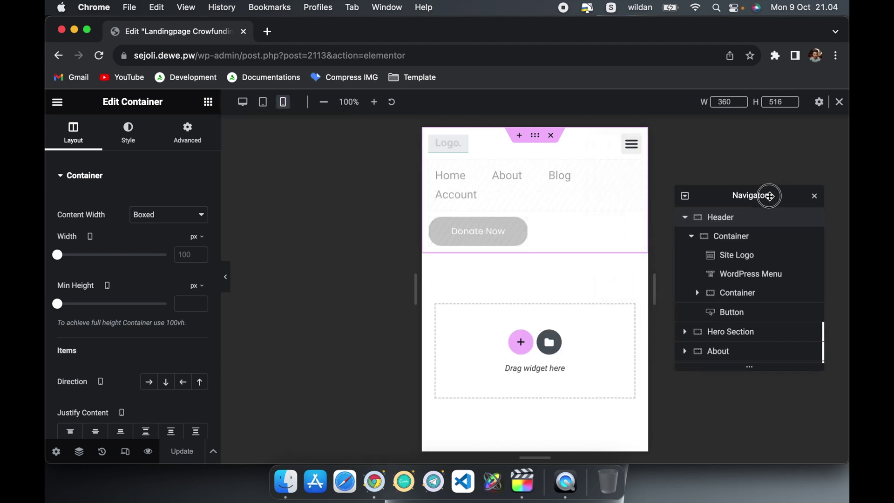
pyautogui.click(741, 259)
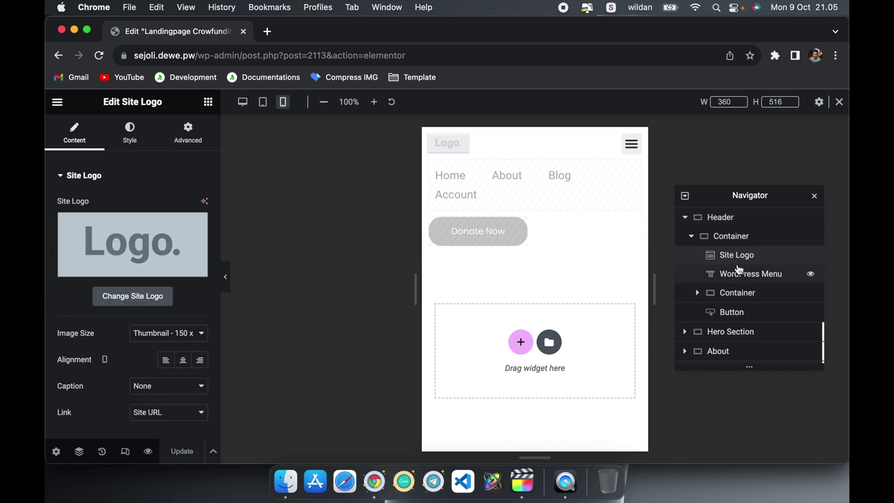
pyautogui.click(759, 281)
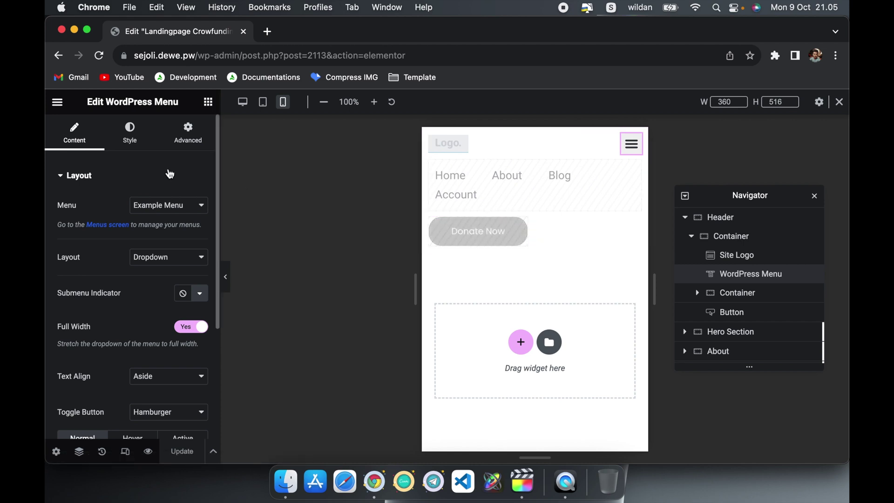
# Step: Search the widgets for "menu", place a second WordPress Menu widget in the mobile header, and delete the added widget
pyautogui.click(209, 102)
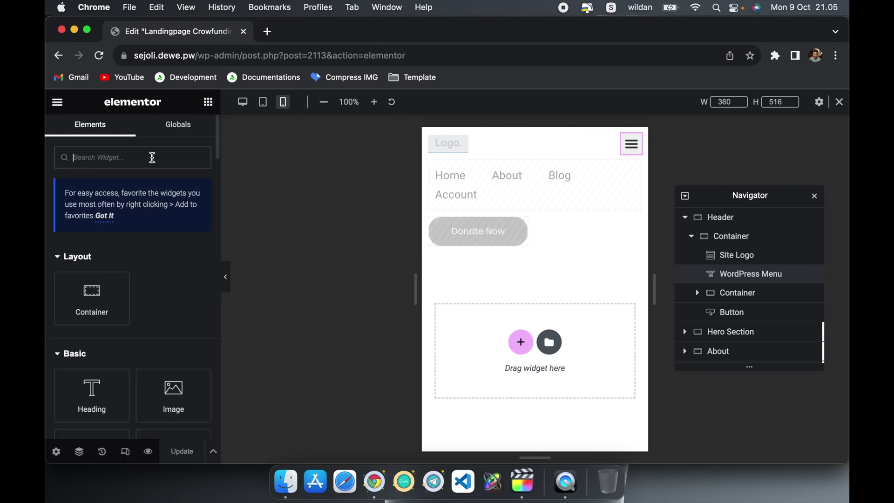
pyautogui.write('menu')
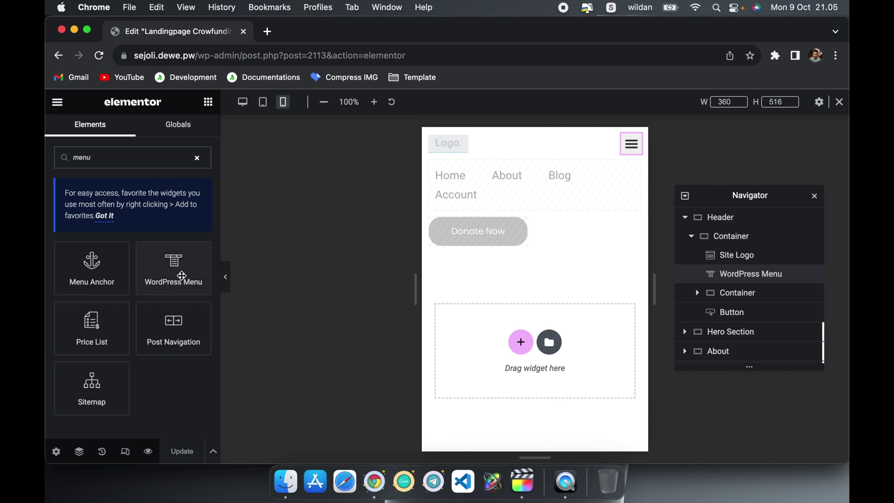
pyautogui.moveTo(181, 275); pyautogui.dragTo(635, 147)
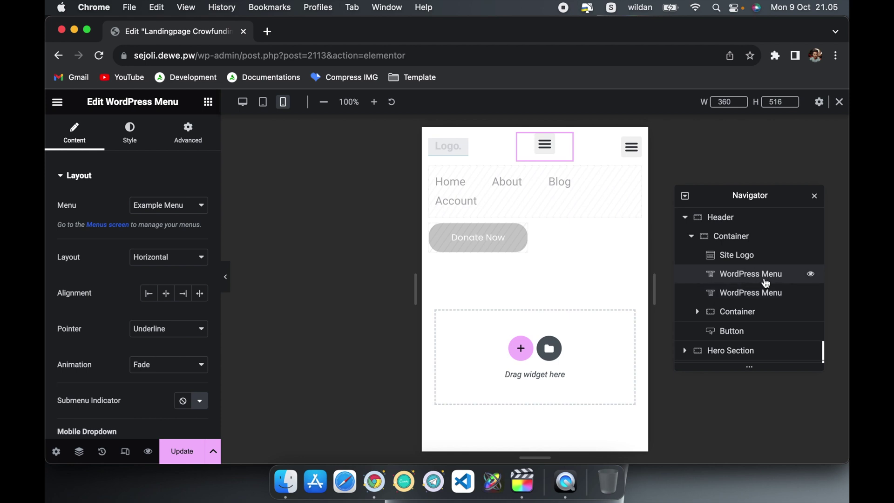
pyautogui.click(764, 292)
pyautogui.click(761, 275)
pyautogui.rightClick(760, 278)
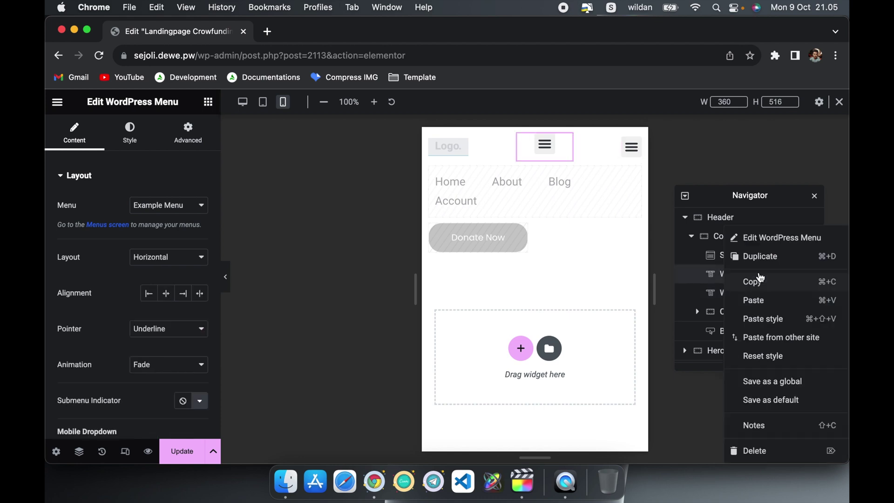
pyautogui.click(759, 451)
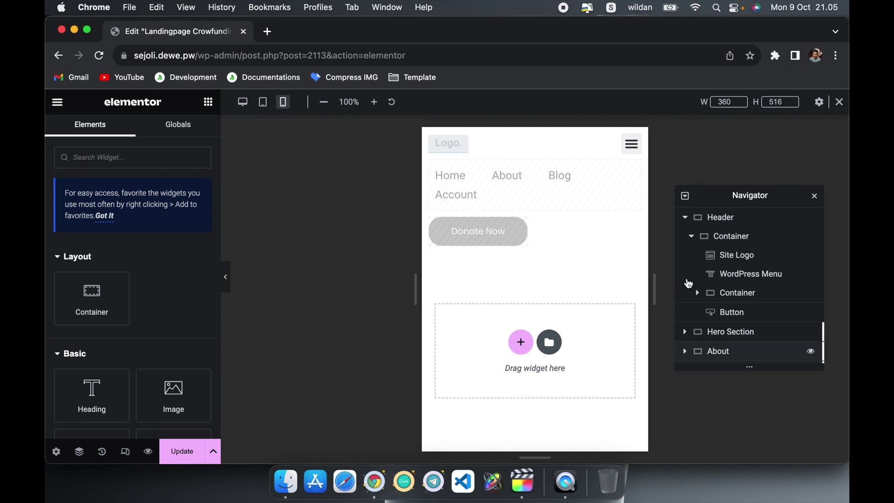
# Step: Examine the header WordPress Menu's content settings, including its menu source, layout, toggle button and alignment options
pyautogui.click(738, 274)
pyautogui.scroll(-2, 117, 306)
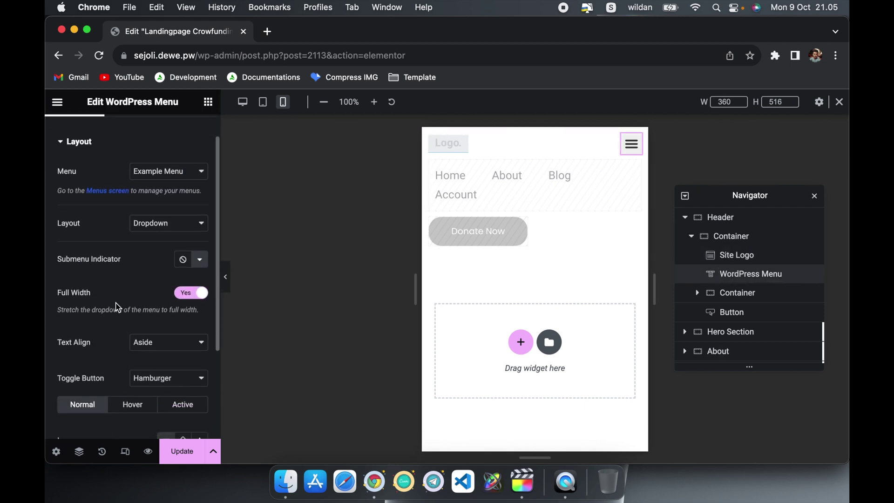
pyautogui.click(151, 228)
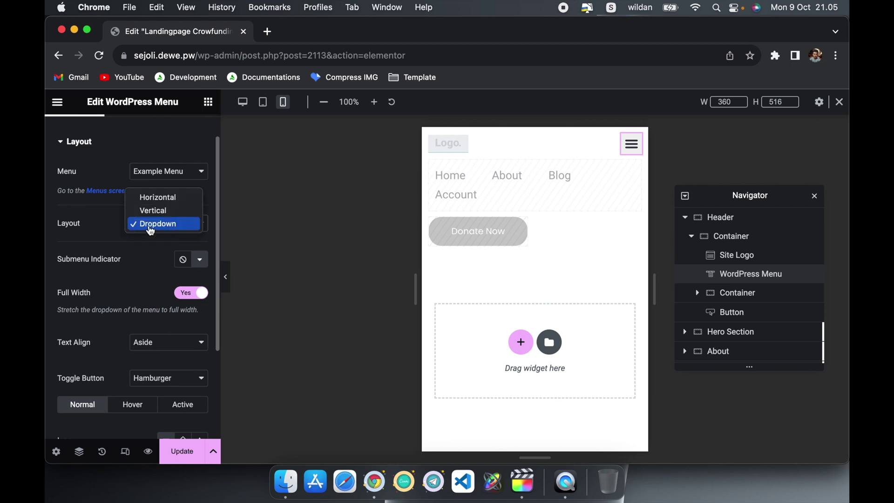
pyautogui.click(150, 226)
pyautogui.click(182, 174)
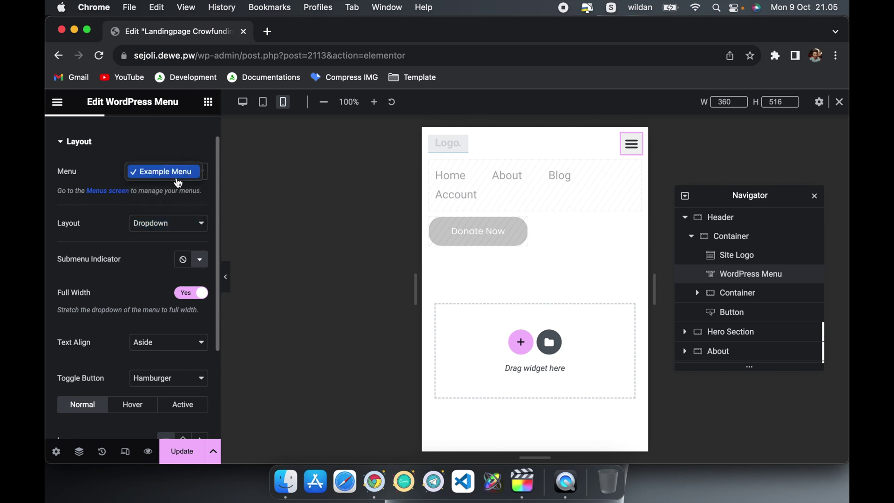
pyautogui.click(118, 225)
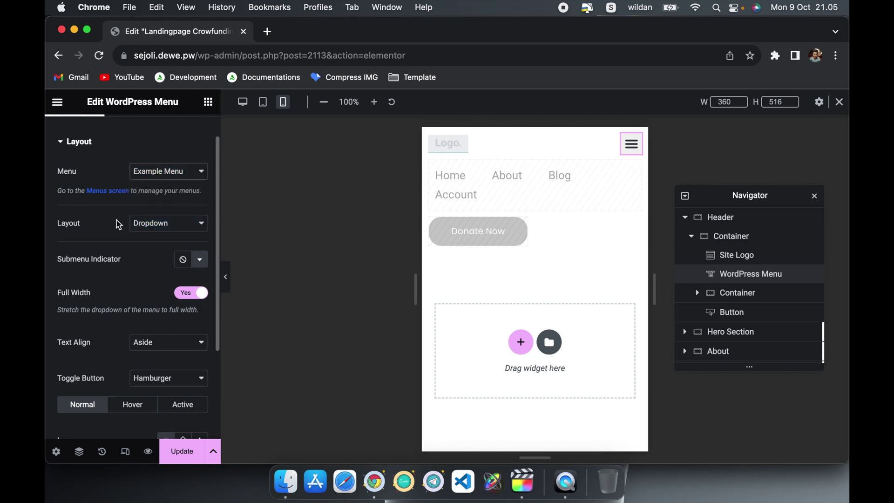
pyautogui.scroll(-3, 130, 309)
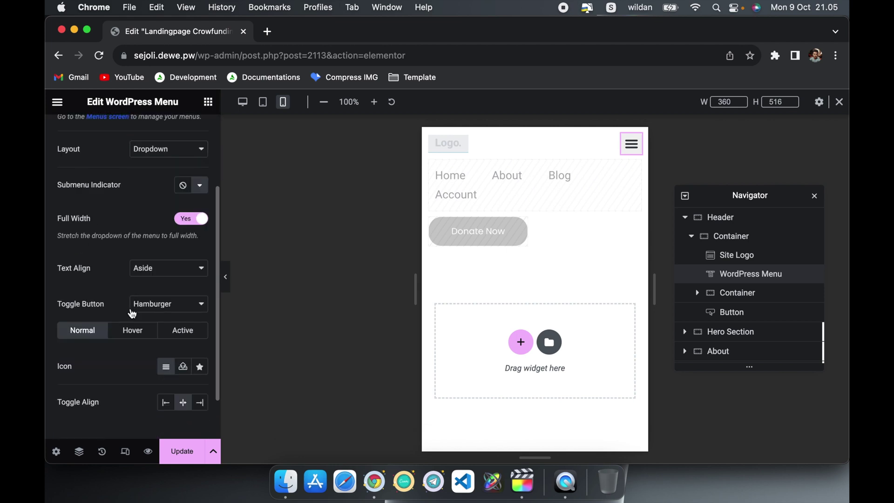
pyautogui.click(161, 311)
pyautogui.click(160, 303)
pyautogui.scroll(-2, 133, 356)
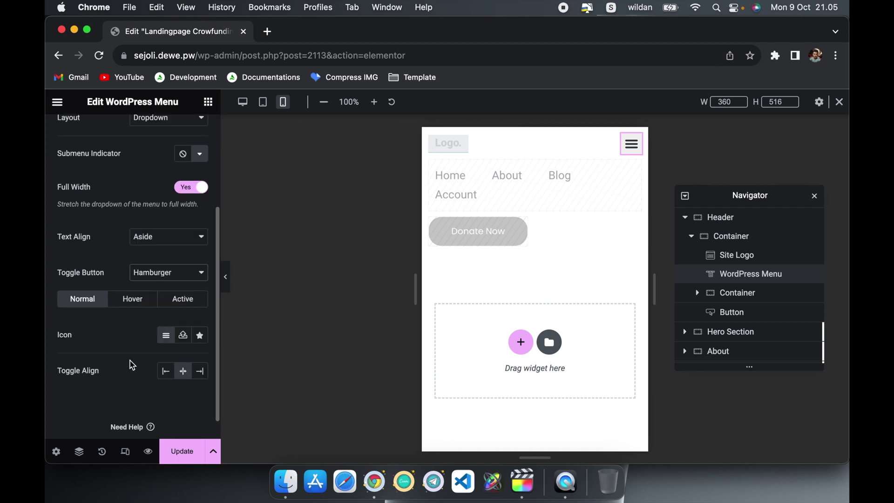
pyautogui.scroll(5, 130, 361)
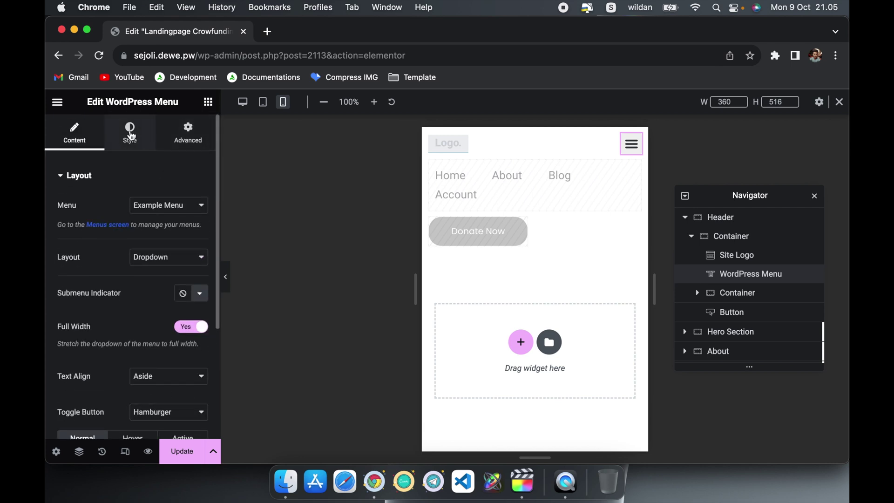
# Step: Examine the WordPress Menu's style and advanced settings, including its responsive visibility on desktop, tablet and mobile
pyautogui.click(131, 135)
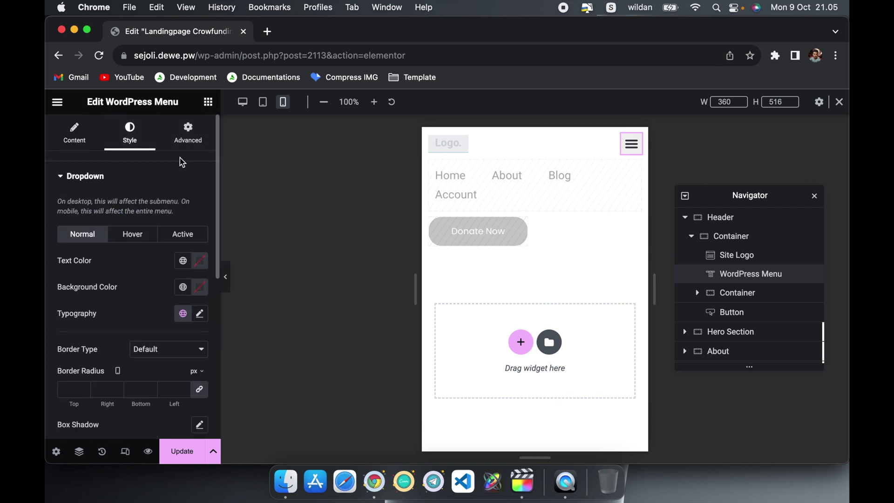
pyautogui.click(190, 140)
pyautogui.scroll(-4, 131, 315)
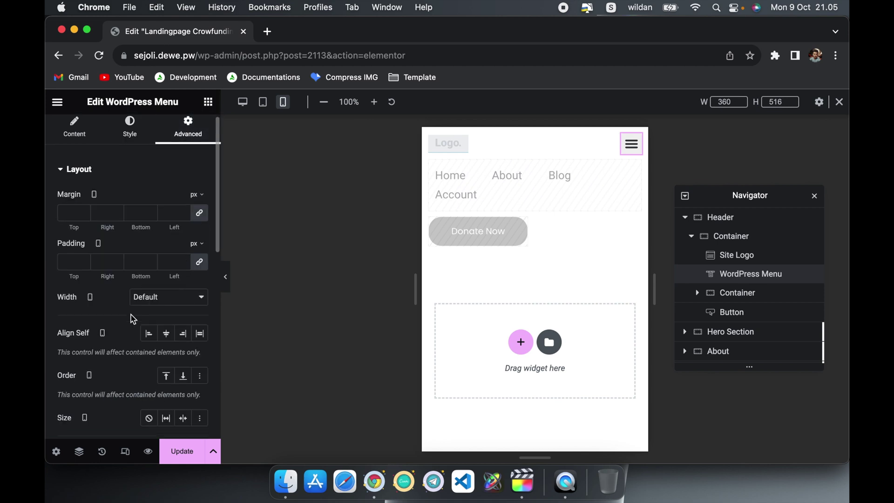
pyautogui.scroll(-3, 131, 315)
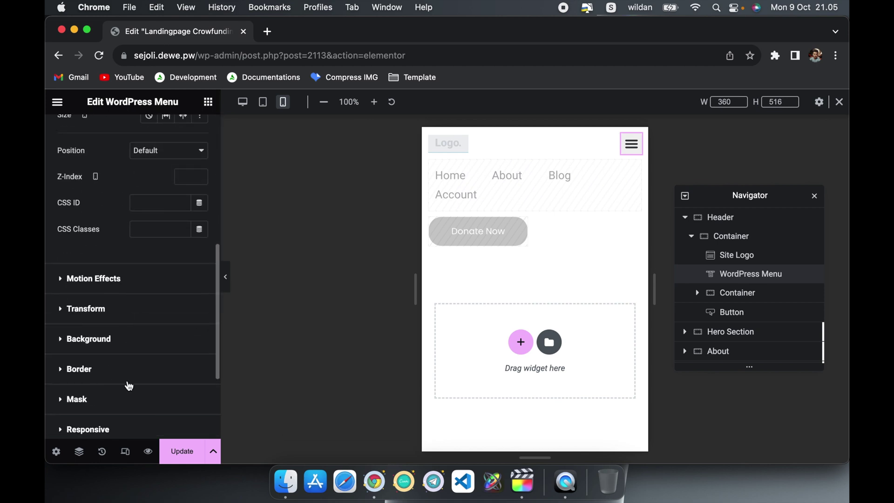
pyautogui.scroll(-4, 125, 377)
pyautogui.click(116, 309)
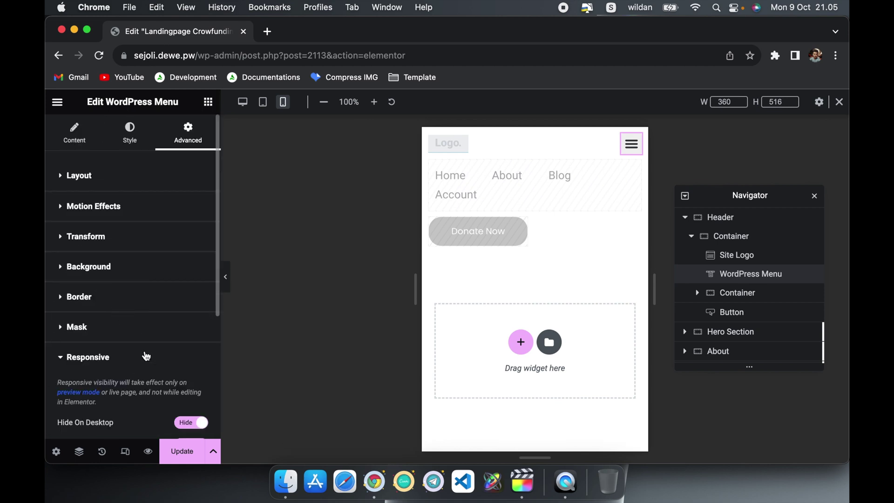
pyautogui.scroll(-5, 146, 356)
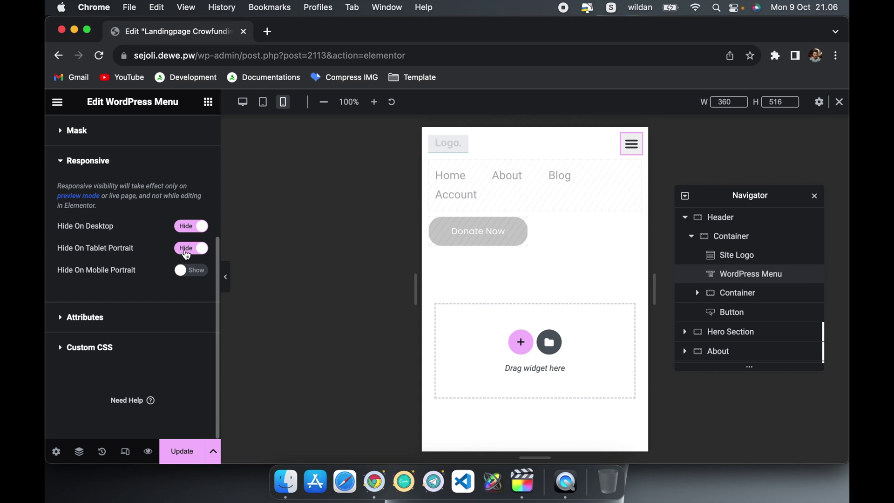
# Step: Compare the header in tablet and desktop views, and open the Header container's layout settings
pyautogui.click(264, 102)
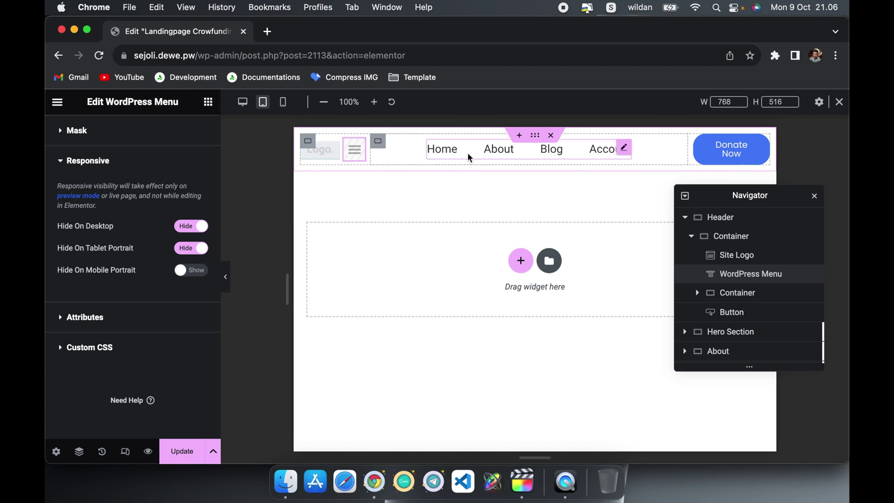
pyautogui.click(242, 103)
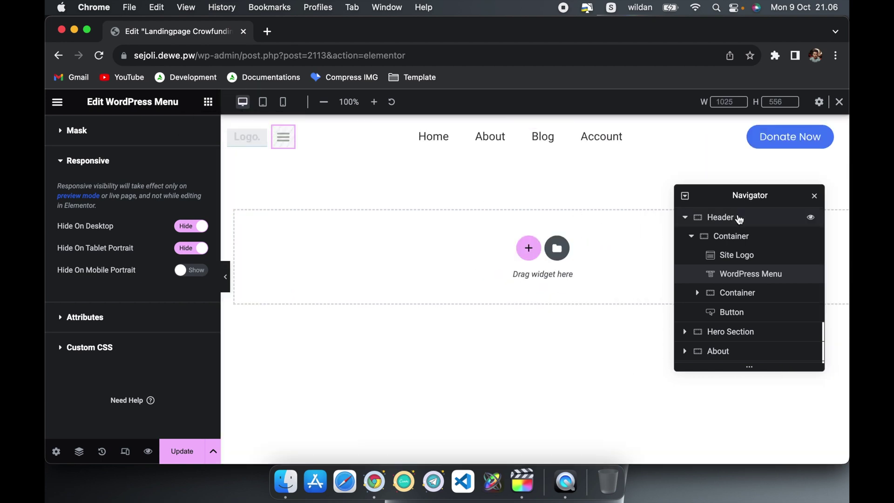
pyautogui.click(711, 220)
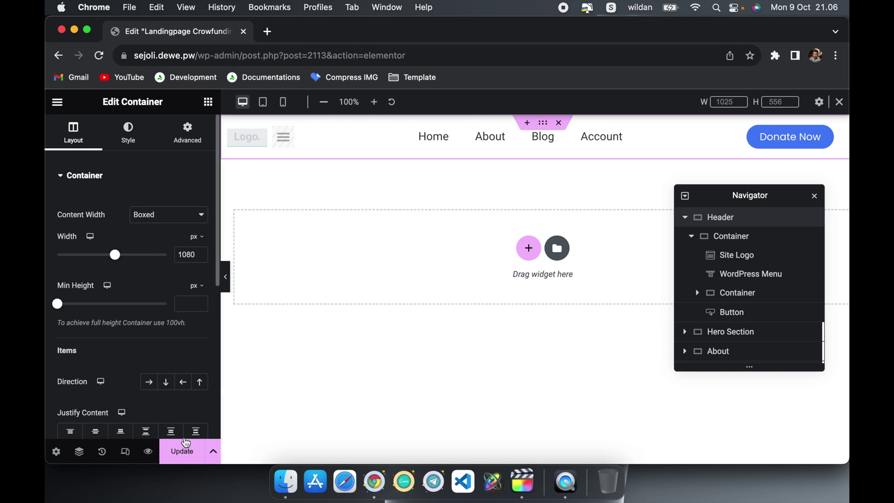
# Step: Save the page changes and examine the iCare - Crowdfunding Website design on Dribbble at full size
pyautogui.click(182, 454)
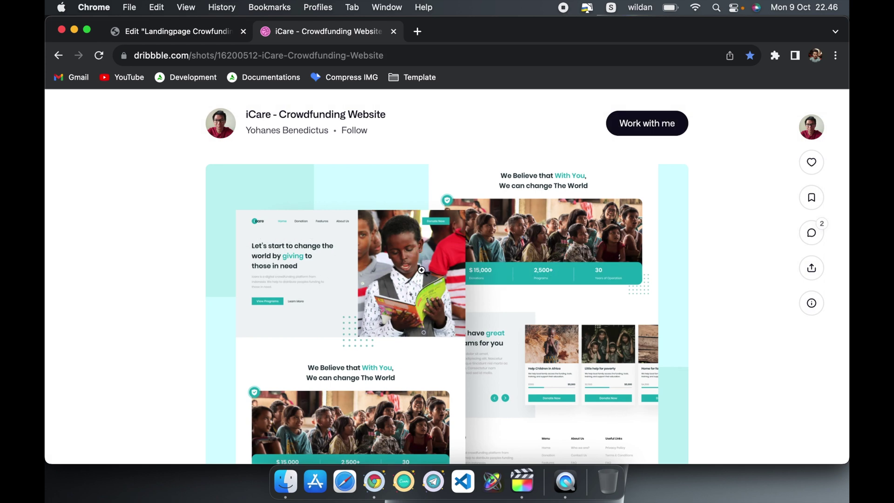
pyautogui.click(349, 294)
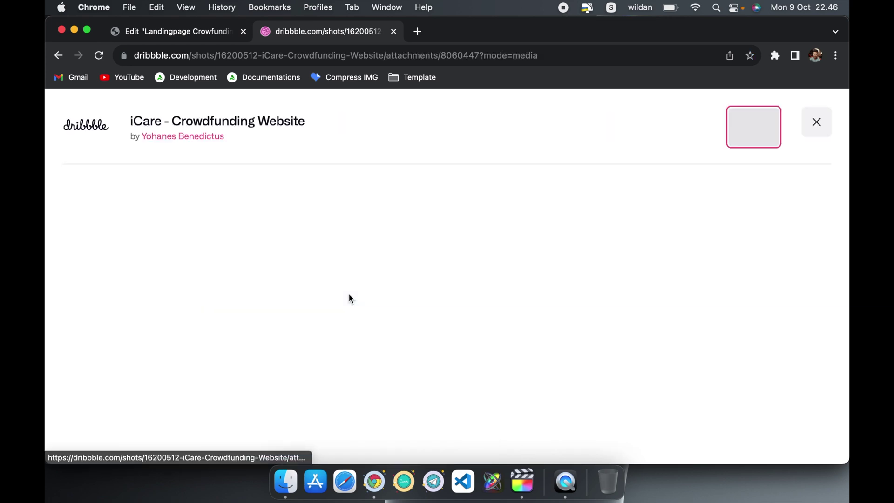
pyautogui.scroll(-3, 349, 295)
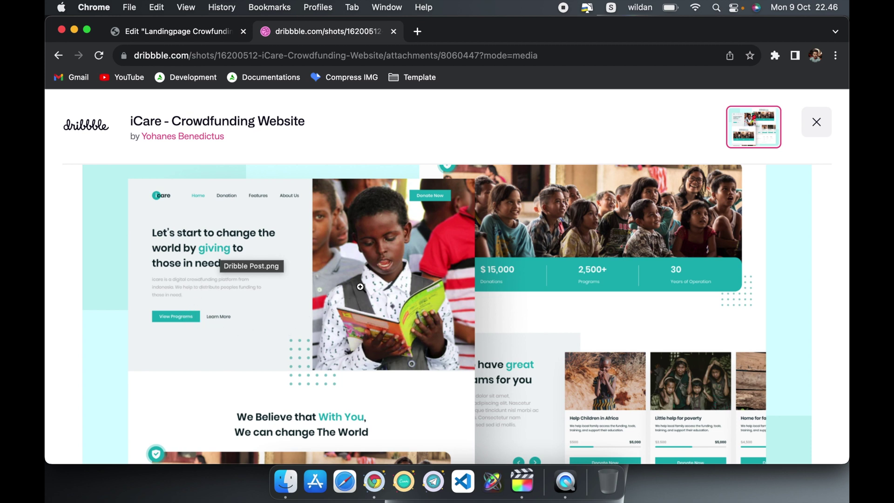
# Step: Return to the Elementor editor and review the Hero Section's nested containers and widgets in the Navigator
pyautogui.click(201, 40)
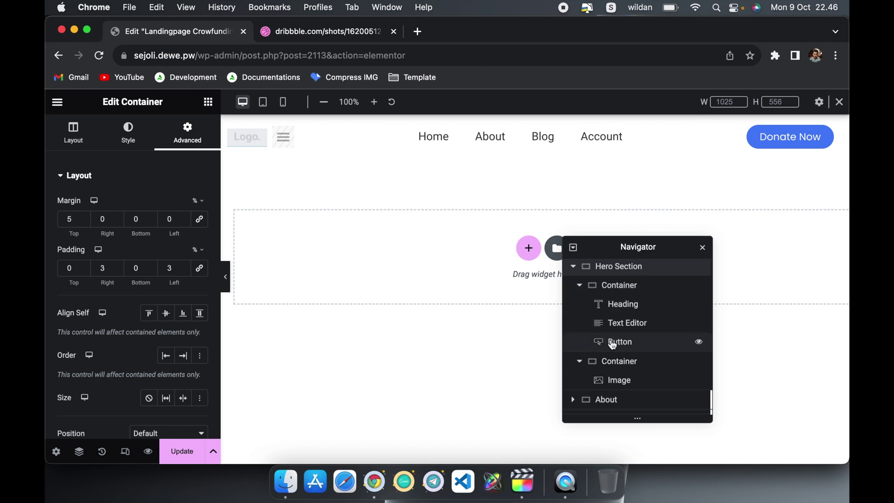
pyautogui.scroll(-1, 610, 344)
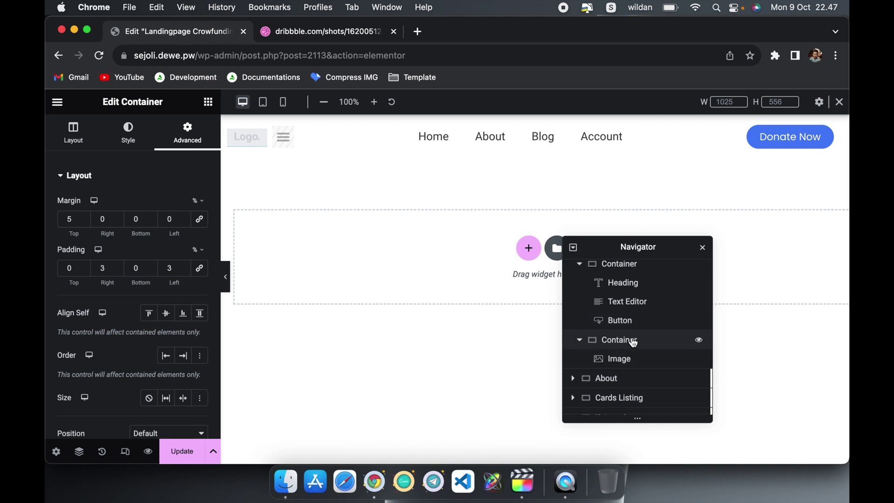
pyautogui.scroll(1, 625, 359)
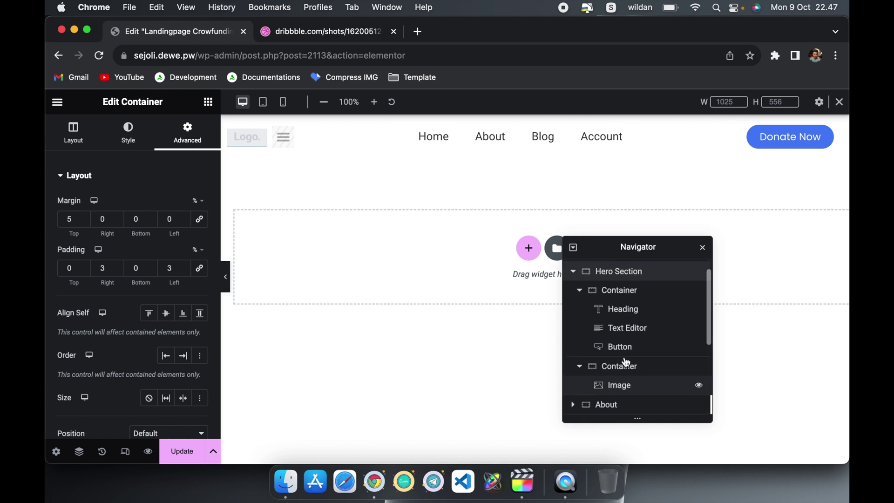
# Step: Remove the display value from the Hero Section's custom CSS and move the Navigator clear of the hero image
pyautogui.scroll(-5, 142, 329)
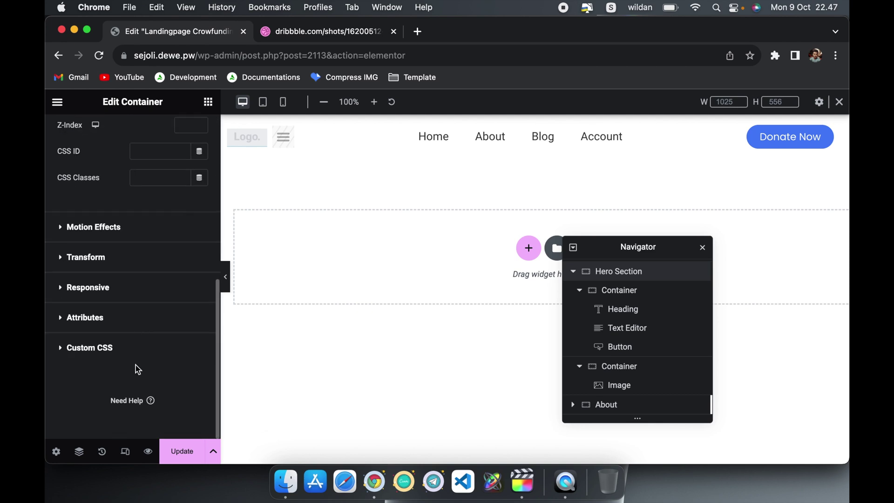
pyautogui.click(114, 349)
pyautogui.moveTo(164, 382); pyautogui.dragTo(144, 382)
pyautogui.press('BackSpace')
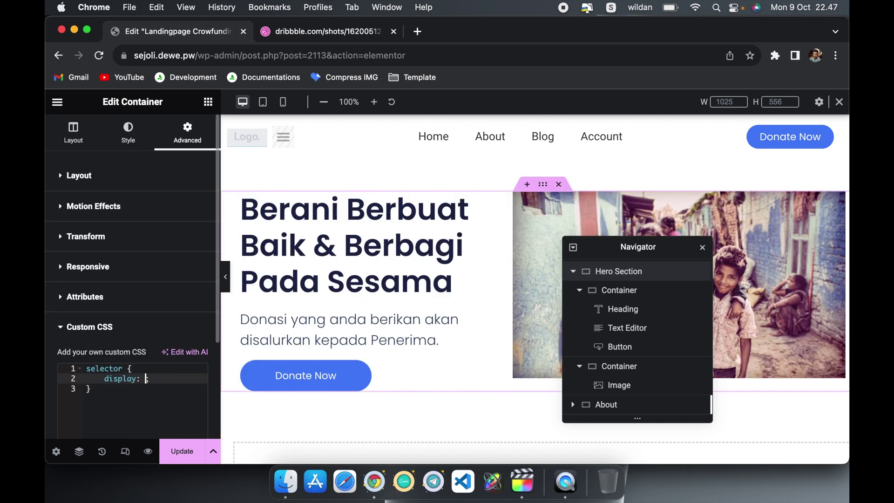
pyautogui.moveTo(650, 254); pyautogui.dragTo(599, 410)
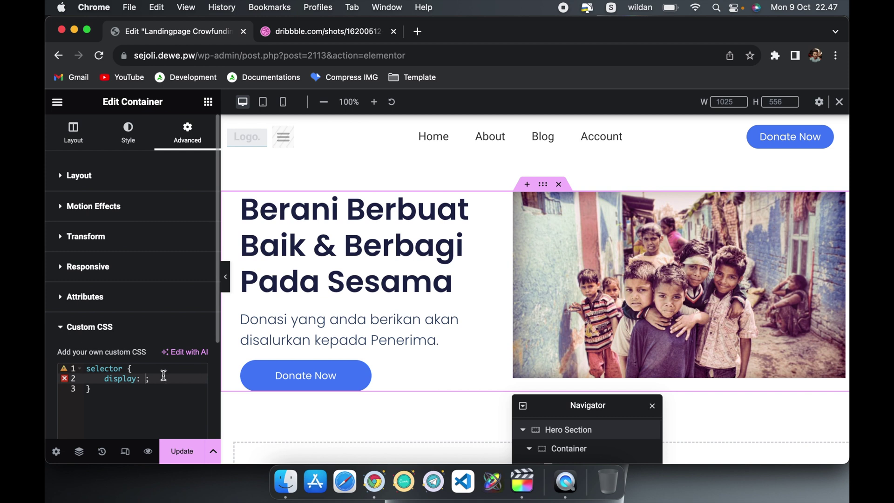
# Step: Set the Hero Section's custom CSS to display: none; and close the Navigator
pyautogui.write('no')
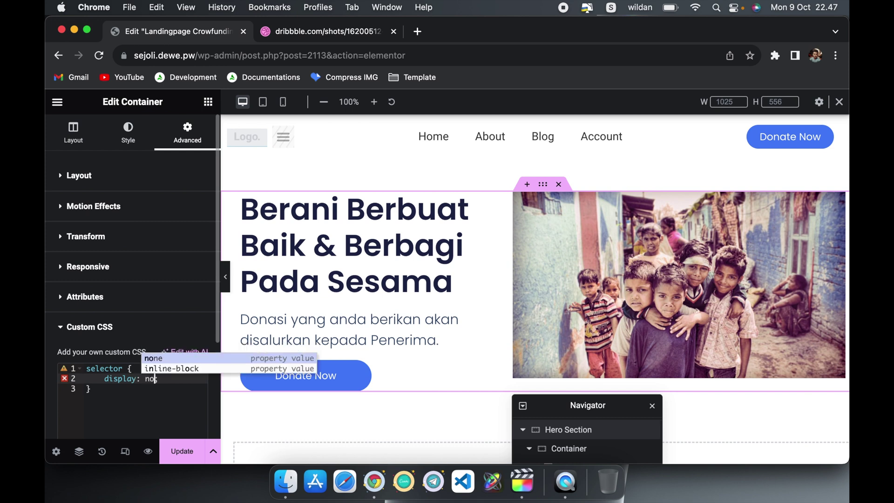
pyautogui.write('ne;')
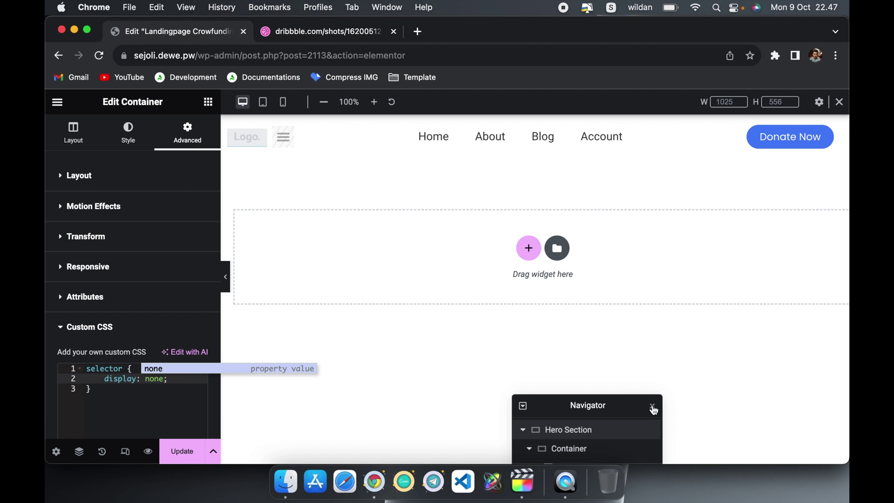
pyautogui.click(653, 407)
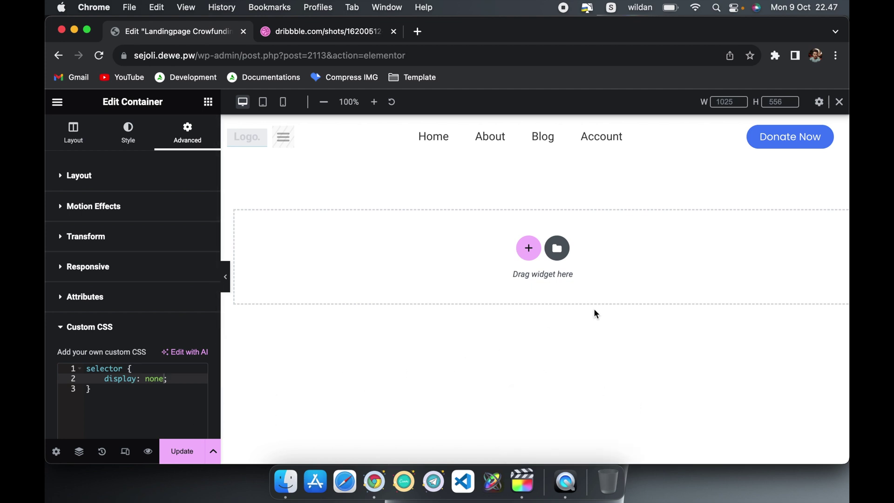
# Step: Add a container with two equal columns below the header and place a Heading widget in its left column
pyautogui.click(531, 251)
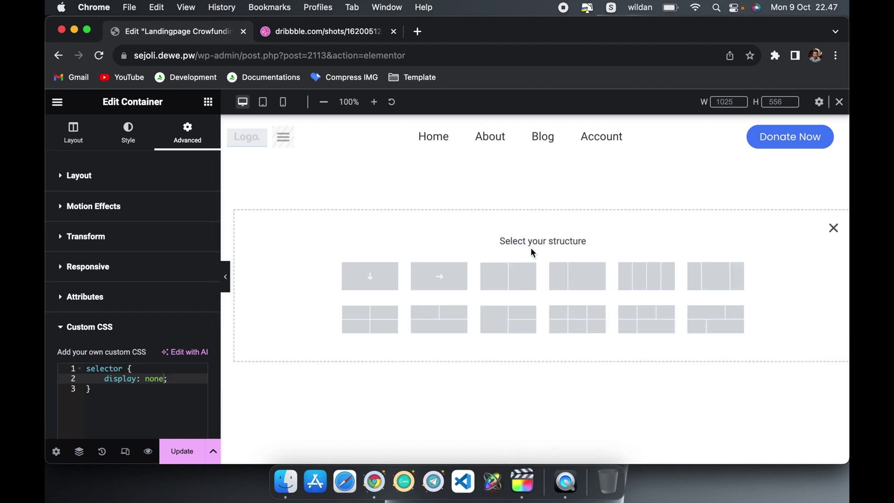
pyautogui.click(515, 280)
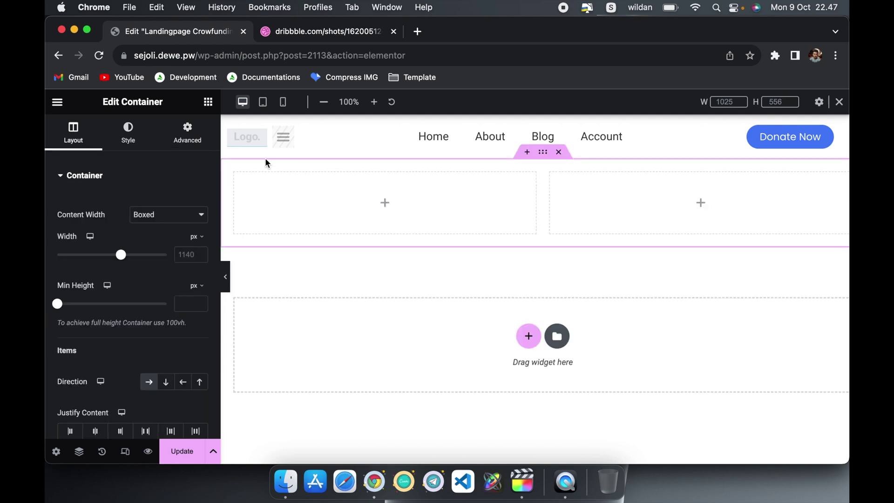
pyautogui.click(208, 104)
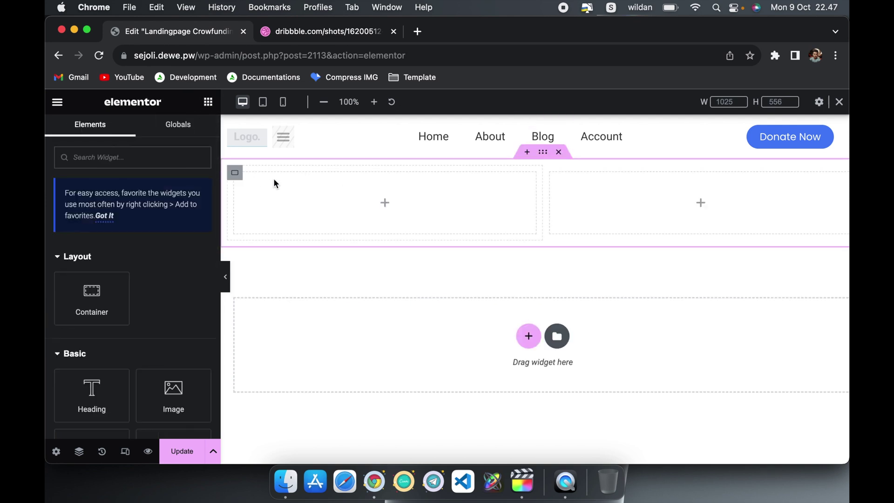
pyautogui.click(236, 174)
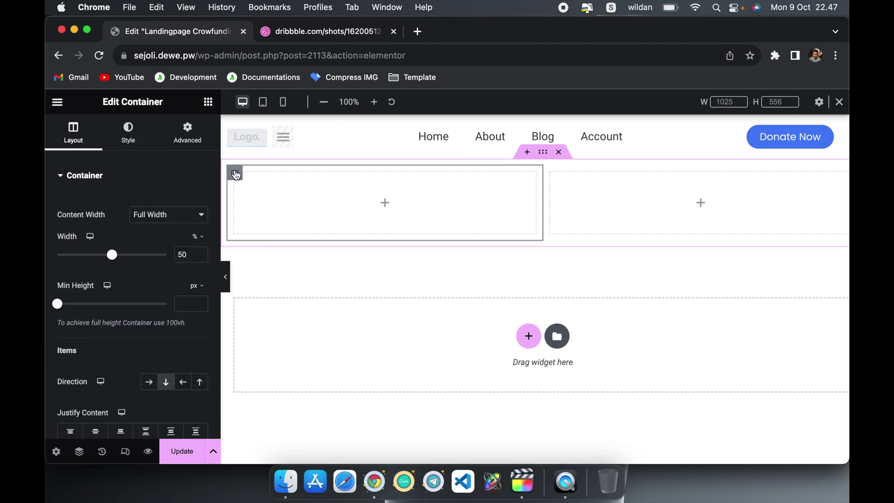
pyautogui.click(208, 102)
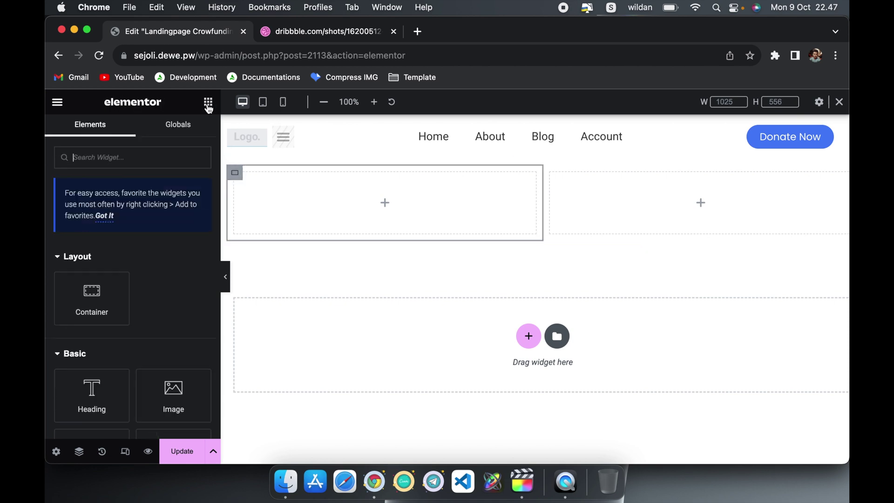
pyautogui.click(149, 147)
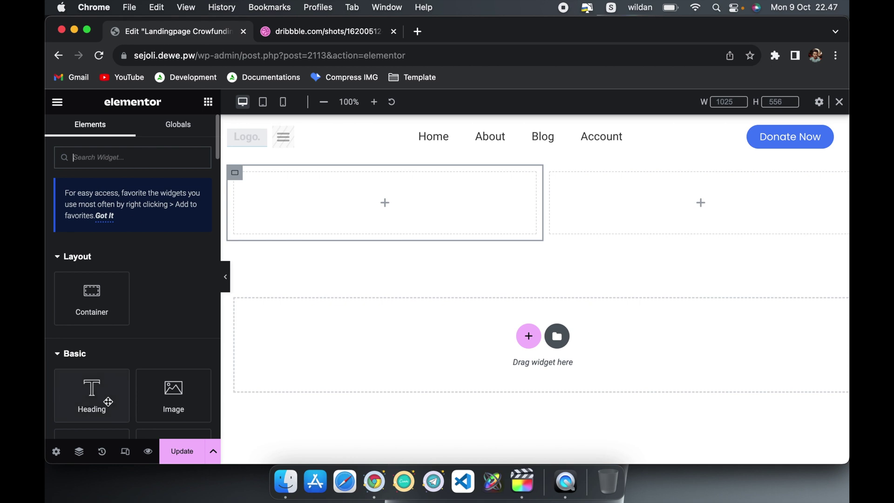
pyautogui.click(108, 401)
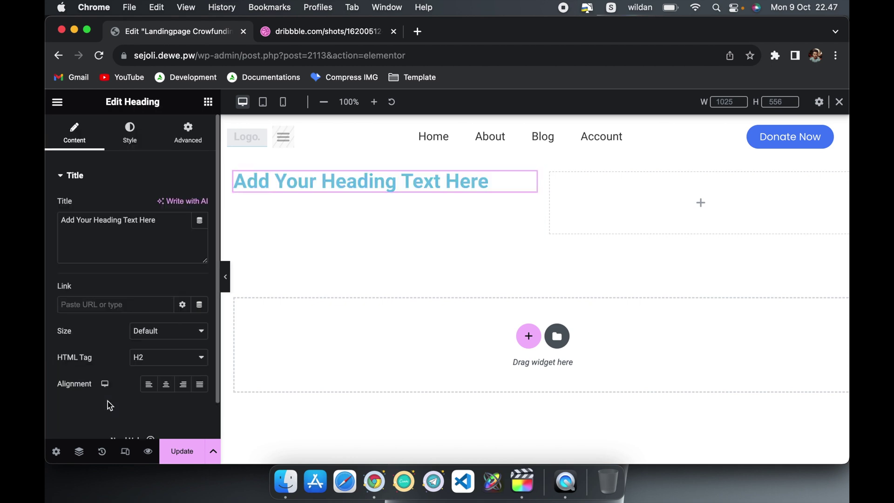
# Step: Set the new heading's text color to black
pyautogui.click(130, 136)
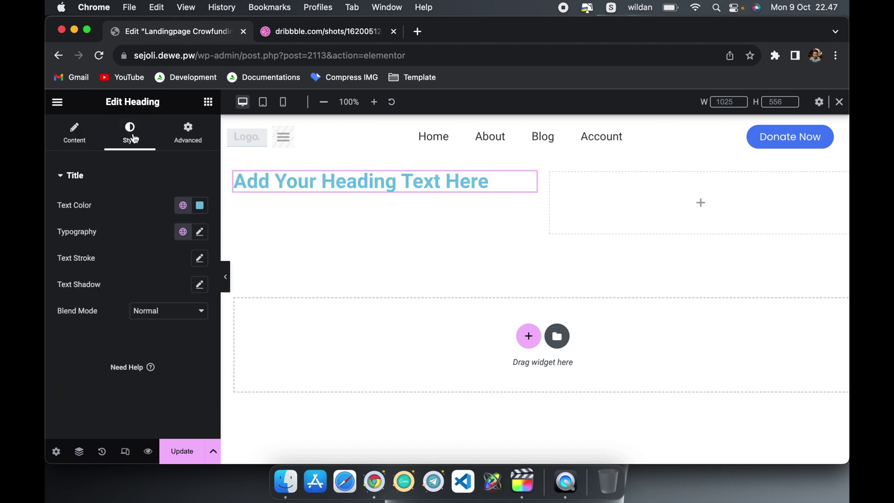
pyautogui.click(199, 205)
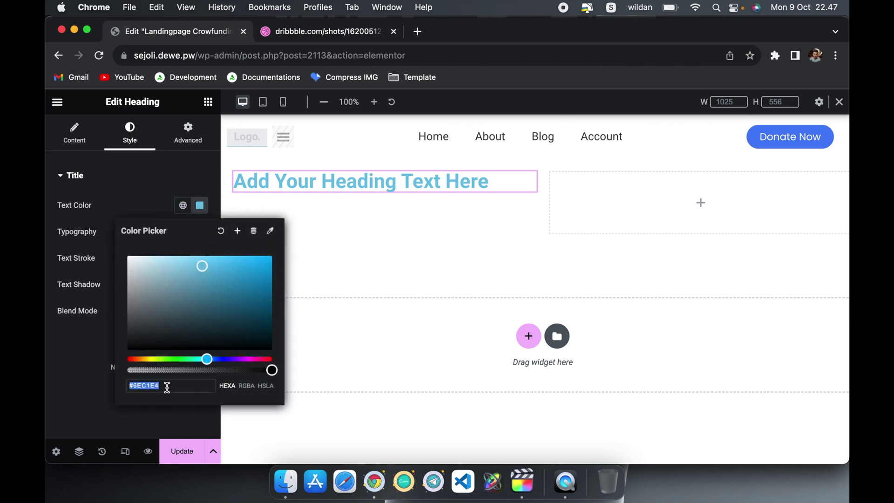
pyautogui.write('3')
pyautogui.write('0000')
pyautogui.click(151, 205)
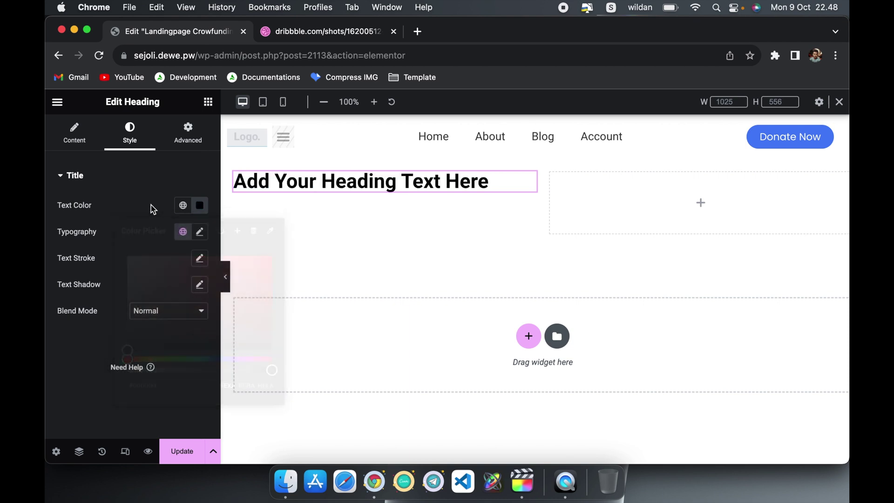
# Step: Set the heading's typography to a size of 72 px and a weight of 500 (Medium)
pyautogui.click(199, 232)
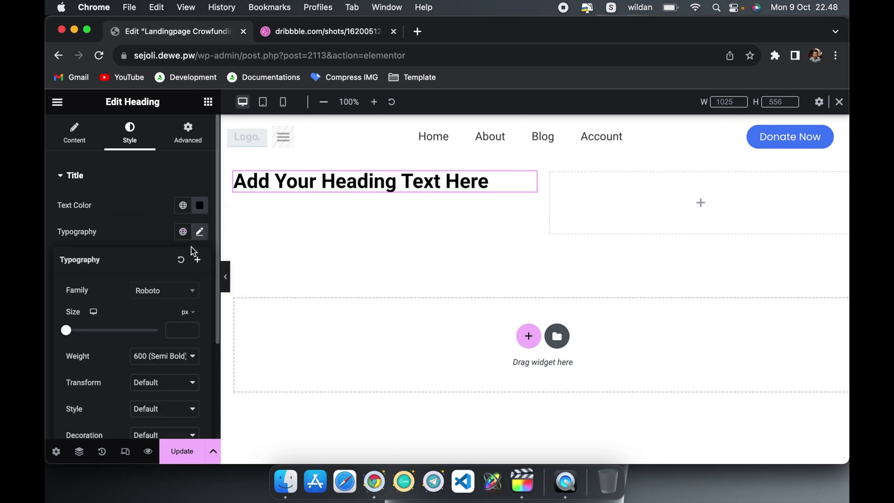
pyautogui.click(179, 328)
pyautogui.write('78')
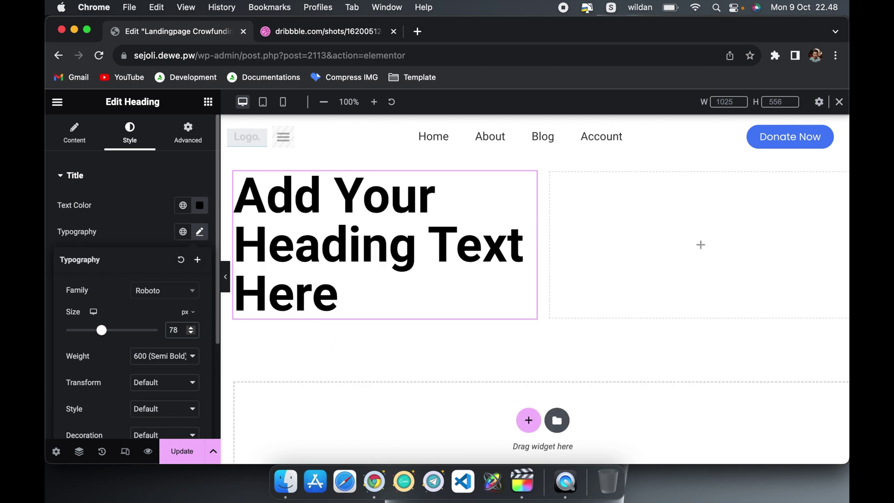
pyautogui.press('BackSpace')
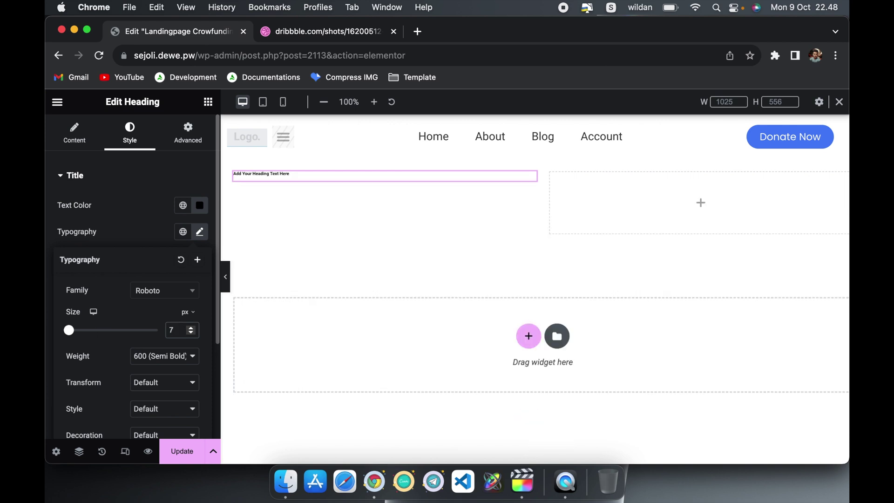
pyautogui.write('2')
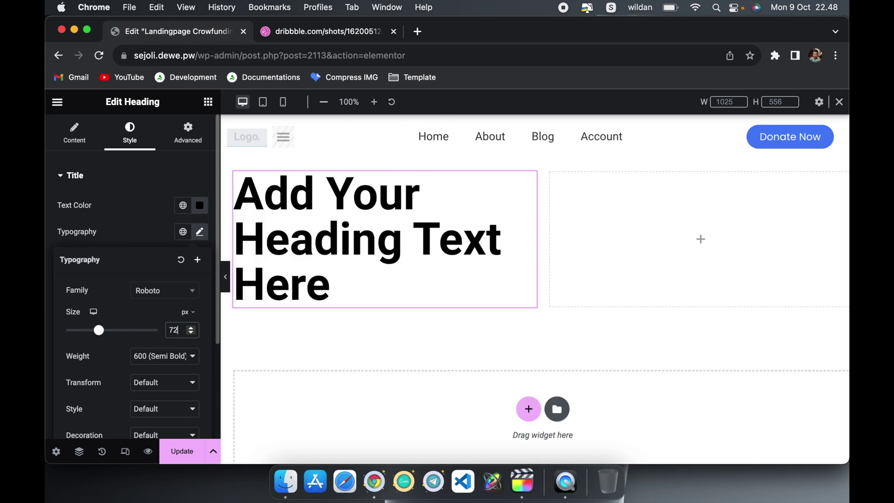
pyautogui.click(179, 357)
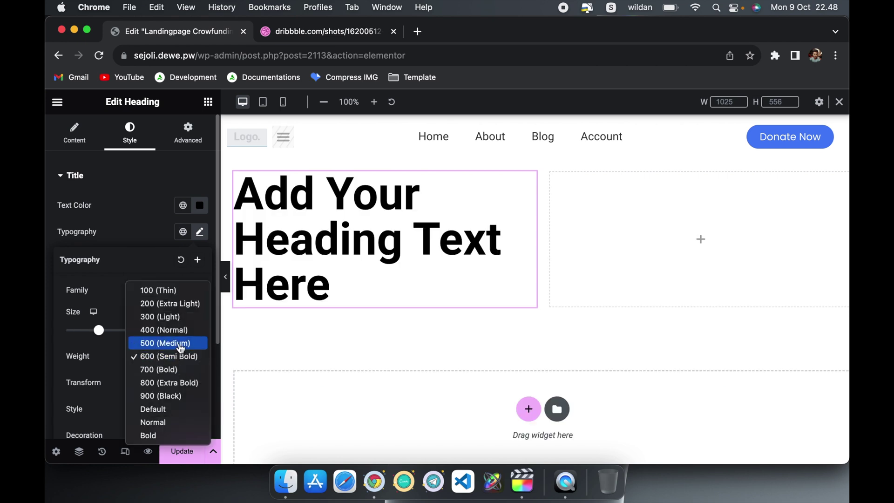
pyautogui.click(180, 345)
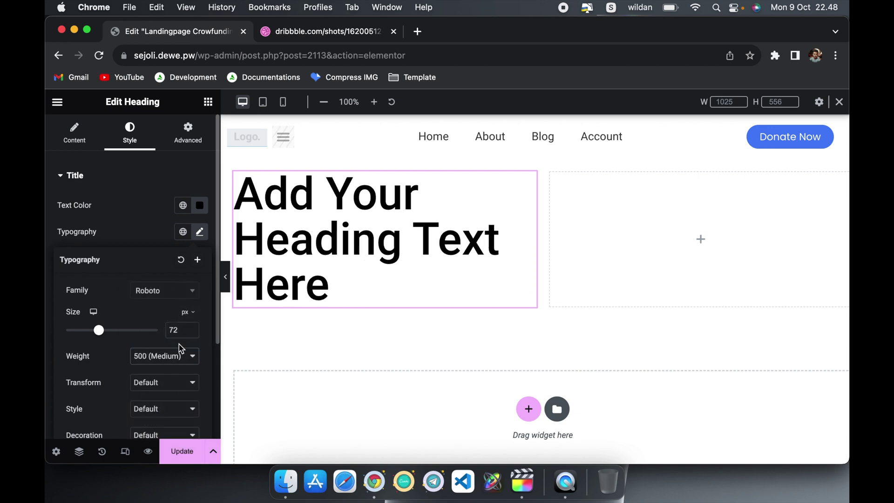
pyautogui.click(143, 238)
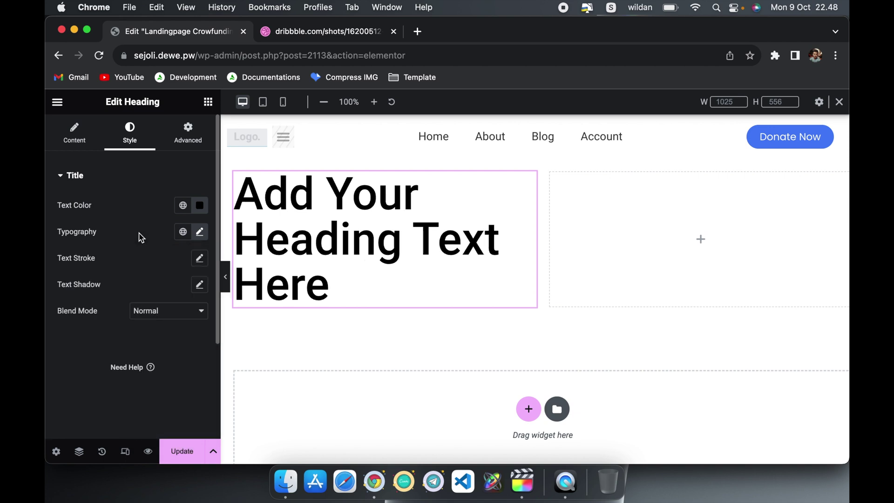
# Step: Search the widgets for "text", add a Text Editor widget below the heading in the left column, and open its style settings
pyautogui.click(209, 107)
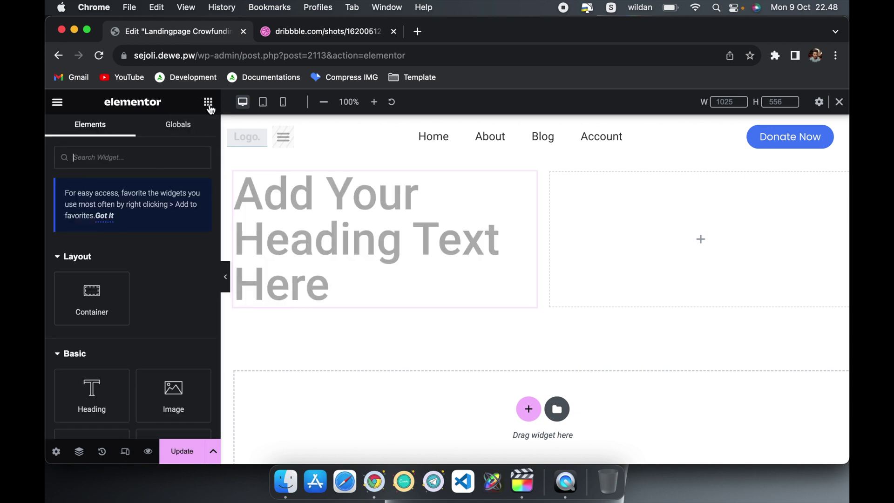
pyautogui.click(235, 175)
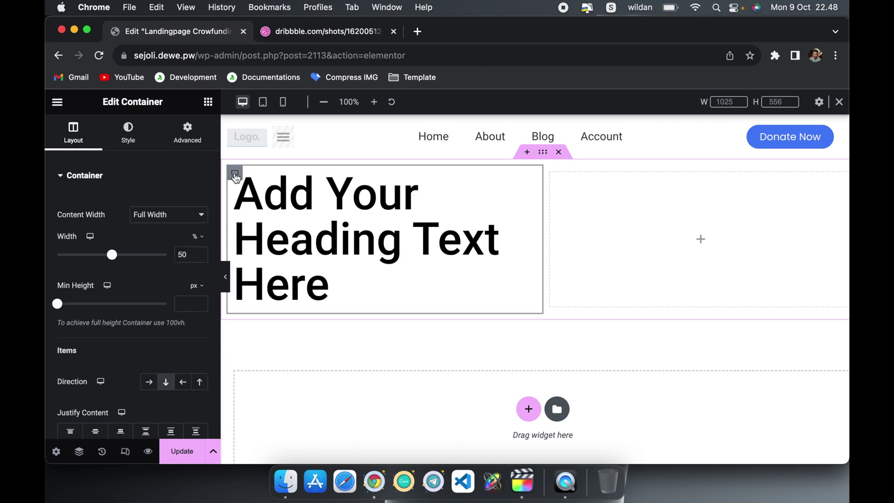
pyautogui.click(208, 102)
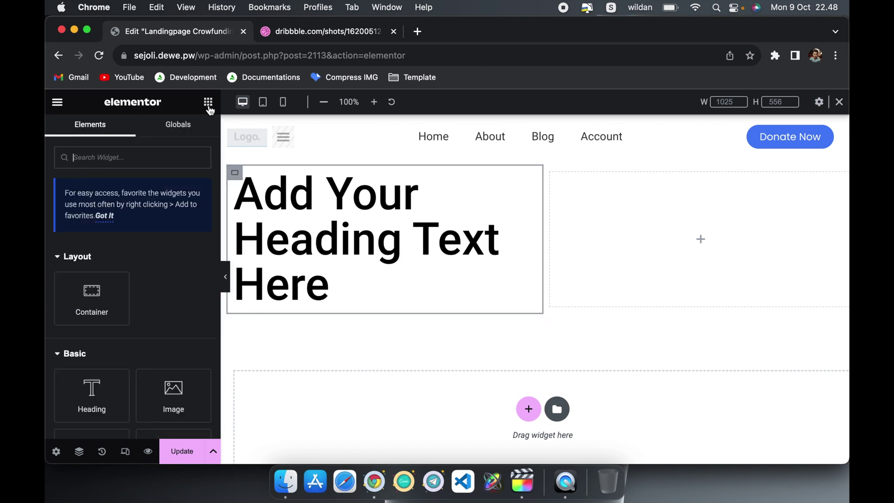
pyautogui.click(156, 158)
pyautogui.write('text')
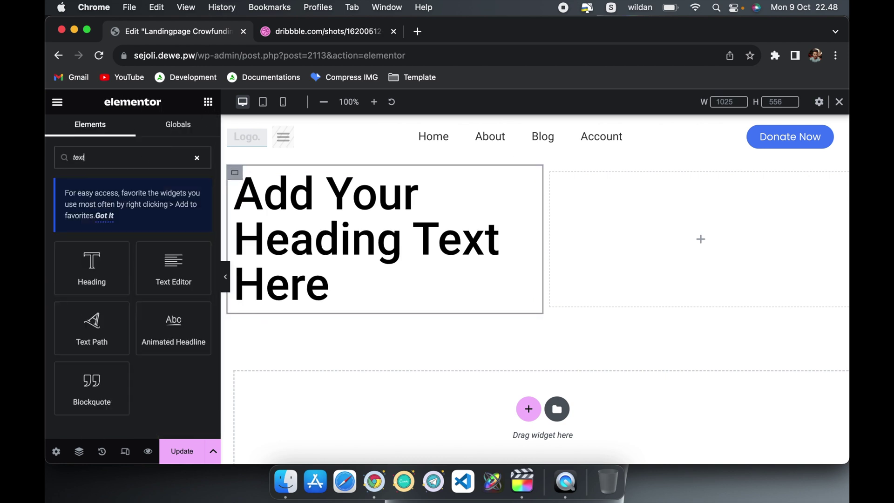
pyautogui.click(176, 275)
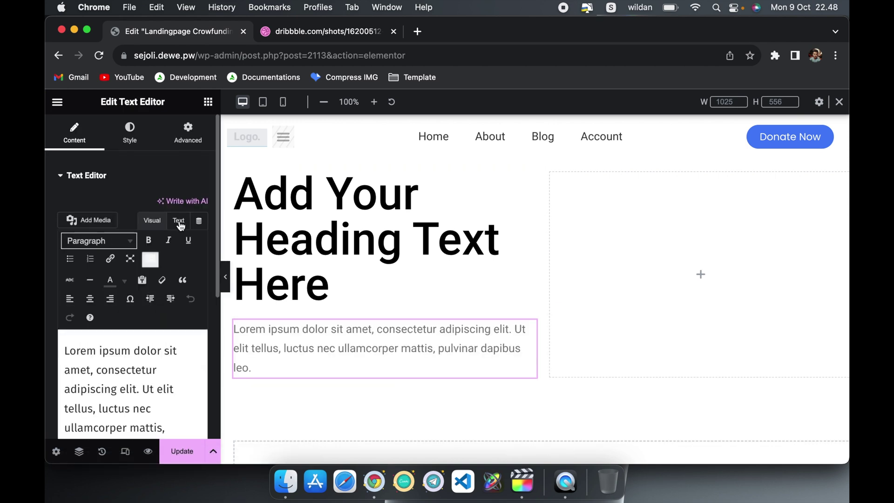
pyautogui.click(129, 133)
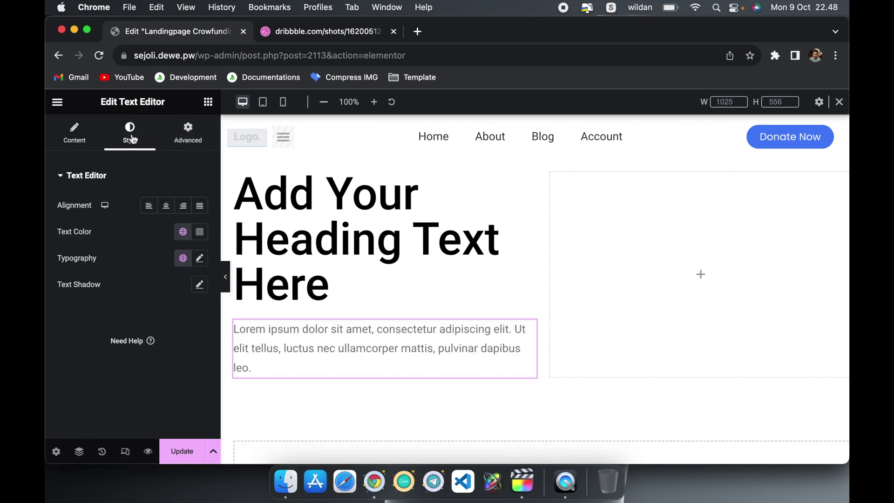
# Step: Set the text editor's text color to #333333 and its typography weight to 300 (Light)
pyautogui.click(199, 232)
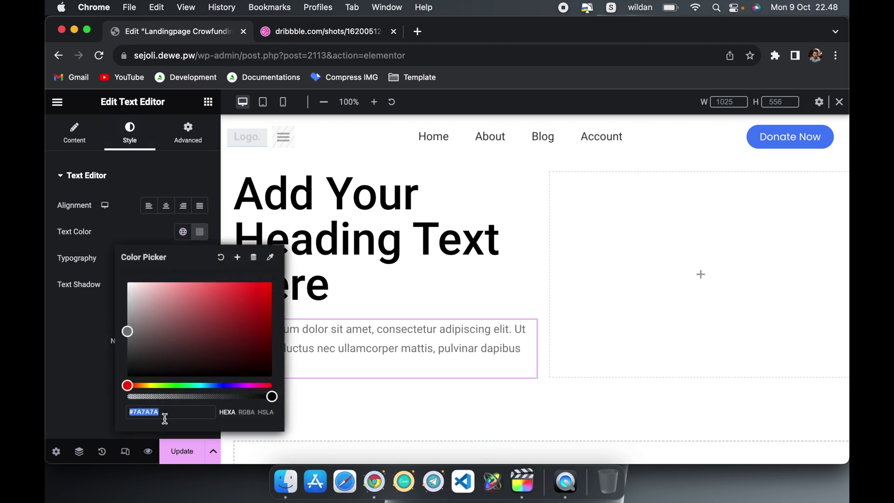
pyautogui.write('333333')
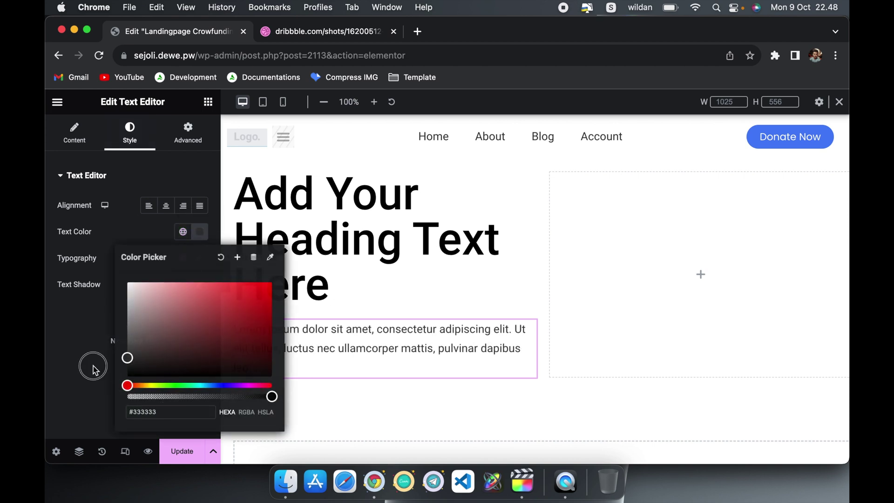
pyautogui.click(92, 366)
pyautogui.click(199, 259)
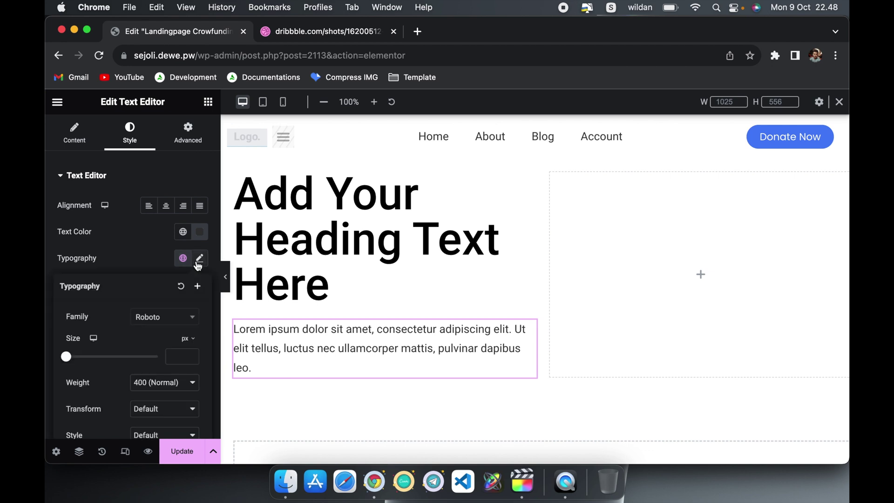
pyautogui.click(174, 385)
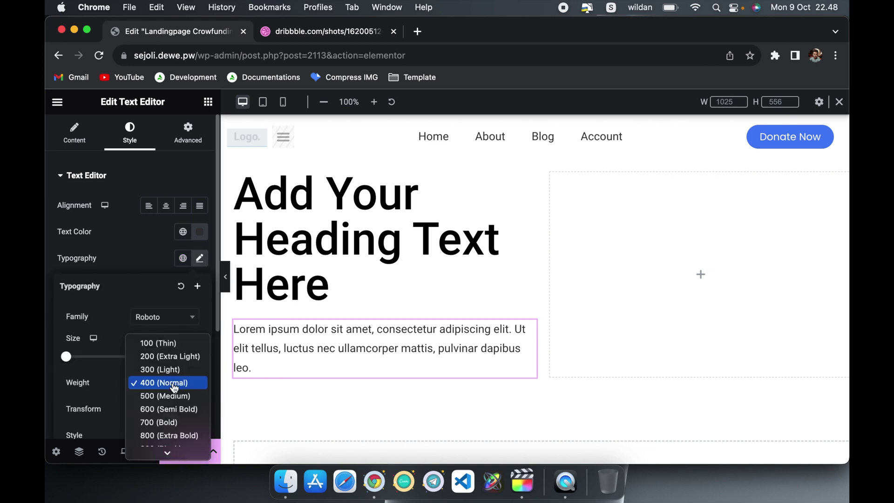
pyautogui.click(161, 369)
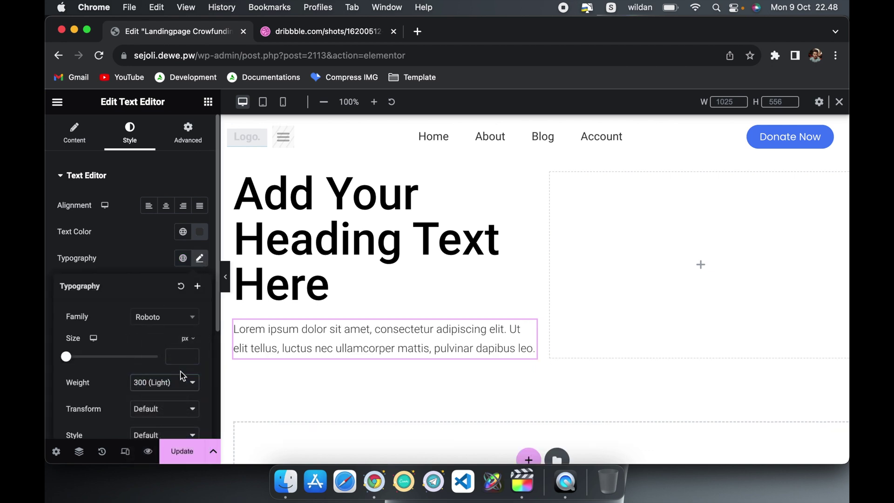
pyautogui.click(159, 246)
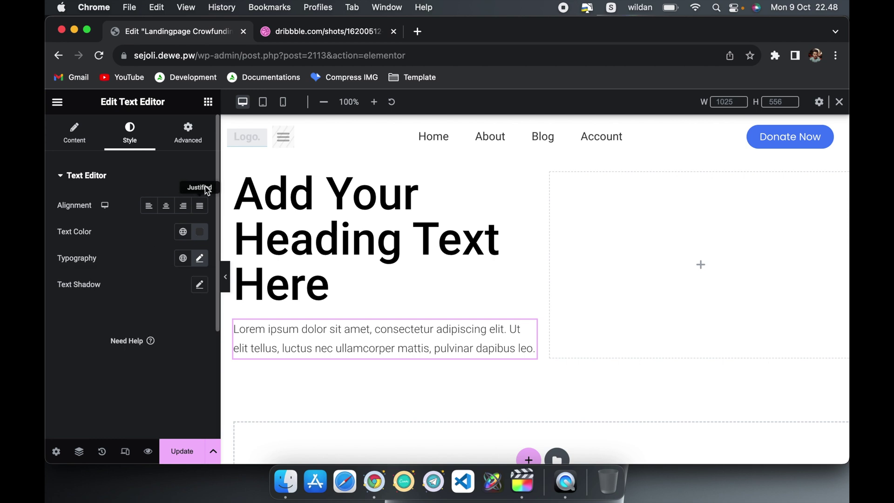
# Step: Add a Button widget below the paragraph in the hero section's left column, searching the widgets for "but"
pyautogui.click(235, 173)
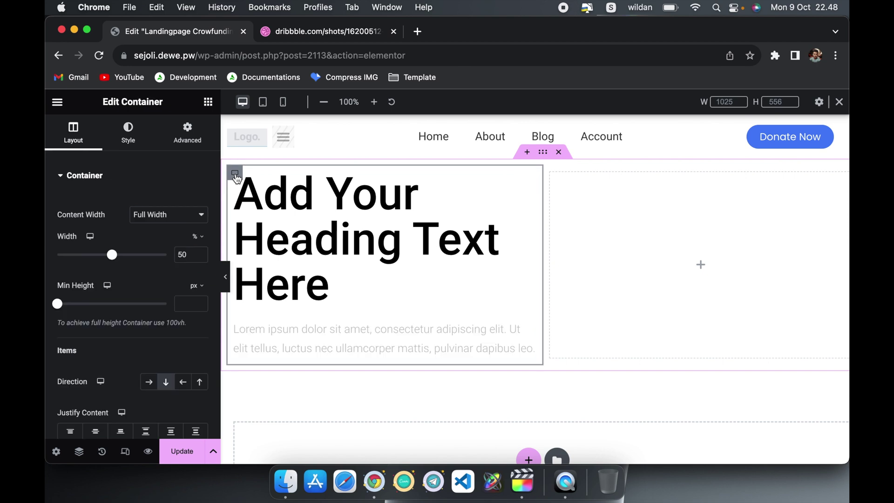
pyautogui.click(208, 102)
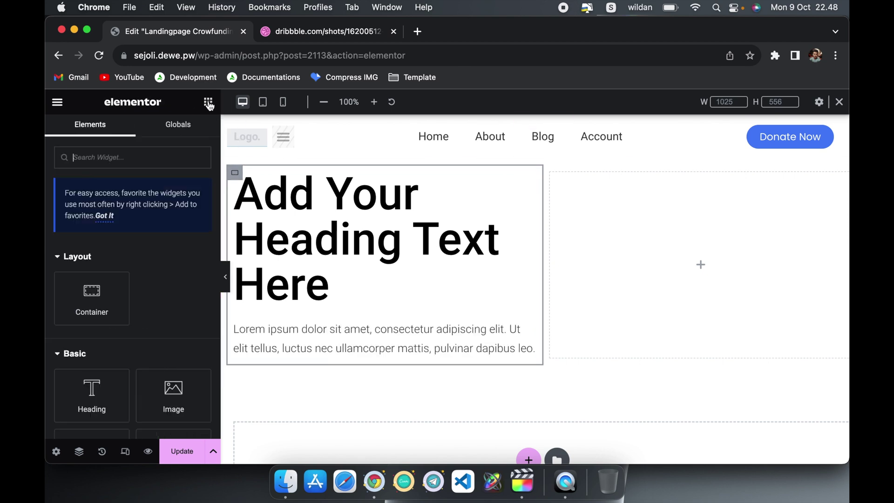
pyautogui.click(132, 159)
pyautogui.write('but')
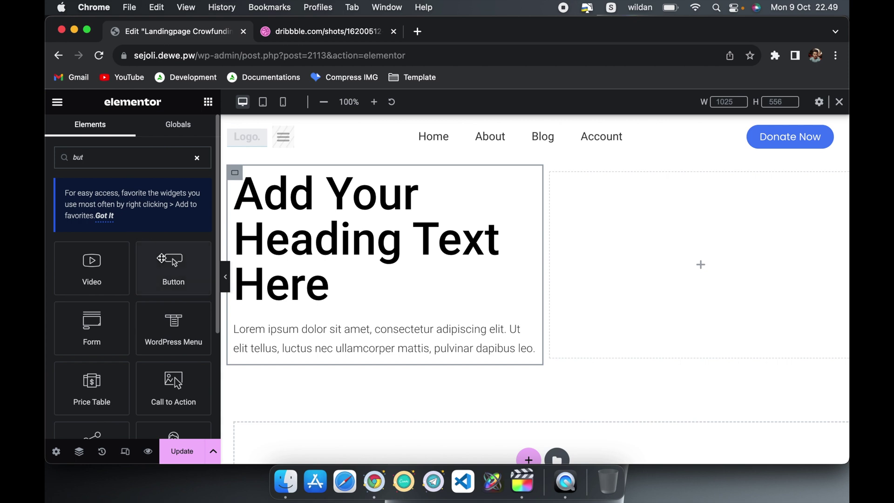
pyautogui.click(161, 258)
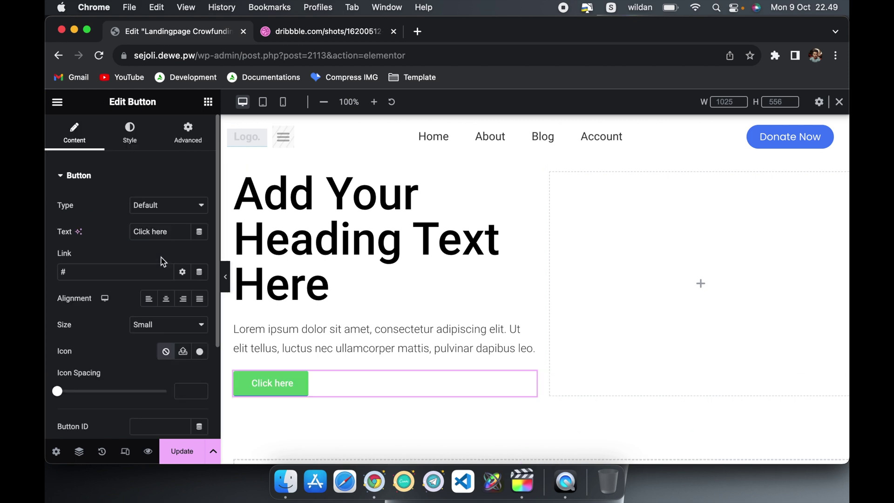
# Step: Change the new button's text to "Donate Now"
pyautogui.tripleClick(172, 233)
pyautogui.write('You')
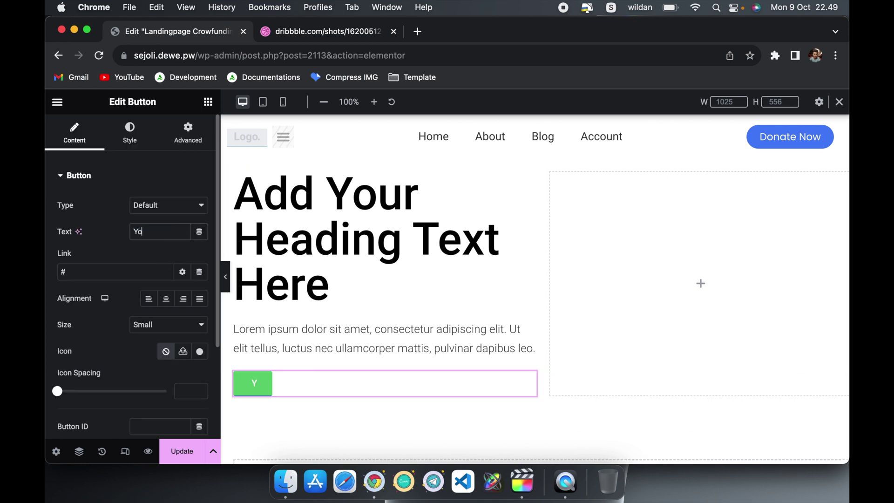
pyautogui.press('BackSpace')
pyautogui.press('BackSpace')
pyautogui.press('BackSpace')
pyautogui.write('DOna')
pyautogui.press('BackSpace')
pyautogui.press('BackSpace')
pyautogui.press('BackSpace')
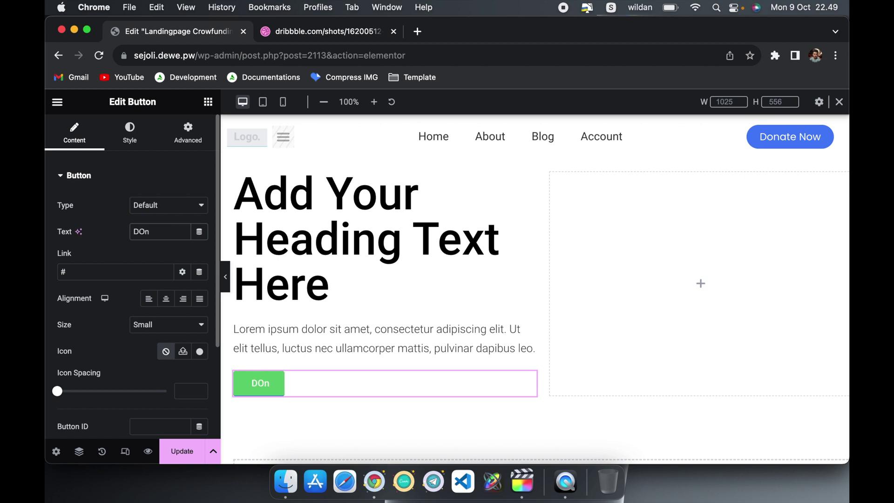
pyautogui.write('onate Bu')
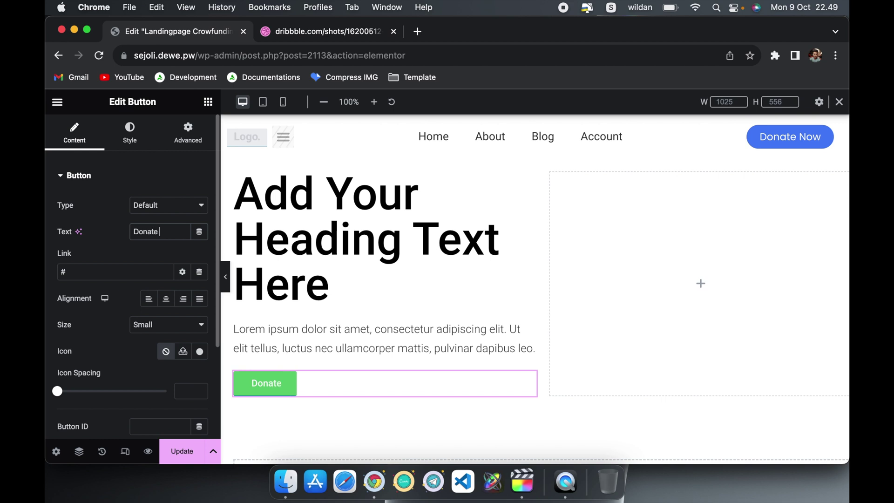
pyautogui.press('BackSpace')
pyautogui.press('BackSpace')
pyautogui.write('Now')
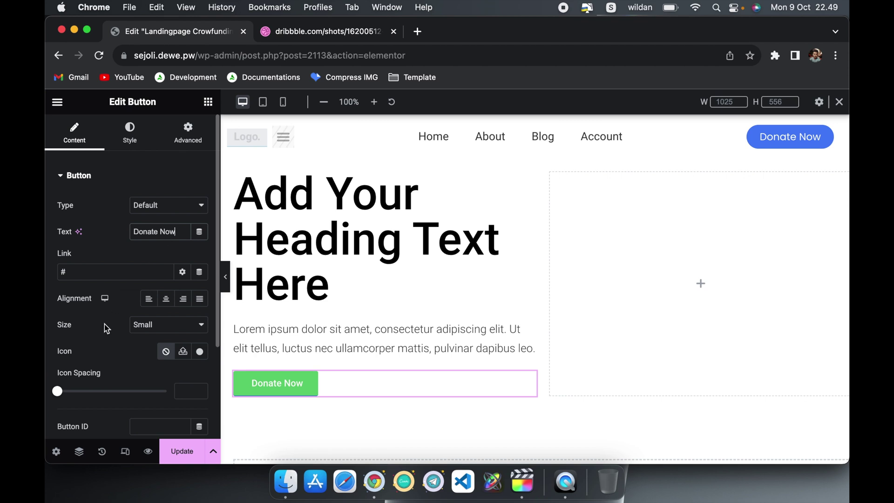
pyautogui.scroll(-5, 105, 324)
pyautogui.scroll(5, 105, 324)
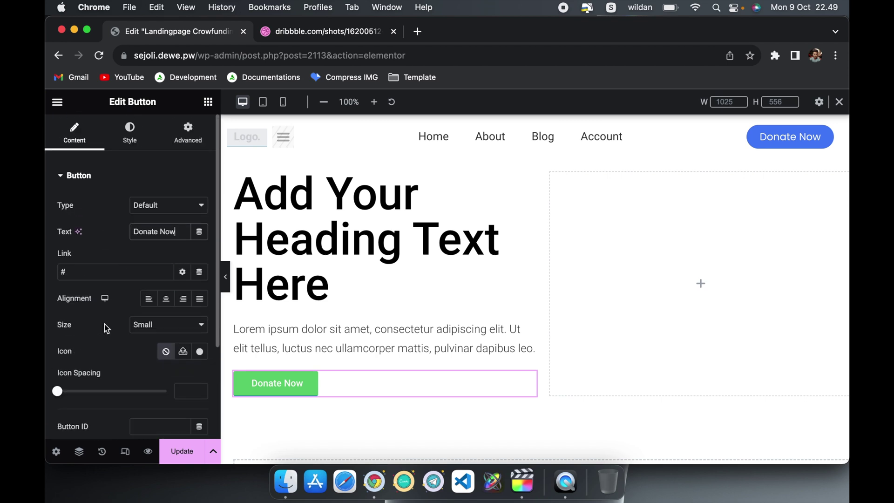
# Step: Set the hero button's normal background color to a bright red-orange (#FF440F)
pyautogui.click(129, 126)
pyautogui.scroll(-2, 159, 317)
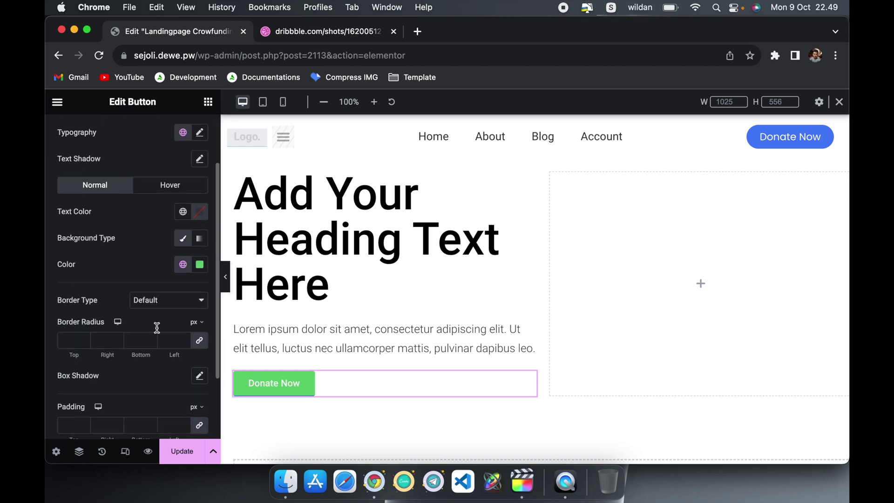
pyautogui.click(200, 256)
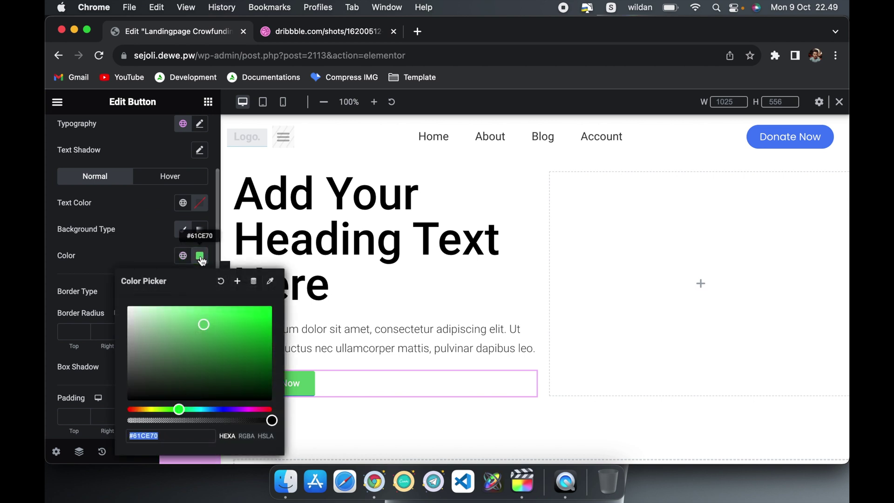
pyautogui.click(133, 411)
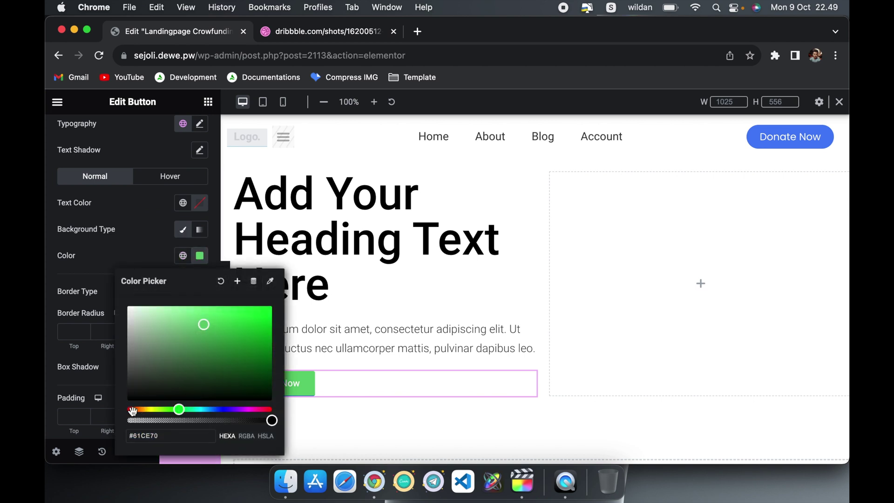
pyautogui.click(133, 411)
pyautogui.click(226, 327)
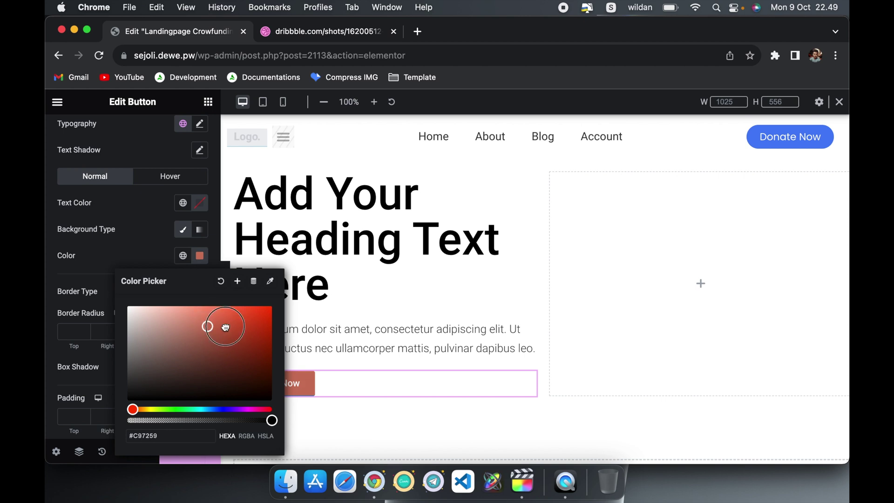
pyautogui.moveTo(226, 327); pyautogui.dragTo(264, 305)
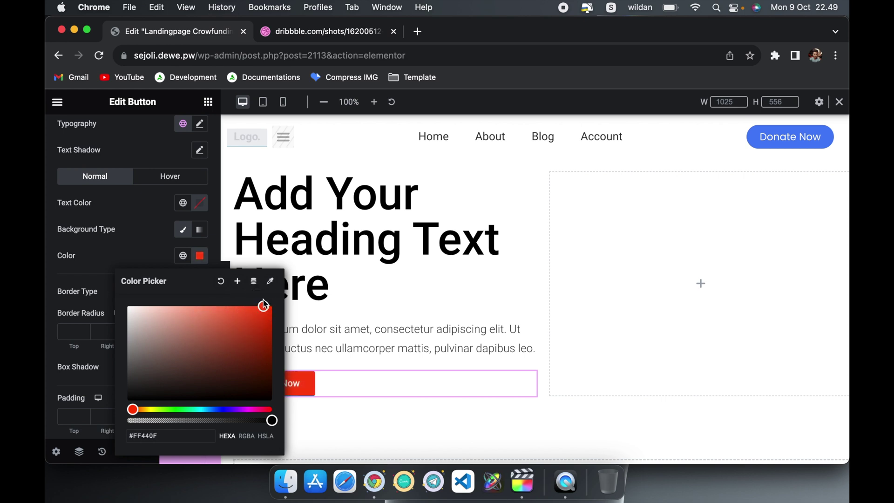
pyautogui.click(146, 251)
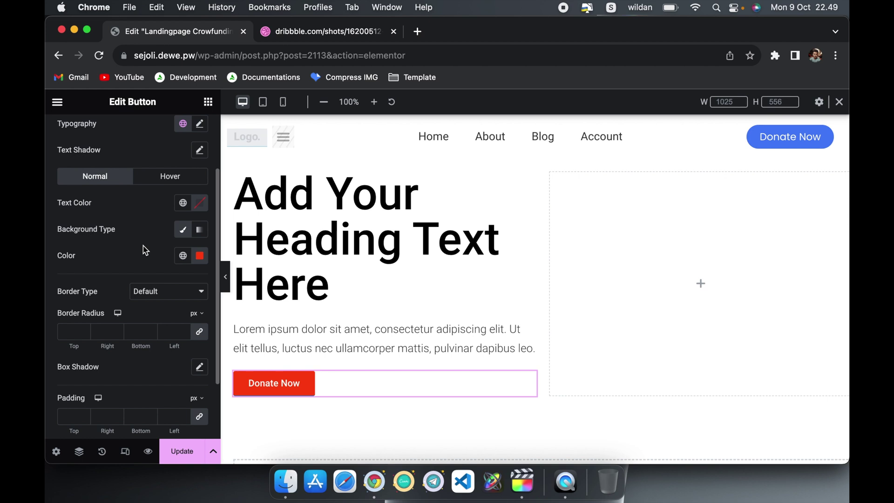
# Step: Round the hero button with a border radius of 24 px on all four corners
pyautogui.scroll(-2, 146, 252)
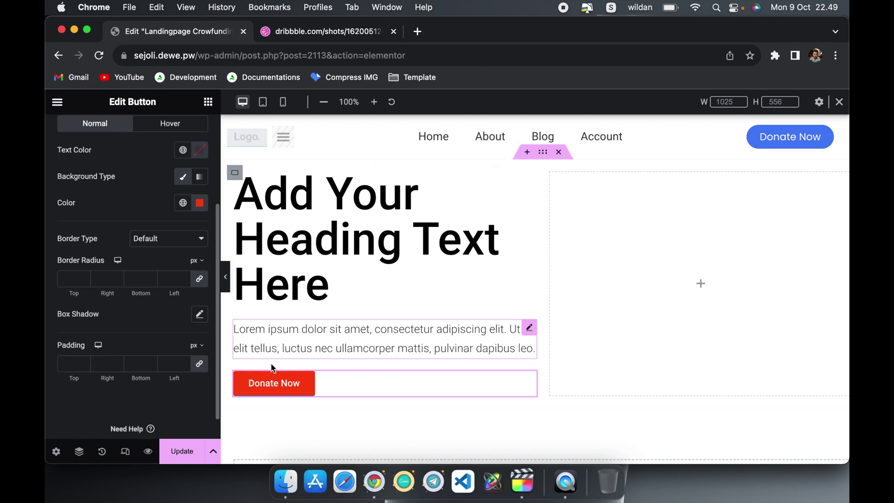
pyautogui.click(71, 279)
pyautogui.write('24')
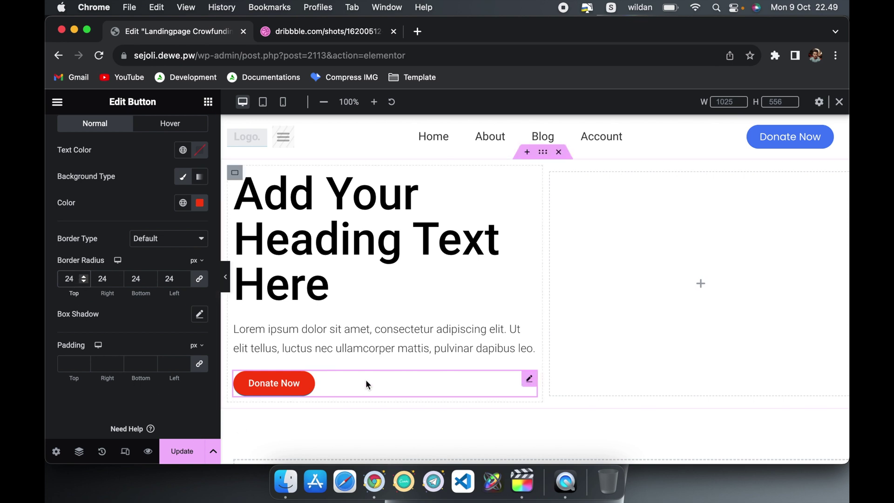
# Step: Set the gaps between elements in the hero's empty right column container to 0 px
pyautogui.click(550, 172)
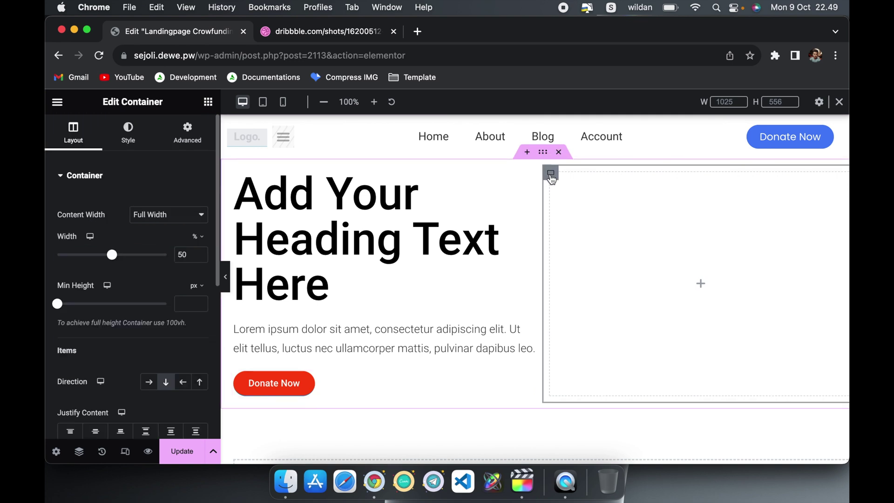
pyautogui.scroll(-5, 196, 161)
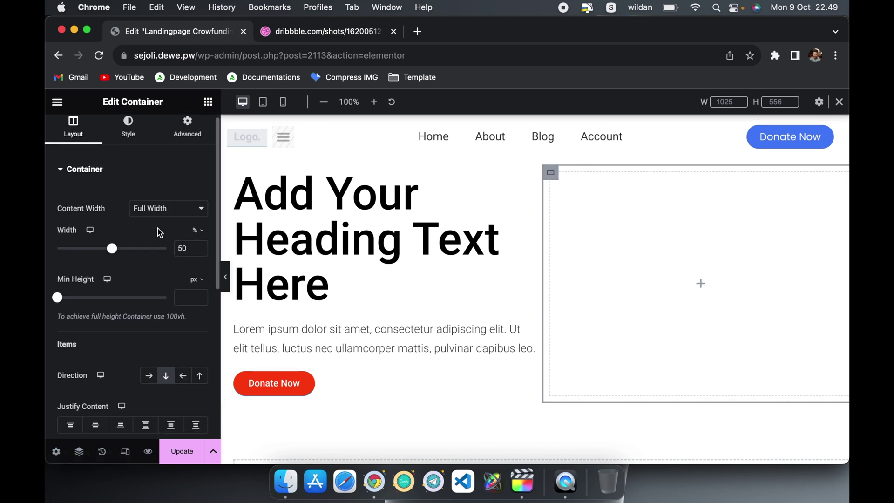
pyautogui.scroll(-2, 160, 233)
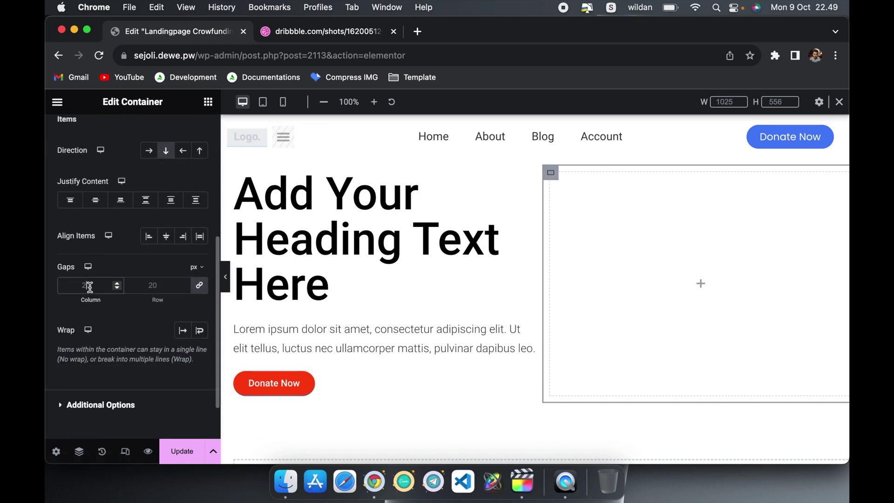
pyautogui.write('0')
pyautogui.scroll(7, 176, 183)
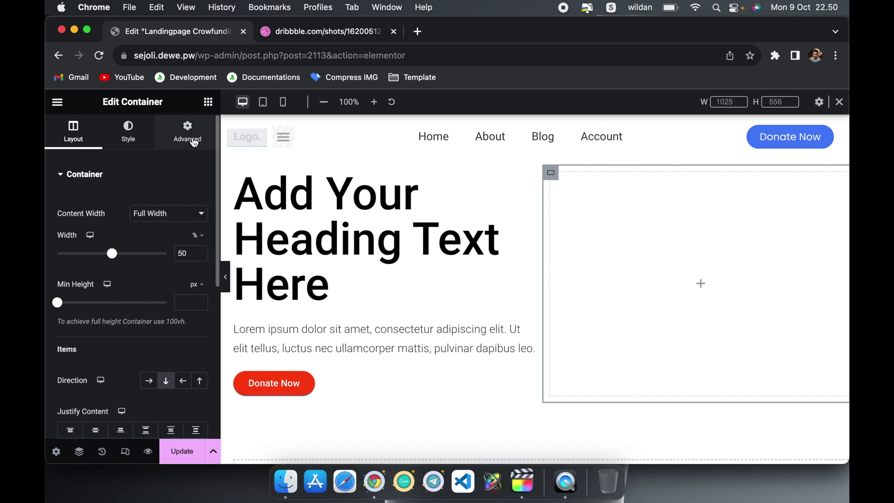
# Step: Set the right column container's padding to 0 px on all four sides
pyautogui.click(189, 139)
pyautogui.scroll(-2, 140, 278)
pyautogui.scroll(1, 141, 278)
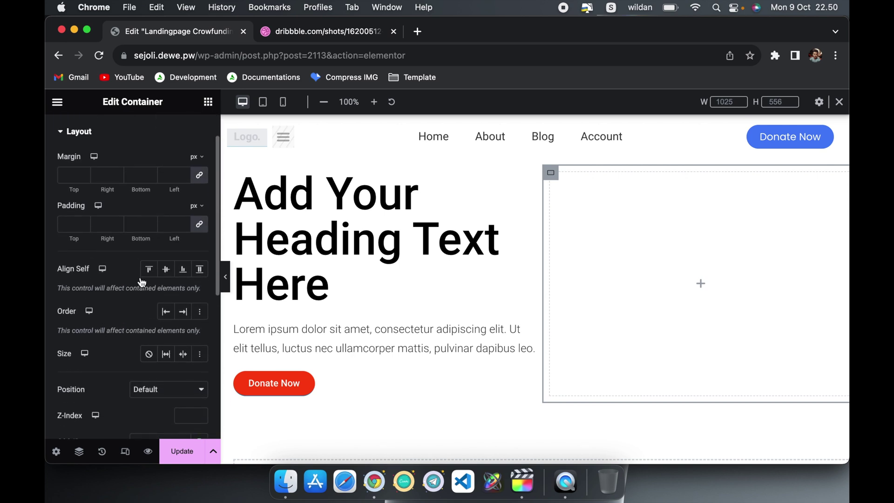
pyautogui.click(71, 235)
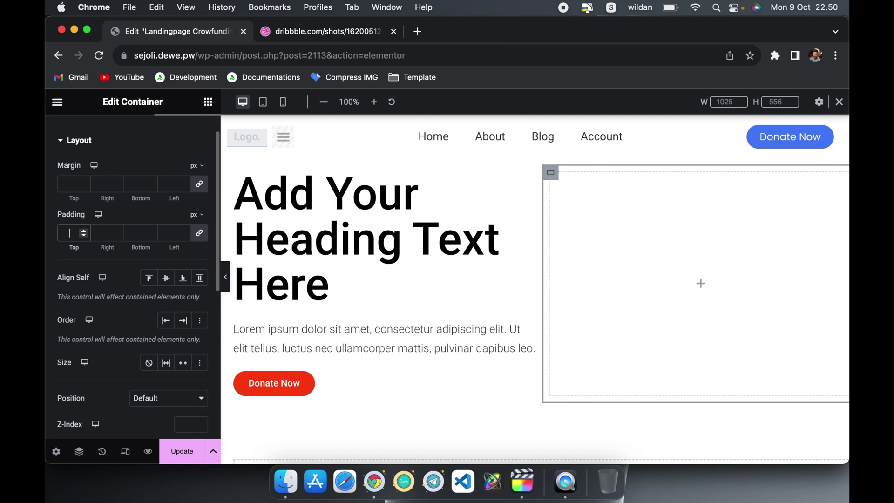
pyautogui.write('0')
pyautogui.scroll(1, 177, 133)
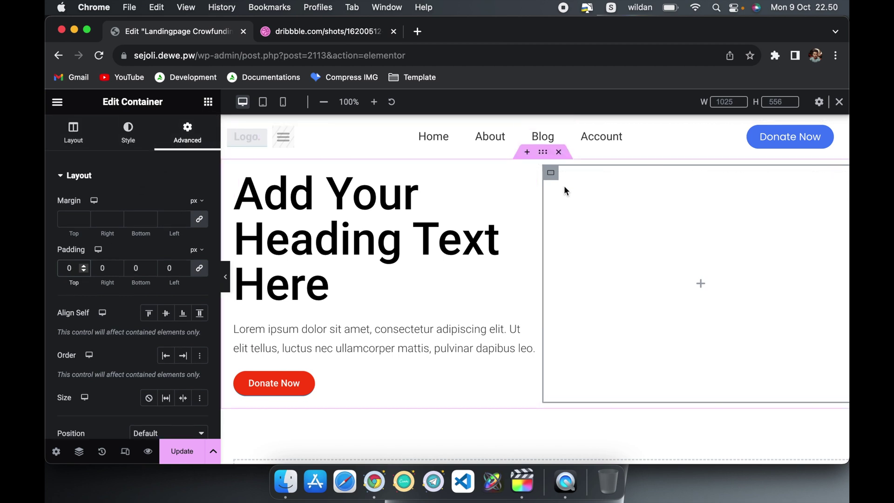
# Step: Insert an Image widget into the hero's empty right column container
pyautogui.click(552, 177)
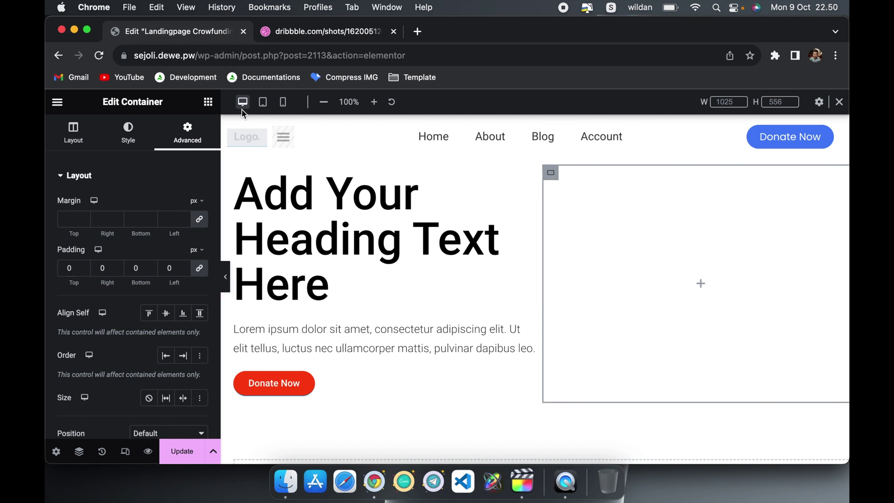
pyautogui.click(209, 102)
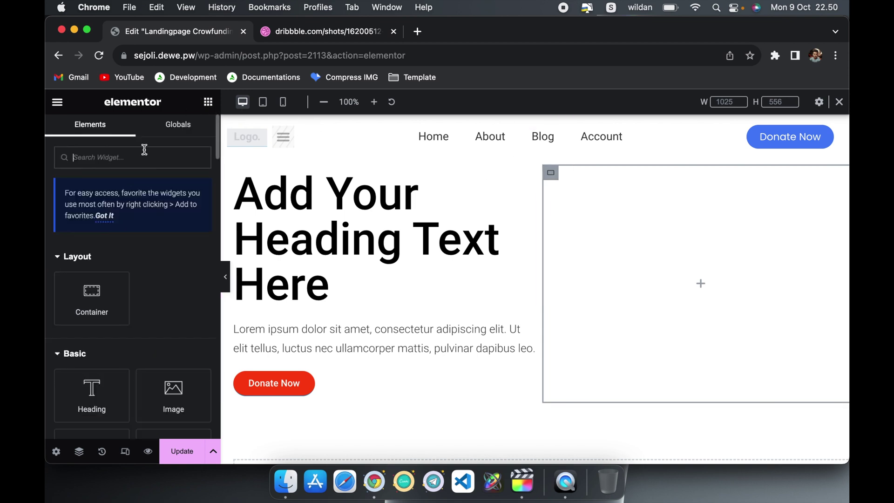
pyautogui.write('imag')
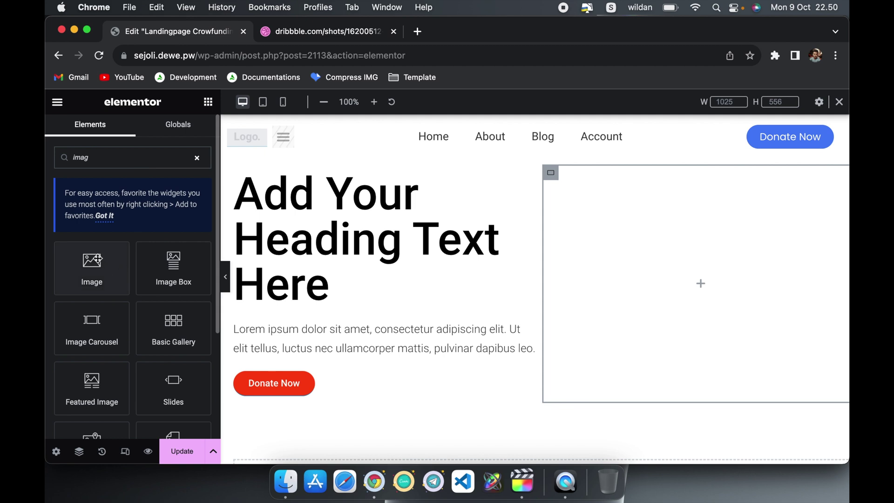
pyautogui.click(97, 261)
pyautogui.moveTo(98, 263)
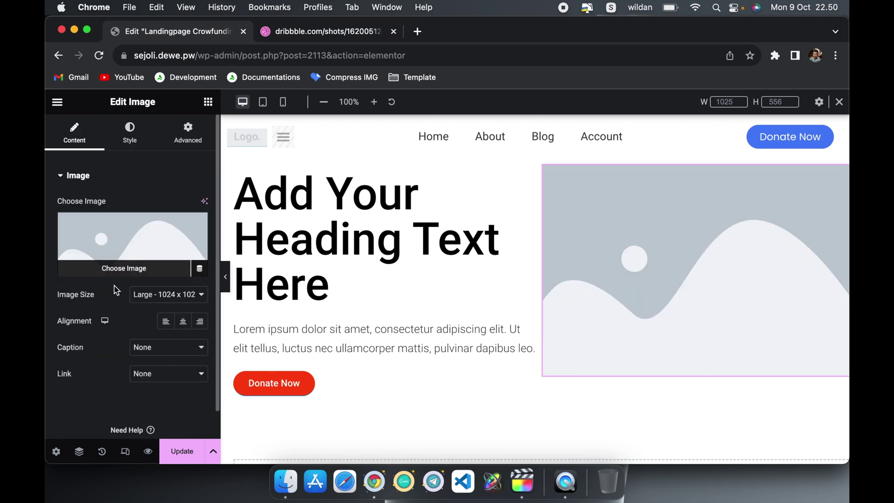
# Step: Set the hero image's size to Full, choose cover-scaled.jpg from the media library, and update the page
pyautogui.click(146, 295)
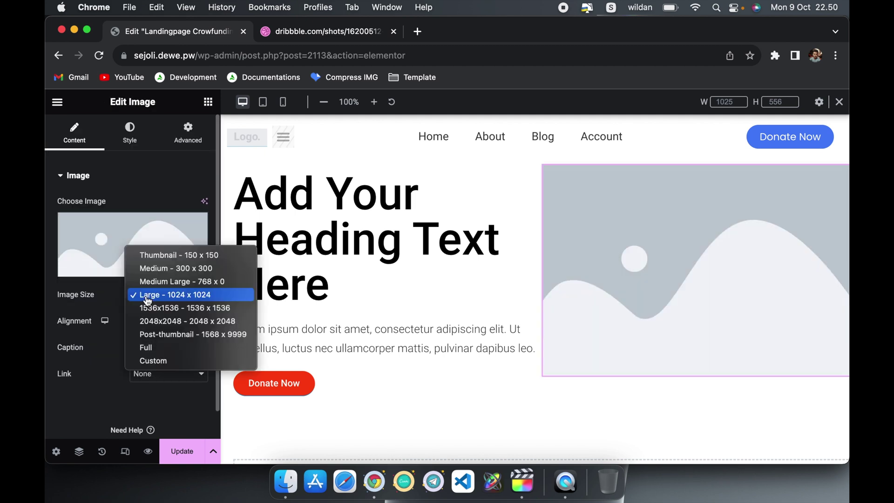
pyautogui.click(157, 351)
pyautogui.click(156, 239)
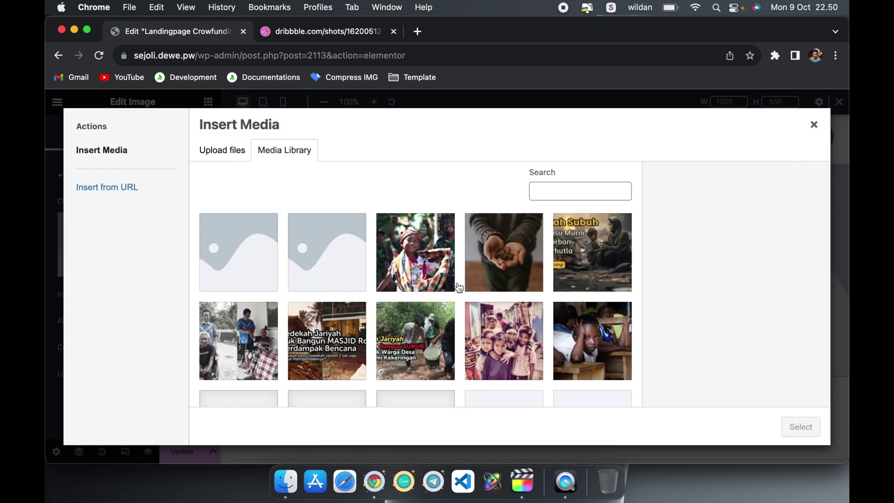
pyautogui.click(492, 312)
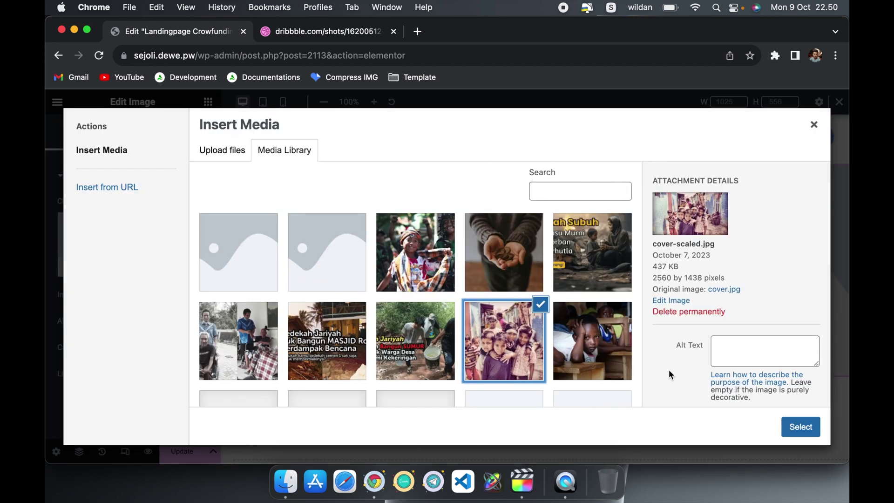
pyautogui.click(802, 426)
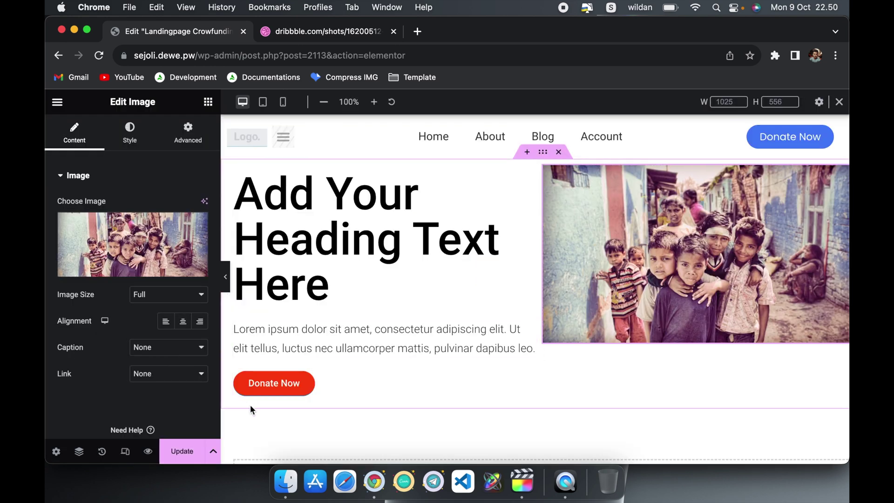
pyautogui.click(186, 451)
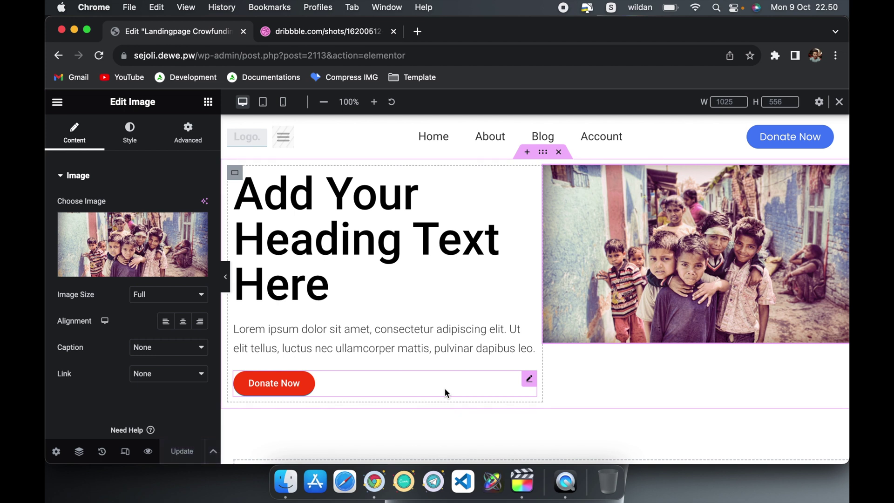
# Step: Try start, center and end item alignment on the hero's parent container, keep Start, and update the page
pyautogui.click(543, 153)
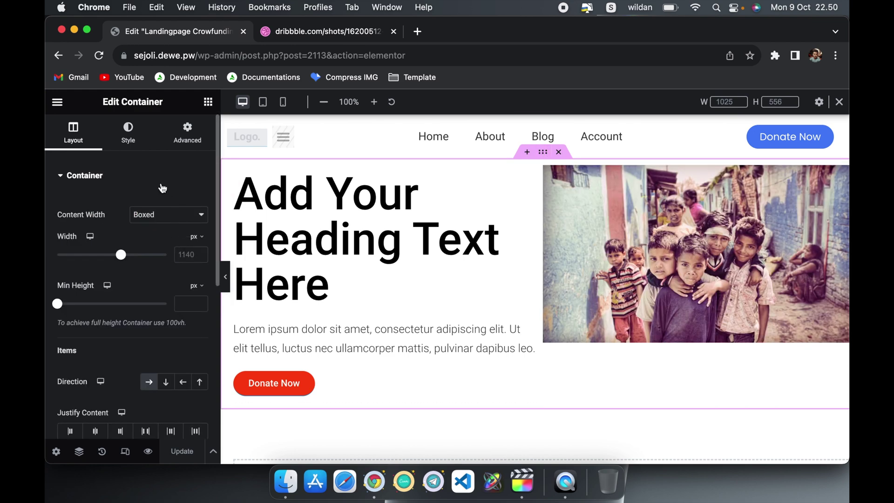
pyautogui.scroll(-5, 140, 224)
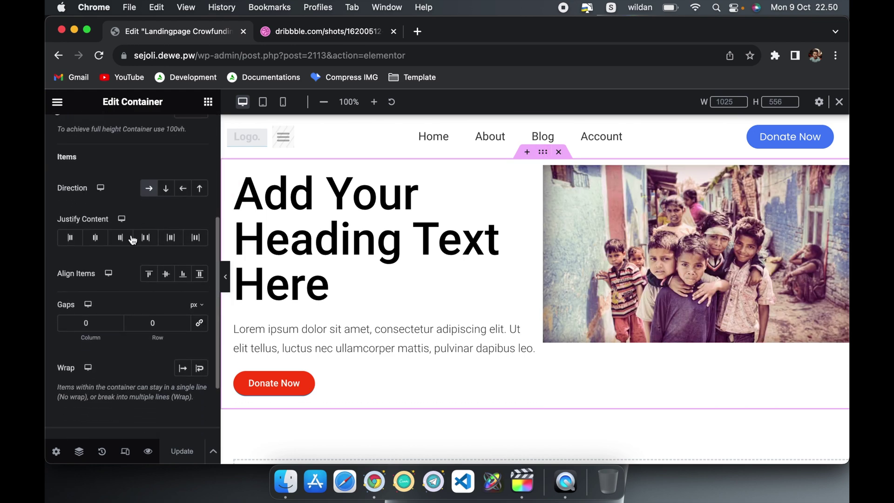
pyautogui.click(148, 278)
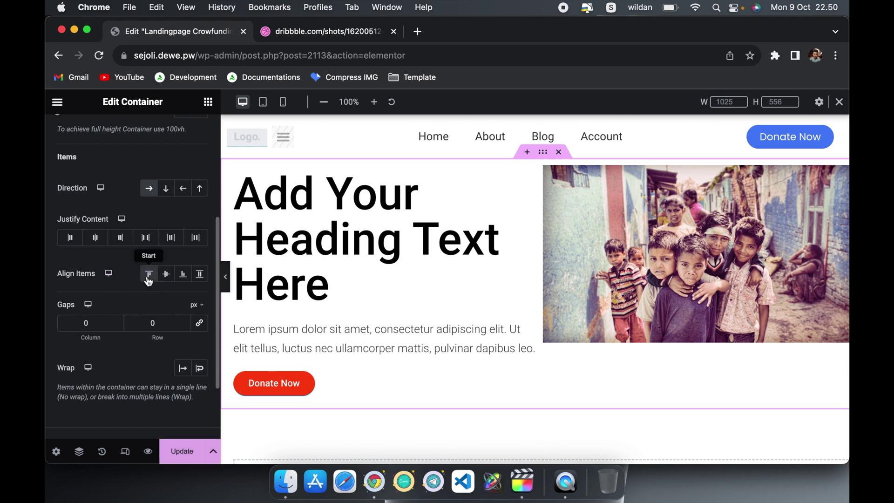
pyautogui.click(166, 280)
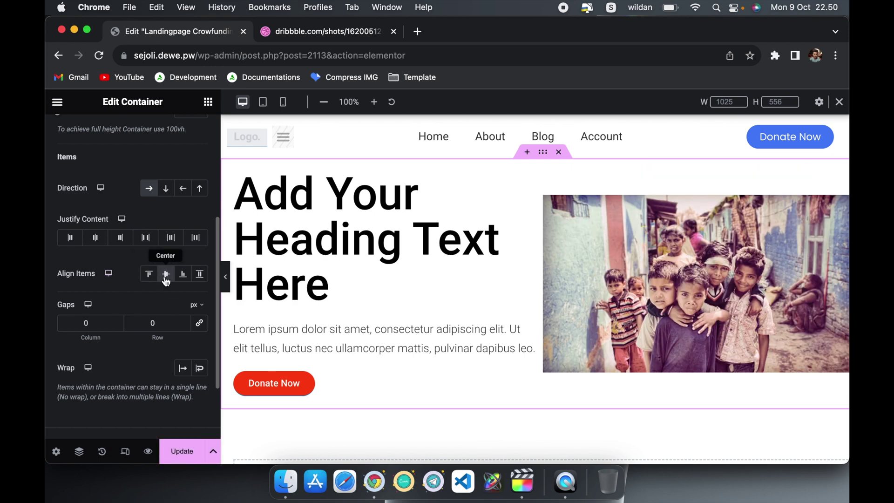
pyautogui.click(183, 280)
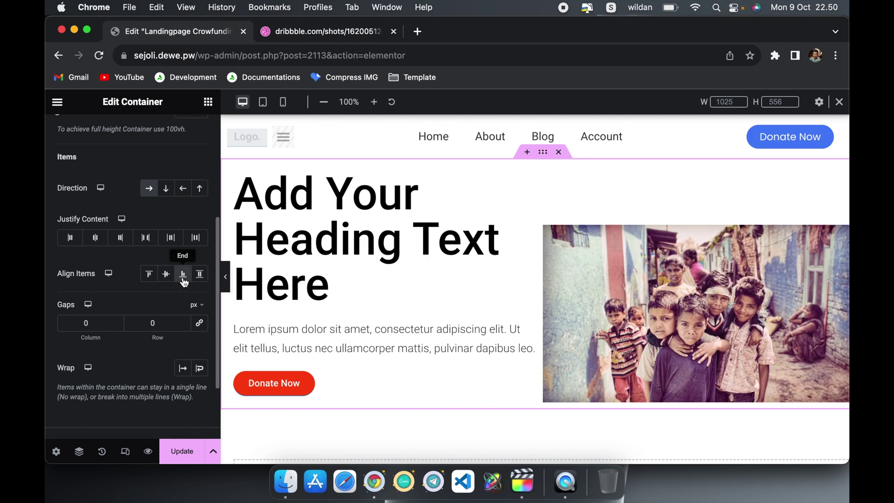
pyautogui.click(149, 277)
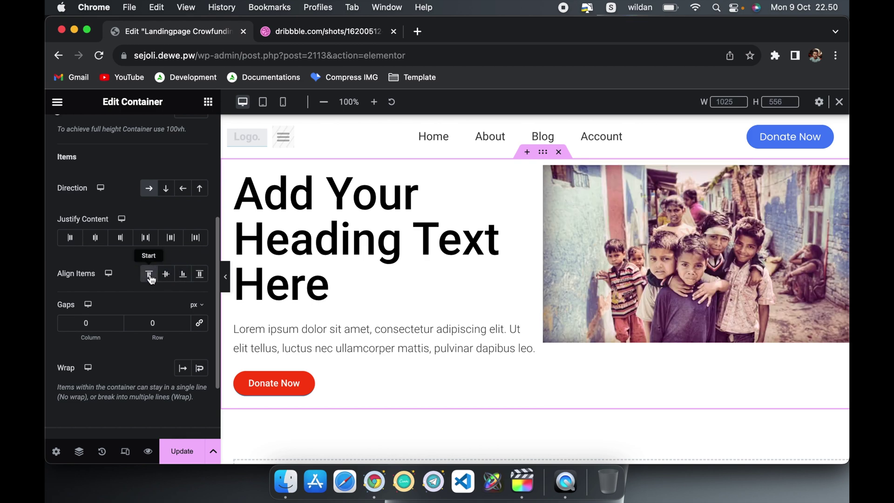
pyautogui.click(180, 453)
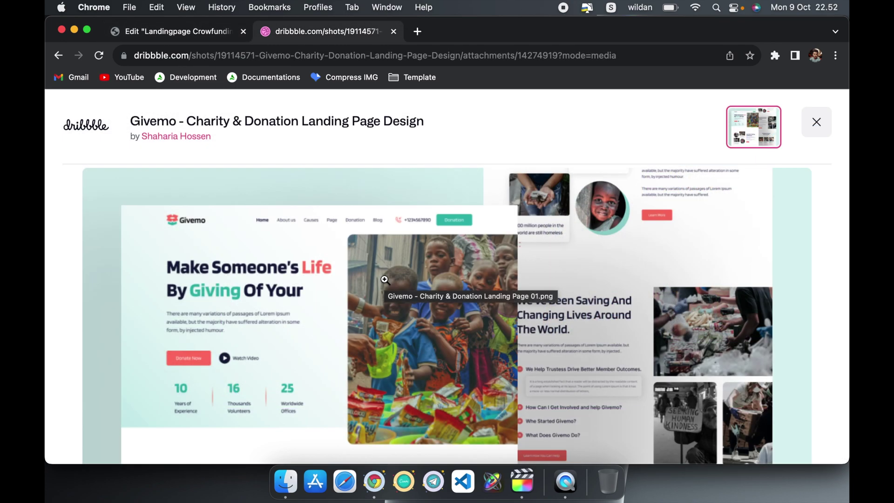
# Step: Examine the Givemo reference's "How We're Making A Difference" section and inspect the gallery and text container inside the page's About section
pyautogui.scroll(-5, 385, 279)
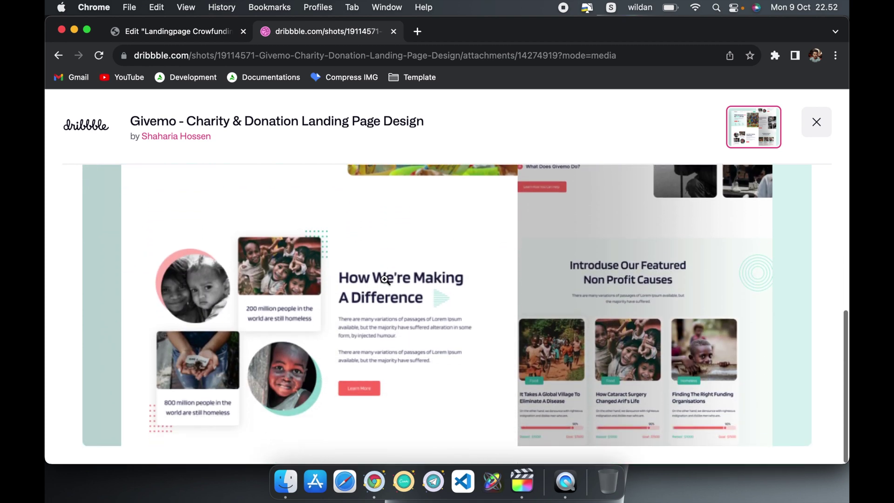
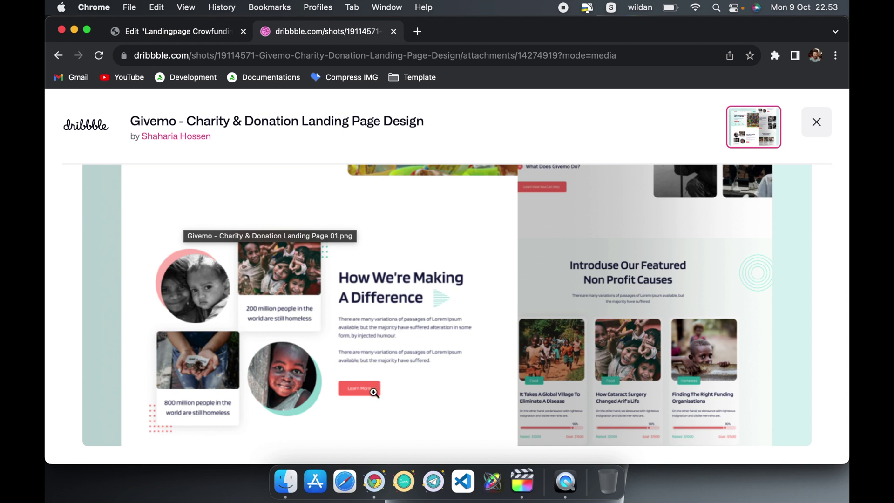
pyautogui.click(194, 37)
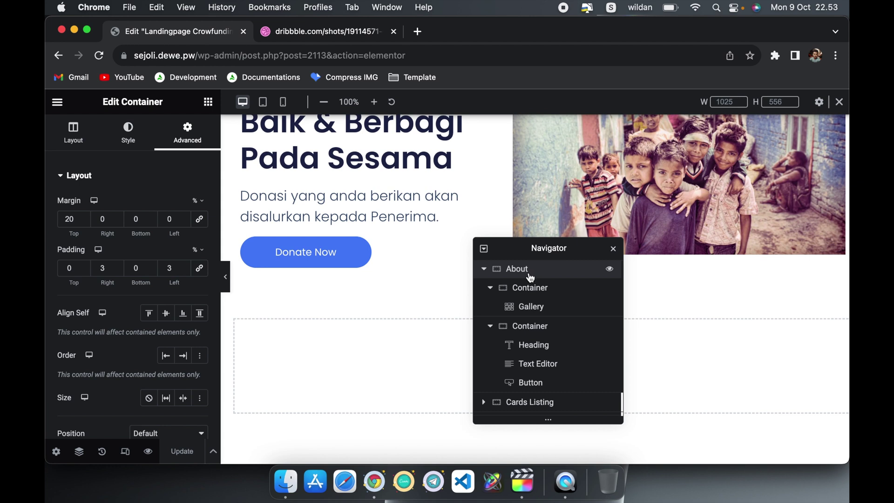
pyautogui.click(522, 310)
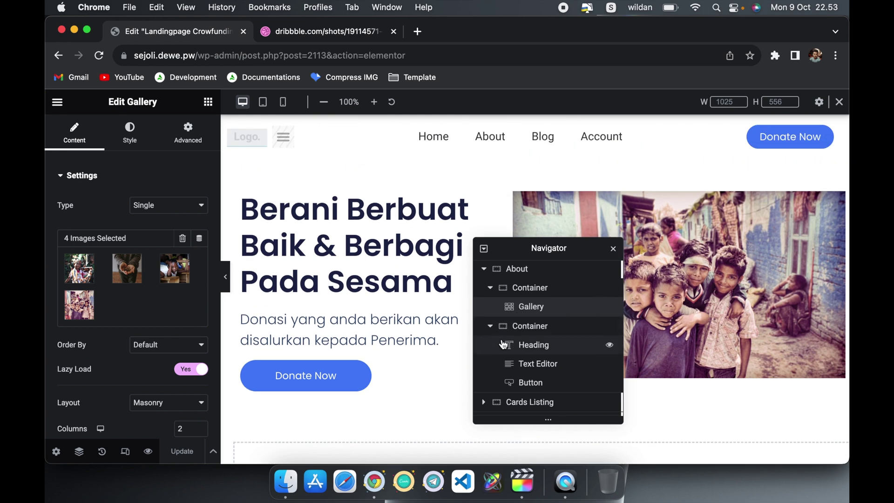
pyautogui.click(522, 333)
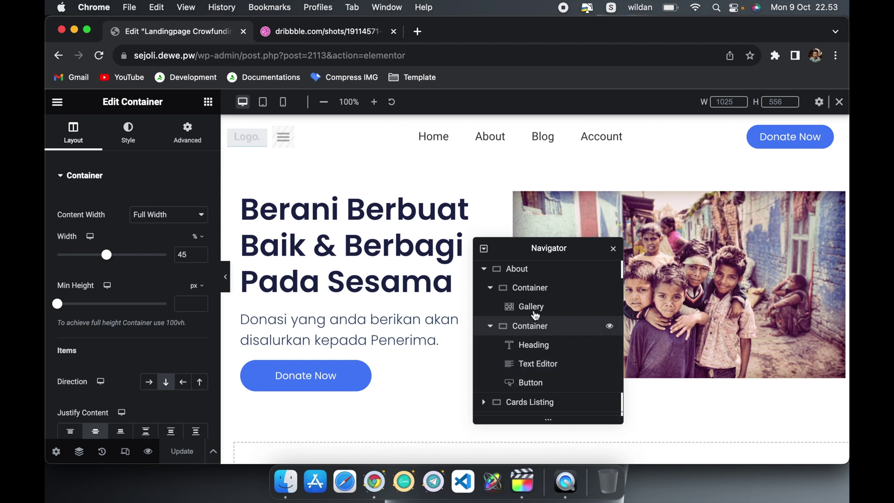
# Step: Delete the none value from the display rule in the About container's custom CSS and view the gallery and text section
pyautogui.click(517, 270)
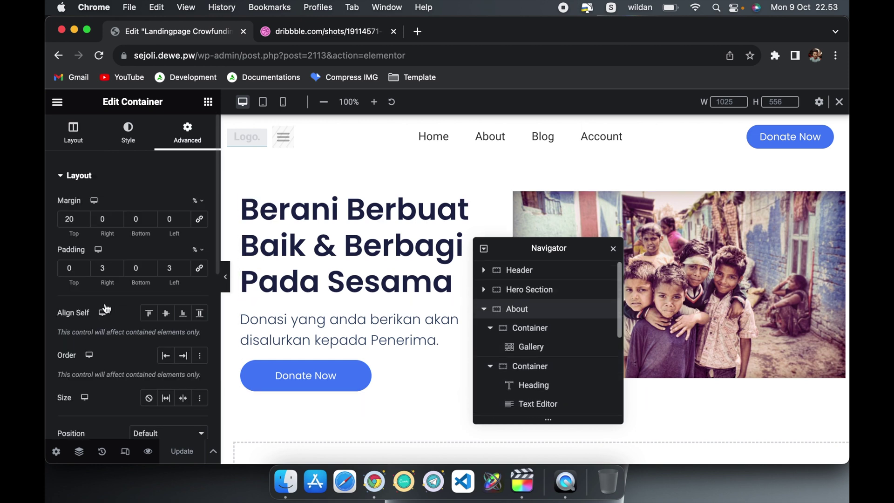
pyautogui.scroll(-10, 107, 307)
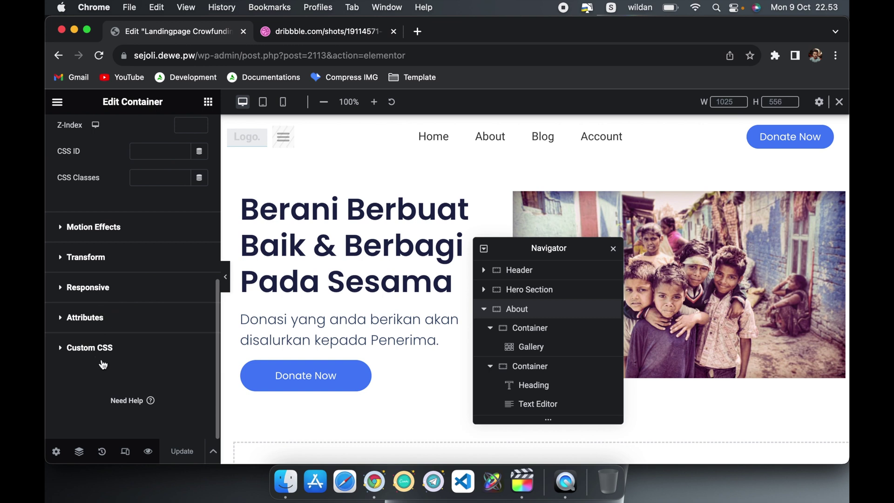
pyautogui.click(106, 357)
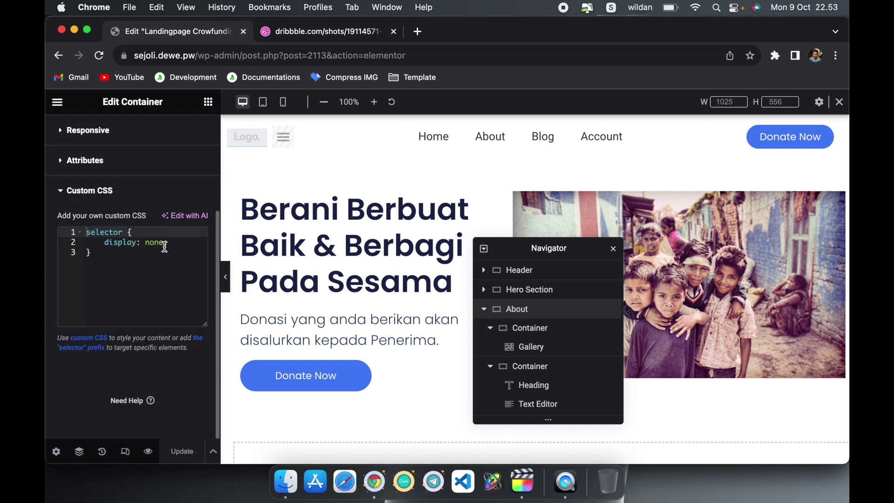
pyautogui.doubleClick(159, 242)
pyautogui.press('BackSpace')
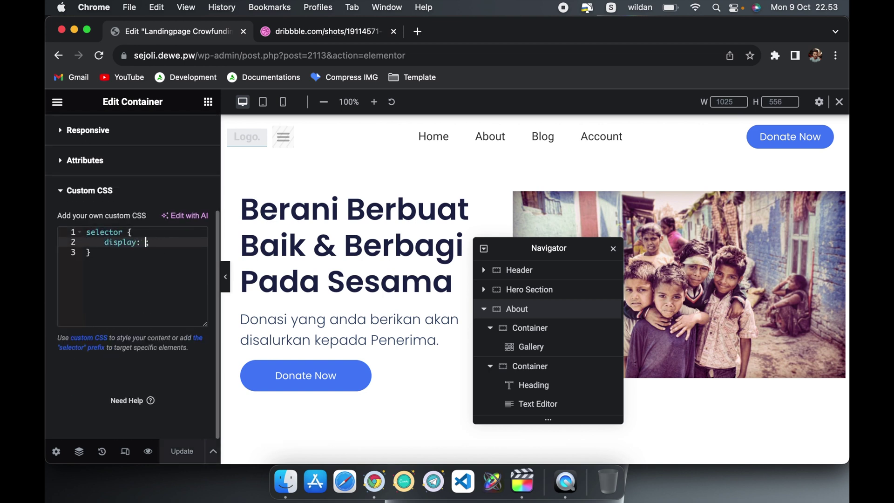
pyautogui.scroll(-10, 339, 295)
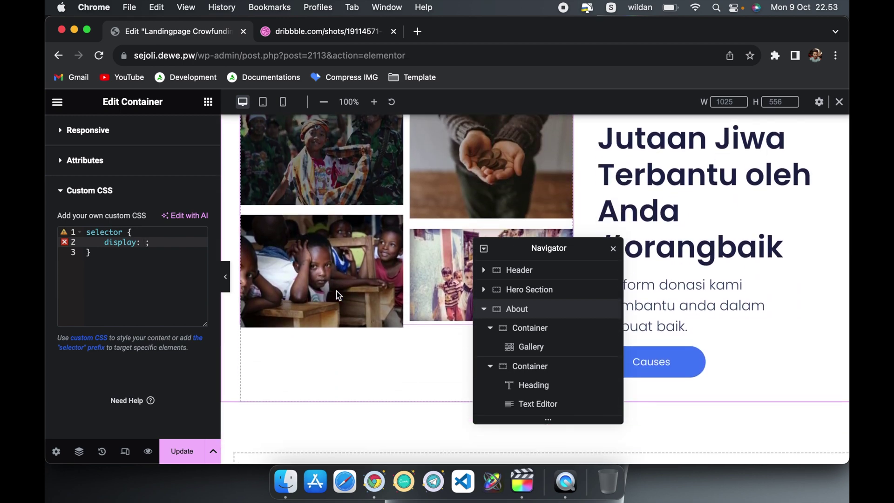
pyautogui.scroll(2, 338, 295)
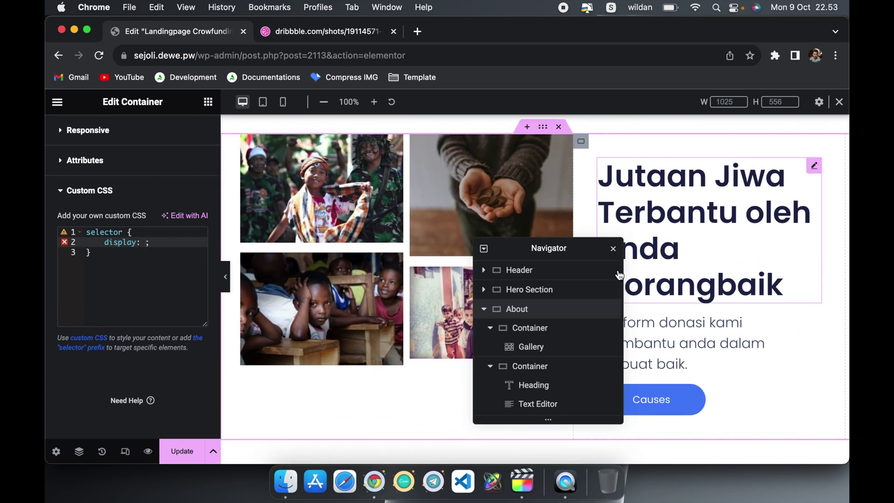
pyautogui.moveTo(576, 250); pyautogui.dragTo(503, 394)
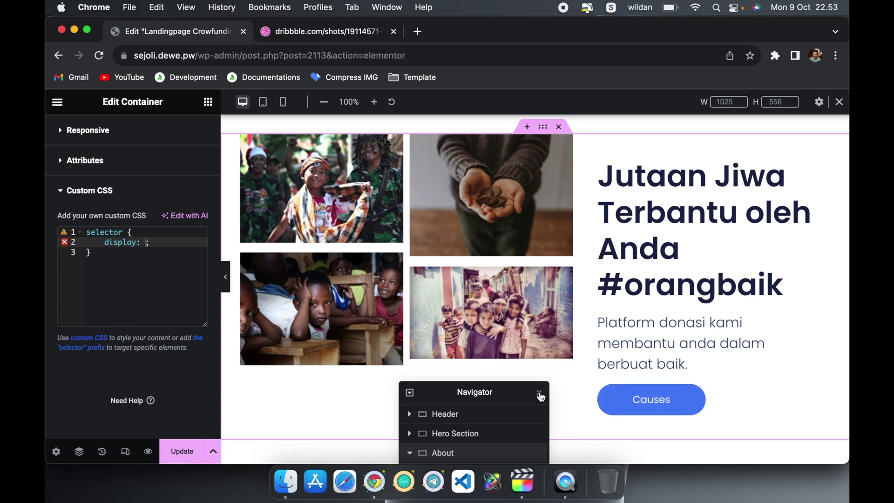
# Step: Restore display: none; in the About container's custom CSS and close the Navigator
pyautogui.click(144, 244)
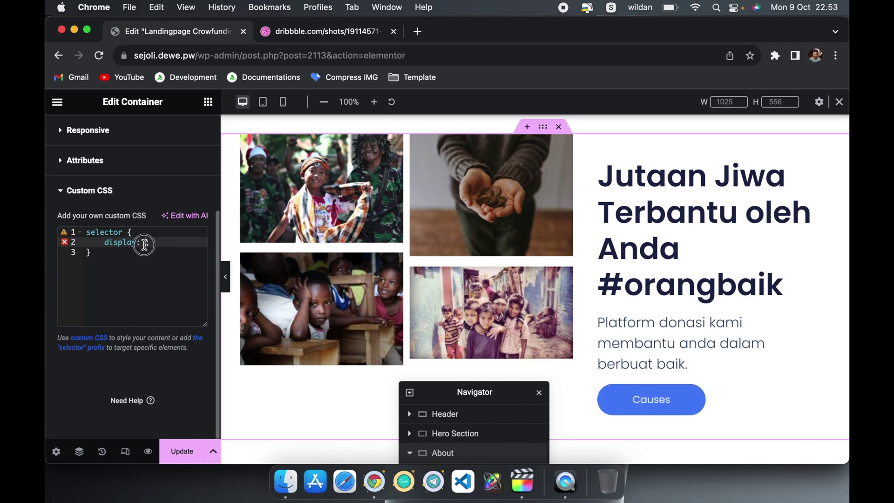
pyautogui.write('none;')
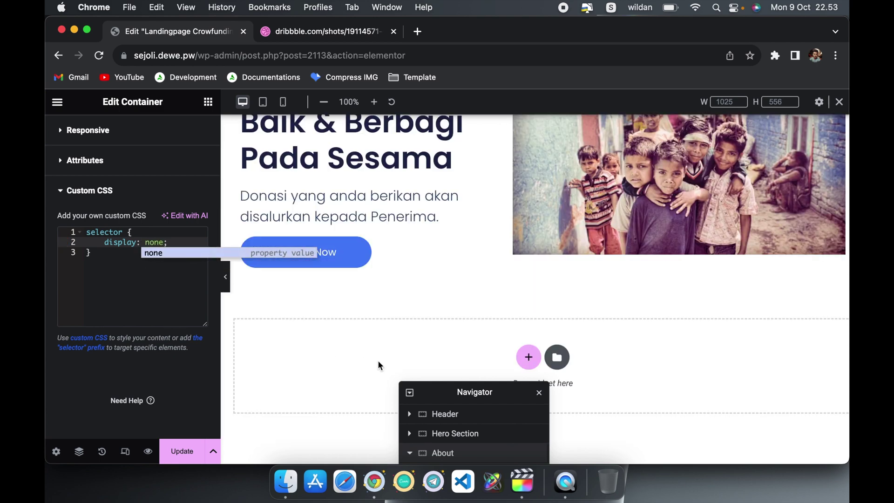
pyautogui.click(540, 394)
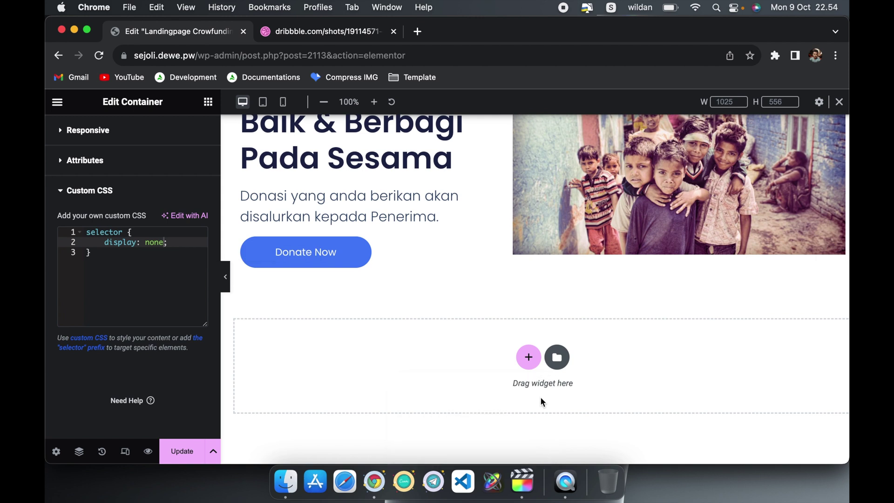
# Step: Add a new container with two equal columns below the hero section
pyautogui.click(529, 354)
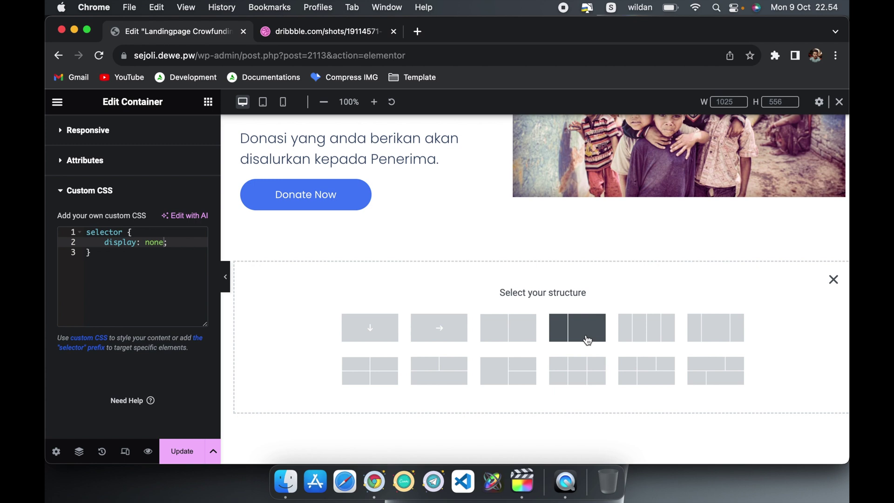
pyautogui.click(519, 327)
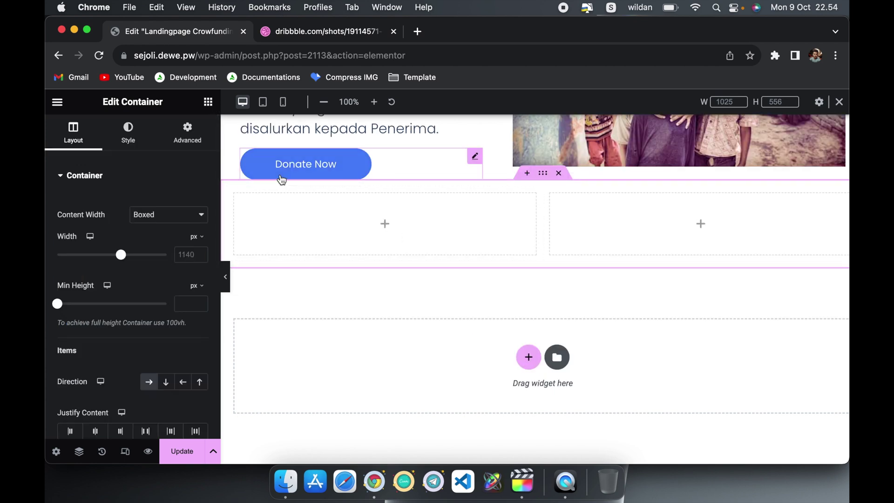
# Step: Set the new section's first column to 60% width and its second column to 40% width
pyautogui.click(236, 197)
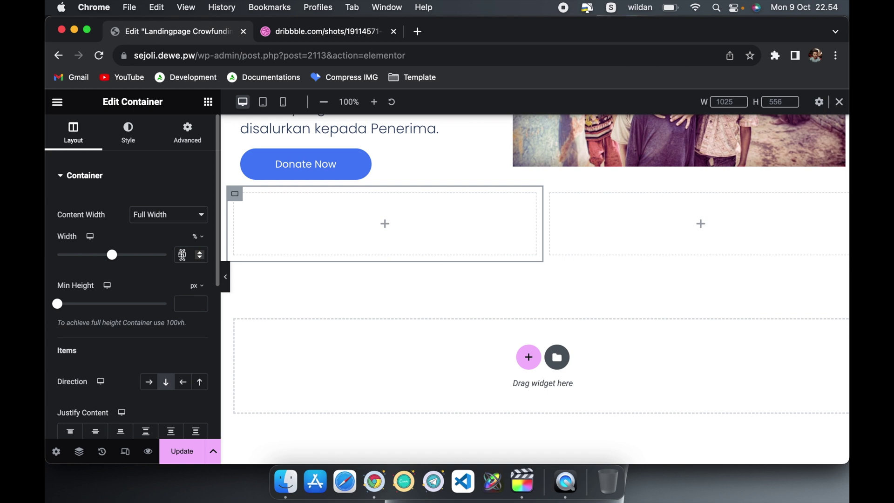
pyautogui.press('BackSpace')
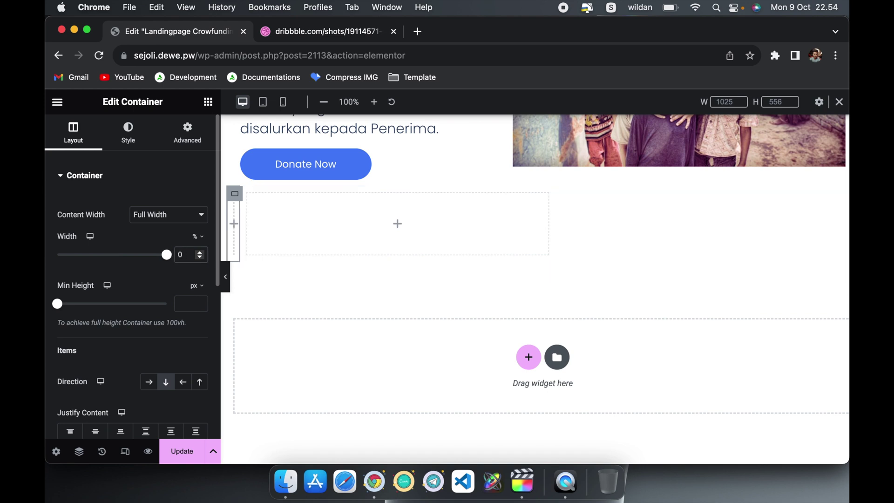
pyautogui.write('6')
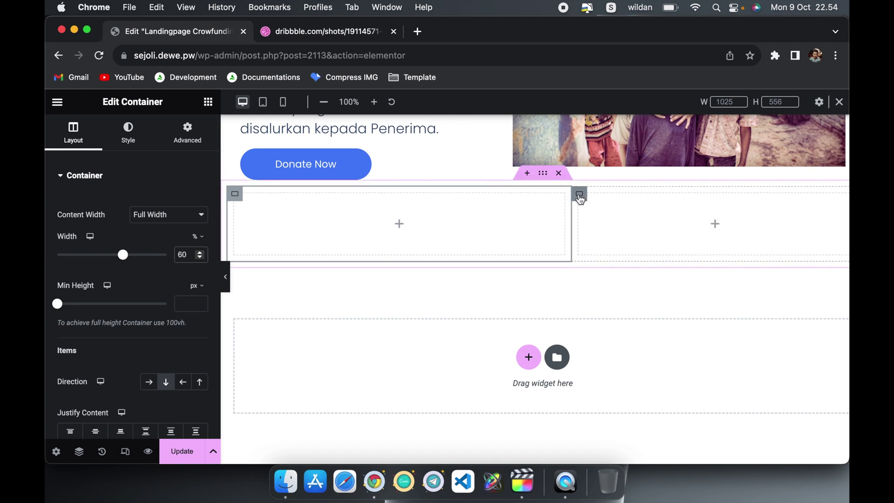
pyautogui.click(579, 195)
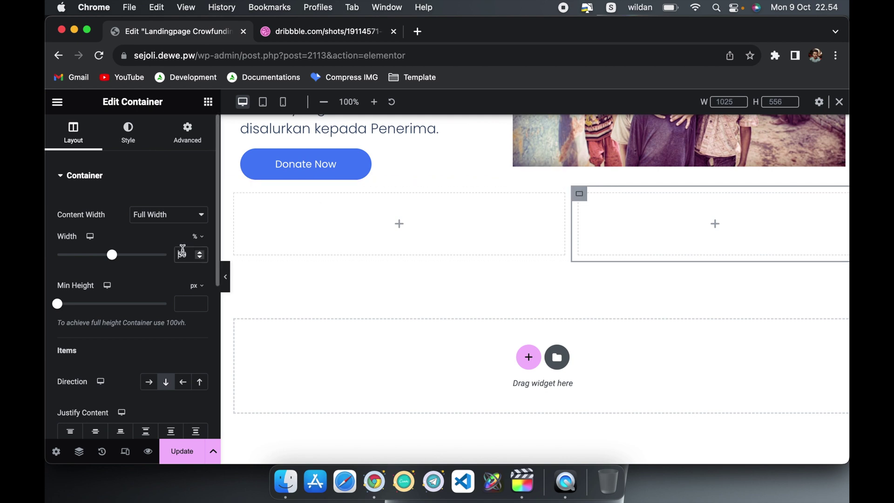
pyautogui.write('40')
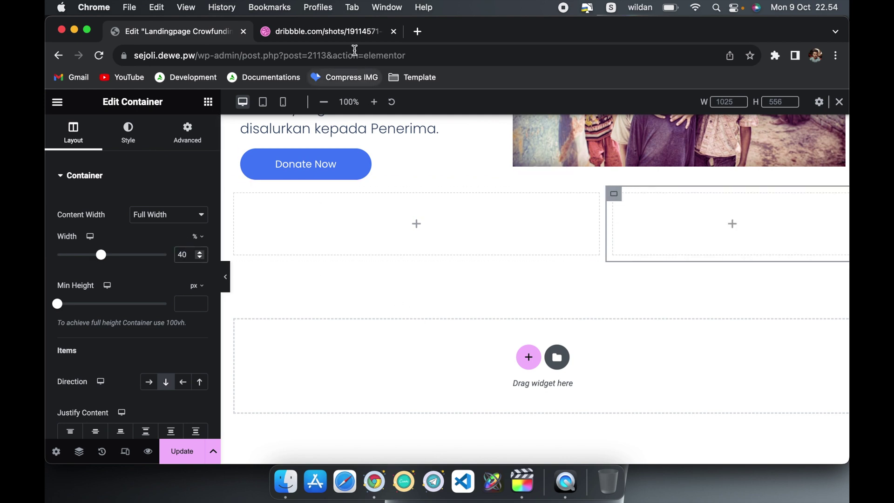
# Step: Check the Givemo reference layout and add a Gallery widget to the new section's 60% column
pyautogui.click(350, 36)
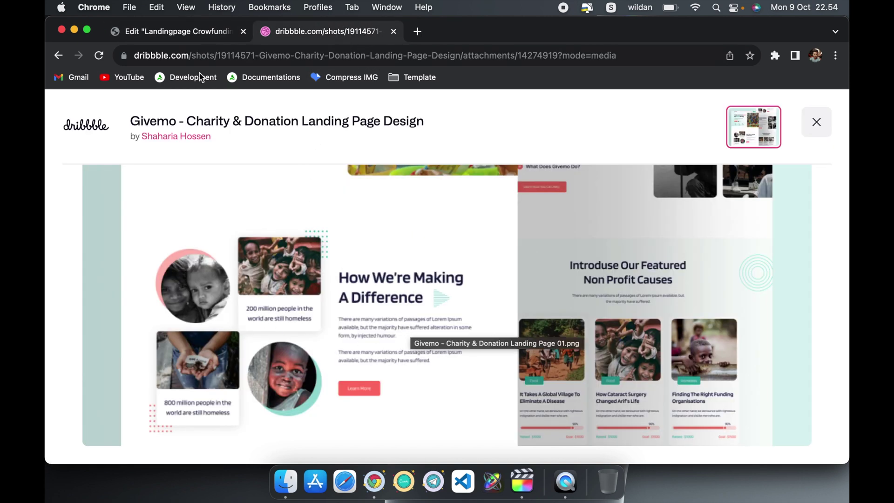
pyautogui.click(191, 34)
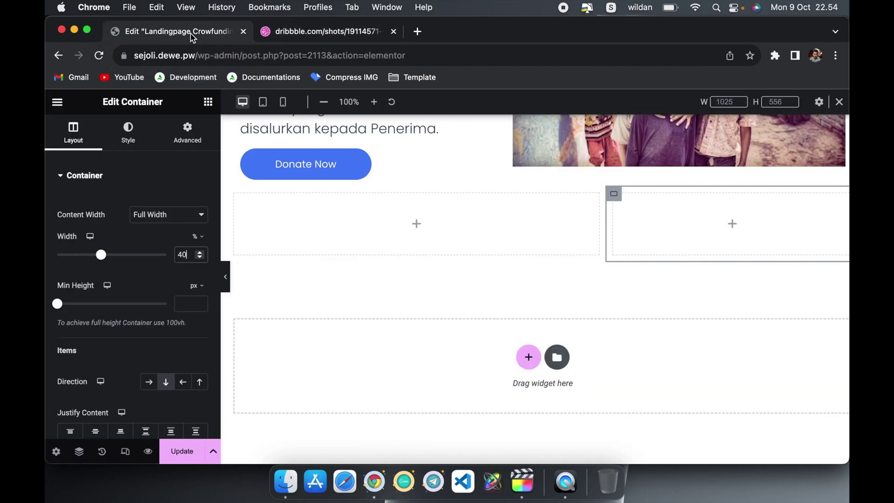
pyautogui.click(235, 194)
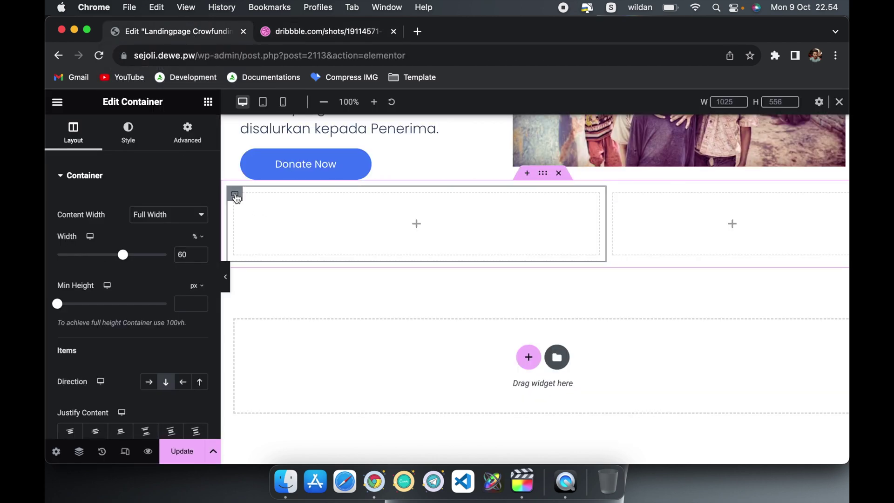
pyautogui.click(209, 101)
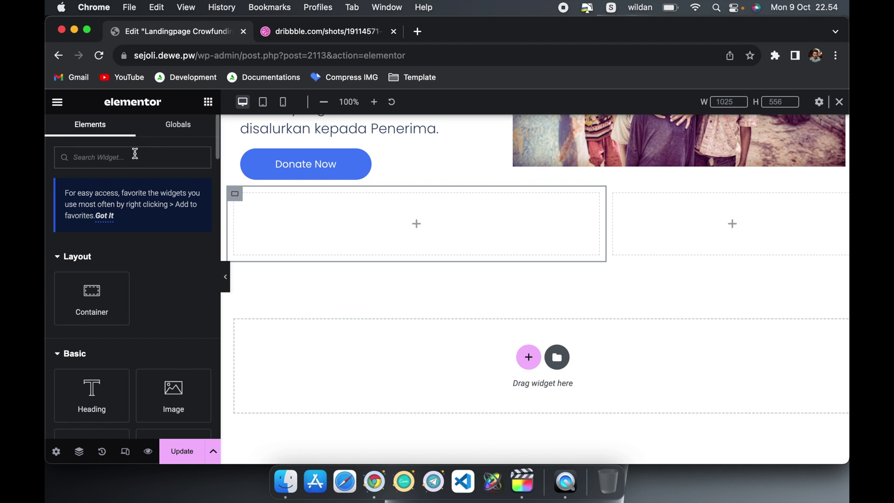
pyautogui.click(135, 154)
pyautogui.write('gall')
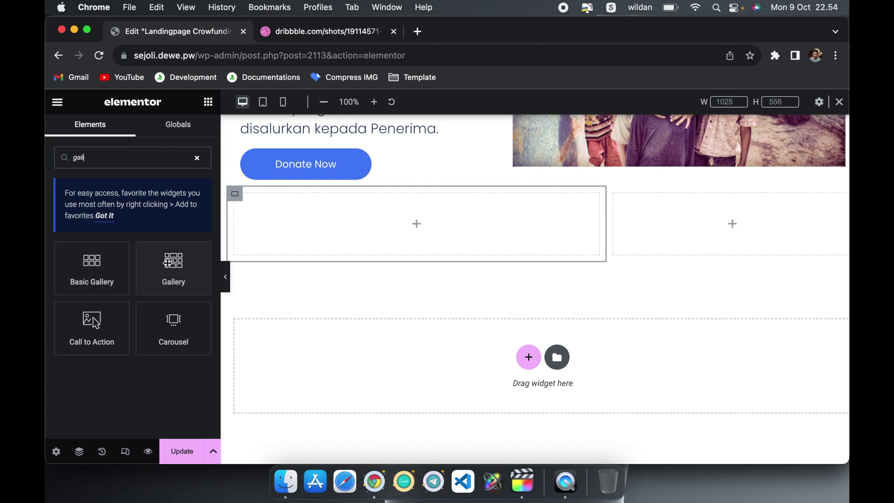
pyautogui.click(168, 264)
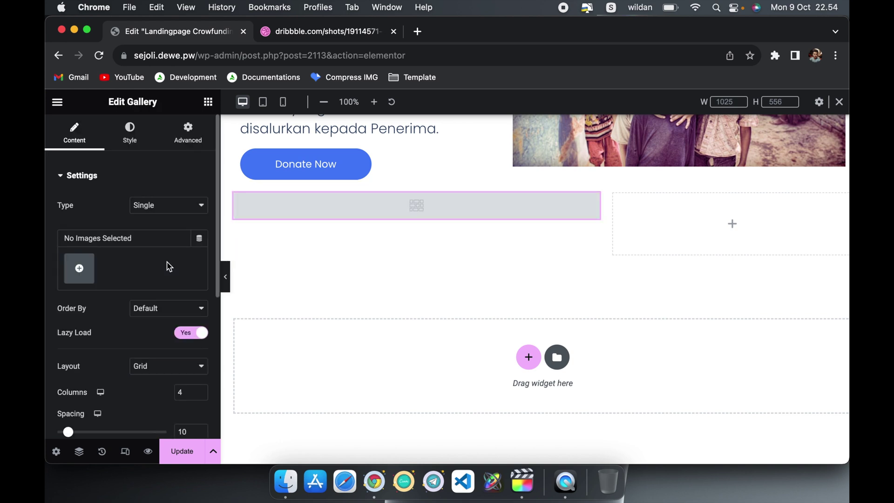
# Step: Change the gallery's layout to Masonry
pyautogui.scroll(-2, 165, 271)
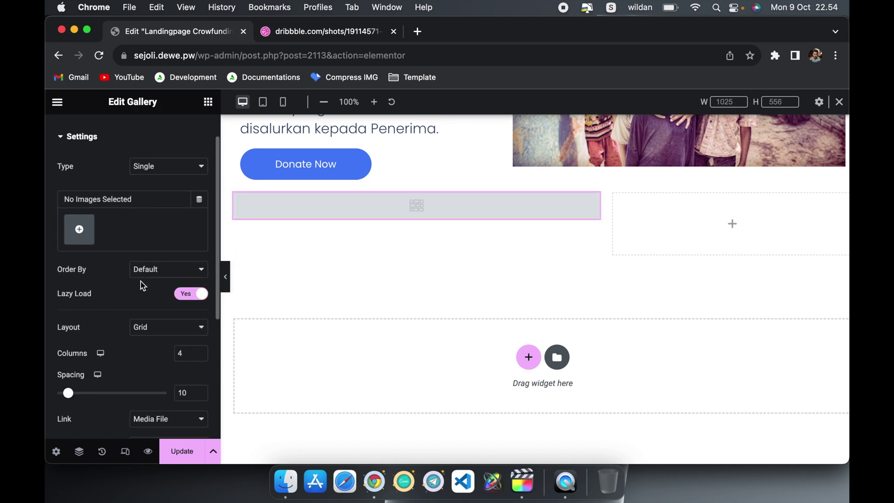
pyautogui.click(174, 262)
pyautogui.click(120, 269)
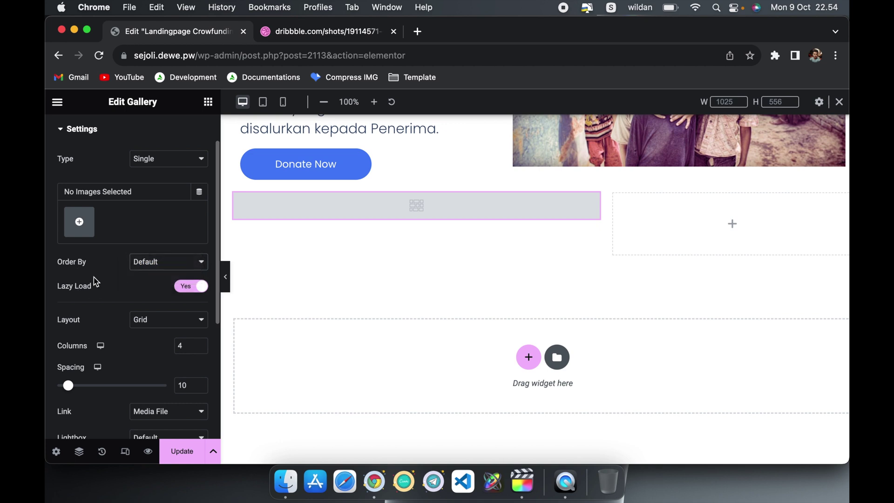
pyautogui.scroll(-2, 117, 305)
pyautogui.click(166, 277)
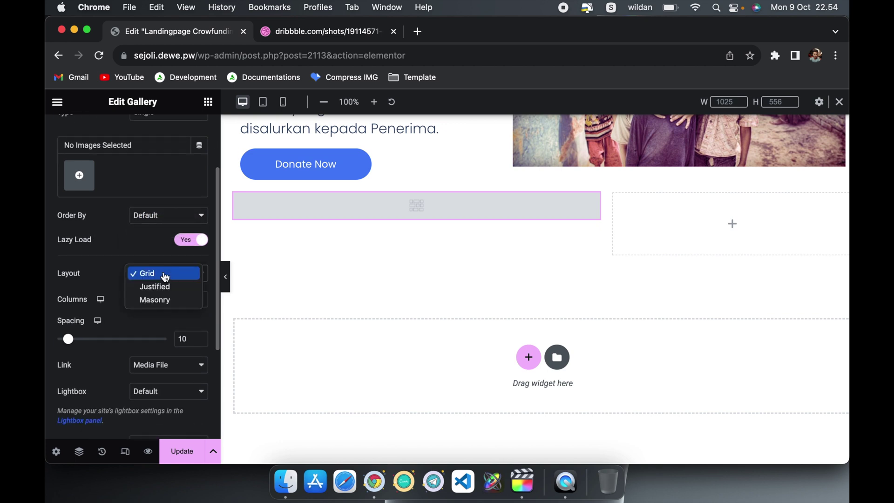
pyautogui.click(163, 302)
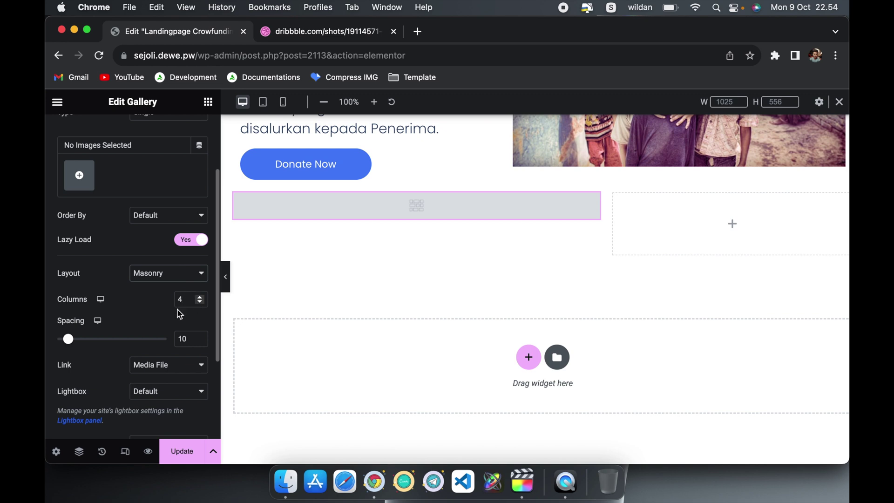
# Step: Insert a gallery of four library photos: hands holding coins, the boy with the plaid scarf, the children's group, and the child in class
pyautogui.scroll(4, 169, 318)
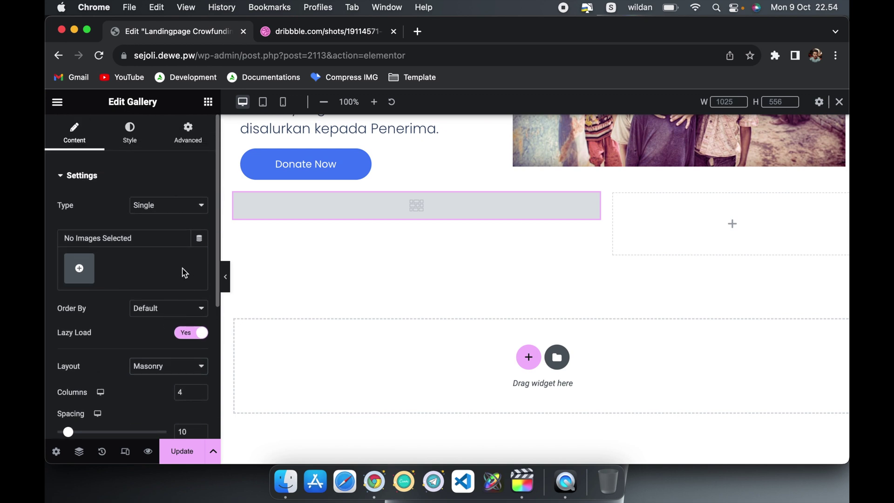
pyautogui.click(80, 268)
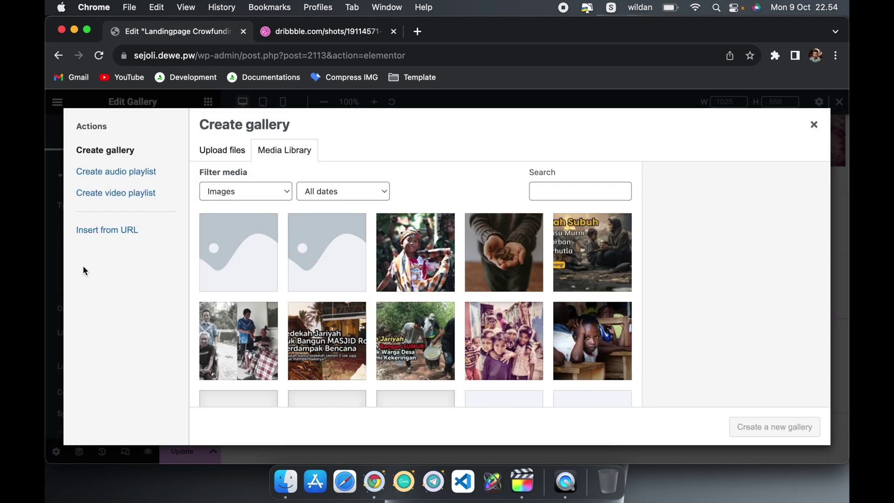
pyautogui.scroll(-2, 340, 304)
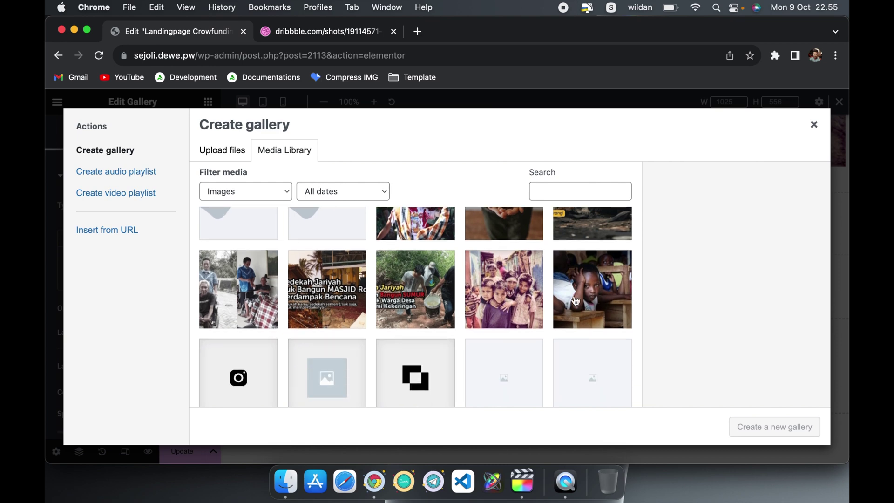
pyautogui.scroll(-5, 558, 289)
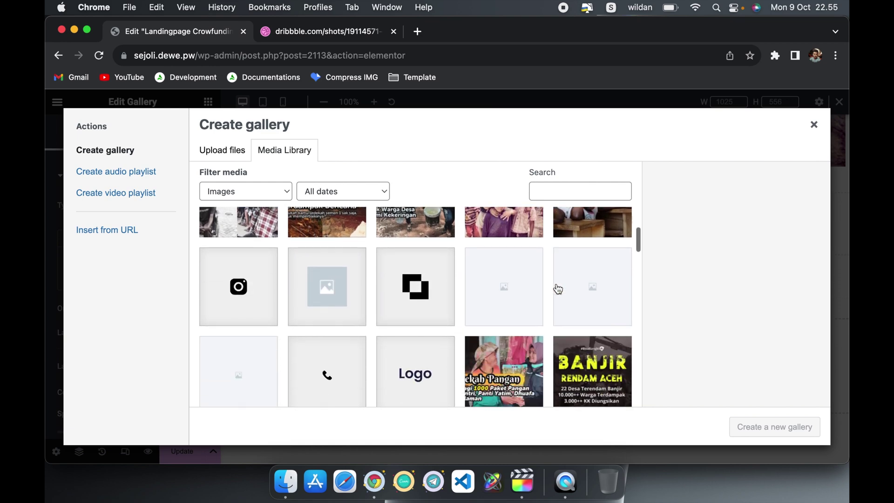
pyautogui.scroll(4, 558, 289)
pyautogui.scroll(4, 558, 289)
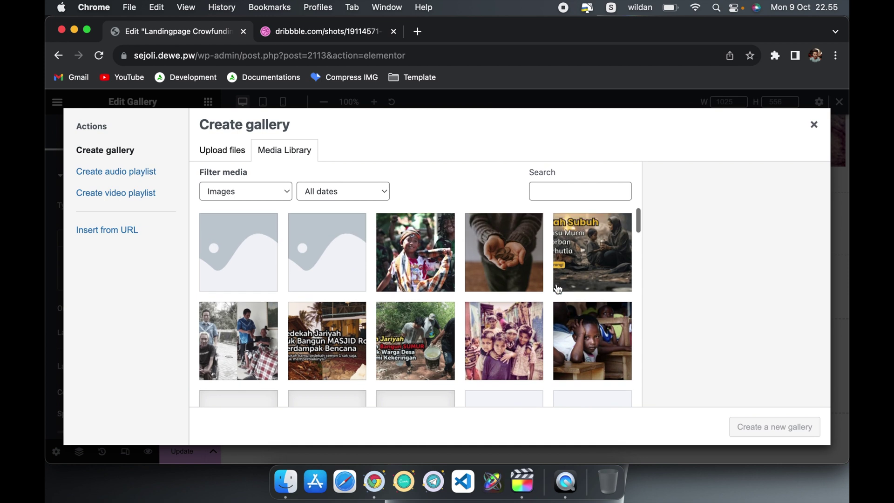
pyautogui.click(498, 256)
pyautogui.click(442, 257)
pyautogui.click(508, 335)
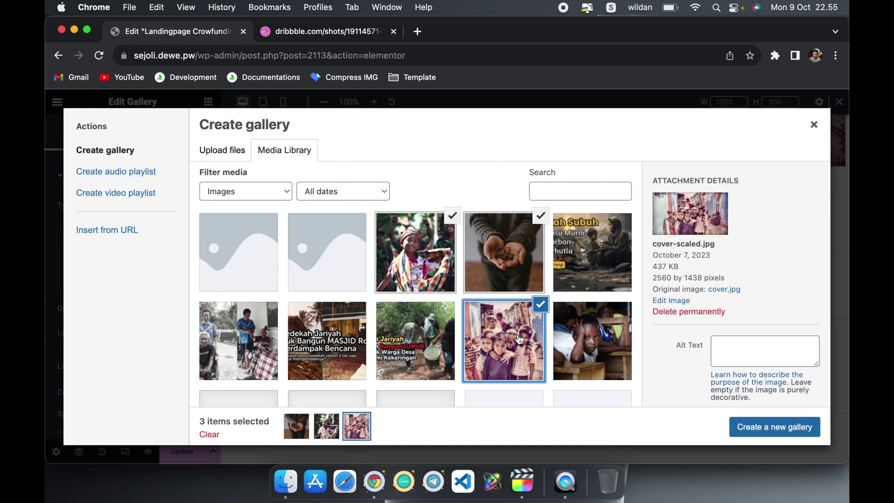
pyautogui.click(574, 343)
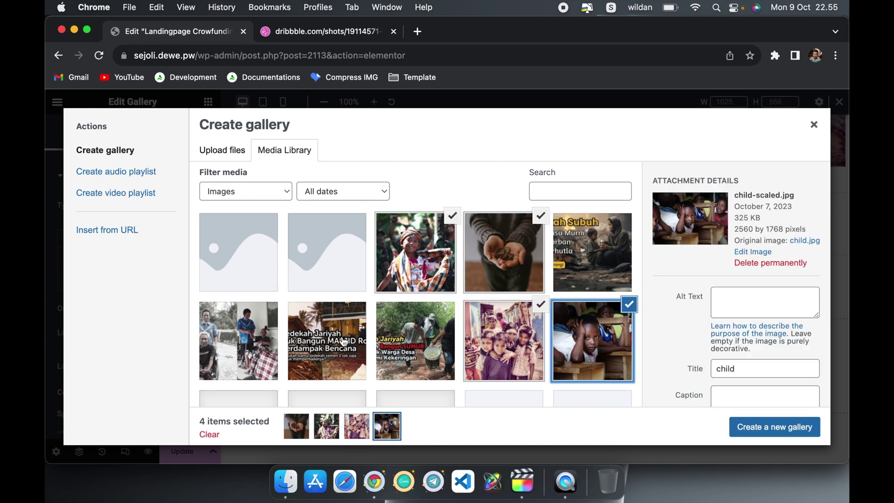
pyautogui.click(789, 427)
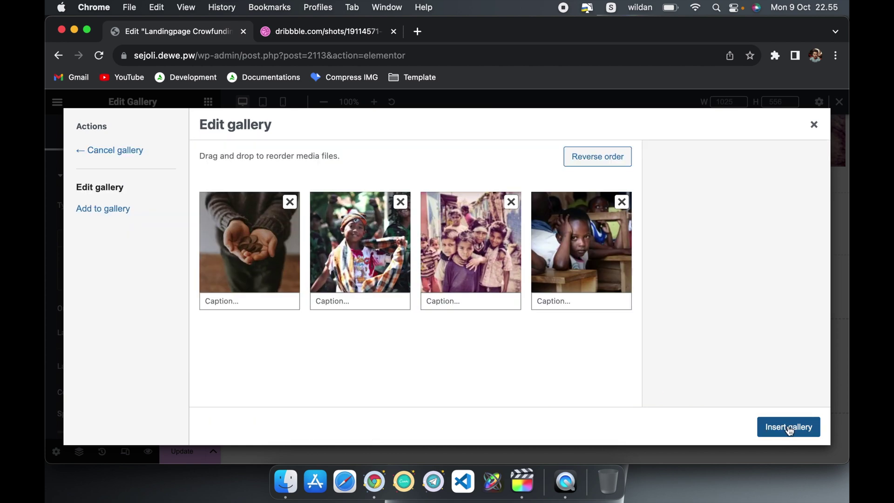
pyautogui.click(789, 428)
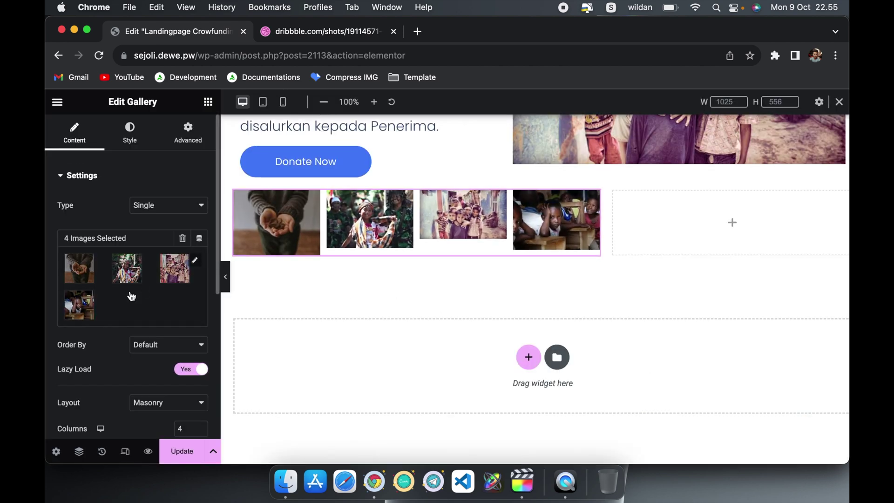
# Step: Set the gallery to 2 columns for the desktop layout and view the arranged photos
pyautogui.scroll(-5, 112, 313)
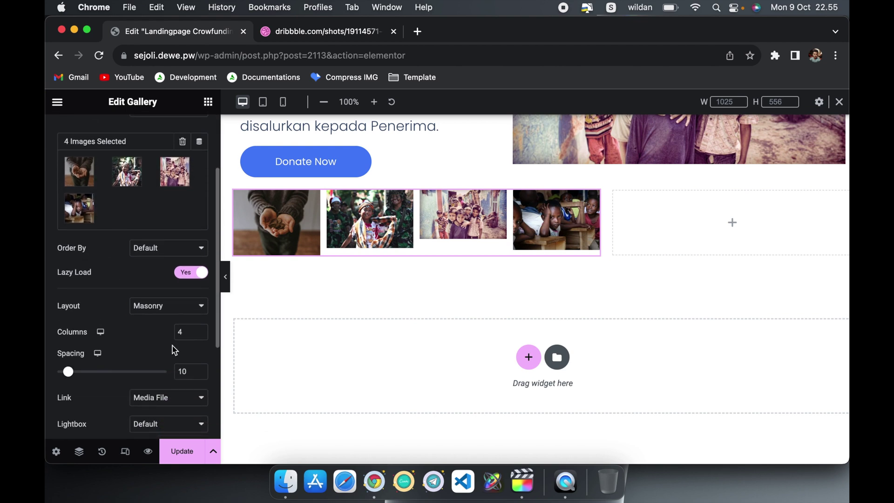
pyautogui.doubleClick(188, 332)
pyautogui.write('2')
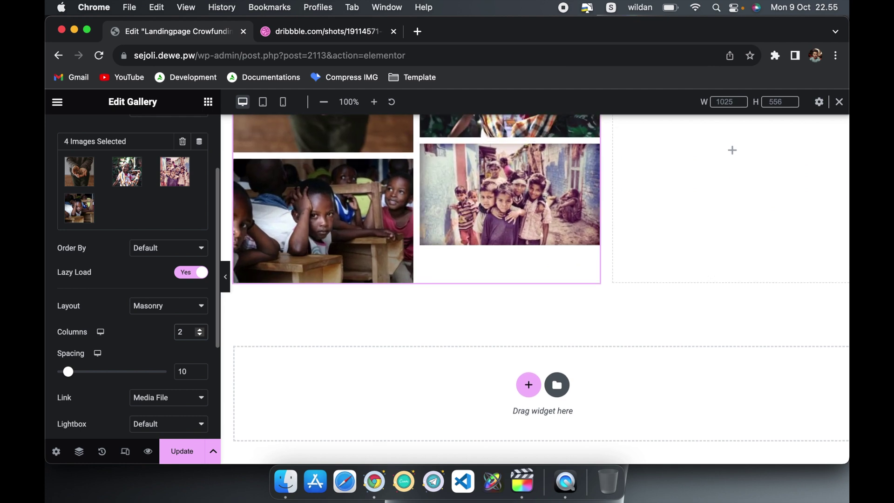
pyautogui.scroll(3, 423, 321)
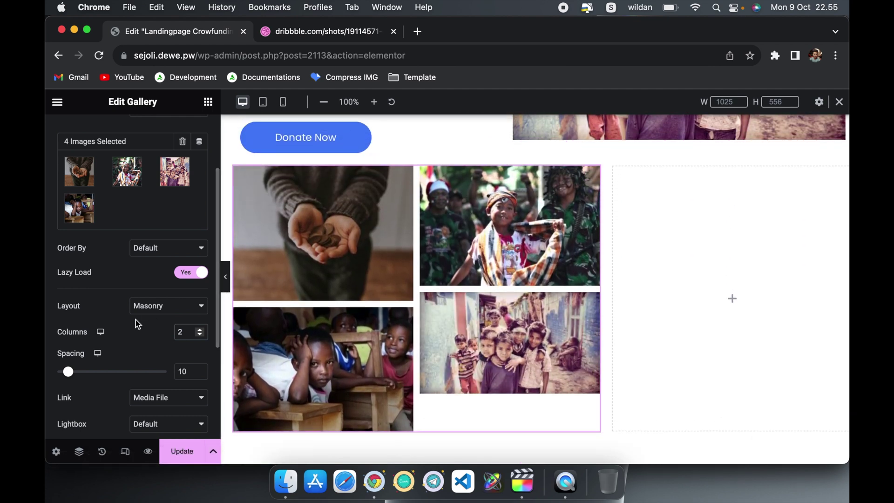
pyautogui.scroll(1, 135, 319)
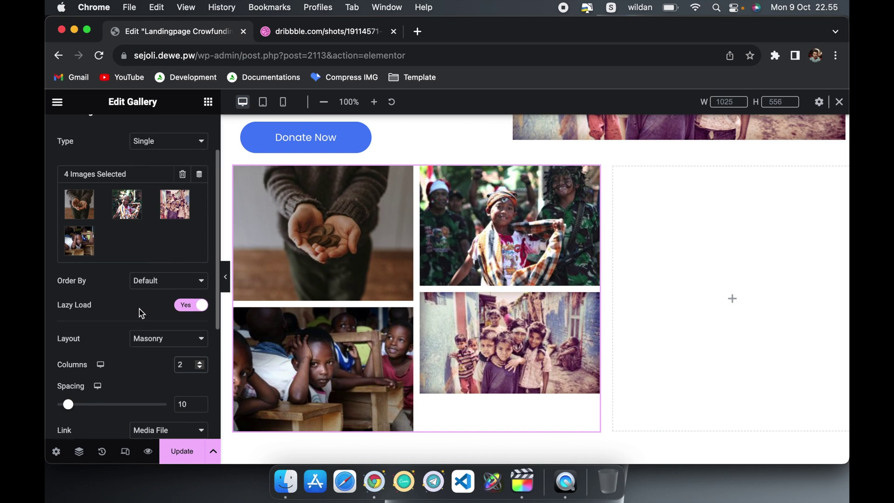
# Step: Review the gallery in the tablet and mobile previews and set its mobile layout to 2 columns
pyautogui.click(263, 103)
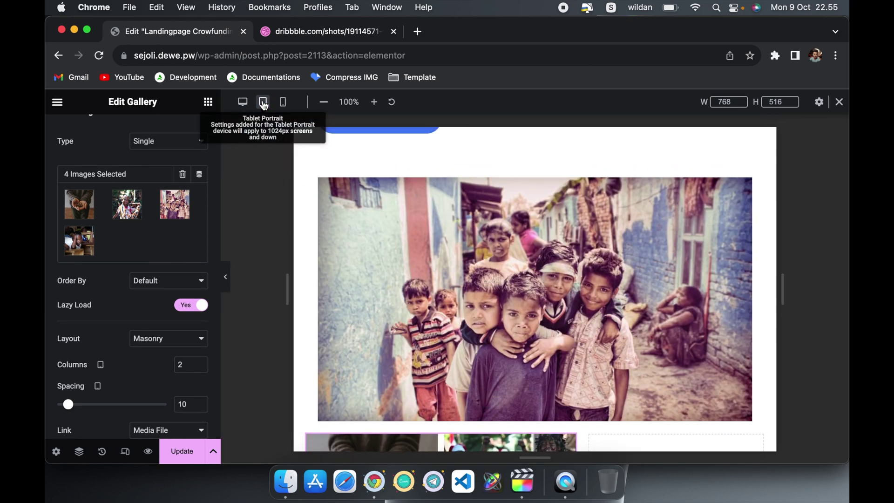
pyautogui.scroll(-5, 401, 295)
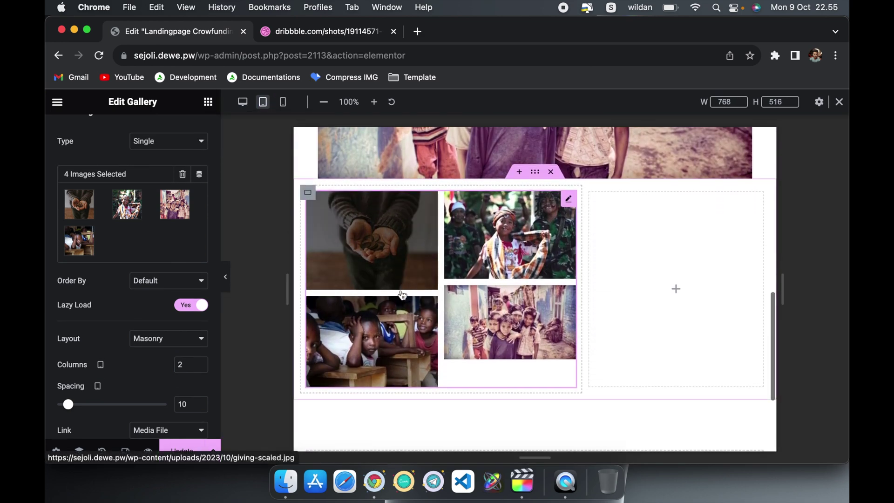
pyautogui.click(284, 103)
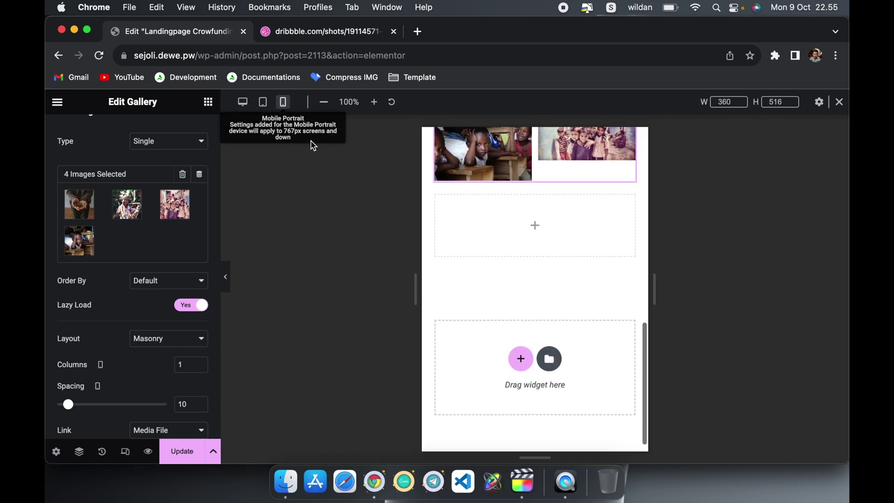
pyautogui.scroll(3, 496, 279)
pyautogui.scroll(-1, 508, 333)
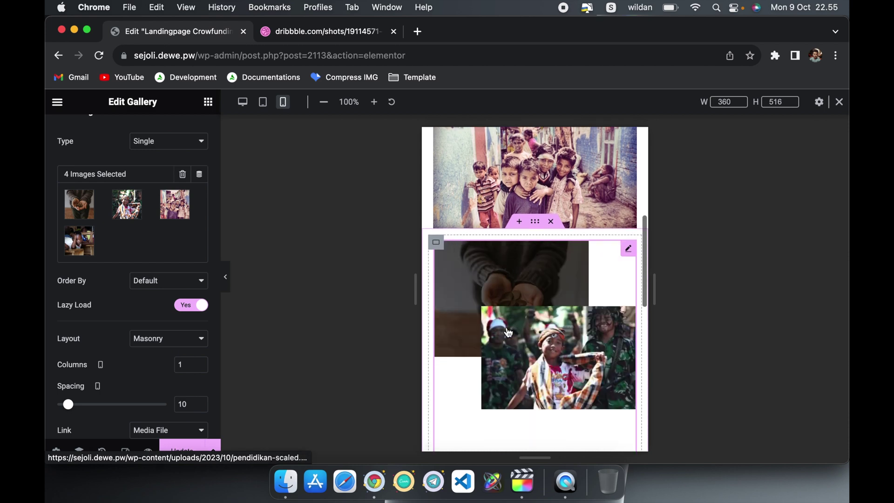
pyautogui.scroll(-7, 534, 353)
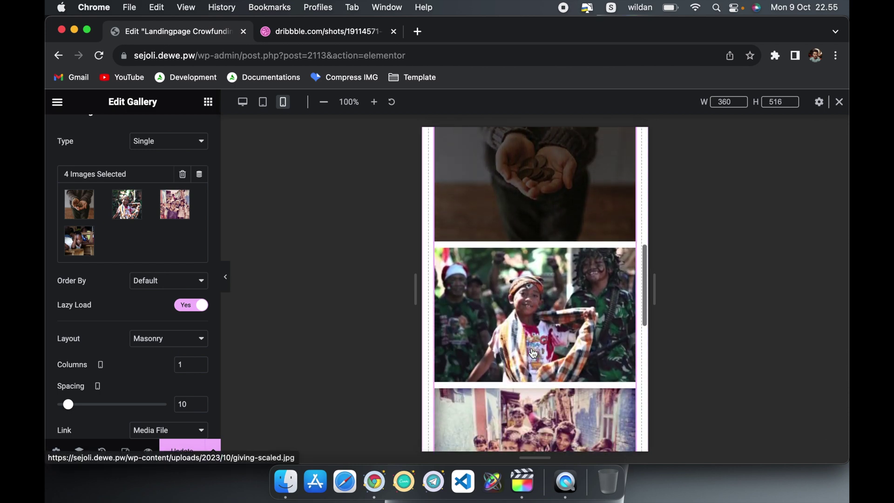
pyautogui.doubleClick(183, 364)
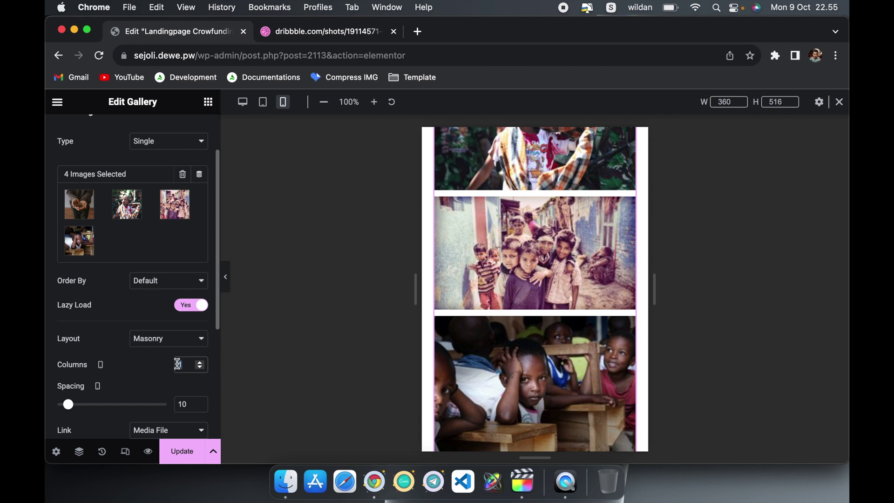
pyautogui.write('2')
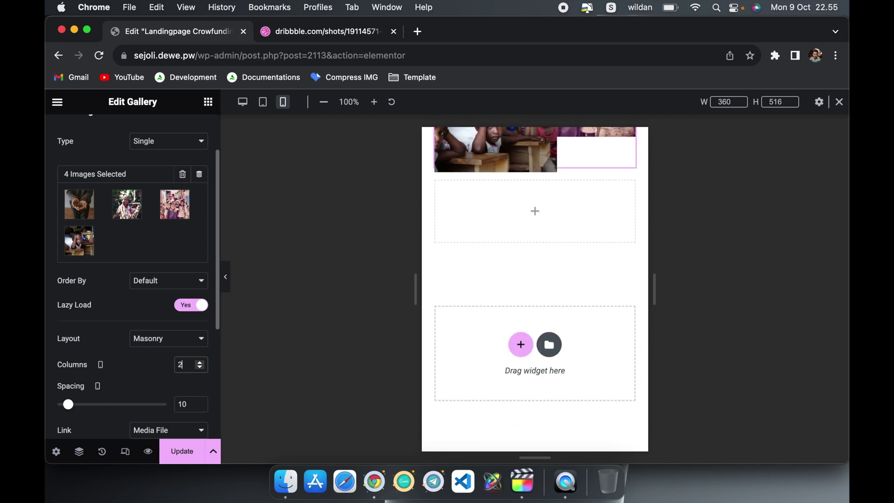
# Step: Return to the desktop preview and add a Heading widget to the empty container beside the gallery
pyautogui.scroll(3, 561, 290)
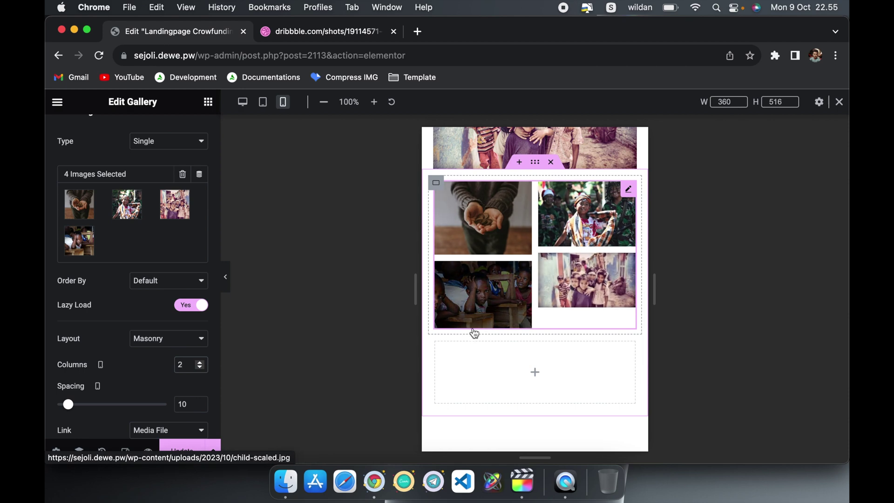
pyautogui.click(243, 102)
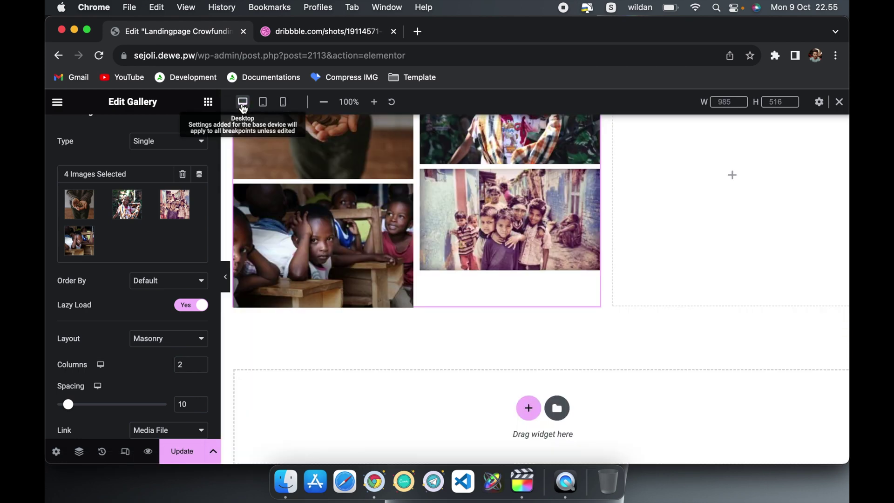
pyautogui.scroll(5, 690, 229)
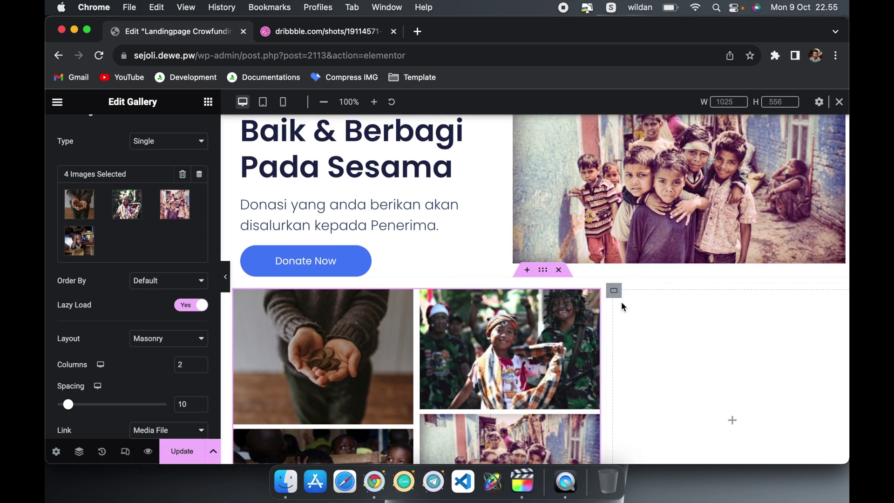
pyautogui.click(615, 294)
pyautogui.scroll(-5, 616, 298)
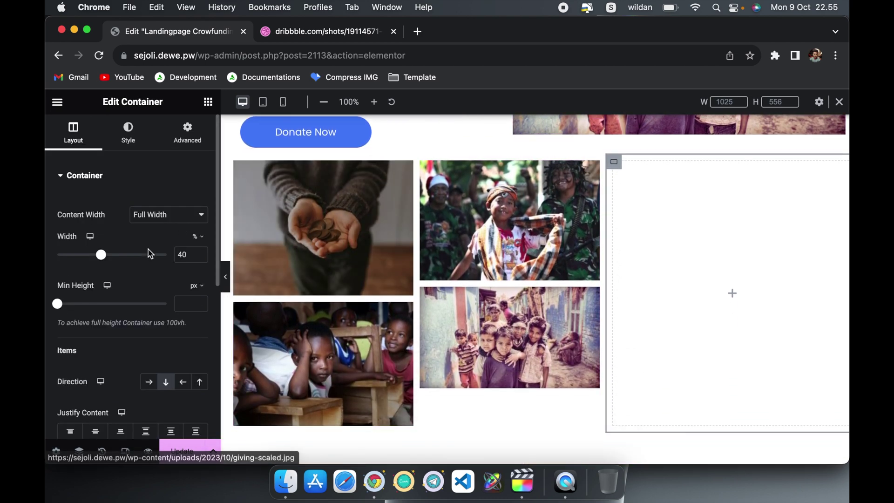
pyautogui.click(208, 102)
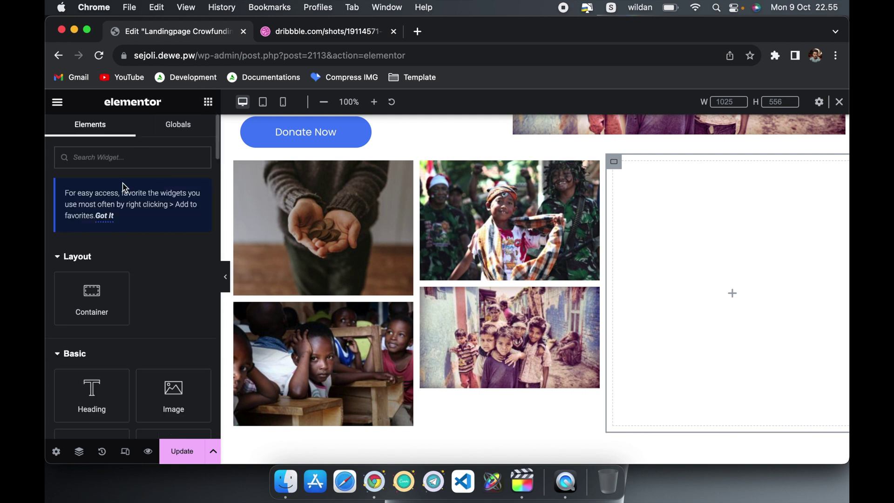
pyautogui.click(94, 386)
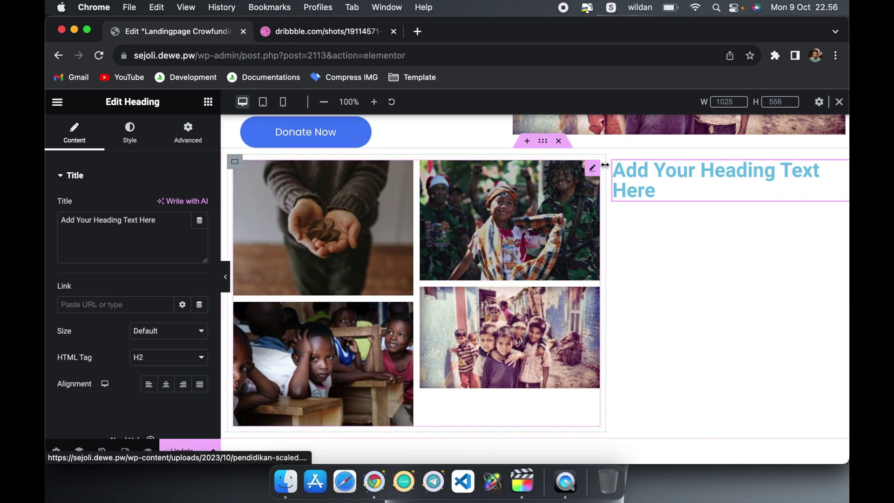
# Step: Set the new heading's text color to black (000)
pyautogui.click(132, 140)
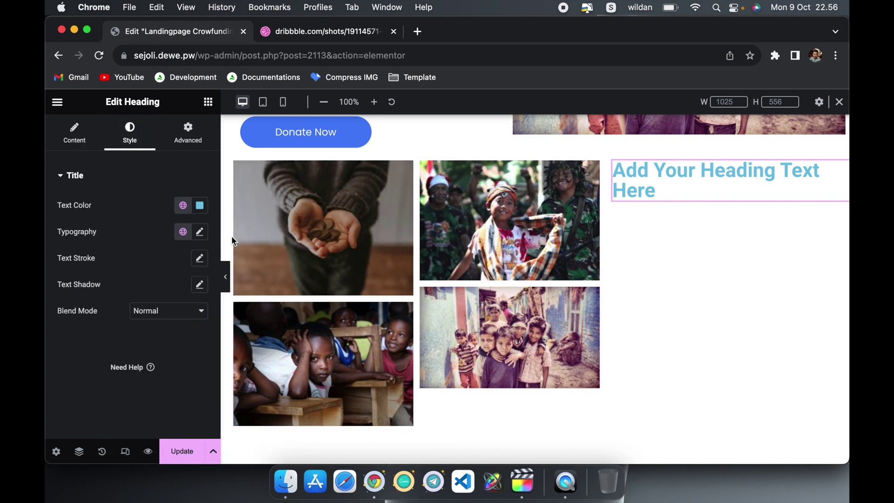
pyautogui.click(201, 206)
pyautogui.tripleClick(156, 389)
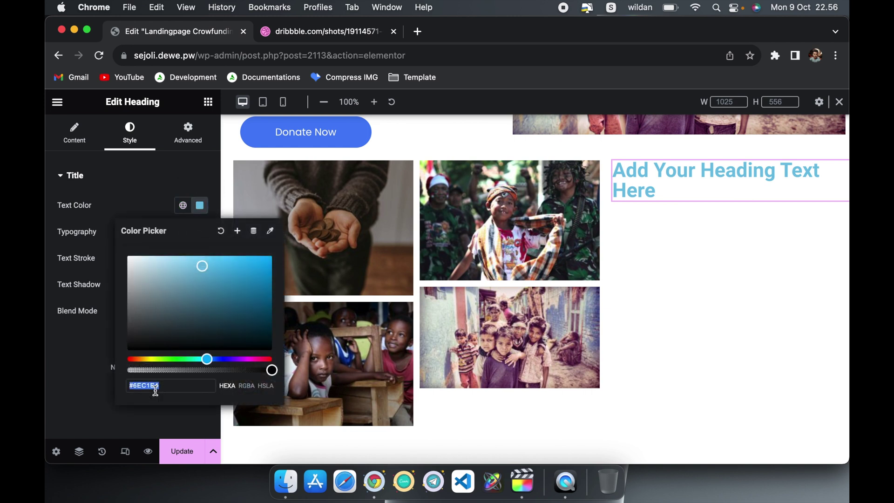
pyautogui.write('000')
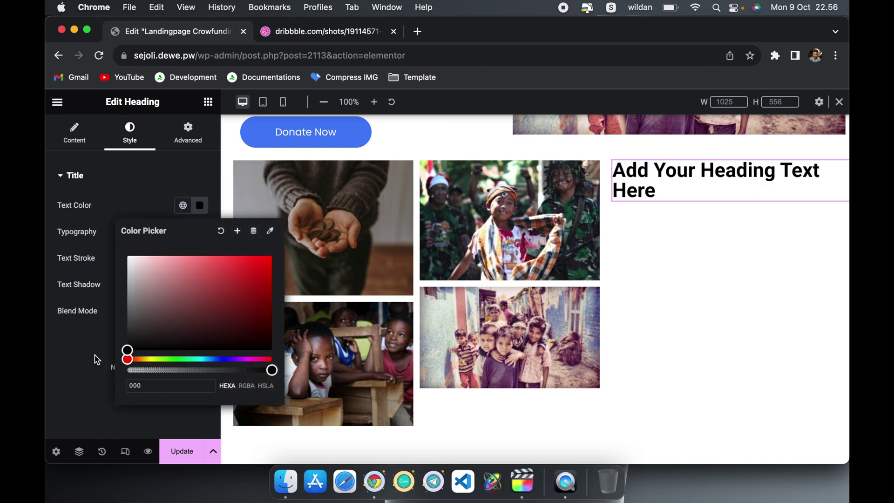
pyautogui.click(68, 344)
# Step: Set the heading's font weight to 500 (Medium)
pyautogui.click(199, 231)
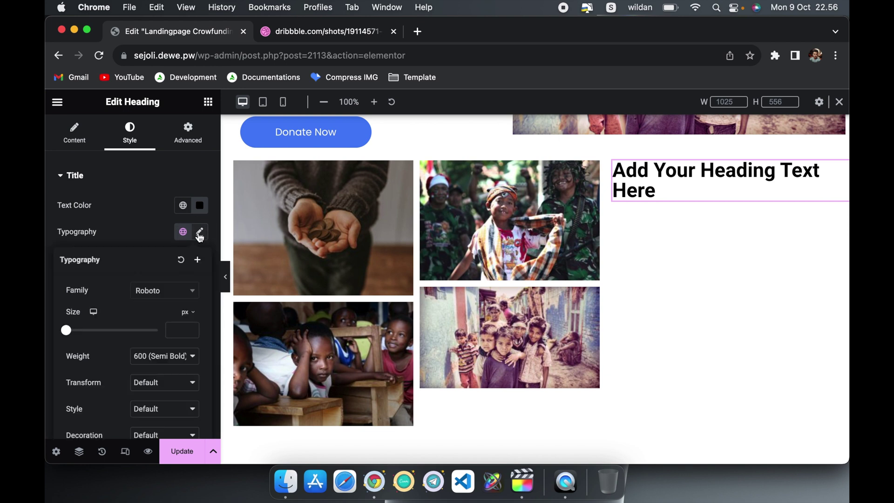
pyautogui.click(165, 360)
pyautogui.click(164, 342)
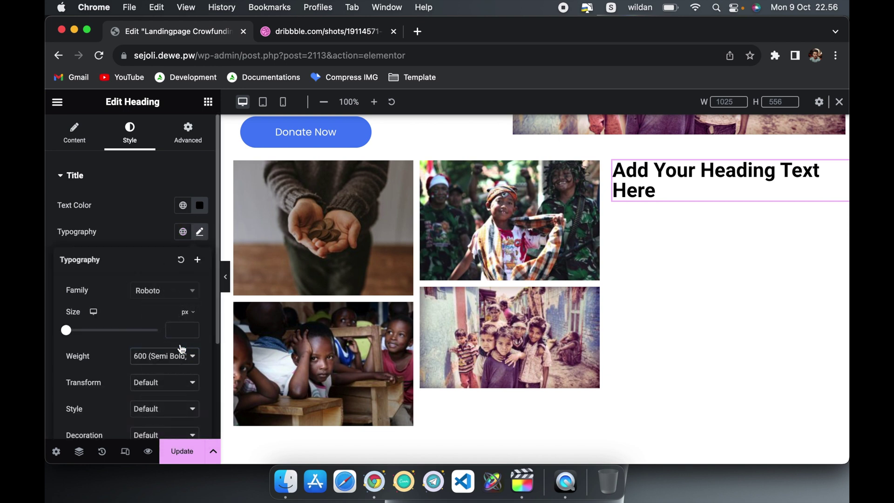
pyautogui.click(143, 219)
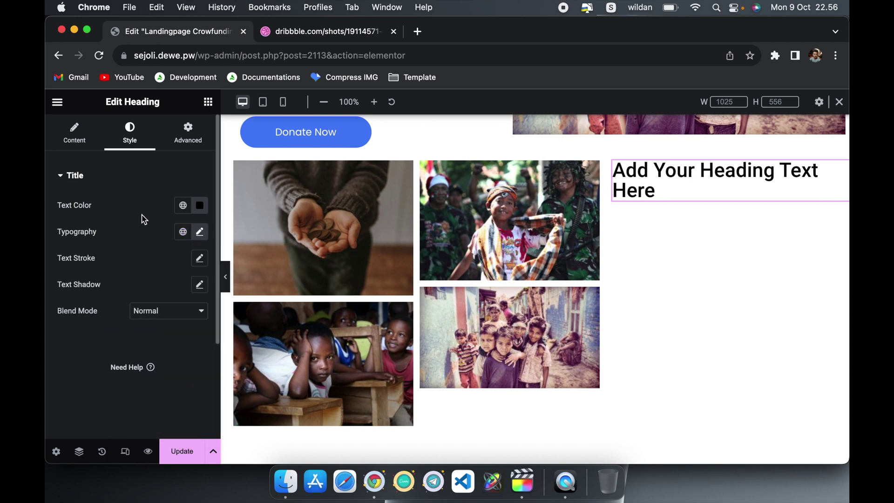
# Step: Set the heading's font size to 48 px
pyautogui.click(199, 205)
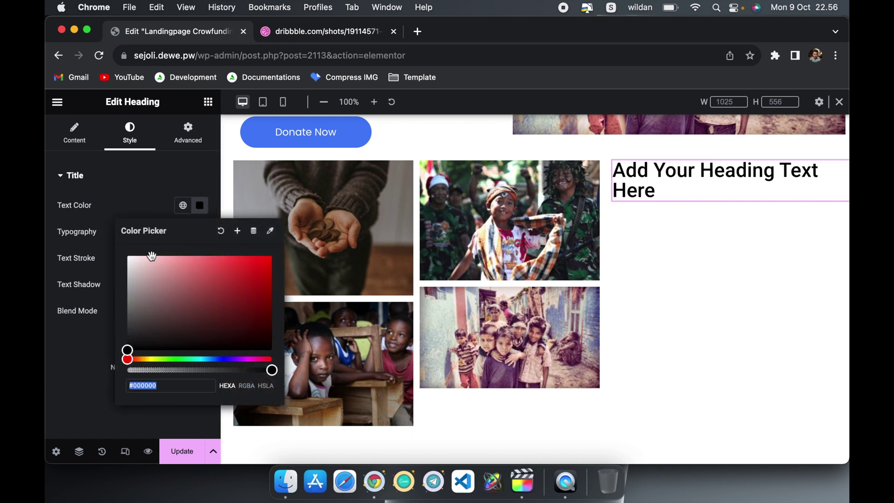
pyautogui.click(130, 220)
pyautogui.click(200, 231)
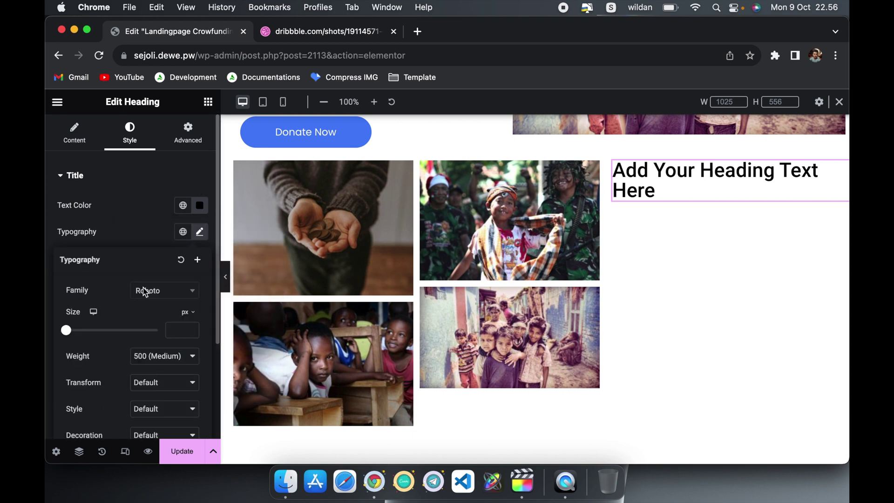
pyautogui.click(173, 331)
pyautogui.write('72')
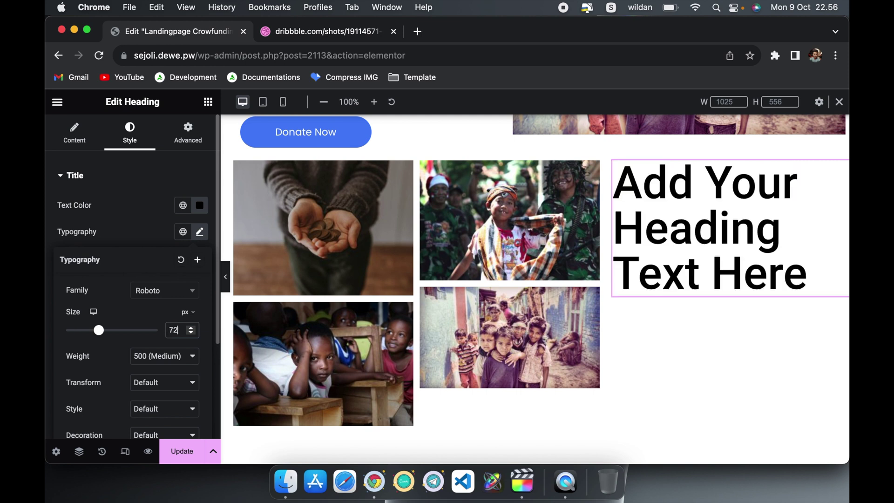
pyautogui.press('BackSpace')
pyautogui.press('BackSpace')
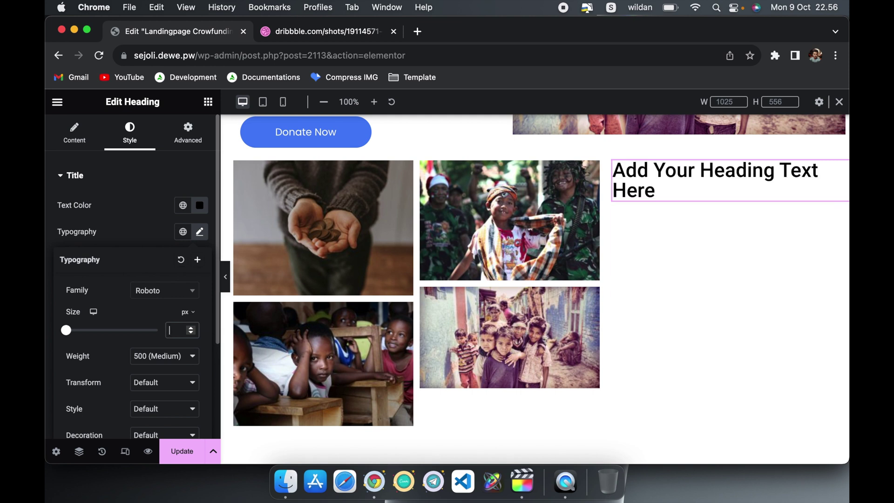
pyautogui.write('48')
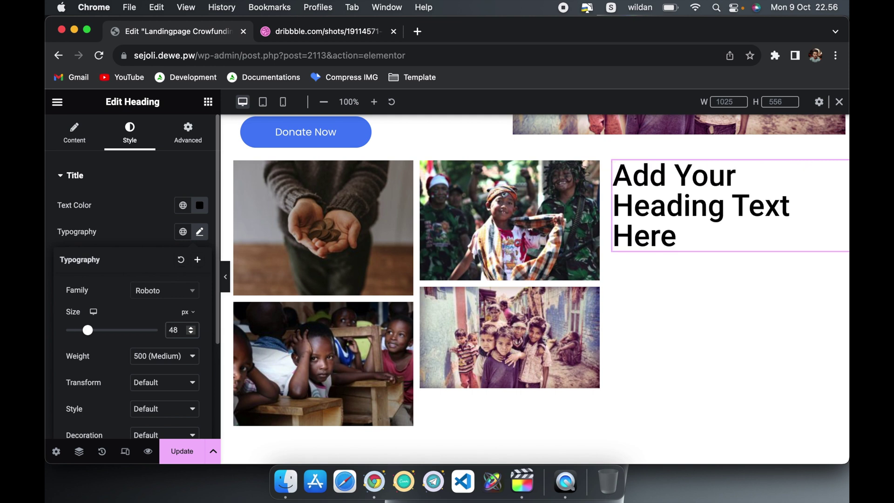
pyautogui.click(147, 222)
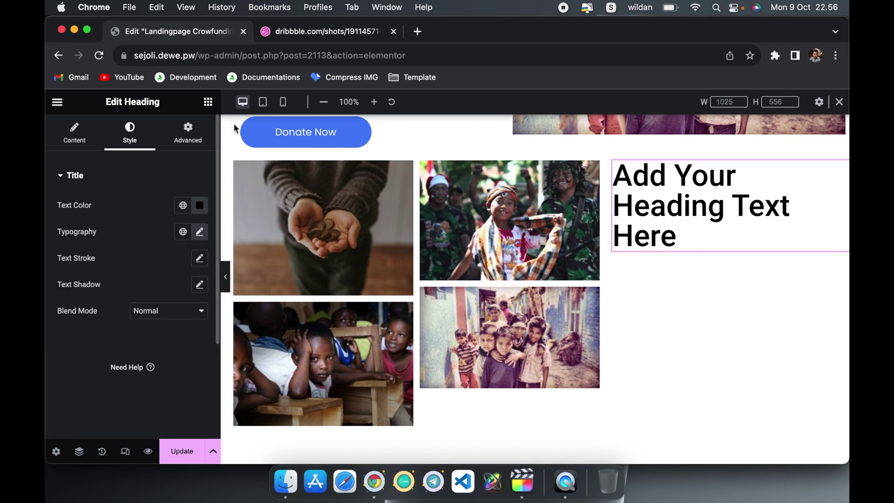
# Step: Add a Text Editor widget below the heading in the container beside the gallery
pyautogui.click(208, 101)
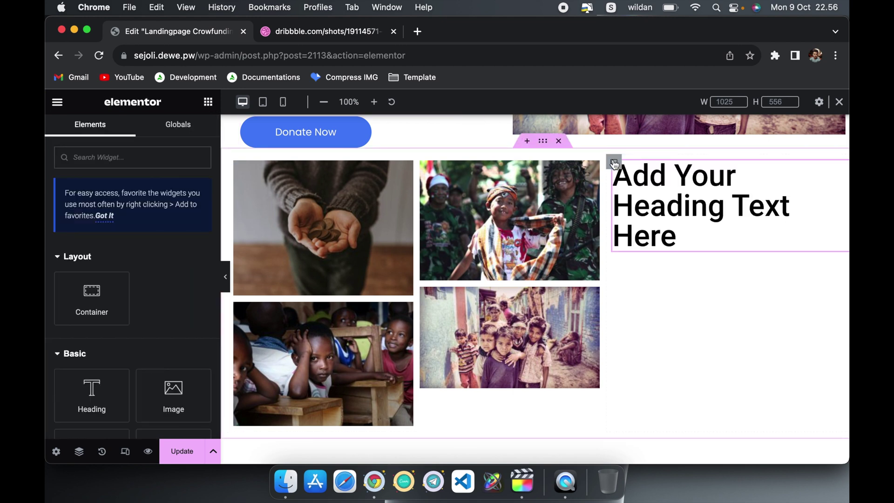
pyautogui.click(613, 165)
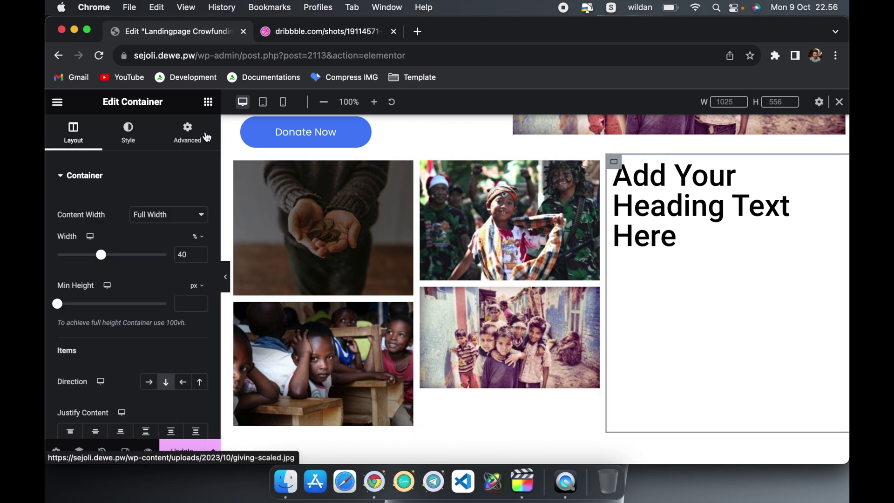
pyautogui.click(208, 102)
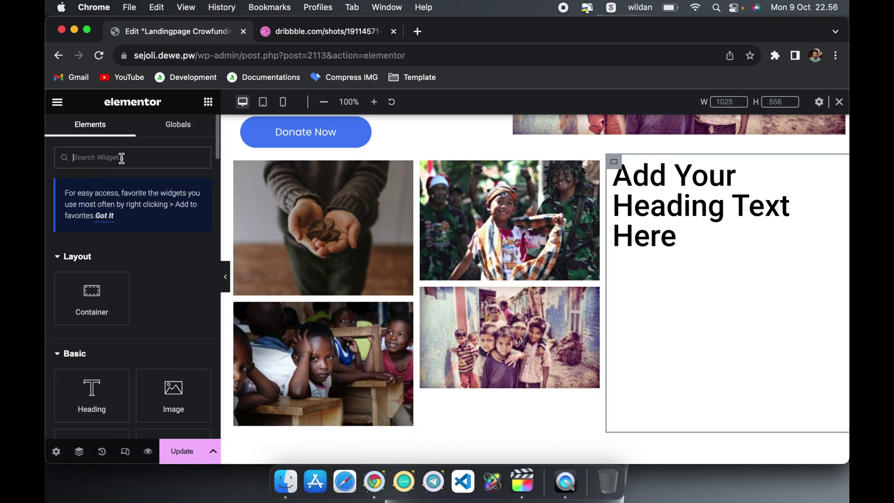
pyautogui.write('text')
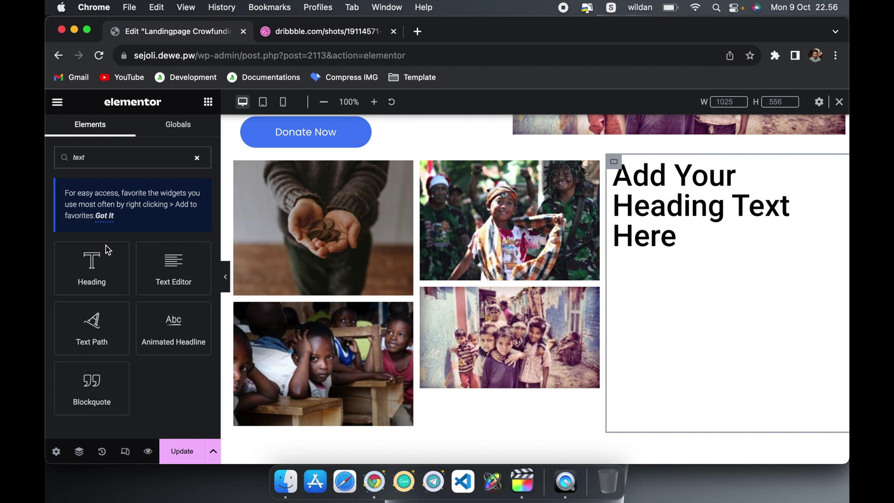
pyautogui.click(160, 276)
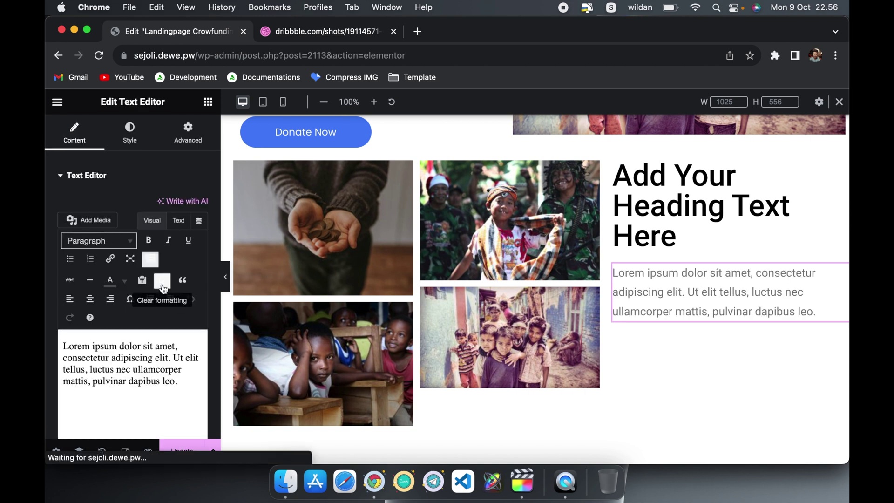
# Step: Set the placeholder paragraph's text color to dark gray (333)
pyautogui.click(130, 132)
pyautogui.click(201, 231)
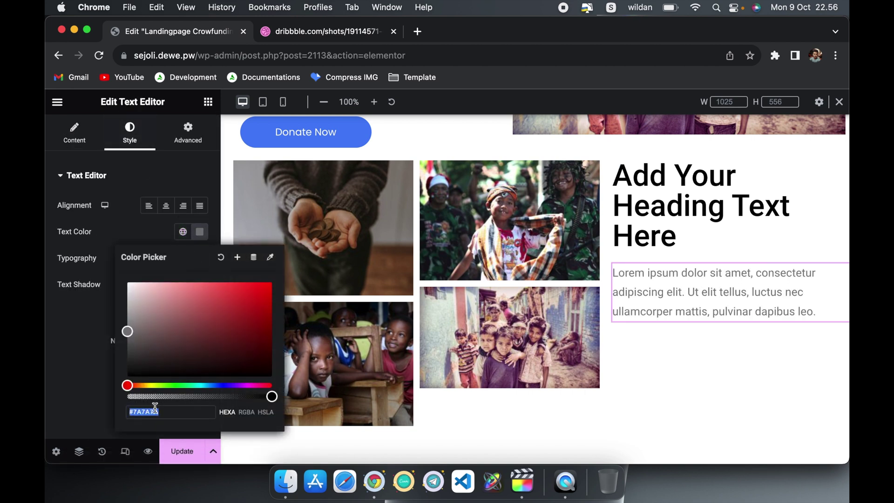
pyautogui.write('333')
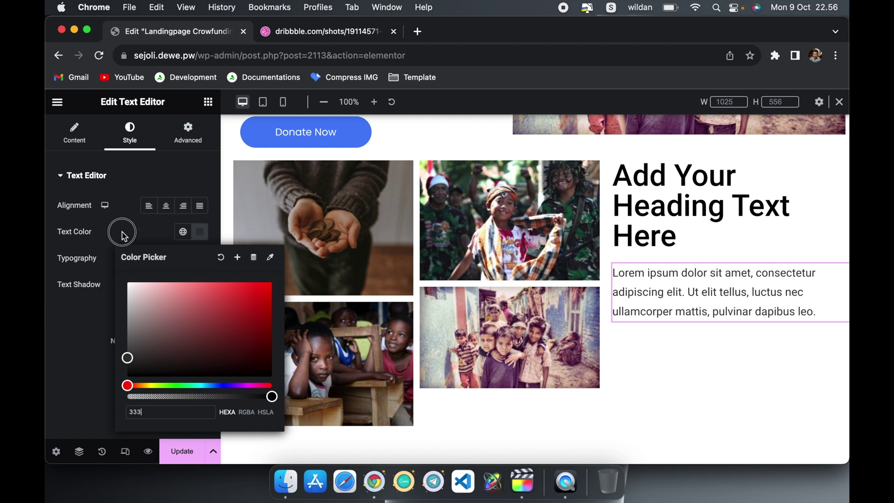
pyautogui.click(122, 232)
# Step: Set the placeholder paragraph's font weight to 300 (Light)
pyautogui.click(199, 259)
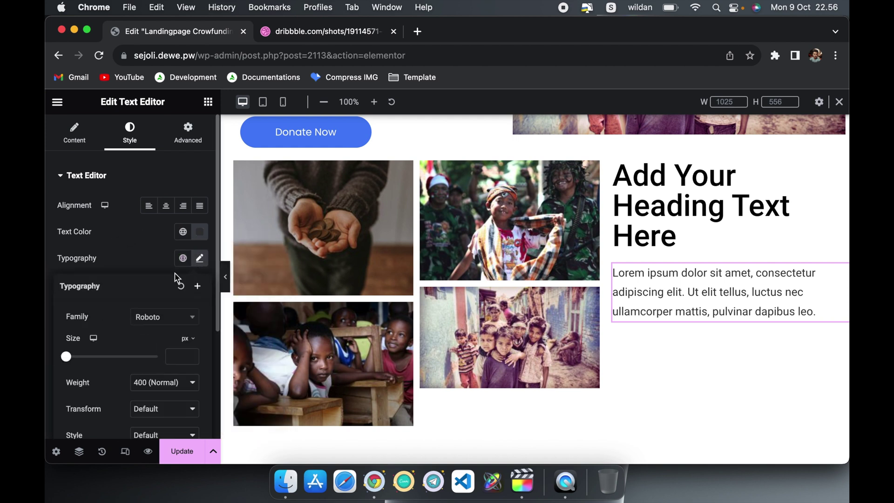
pyautogui.scroll(-3, 147, 370)
pyautogui.click(182, 253)
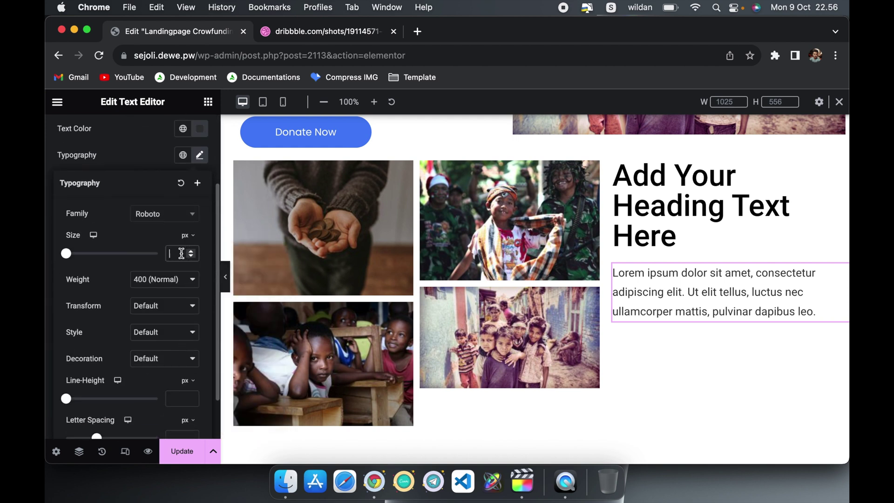
pyautogui.click(172, 279)
pyautogui.click(173, 268)
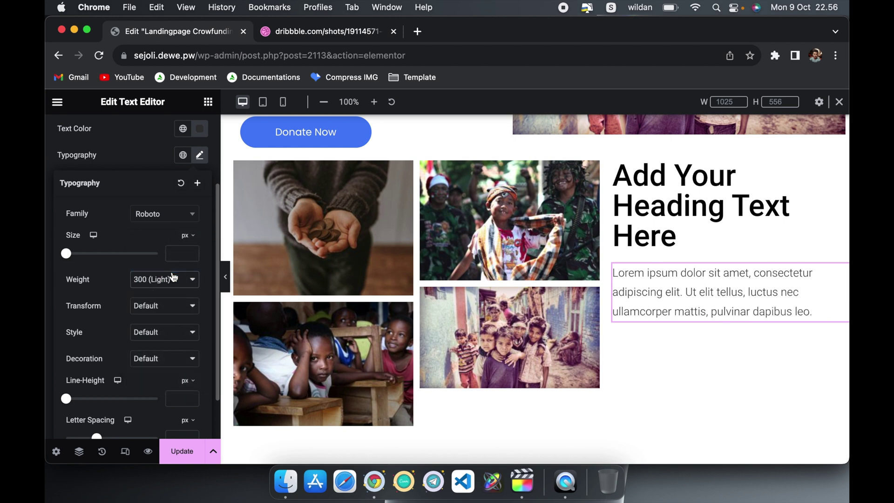
pyautogui.scroll(1, 143, 239)
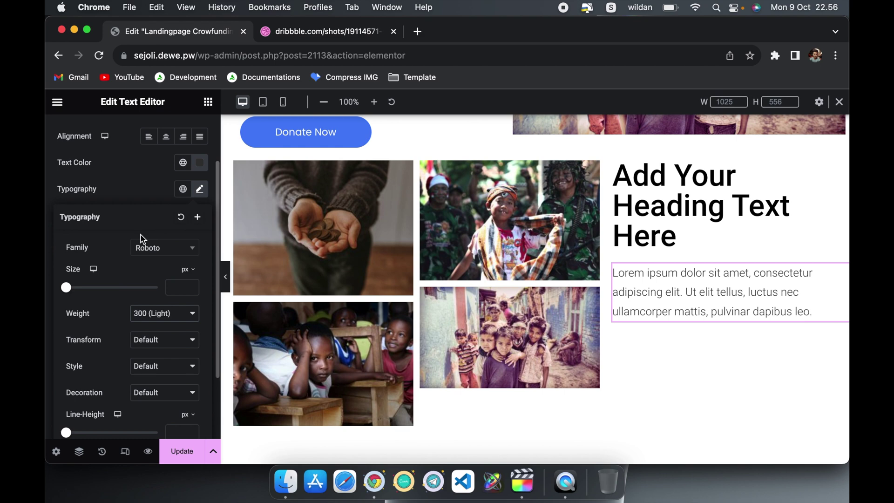
pyautogui.scroll(2, 142, 240)
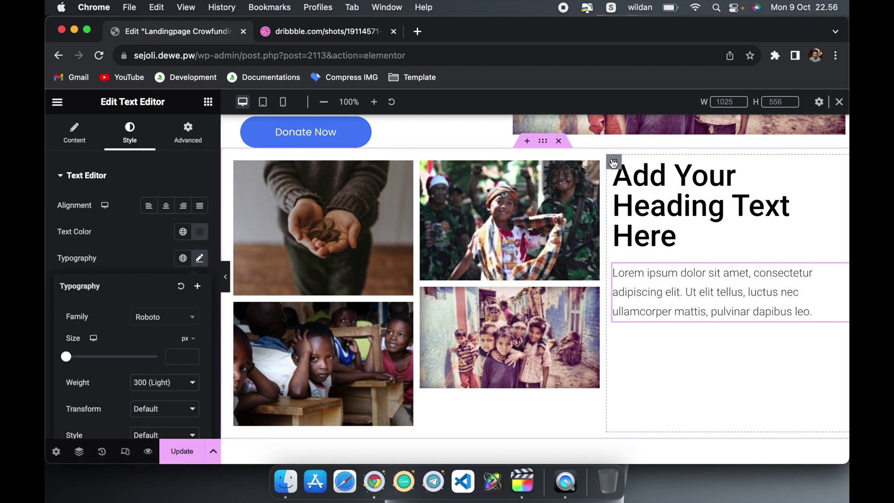
# Step: Add a Button widget below the paragraph in the container beside the gallery
pyautogui.click(614, 162)
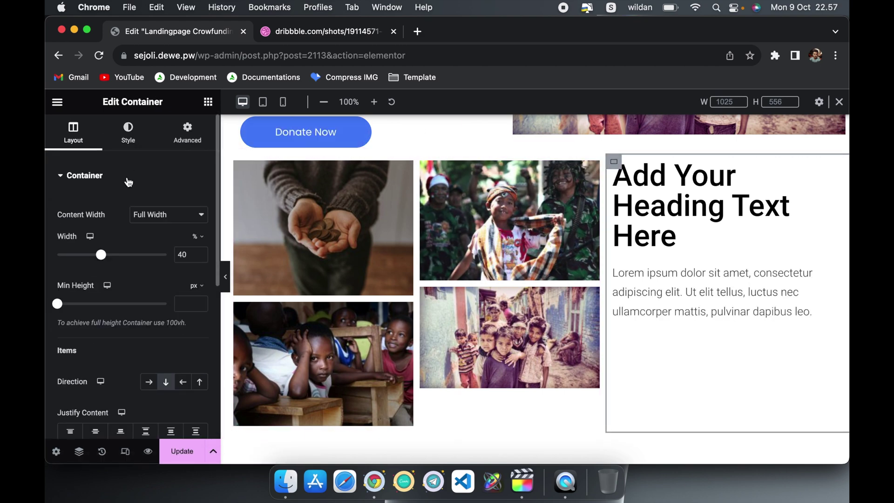
pyautogui.click(187, 132)
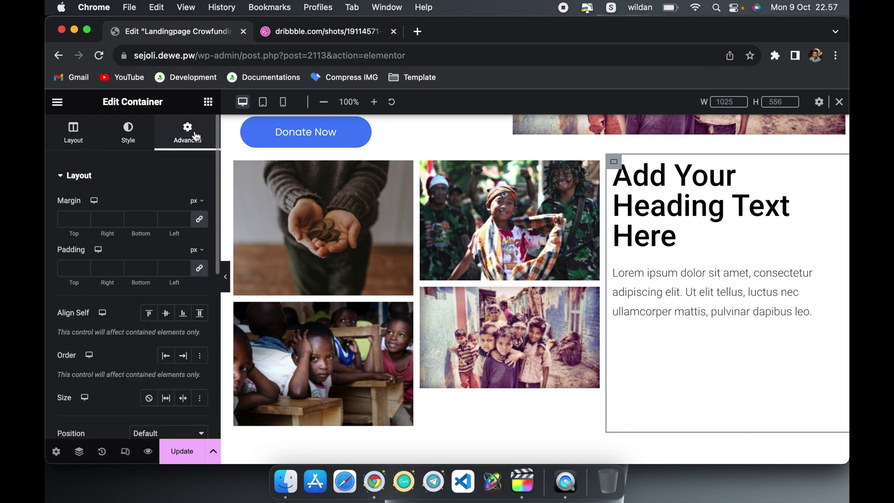
pyautogui.click(208, 103)
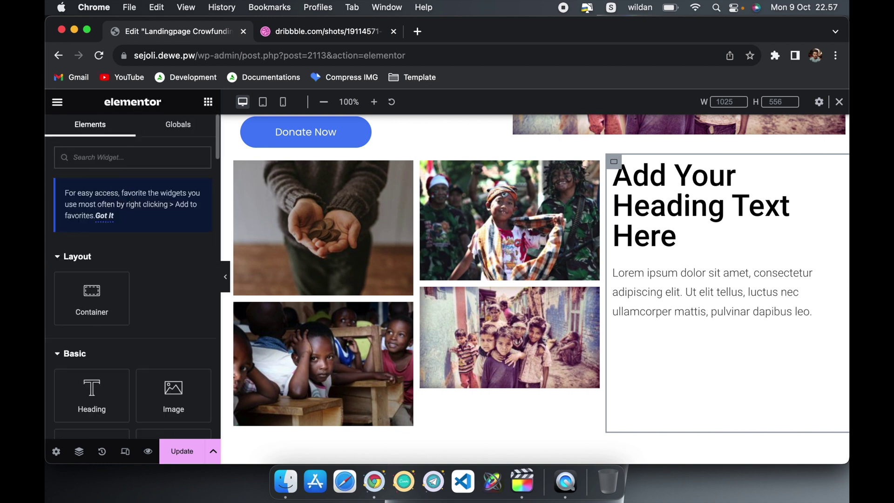
pyautogui.write('bu')
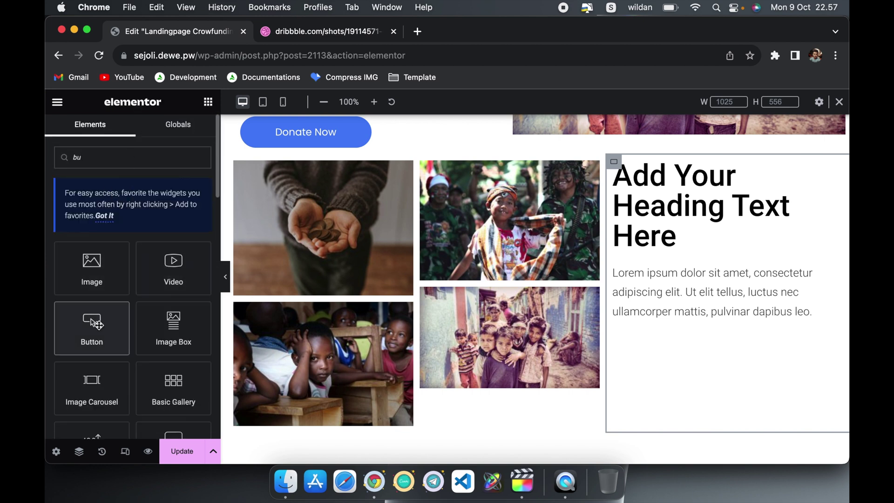
pyautogui.click(91, 321)
pyautogui.scroll(2, 340, 233)
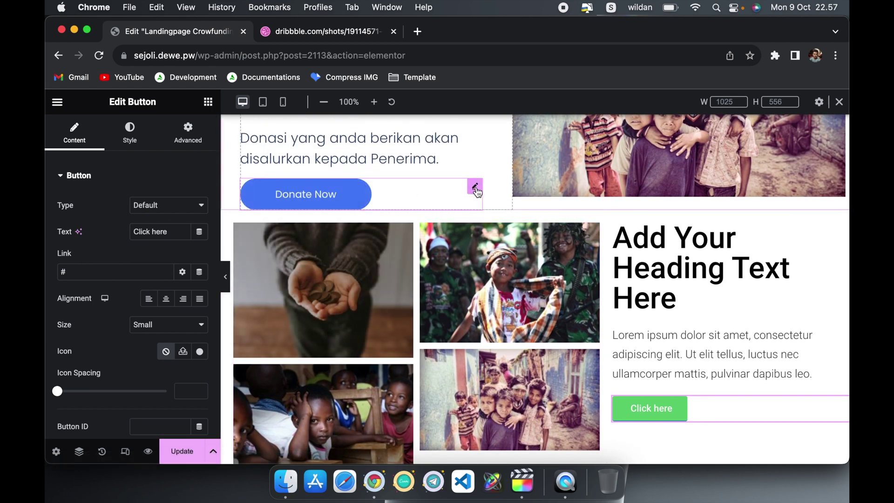
# Step: Copy the Donate Now button's style onto the Click here button beside the photo grid and update the page
pyautogui.rightClick(476, 188)
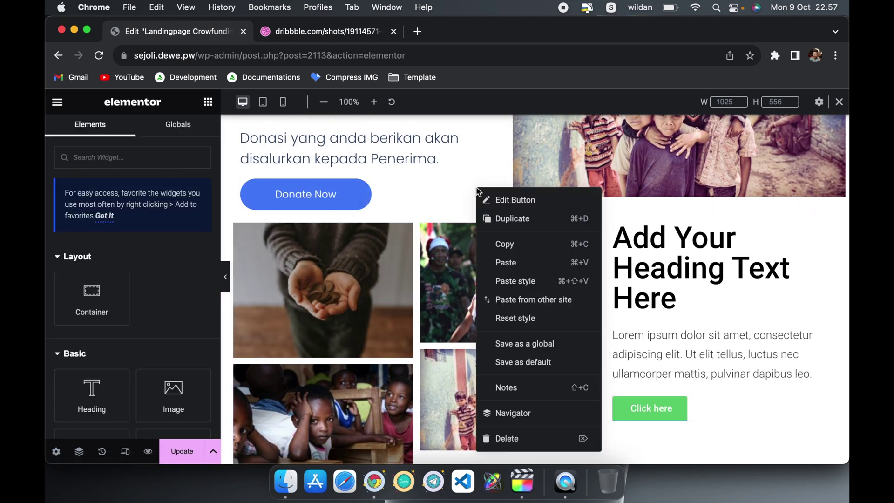
pyautogui.click(505, 245)
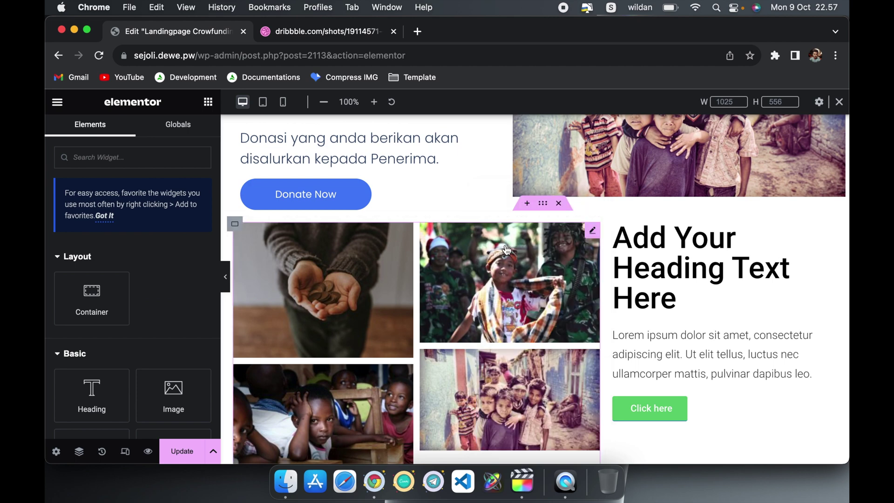
pyautogui.click(712, 406)
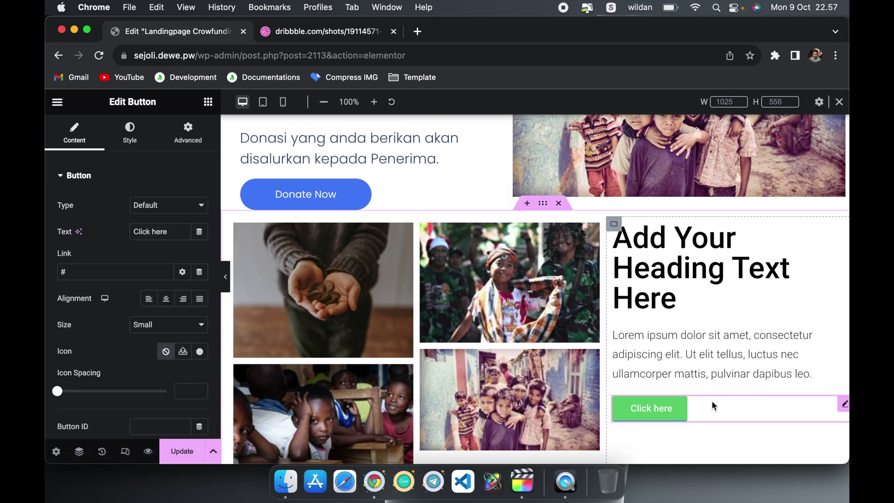
pyautogui.rightClick(842, 409)
pyautogui.rightClick(840, 406)
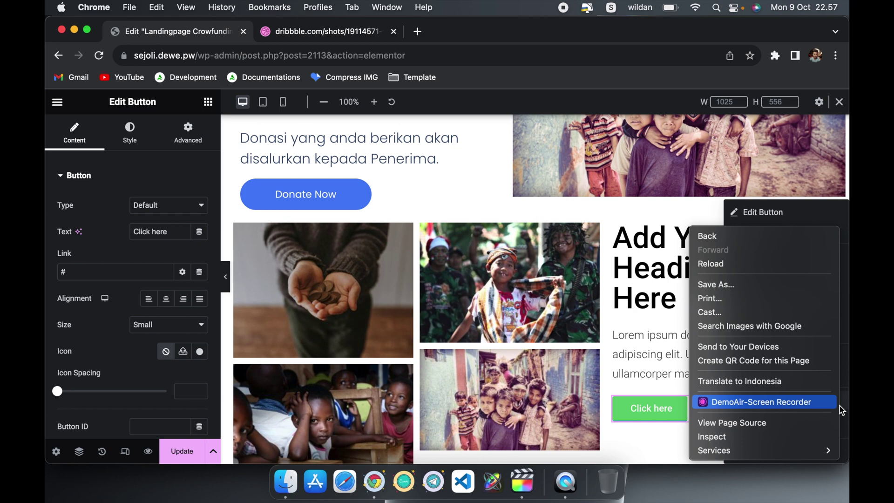
pyautogui.click(681, 405)
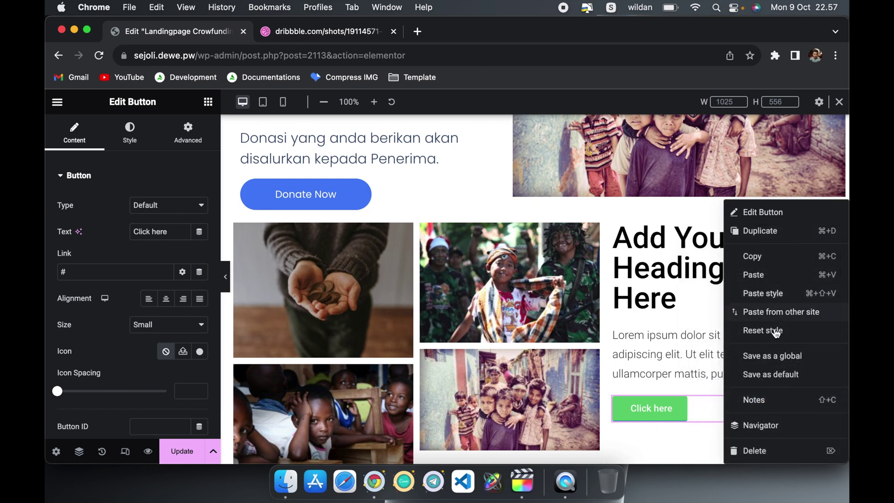
pyautogui.click(769, 292)
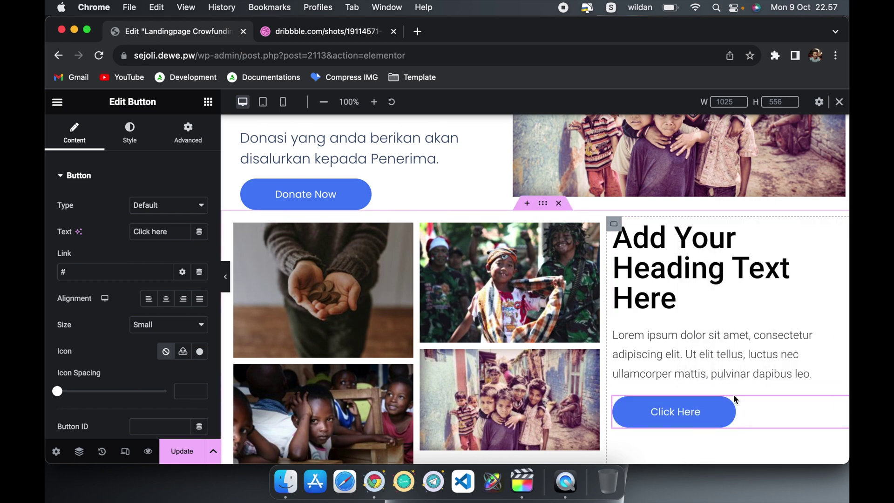
pyautogui.scroll(-2, 734, 400)
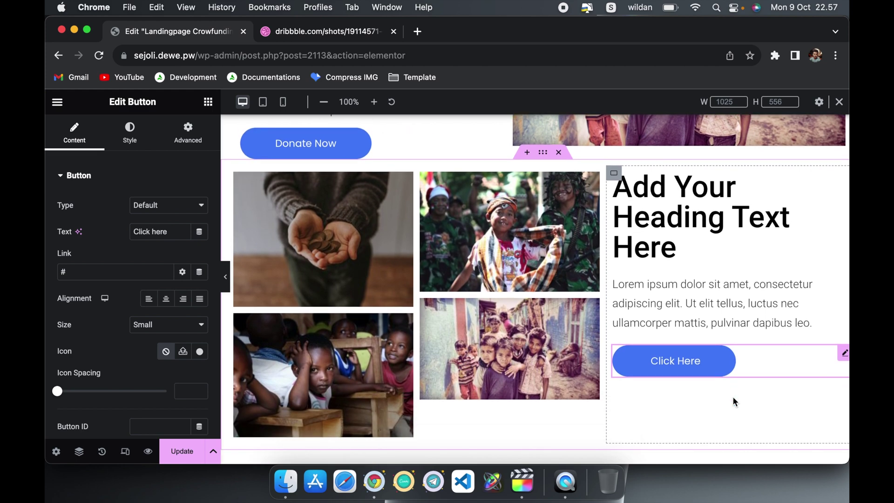
pyautogui.click(181, 451)
# Step: Examine the Givemo charity and donation landing page reference on Dribbble, zooming the design image
pyautogui.scroll(-1, 511, 394)
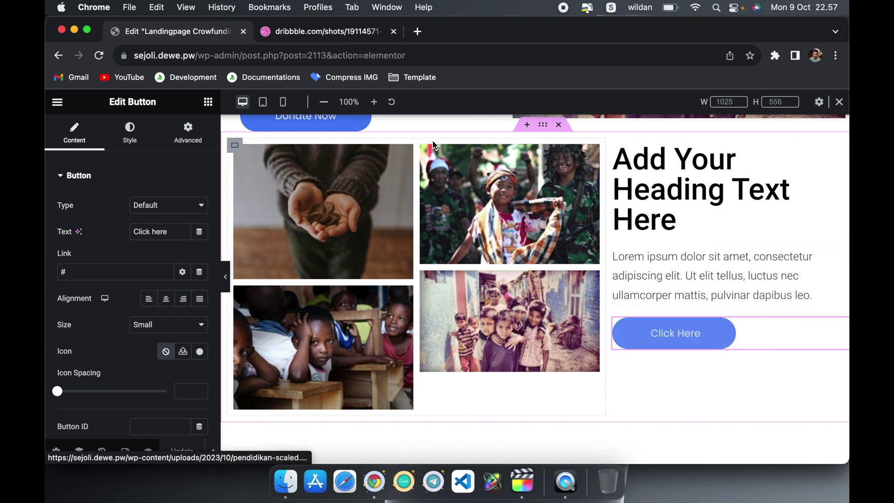
pyautogui.click(349, 39)
pyautogui.click(319, 296)
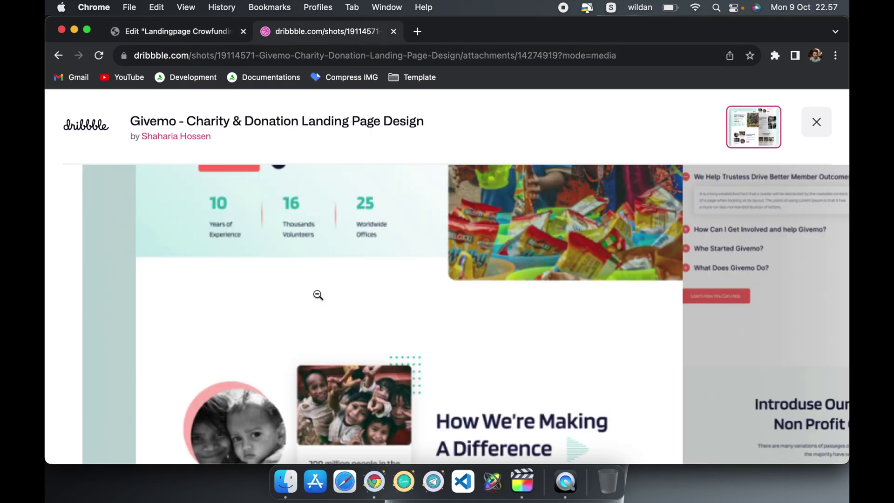
pyautogui.click(319, 295)
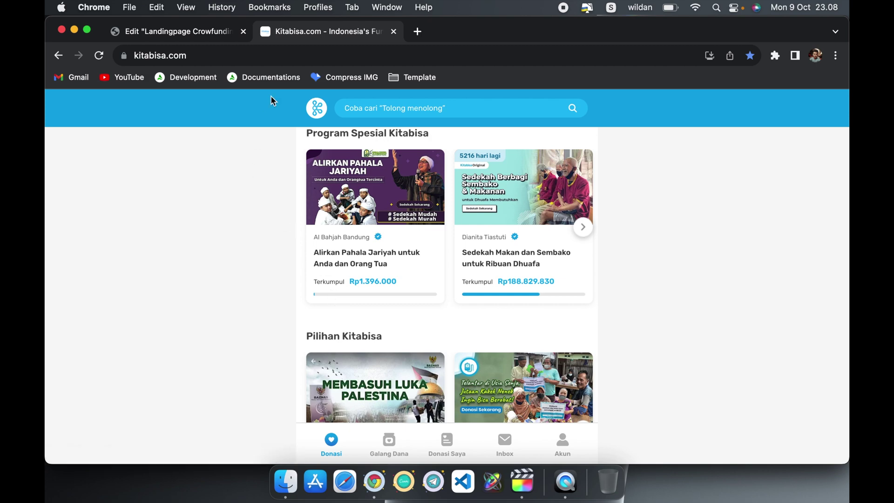
# Step: In the Elementor editor, temporarily clear the container's custom CSS display value to examine the Program Bencana section, restoring it to none
pyautogui.click(200, 31)
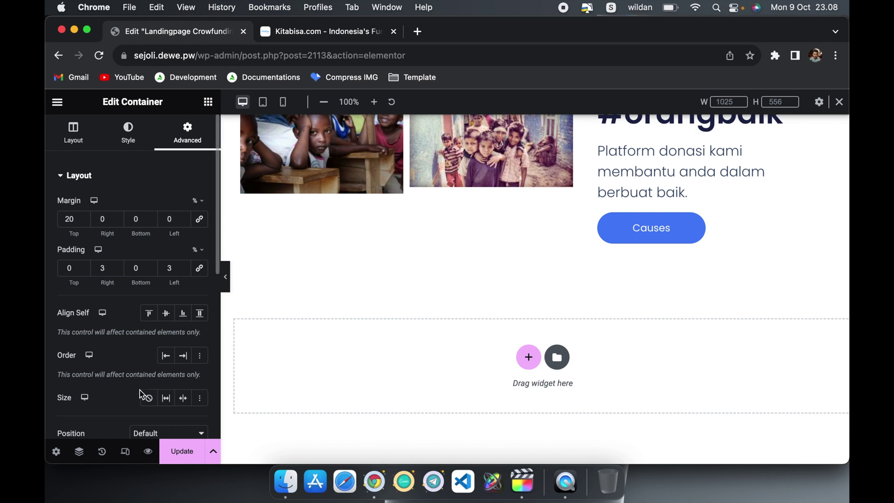
pyautogui.scroll(-10, 140, 396)
pyautogui.click(113, 354)
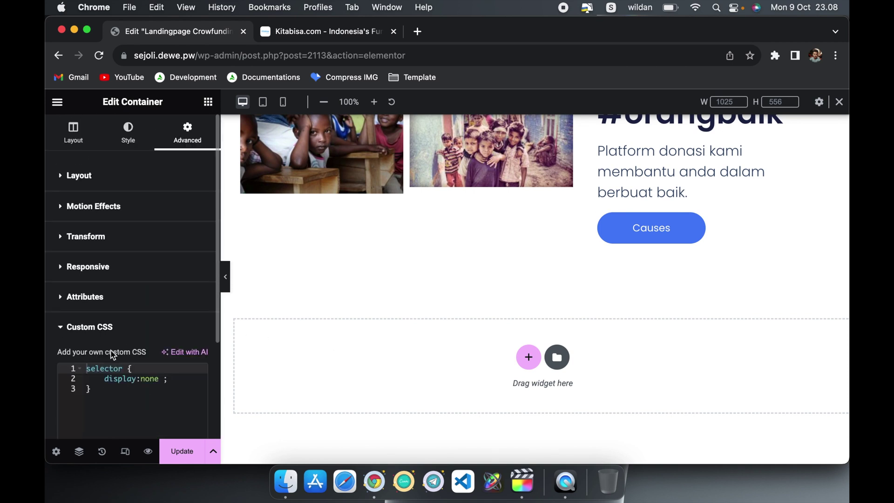
pyautogui.click(163, 379)
pyautogui.write(';')
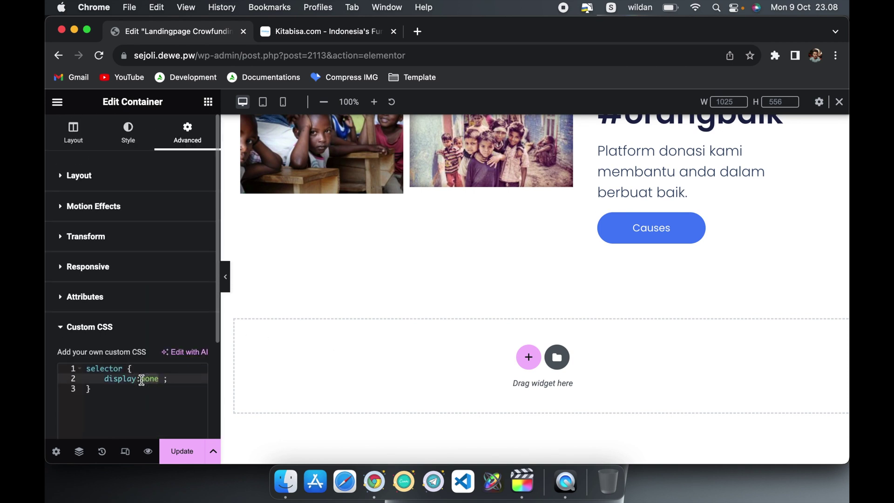
pyautogui.press('BackSpace')
pyautogui.scroll(-5, 389, 365)
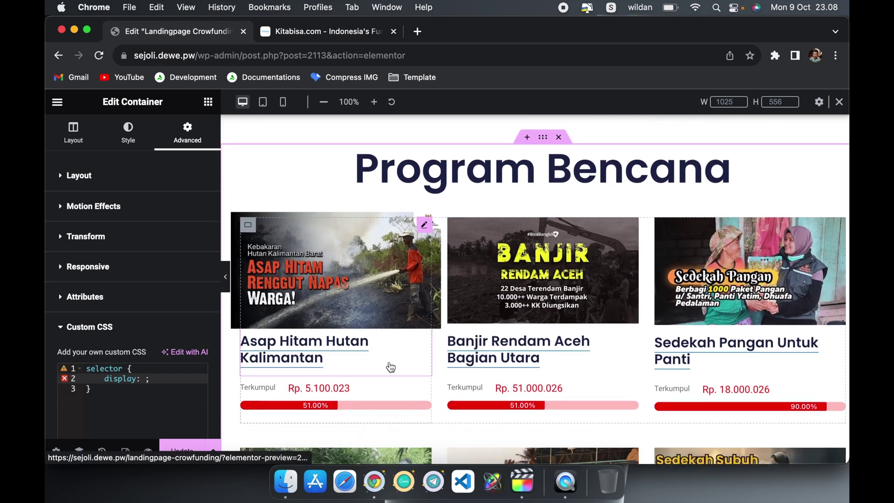
pyautogui.scroll(-1, 390, 367)
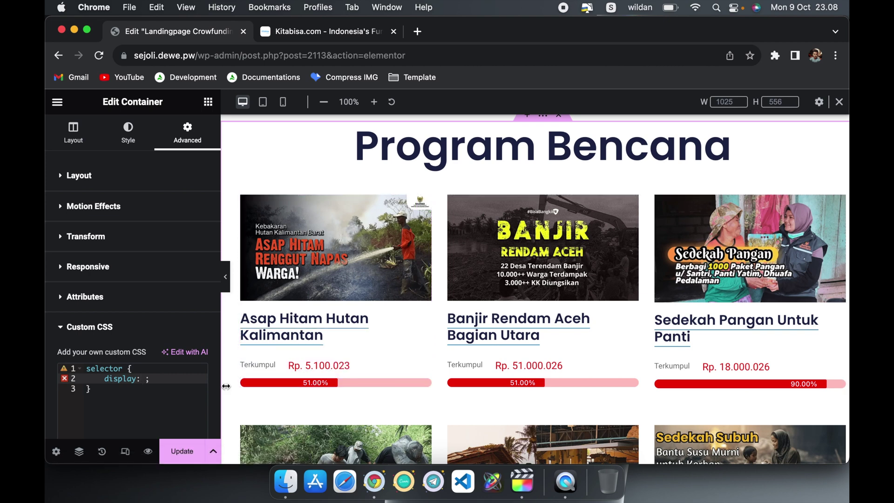
pyautogui.write('none')
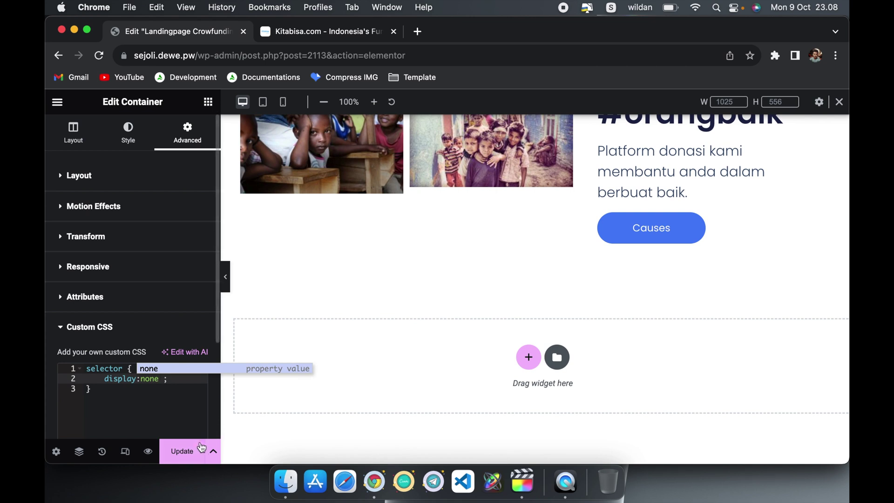
pyautogui.press('Escape')
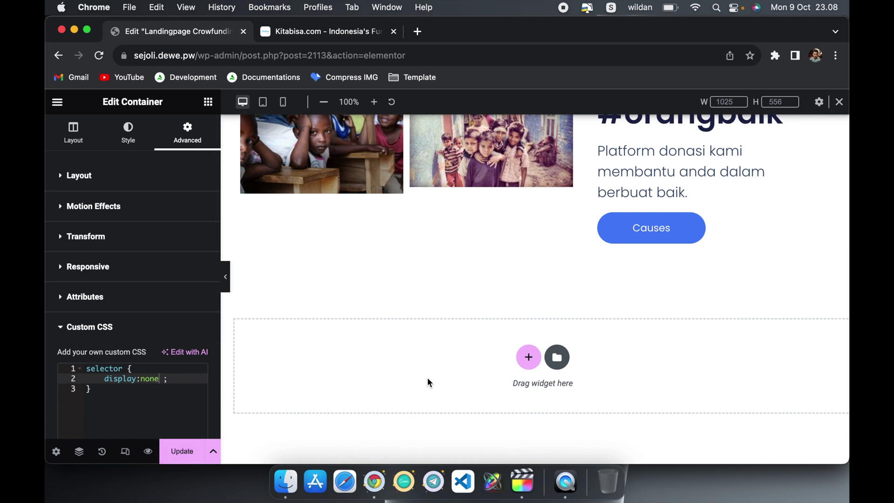
# Step: Add a new container with the single vertical column structure below the section with the Causes button
pyautogui.click(528, 358)
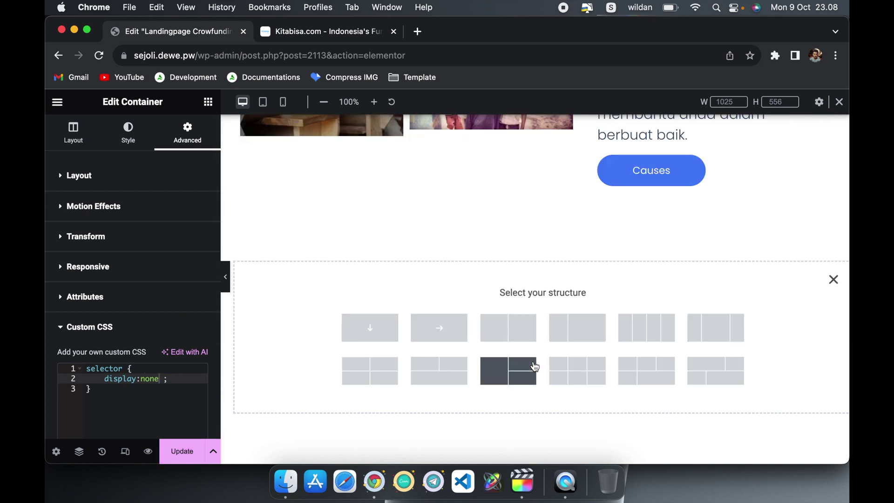
pyautogui.click(374, 328)
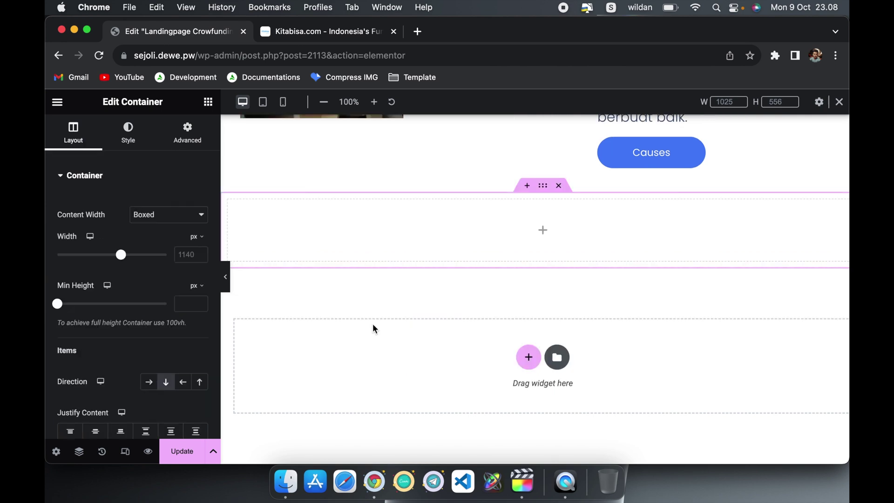
pyautogui.scroll(1, 373, 323)
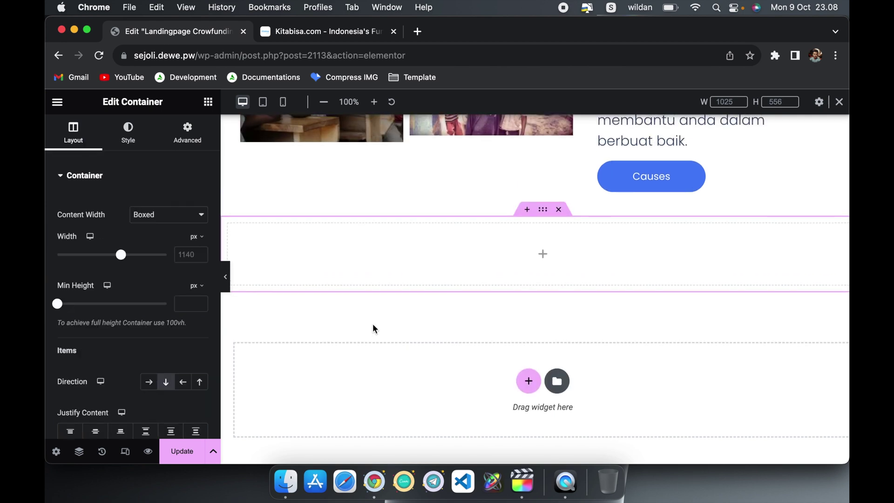
# Step: View the landing page in a new tab and go from its WordPress dashboard to the Sejoli Donasi Extra shortcodes list
pyautogui.click(57, 103)
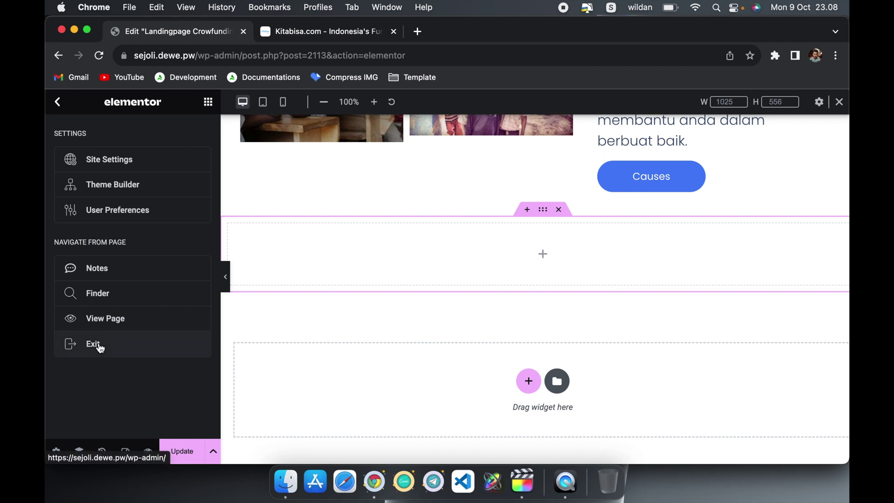
pyautogui.rightClick(126, 318)
pyautogui.click(159, 326)
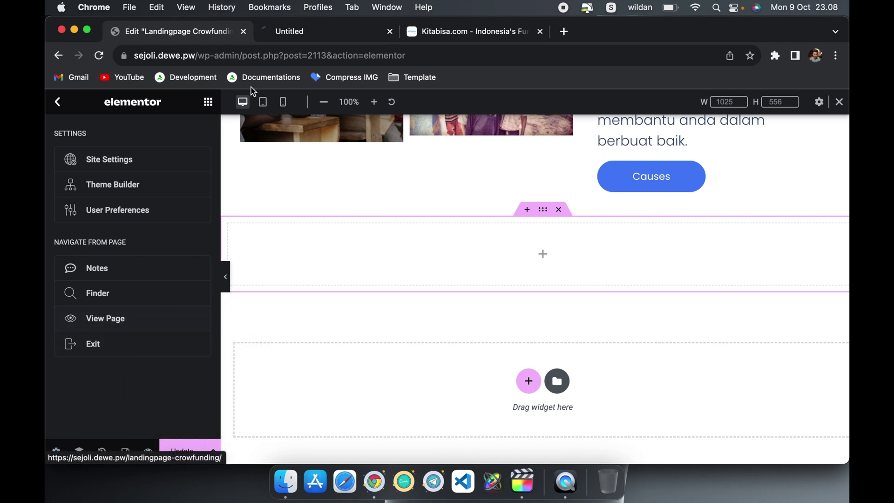
pyautogui.click(311, 36)
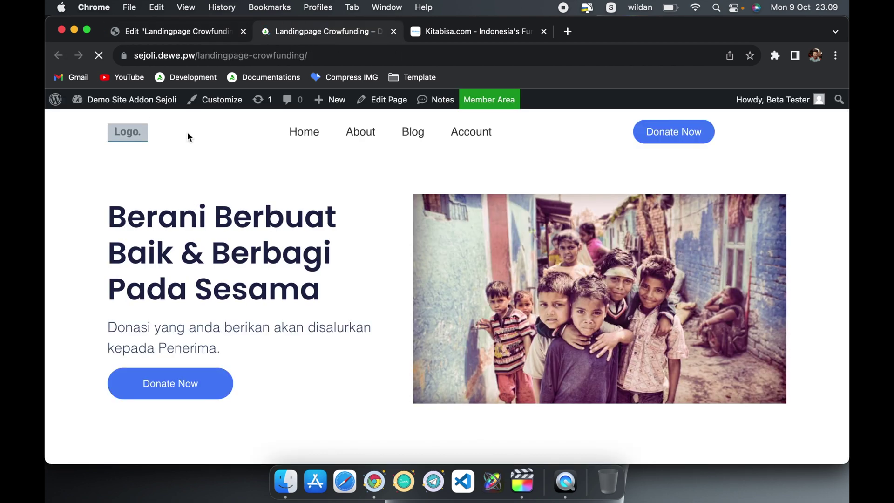
pyautogui.moveTo(112, 107)
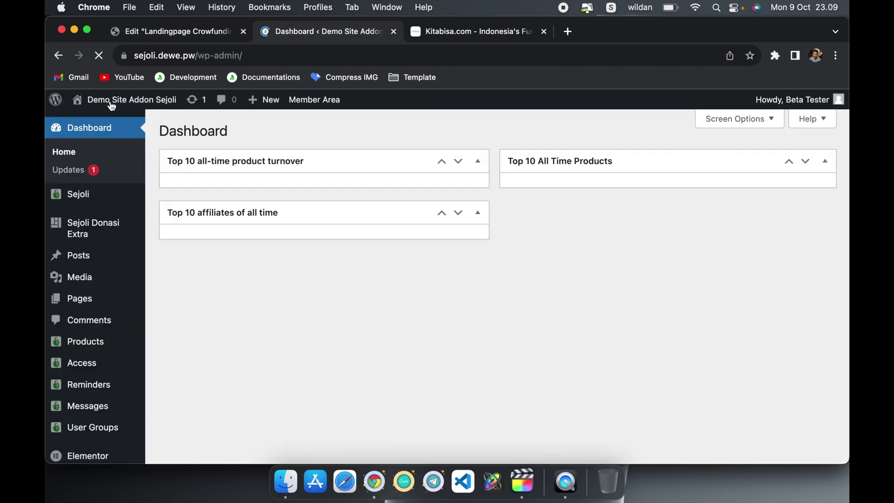
pyautogui.click(90, 228)
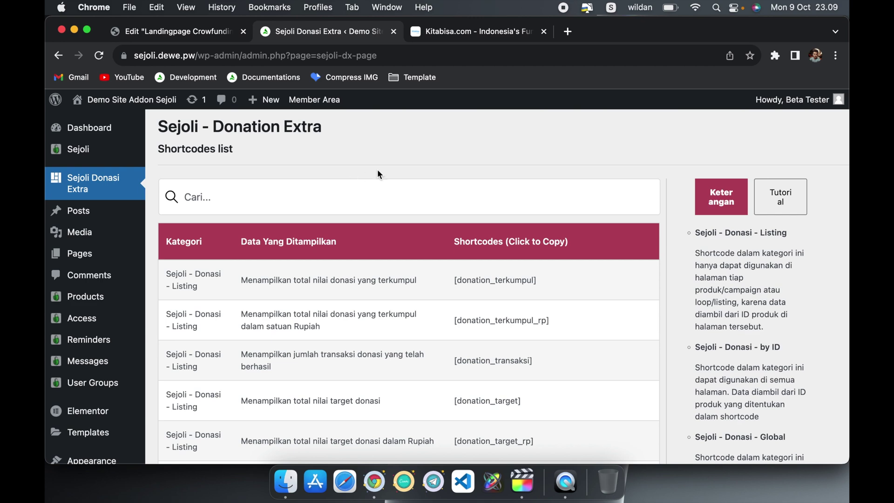
# Step: Switch back to the Elementor editor tab and toggle off the vertical column direction of the new empty container
pyautogui.click(217, 33)
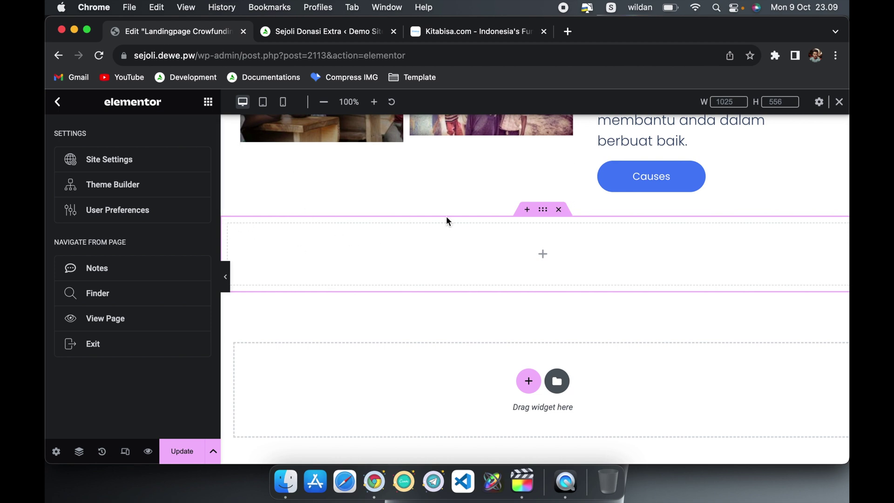
pyautogui.click(542, 211)
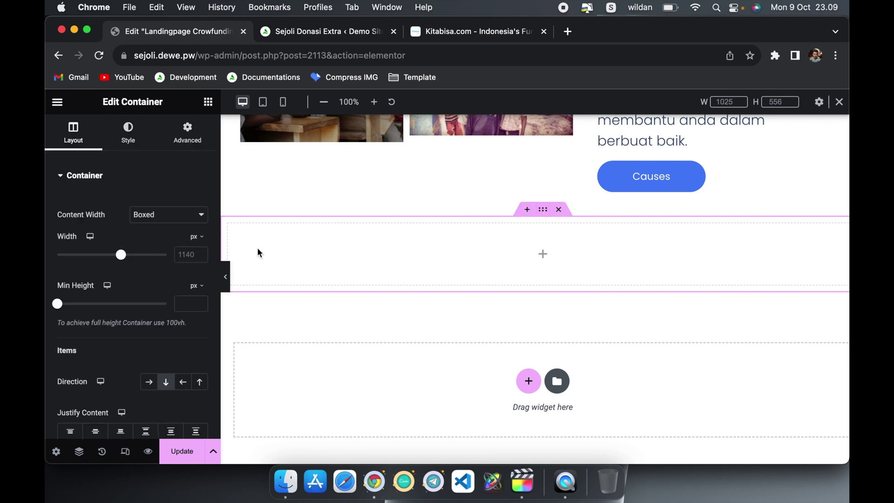
pyautogui.scroll(-3, 207, 275)
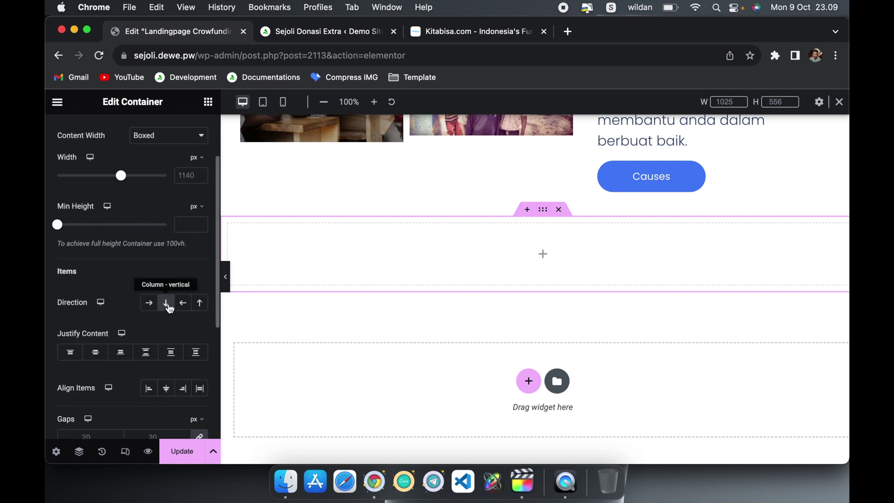
pyautogui.click(170, 310)
pyautogui.scroll(3, 174, 258)
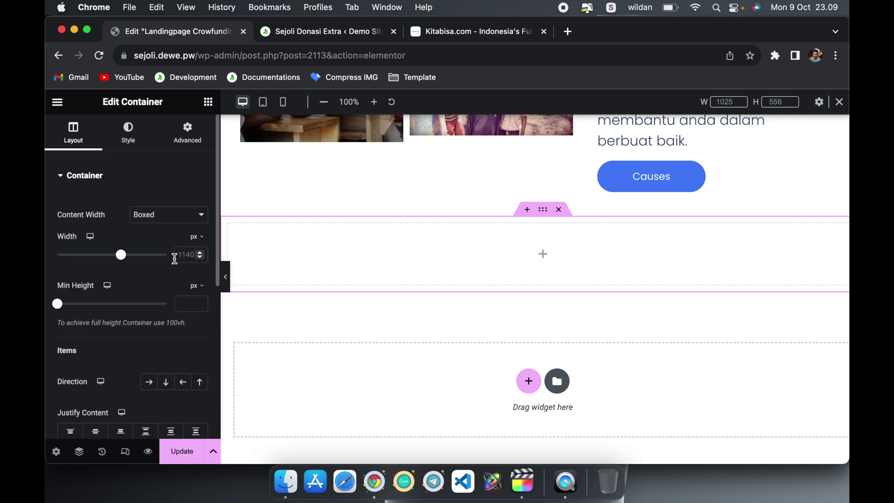
# Step: Insert a Heading widget in the empty container and align its text to the center
pyautogui.click(207, 106)
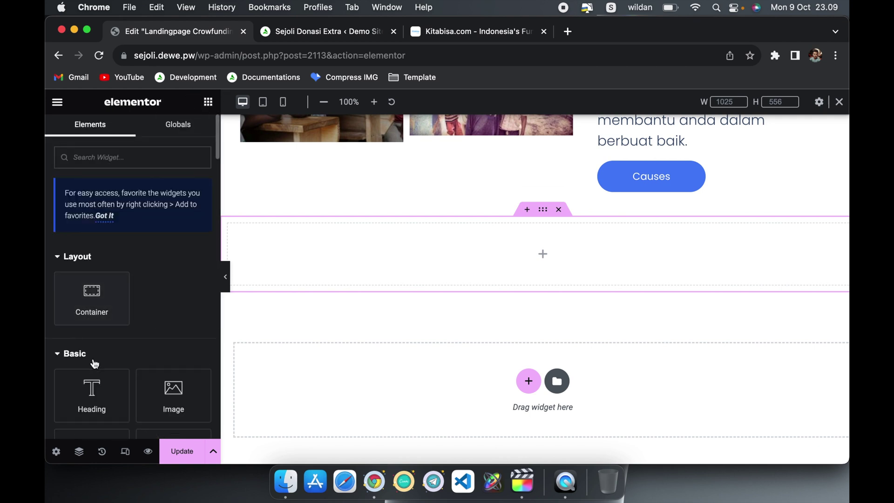
pyautogui.click(94, 386)
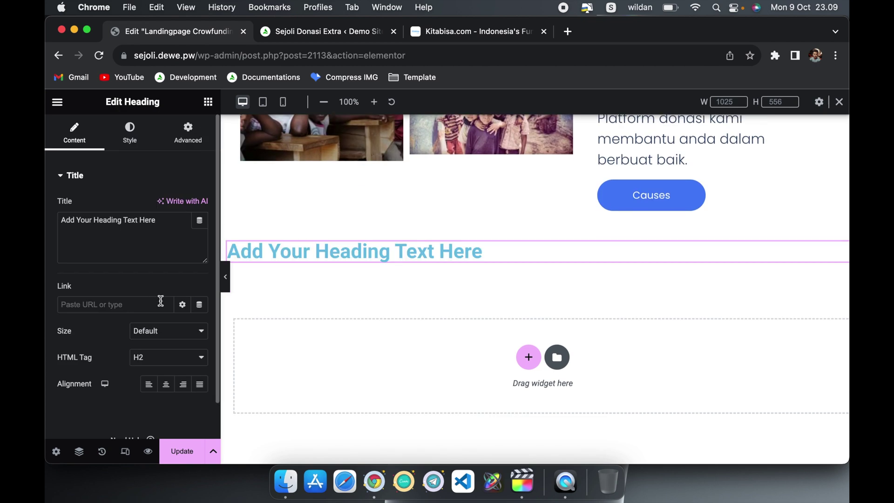
pyautogui.click(167, 391)
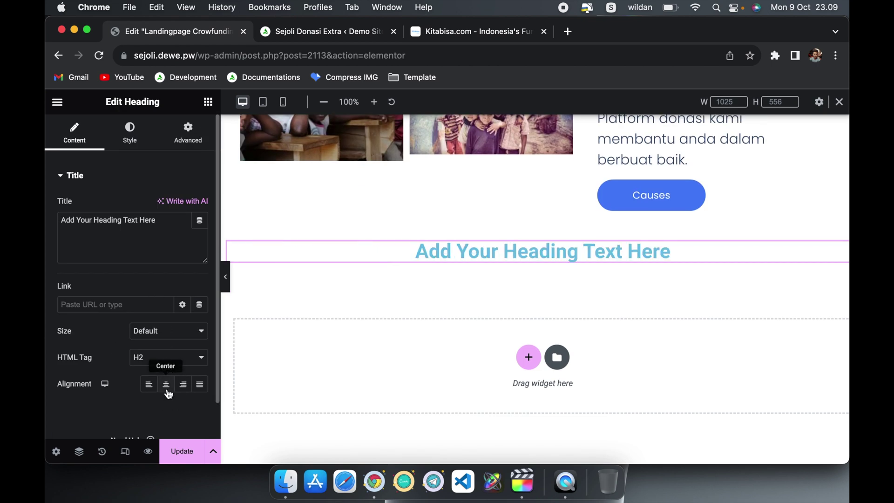
# Step: Try div as the heading's HTML tag and settle on H4
pyautogui.click(168, 356)
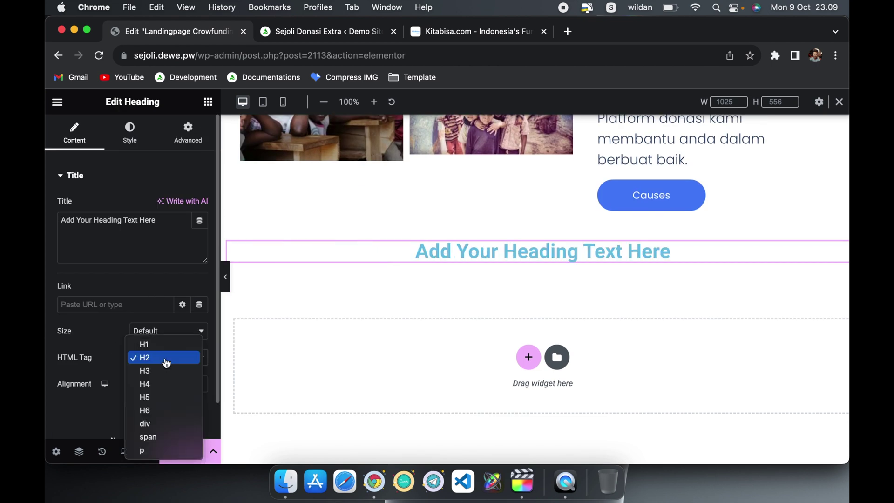
pyautogui.click(157, 425)
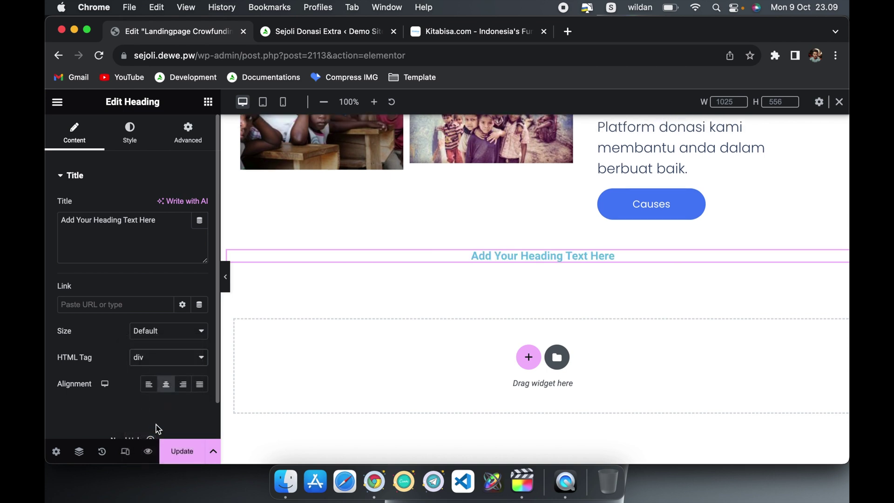
pyautogui.click(166, 358)
pyautogui.click(150, 314)
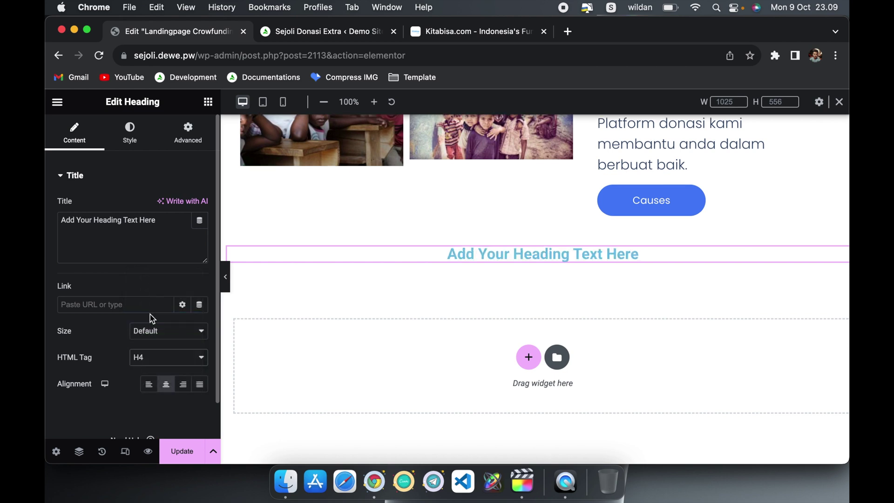
# Step: Replace the new heading's placeholder text with "Listing Cards - Grid"
pyautogui.tripleClick(167, 222)
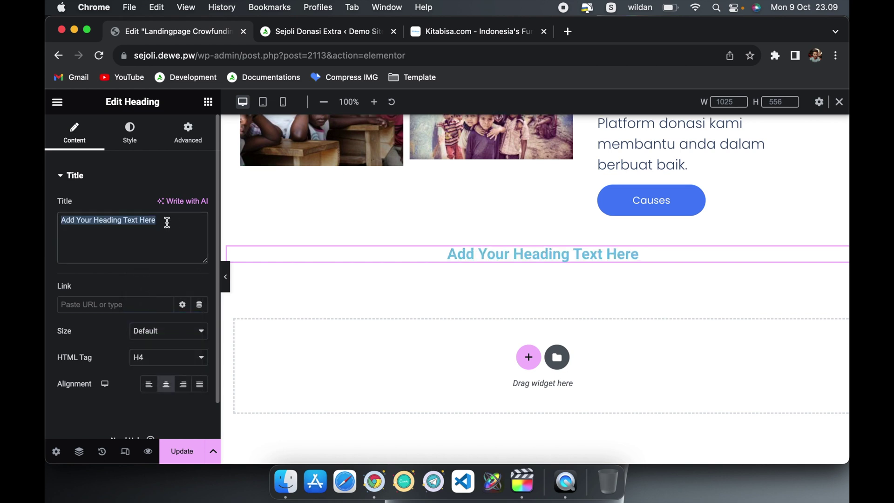
pyautogui.write('Listin')
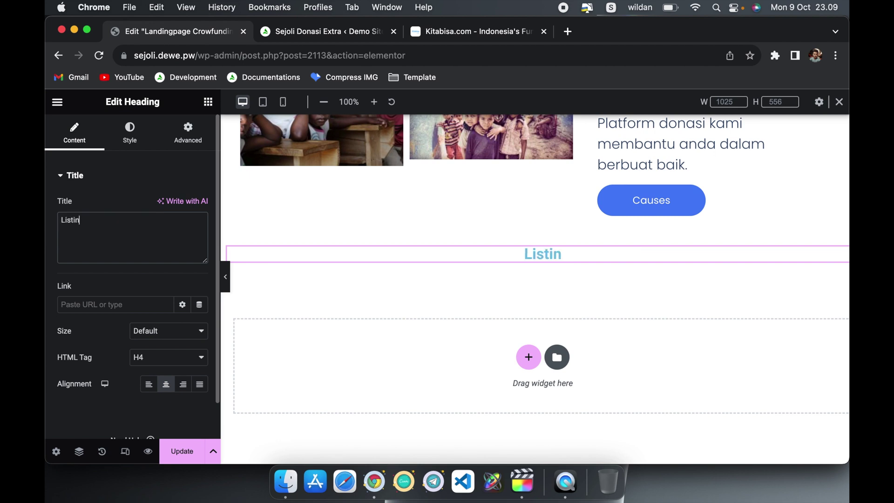
pyautogui.write('g Cards')
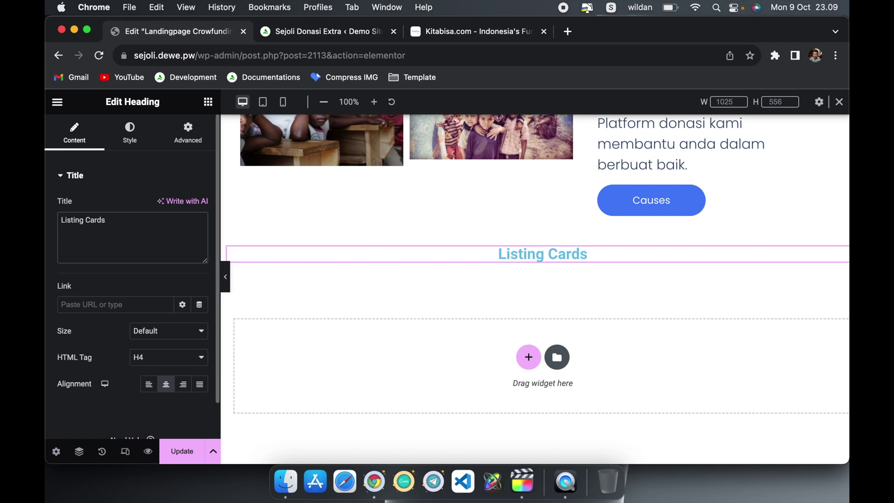
pyautogui.write('- Gr')
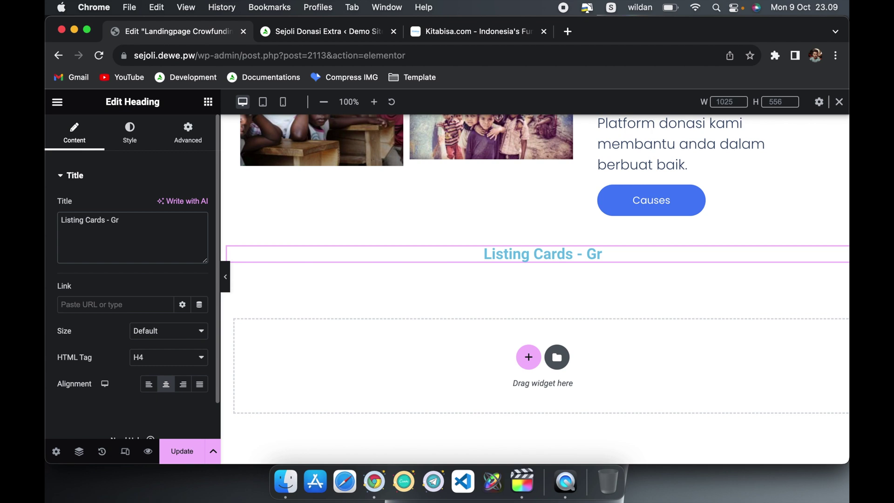
pyautogui.write('id')
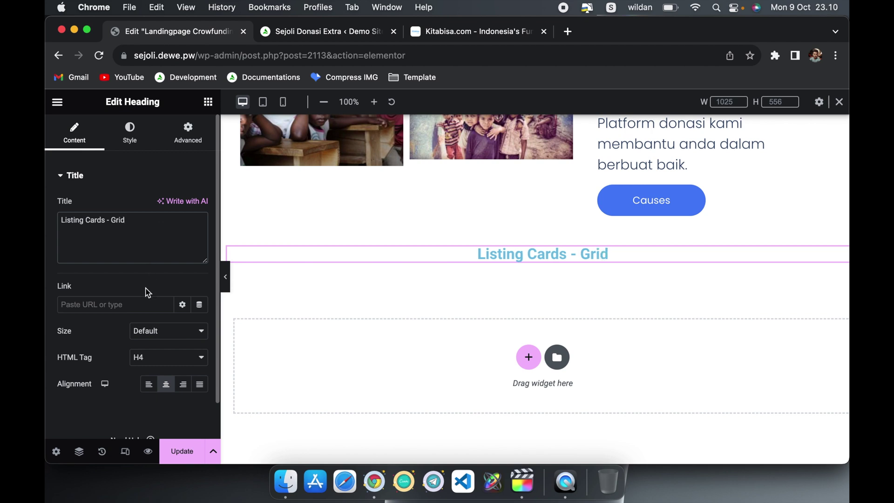
# Step: Set the Listing Cards - Grid heading's text color to hex 333
pyautogui.click(131, 134)
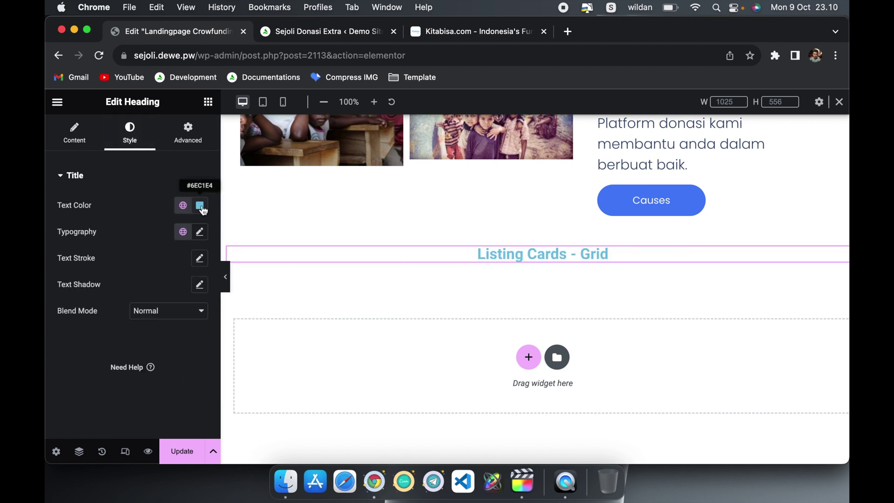
pyautogui.click(201, 206)
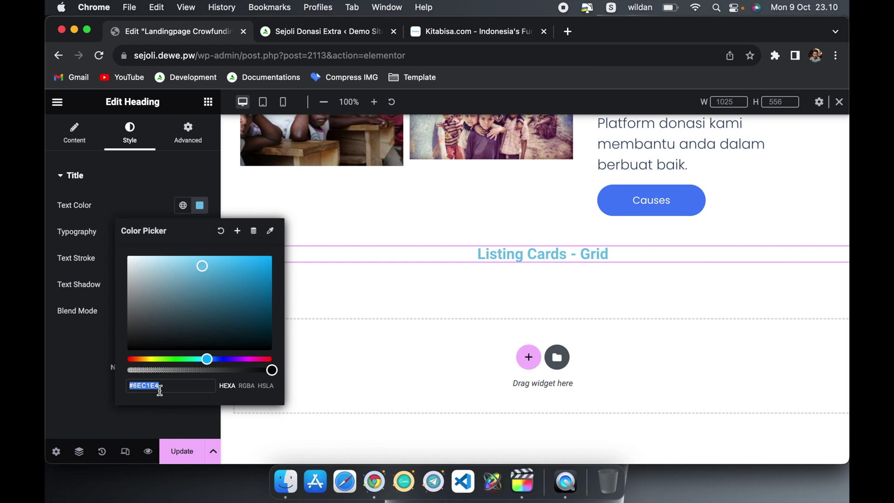
pyautogui.write('333')
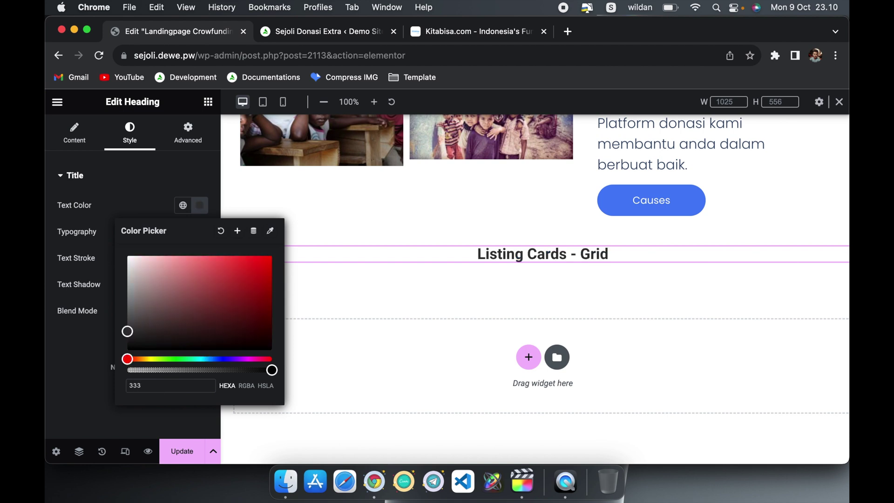
pyautogui.click(85, 367)
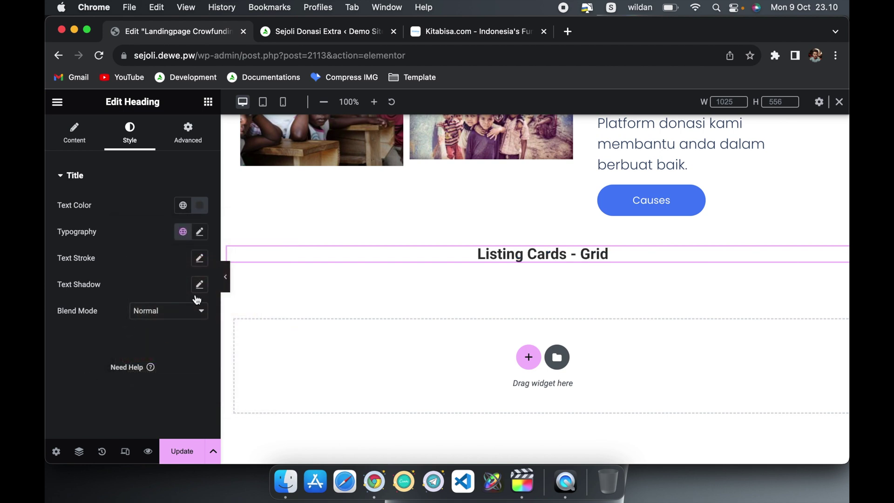
# Step: Set the heading's typography to a 38 px size and 500 (Medium) weight
pyautogui.click(199, 231)
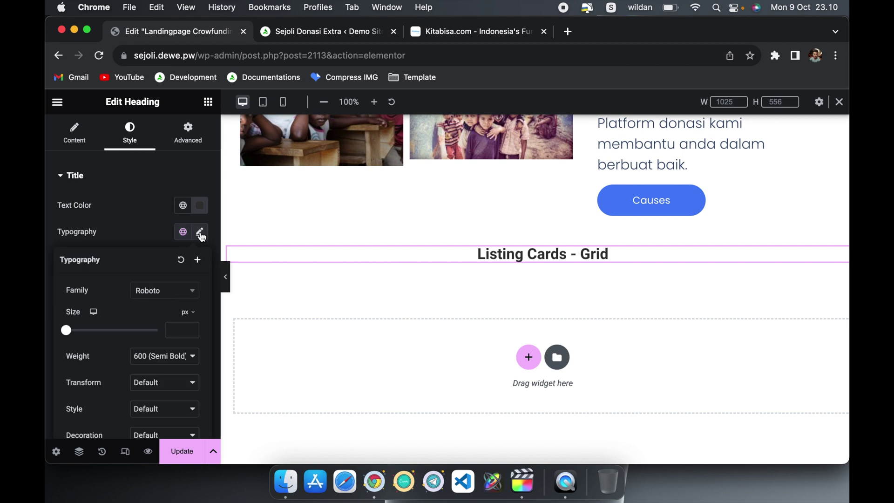
pyautogui.click(171, 332)
pyautogui.write('38')
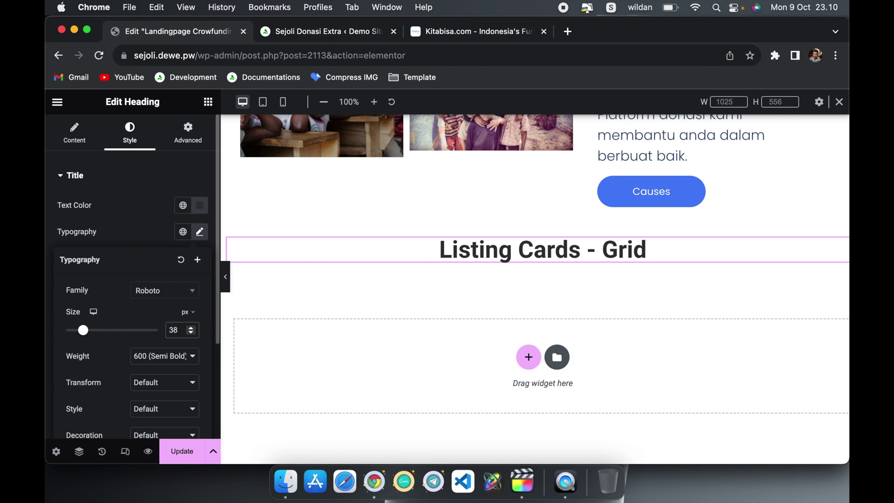
pyautogui.click(189, 358)
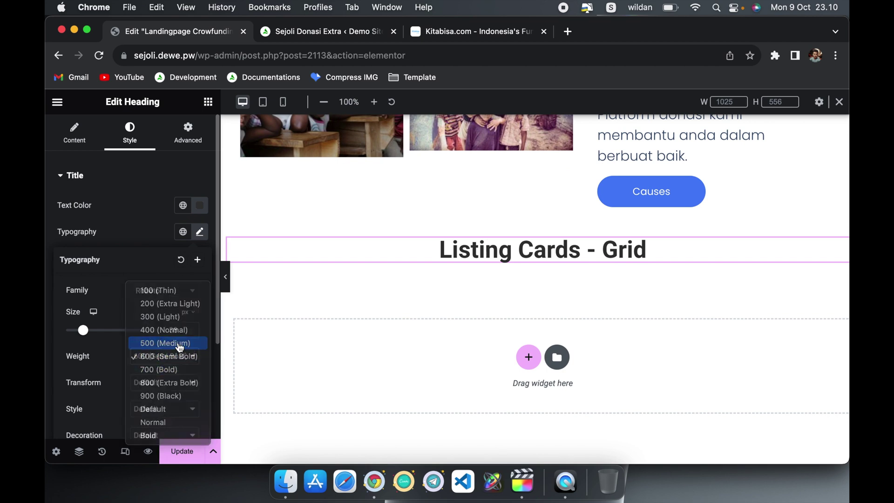
pyautogui.click(181, 347)
pyautogui.click(149, 220)
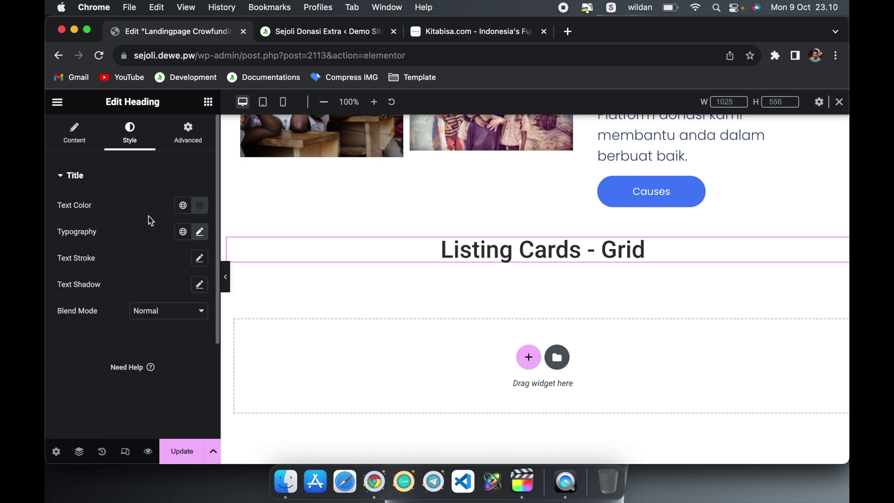
# Step: Add an inner container below the Listing Cards - Grid heading and set its content width to Full Width
pyautogui.moveTo(236, 244)
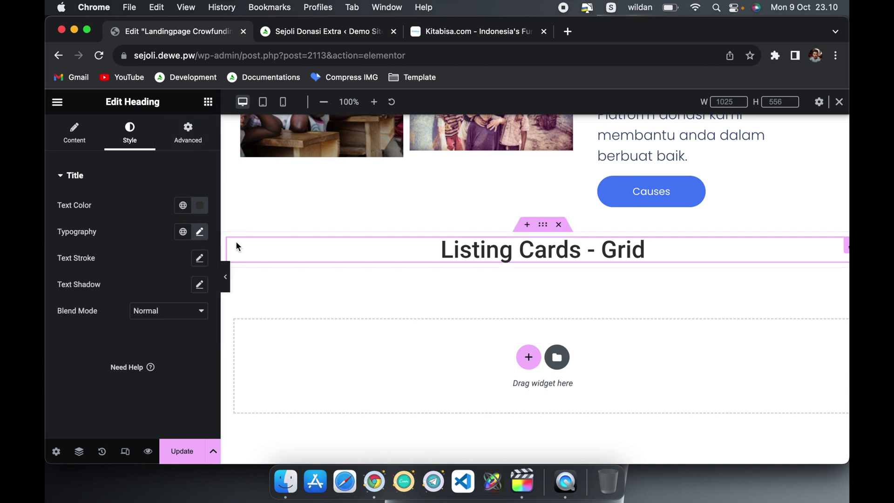
pyautogui.click(544, 227)
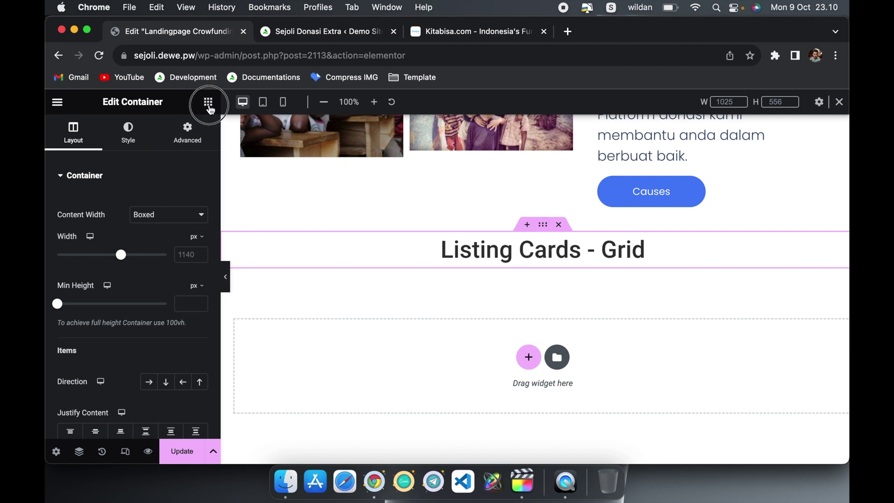
pyautogui.click(207, 103)
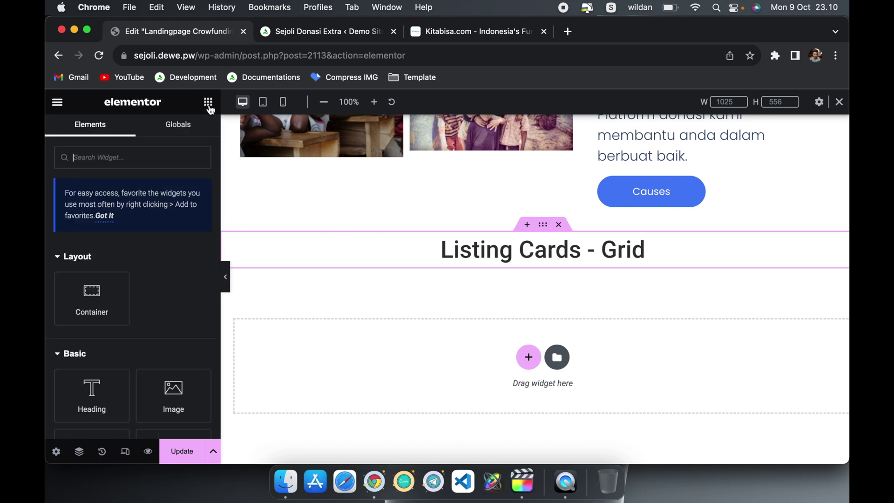
pyautogui.click(92, 286)
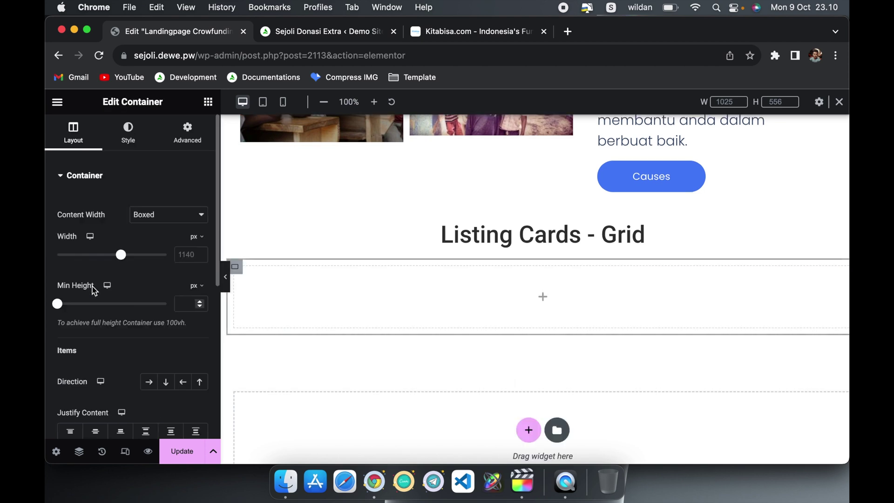
pyautogui.click(168, 216)
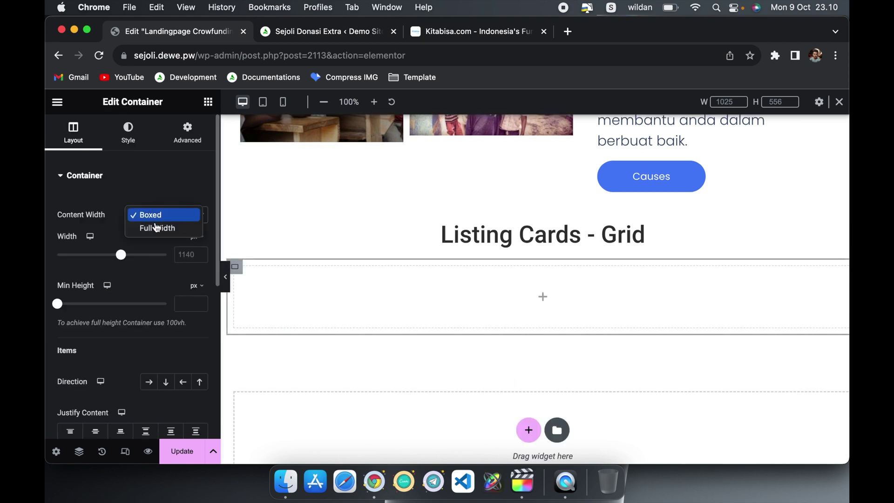
pyautogui.click(158, 230)
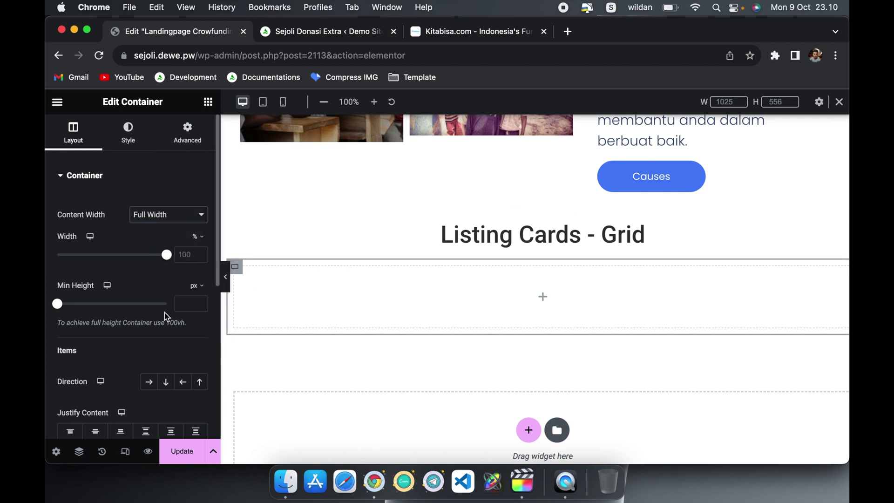
# Step: Lay out the inner container's items in a horizontal row, justified to the start and aligned to the center
pyautogui.scroll(-3, 165, 313)
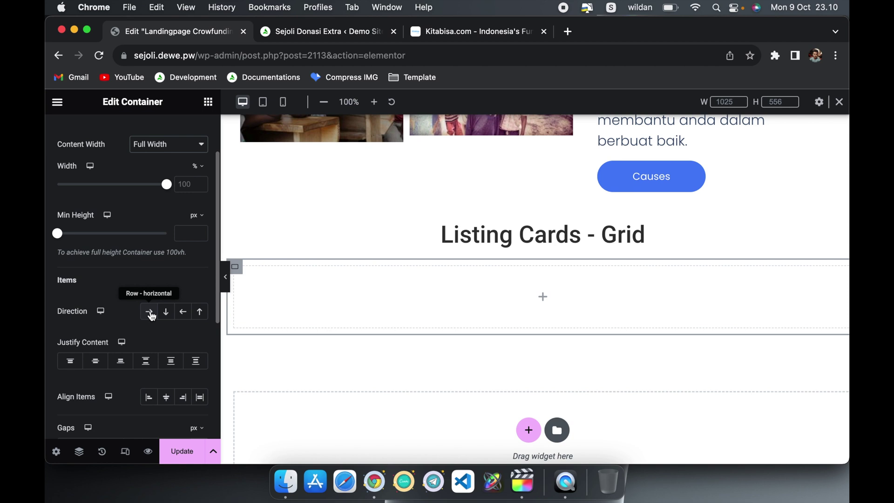
pyautogui.click(150, 313)
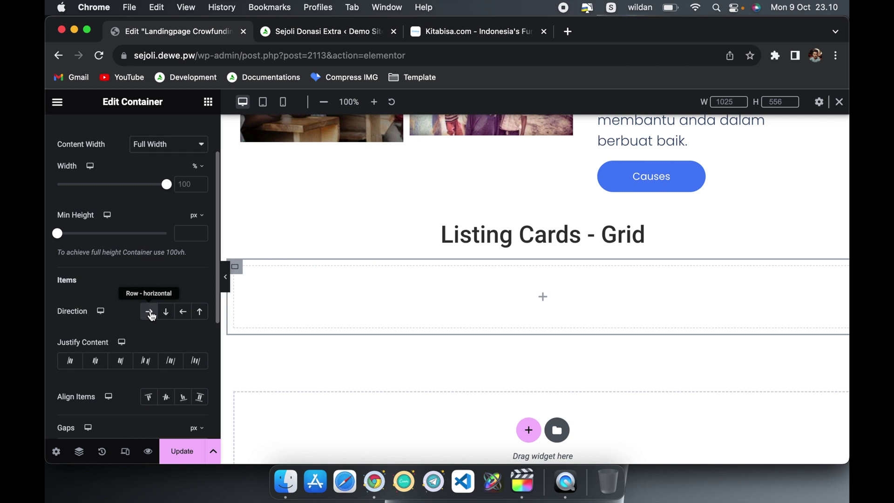
pyautogui.click(70, 363)
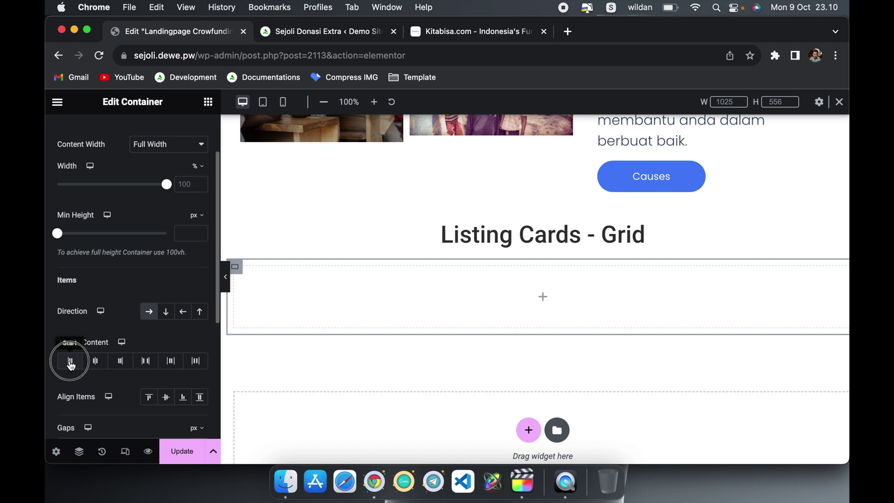
pyautogui.click(166, 398)
pyautogui.scroll(-3, 167, 401)
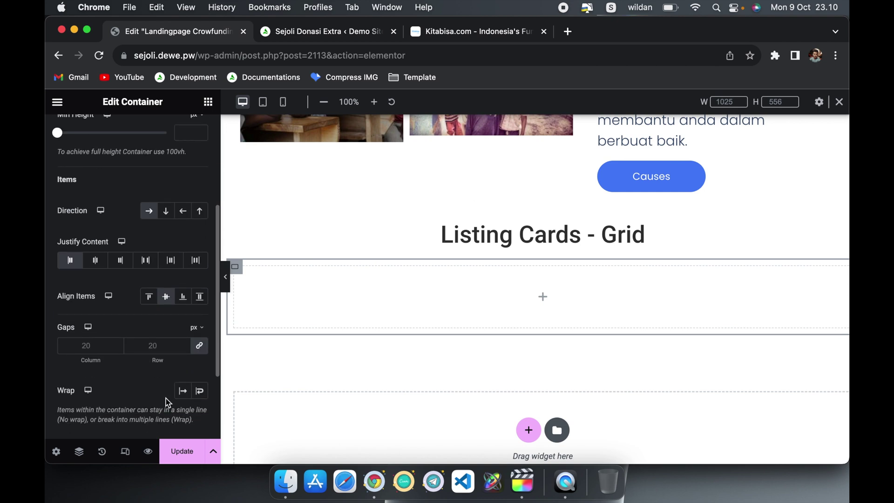
pyautogui.scroll(4, 168, 402)
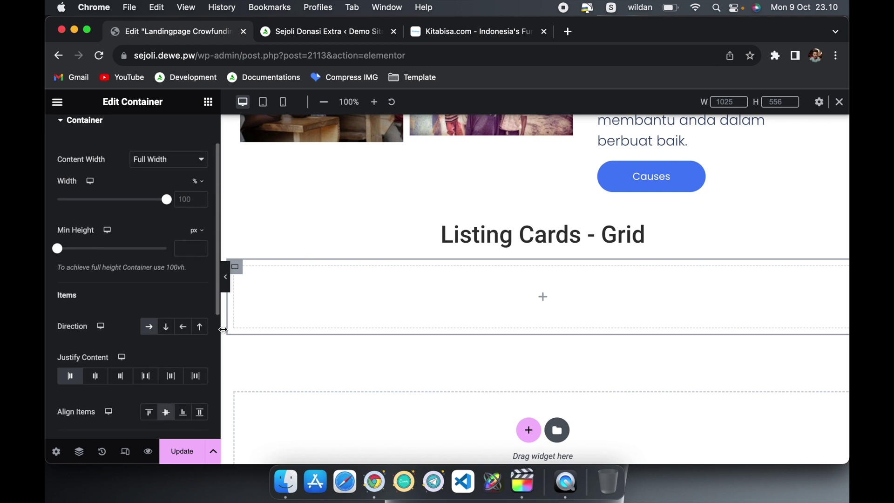
# Step: Nest another container inside the row container, with Full Width content and a width of 33%
pyautogui.click(207, 107)
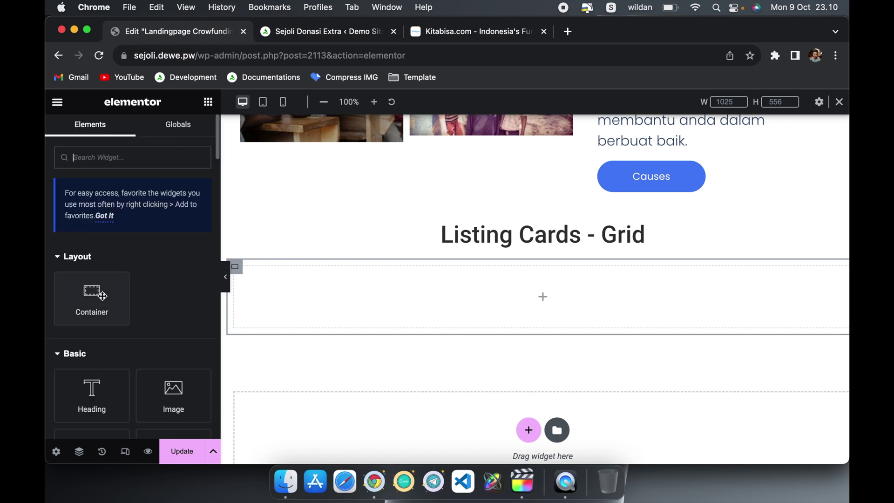
pyautogui.click(103, 300)
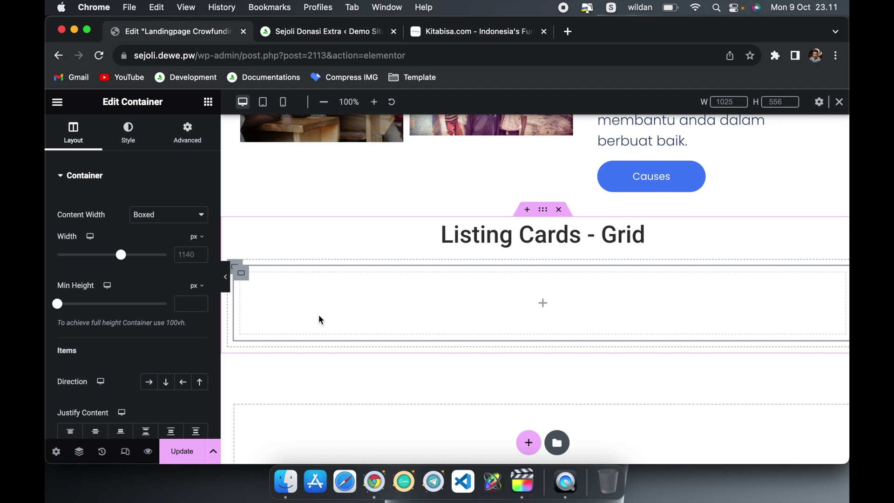
pyautogui.click(242, 277)
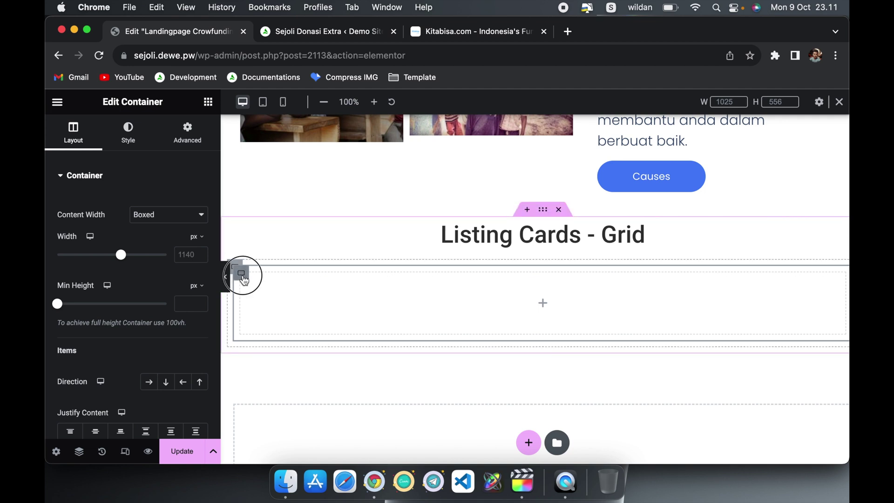
pyautogui.click(199, 215)
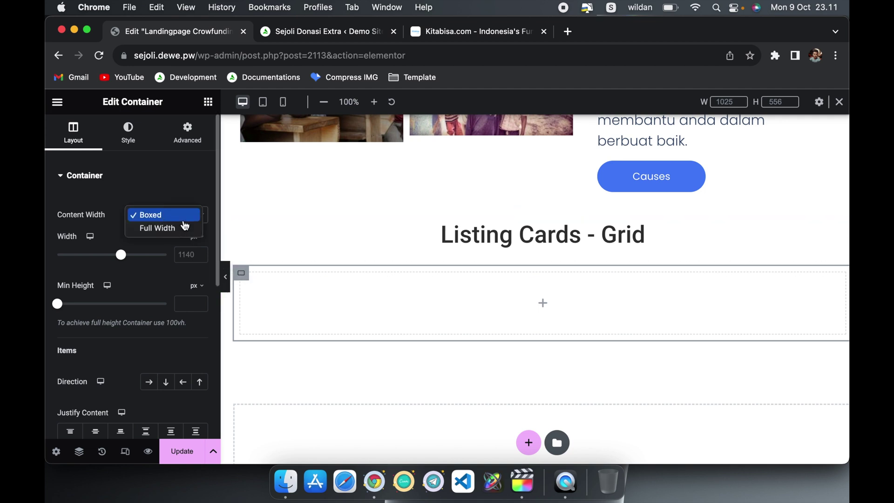
pyautogui.click(155, 228)
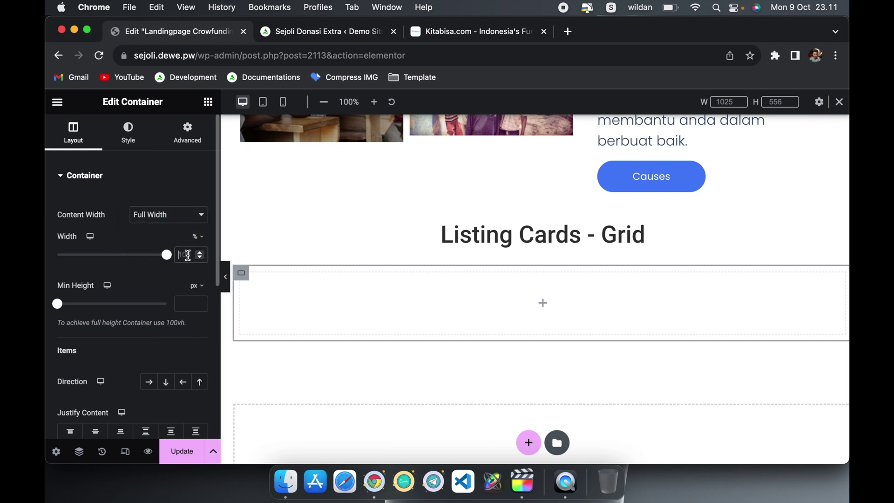
pyautogui.doubleClick(188, 255)
pyautogui.write('33')
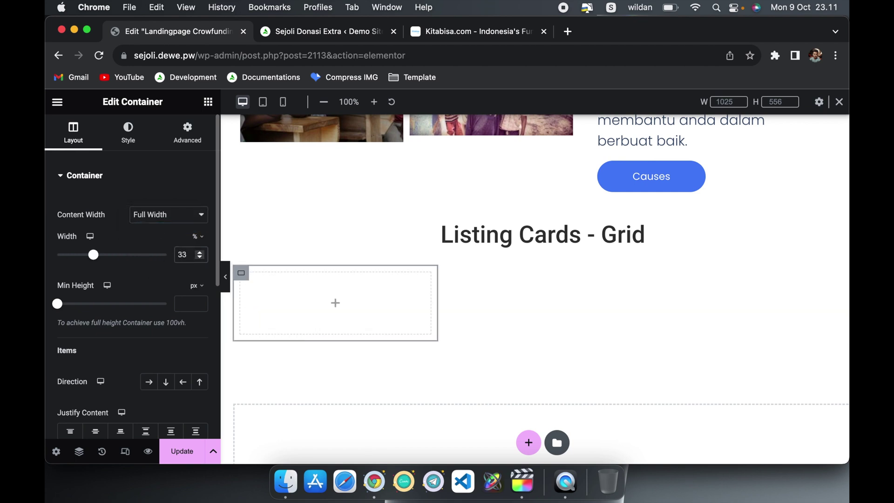
# Step: Set the 33% wide nested container's item direction to vertical column
pyautogui.click(242, 277)
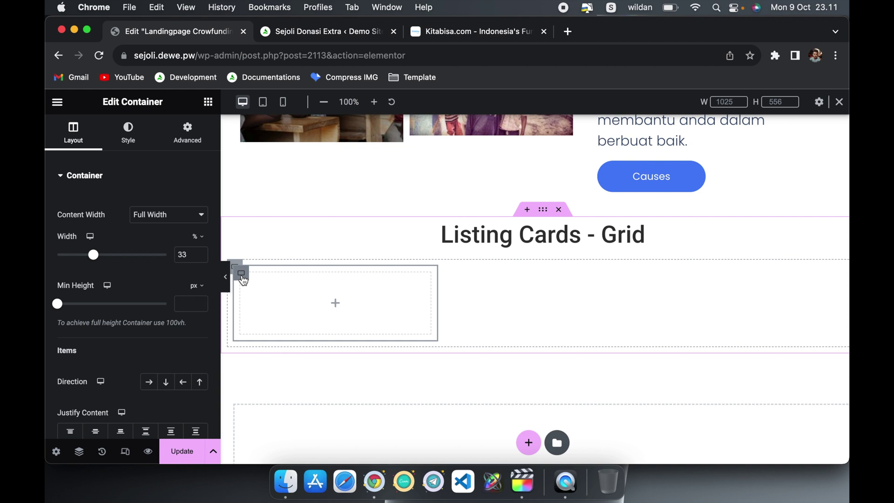
pyautogui.click(208, 102)
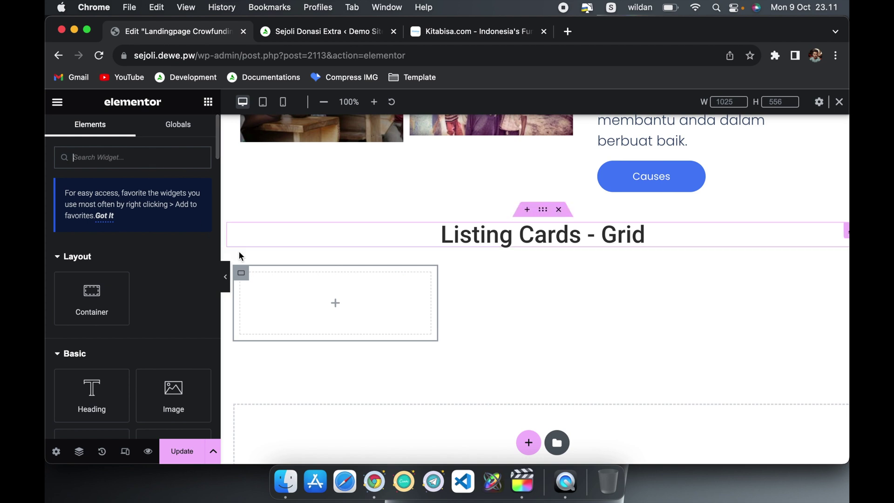
pyautogui.click(243, 280)
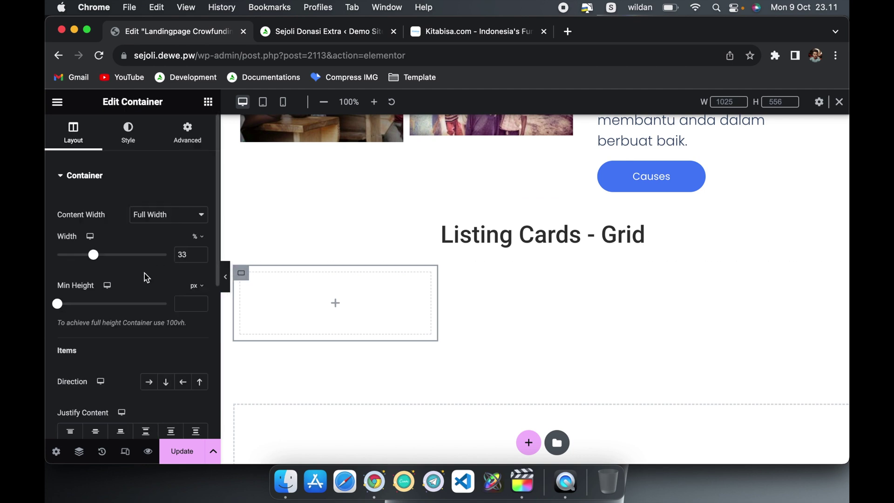
pyautogui.scroll(-3, 166, 292)
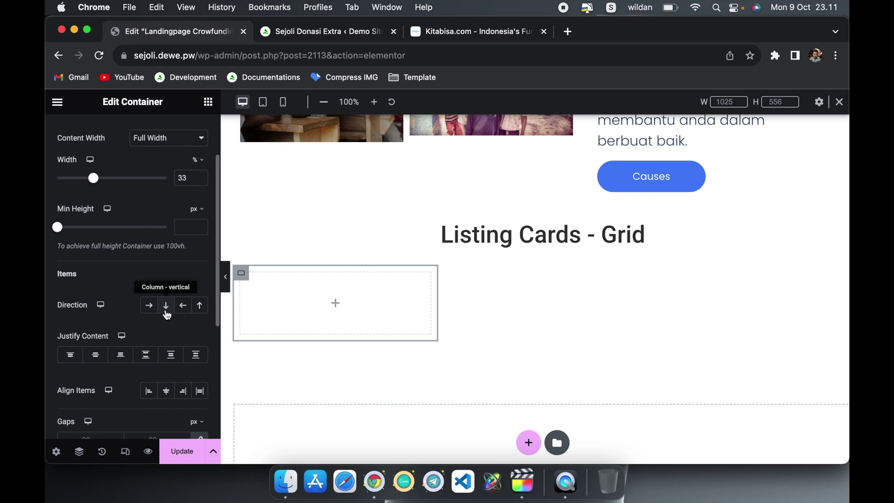
pyautogui.click(167, 313)
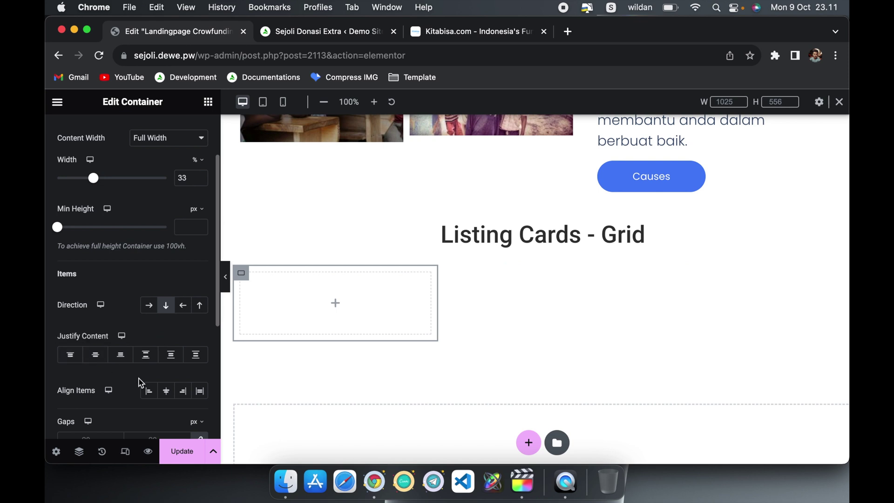
# Step: Add an Image widget to the empty 33% wide column container below the Listing Cards - Grid heading
pyautogui.scroll(-3, 139, 379)
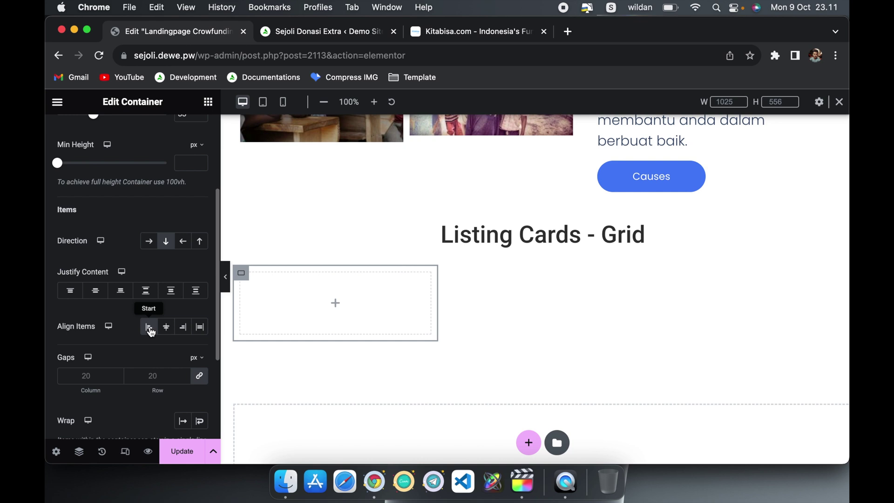
pyautogui.scroll(5, 150, 330)
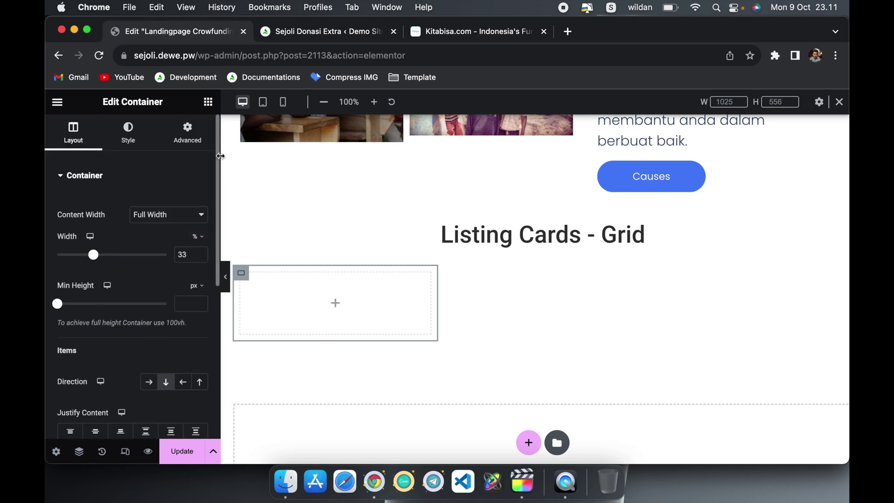
pyautogui.click(208, 103)
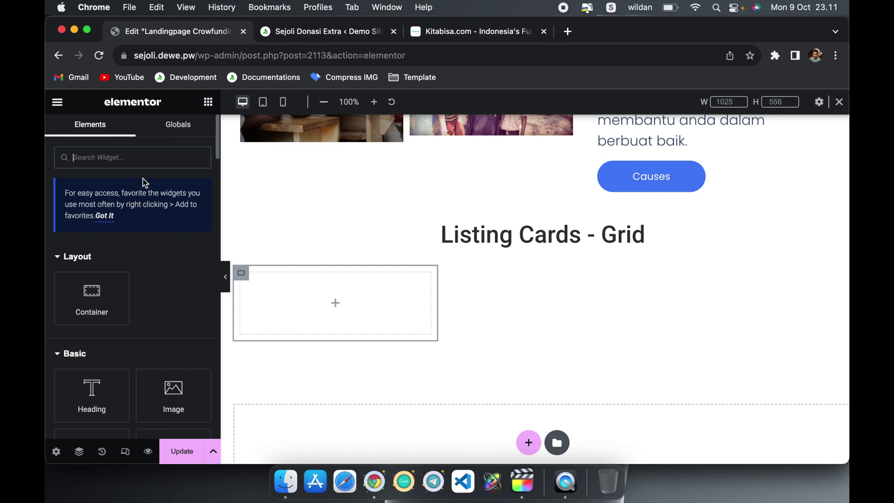
pyautogui.click(153, 160)
pyautogui.write('ima')
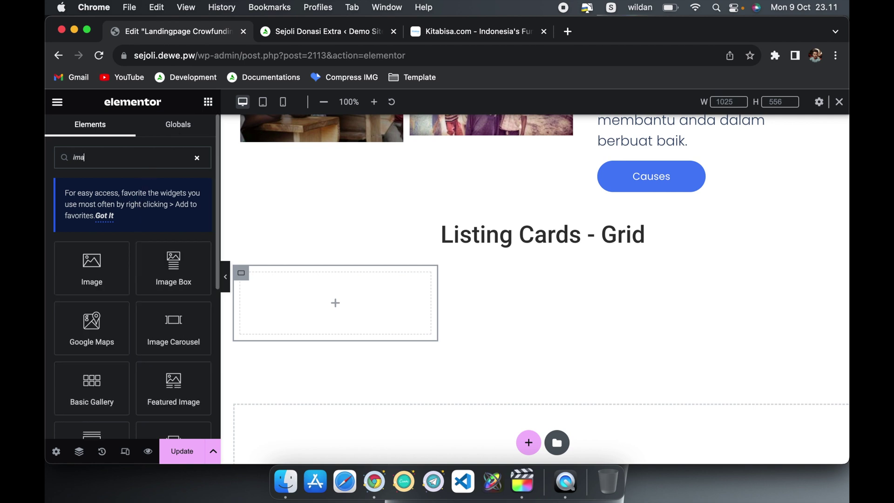
pyautogui.click(92, 276)
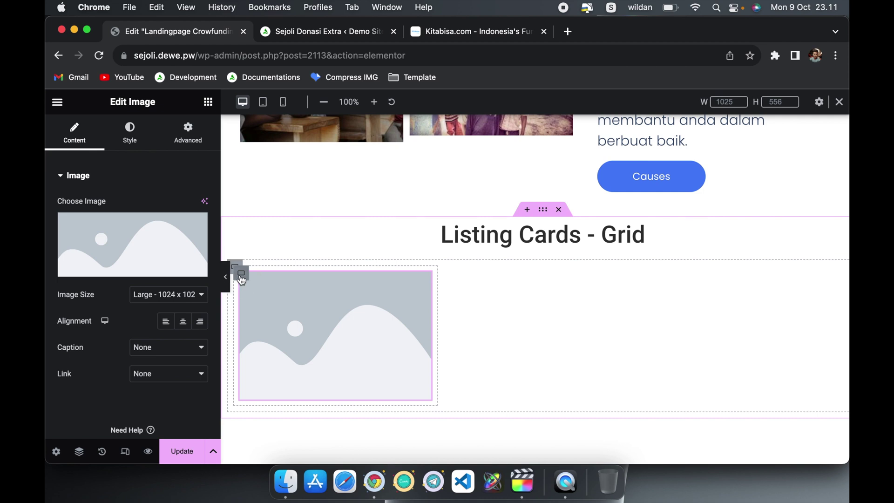
# Step: Set the padding of the column container around the image to 0 px on all sides
pyautogui.click(241, 279)
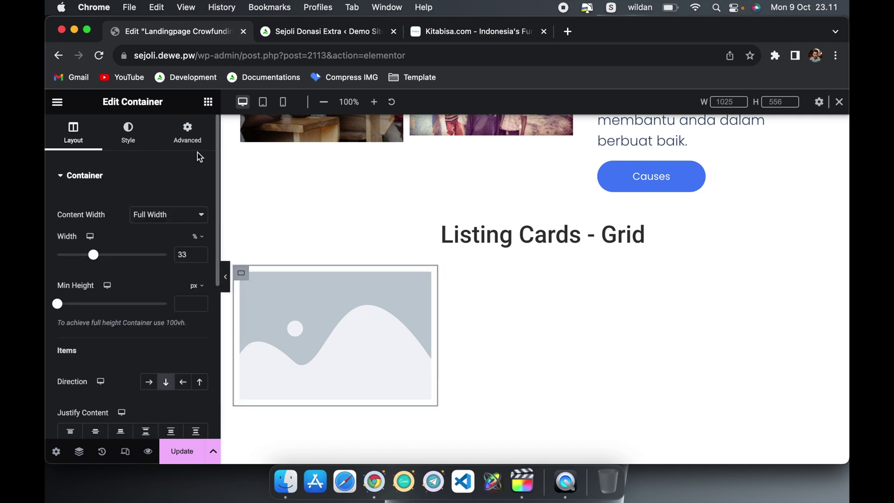
pyautogui.click(186, 139)
pyautogui.click(69, 272)
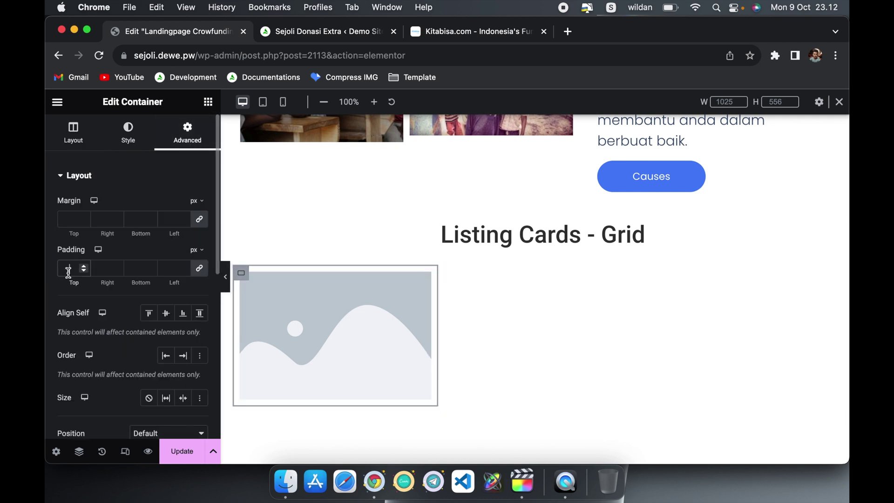
pyautogui.write('0')
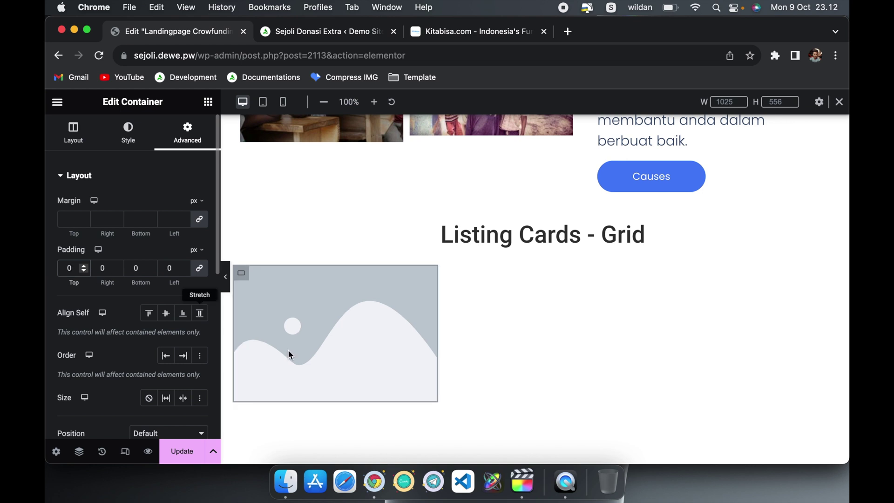
# Step: Add a Heading widget below the image in the same column container and set its HTML tag to span
pyautogui.click(242, 276)
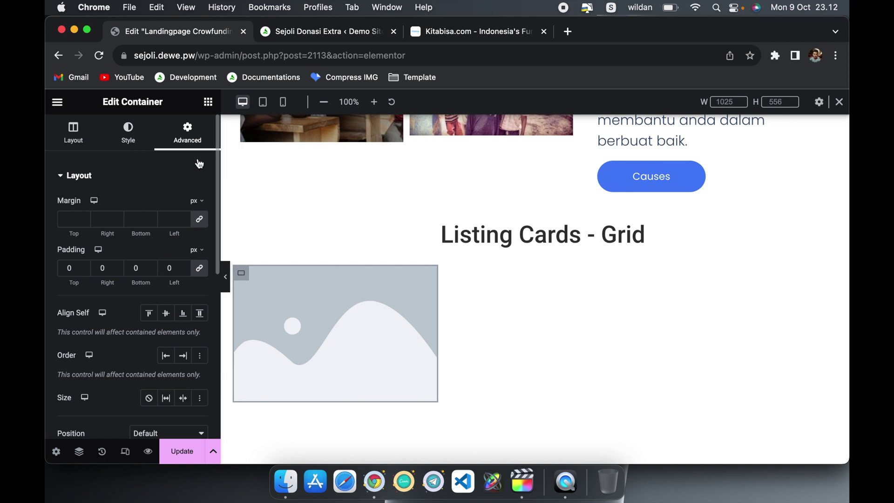
pyautogui.click(209, 103)
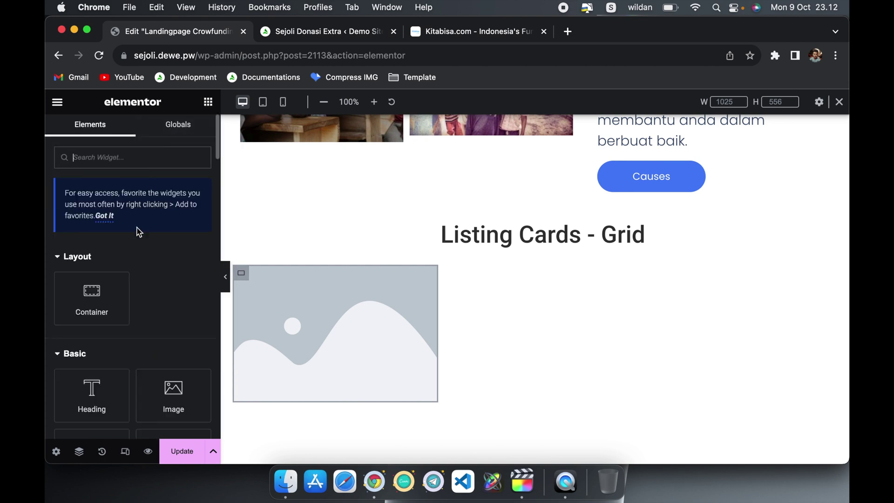
pyautogui.click(81, 400)
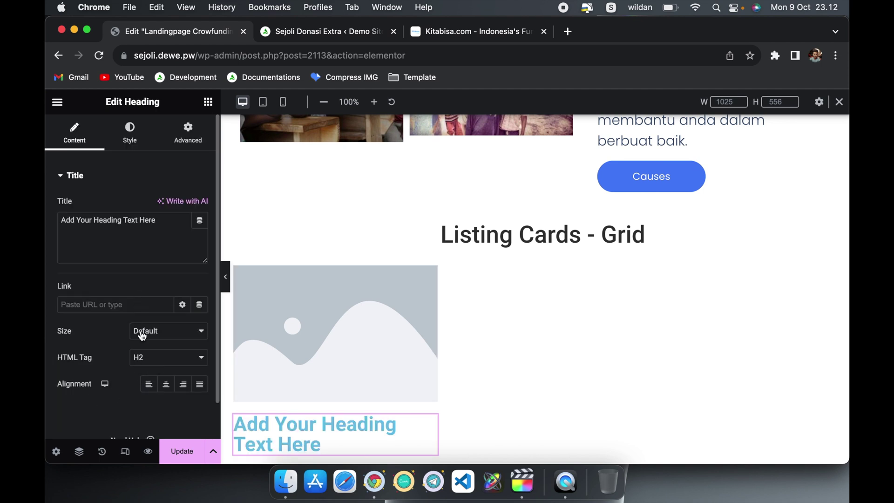
pyautogui.click(152, 359)
pyautogui.click(147, 437)
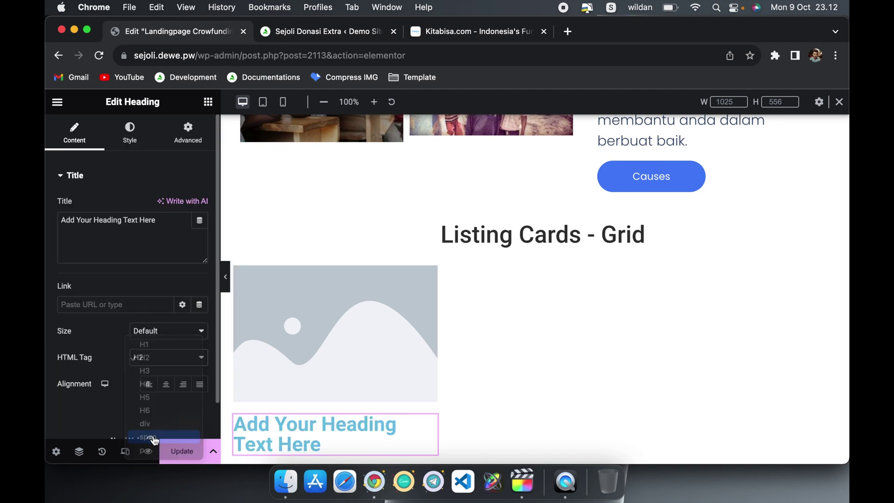
# Step: Replace the placeholder title of the new heading with "Bencana Alam"
pyautogui.click(166, 225)
pyautogui.moveTo(68, 217); pyautogui.dragTo(63, 219)
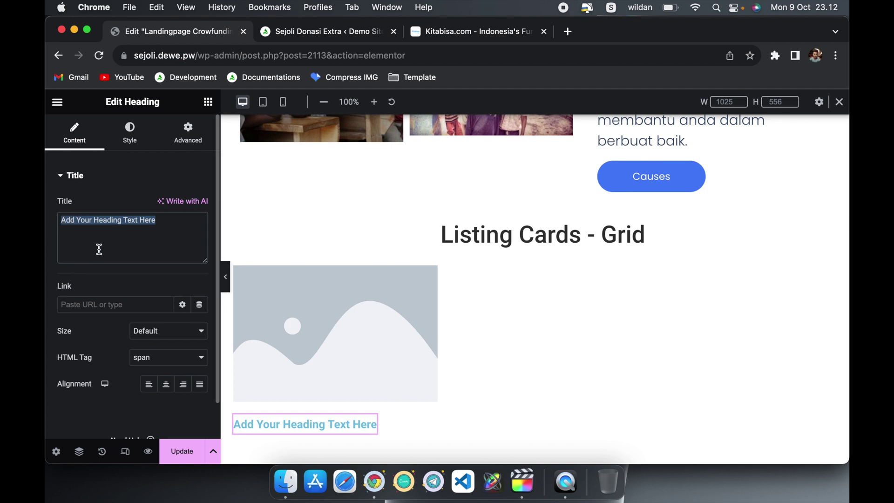
pyautogui.write('Bencana ')
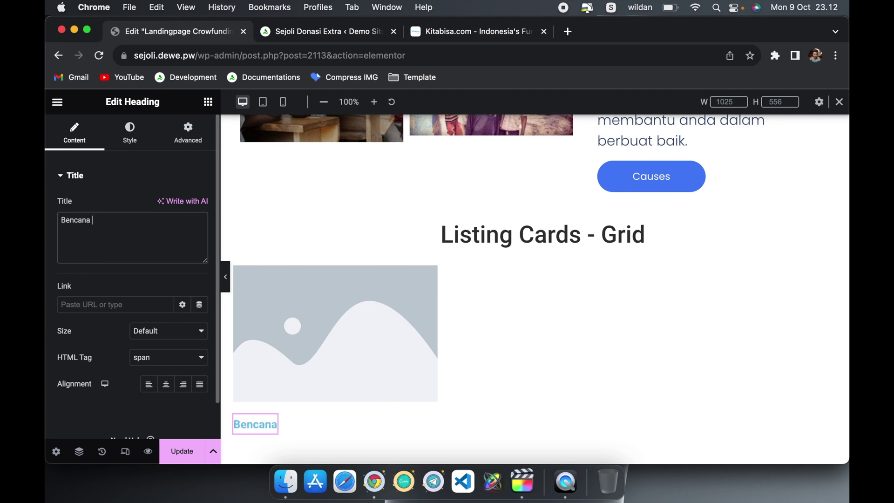
pyautogui.write('Alam')
pyautogui.press('BackSpace')
pyautogui.write('m')
# Step: Set the text color of the Bencana Alam heading to hex 333
pyautogui.click(130, 134)
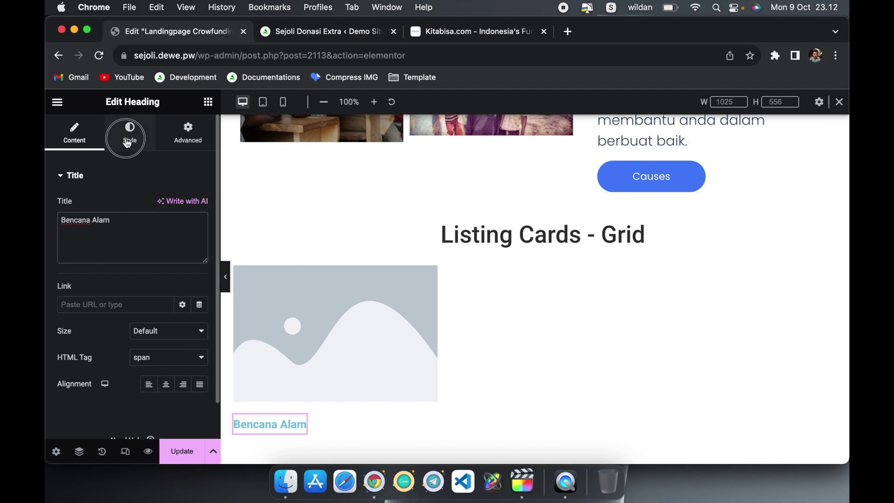
pyautogui.click(199, 205)
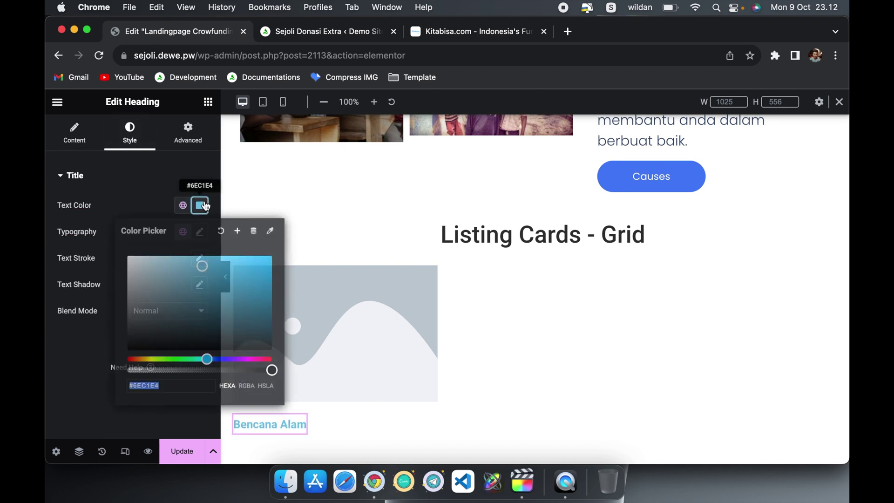
pyautogui.write('3333')
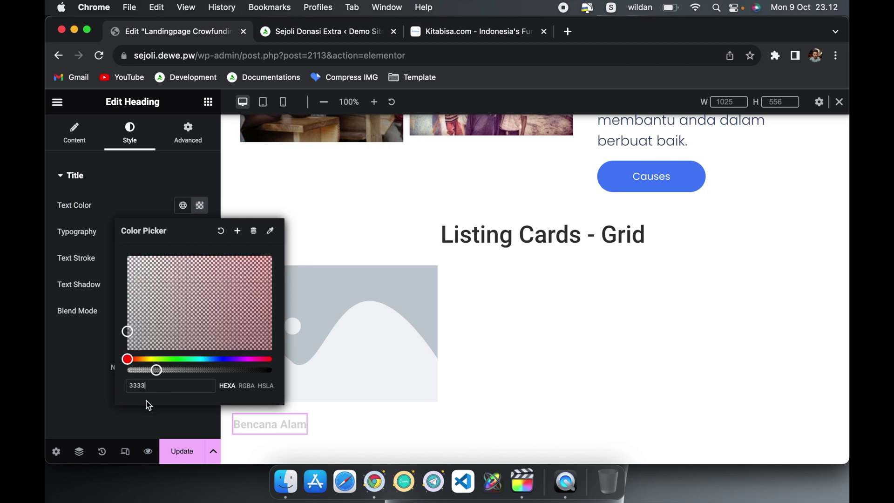
pyautogui.click(149, 409)
pyautogui.click(199, 205)
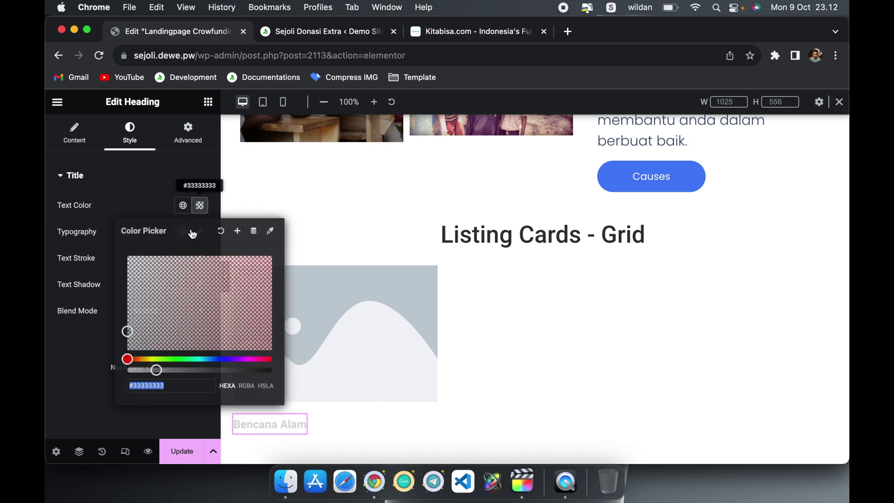
pyautogui.write('333333')
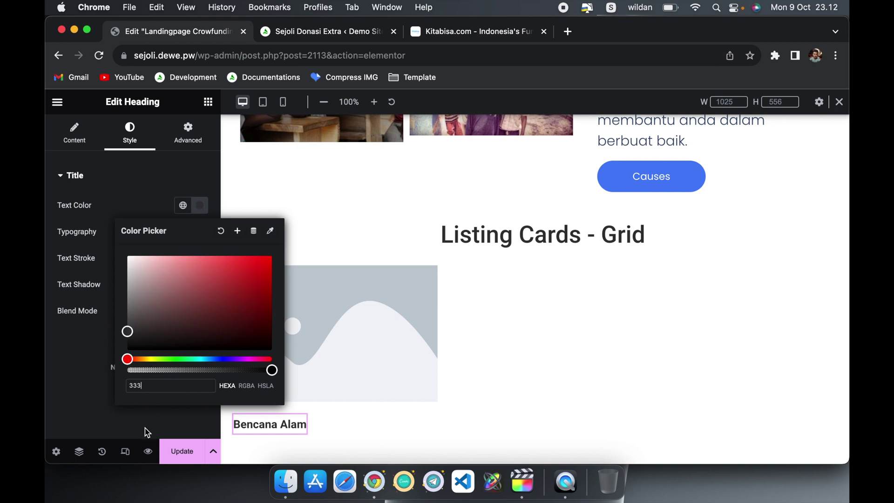
pyautogui.click(145, 430)
# Step: Change the typography weight of the Bencana Alam heading to 500 (Medium)
pyautogui.click(200, 233)
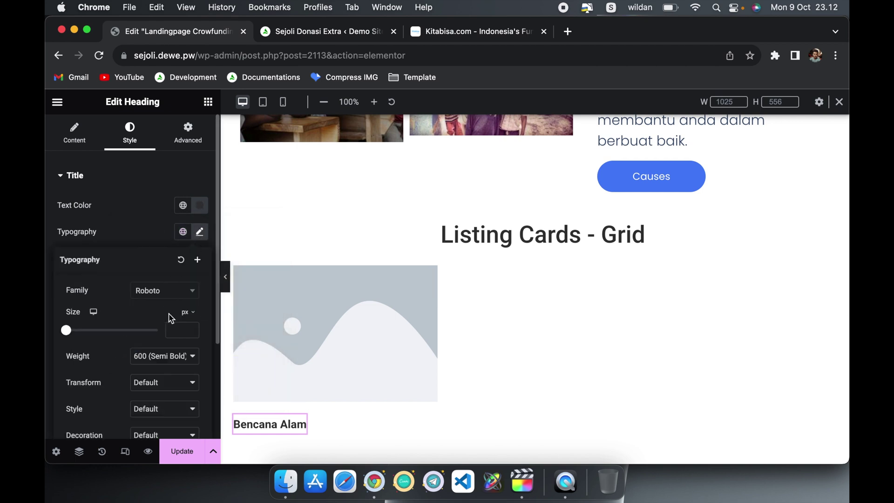
pyautogui.click(168, 356)
pyautogui.click(167, 344)
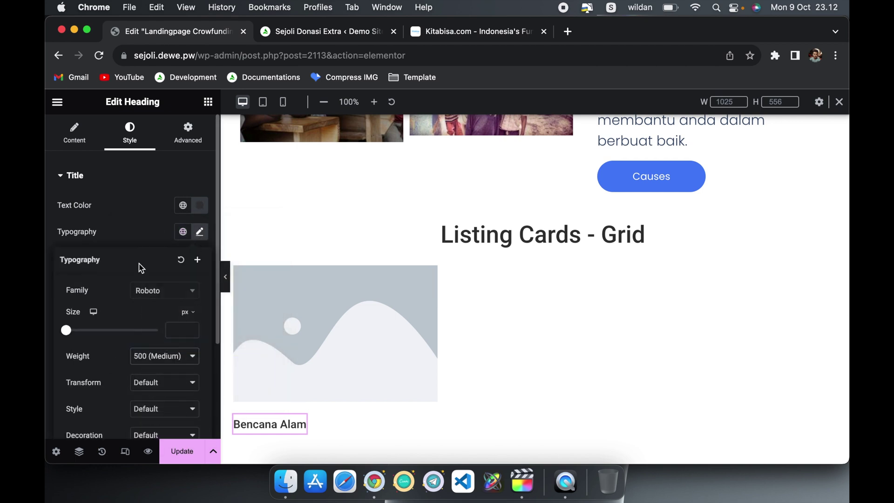
pyautogui.click(138, 238)
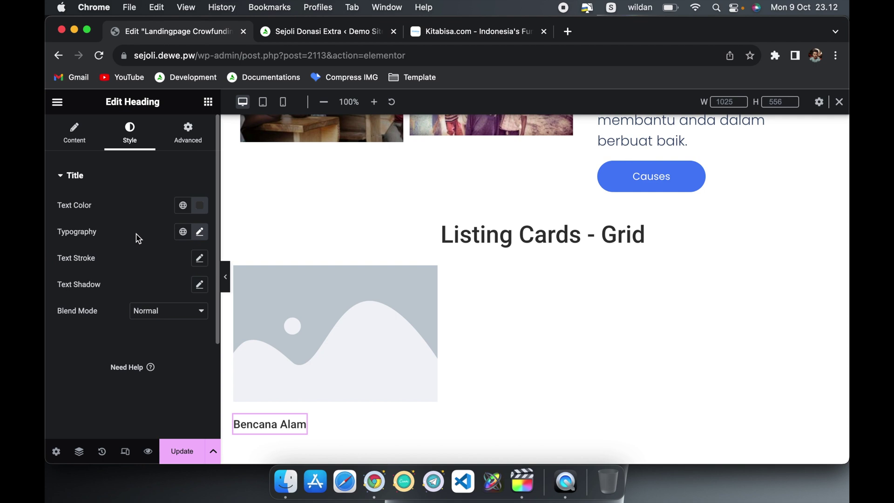
# Step: Set the width of the Bencana Alam heading widget to Full Width (100%)
pyautogui.click(185, 136)
pyautogui.scroll(-3, 102, 293)
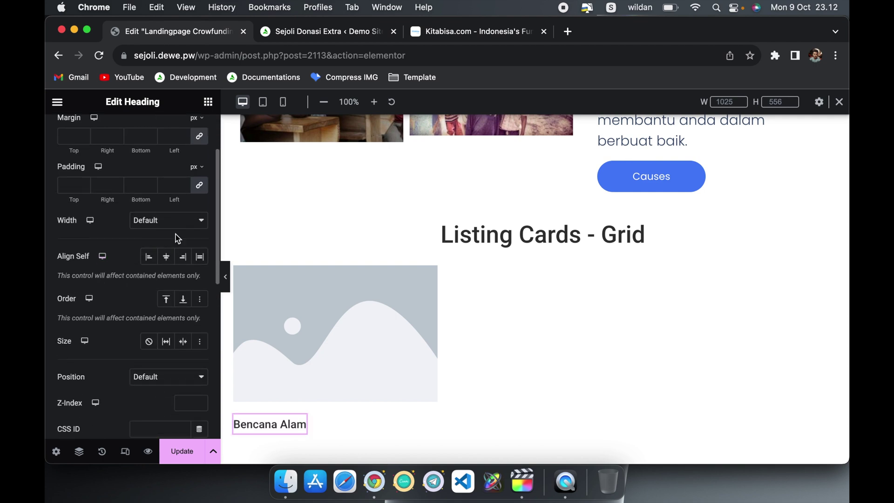
pyautogui.click(177, 221)
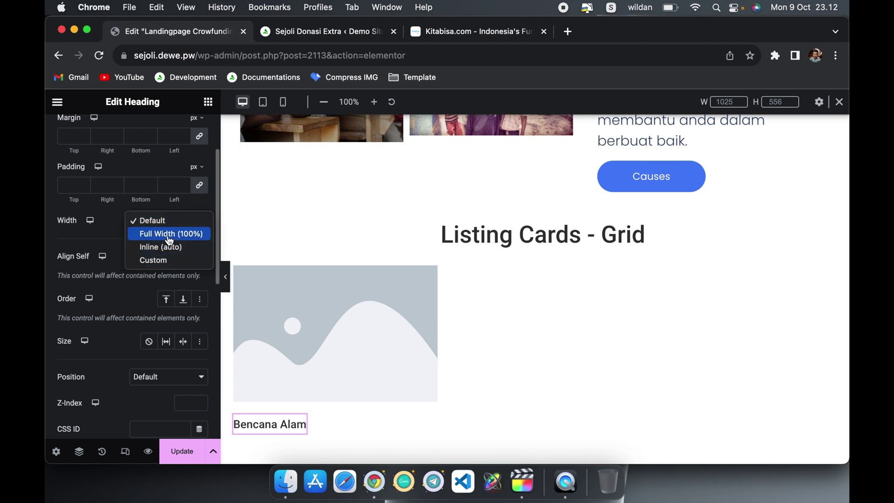
pyautogui.click(169, 234)
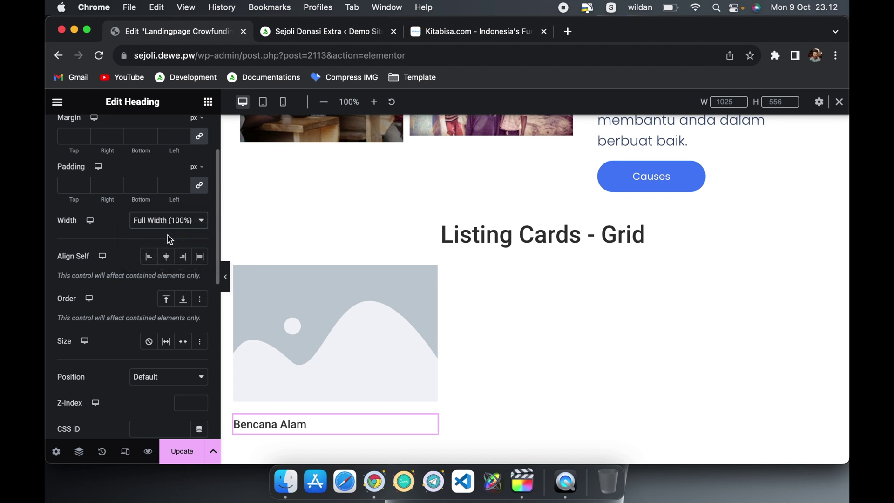
pyautogui.scroll(4, 167, 236)
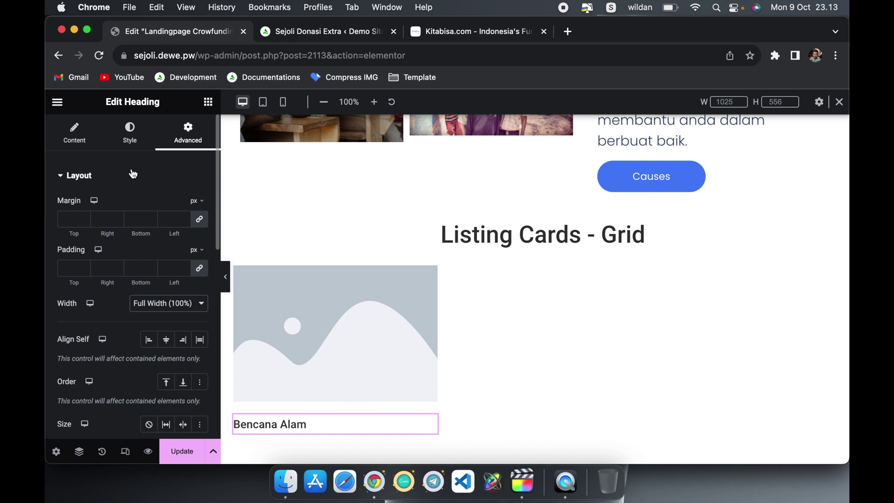
pyautogui.click(130, 147)
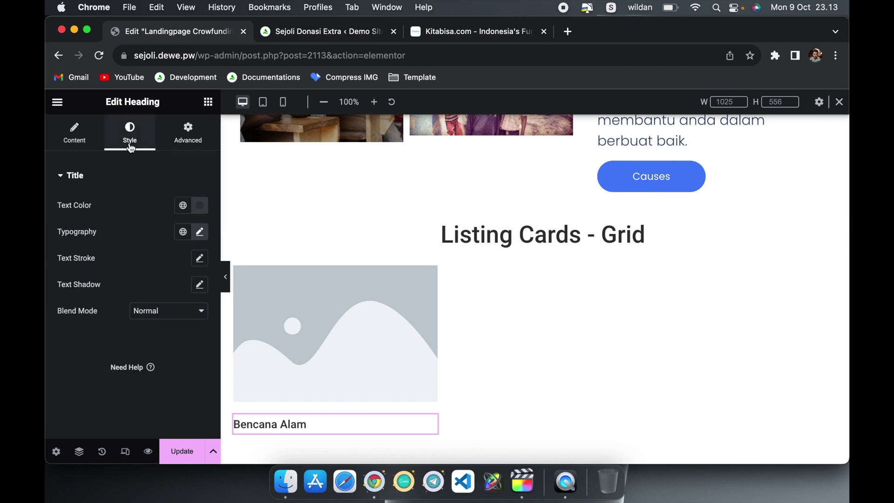
pyautogui.click(75, 148)
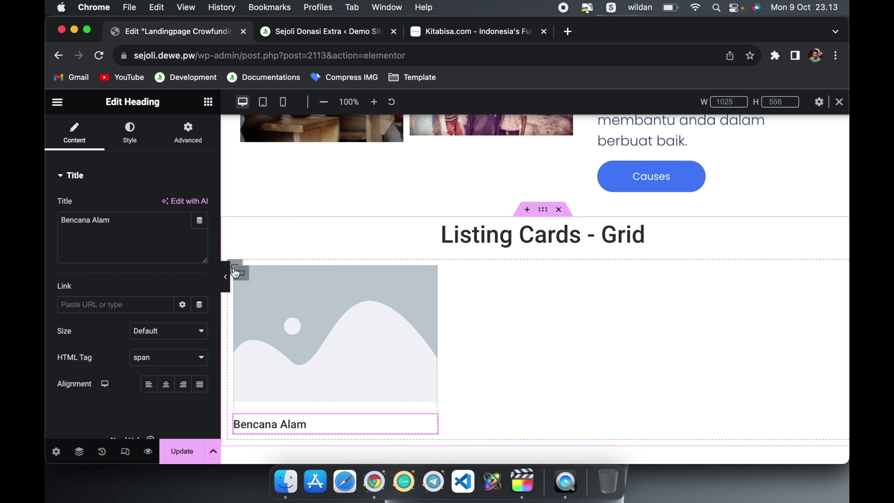
# Step: Nest a new container inside the card's column container, below the Bencana Alam heading
pyautogui.click(236, 268)
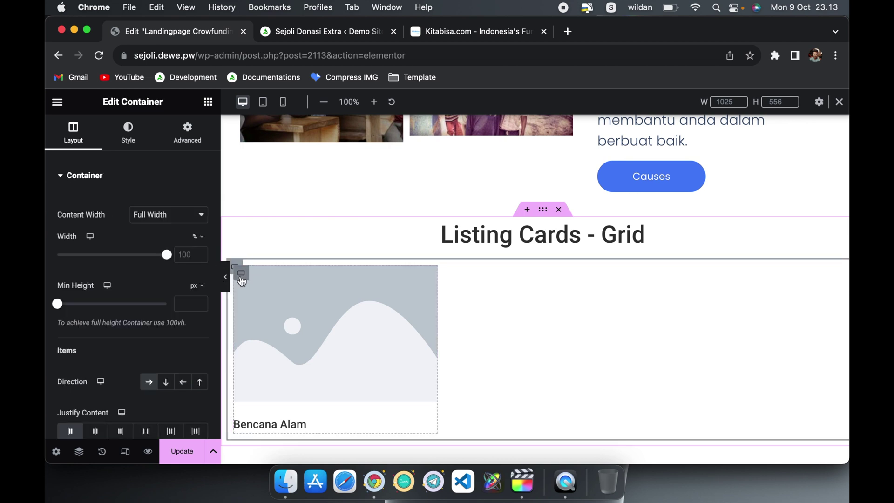
pyautogui.click(242, 277)
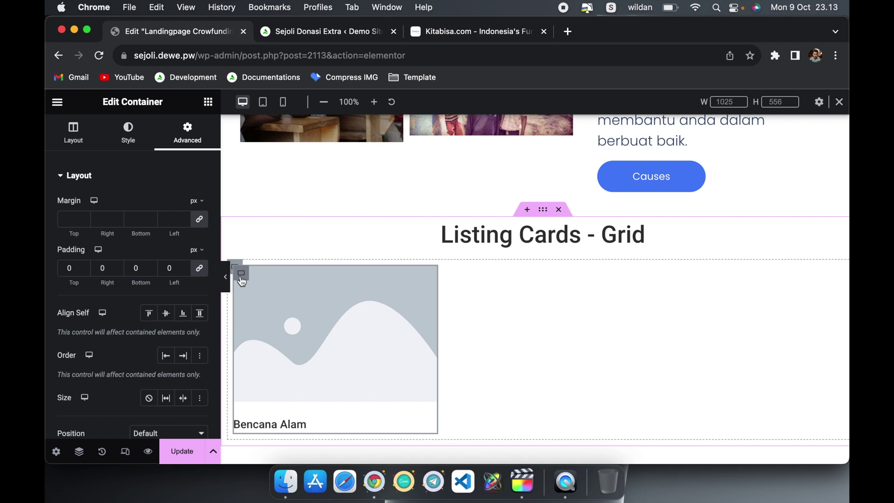
pyautogui.click(208, 101)
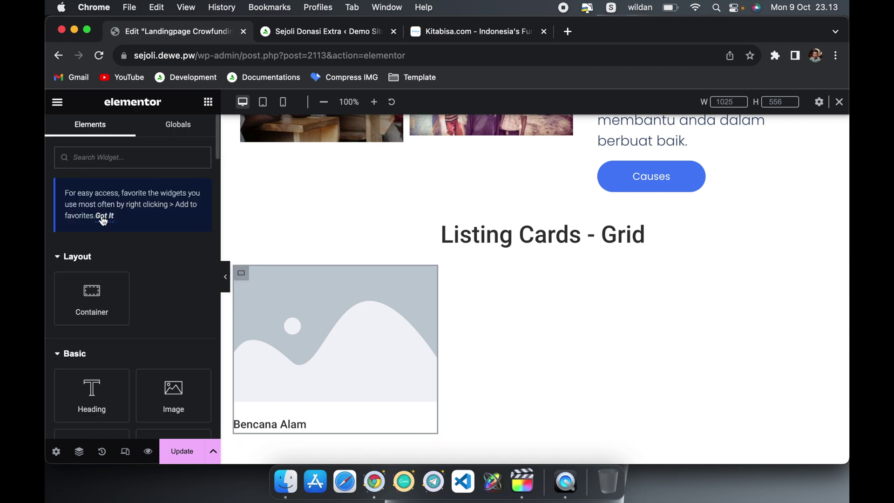
pyautogui.click(98, 297)
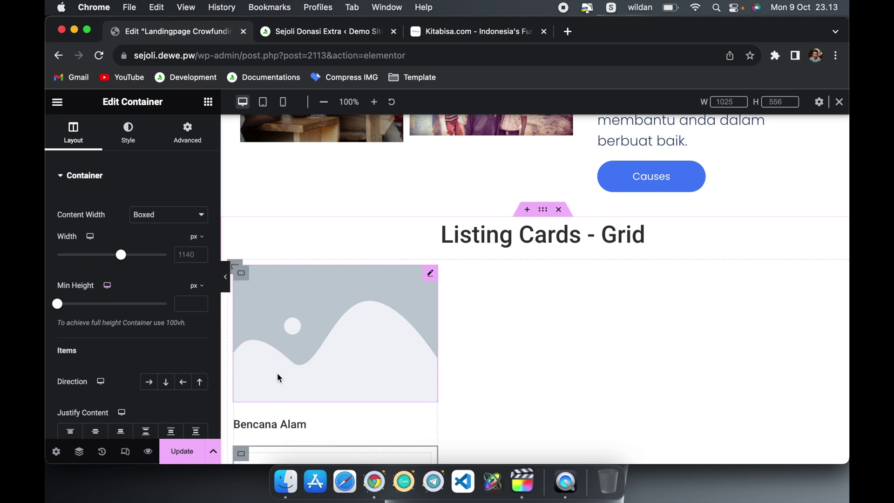
pyautogui.scroll(-4, 277, 376)
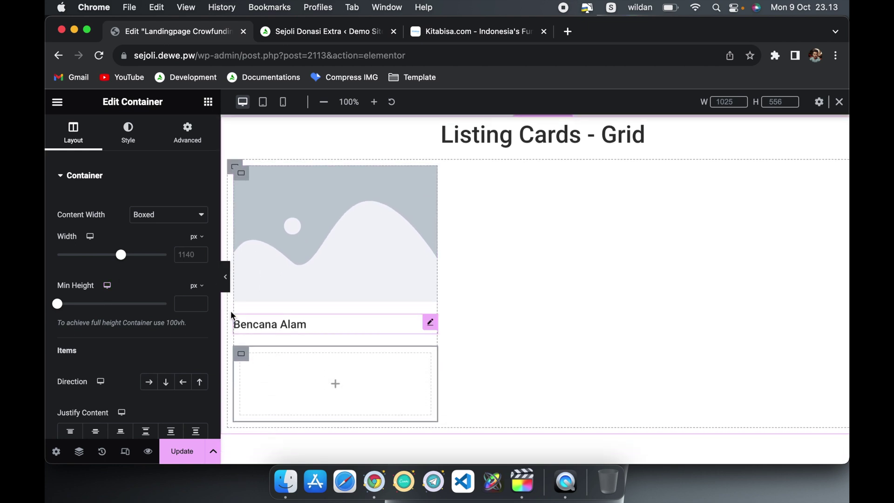
# Step: Set the padding of the empty container under the Bencana Alam heading to 0 px on all sides
pyautogui.click(186, 134)
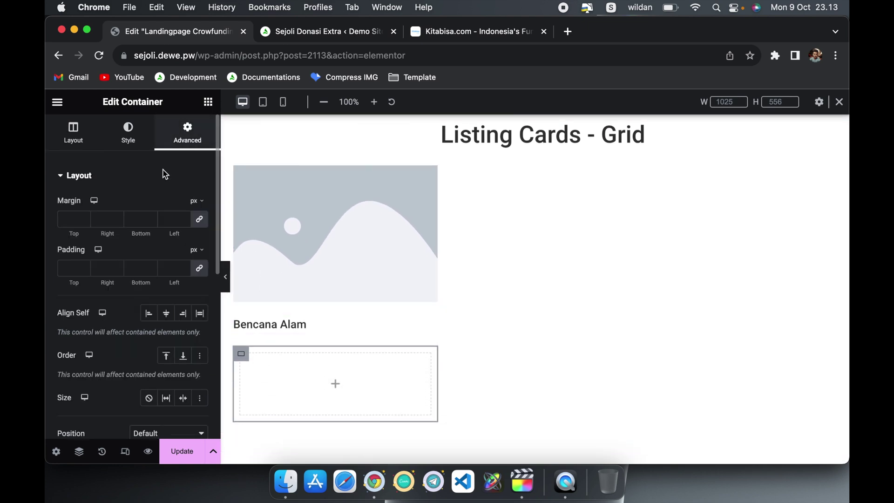
pyautogui.click(75, 269)
pyautogui.write('0')
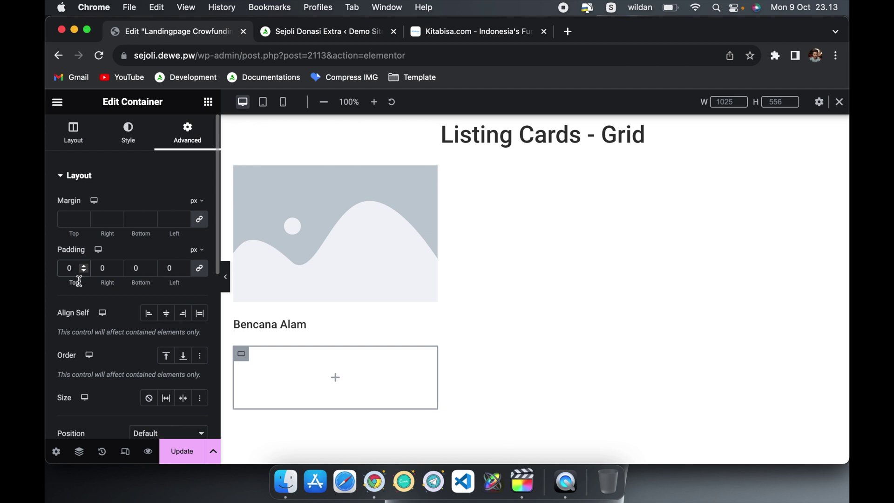
# Step: Set 1 px gaps on the empty container under Bencana Alam and arrange its items in a centre-aligned row justified Space Between
pyautogui.click(70, 140)
pyautogui.scroll(-5, 113, 314)
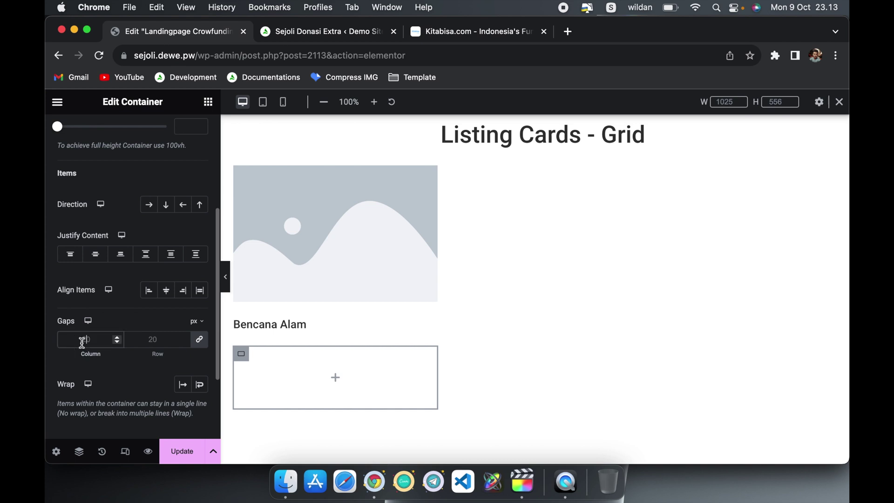
pyautogui.scroll(1, 107, 359)
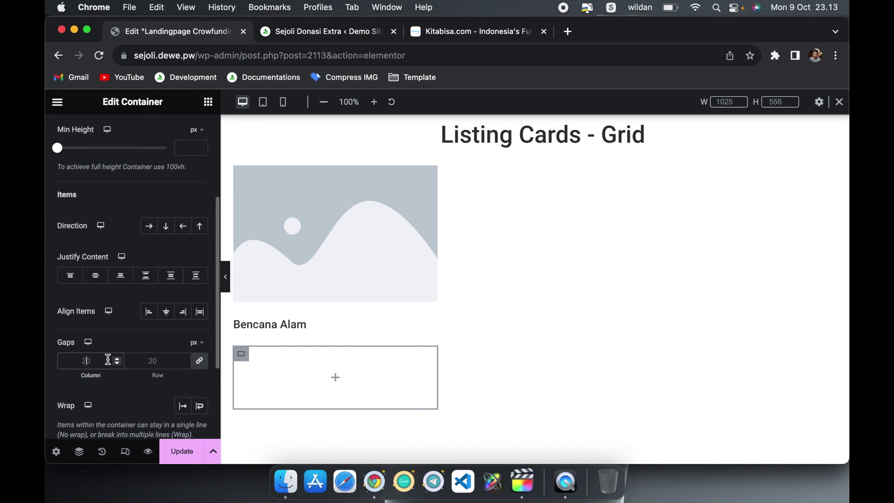
pyautogui.write('1')
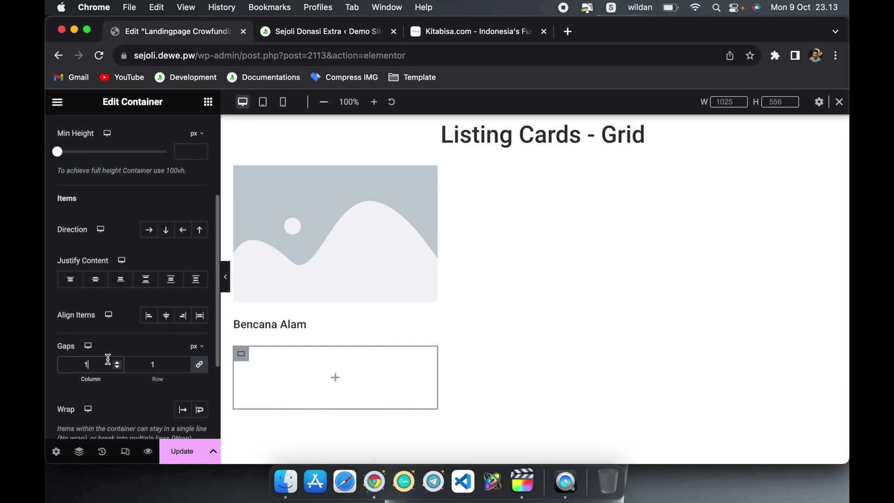
pyautogui.click(150, 233)
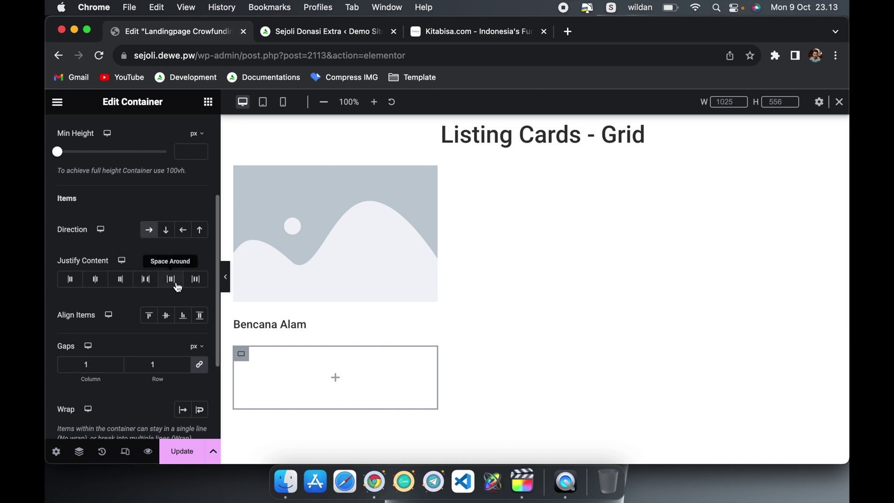
pyautogui.click(148, 281)
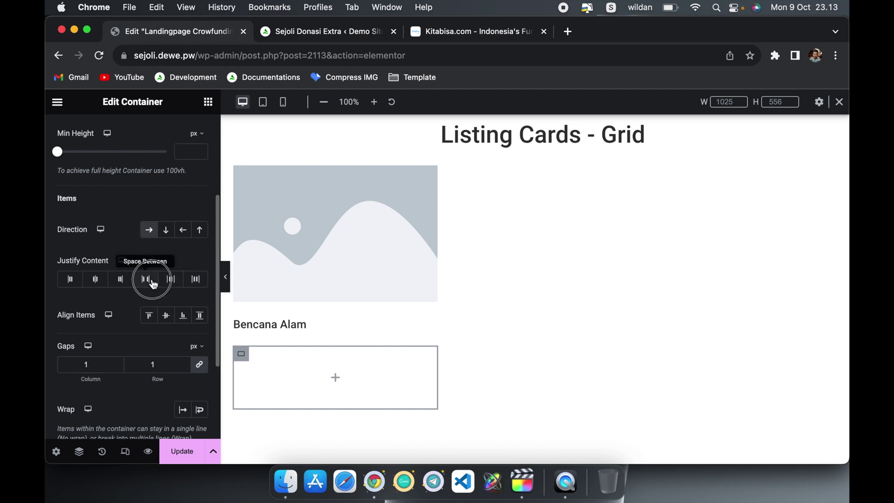
pyautogui.click(166, 317)
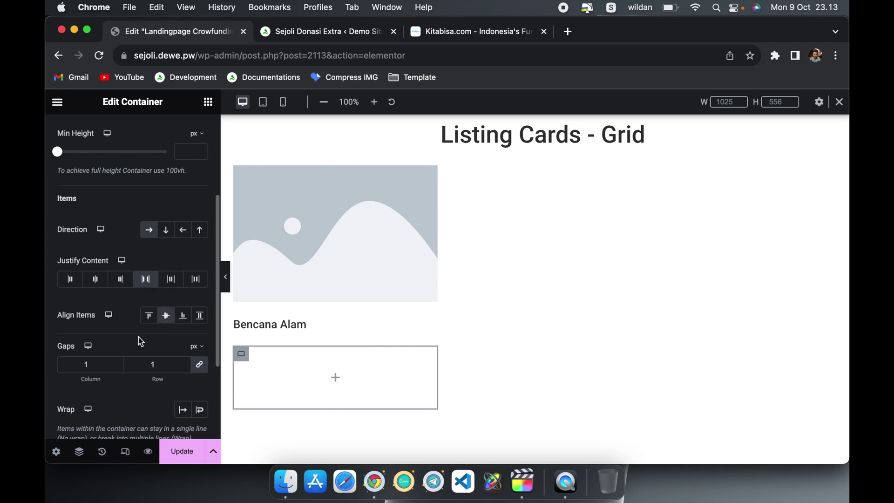
# Step: Change the column and row gaps of the empty container under Bencana Alam to 8 px
pyautogui.click(96, 366)
pyautogui.press('BackSpace')
pyautogui.scroll(-3, 97, 402)
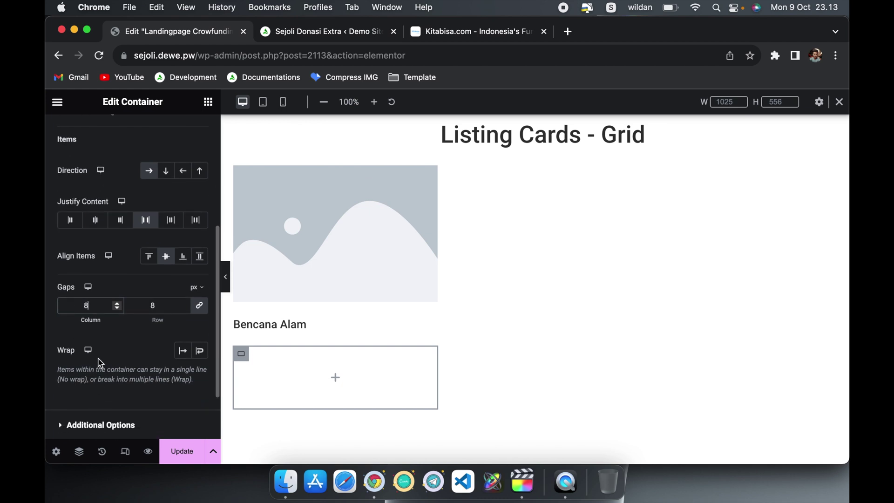
pyautogui.scroll(3, 110, 335)
pyautogui.scroll(-1, 110, 337)
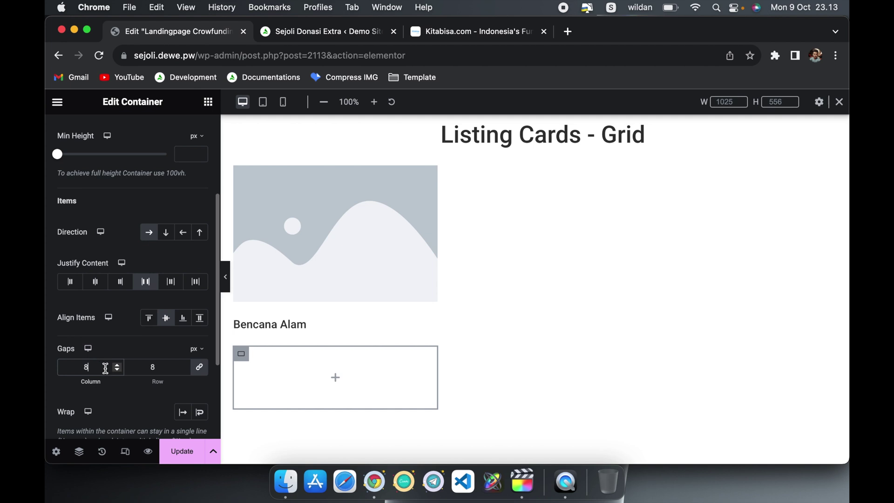
pyautogui.moveTo(96, 368); pyautogui.dragTo(82, 368)
# Step: Set the empty container's content width to Full Width and its width to 100%
pyautogui.scroll(4, 128, 405)
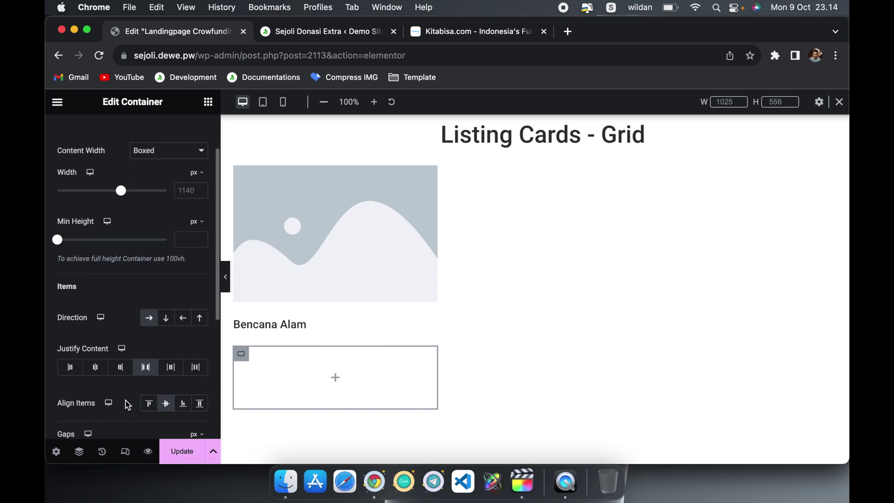
pyautogui.scroll(3, 129, 405)
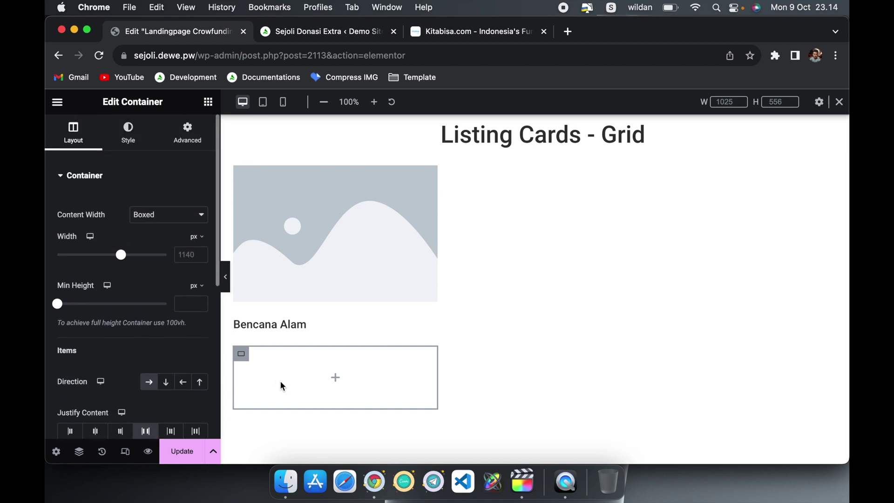
pyautogui.click(242, 354)
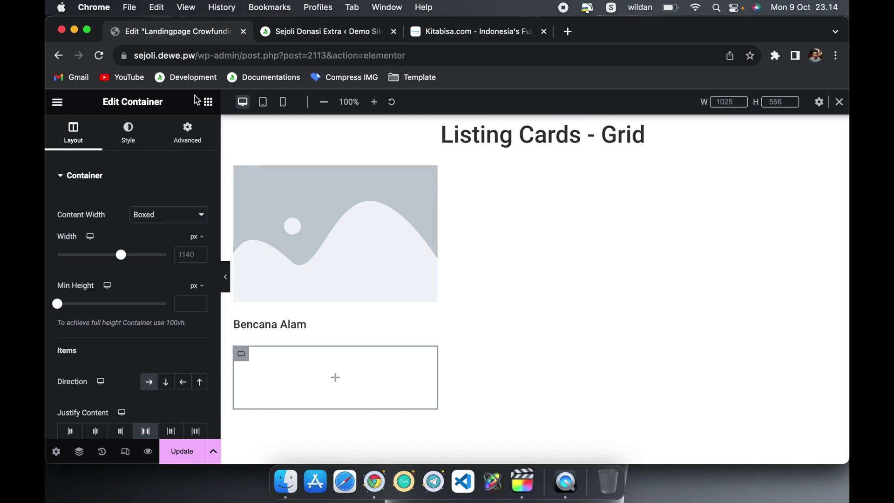
pyautogui.click(171, 217)
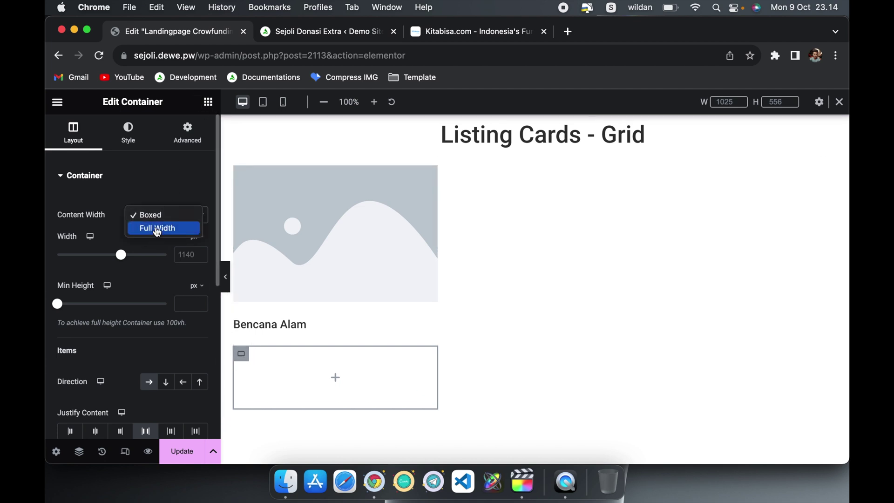
pyautogui.click(156, 230)
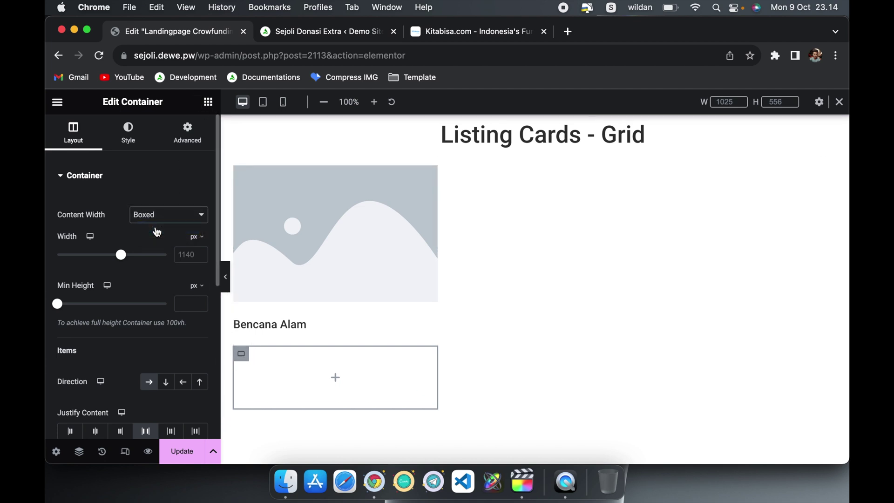
pyautogui.click(188, 253)
pyautogui.write('100')
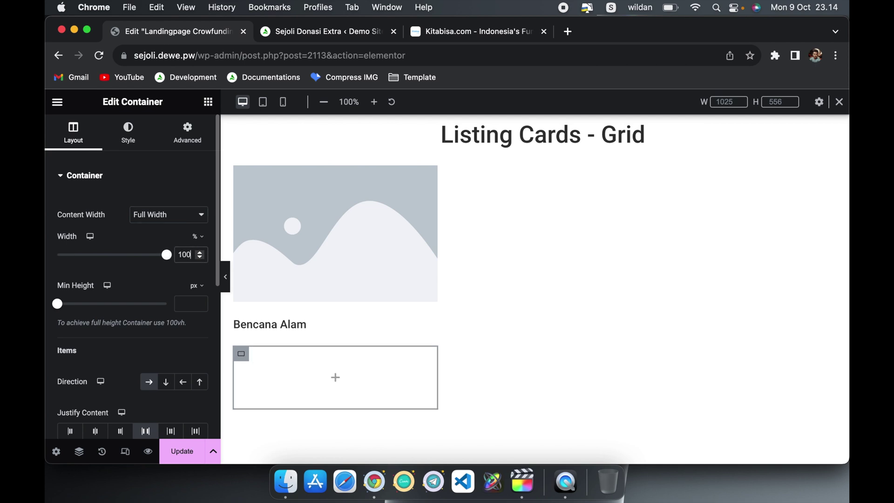
pyautogui.click(190, 145)
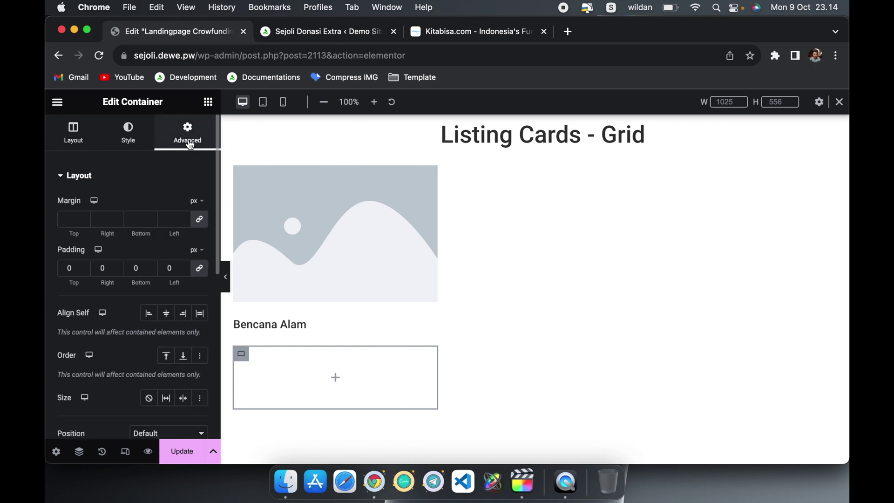
# Step: Add a Heading widget to the empty container under Bencana Alam and set its HTML tag to p
pyautogui.click(207, 102)
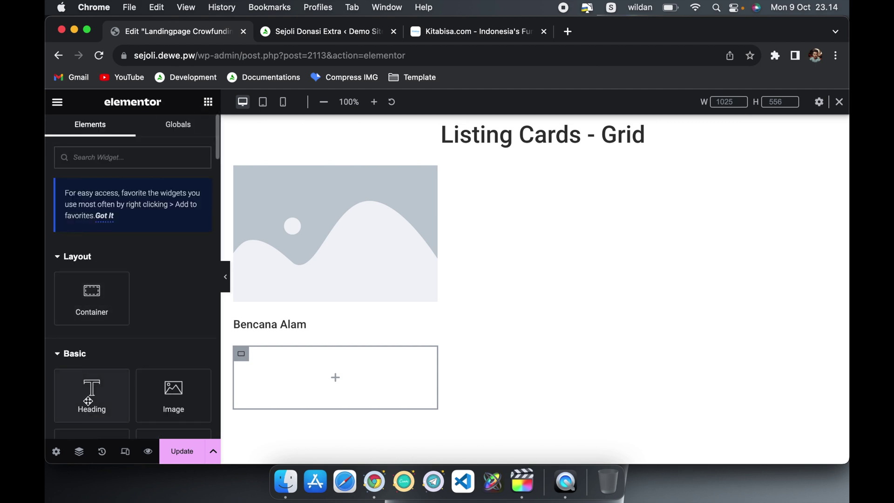
pyautogui.scroll(-4, 87, 401)
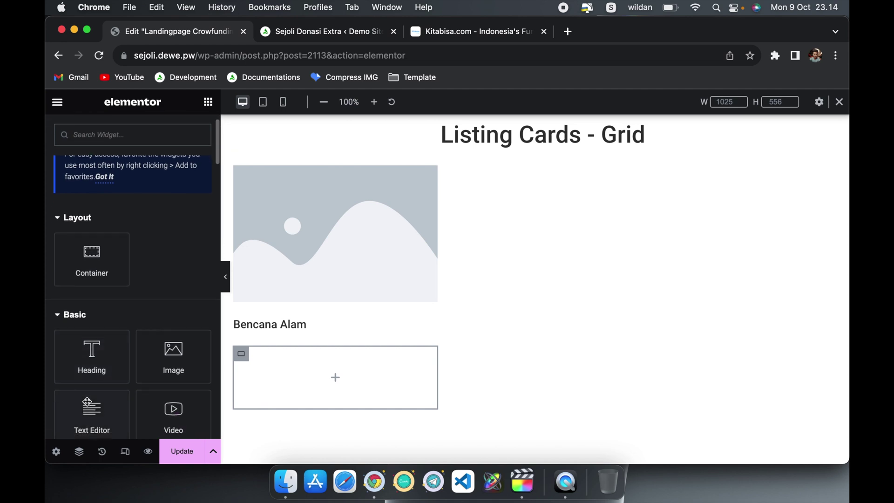
pyautogui.click(101, 307)
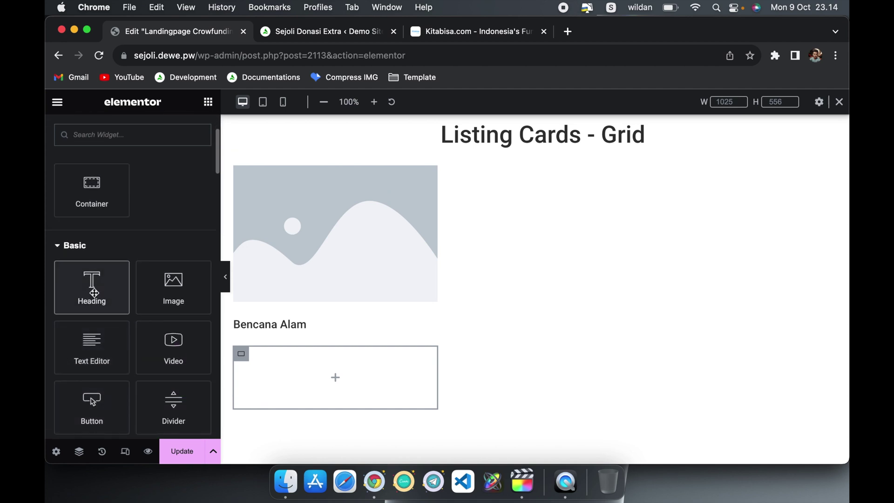
pyautogui.click(136, 357)
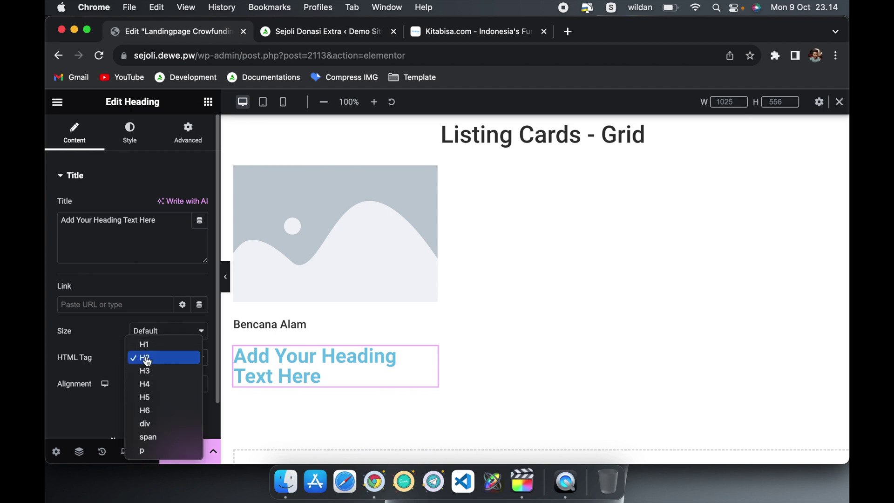
pyautogui.click(148, 451)
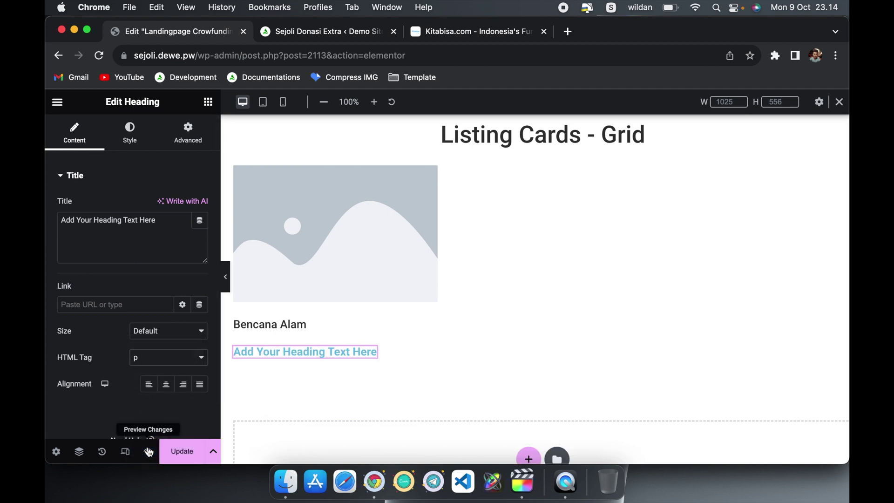
# Step: Replace the placeholder title of the new heading with "Terkumpul"
pyautogui.click(162, 225)
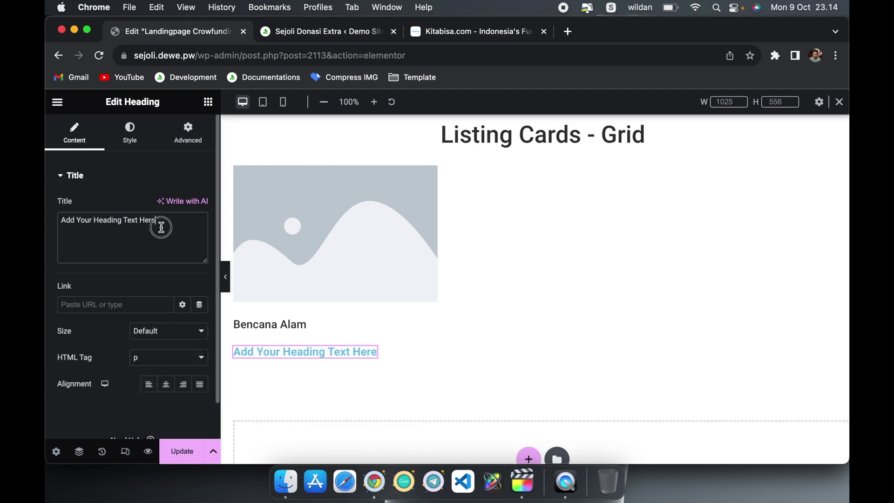
pyautogui.press('super+a')
pyautogui.write('Terkumpu')
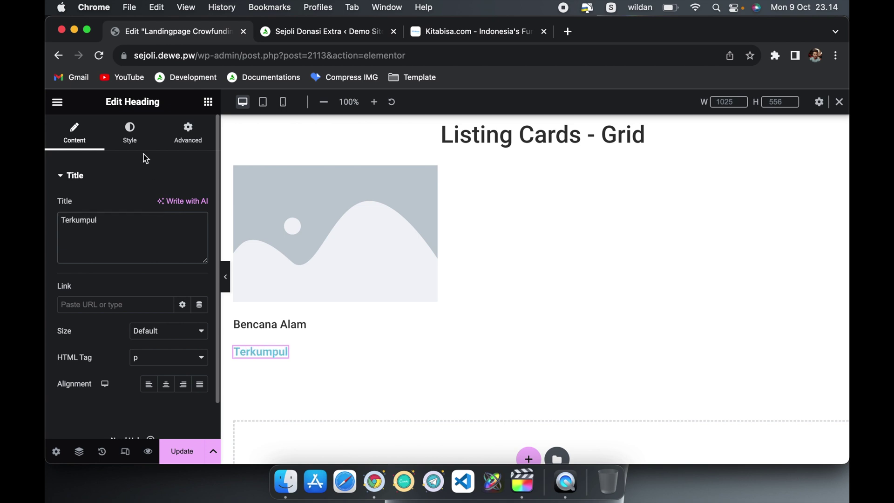
# Step: Set the text color of the Terkumpul heading to hex 737373
pyautogui.click(130, 135)
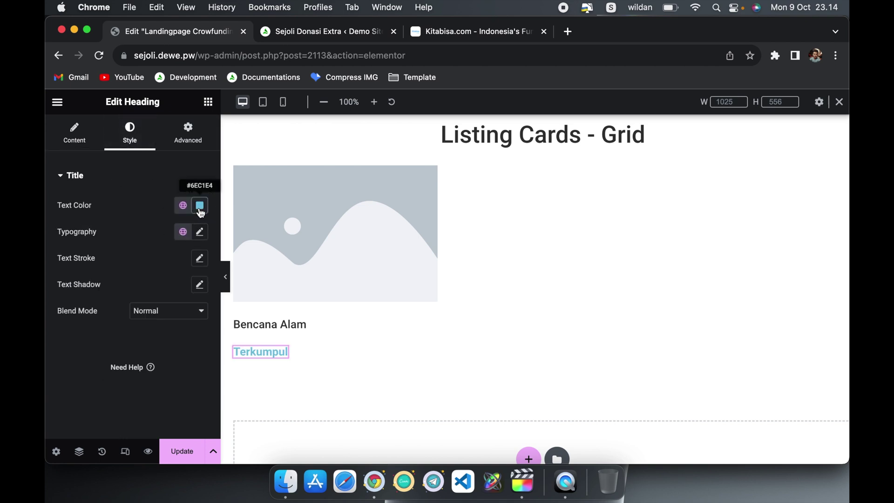
pyautogui.click(201, 207)
pyautogui.write('737373')
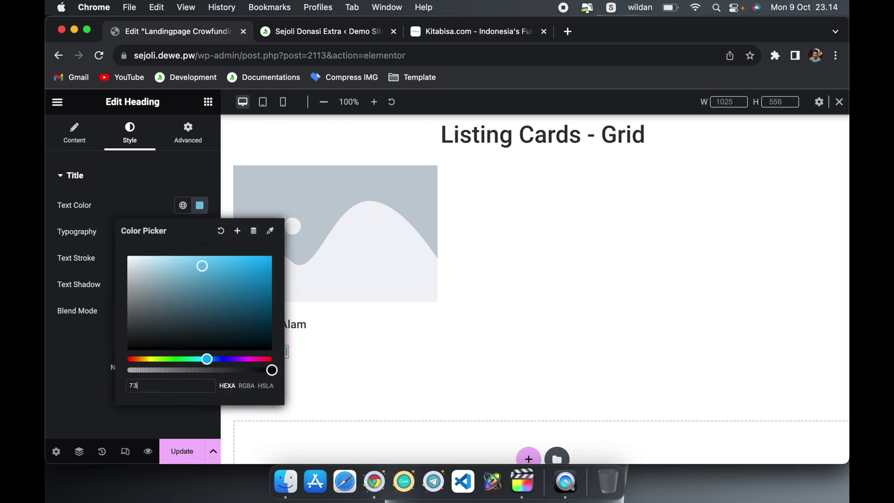
pyautogui.click(90, 370)
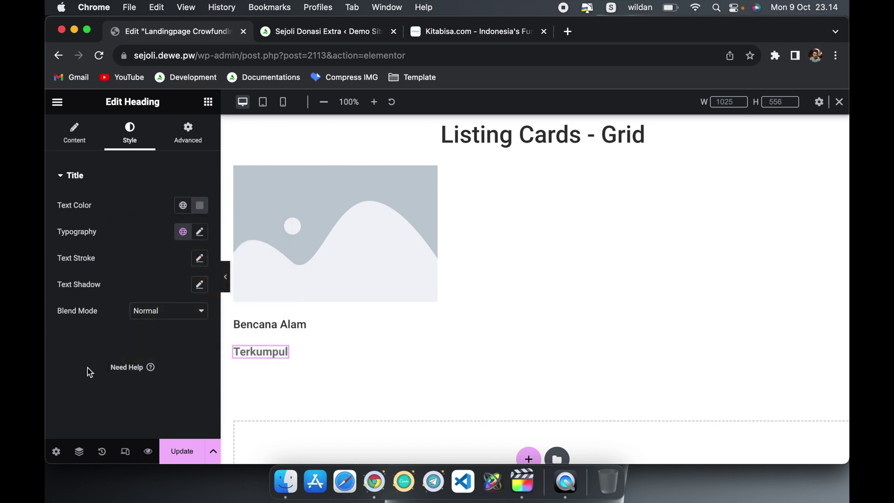
# Step: Set the Terkumpul heading's typography to a size of 14 px and weight 400 (Normal)
pyautogui.click(199, 233)
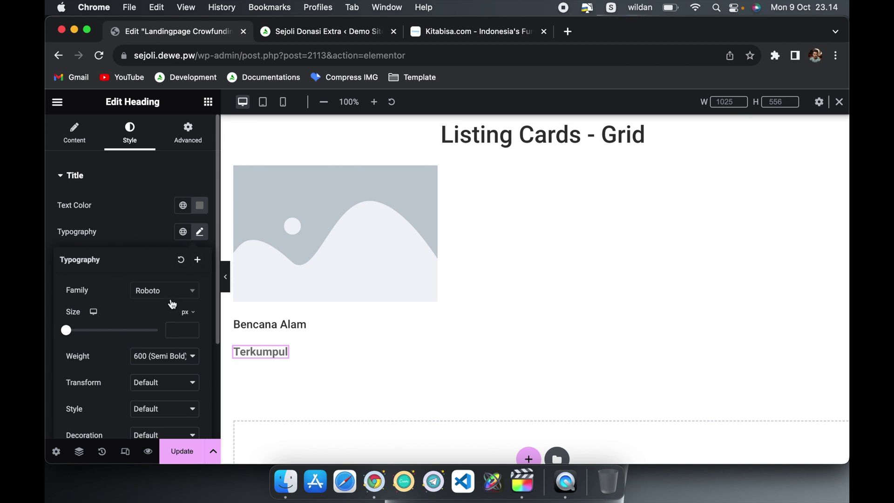
pyautogui.click(174, 332)
pyautogui.write('14')
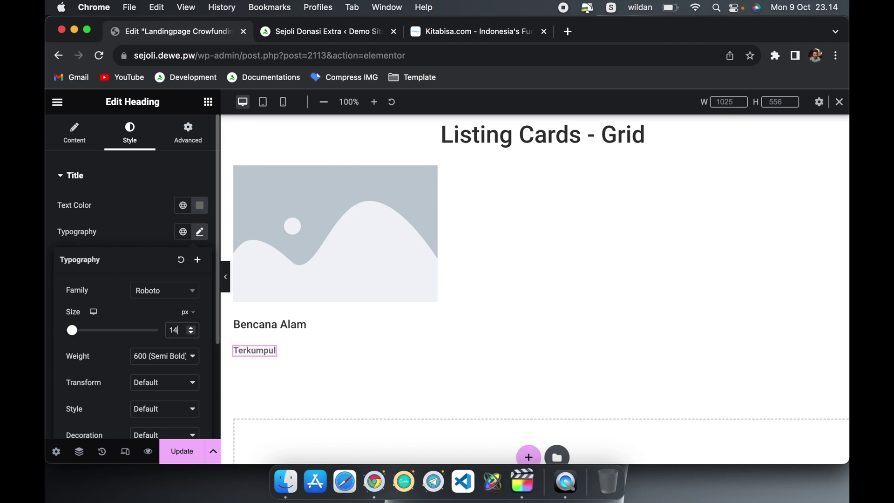
pyautogui.click(181, 356)
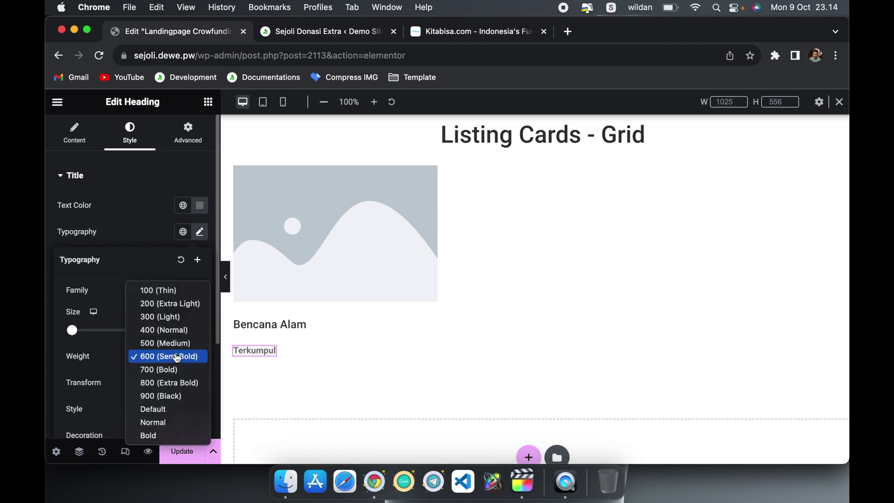
pyautogui.click(176, 317)
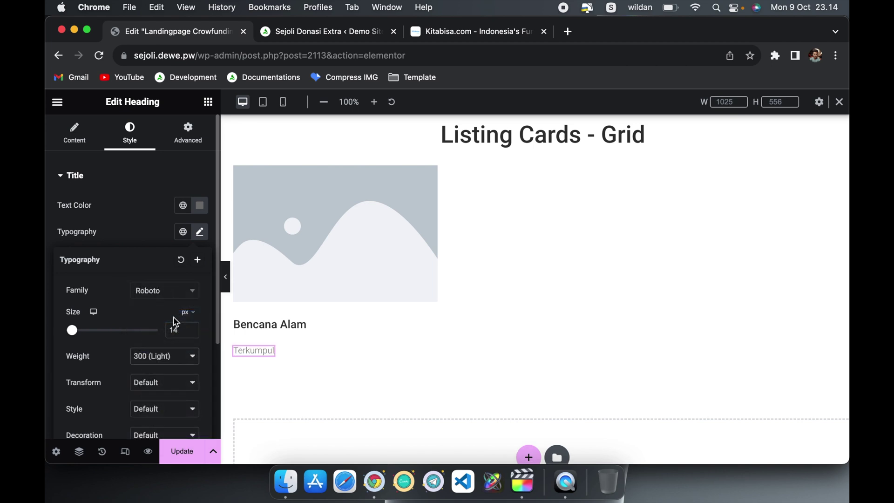
pyautogui.click(177, 358)
pyautogui.click(165, 369)
pyautogui.click(143, 226)
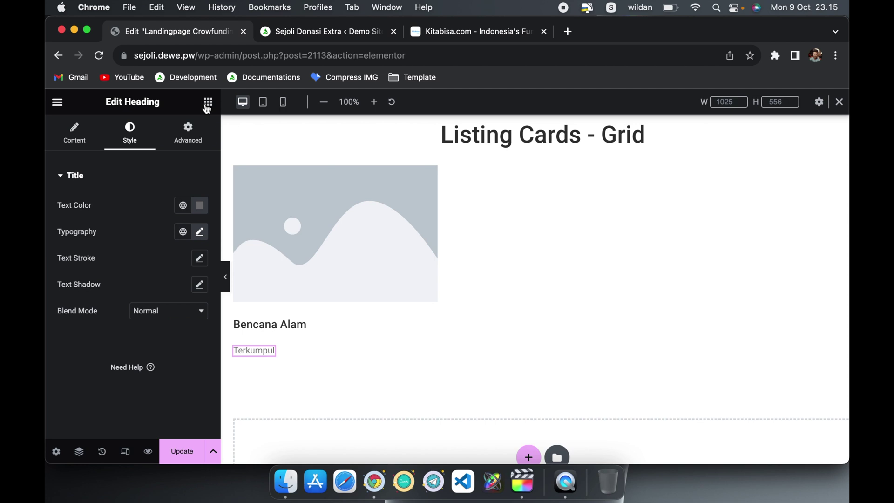
# Step: Set the Terkumpul heading's width to Inline (auto) and duplicate the heading within its container
pyautogui.click(189, 135)
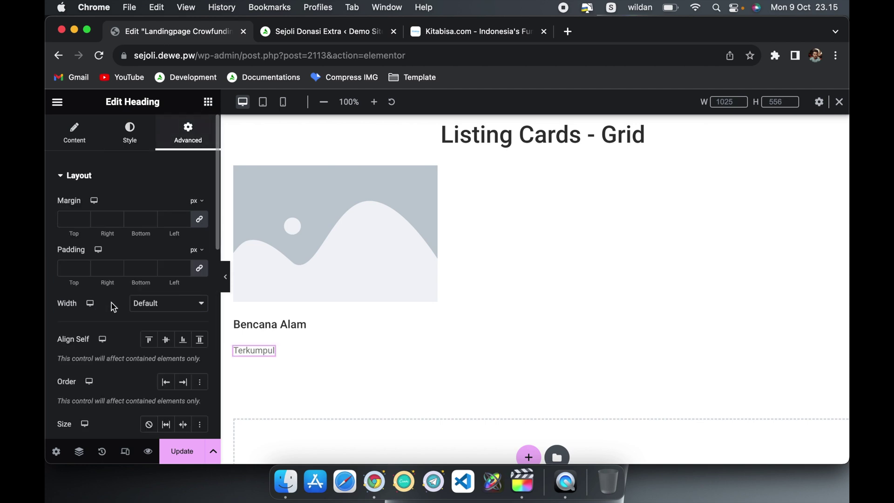
pyautogui.scroll(-2, 111, 303)
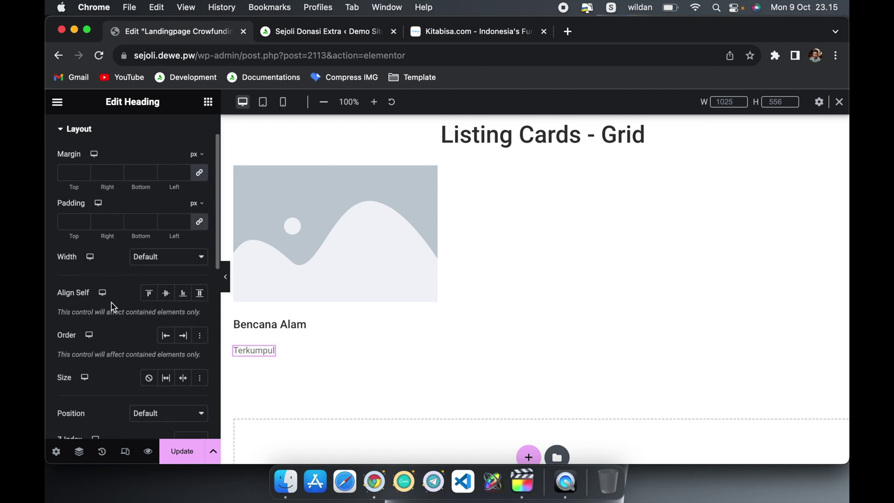
pyautogui.click(163, 257)
pyautogui.press('Escape')
pyautogui.click(158, 290)
pyautogui.scroll(2, 111, 276)
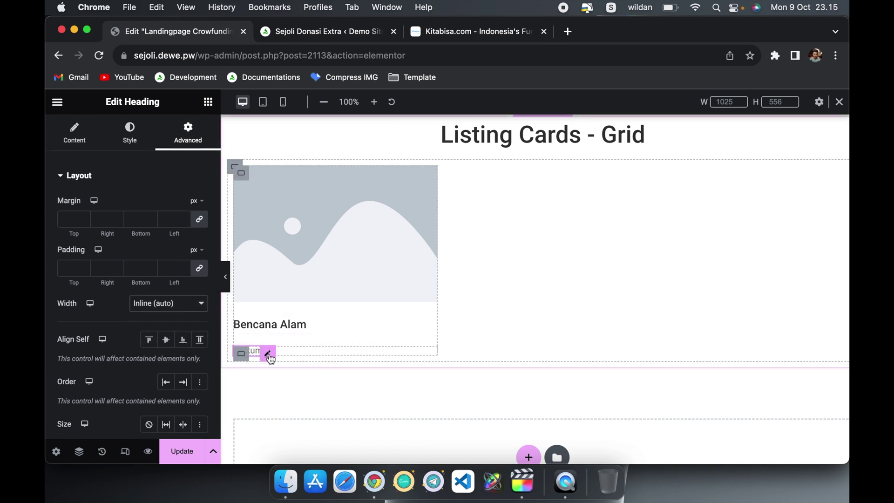
pyautogui.rightClick(271, 358)
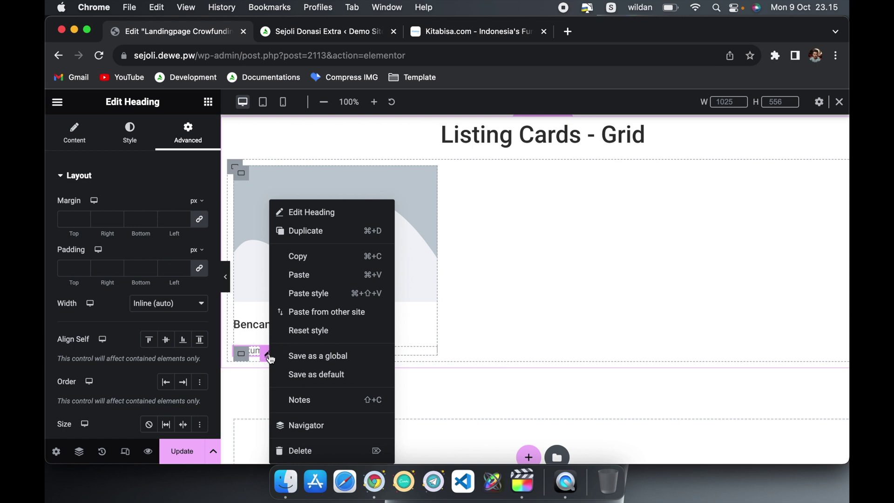
pyautogui.click(313, 233)
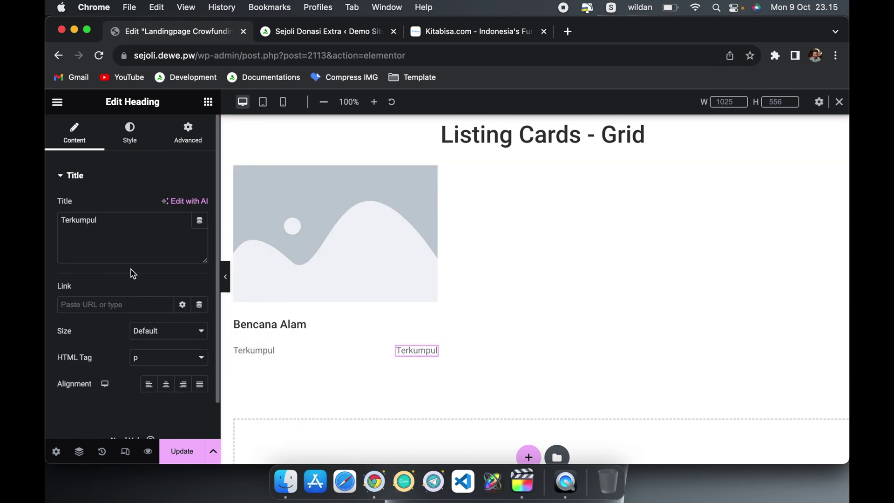
pyautogui.click(116, 227)
pyautogui.press('super+a')
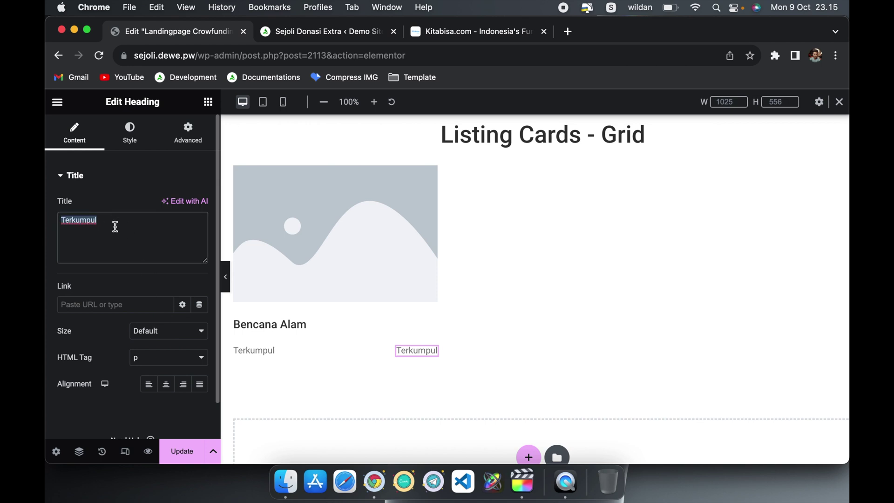
pyautogui.click(180, 270)
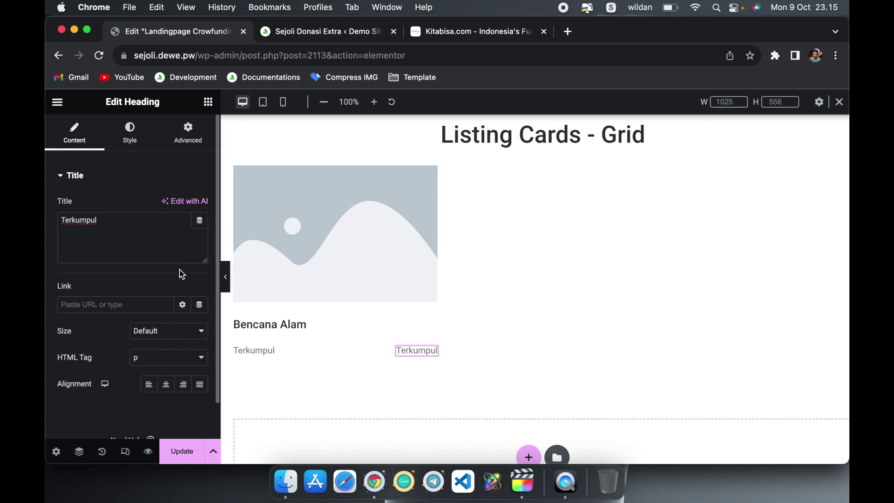
# Step: Open the Bencana Alam product from the full product list in a new browser tab and select the post ID in its address
pyautogui.click(286, 31)
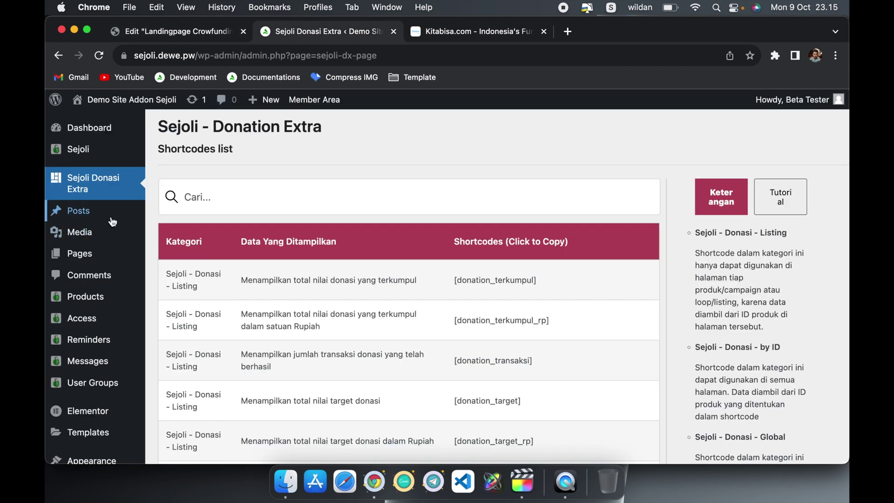
pyautogui.moveTo(88, 301)
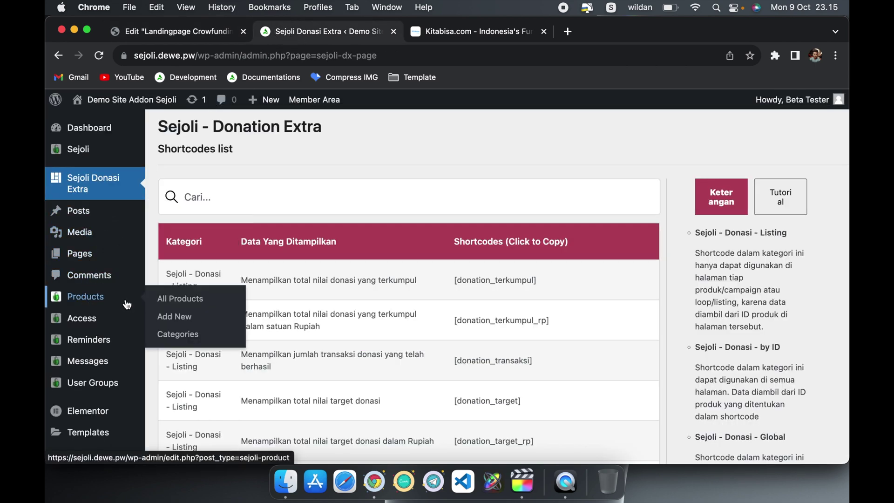
pyautogui.rightClick(160, 298)
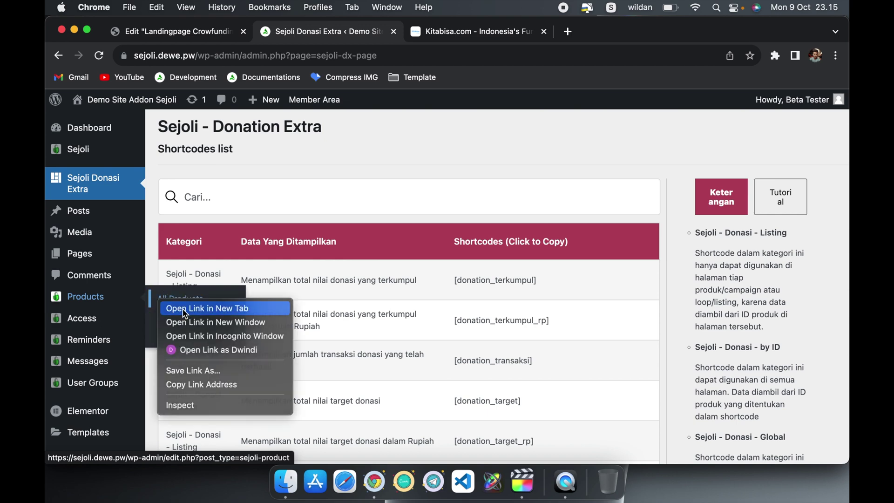
pyautogui.click(174, 309)
pyautogui.click(455, 37)
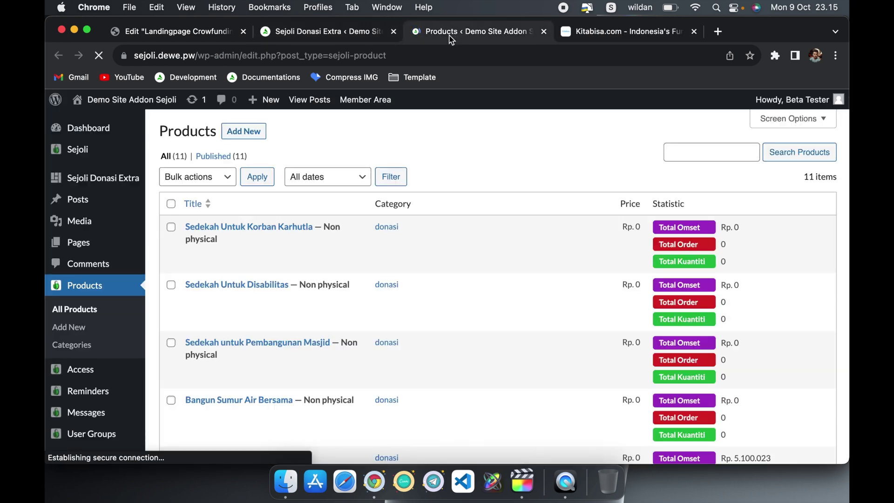
pyautogui.scroll(-5, 255, 281)
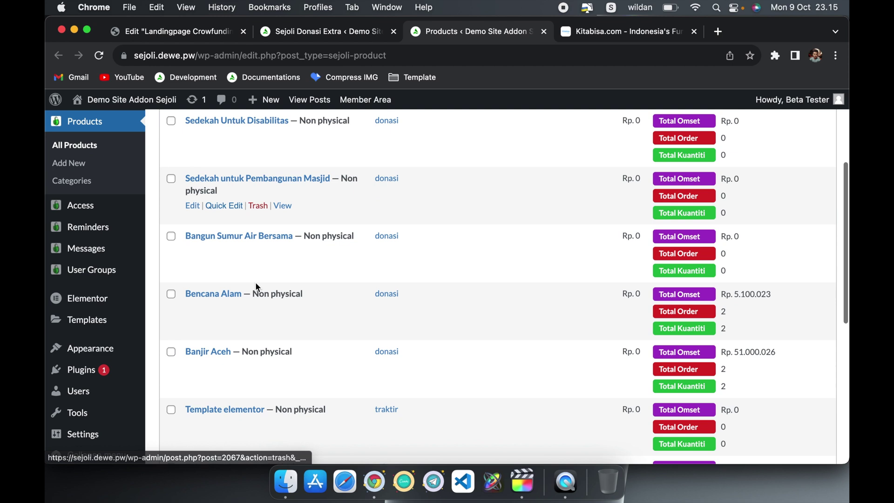
pyautogui.click(229, 293)
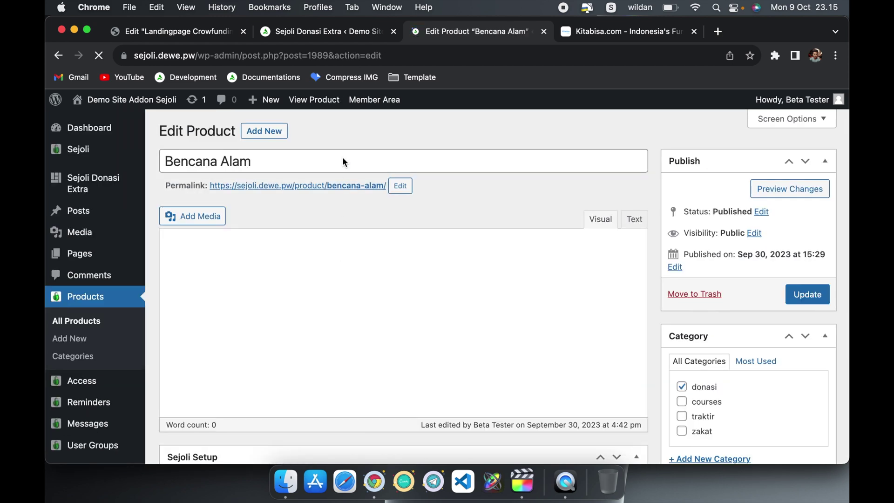
pyautogui.click(326, 55)
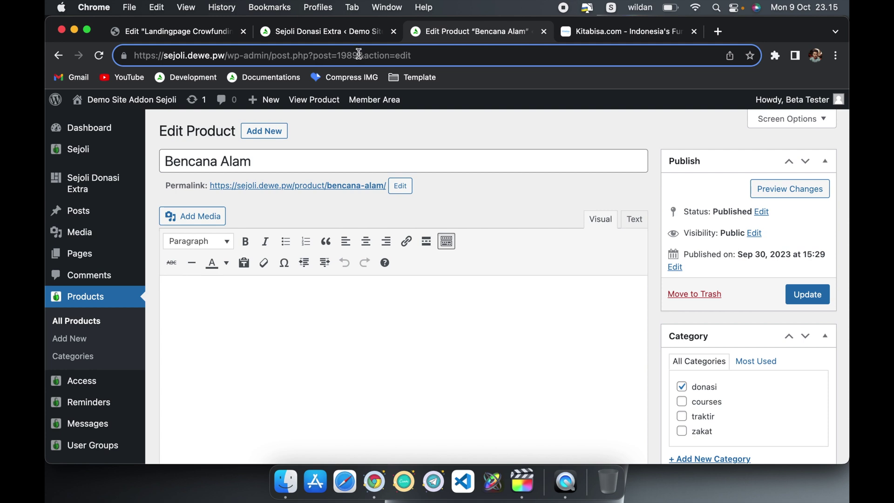
pyautogui.moveTo(358, 55); pyautogui.dragTo(340, 55)
# Step: Copy the by-ID shortcode for collected donations in Rupiah, [donation_terkumpul_id_rp id=XXX], from the Sejoli Donation Extra shortcodes list
pyautogui.click(302, 33)
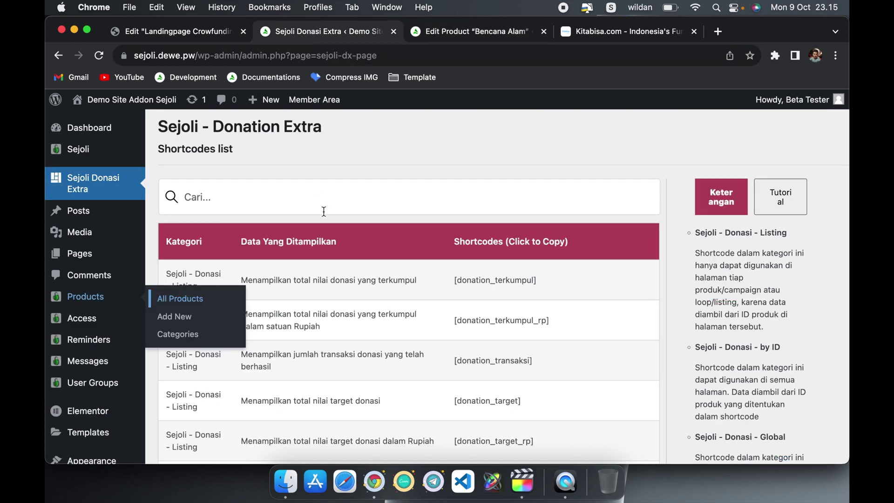
pyautogui.click(414, 148)
pyautogui.scroll(-10, 368, 322)
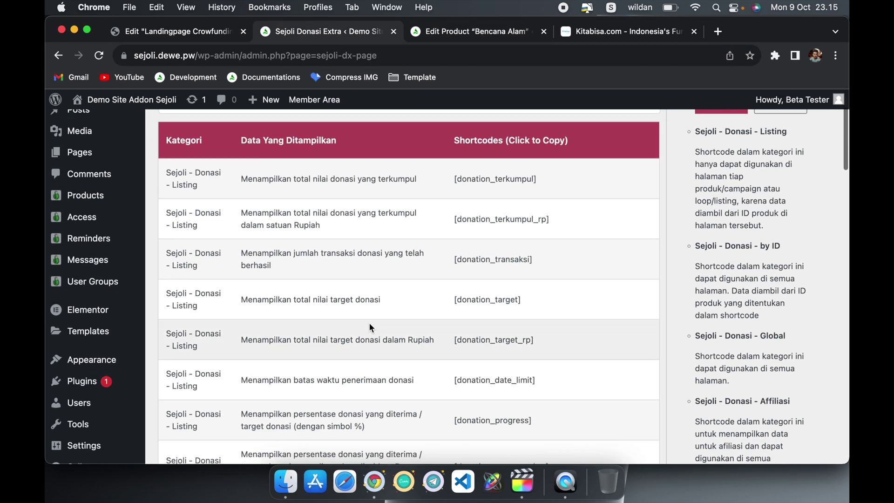
pyautogui.scroll(-5, 369, 322)
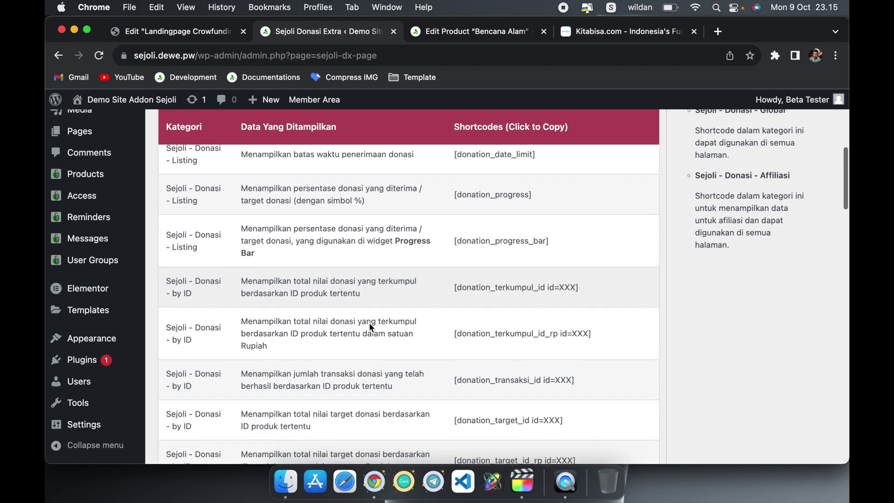
pyautogui.scroll(-3, 370, 323)
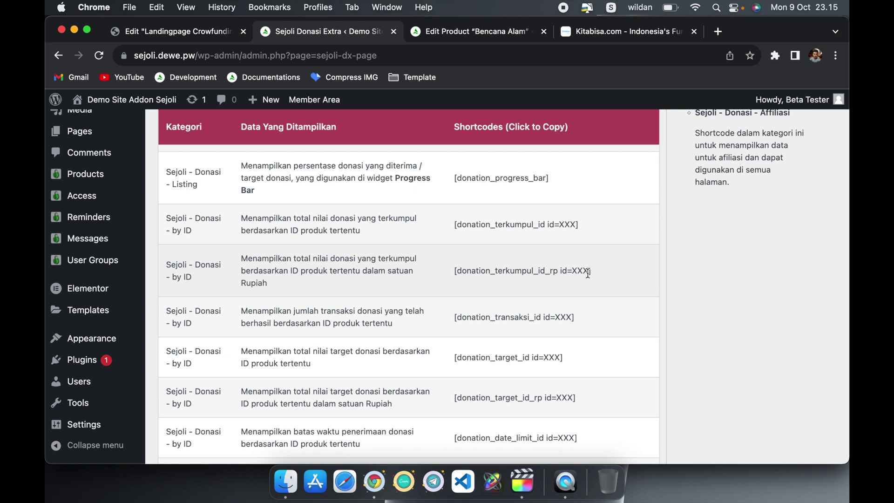
pyautogui.moveTo(598, 271); pyautogui.dragTo(440, 273)
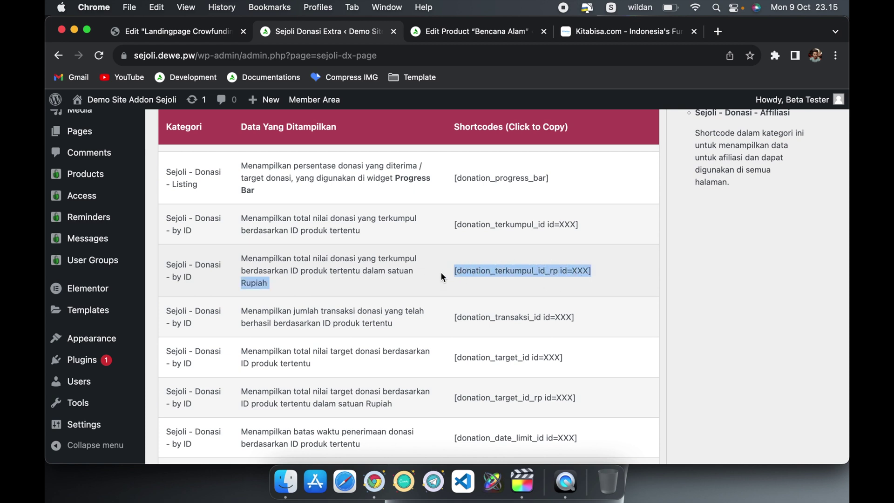
pyautogui.click(476, 272)
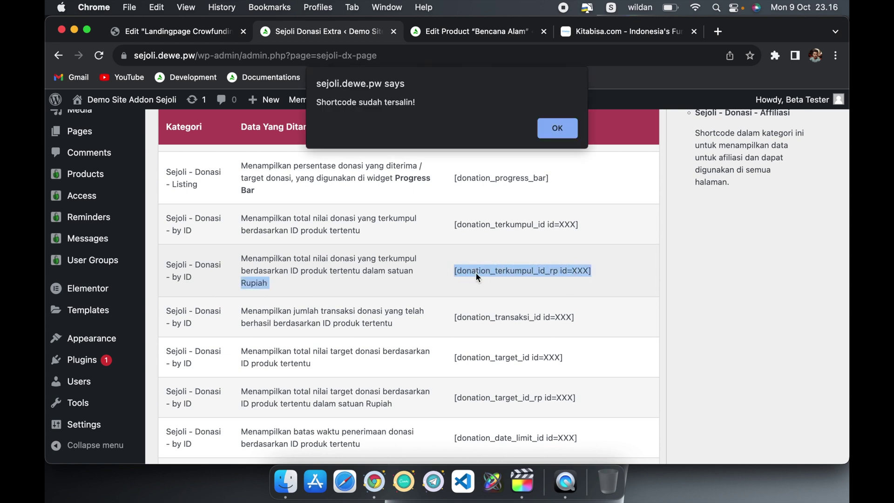
pyautogui.click(559, 131)
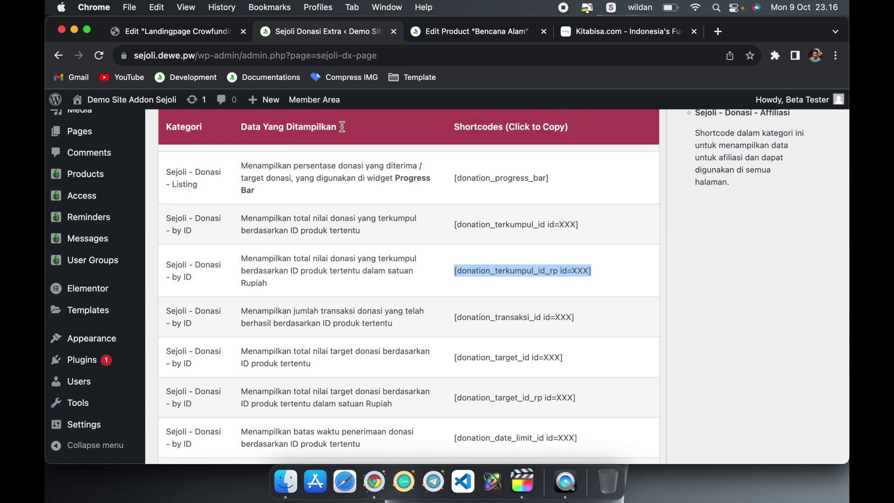
# Step: Check the Bencana Alam product's post ID in its address and return to the Elementor landing page editor
pyautogui.click(440, 34)
pyautogui.doubleClick(345, 57)
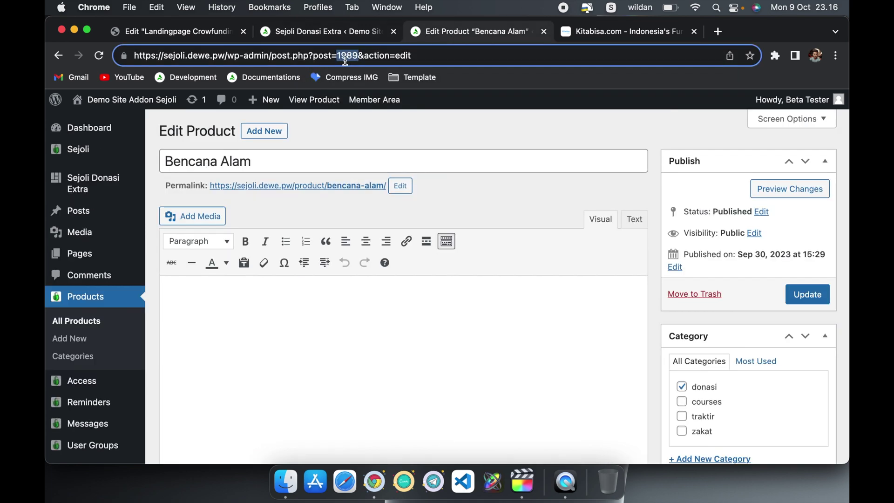
pyautogui.click(217, 34)
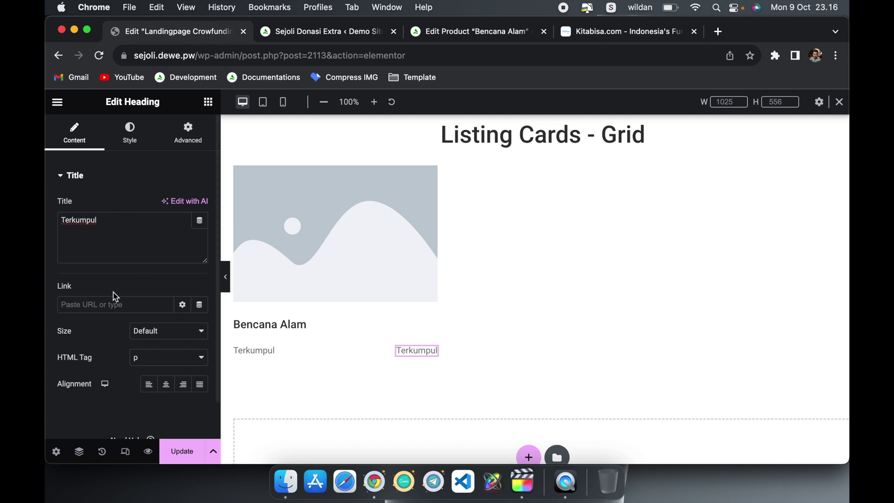
# Step: Set the text color of the duplicated Terkumpul heading to a bright red
pyautogui.click(130, 131)
pyautogui.click(200, 205)
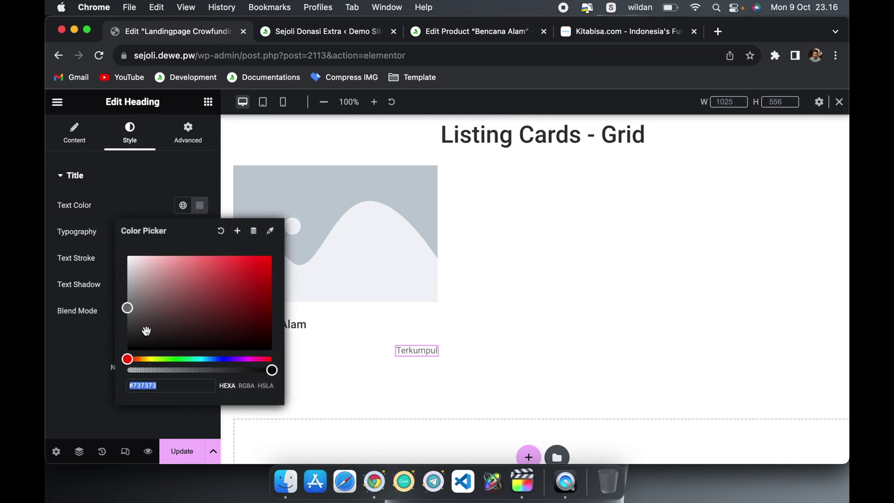
pyautogui.click(266, 262)
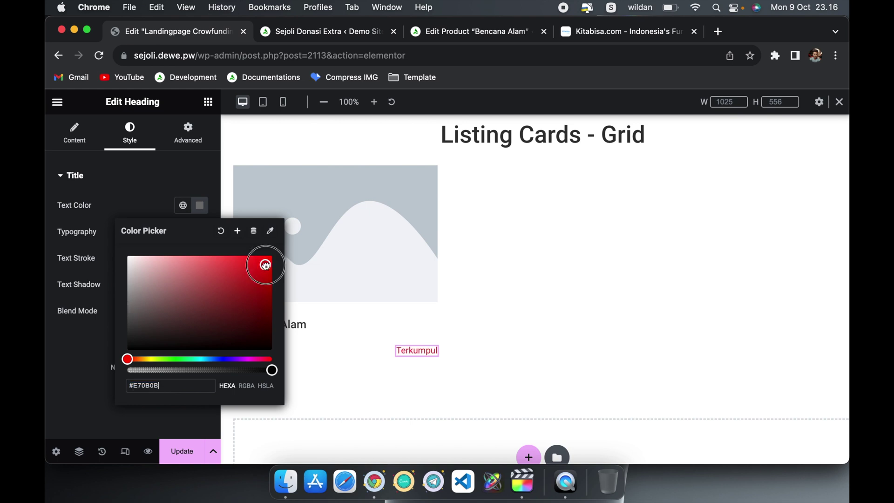
pyautogui.moveTo(266, 262); pyautogui.dragTo(264, 257)
pyautogui.click(161, 188)
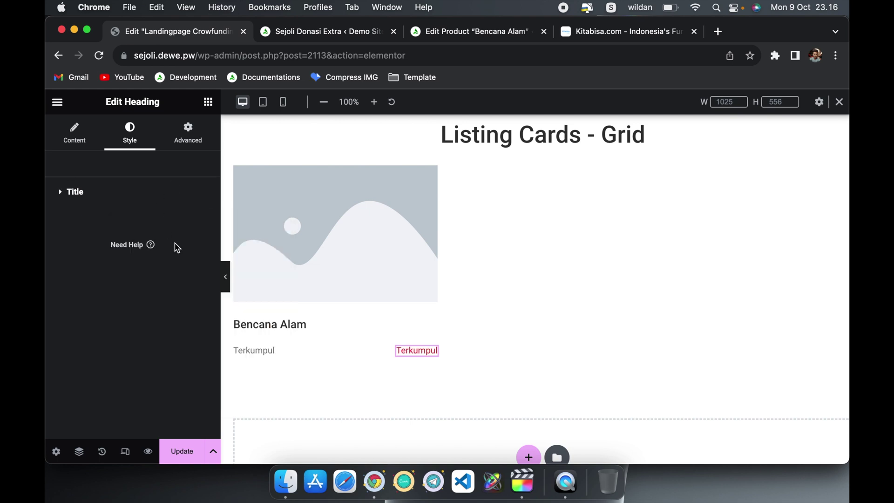
pyautogui.click(140, 193)
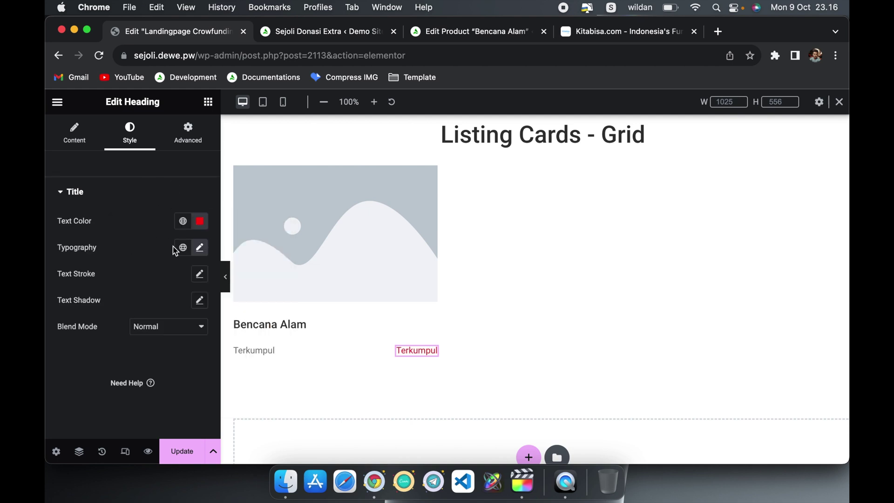
# Step: Set the duplicated heading's typography to a size of 20 px and weight 500 (Medium)
pyautogui.click(201, 248)
pyautogui.doubleClick(181, 347)
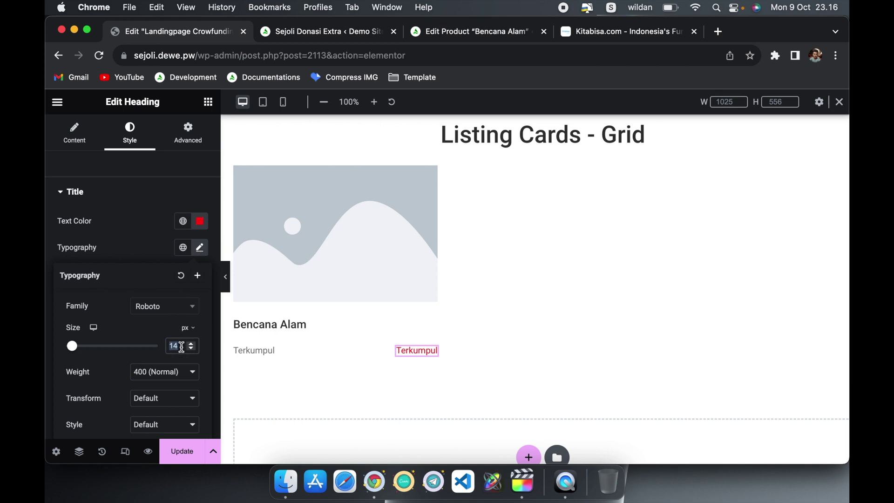
pyautogui.write('20')
pyautogui.click(176, 376)
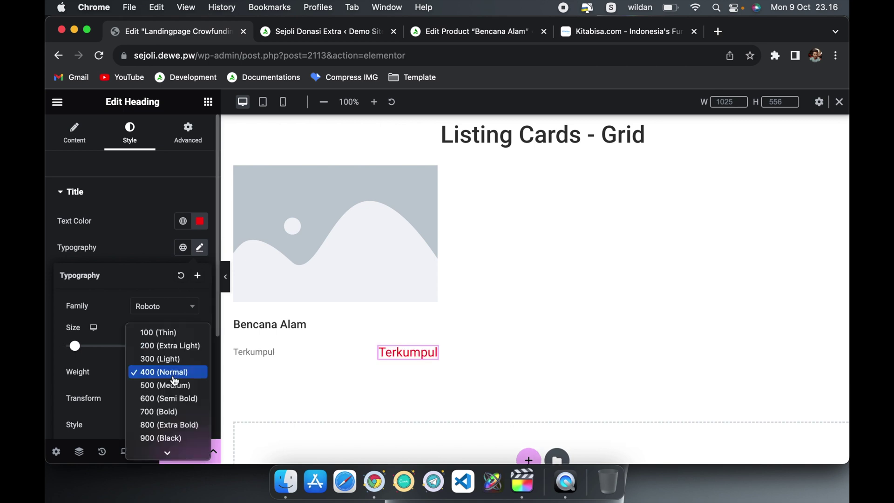
pyautogui.click(180, 384)
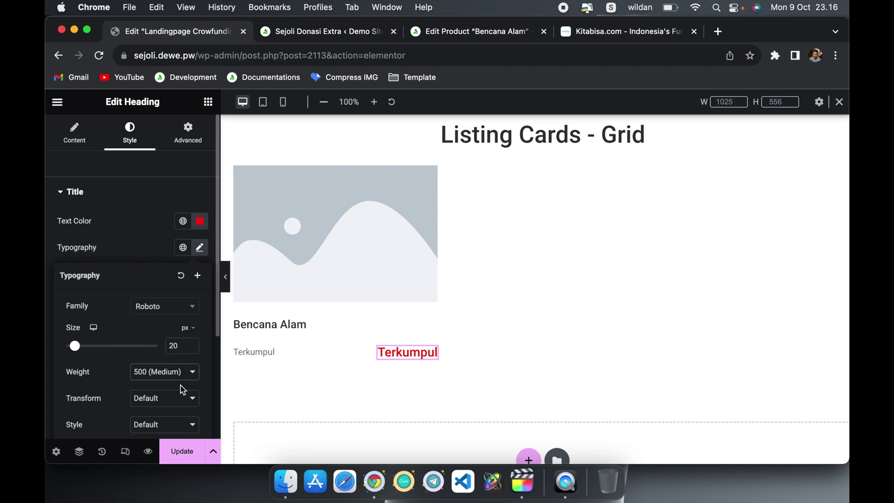
pyautogui.click(137, 252)
# Step: Set the duplicated Terkumpul heading's HTML tag to span
pyautogui.click(92, 141)
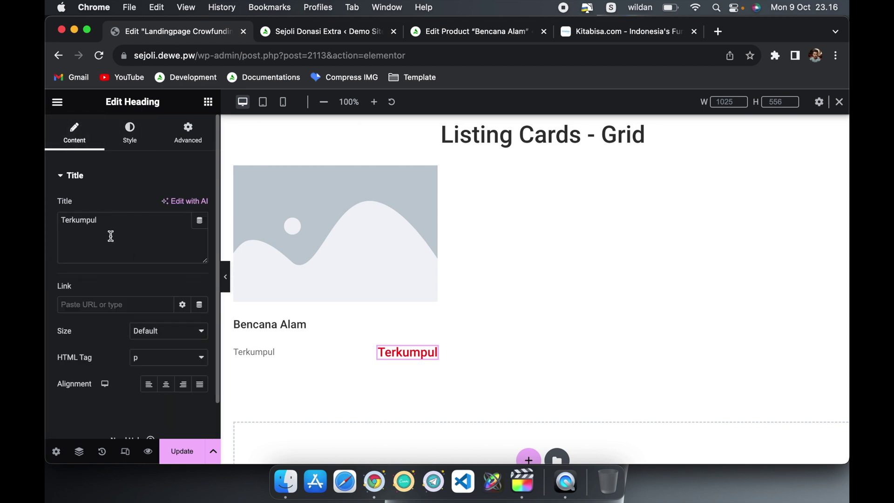
pyautogui.click(200, 223)
pyautogui.click(201, 223)
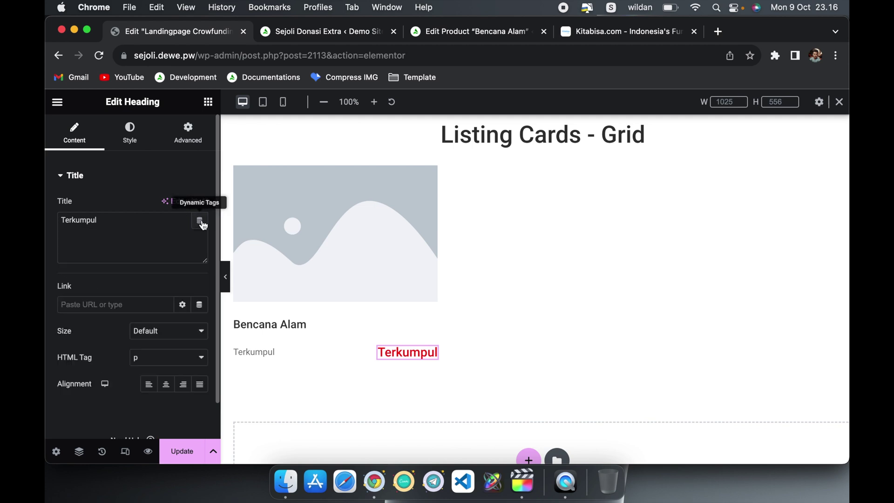
pyautogui.click(170, 357)
pyautogui.click(167, 345)
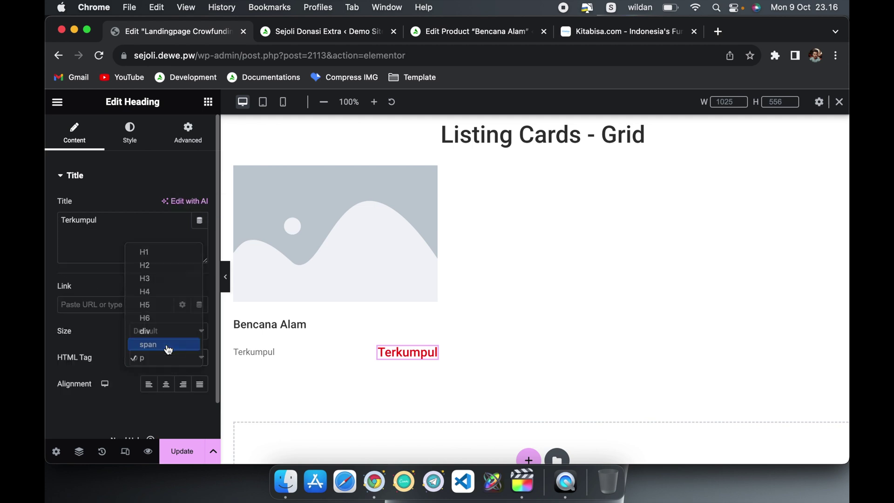
# Step: Replace the duplicated heading's title with a Shortcode dynamic tag containing [donation_terkumpul_id_rp id=1989]
pyautogui.click(200, 222)
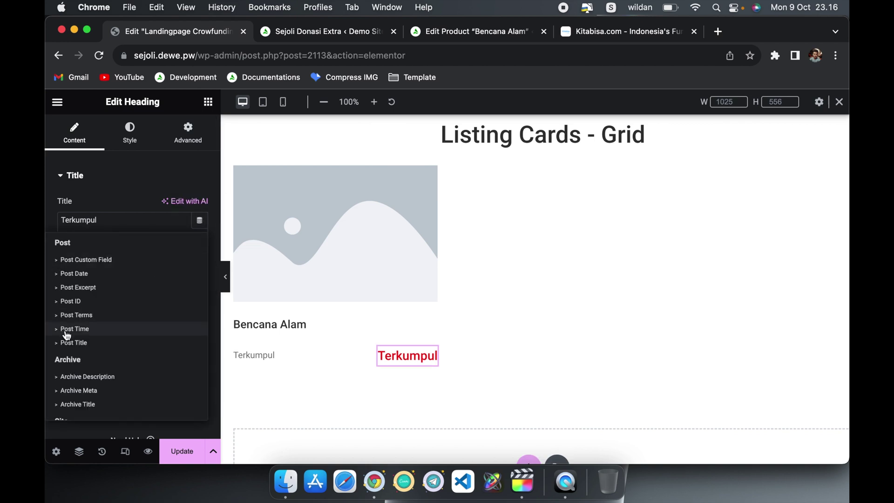
pyautogui.scroll(-3, 68, 360)
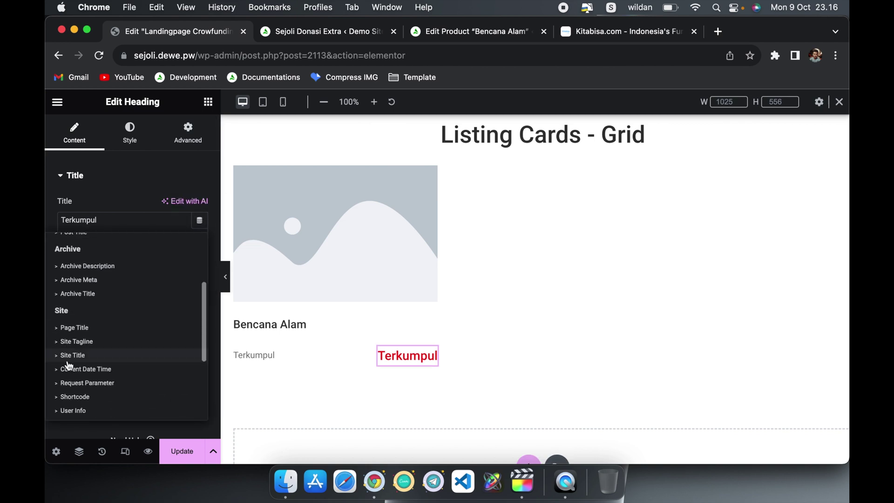
pyautogui.click(82, 399)
pyautogui.click(65, 222)
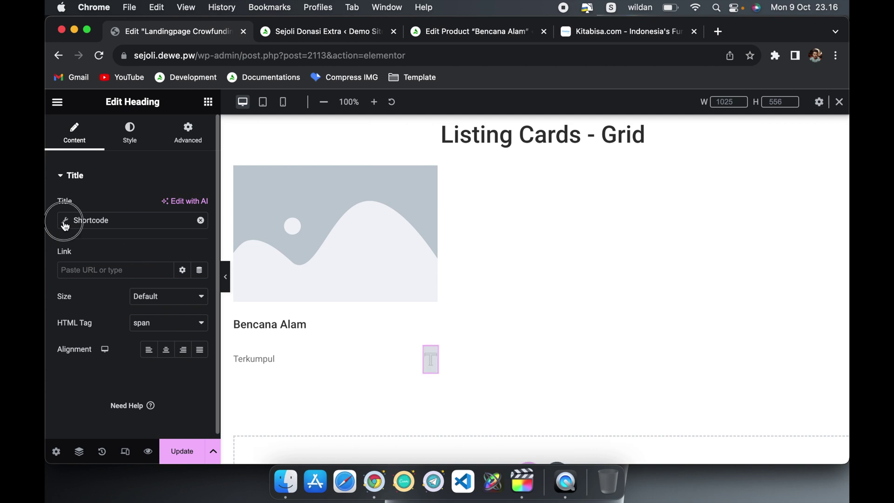
pyautogui.click(106, 297)
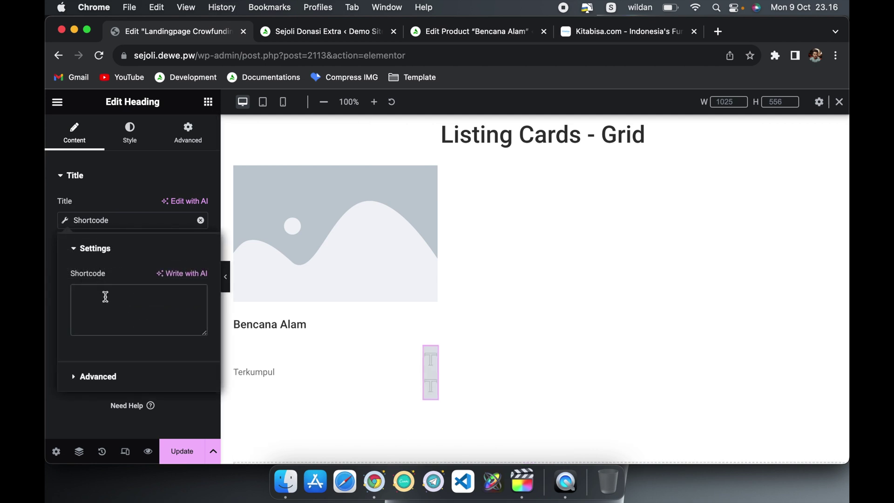
pyautogui.write('[donation_terkumpul_id_rp id=XXX]')
pyautogui.moveTo(190, 295); pyautogui.dragTo(179, 294)
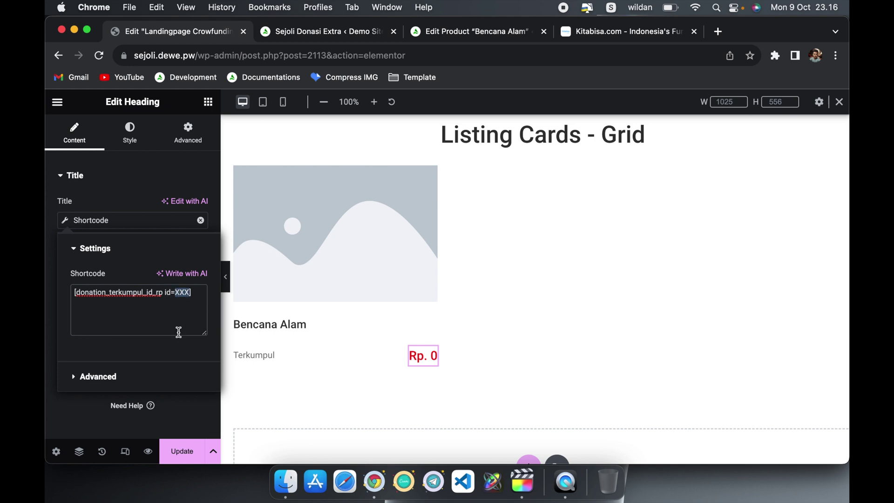
pyautogui.write('1989')
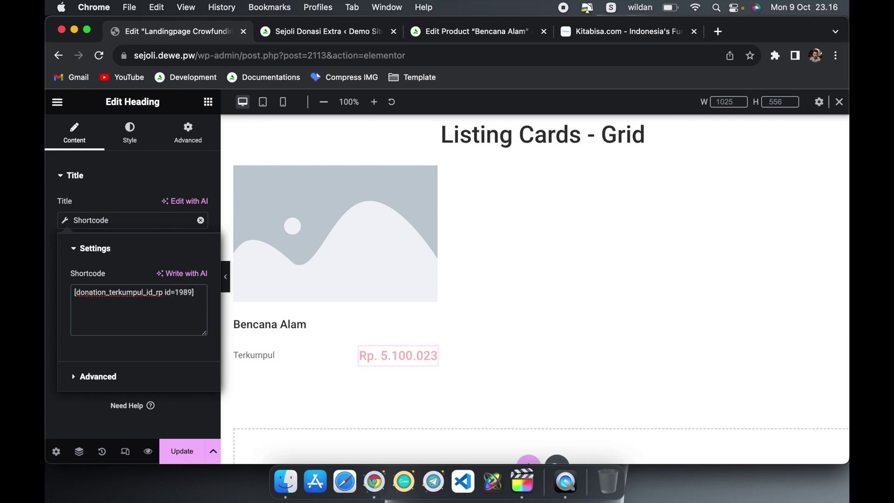
pyautogui.click(140, 202)
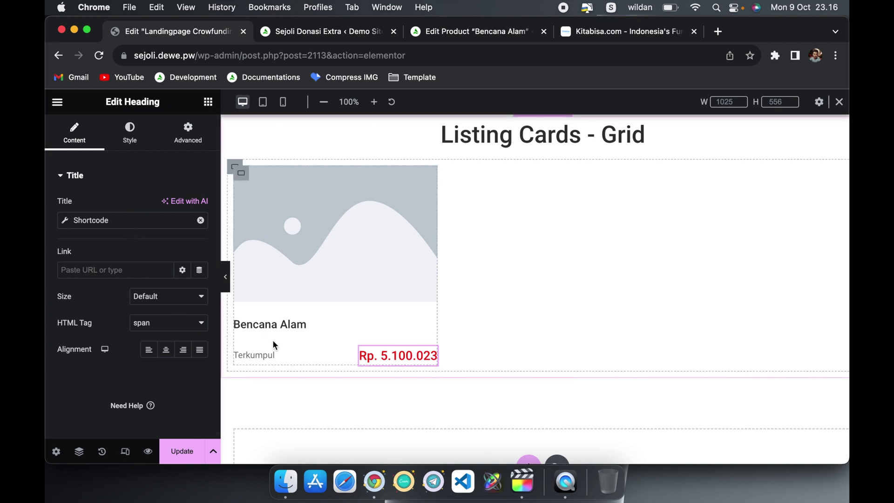
# Step: Unlink the margins of the container holding Terkumpul and the donation amount, and set its top margin to -20 px
pyautogui.click(241, 355)
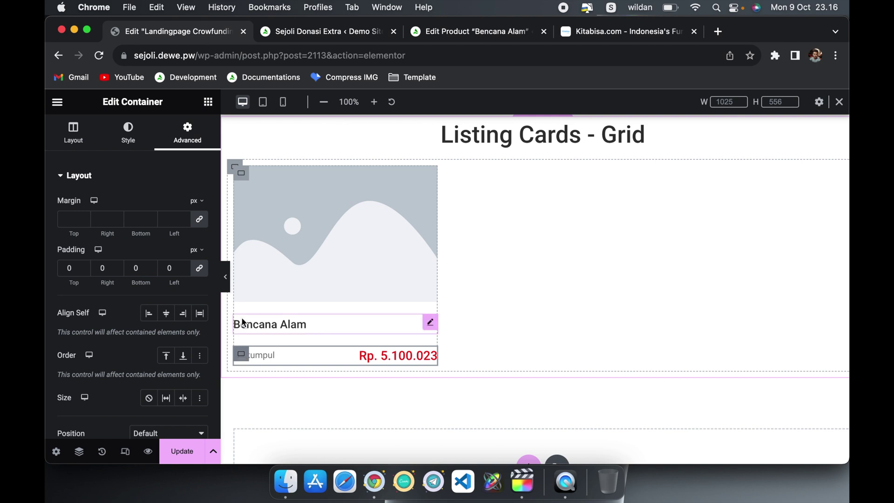
pyautogui.click(244, 178)
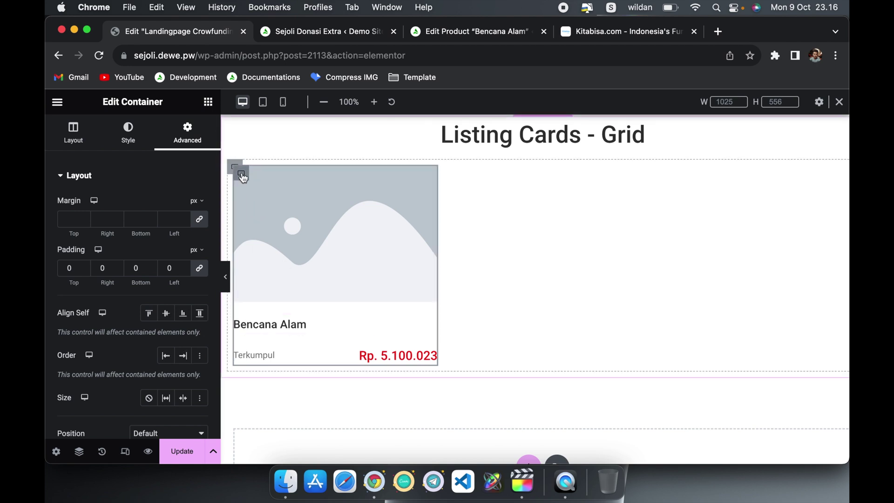
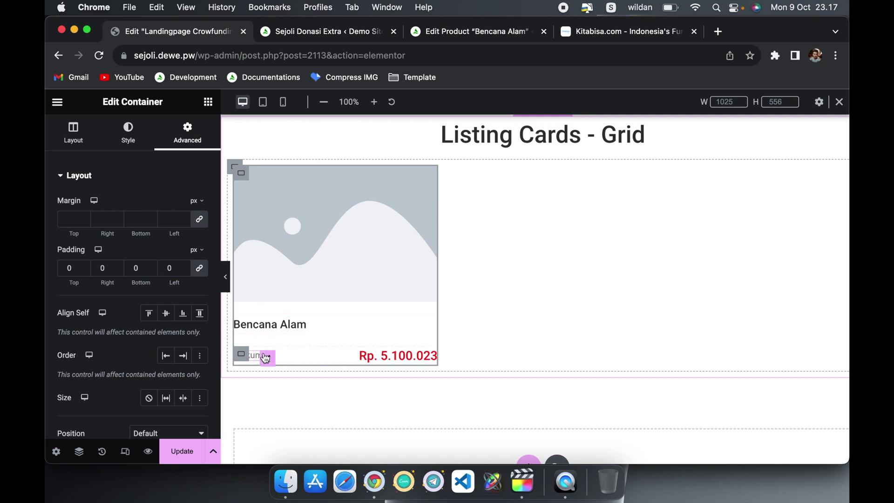
pyautogui.click(241, 356)
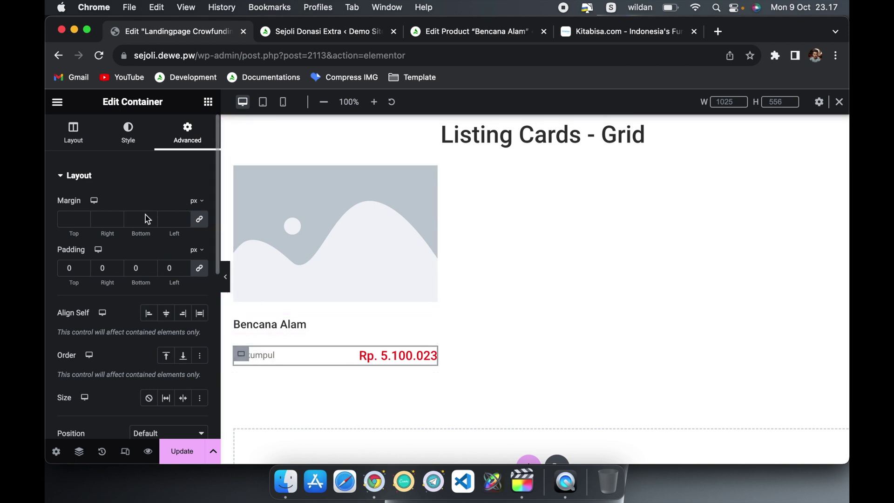
pyautogui.click(200, 219)
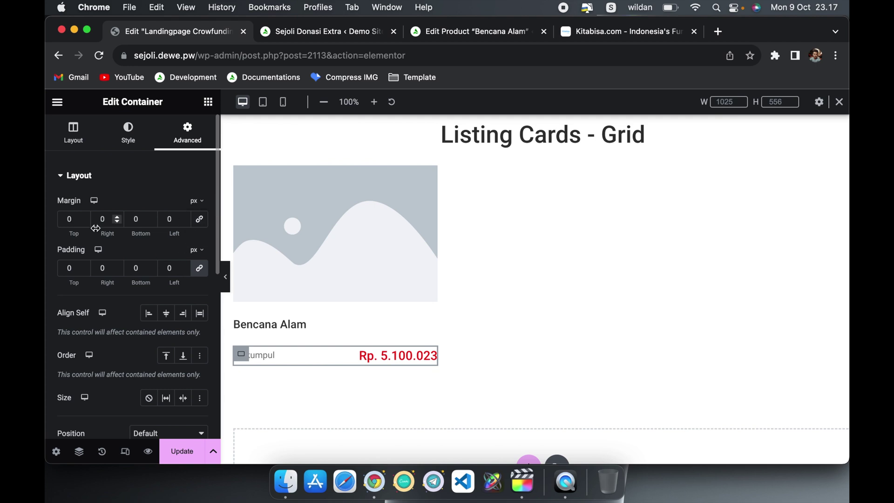
pyautogui.click(68, 220)
pyautogui.write('-1')
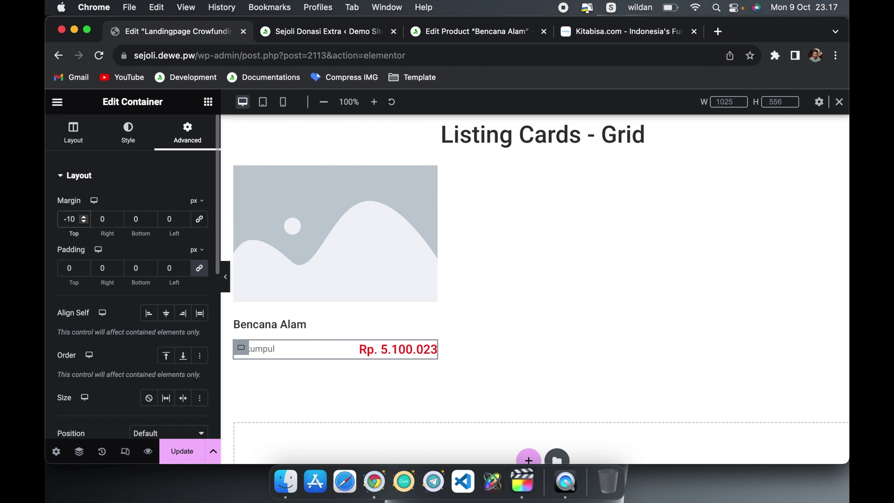
pyautogui.click(85, 221)
pyautogui.click(85, 221)
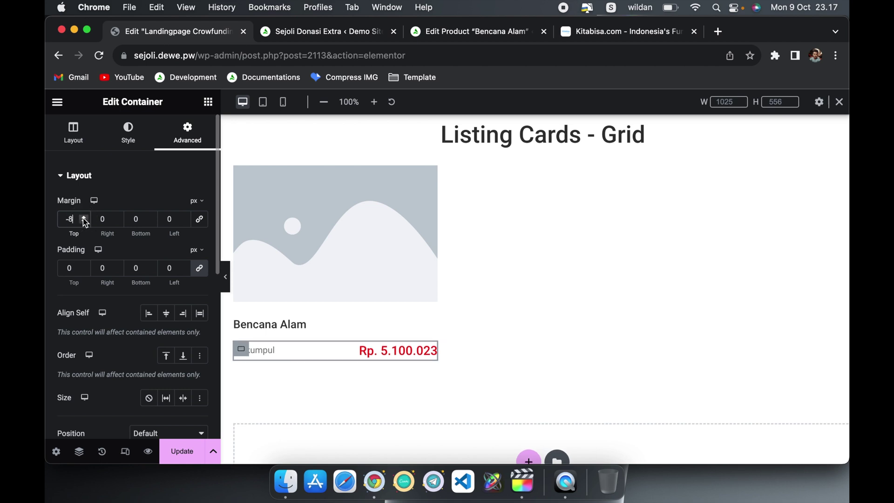
pyautogui.moveTo(74, 218); pyautogui.dragTo(70, 217)
pyautogui.press('BackSpace')
pyautogui.write('20')
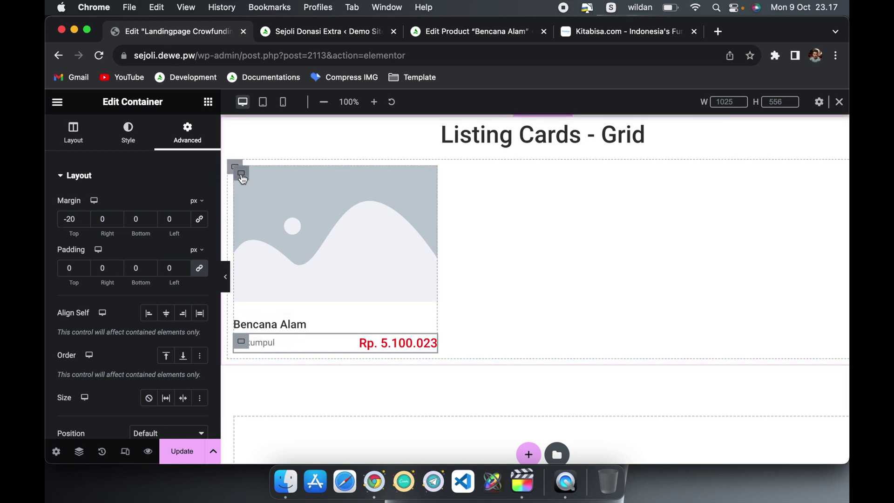
# Step: Replace the card's placeholder image with the "Asap Hitam Renggut Napas Warga!" forest fire banner from the media library
pyautogui.click(242, 176)
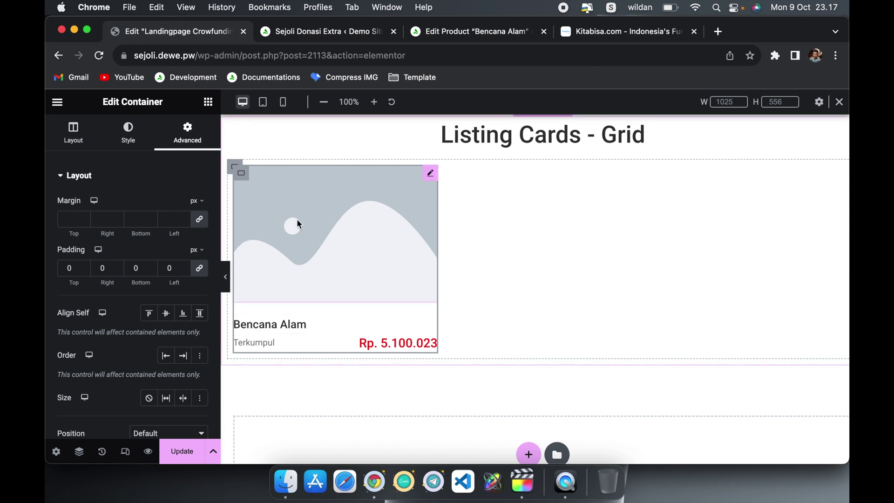
pyautogui.click(291, 206)
pyautogui.click(127, 240)
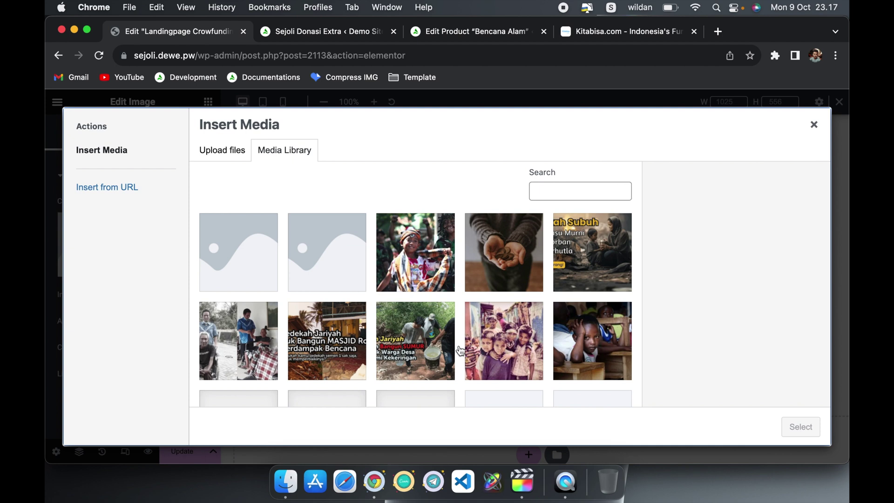
pyautogui.scroll(-2, 461, 351)
pyautogui.scroll(-8, 461, 350)
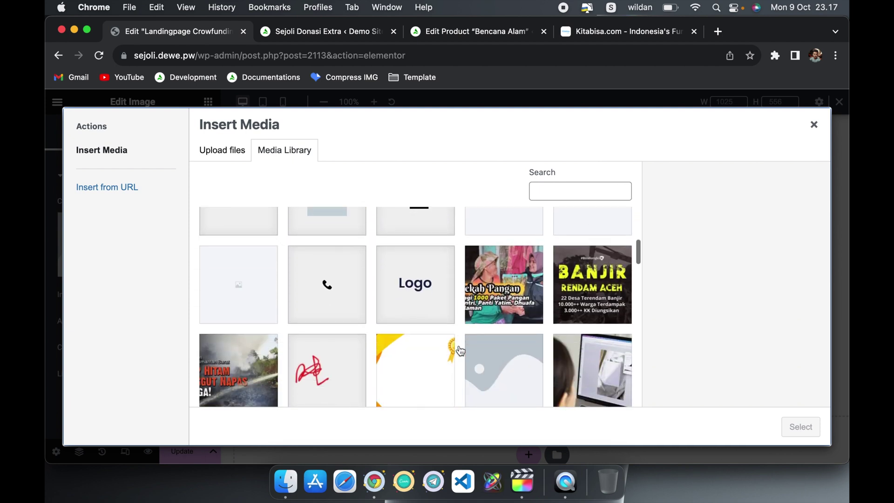
pyautogui.click(255, 338)
pyautogui.click(808, 428)
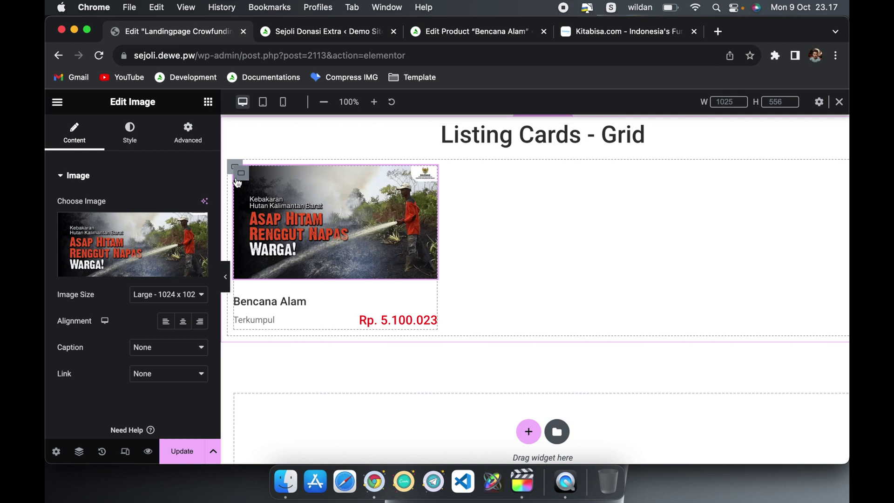
# Step: Unlink the Bencana Alam heading's padding and set its right and left padding to 8 px
pyautogui.click(237, 180)
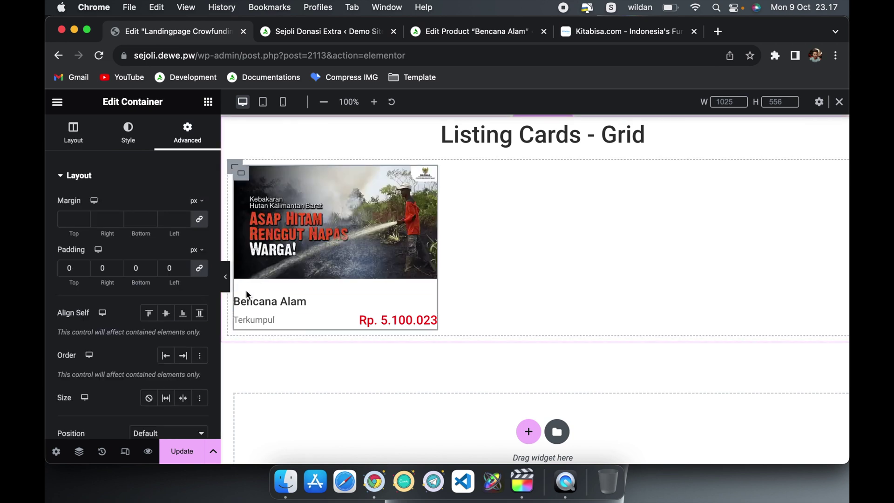
pyautogui.click(431, 308)
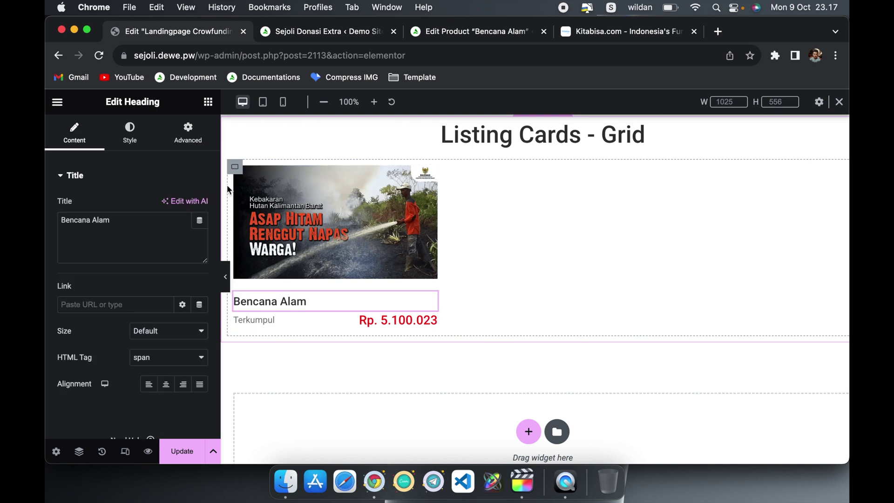
pyautogui.click(188, 133)
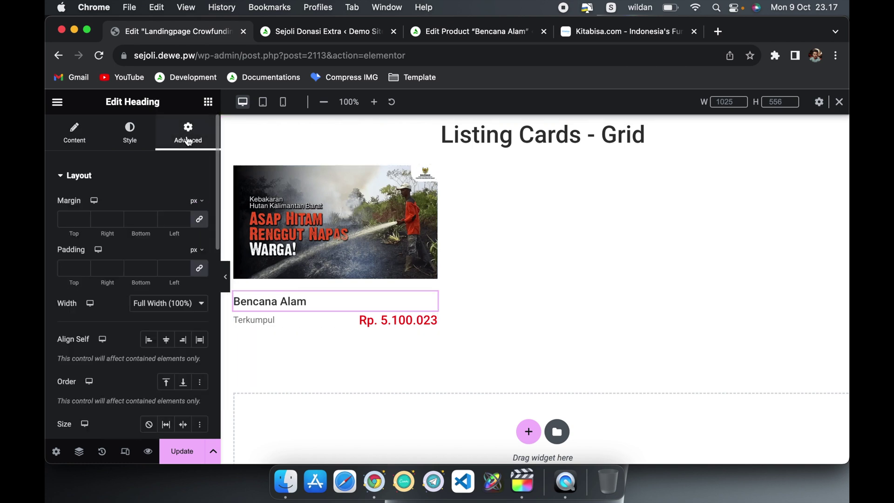
pyautogui.click(200, 270)
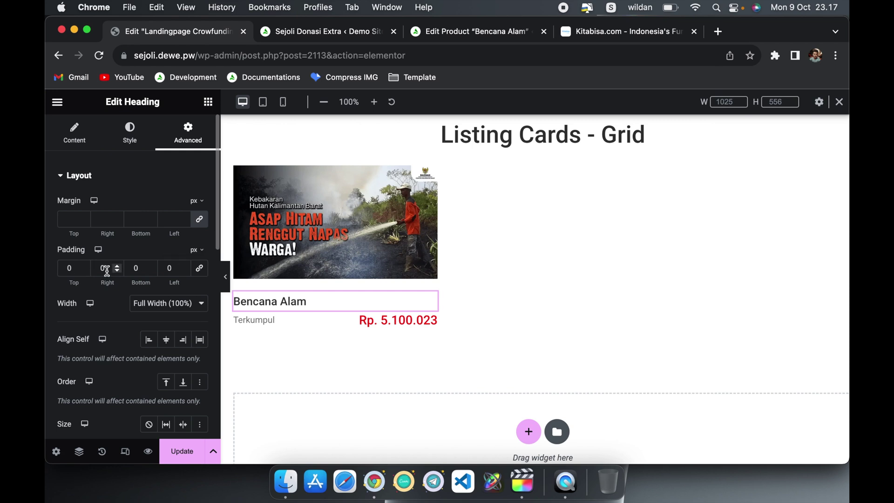
pyautogui.moveTo(107, 271); pyautogui.dragTo(100, 270)
pyautogui.doubleClick(170, 270)
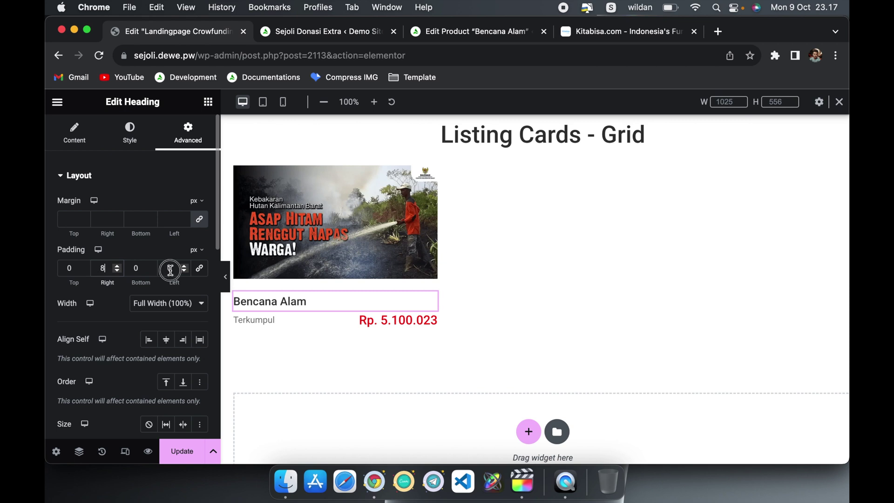
pyautogui.write('8')
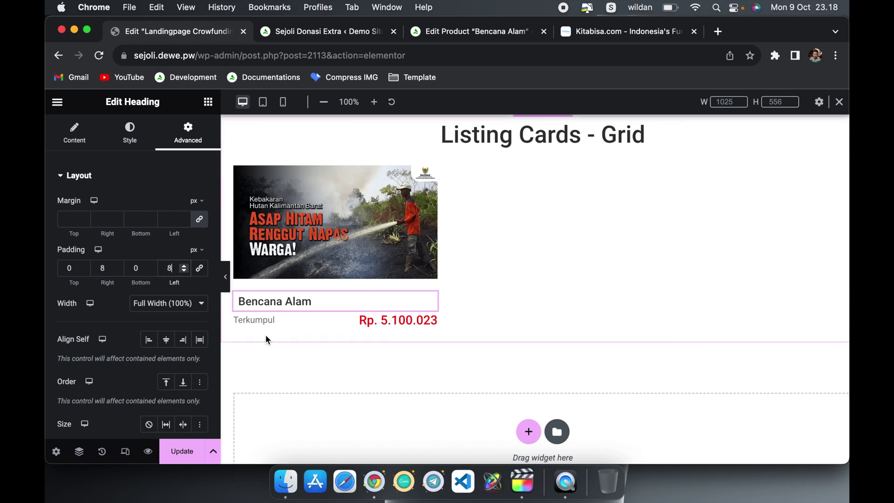
# Step: Unlink the padding of the Terkumpul row container and set its right and left padding to 8 px
pyautogui.click(241, 320)
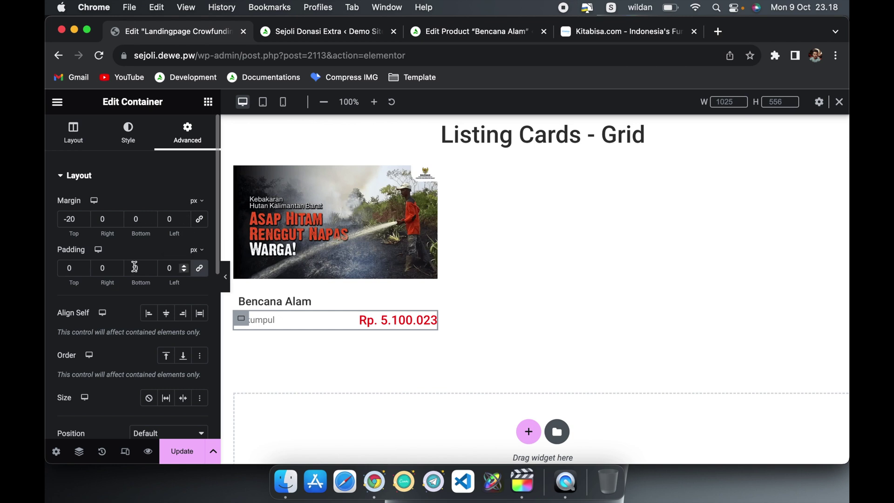
pyautogui.click(200, 268)
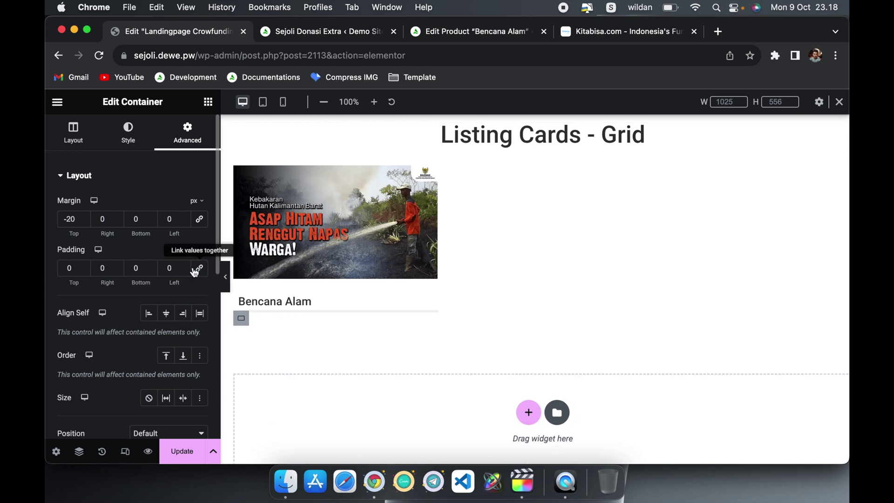
pyautogui.doubleClick(103, 268)
pyautogui.write('8')
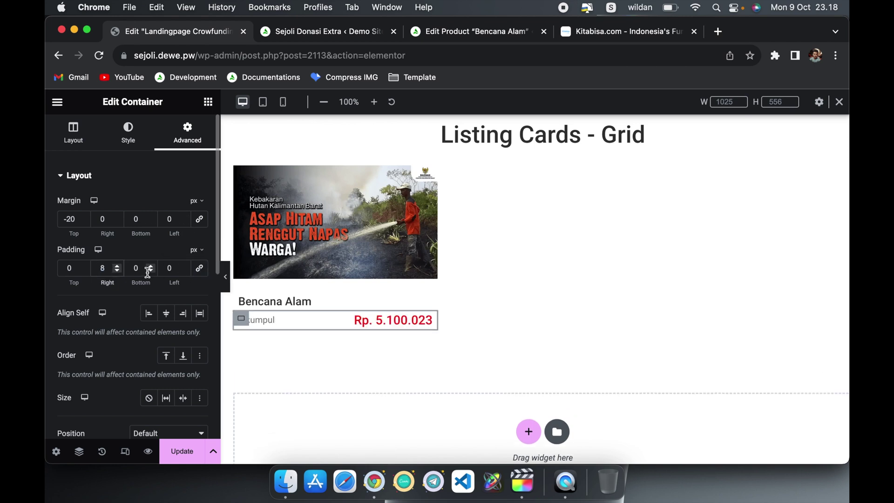
pyautogui.doubleClick(170, 268)
pyautogui.write('8')
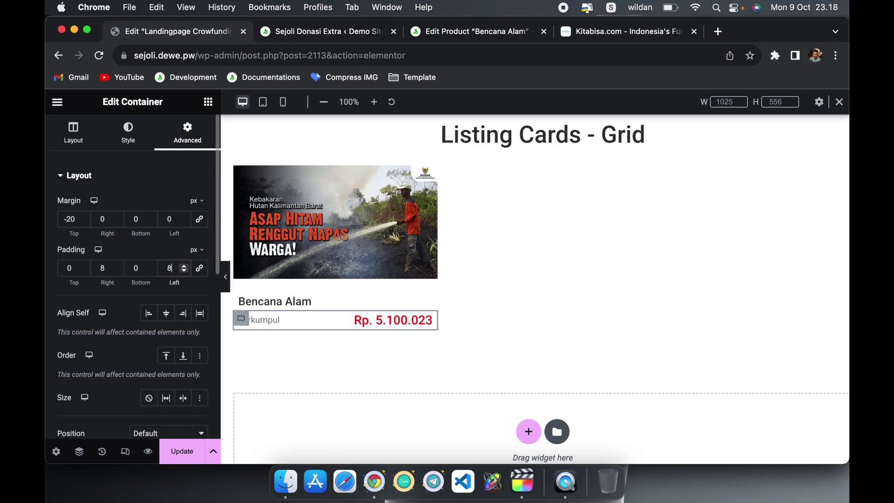
# Step: Add a Progress Bar widget to the card container and set its width to Full Width (100%)
pyautogui.click(244, 175)
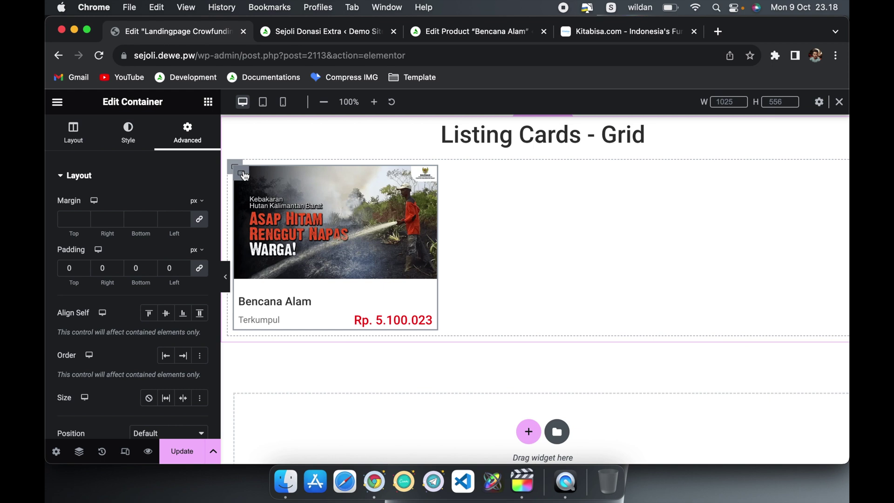
pyautogui.click(209, 102)
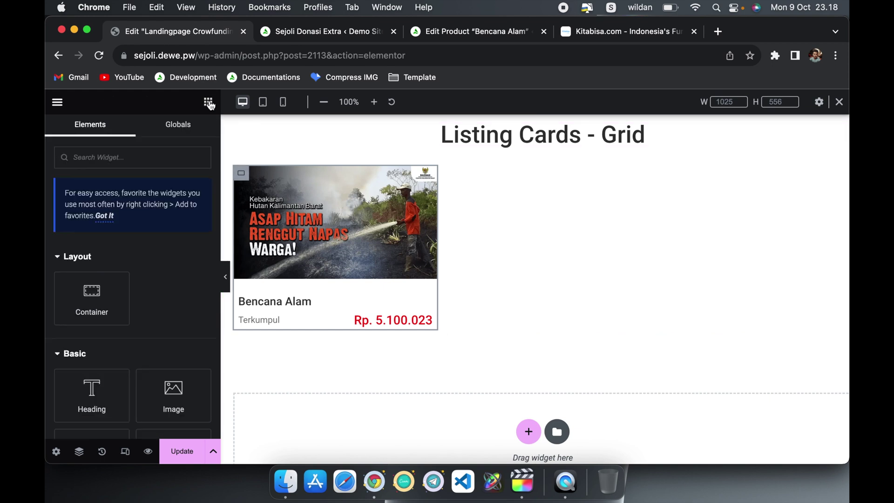
pyautogui.write('prog')
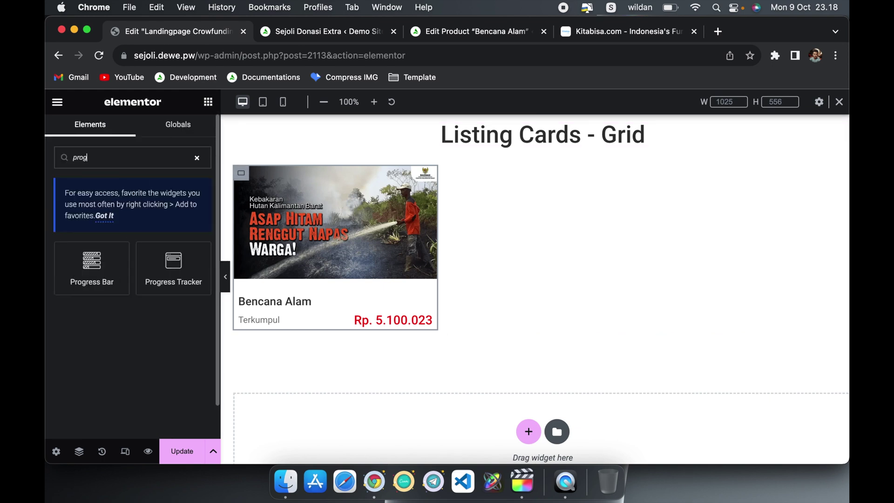
pyautogui.click(93, 270)
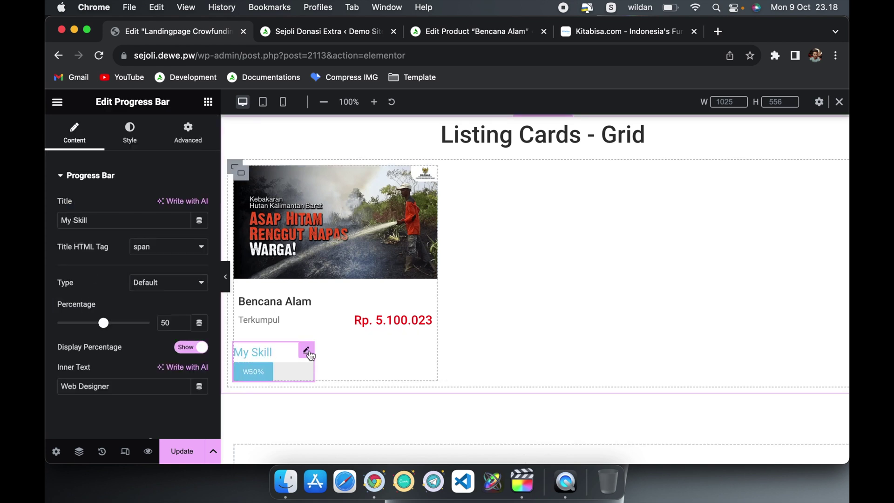
pyautogui.click(189, 138)
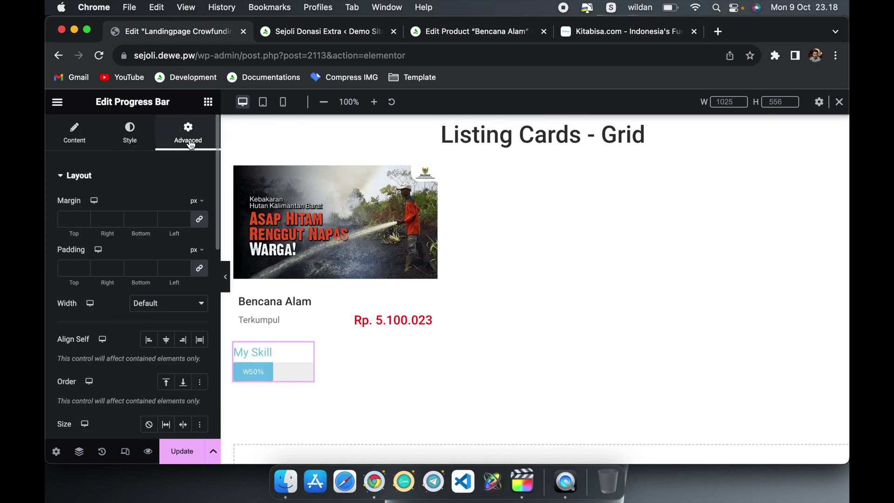
pyautogui.click(156, 304)
pyautogui.click(153, 317)
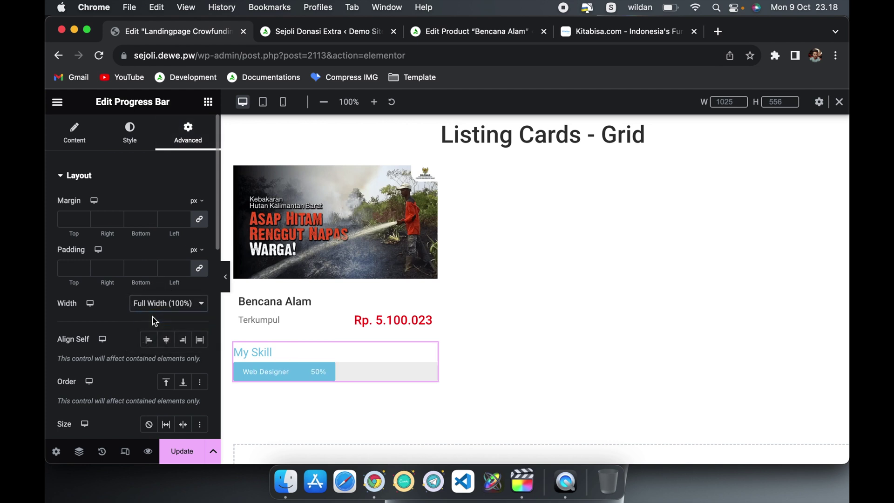
# Step: Clear the progress bar's title and inner text
pyautogui.click(75, 137)
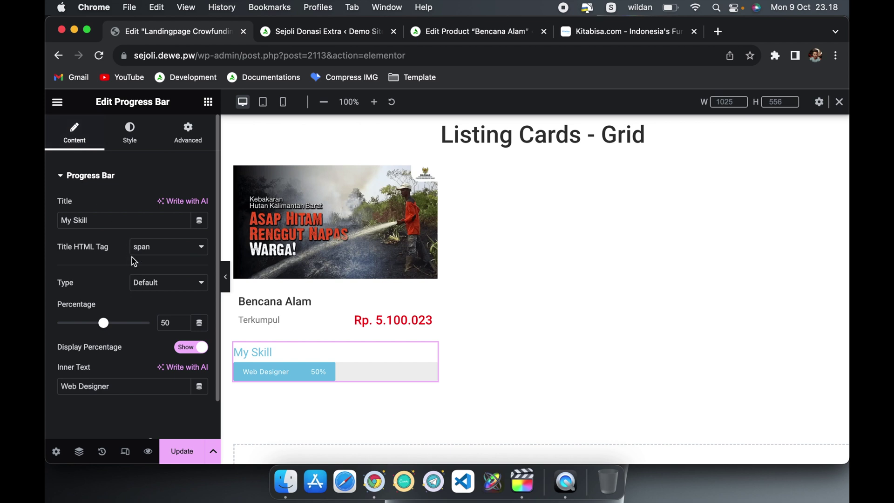
pyautogui.tripleClick(113, 214)
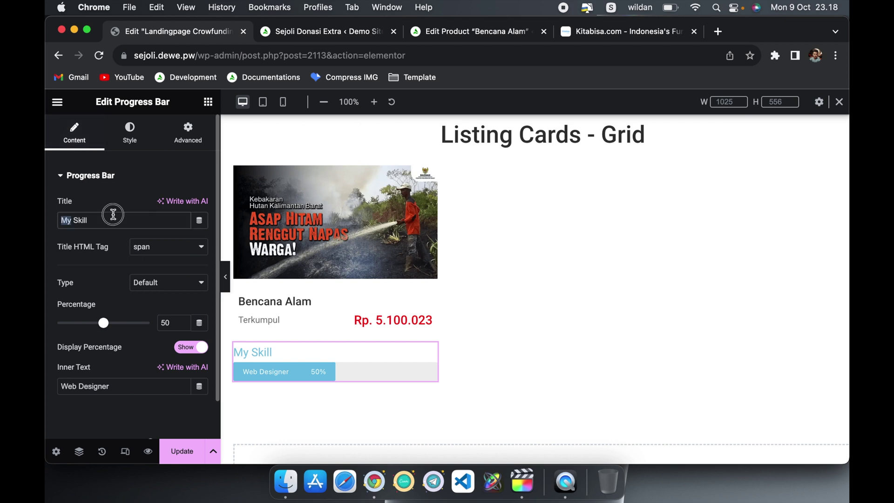
pyautogui.press('BackSpace')
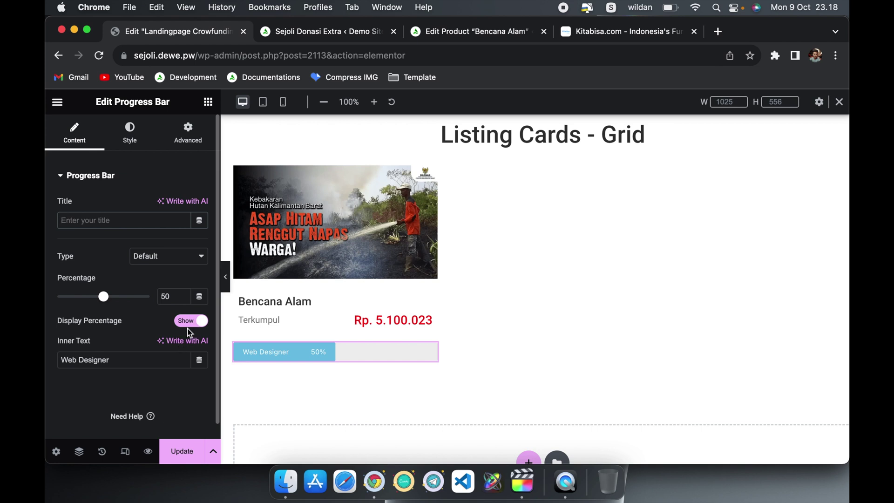
pyautogui.tripleClick(167, 361)
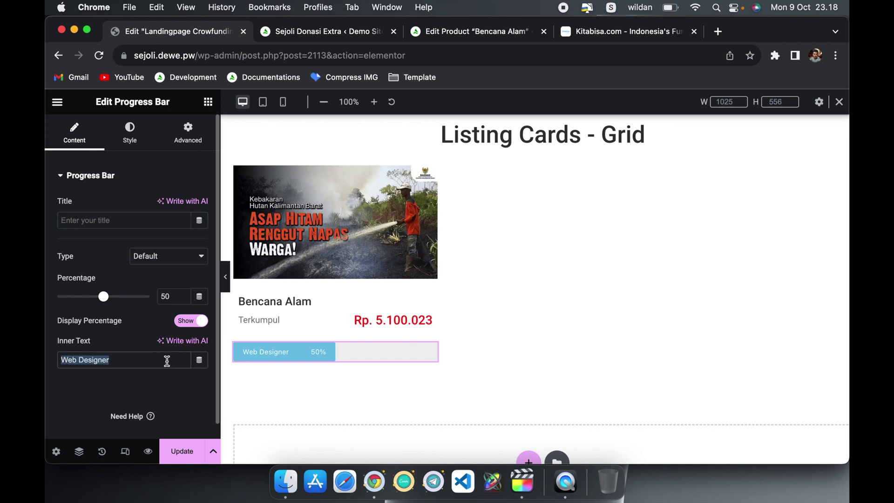
pyautogui.press('BackSpace')
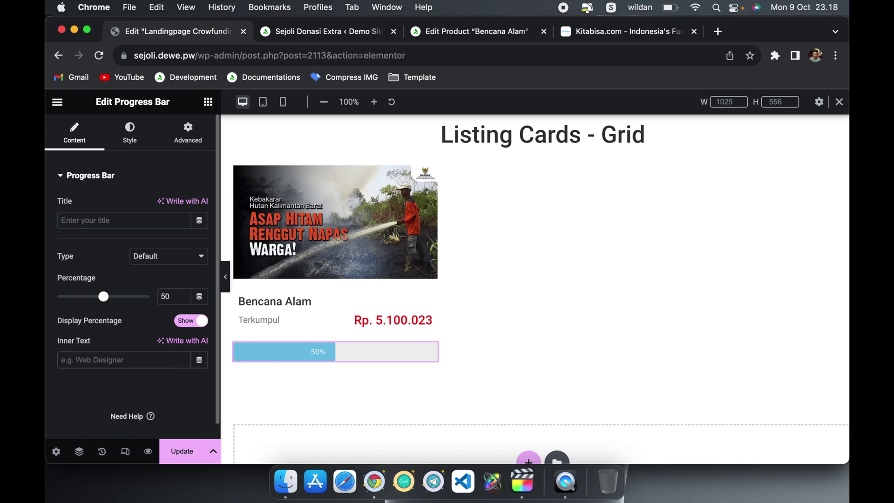
# Step: Make the progress bar's percentage a dynamic Shortcode value and open its shortcode setting
pyautogui.click(200, 298)
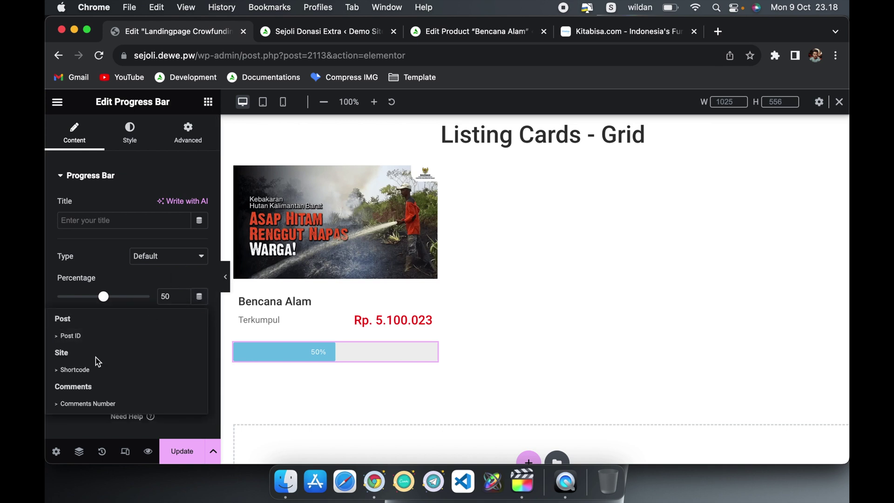
pyautogui.click(77, 369)
pyautogui.click(68, 298)
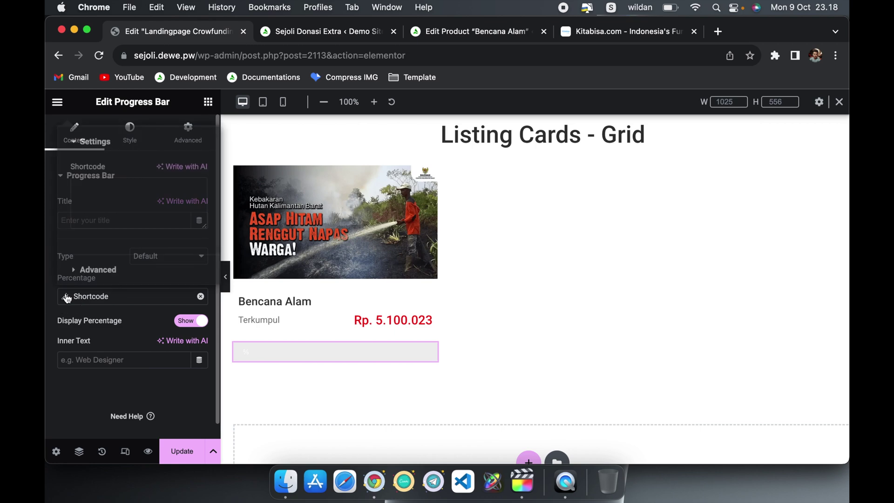
pyautogui.click(91, 210)
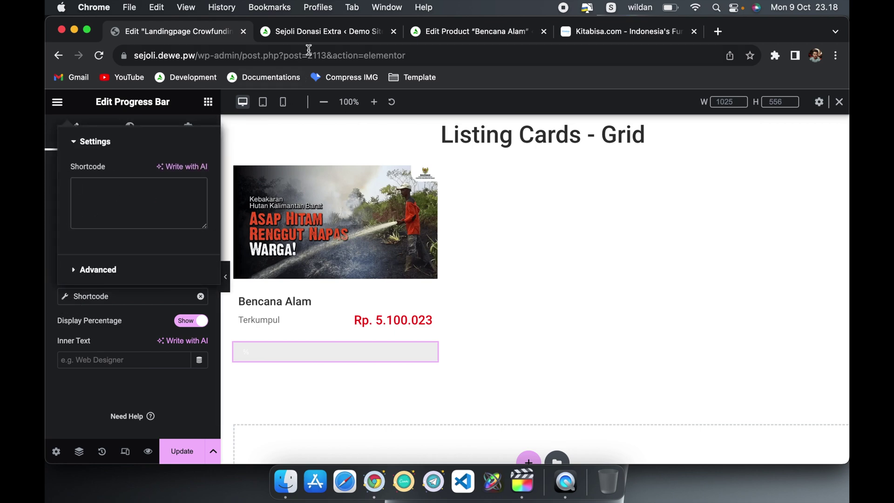
# Step: Copy the [donation_progress_bar_id id=XXX] shortcode from the Sejoli Donasi Extra shortcode list
pyautogui.click(313, 34)
pyautogui.scroll(-4, 360, 264)
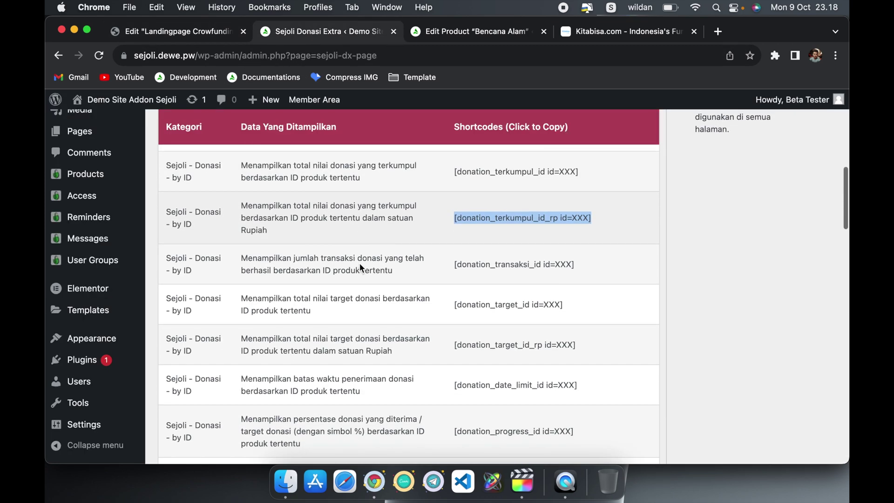
pyautogui.scroll(-5, 359, 264)
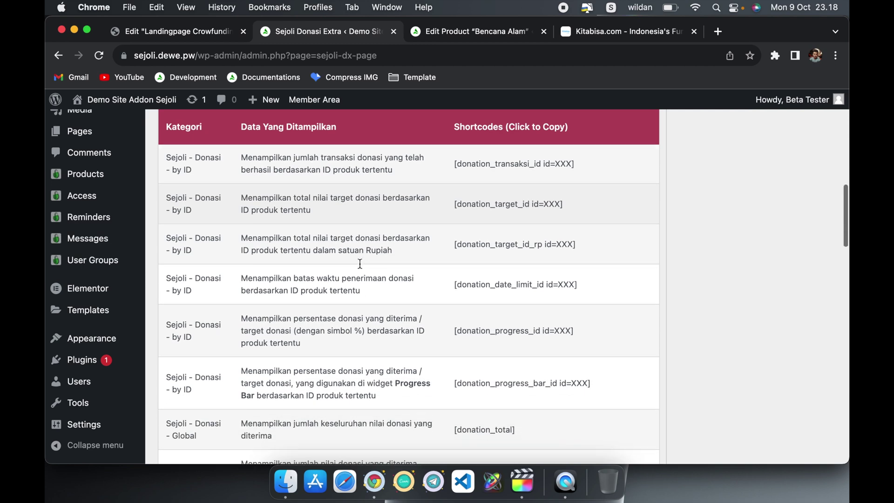
pyautogui.scroll(-3, 360, 263)
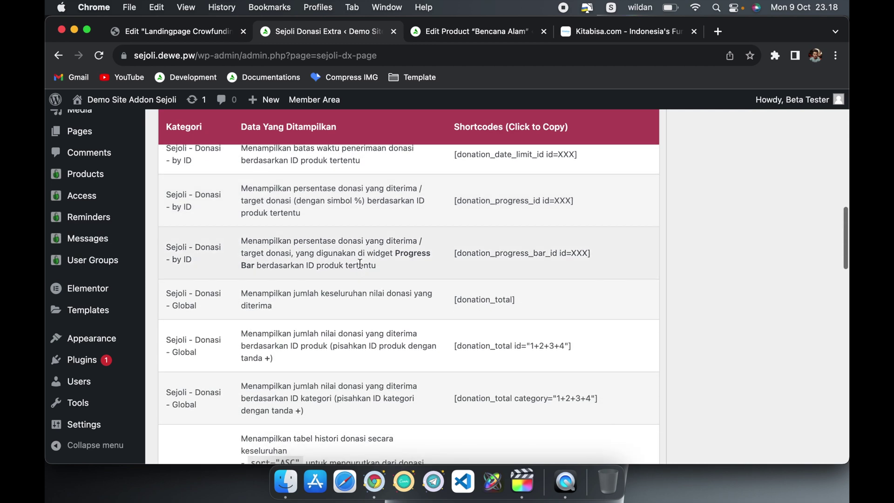
pyautogui.moveTo(608, 257); pyautogui.dragTo(372, 242)
pyautogui.click(488, 253)
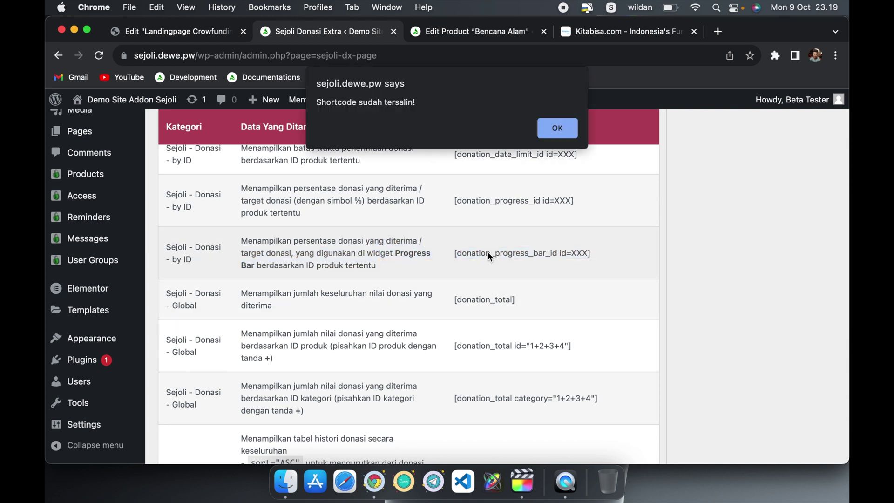
# Step: Paste [donation_progress_bar_id id=XXX] as the percentage shortcode and replace XXX with the Bencana Alam product ID 1989
pyautogui.click(470, 31)
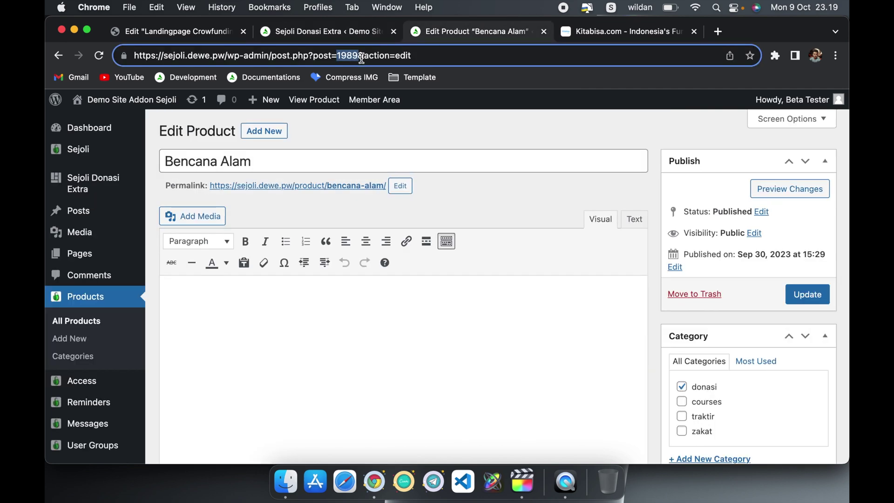
pyautogui.click(227, 33)
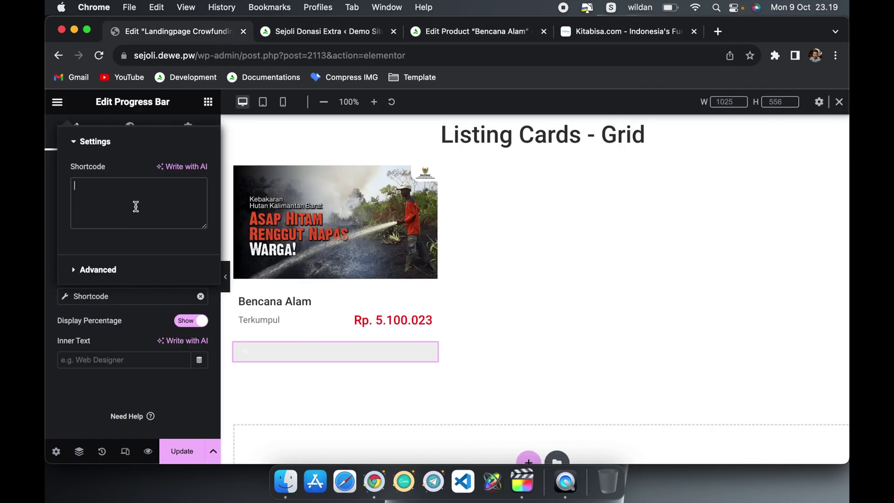
pyautogui.write('[donation_progress_bar_id id=XXX]')
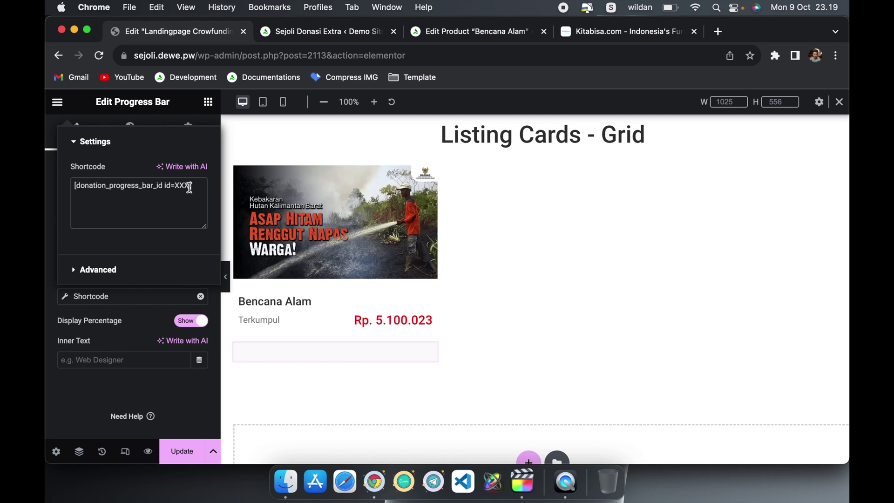
pyautogui.click(189, 186)
pyautogui.press('BackSpace')
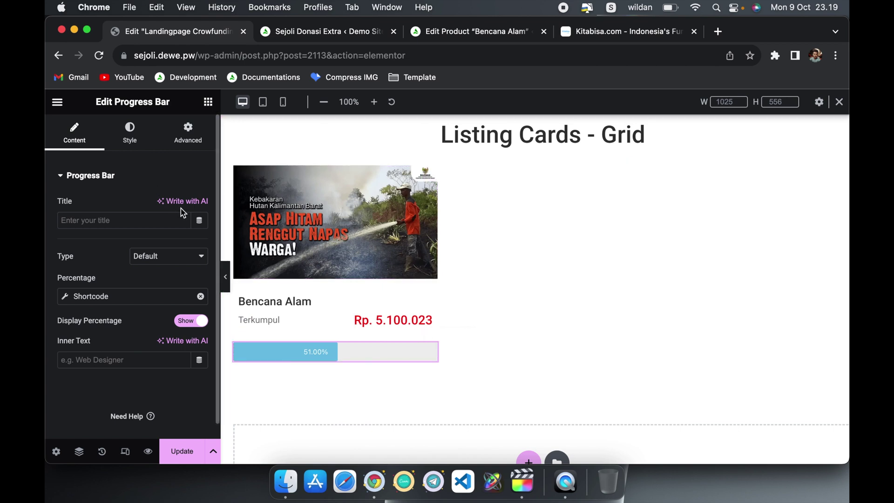
# Step: Copy the text color code #FC0E0E from the card's donation total heading
pyautogui.click(427, 320)
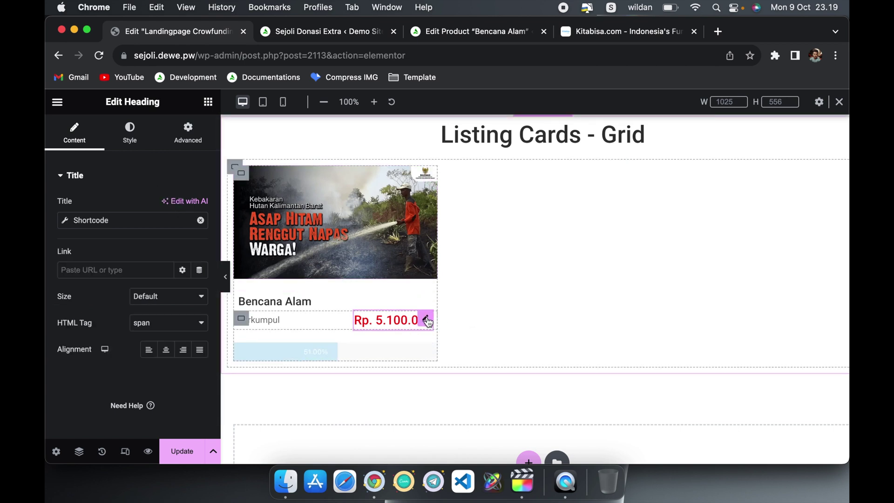
pyautogui.click(131, 133)
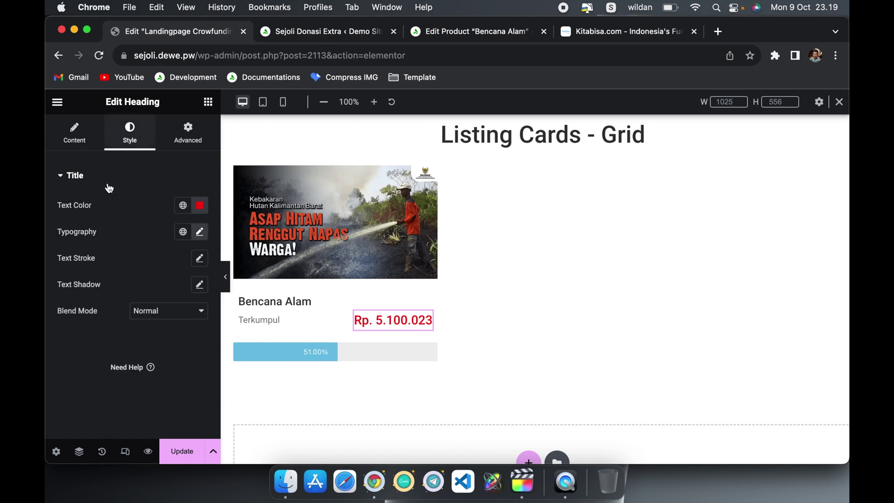
pyautogui.click(200, 206)
pyautogui.press('super+c')
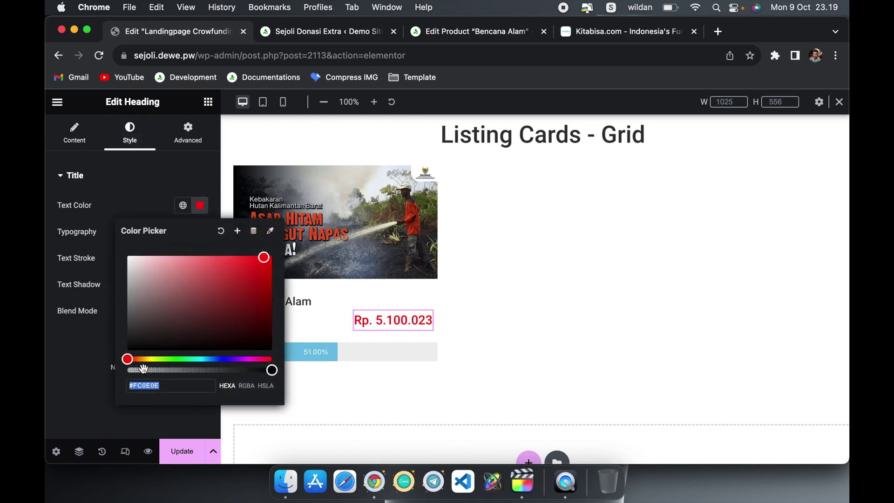
pyautogui.click(98, 356)
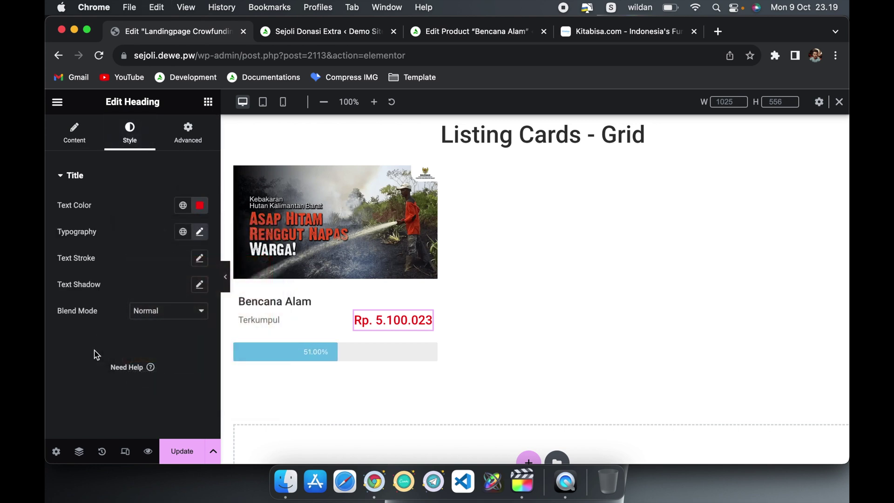
# Step: Set the progress bar's fill color to #FC0E0E
pyautogui.click(353, 353)
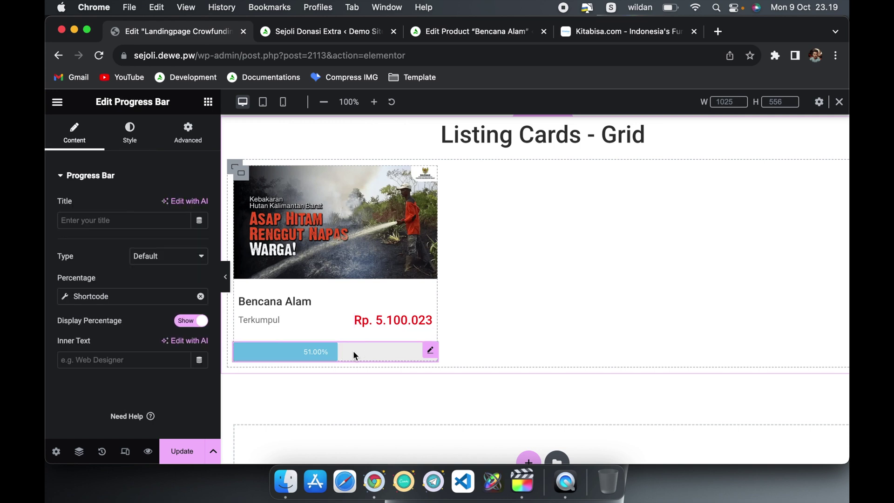
pyautogui.click(131, 138)
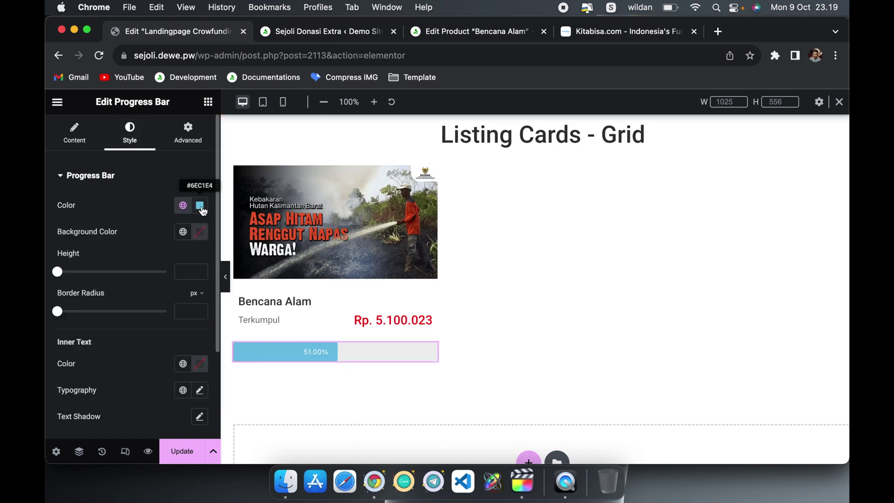
pyautogui.click(200, 205)
pyautogui.press('super+v')
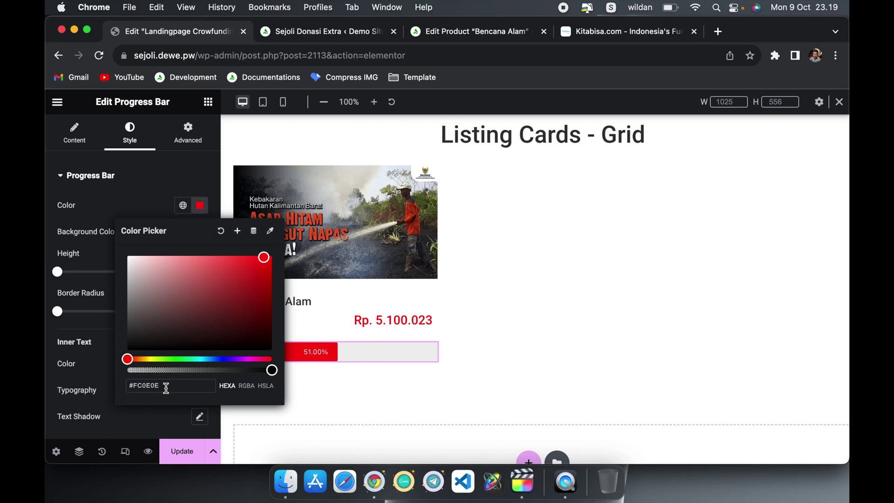
pyautogui.click(99, 228)
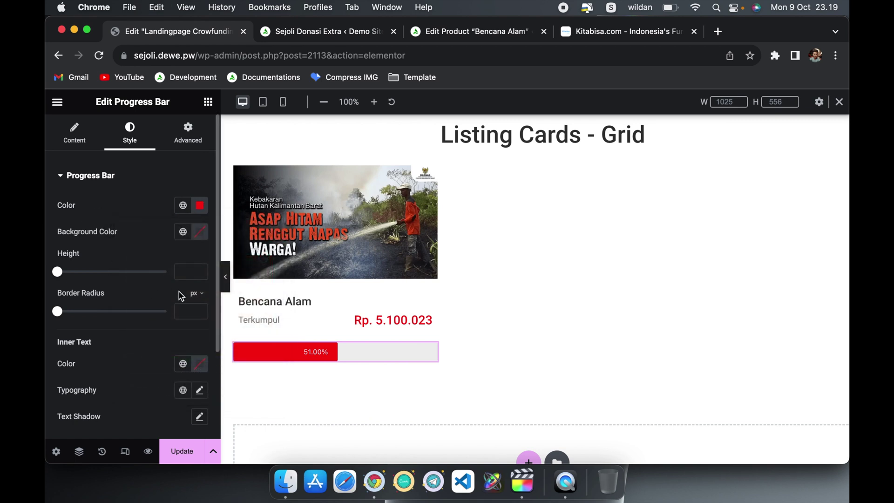
# Step: Set the progress bar's height to 14 and its border radius to 8 px
pyautogui.click(184, 276)
pyautogui.write('20')
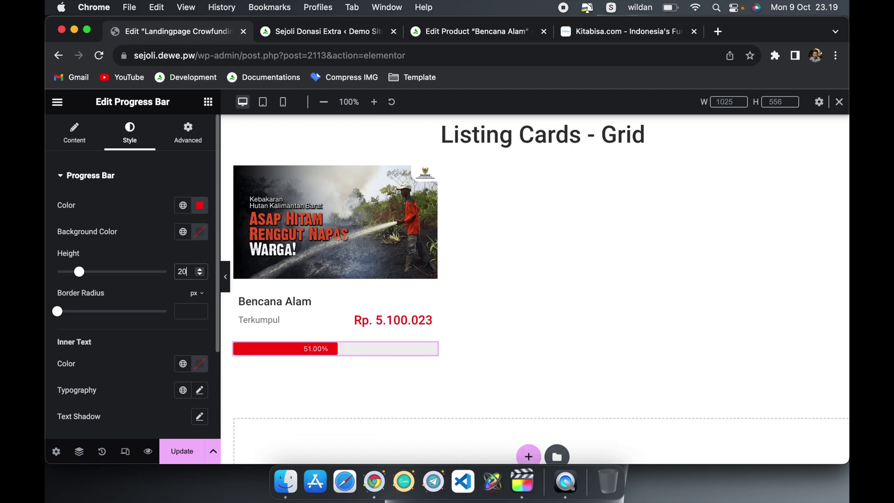
pyautogui.click(179, 312)
pyautogui.click(200, 275)
pyautogui.click(200, 275)
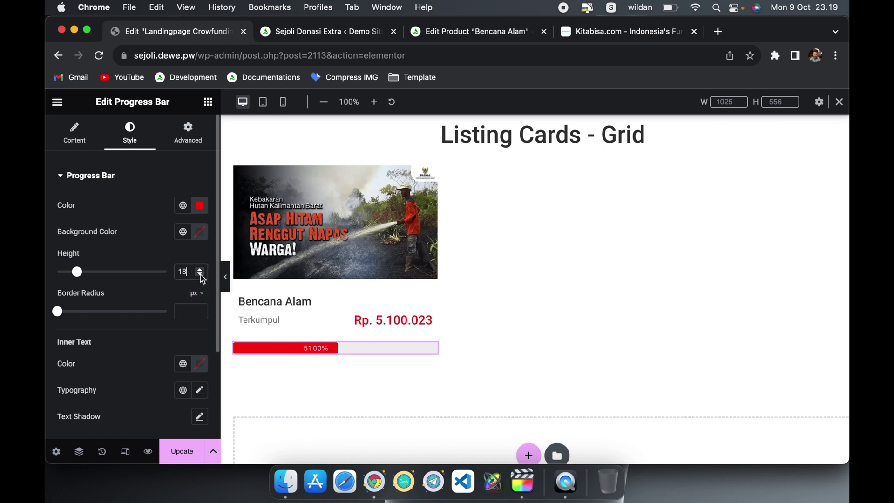
pyautogui.click(200, 275)
pyautogui.click(200, 275)
pyautogui.click(201, 275)
pyautogui.click(200, 275)
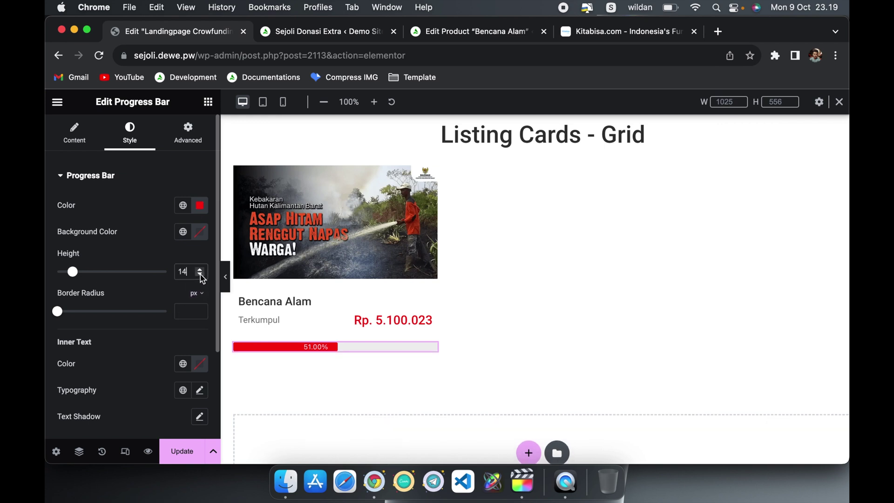
pyautogui.click(187, 311)
pyautogui.write('8')
# Step: Set the font weight of the progress bar's inner text to 500 (Medium)
pyautogui.scroll(-3, 154, 370)
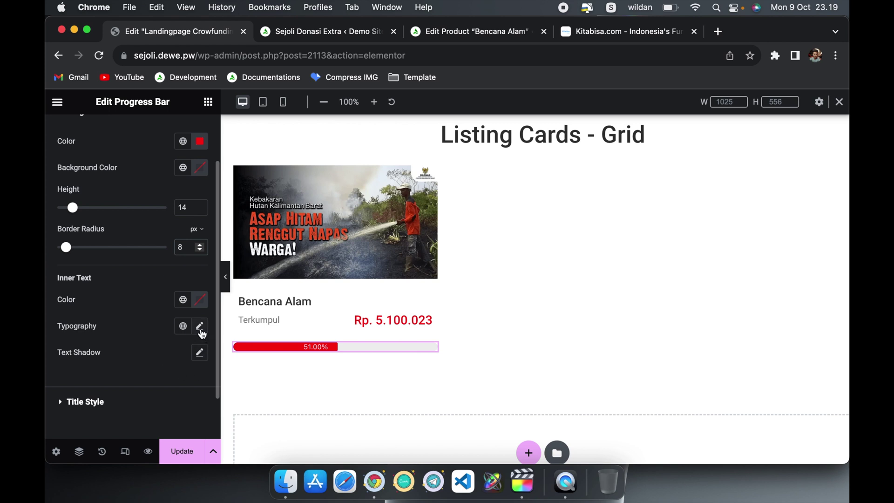
pyautogui.click(200, 326)
pyautogui.scroll(-5, 162, 378)
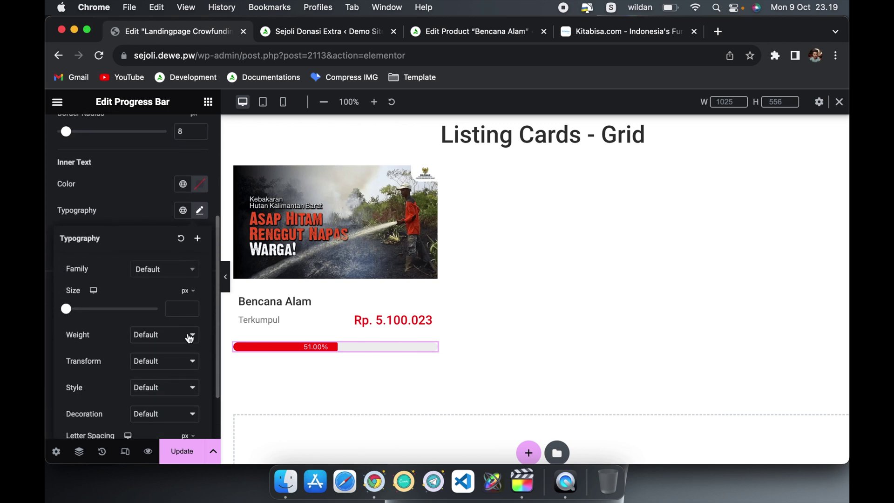
pyautogui.click(170, 337)
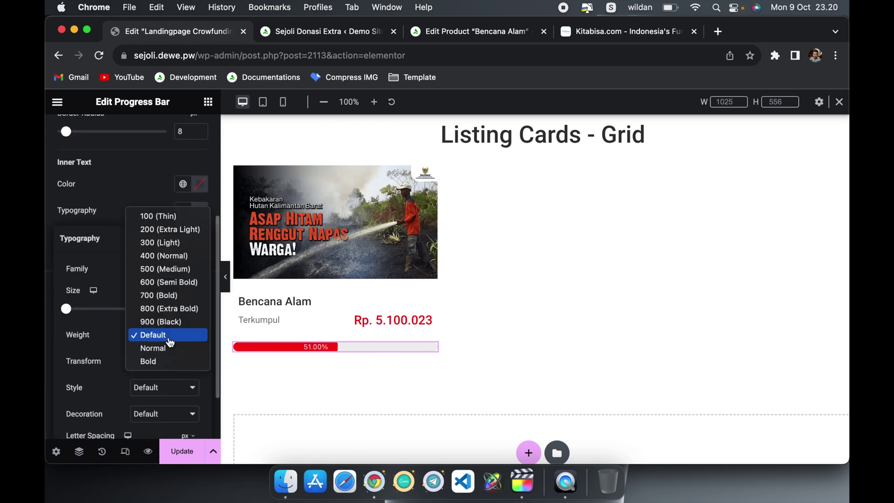
pyautogui.click(175, 258)
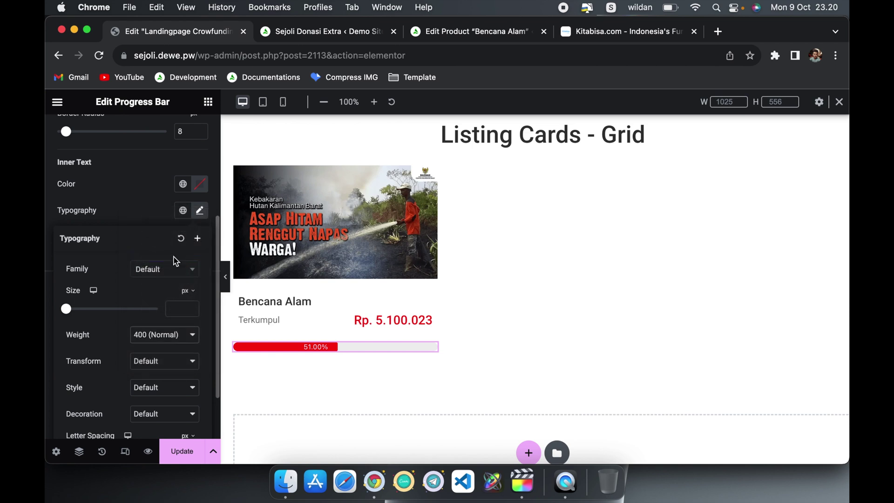
pyautogui.click(172, 338)
pyautogui.click(171, 349)
pyautogui.click(135, 215)
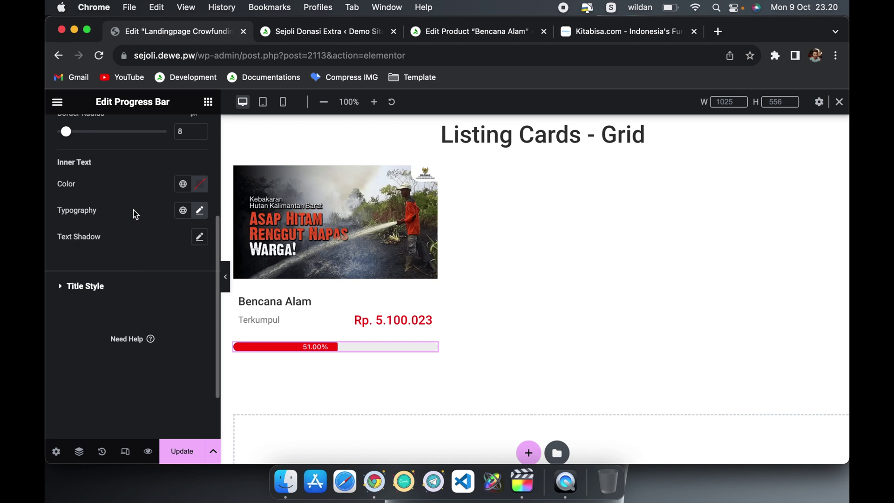
# Step: Set the progress bar's background color to the light red #FF8989 and save the page
pyautogui.scroll(5, 135, 214)
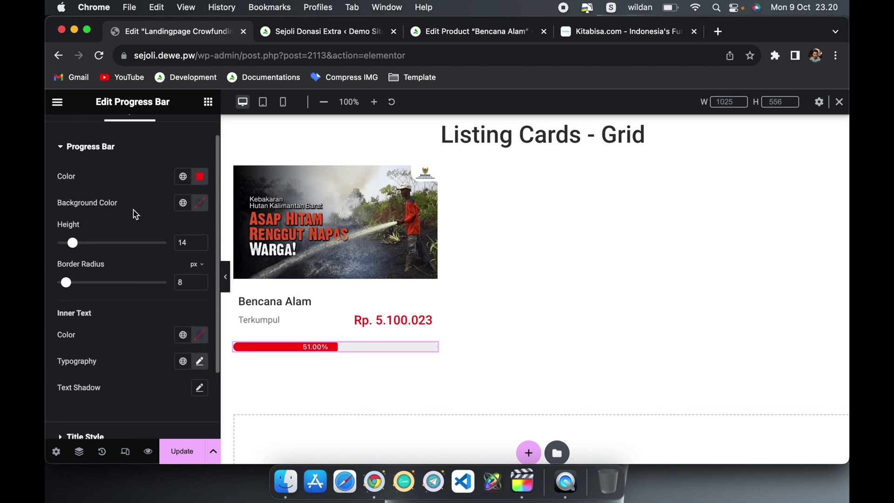
pyautogui.click(200, 203)
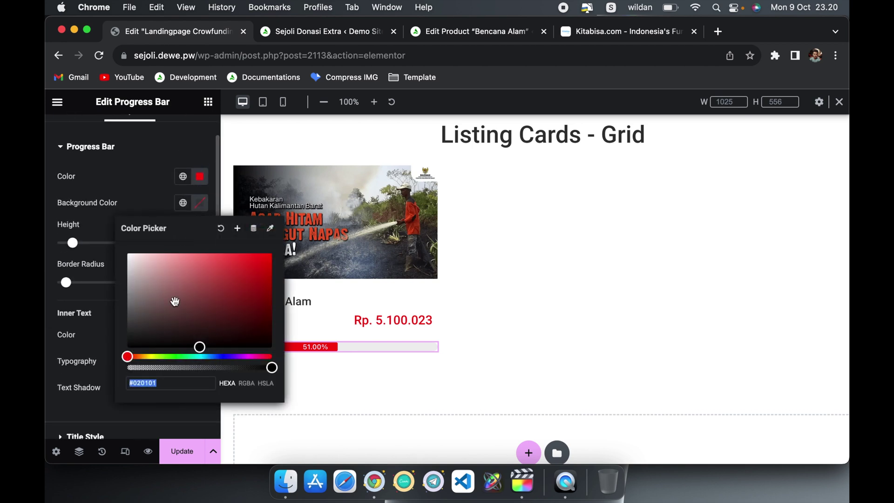
pyautogui.write('#FC0E0E')
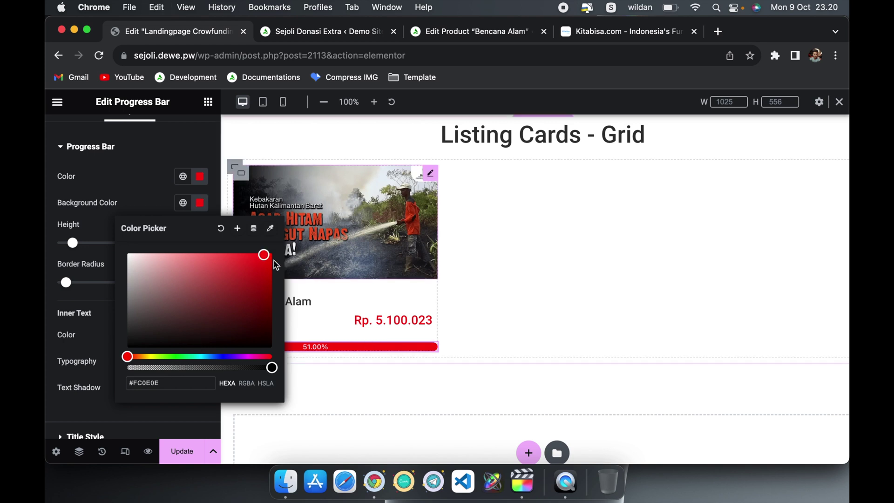
pyautogui.moveTo(232, 263)
pyautogui.mouseDown()
pyautogui.moveTo(184, 260)
pyautogui.moveTo(193, 254)
pyautogui.mouseUp()
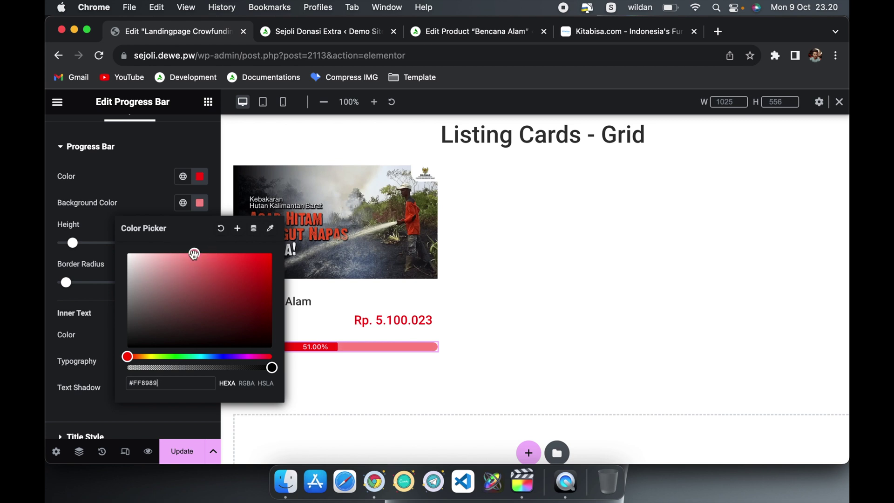
pyautogui.click(147, 209)
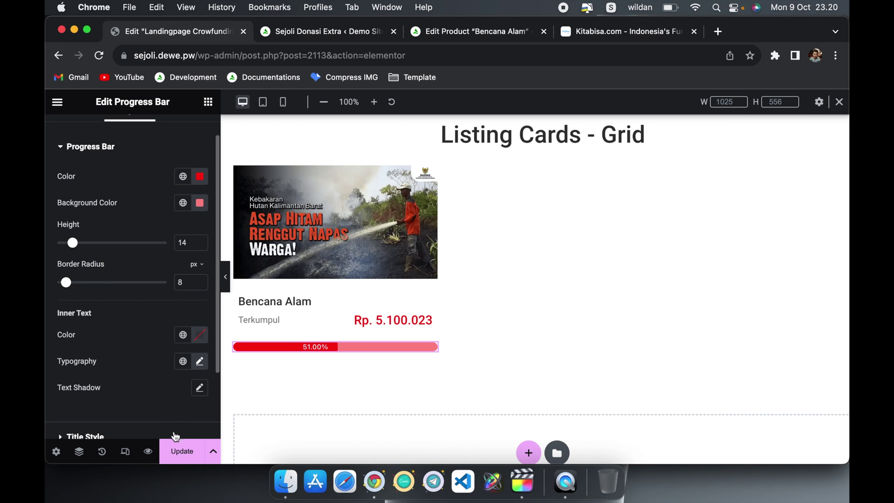
pyautogui.click(182, 452)
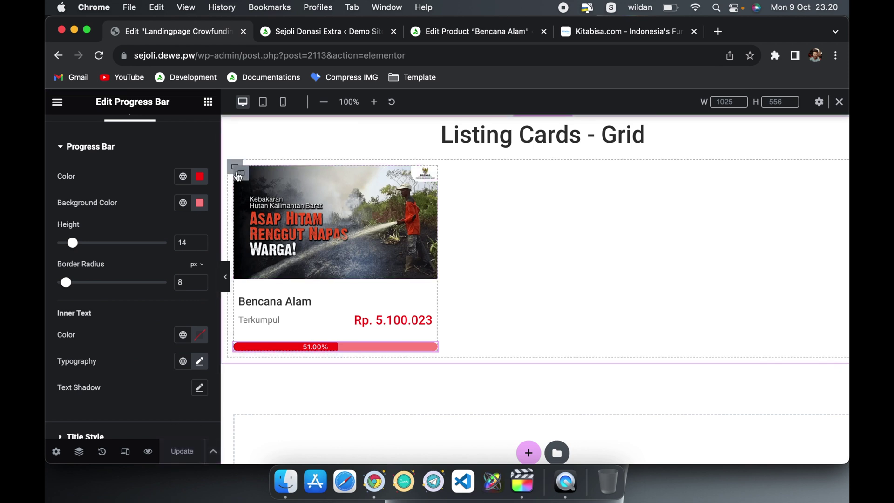
# Step: Duplicate the finished Bencana Alam card container within the Listing Cards - Grid row
pyautogui.click(242, 181)
pyautogui.rightClick(243, 180)
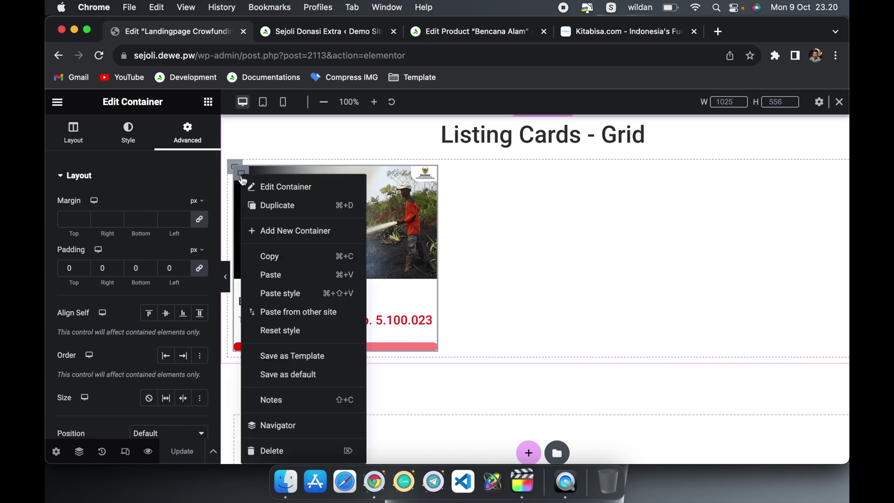
pyautogui.click(269, 208)
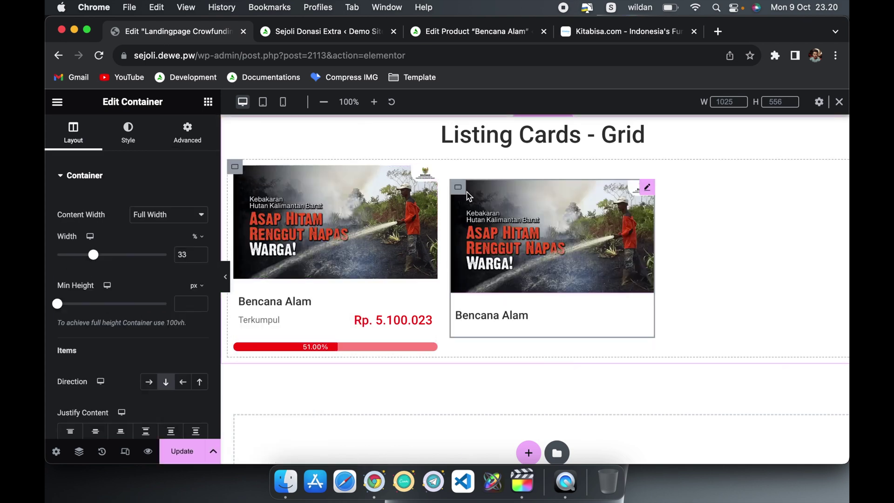
# Step: Duplicate the second Bencana Alam card container to add a third card to the Listing Cards - Grid row
pyautogui.rightClick(459, 176)
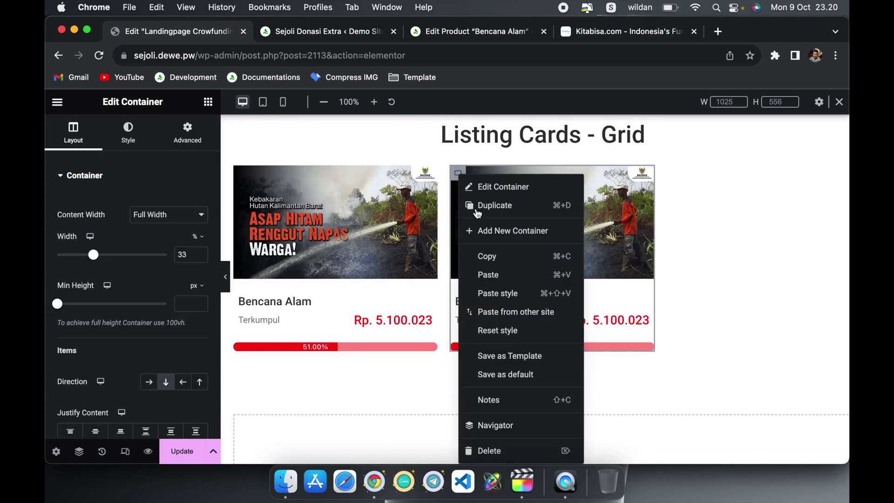
pyautogui.click(491, 205)
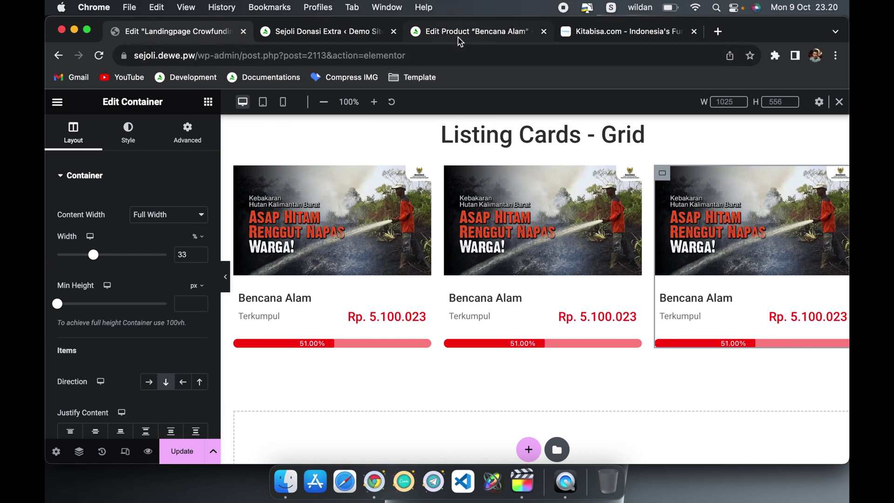
# Step: Open the Banjir Aceh product for editing from the products list and select its post ID 1983 in the page address
pyautogui.click(459, 36)
pyautogui.click(70, 320)
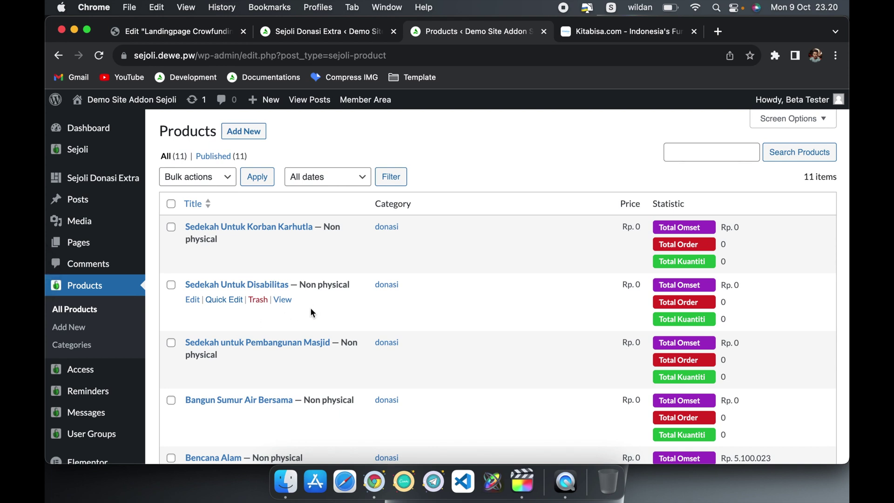
pyautogui.scroll(-5, 311, 312)
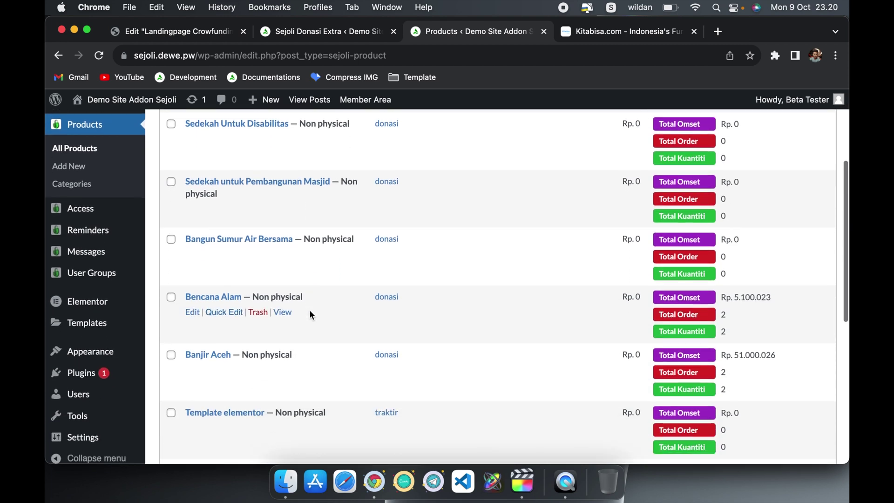
pyautogui.scroll(-4, 310, 312)
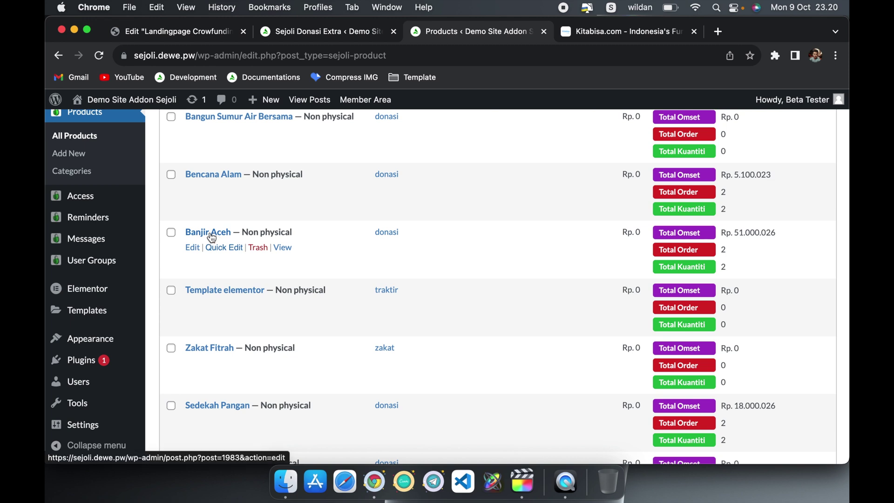
pyautogui.click(212, 235)
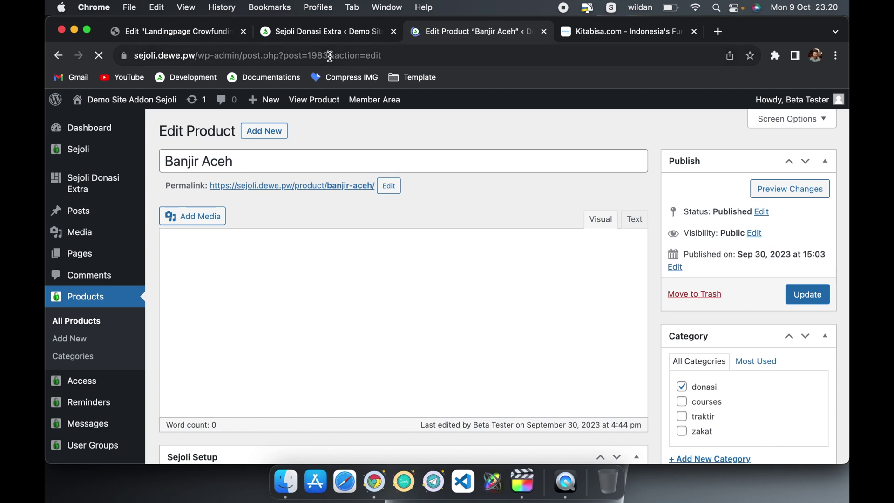
pyautogui.moveTo(330, 55); pyautogui.dragTo(309, 53)
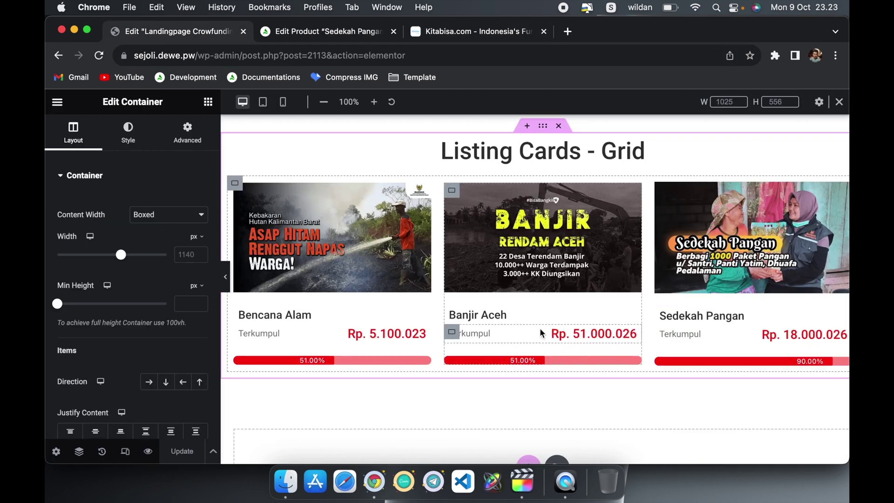
# Step: View the public checkout page of the Banjir Aceh product from the full products list
pyautogui.click(347, 33)
pyautogui.click(80, 320)
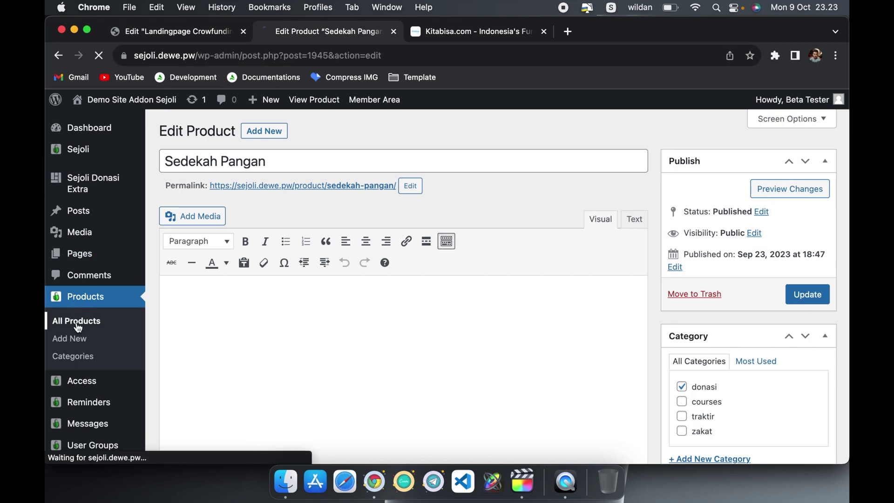
pyautogui.scroll(-5, 244, 338)
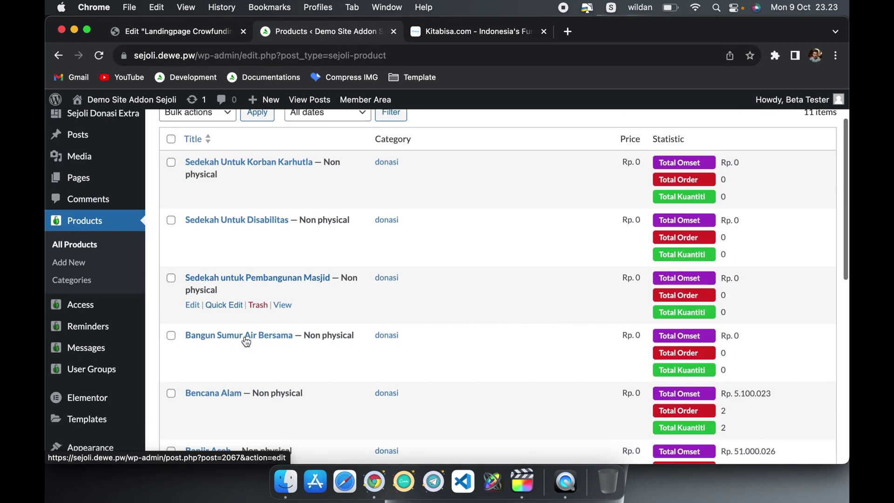
pyautogui.scroll(-3, 245, 336)
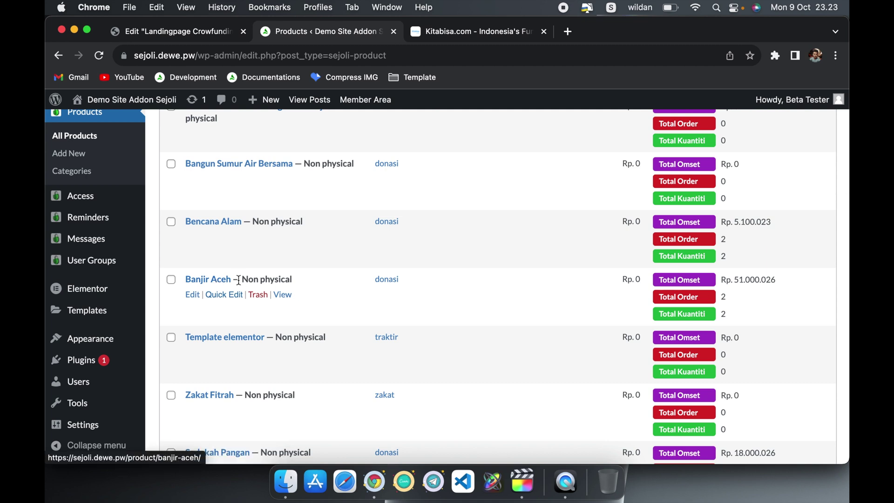
pyautogui.click(284, 298)
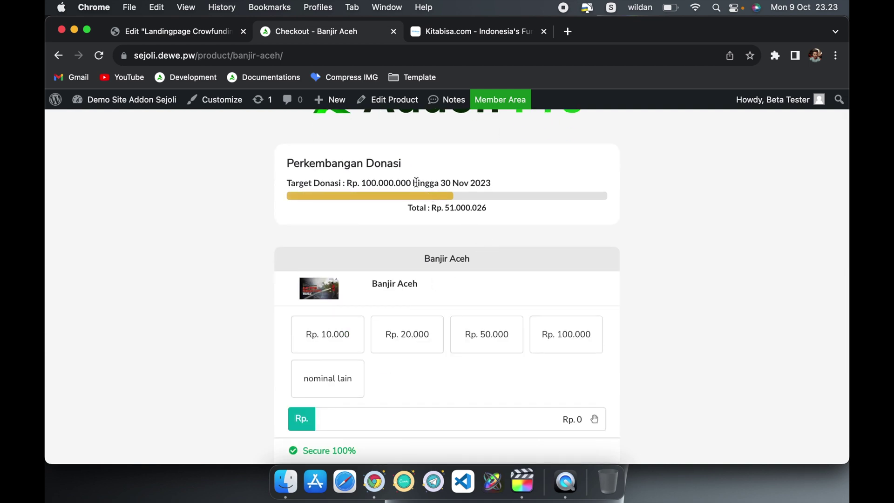
# Step: Examine the donation target amount and its end date in the Perkembangan Donasi box
pyautogui.moveTo(414, 183); pyautogui.dragTo(361, 183)
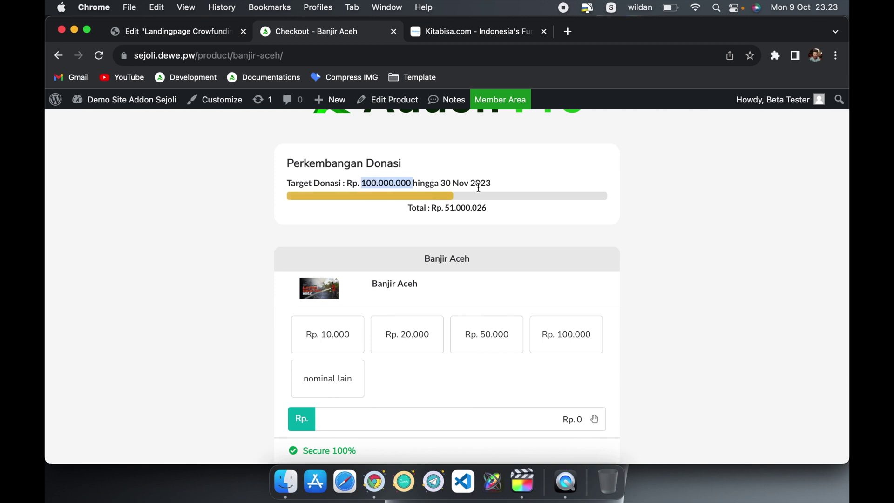
pyautogui.click(497, 181)
pyautogui.moveTo(495, 183); pyautogui.dragTo(414, 182)
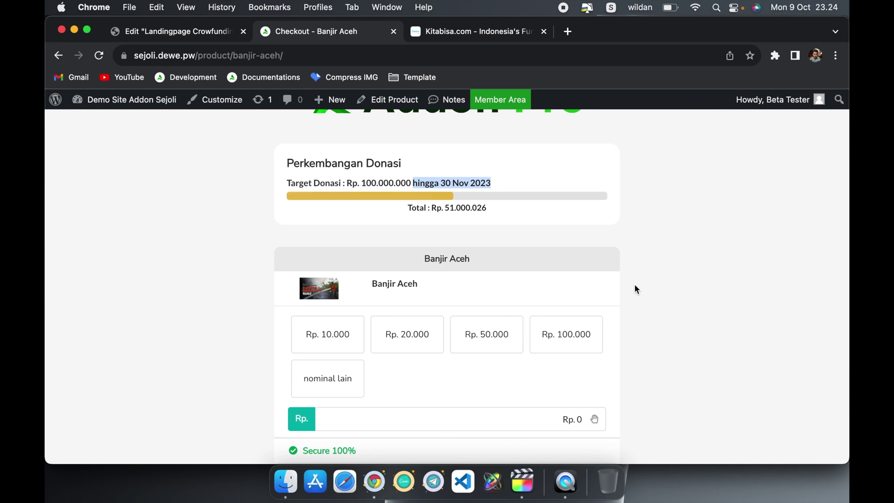
pyautogui.scroll(-1, 635, 288)
pyautogui.click(655, 357)
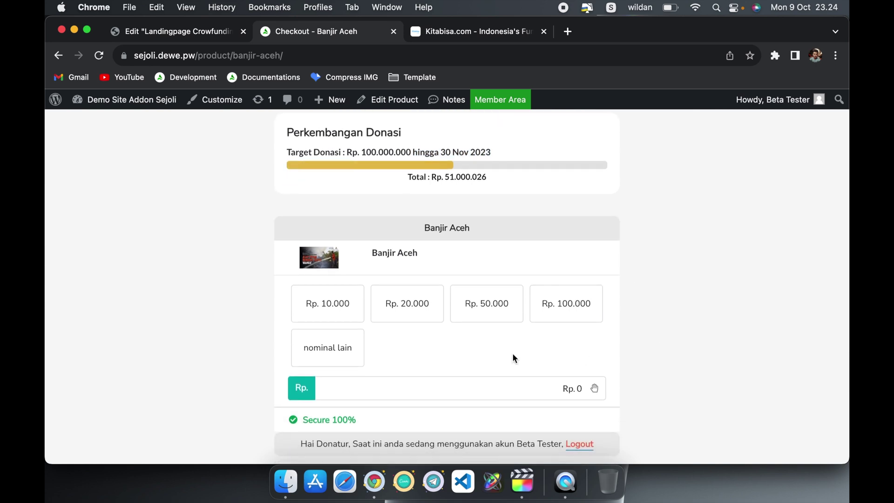
# Step: Set the custom donation amount for Banjir Aceh to Rp. 1.000.000
pyautogui.click(405, 395)
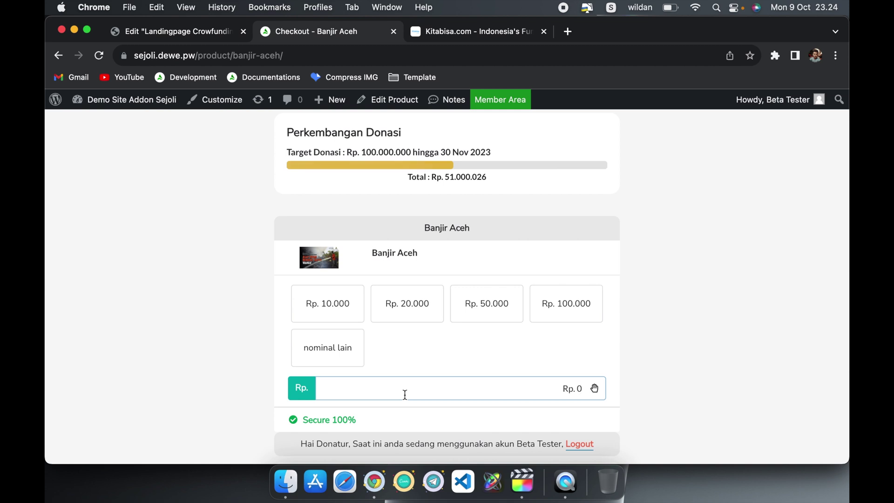
pyautogui.write('100000')
pyautogui.tripleClick(553, 390)
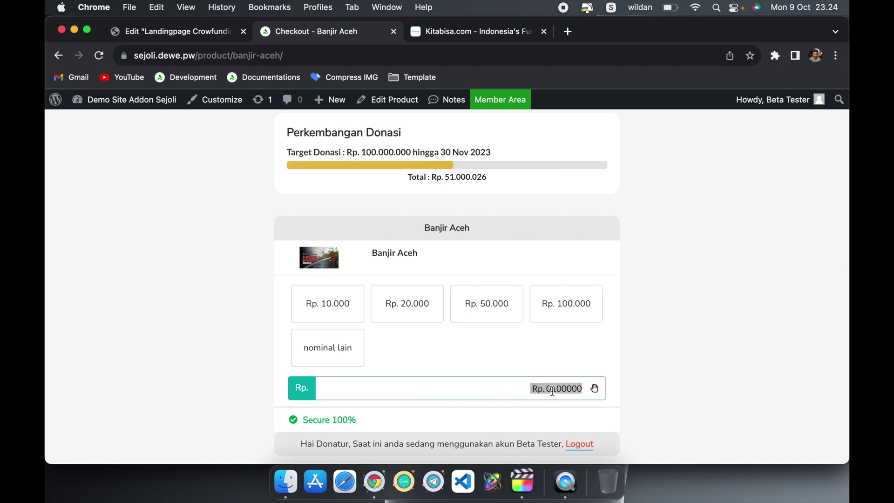
pyautogui.write('10000000')
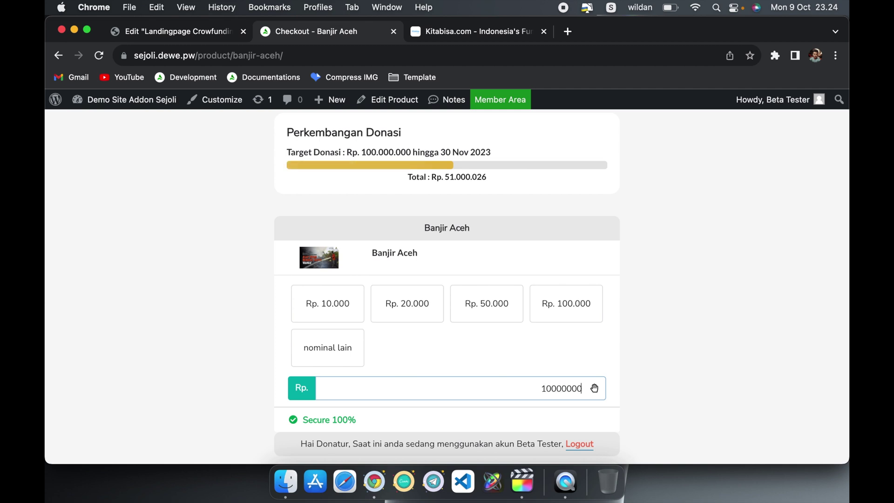
pyautogui.write('00')
pyautogui.click(642, 395)
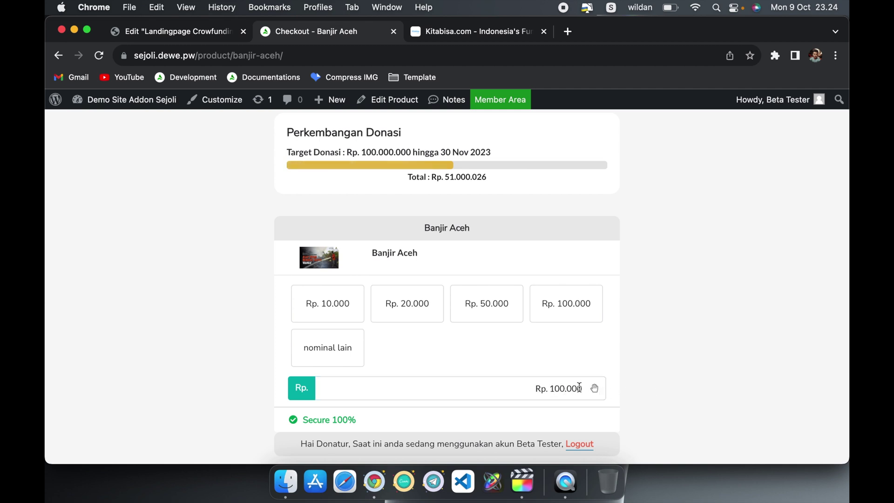
pyautogui.click(583, 388)
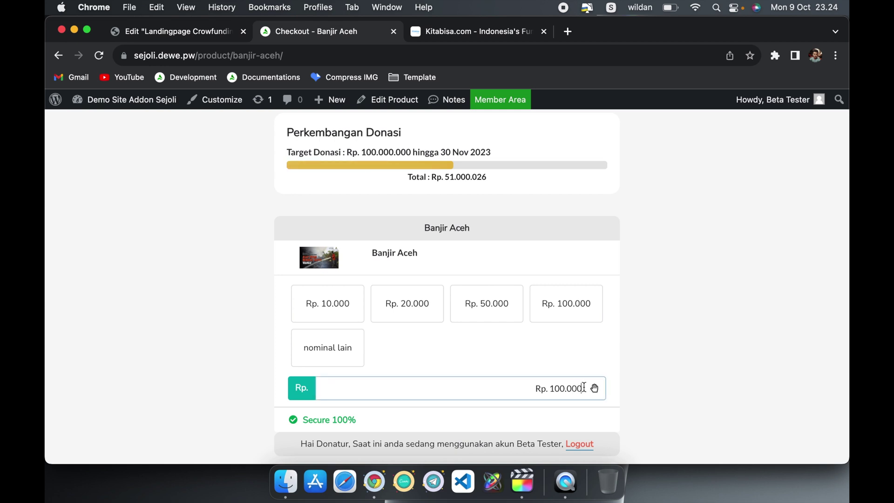
pyautogui.write('0')
pyautogui.click(562, 388)
pyautogui.press('BackSpace')
pyautogui.click(582, 389)
pyautogui.press('Return')
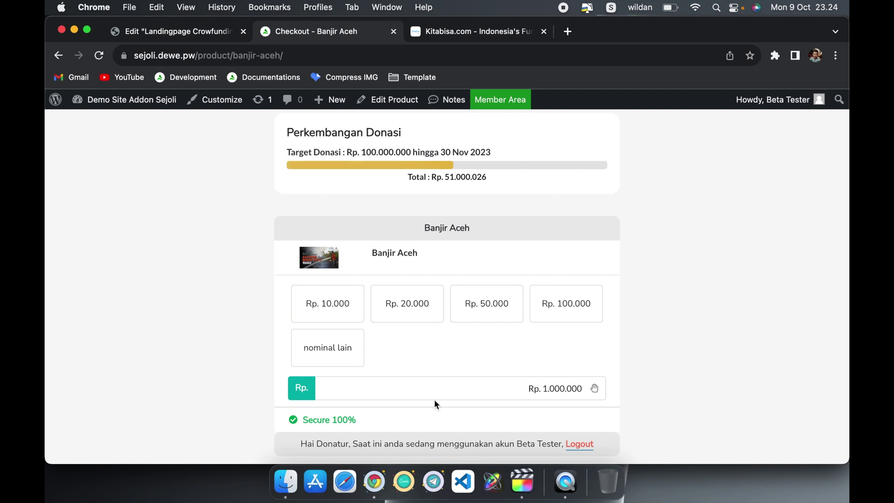
# Step: Submit the Banjir Aceh donation order and look over the thank-you page
pyautogui.scroll(-12, 436, 404)
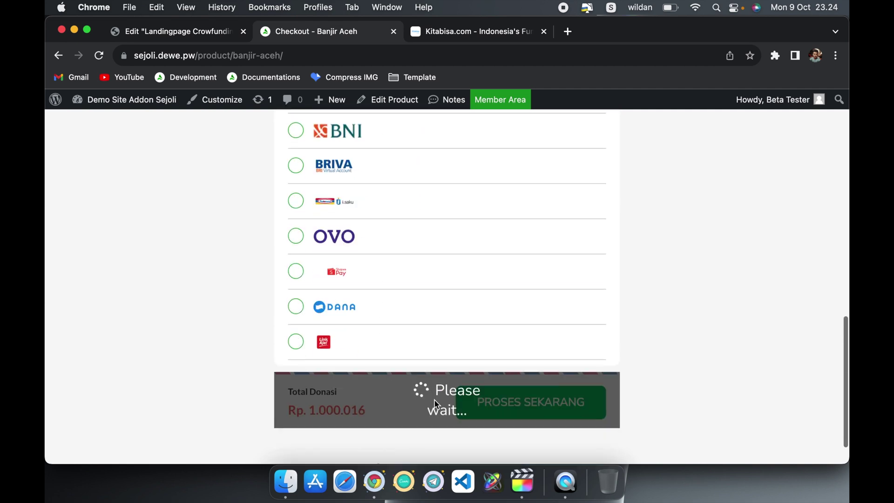
pyautogui.scroll(-2, 436, 404)
pyautogui.click(539, 368)
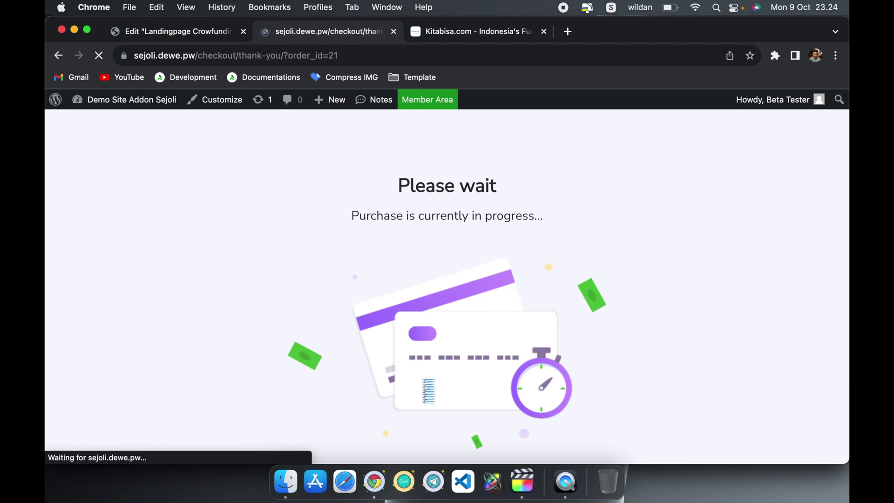
pyautogui.scroll(-3, 447, 321)
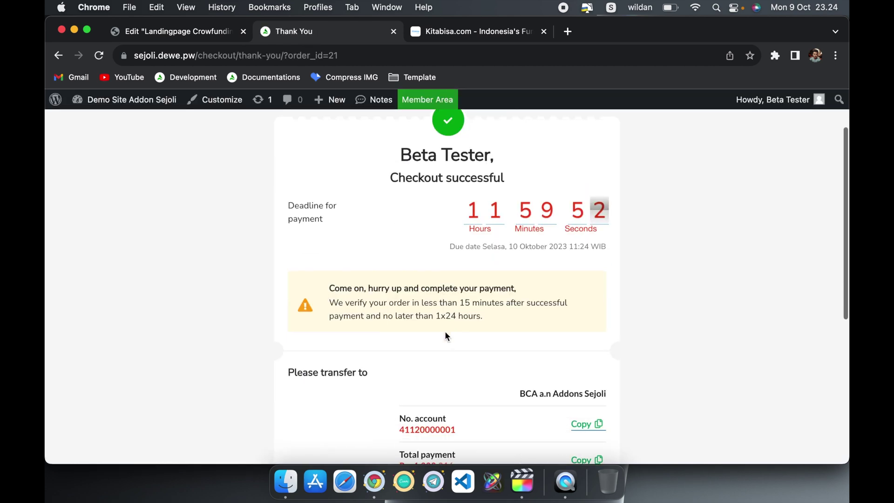
pyautogui.scroll(3, 445, 331)
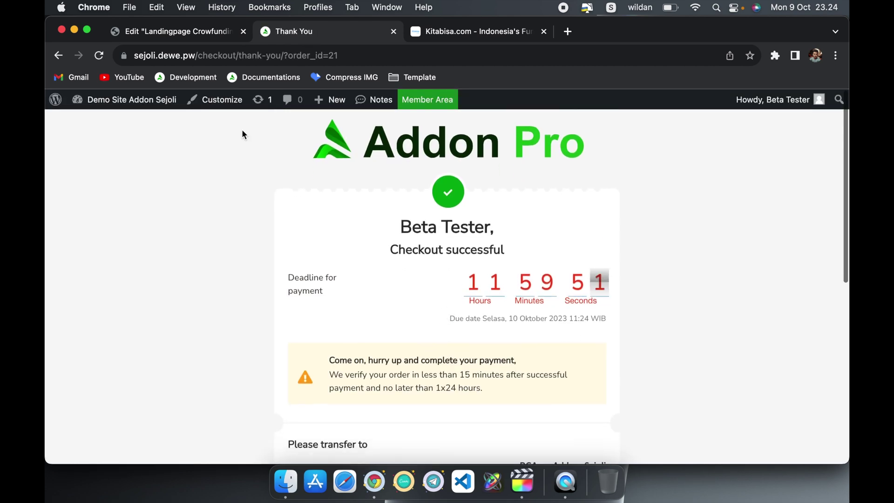
# Step: Open Sejoli's Sales data in the site admin and find the newest Banjir Aceh order
pyautogui.click(142, 106)
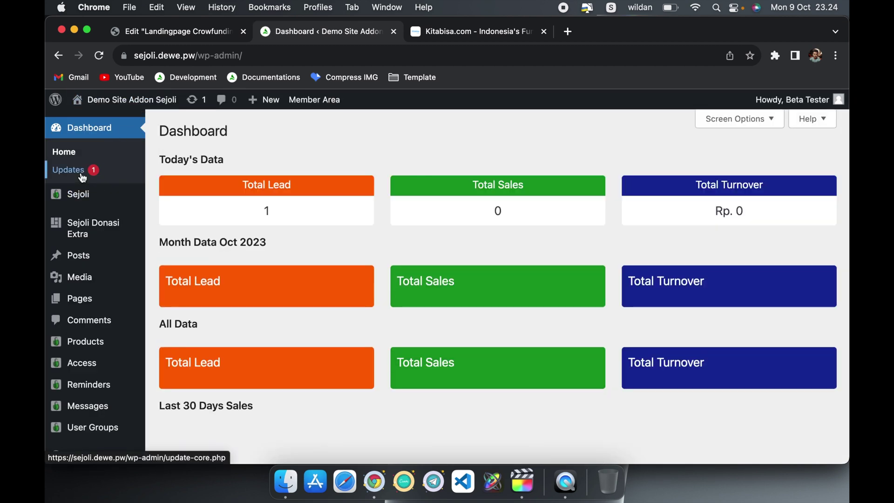
pyautogui.moveTo(78, 305)
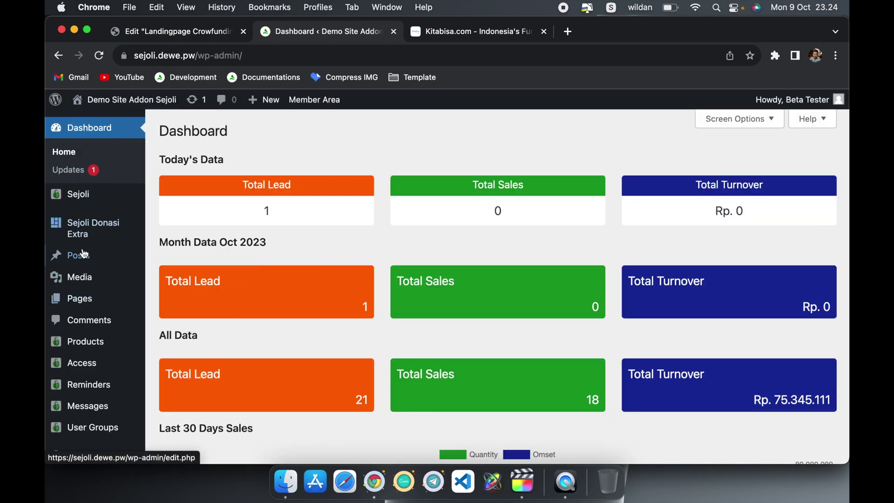
pyautogui.moveTo(91, 205)
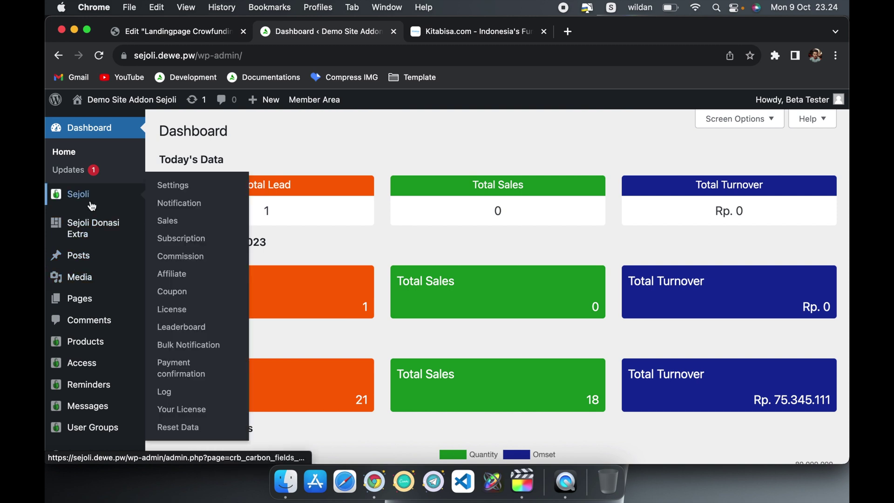
pyautogui.click(179, 225)
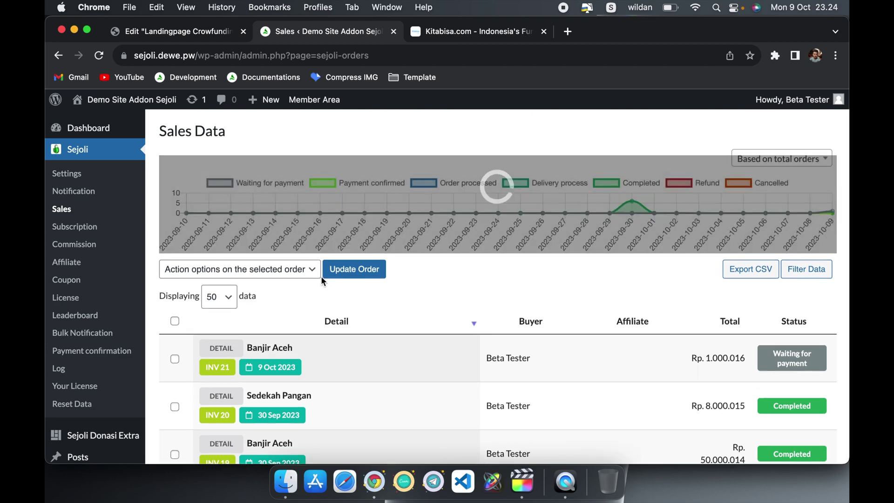
pyautogui.scroll(-2, 321, 276)
pyautogui.scroll(-3, 745, 368)
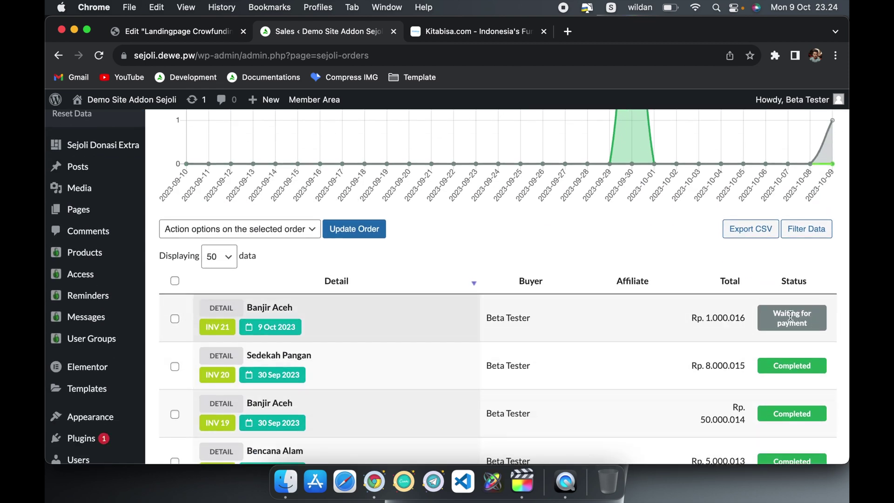
pyautogui.scroll(-1, 767, 314)
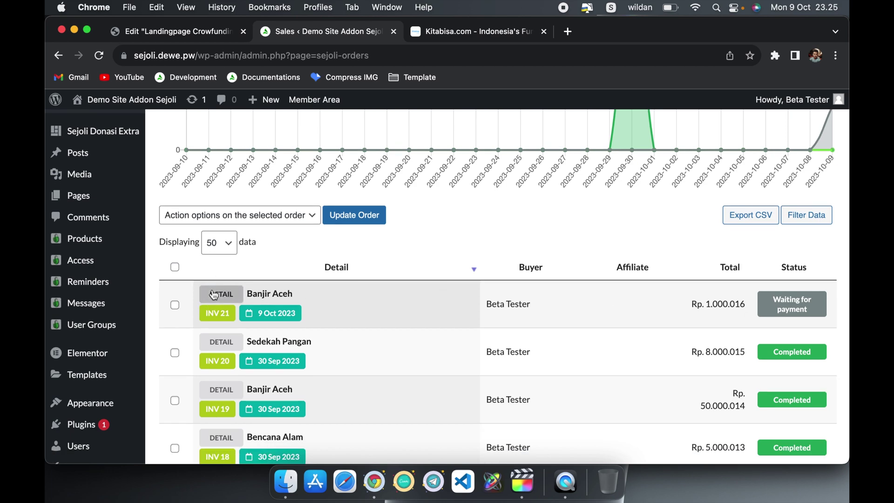
# Step: Update the new Banjir Aceh order's status to Completed from its order details and confirm the change
pyautogui.click(217, 294)
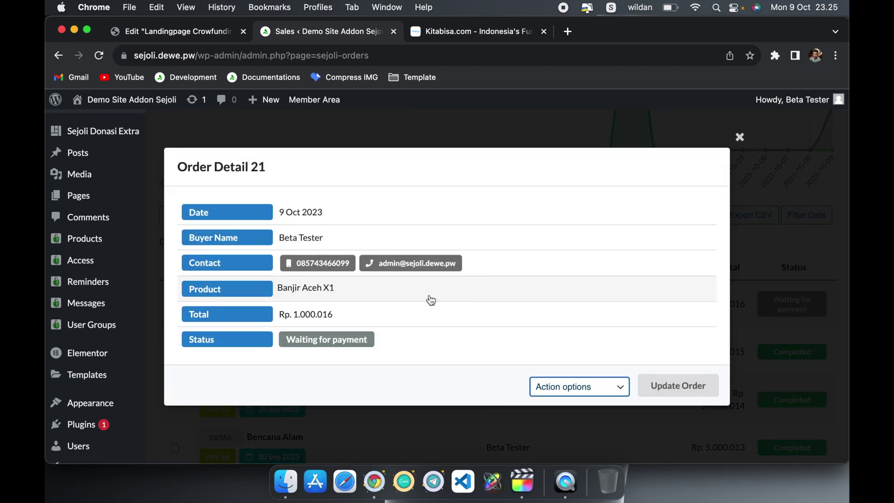
pyautogui.click(591, 379)
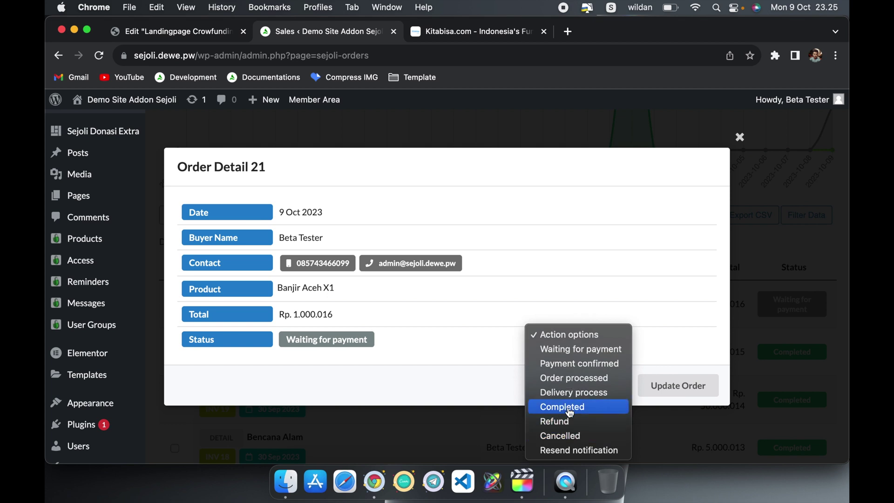
pyautogui.click(569, 408)
pyautogui.click(665, 387)
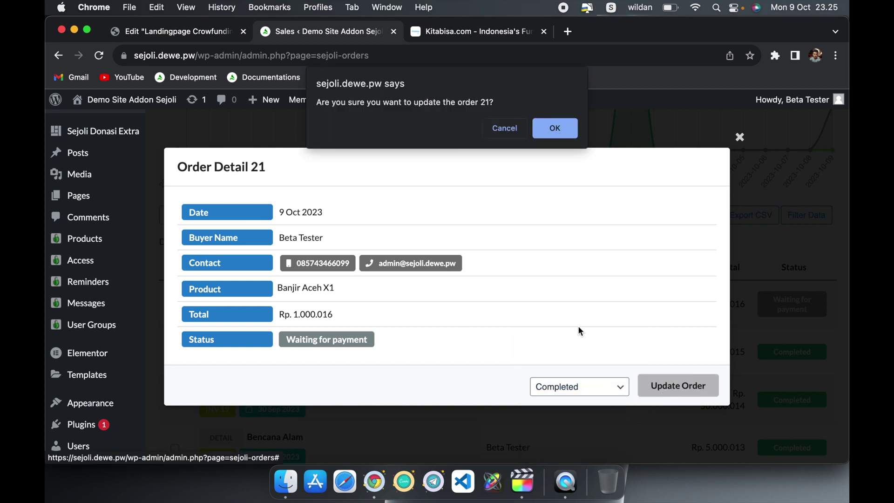
pyautogui.click(557, 125)
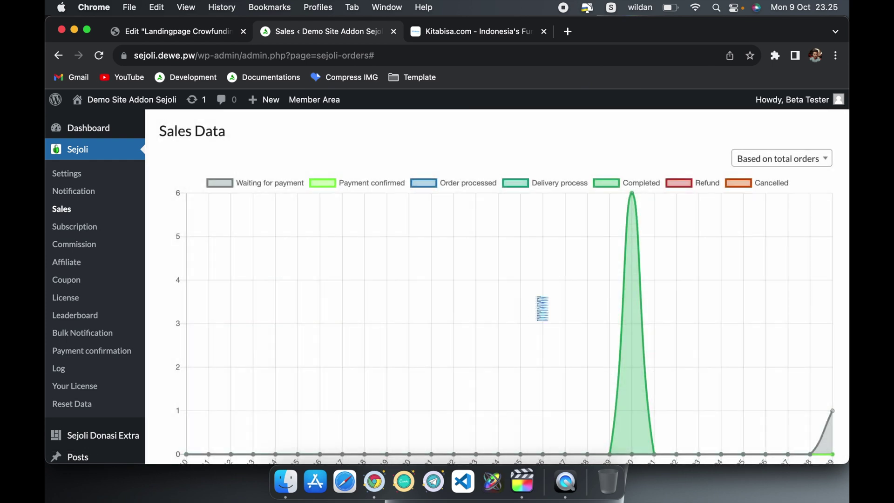
# Step: Check the order's status in the sales list and return to the landing page in the Elementor editor
pyautogui.scroll(-7, 500, 323)
pyautogui.click(186, 31)
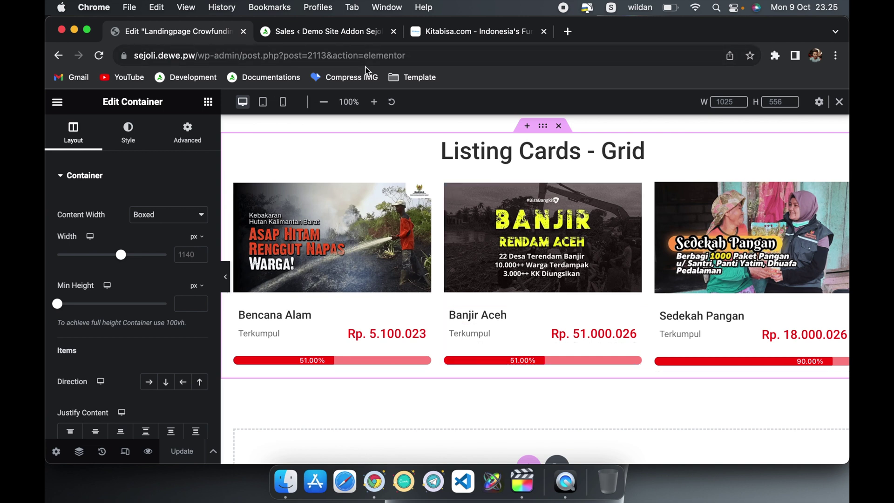
# Step: Reload the Elementor editor, open the published Landingpage Crowfunding page from the admin's page list, and look over its donation cards
pyautogui.click(98, 56)
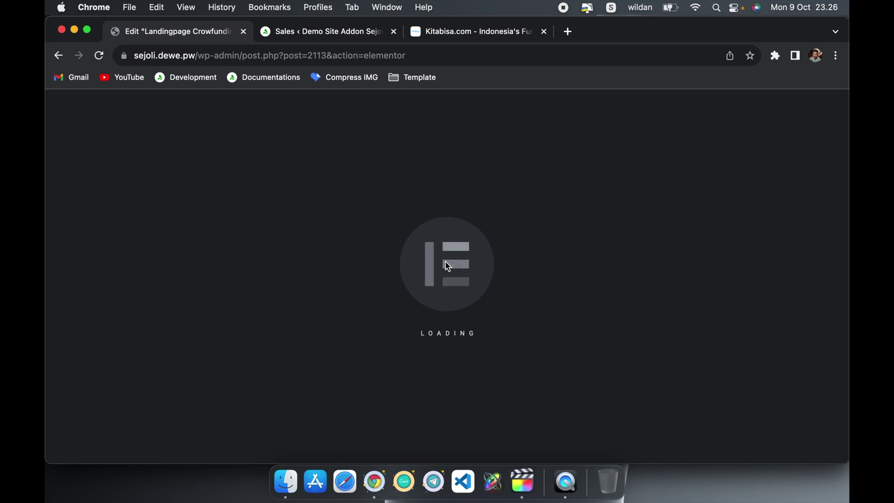
pyautogui.click(344, 37)
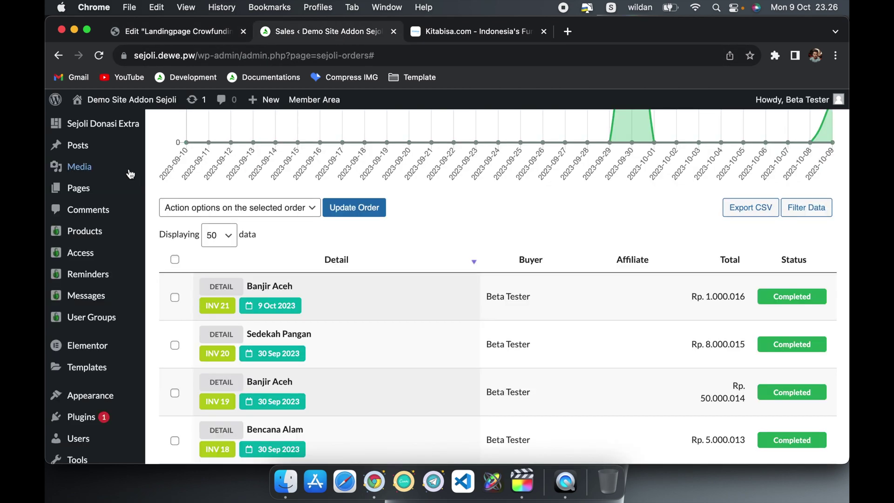
pyautogui.moveTo(96, 189)
pyautogui.click(161, 192)
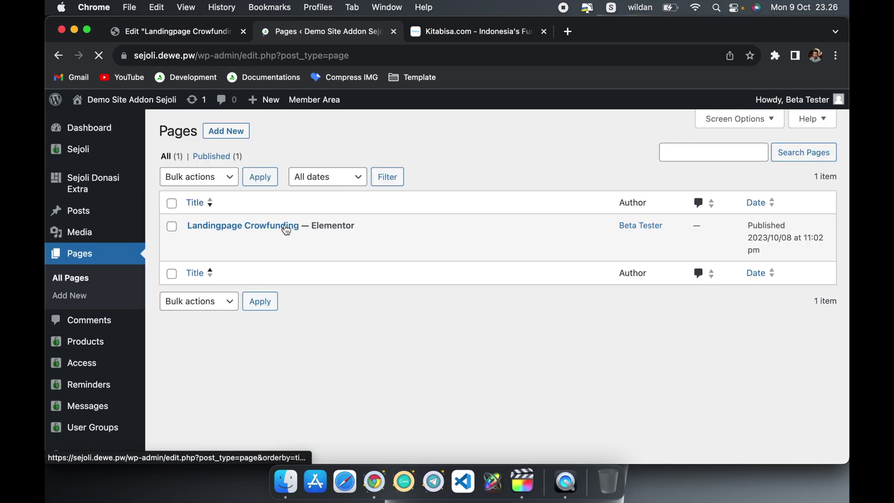
pyautogui.click(292, 241)
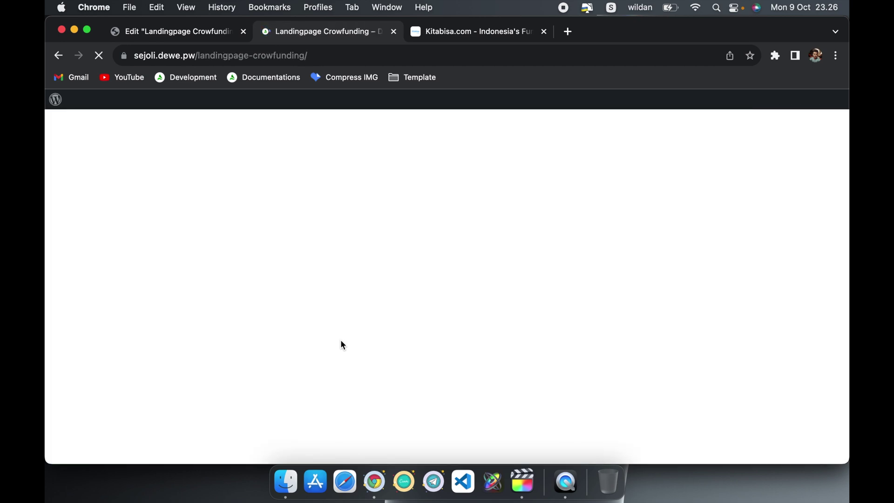
pyautogui.scroll(-5, 493, 311)
pyautogui.scroll(-7, 495, 317)
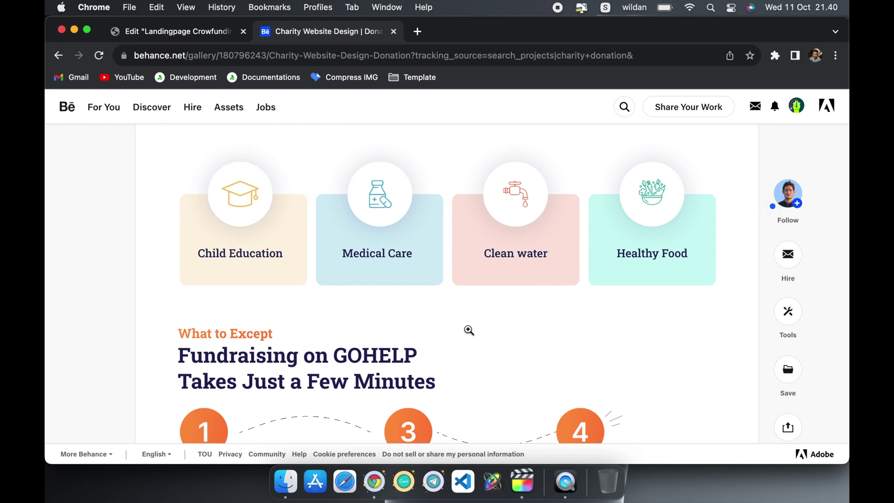
# Step: Check the category cards in the Behance charity design, and reveal the editor's hidden Kategori section by clearing its custom CSS display value
pyautogui.scroll(1, 470, 331)
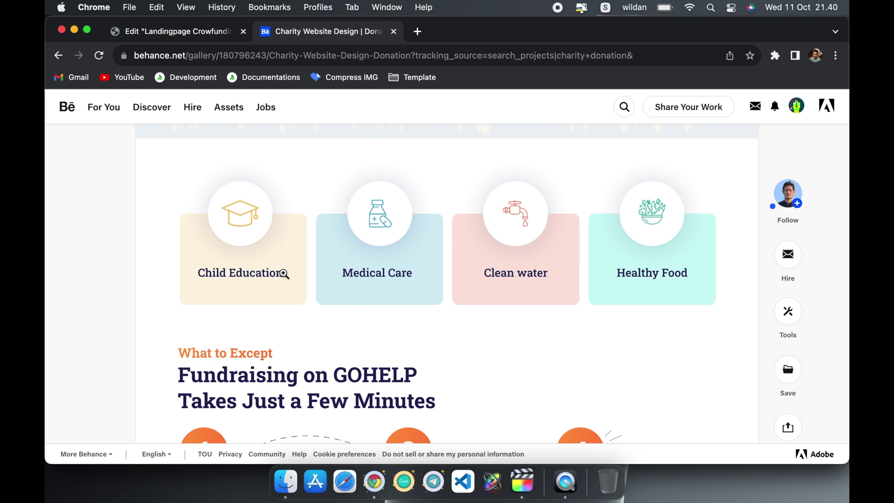
pyautogui.click(208, 32)
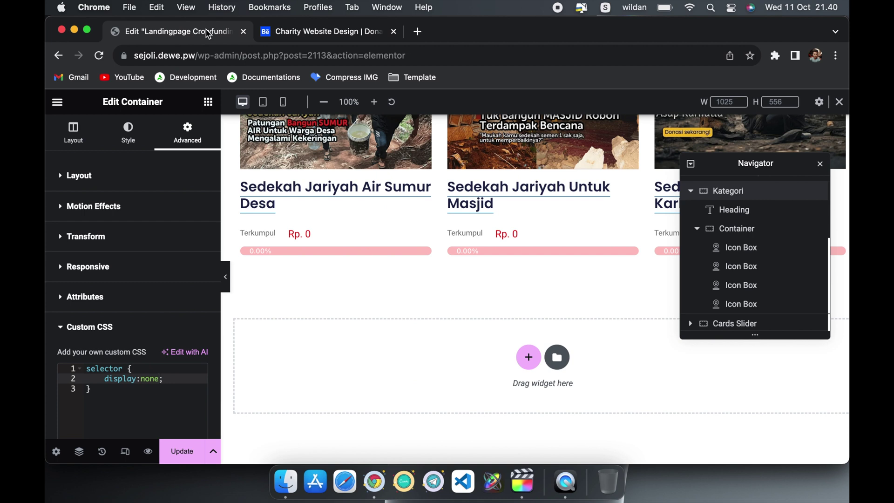
pyautogui.press('BackSpace')
pyautogui.press('BackSpace')
pyautogui.press('BackSpace')
pyautogui.press('BackSpace')
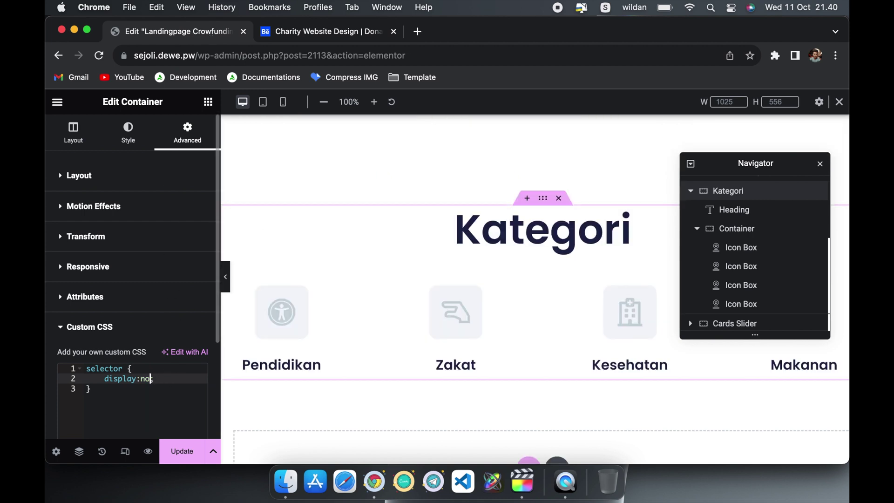
pyautogui.scroll(-1, 431, 340)
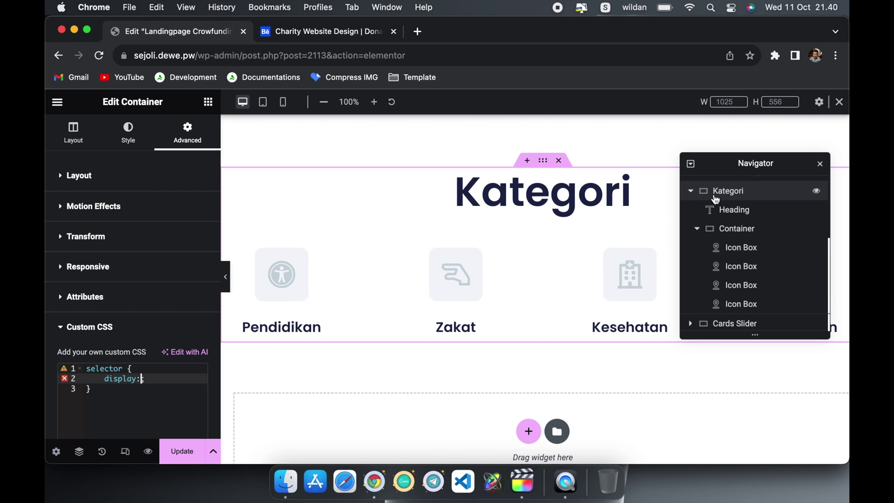
# Step: Examine the layout of the Kategori section's inner container and the content settings of its Pendidikan icon box
pyautogui.click(722, 233)
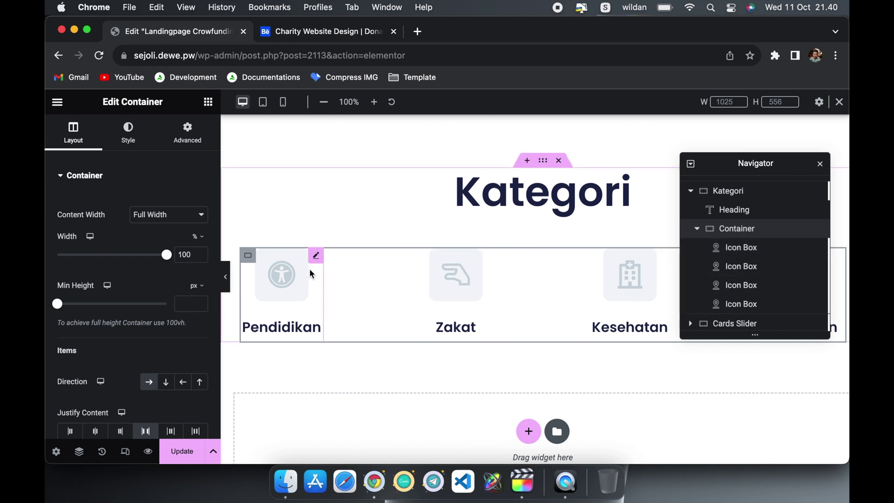
pyautogui.click(316, 261)
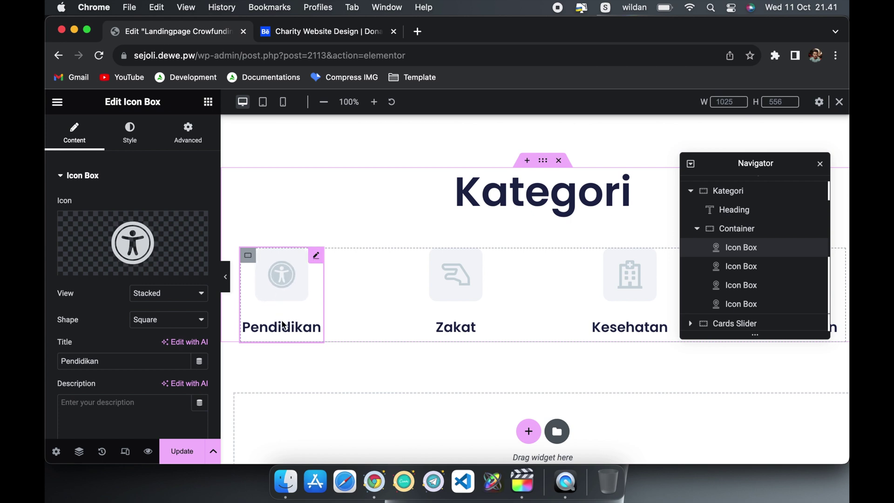
pyautogui.scroll(-5, 120, 344)
pyautogui.scroll(4, 120, 344)
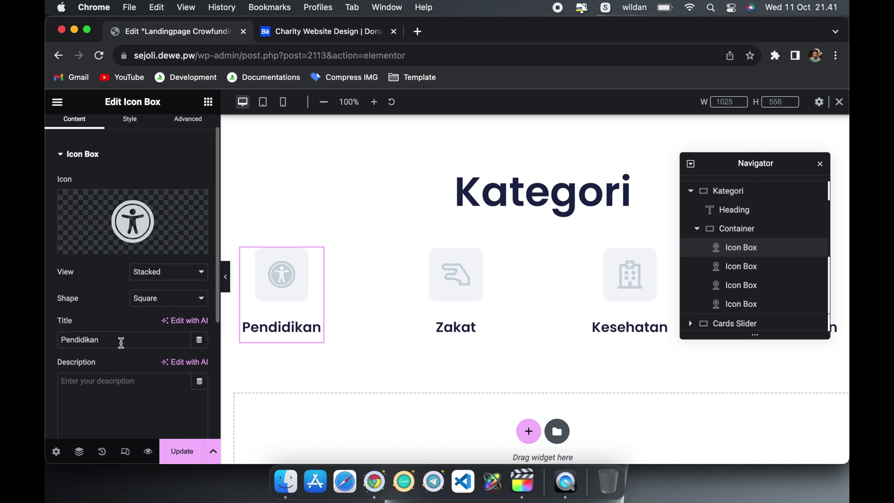
# Step: Hide the Kategori container again by setting display:none; in its custom CSS
pyautogui.click(720, 192)
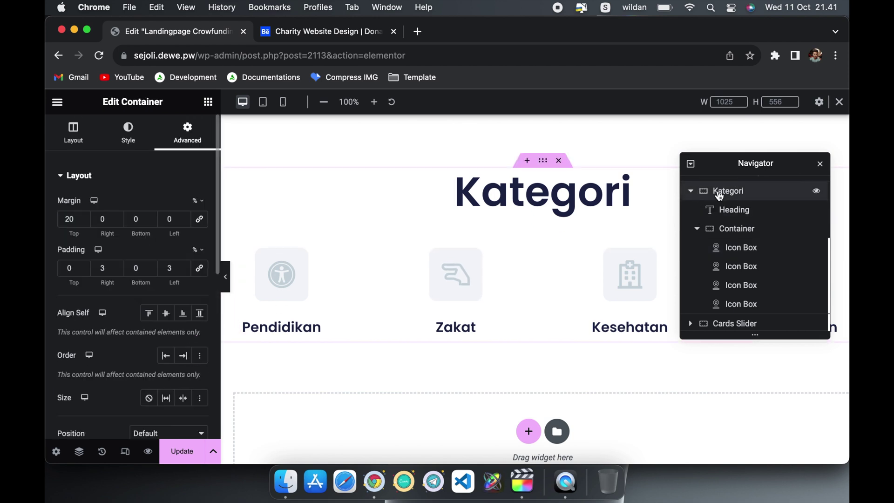
pyautogui.scroll(-8, 128, 390)
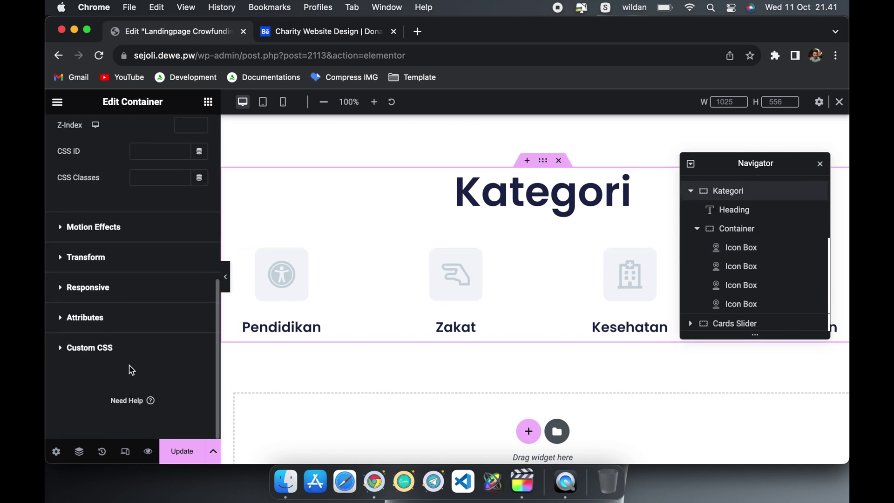
pyautogui.click(124, 348)
pyautogui.click(143, 379)
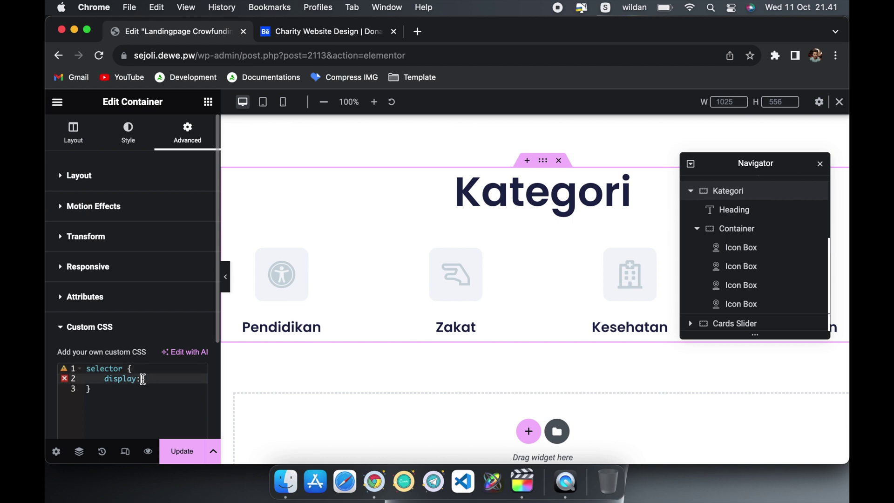
pyautogui.write('none;')
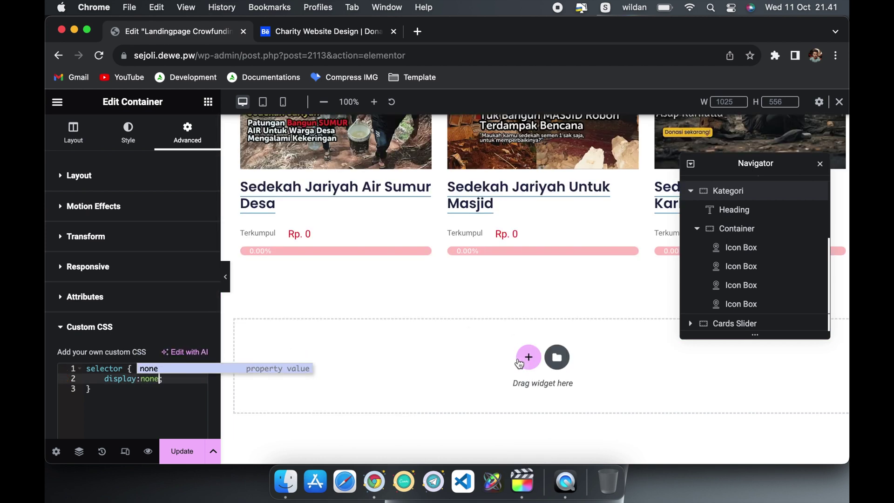
# Step: Close the Navigator, add a single downward-direction container below the donation cards, and insert a Heading widget into it
pyautogui.click(820, 163)
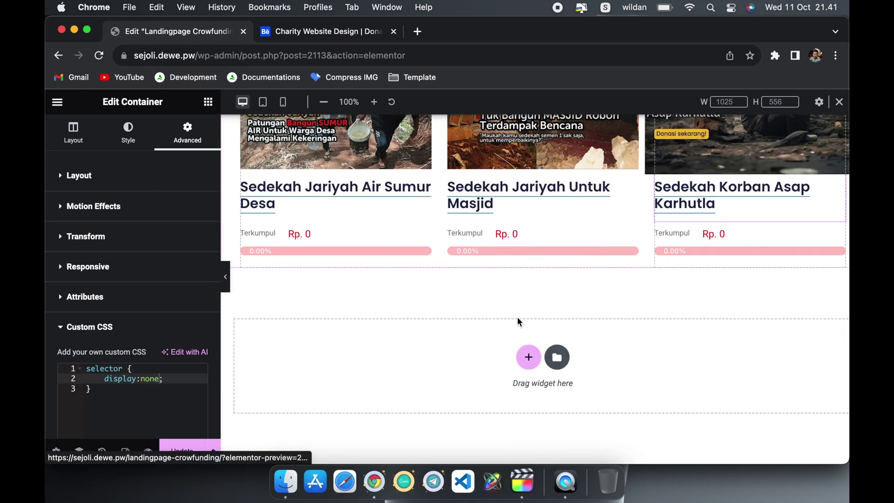
pyautogui.click(530, 356)
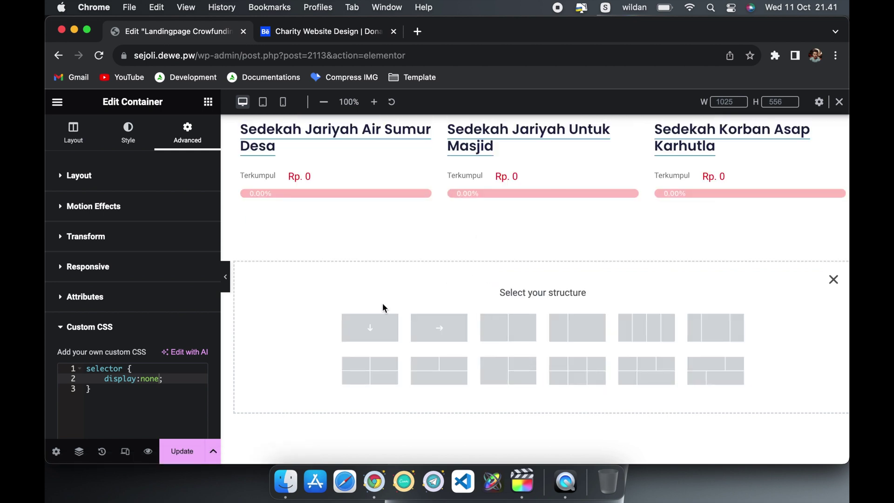
pyautogui.click(364, 339)
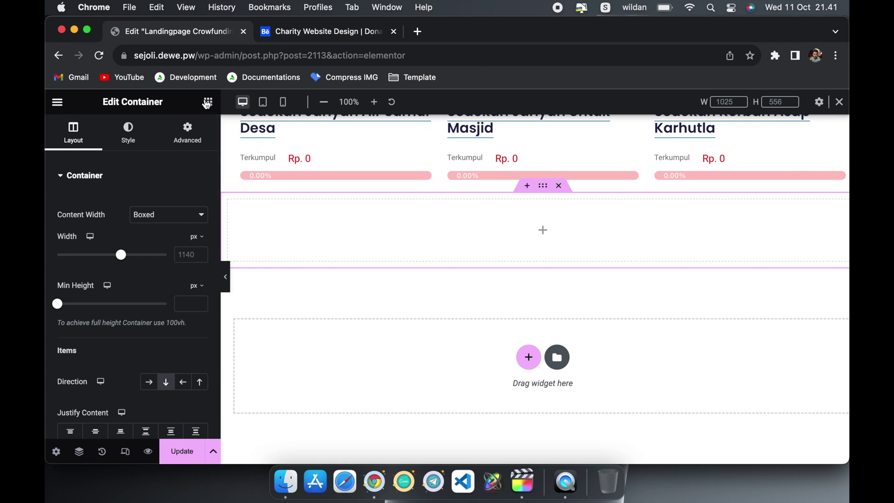
pyautogui.click(207, 102)
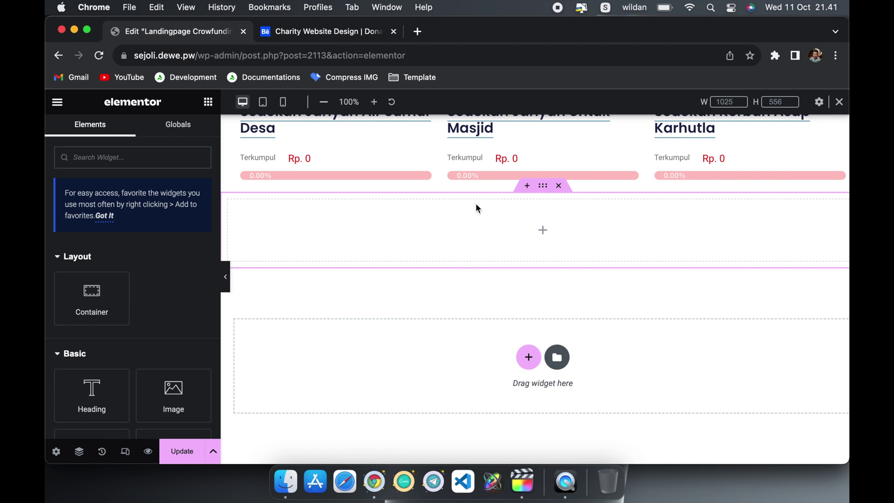
pyautogui.click(542, 185)
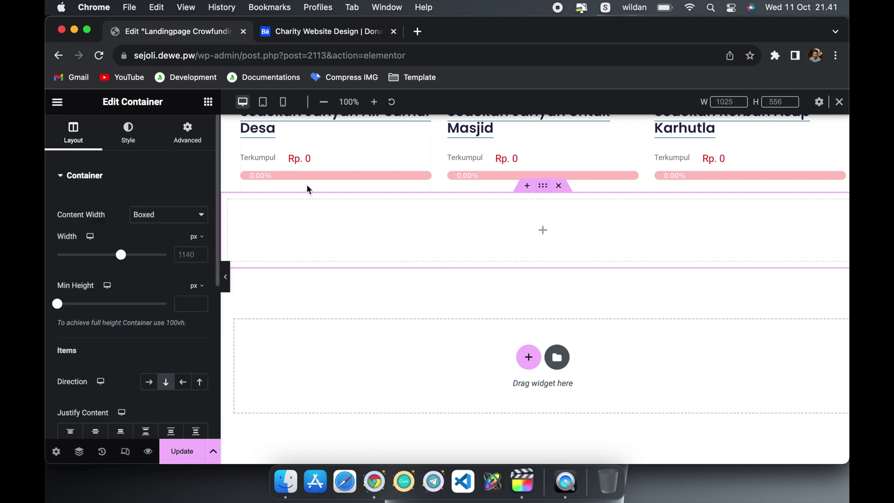
pyautogui.click(209, 103)
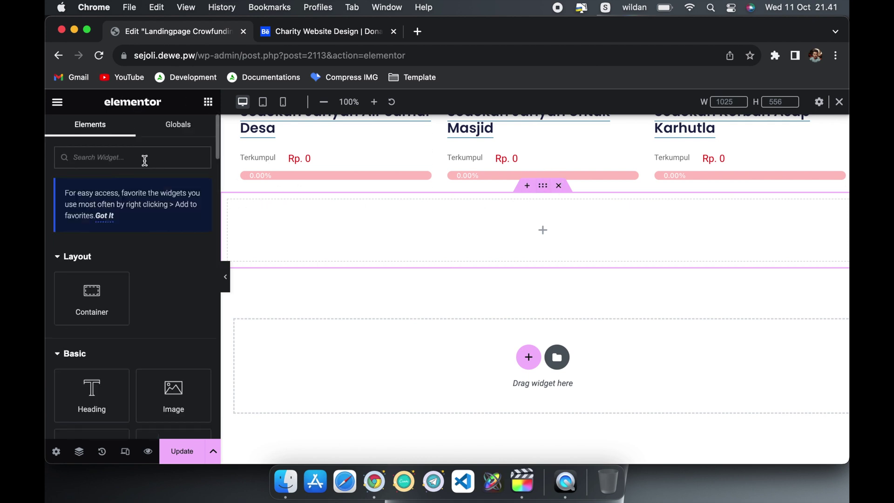
pyautogui.write('hea')
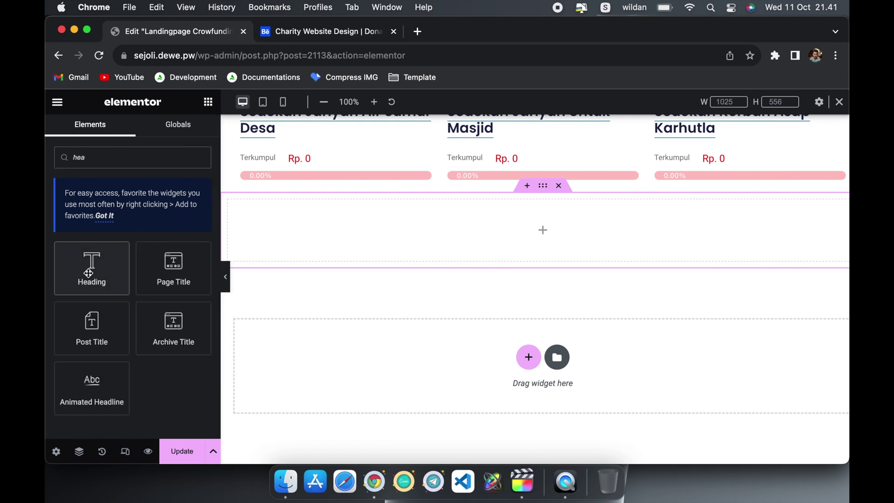
pyautogui.click(91, 273)
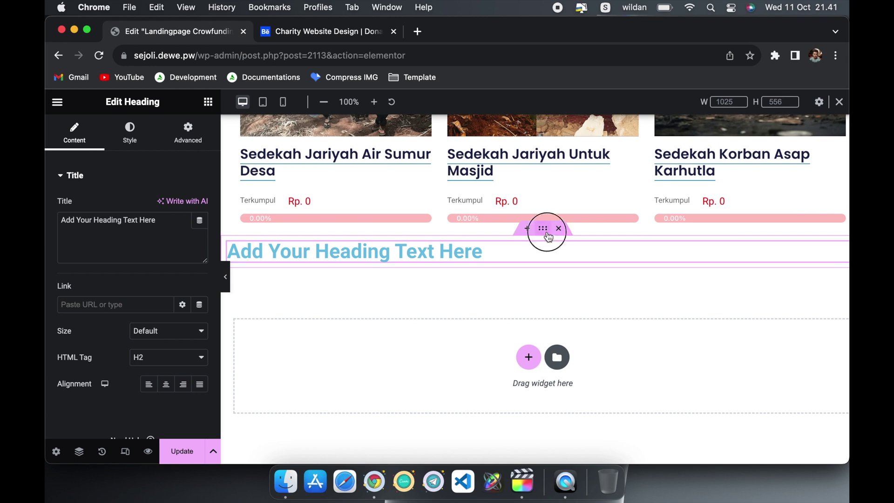
# Step: Unlink the new heading container's margin values and set its top margin to 40 px
pyautogui.click(546, 234)
pyautogui.click(187, 133)
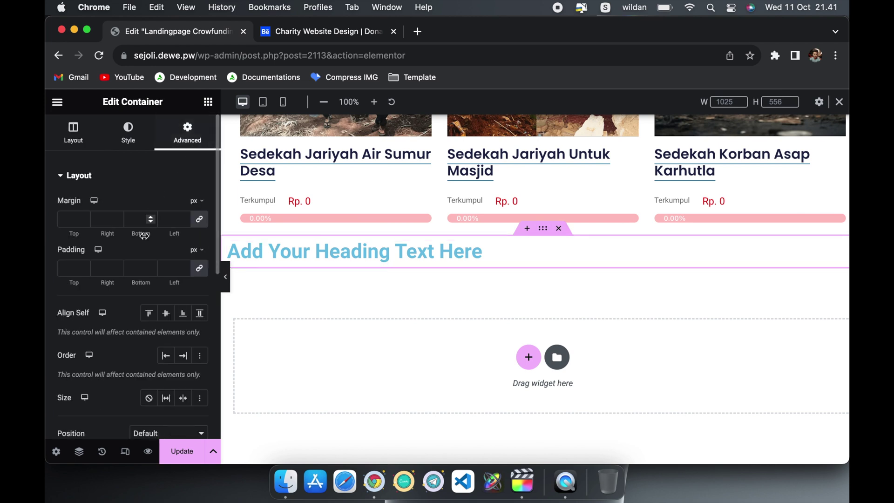
pyautogui.click(199, 220)
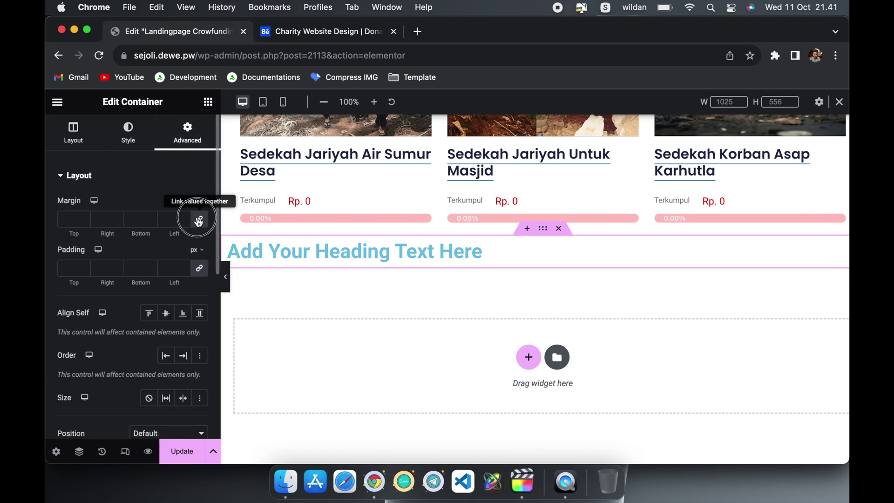
pyautogui.click(65, 219)
pyautogui.write('2')
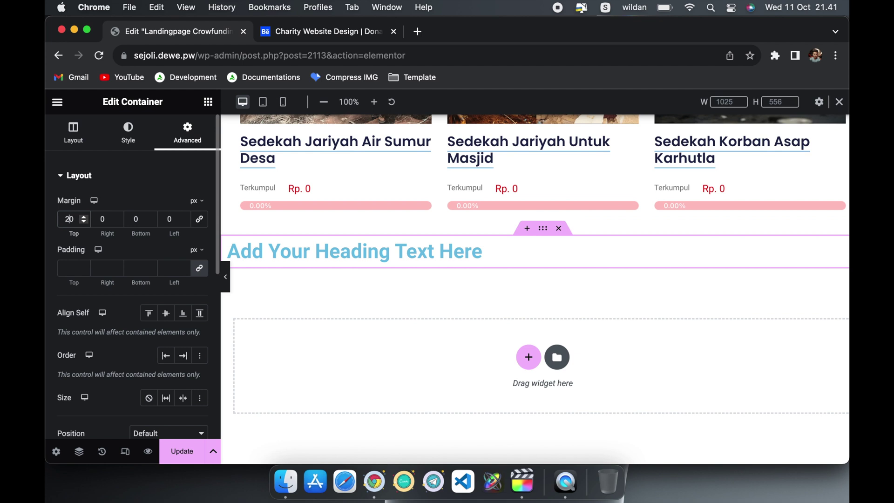
pyautogui.press('BackSpace')
pyautogui.write('4')
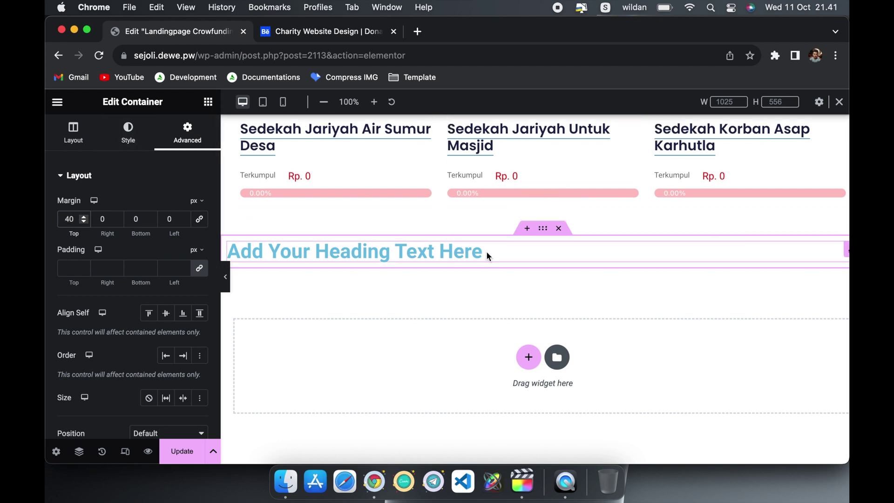
# Step: Center the new heading below the donation campaigns and change its text to "Kategori"
pyautogui.click(130, 138)
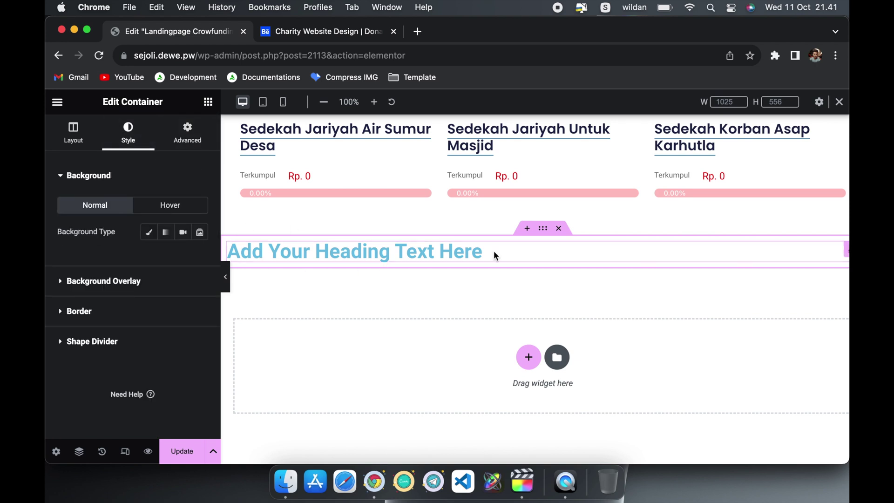
pyautogui.click(846, 255)
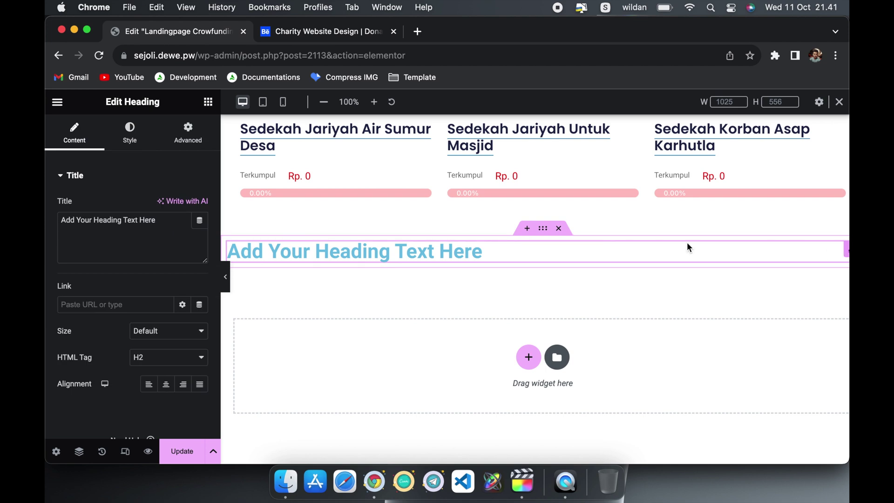
pyautogui.click(167, 385)
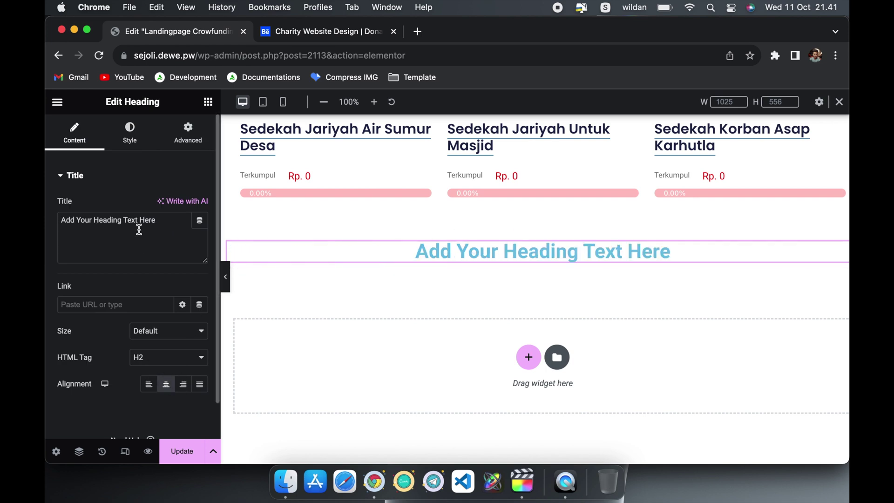
pyautogui.tripleClick(172, 219)
pyautogui.write('Kategori')
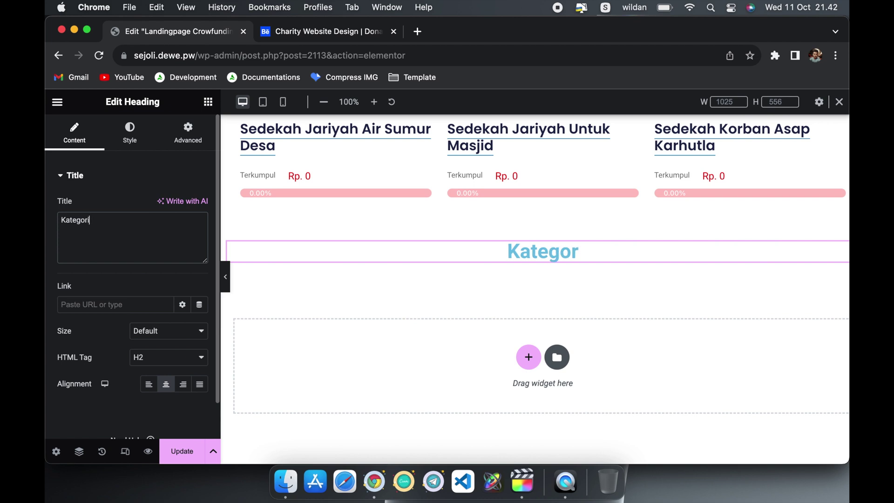
# Step: Set the text color of the "Kategori" heading to hex 333
pyautogui.click(130, 134)
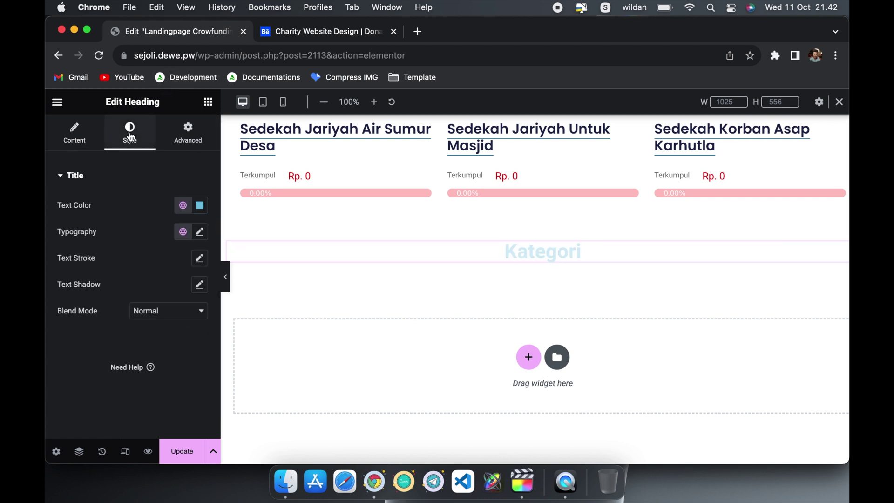
pyautogui.click(199, 206)
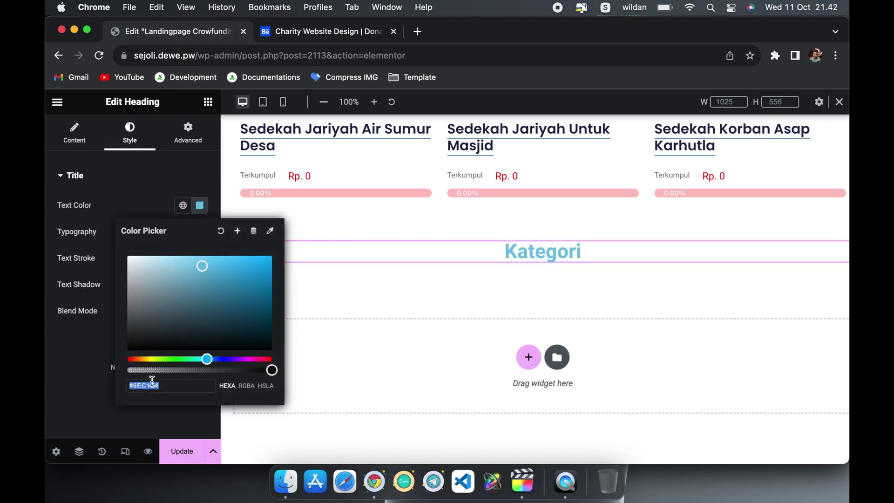
pyautogui.write('333')
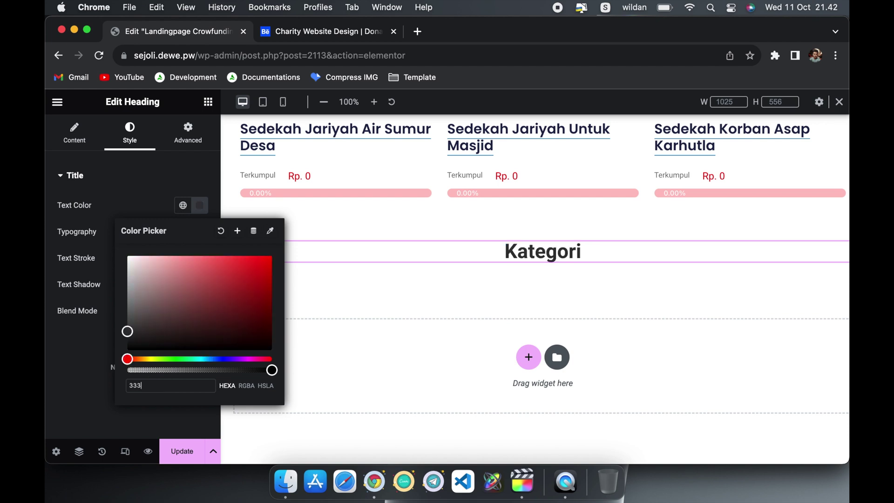
pyautogui.click(89, 373)
# Step: Set the "Kategori" heading's typography to weight 500 (Medium) and size 48 px
pyautogui.click(201, 237)
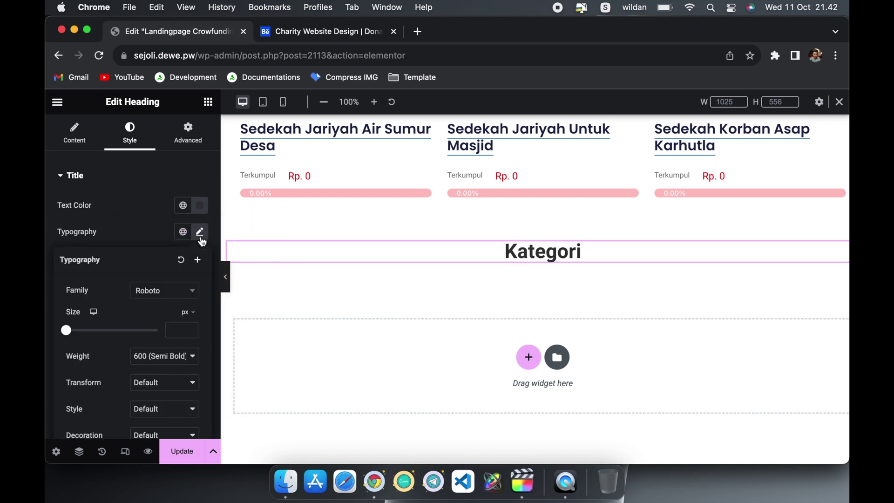
pyautogui.click(168, 358)
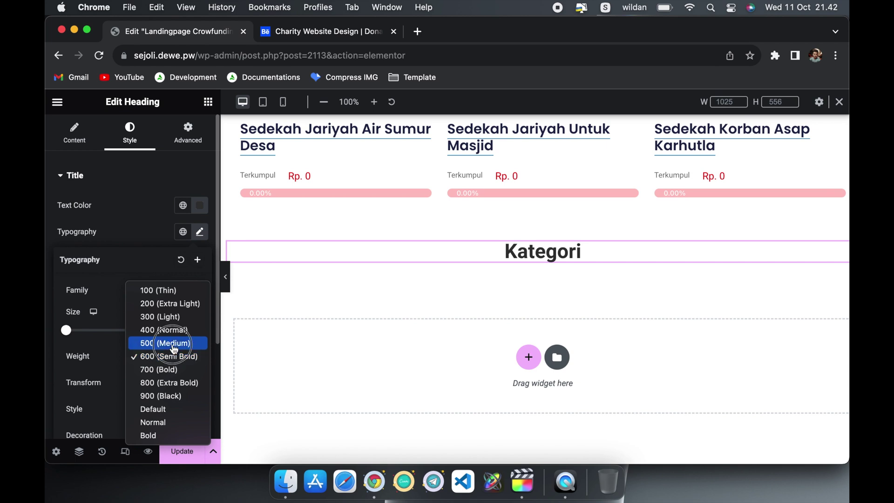
pyautogui.click(172, 344)
pyautogui.click(117, 223)
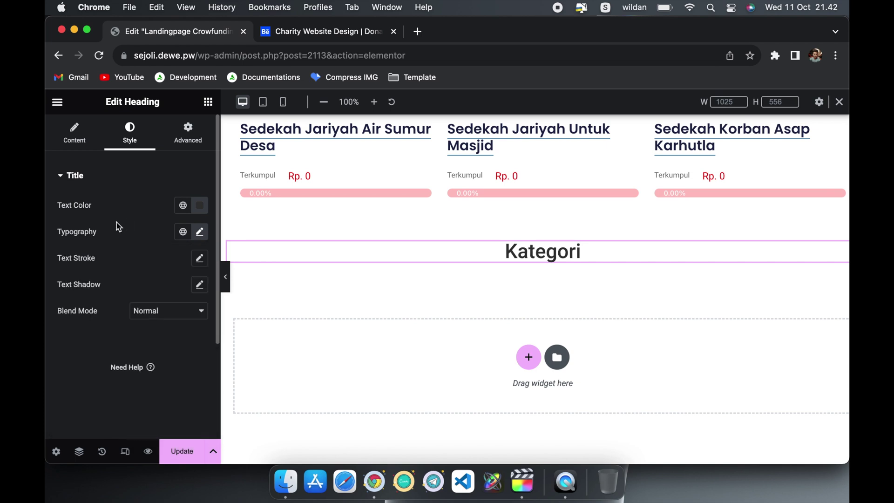
pyautogui.click(200, 232)
pyautogui.write('72')
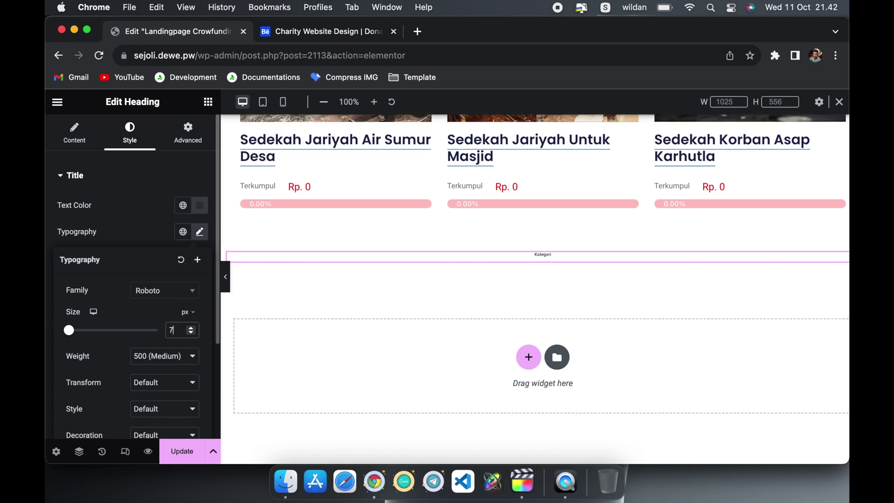
pyautogui.press('BackSpace')
pyautogui.press('BackSpace')
pyautogui.write('48')
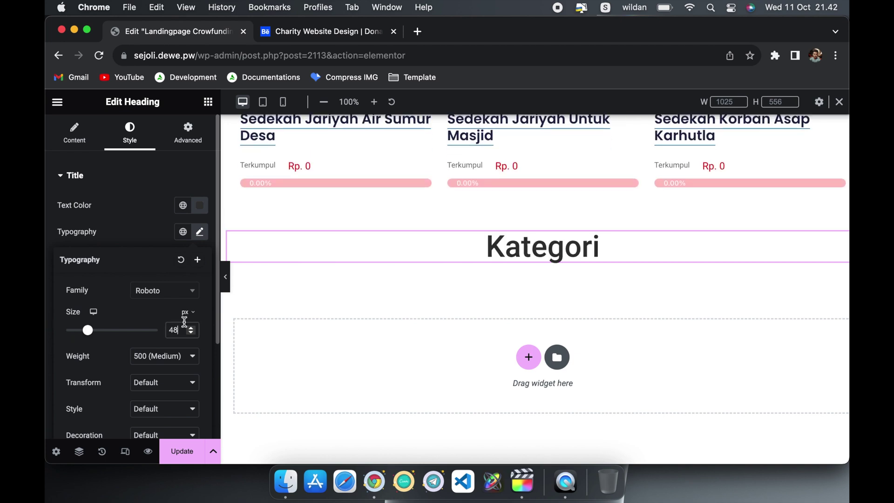
pyautogui.click(125, 236)
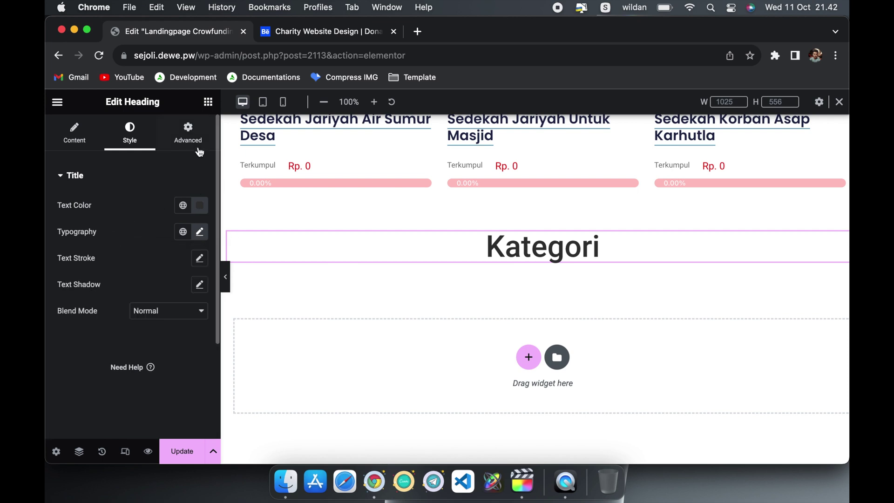
# Step: Add a nested container directly beneath the "Kategori" heading, inside the same parent container
pyautogui.click(208, 102)
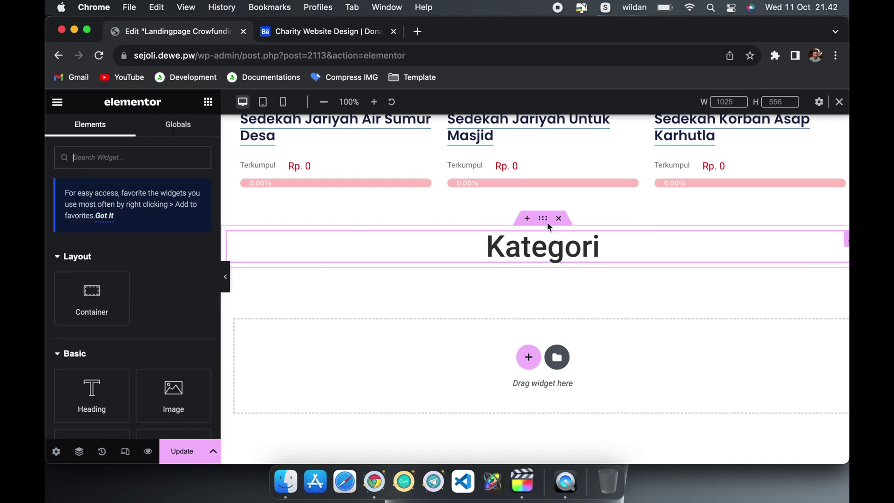
pyautogui.click(545, 220)
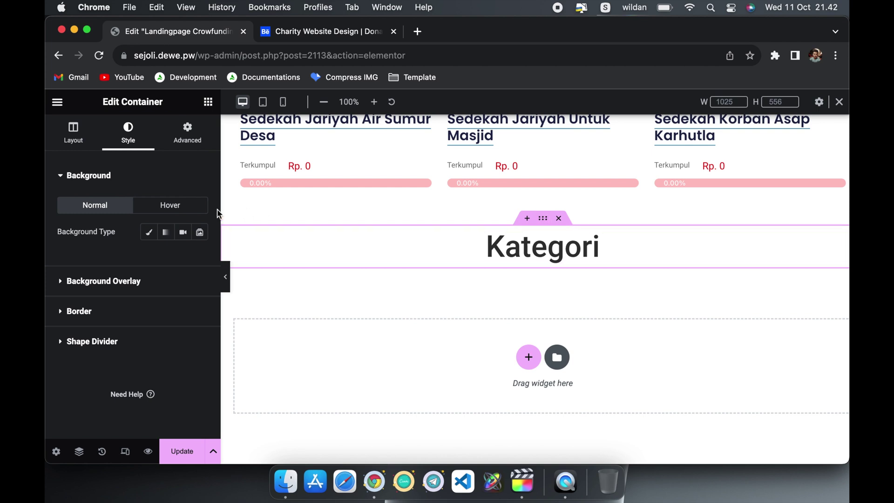
pyautogui.click(209, 105)
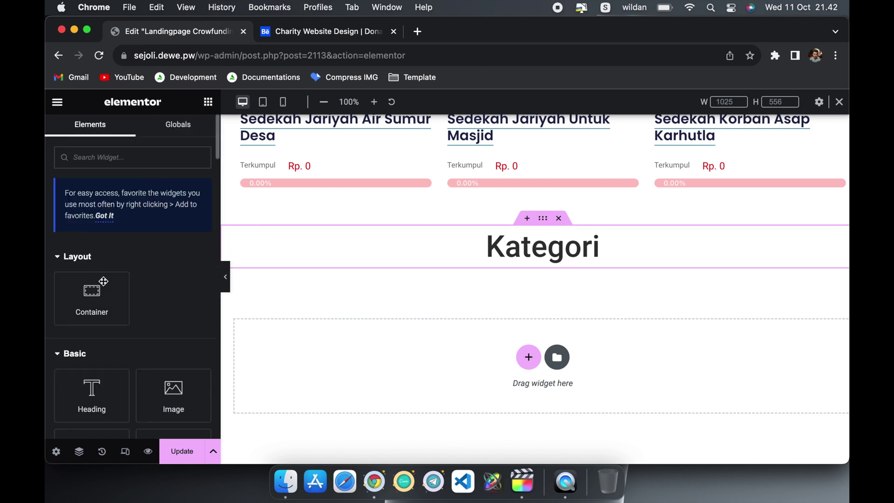
pyautogui.moveTo(93, 292); pyautogui.dragTo(331, 280)
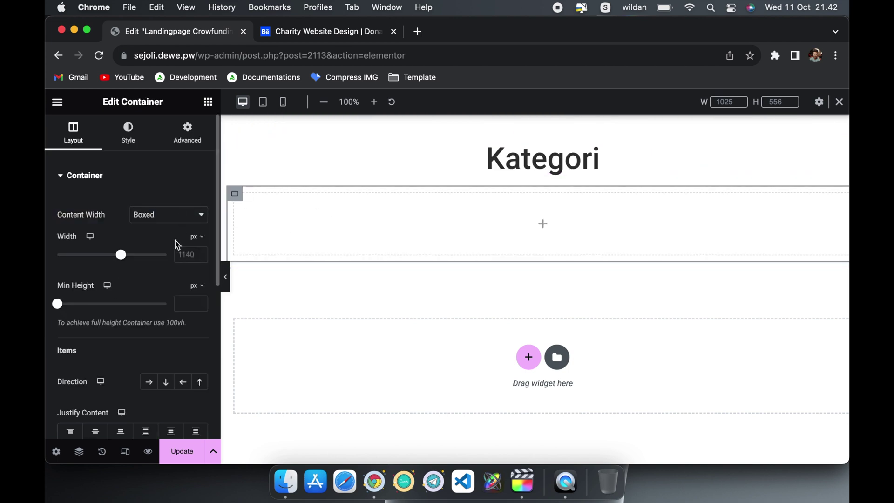
# Step: Set the nested container's content width to Full Width and its width to 100%
pyautogui.click(188, 209)
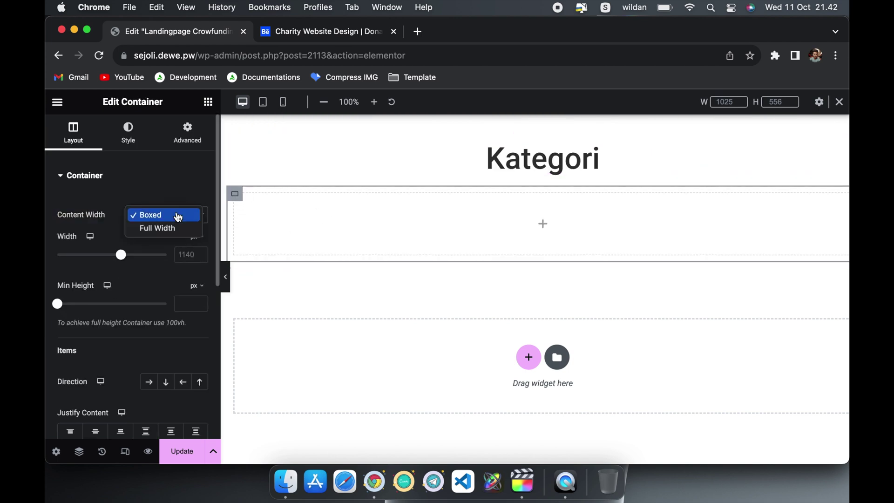
pyautogui.click(158, 228)
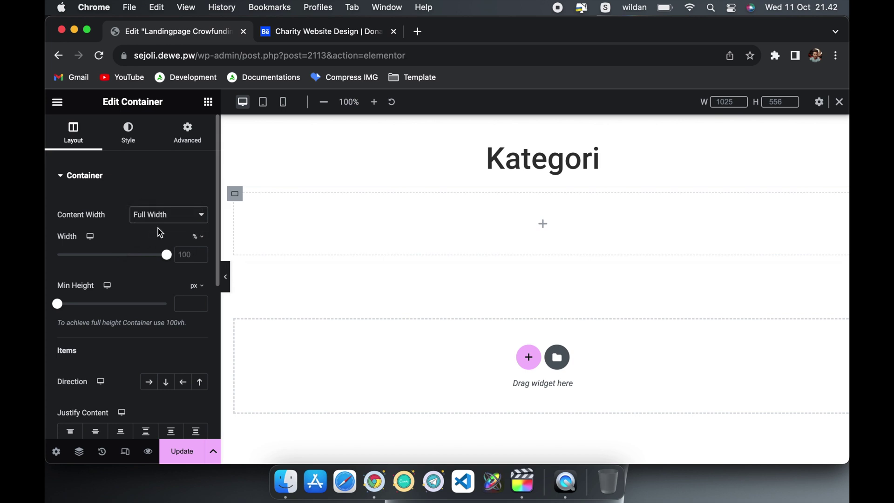
pyautogui.click(186, 255)
pyautogui.write('100')
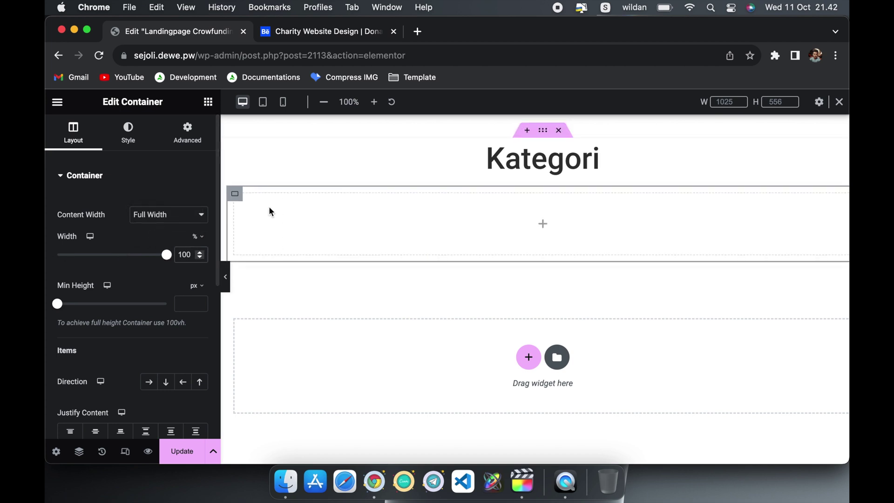
# Step: Arrange the nested container's items in a horizontal row with space-between justification and centered alignment
pyautogui.scroll(-4, 161, 289)
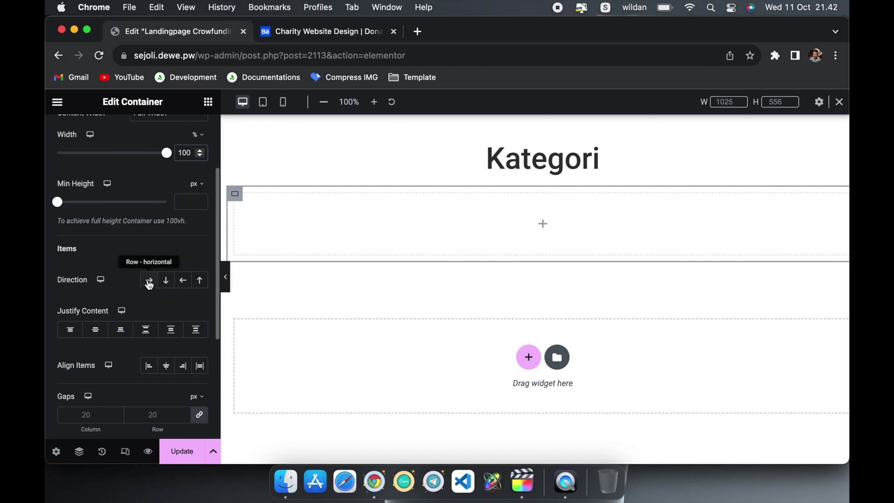
pyautogui.click(149, 284)
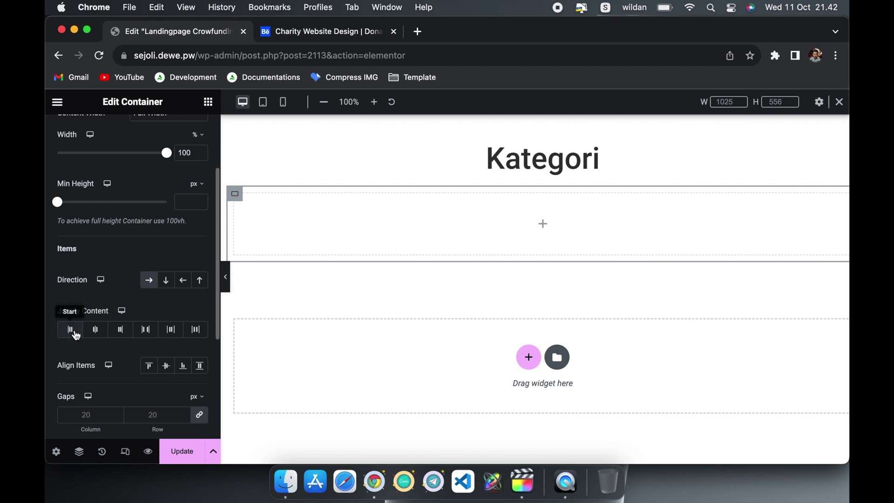
pyautogui.click(146, 338)
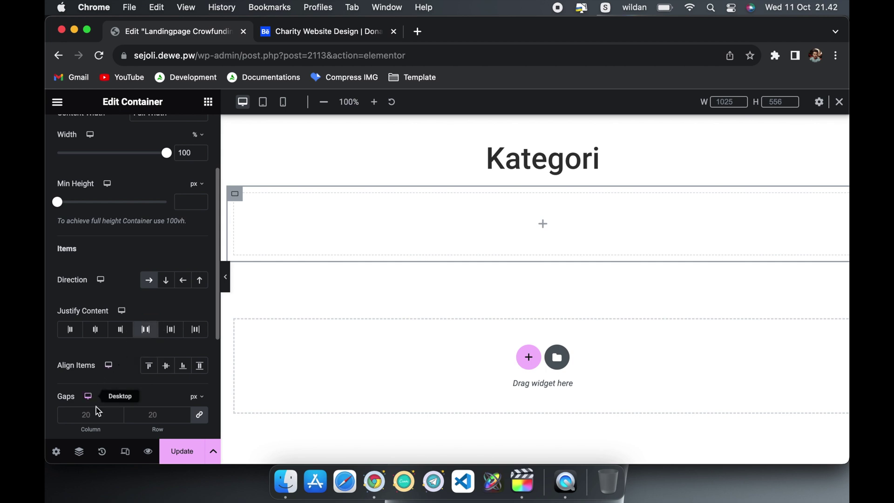
pyautogui.click(168, 371)
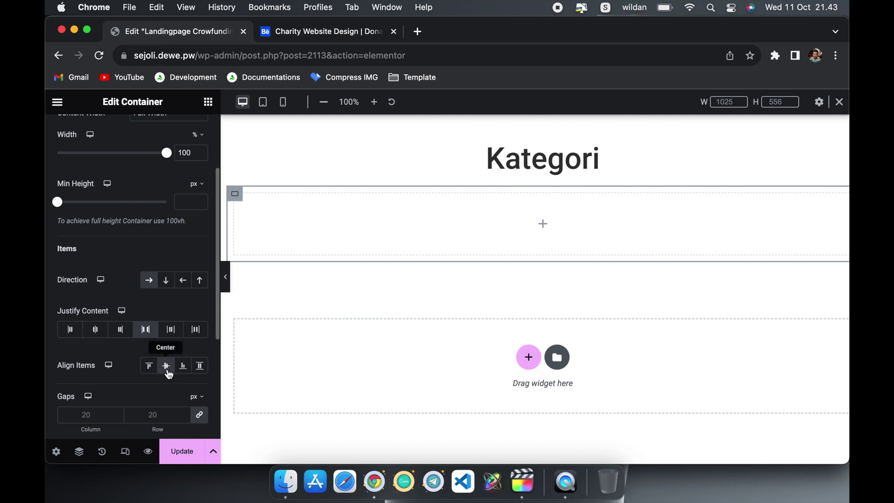
# Step: Search the widgets for "icon" and insert an Icon Box into the nested container under "Kategori"
pyautogui.scroll(5, 169, 374)
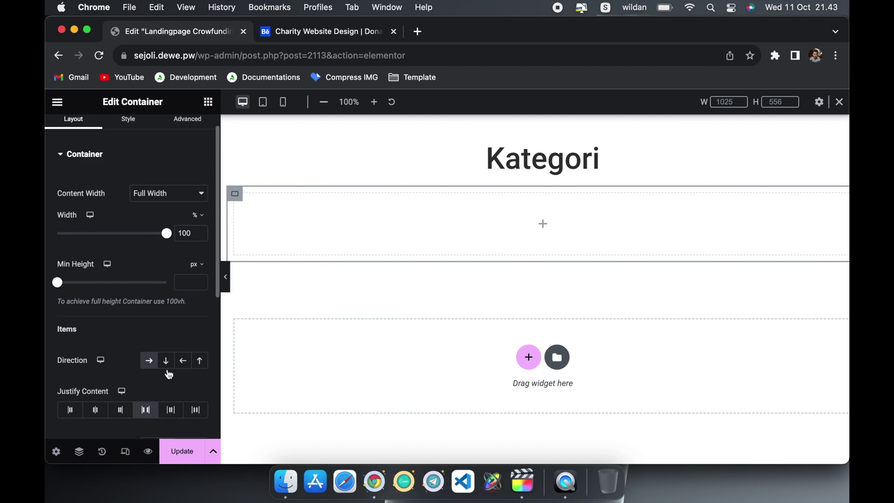
pyautogui.click(208, 101)
pyautogui.click(236, 195)
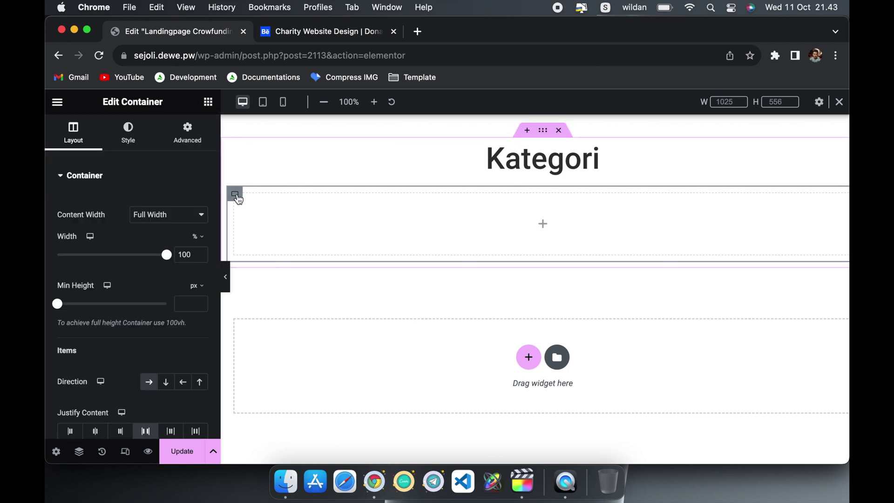
pyautogui.click(208, 102)
pyautogui.click(147, 150)
pyautogui.write('icon')
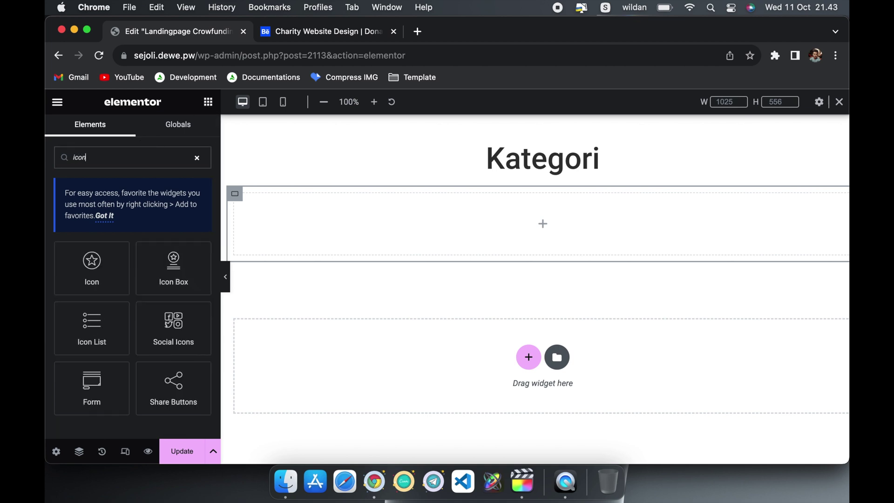
pyautogui.click(165, 278)
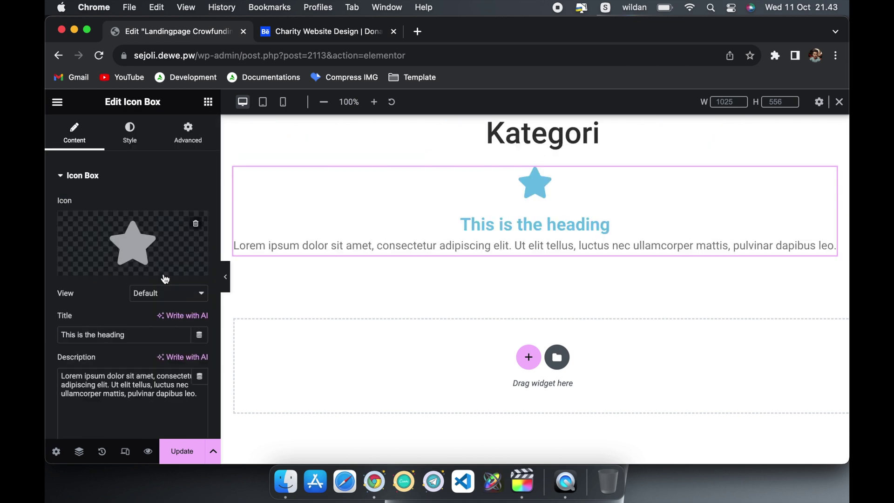
# Step: Remove the icon box's description and set its title to "Kesehatan"
pyautogui.tripleClick(145, 398)
pyautogui.press('BackSpace')
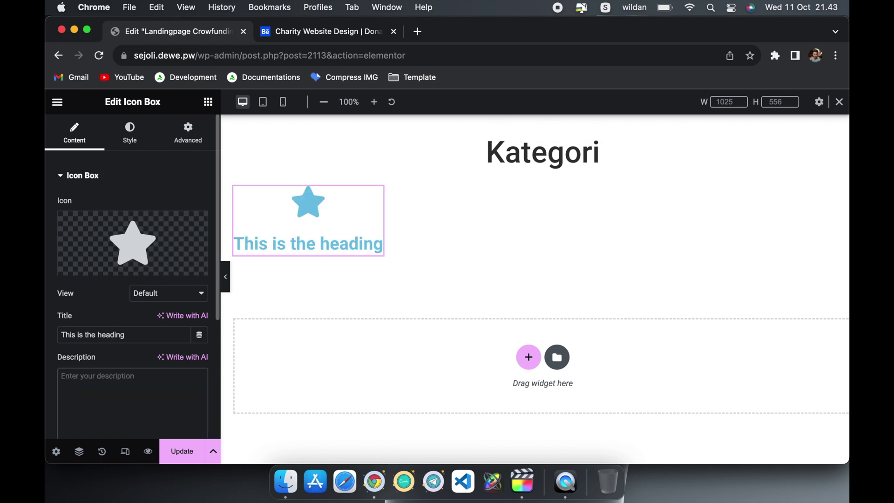
pyautogui.tripleClick(137, 338)
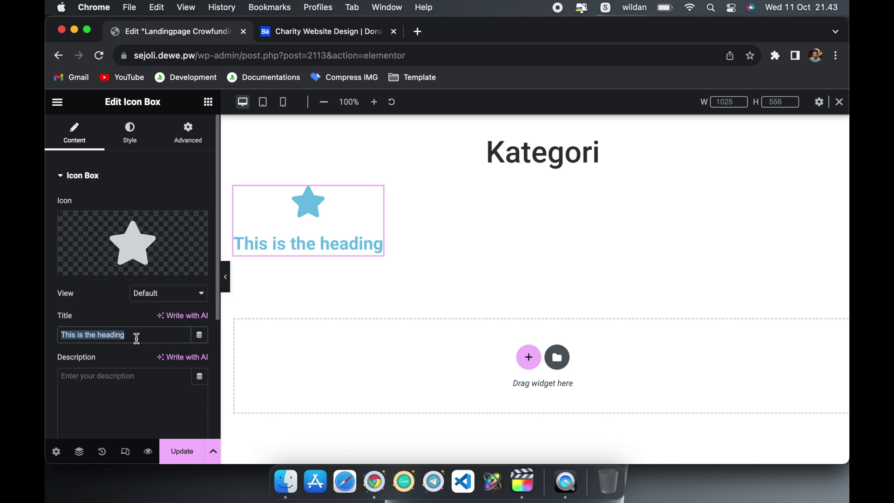
pyautogui.write('Kesejat')
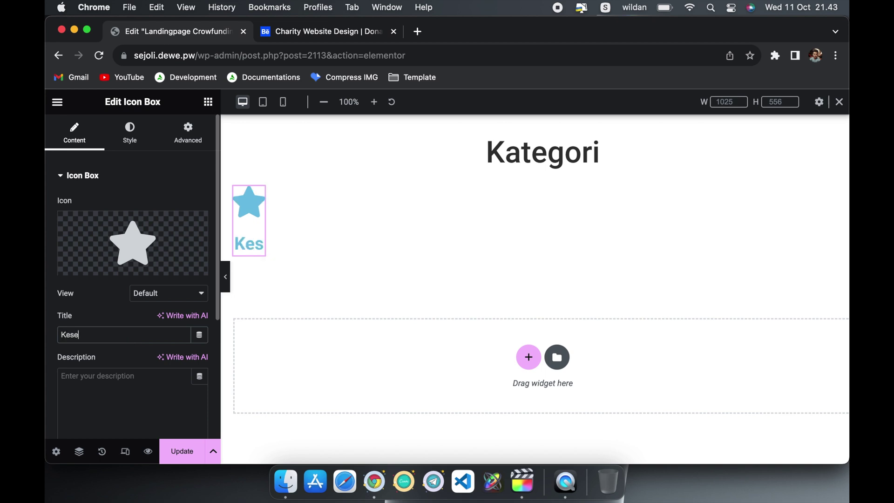
pyautogui.press('BackSpace')
pyautogui.press('BackSpace')
pyautogui.press('BackSpace')
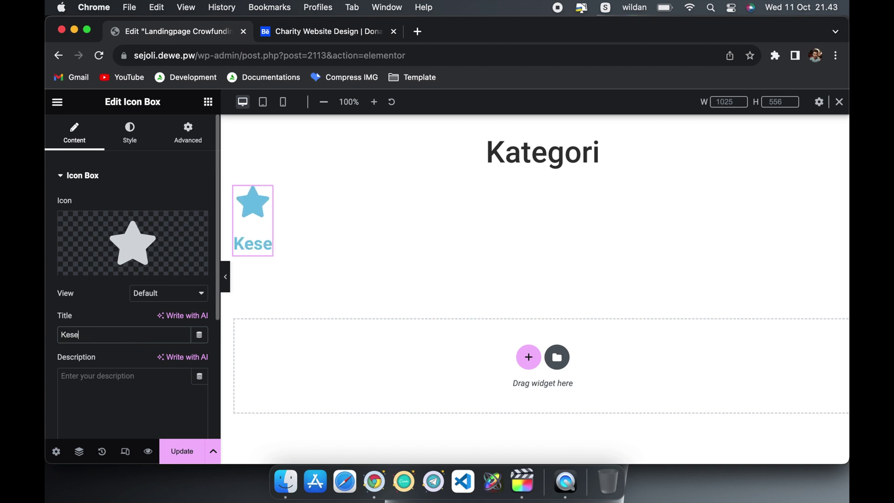
pyautogui.write('hatan')
# Step: Search the icon library for "heal" and "cap" to find a replacement icon for the "Kesehatan" box
pyautogui.click(88, 262)
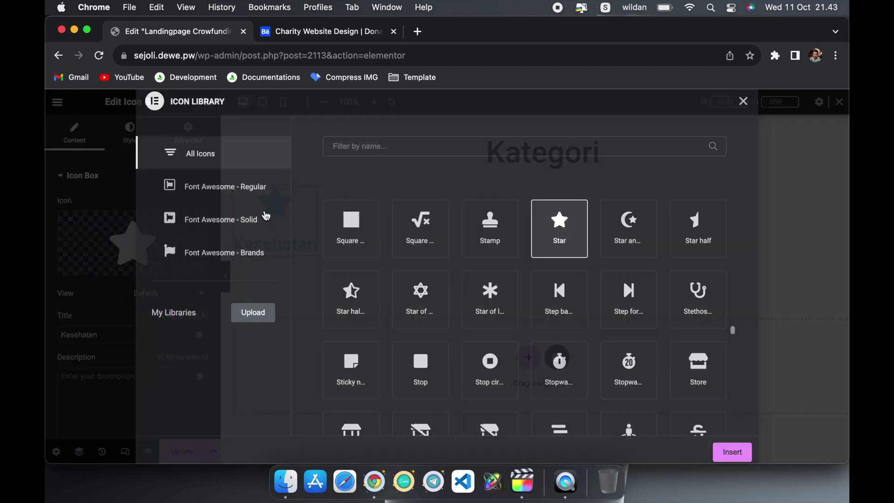
pyautogui.click(433, 141)
pyautogui.write('heal')
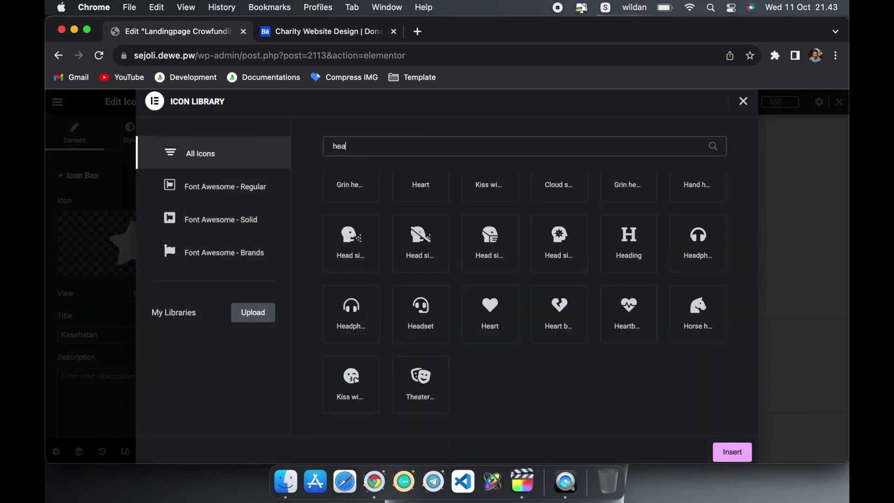
pyautogui.press('BackSpace')
pyautogui.press('BackSpace')
pyautogui.press('BackSpace')
pyautogui.press('BackSpace')
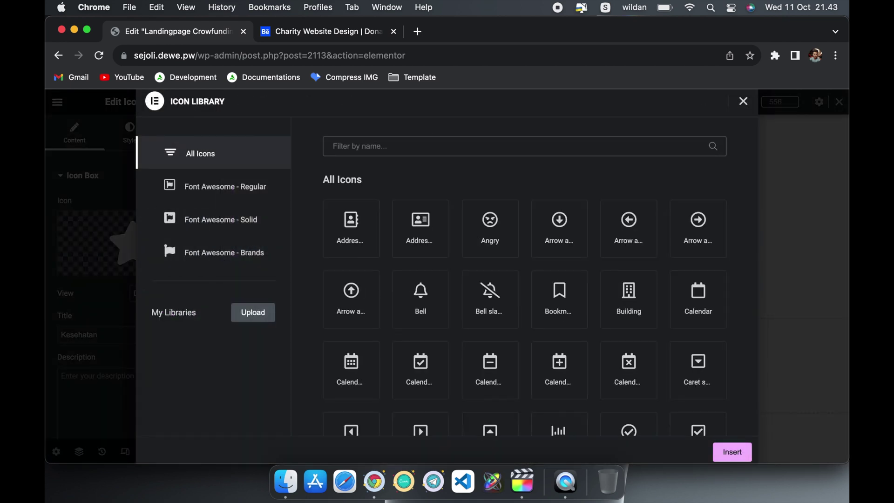
pyautogui.write('cap')
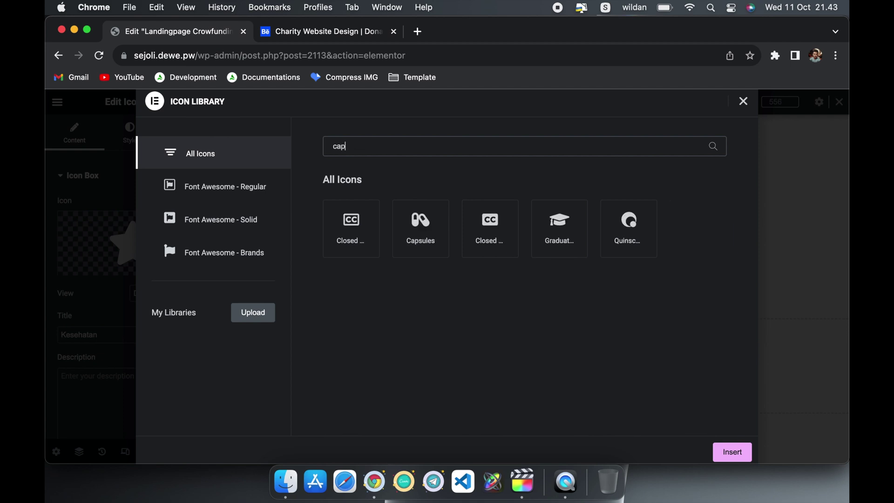
pyautogui.press('BackSpace')
pyautogui.press('BackSpace')
pyautogui.press('BackSpace')
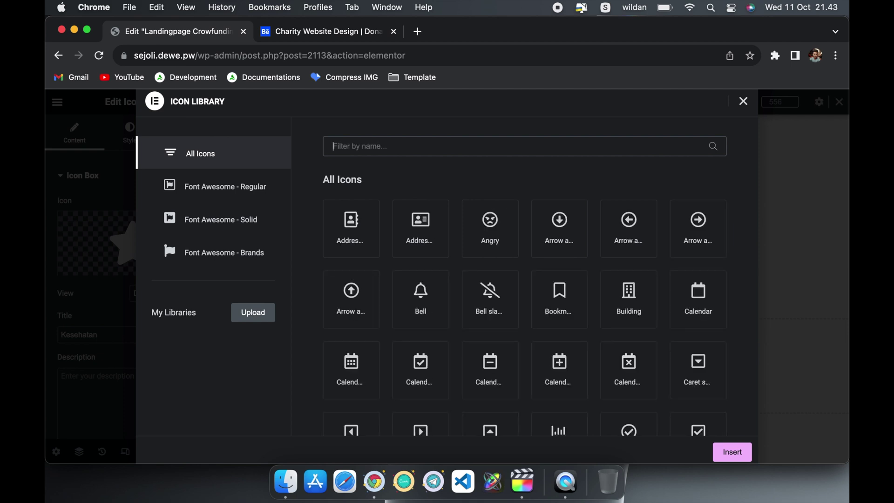
# Step: Filter the icon library by "hos" and insert the solid Hospital icon into the "Kesehatan" icon box
pyautogui.write('hos')
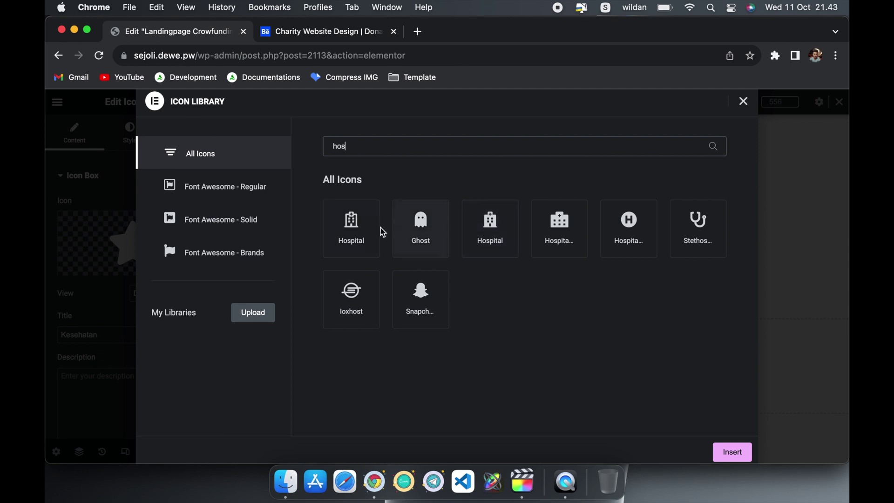
pyautogui.click(516, 231)
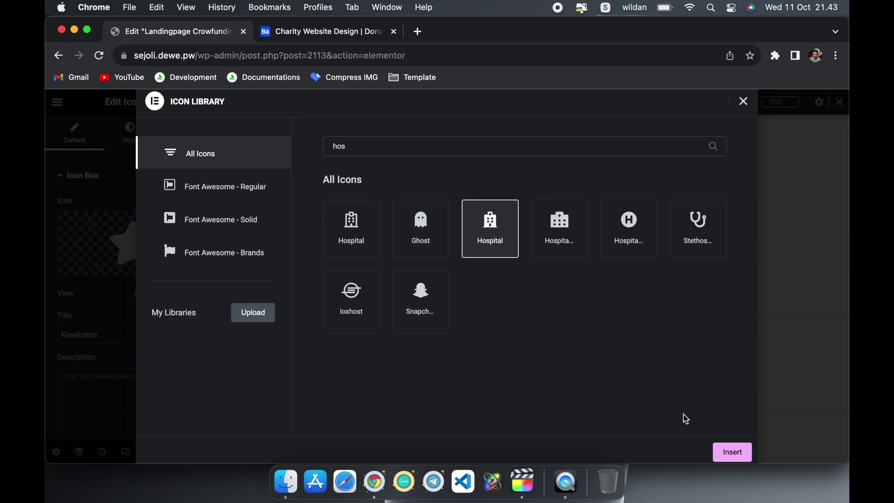
pyautogui.click(727, 454)
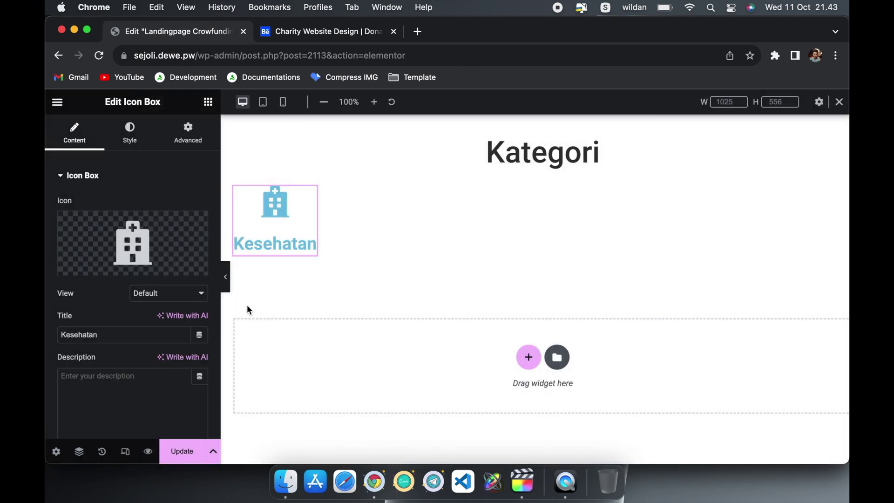
# Step: Set the "Kesehatan" icon box's view to Stacked and its shape to Square
pyautogui.click(135, 301)
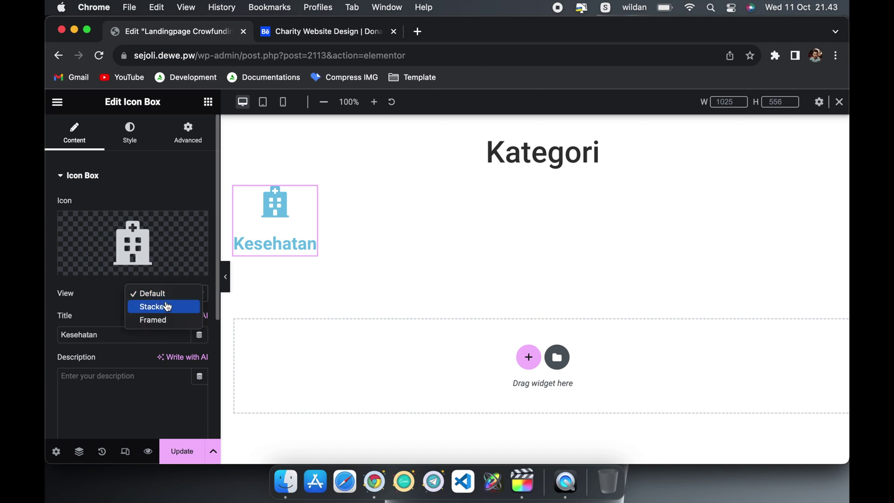
pyautogui.click(157, 307)
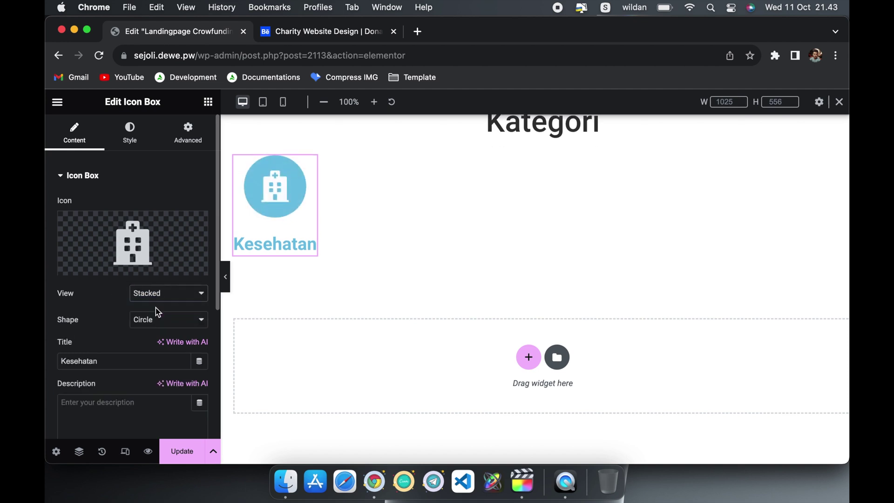
pyautogui.click(187, 320)
pyautogui.click(153, 338)
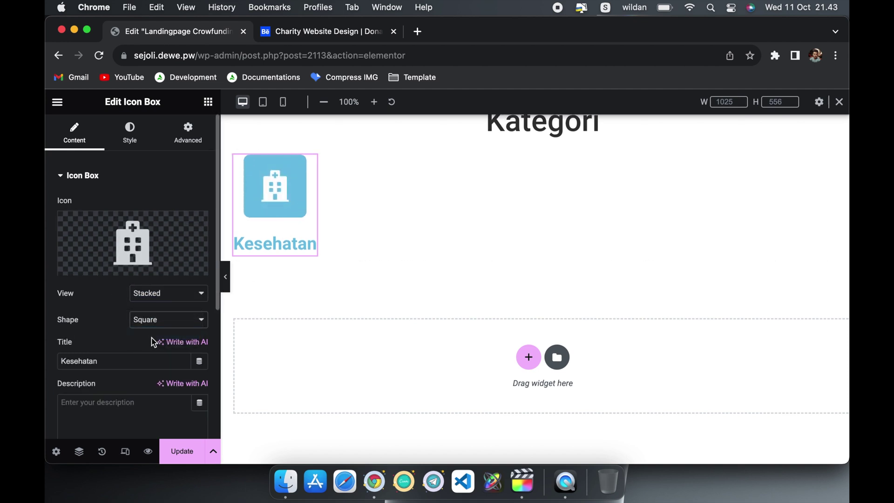
# Step: Set the icon box's title HTML tag to div and its alignment to Center
pyautogui.scroll(-5, 108, 343)
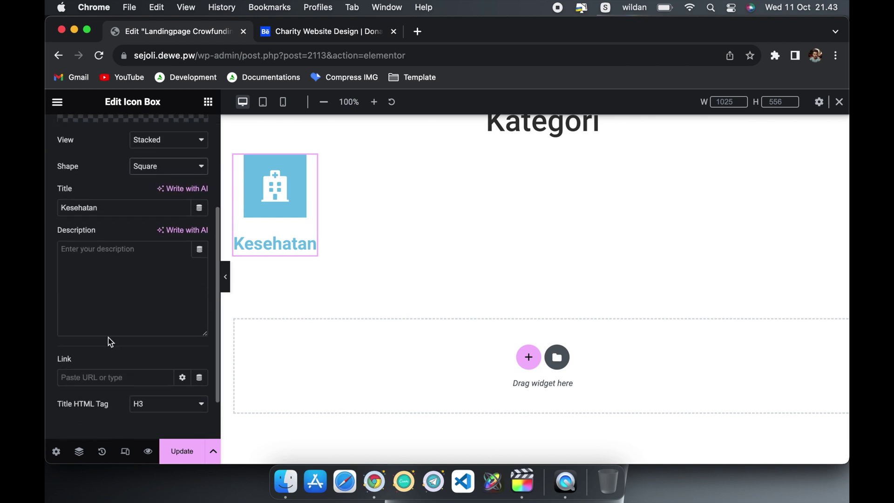
pyautogui.click(147, 352)
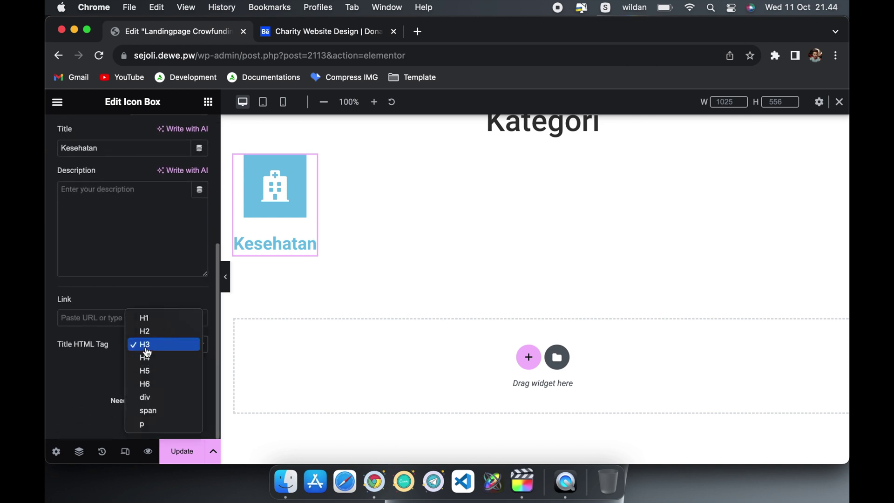
pyautogui.click(147, 397)
pyautogui.scroll(5, 141, 370)
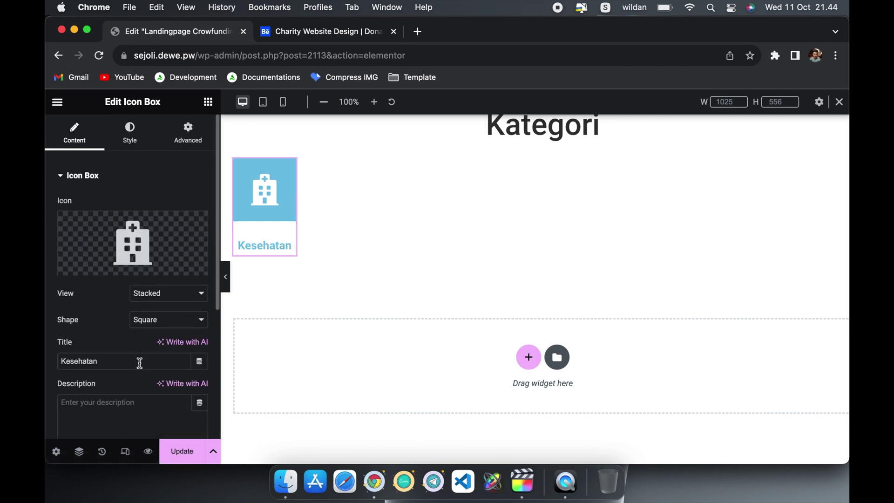
pyautogui.click(131, 144)
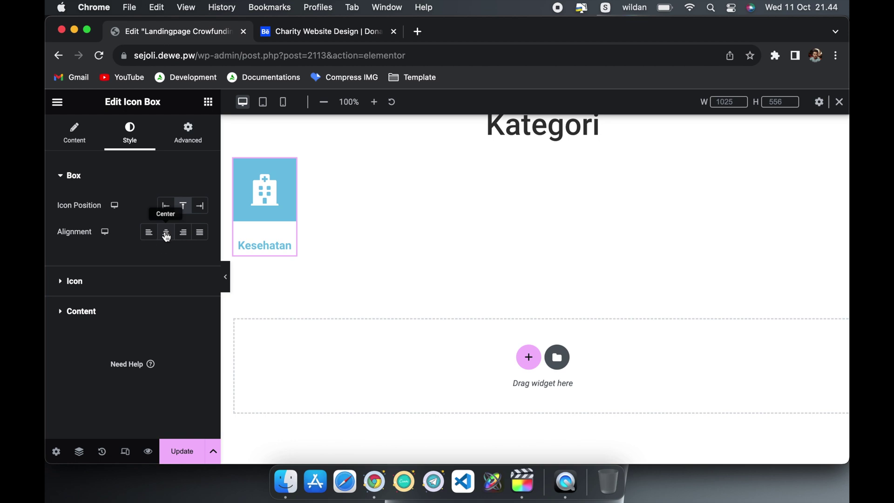
pyautogui.click(167, 235)
# Step: Change the icon's normal-state primary color to red #E94D4D
pyautogui.click(95, 290)
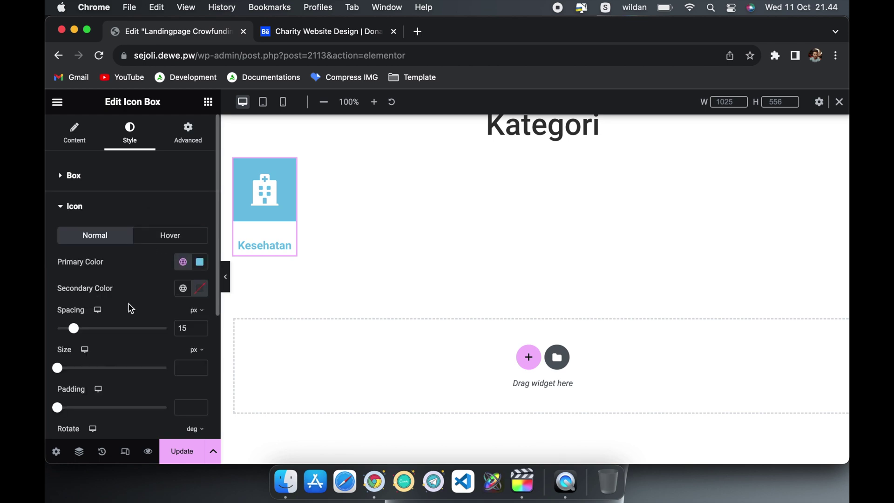
pyautogui.click(199, 262)
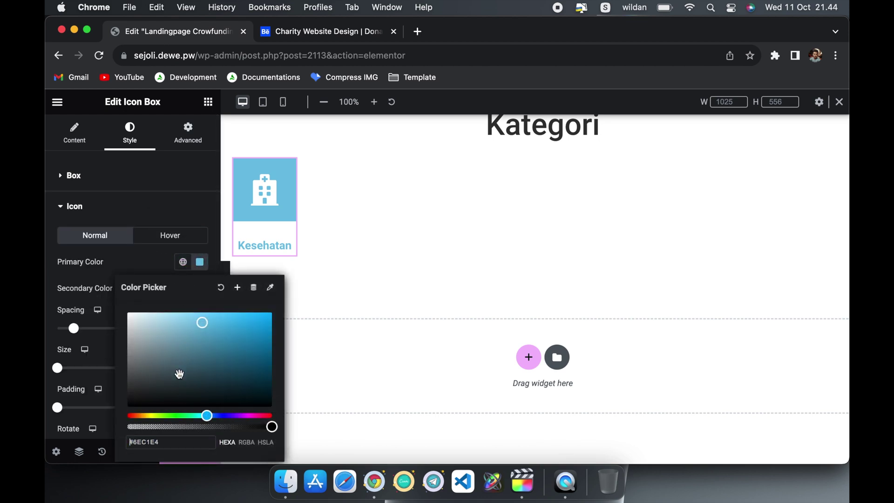
pyautogui.tripleClick(172, 446)
pyautogui.write('737373')
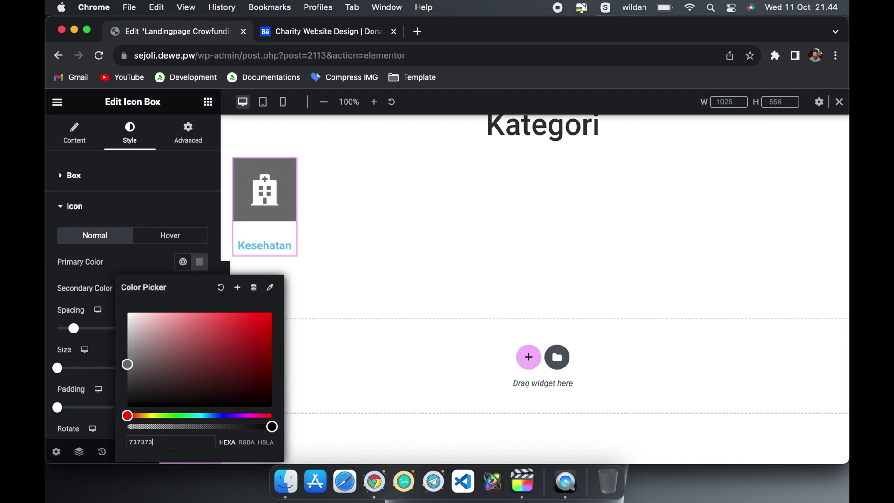
pyautogui.press('BackSpace')
pyautogui.press('BackSpace')
pyautogui.press('BackSpace')
pyautogui.press('BackSpace')
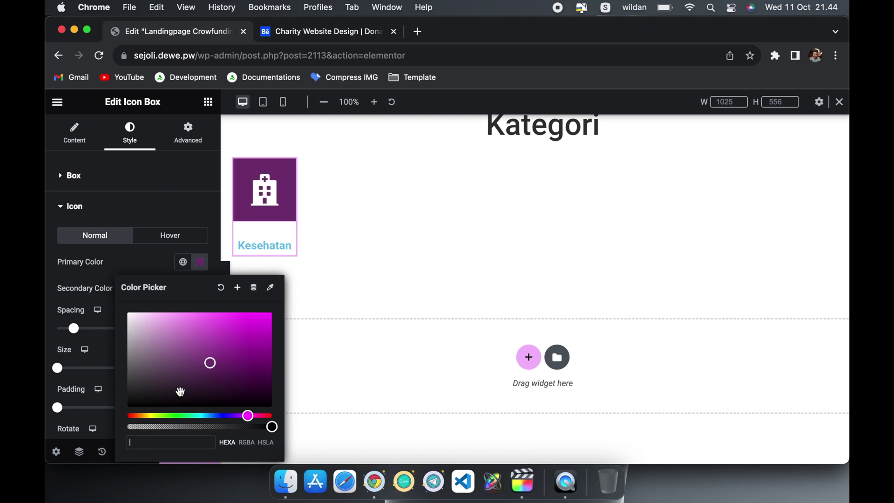
pyautogui.click(133, 417)
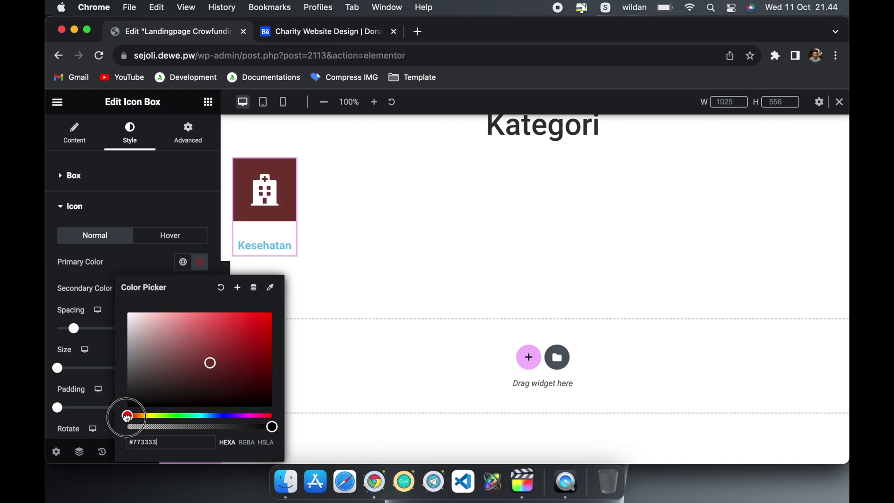
pyautogui.moveTo(209, 364)
pyautogui.mouseDown()
pyautogui.moveTo(214, 323)
pyautogui.moveTo(224, 320)
pyautogui.mouseUp()
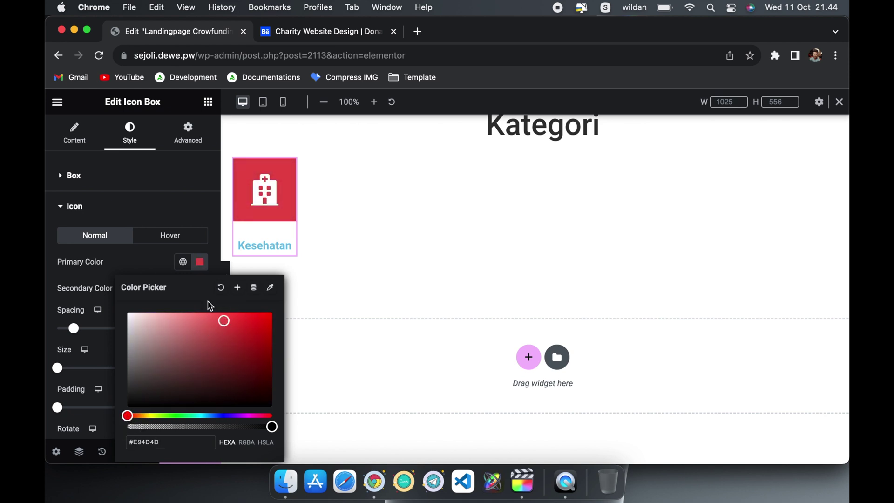
pyautogui.click(149, 256)
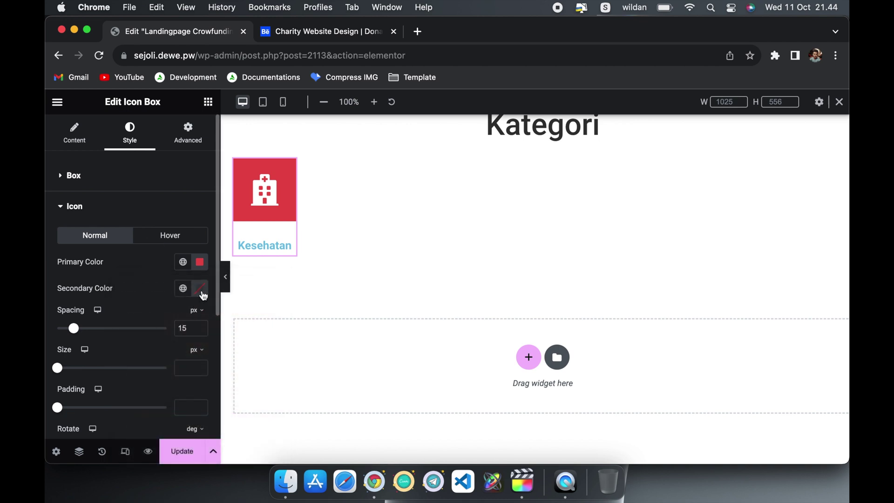
# Step: Set the spacing between the hospital icon and its title to 8 px
pyautogui.doubleClick(187, 328)
pyautogui.write('6')
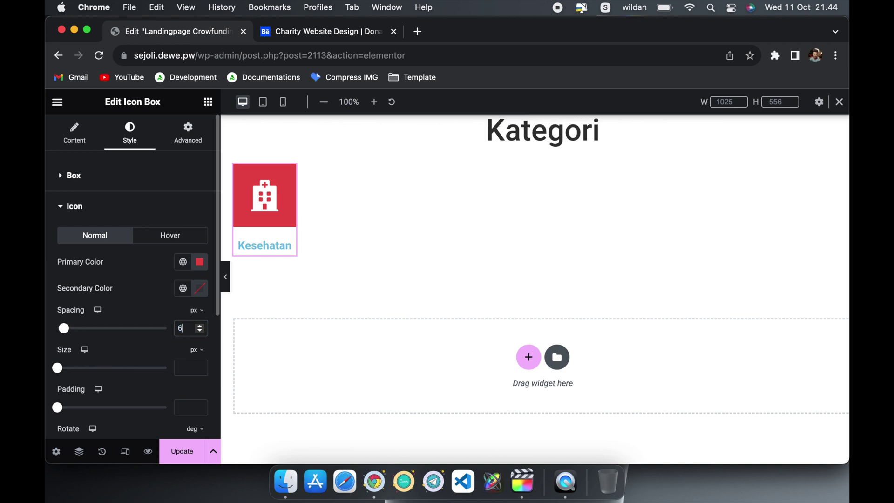
pyautogui.press('BackSpace')
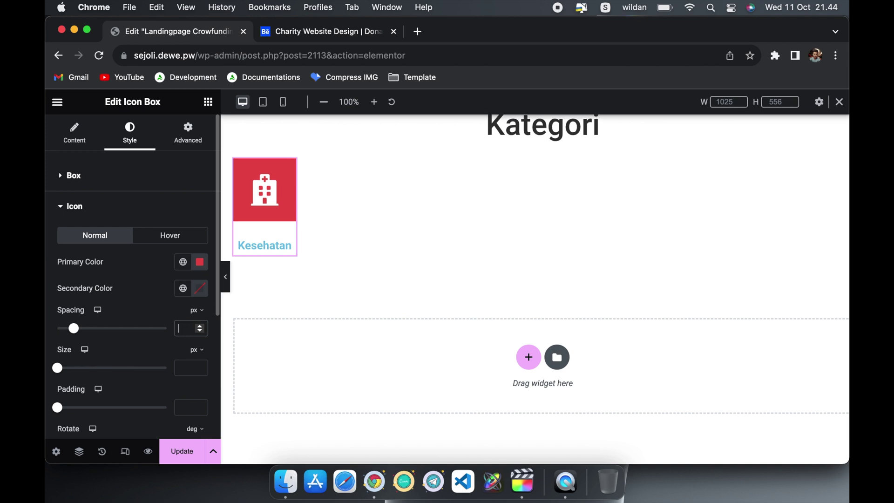
pyautogui.write('10')
pyautogui.press('BackSpace')
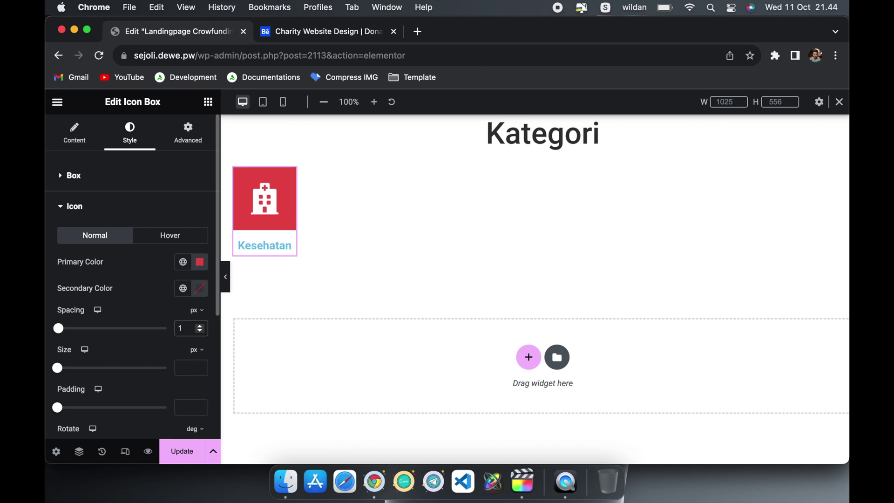
pyautogui.write('00')
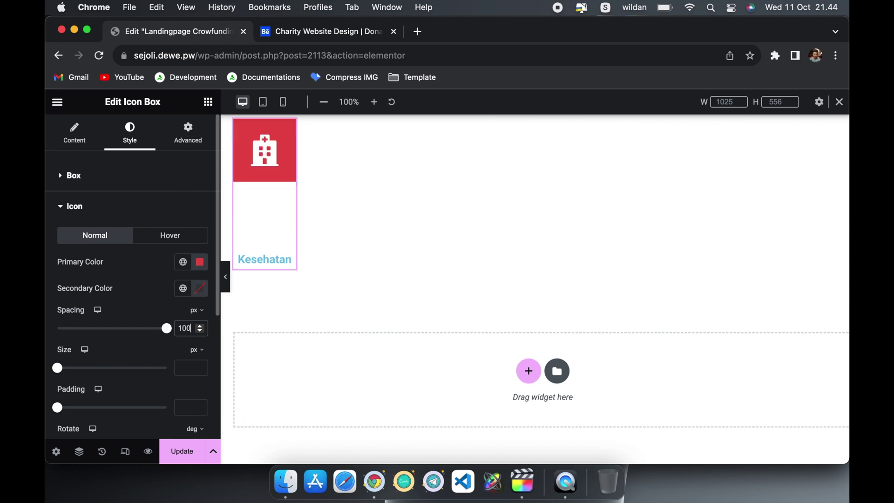
pyautogui.press('BackSpace')
pyautogui.press('BackSpace')
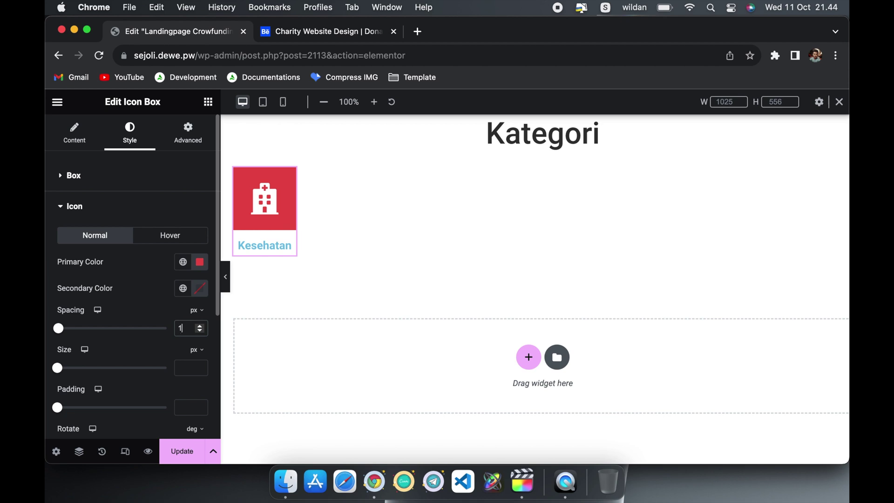
pyautogui.press('BackSpace')
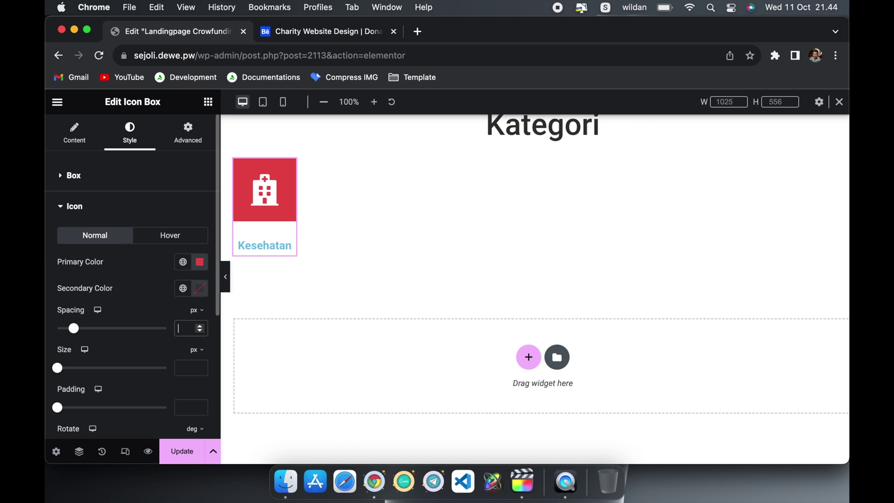
pyautogui.write('8')
# Step: Round the icon square's corners with a linked border radius of 6 px on all sides
pyautogui.scroll(-3, 155, 351)
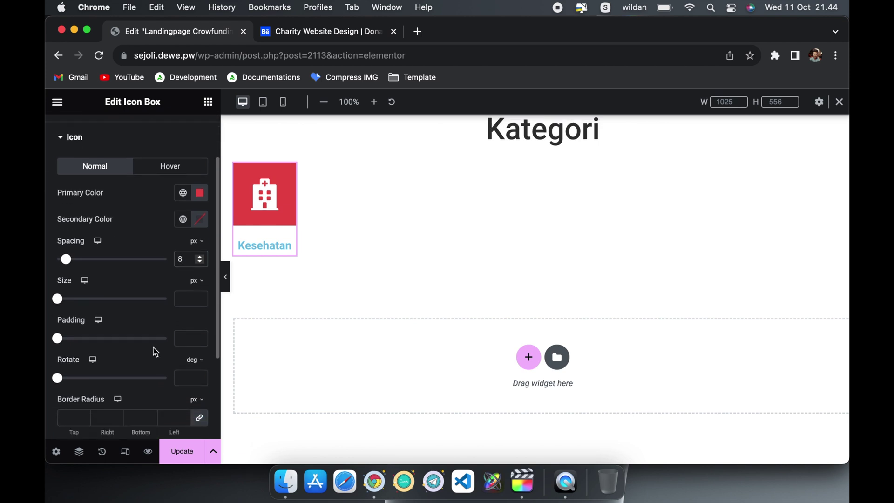
pyautogui.click(187, 298)
pyautogui.scroll(-2, 160, 345)
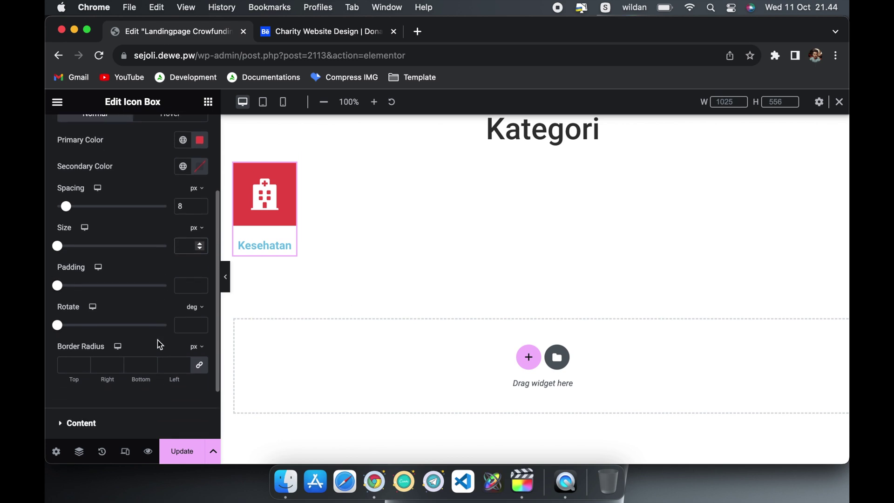
pyautogui.click(72, 365)
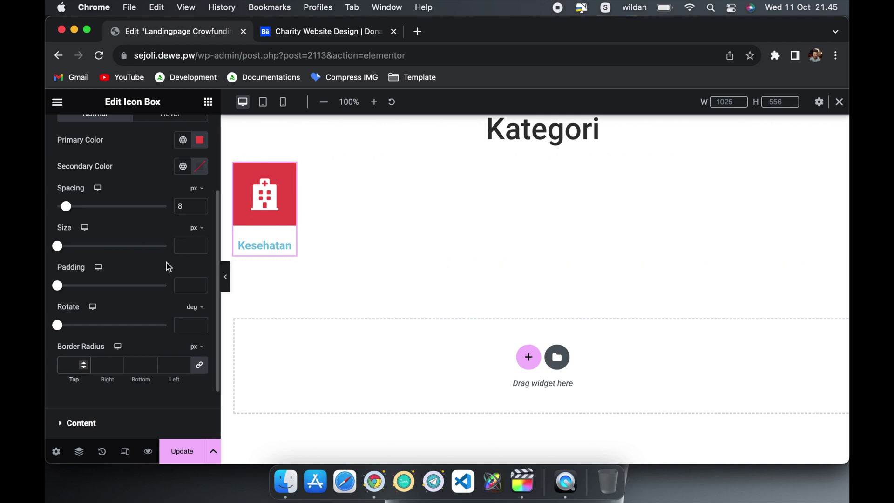
pyautogui.write('6')
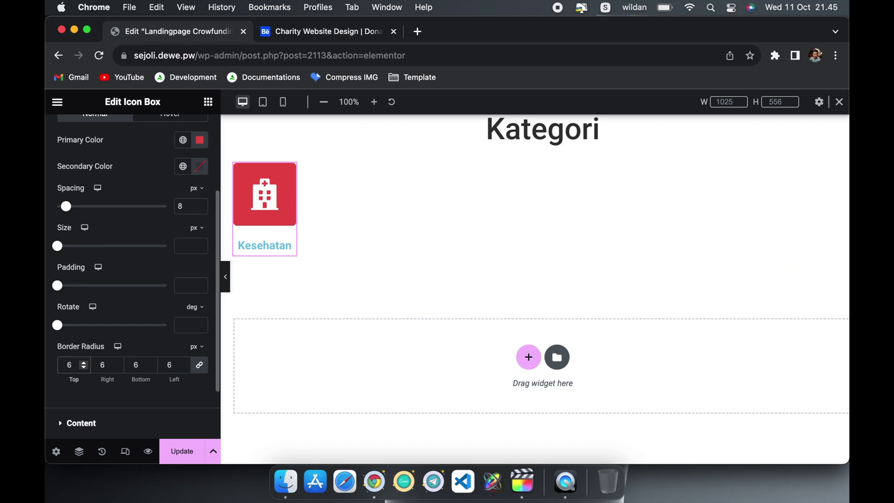
pyautogui.click(83, 363)
pyautogui.scroll(-2, 79, 390)
pyautogui.click(103, 392)
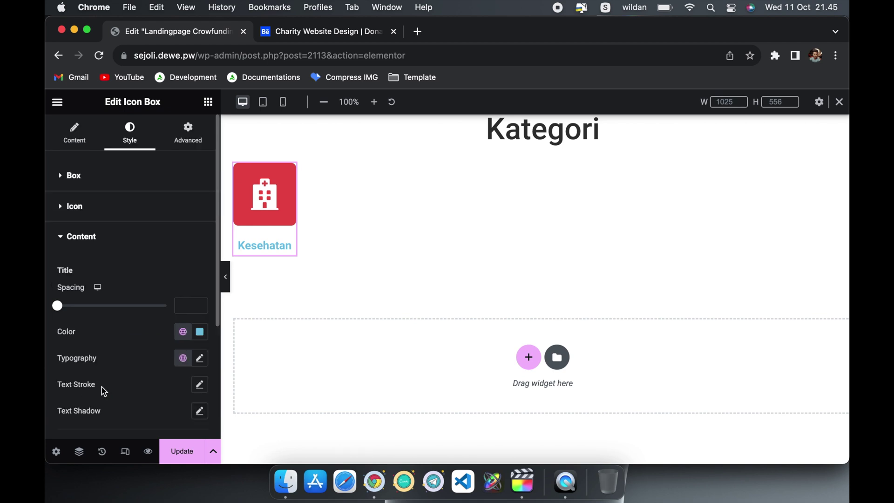
pyautogui.scroll(-2, 100, 390)
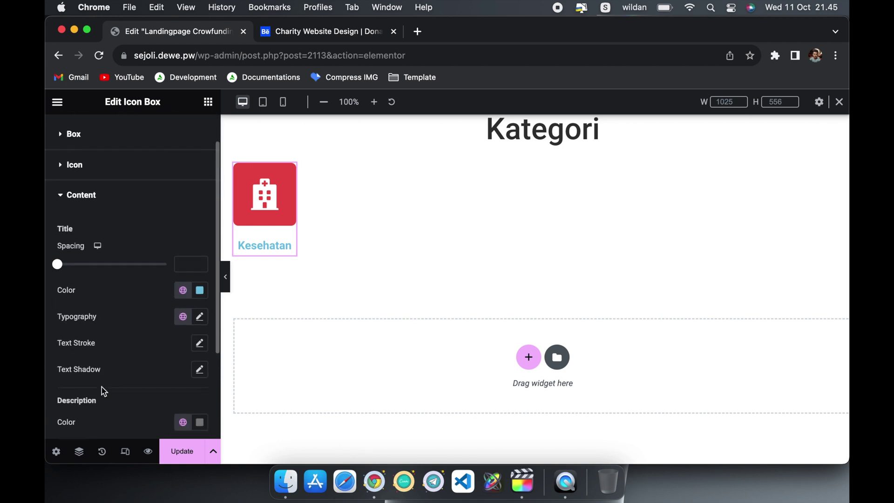
pyautogui.click(200, 290)
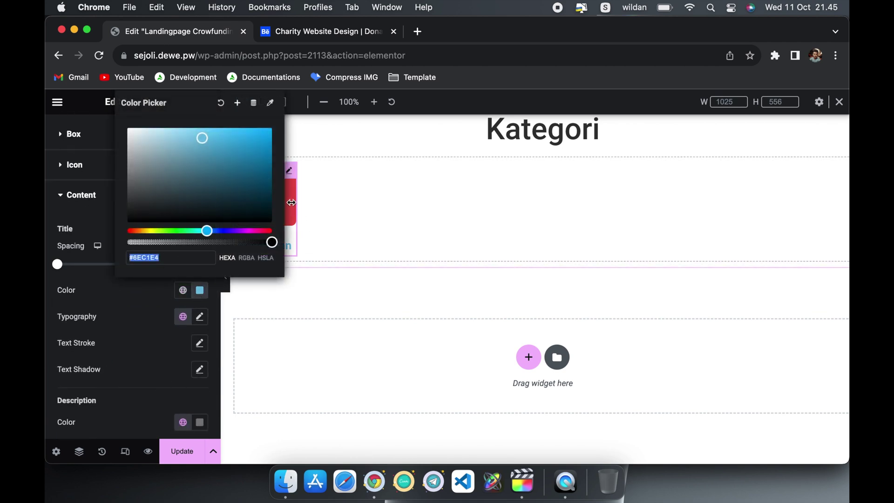
pyautogui.click(122, 342)
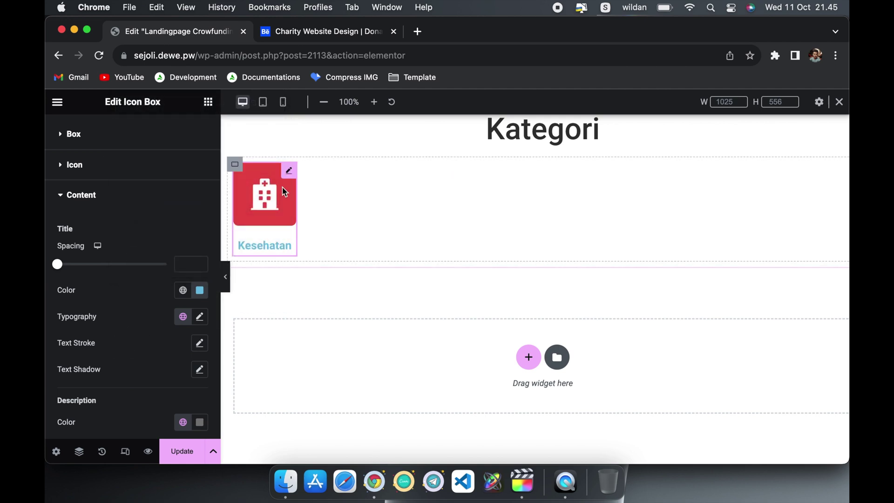
# Step: Copy the icon's primary color #E94D4D and apply it as the icon box's title color
pyautogui.scroll(2, 162, 285)
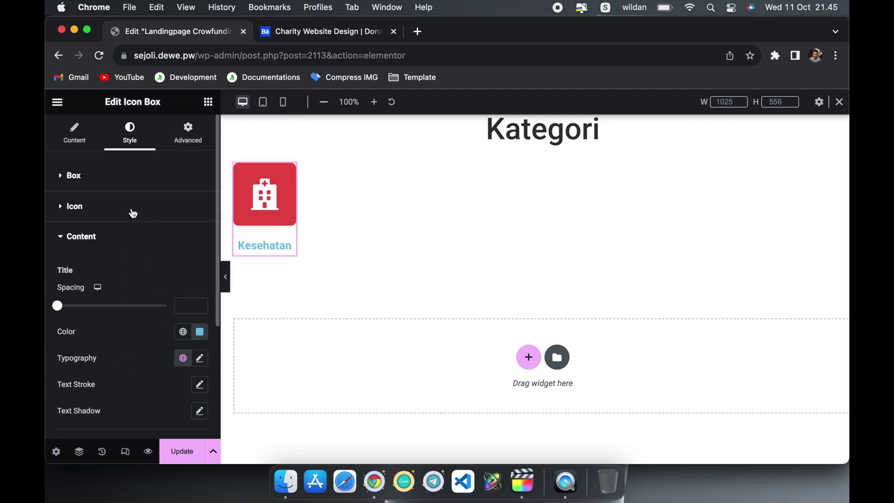
pyautogui.click(131, 209)
pyautogui.click(202, 280)
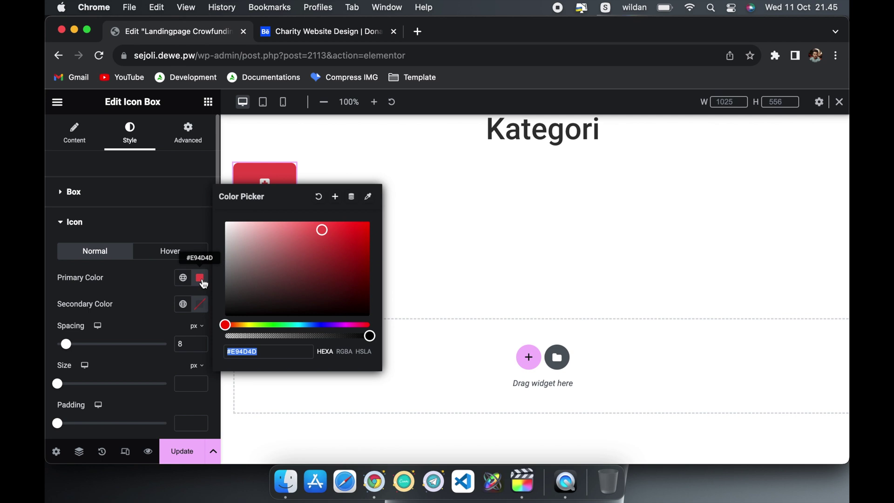
pyautogui.click(102, 225)
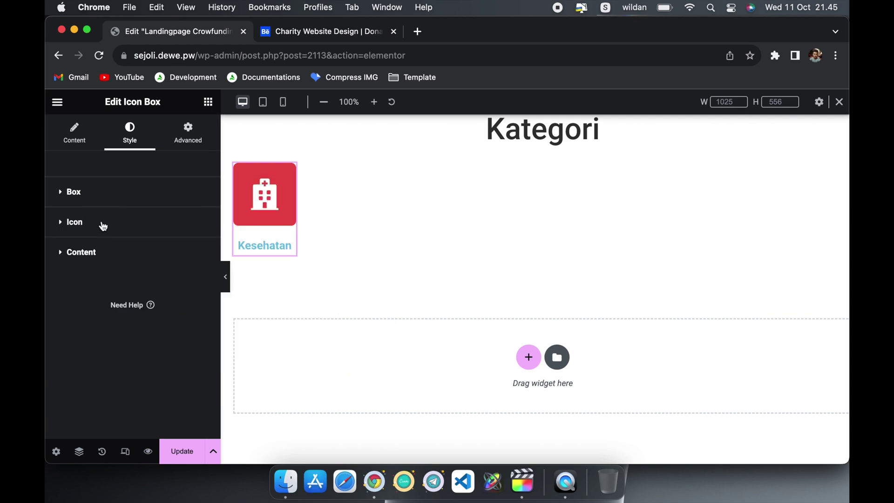
pyautogui.click(111, 251)
pyautogui.click(200, 349)
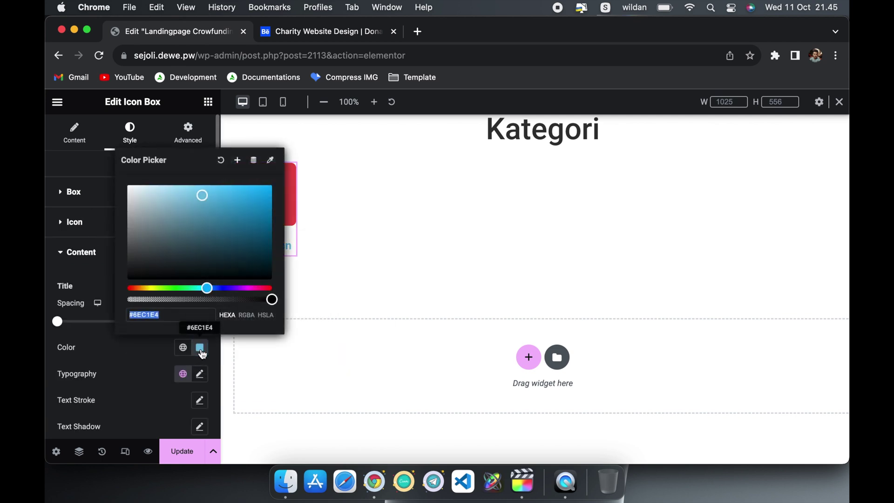
pyautogui.press('super+v')
pyautogui.click(146, 349)
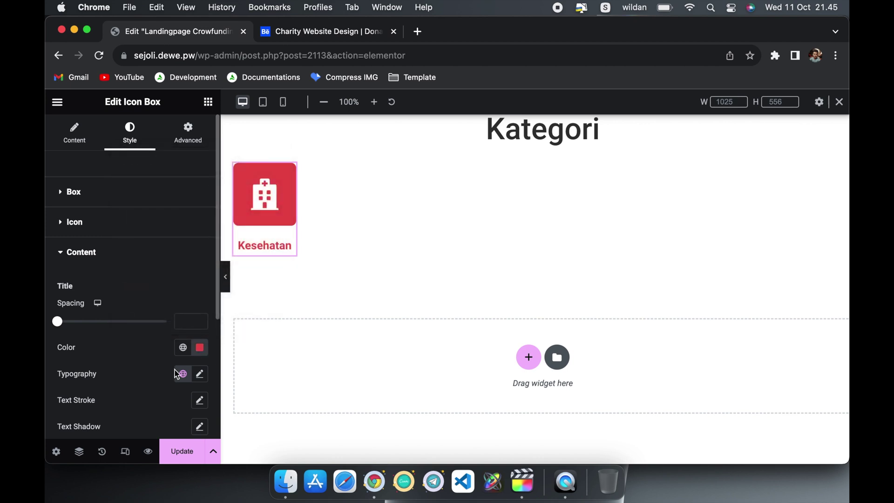
pyautogui.scroll(-3, 168, 383)
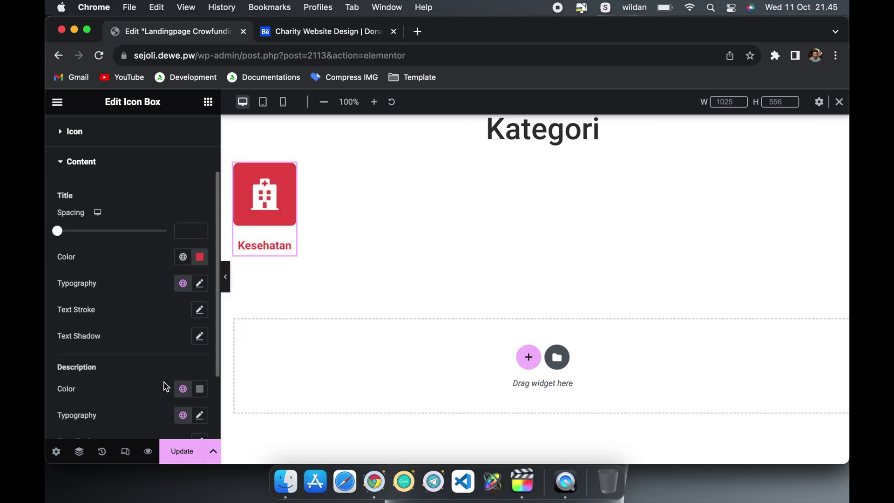
pyautogui.scroll(3, 164, 386)
pyautogui.click(112, 262)
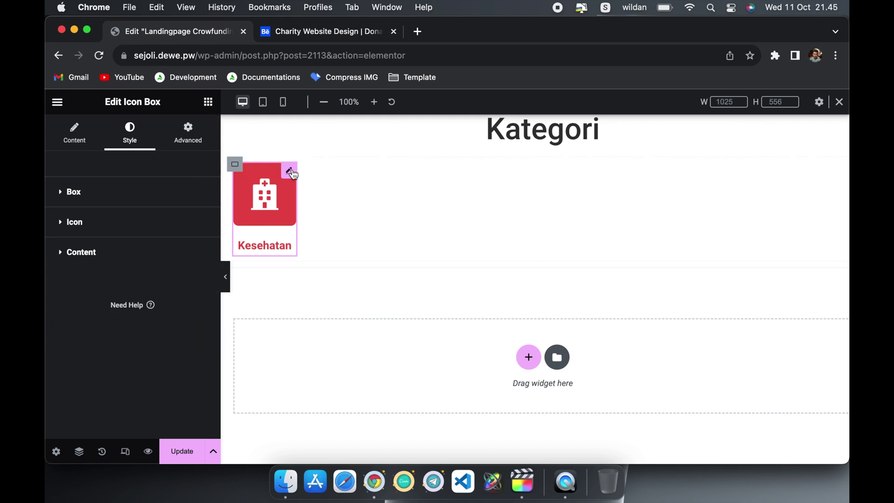
# Step: Give the Kesehatan icon box a linked padding of 24 px on all sides
pyautogui.moveTo(296, 180)
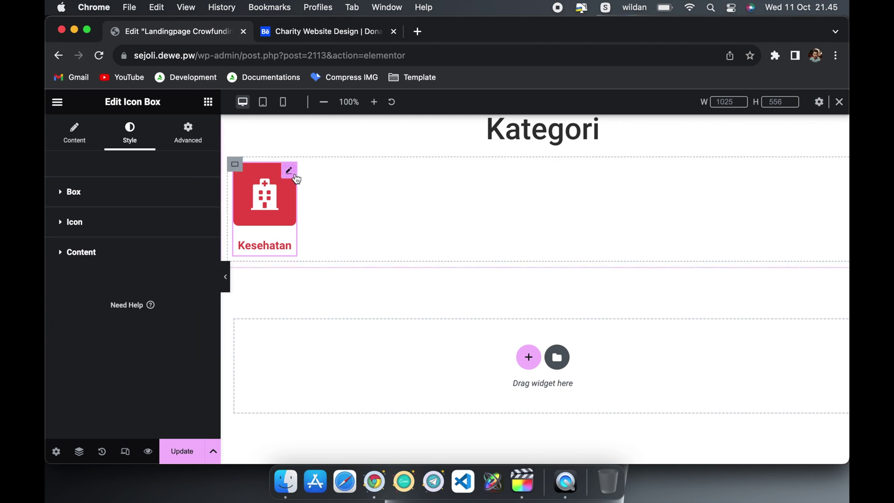
pyautogui.click(74, 140)
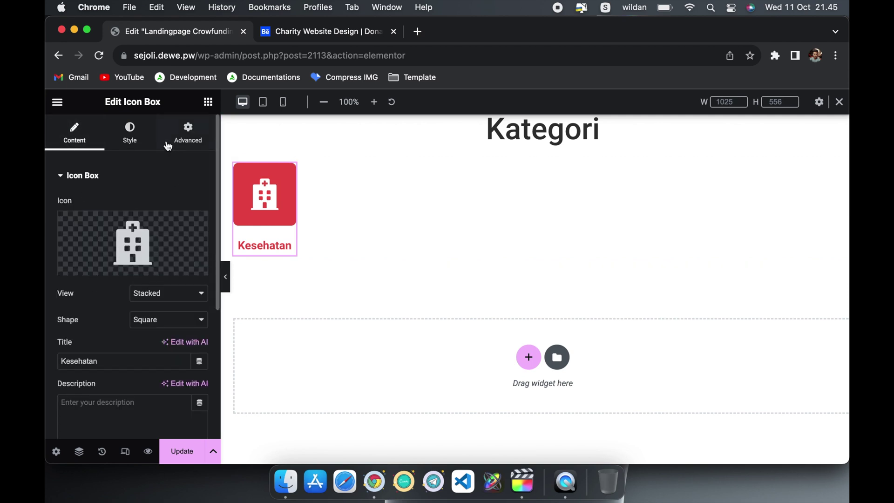
pyautogui.click(187, 135)
pyautogui.scroll(-5, 120, 309)
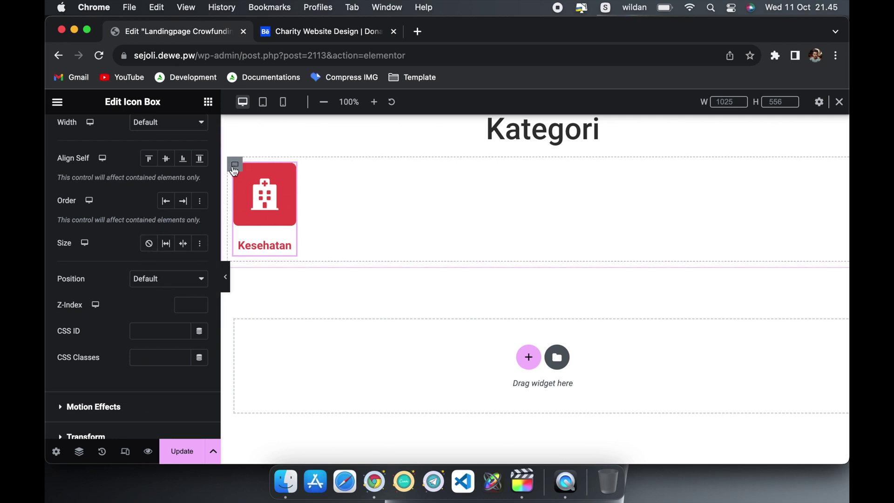
pyautogui.click(235, 166)
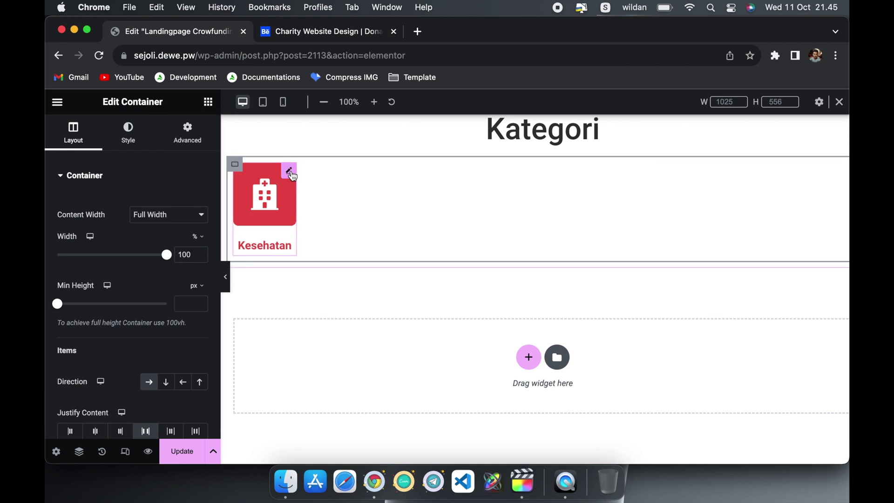
pyautogui.click(291, 172)
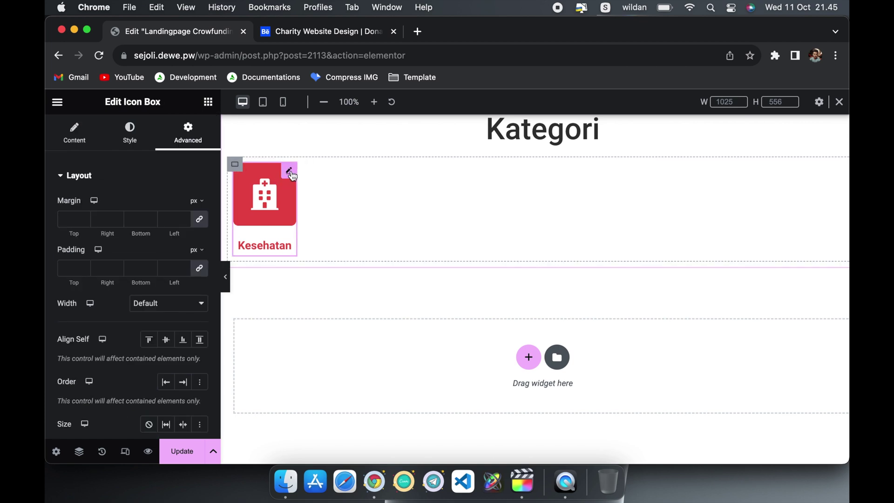
pyautogui.click(70, 270)
pyautogui.write('24')
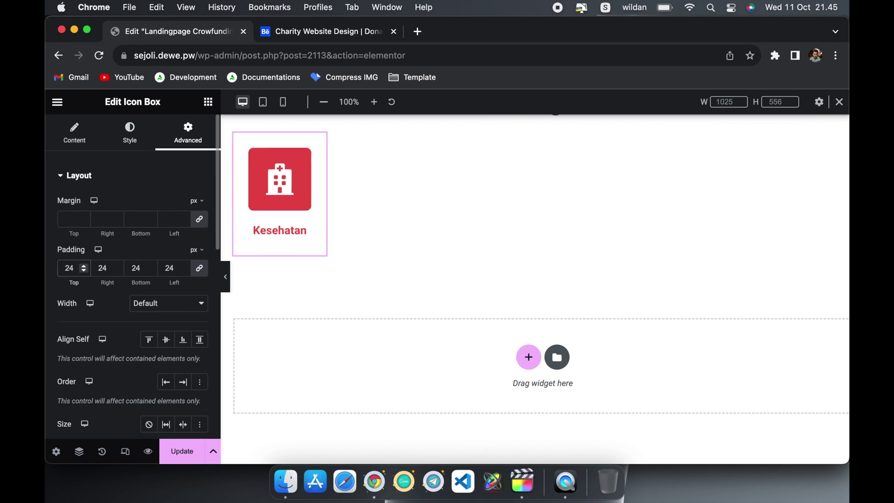
# Step: Duplicate the Kesehatan icon box three times to make a row of four boxes under the Kategori heading
pyautogui.scroll(2, 365, 309)
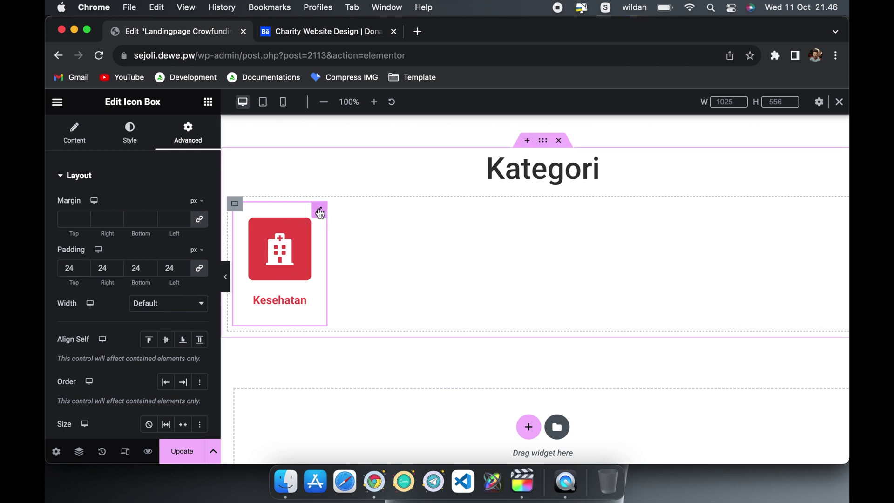
pyautogui.rightClick(320, 213)
pyautogui.click(345, 231)
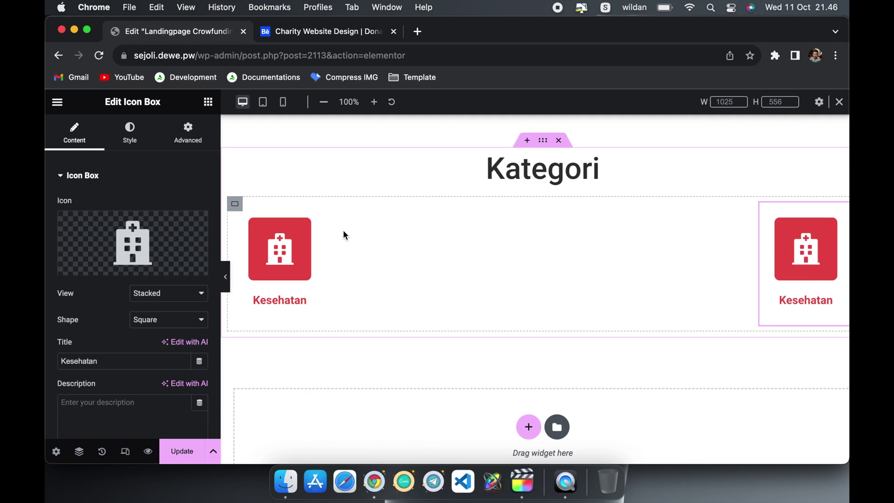
pyautogui.rightClick(322, 220)
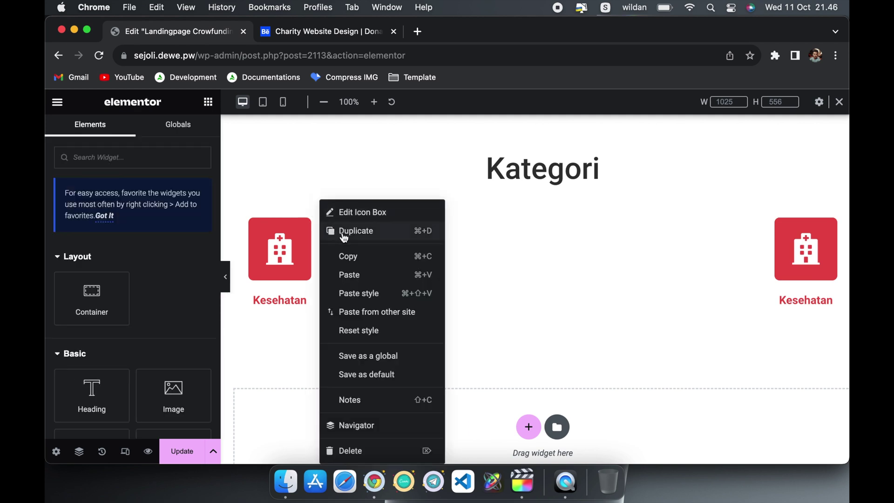
pyautogui.click(342, 231)
pyautogui.click(318, 213)
pyautogui.rightClick(318, 215)
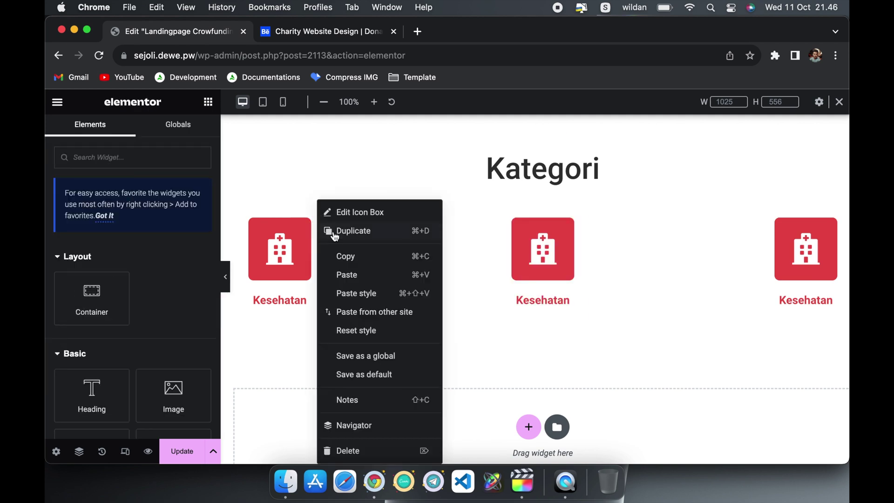
pyautogui.click(336, 232)
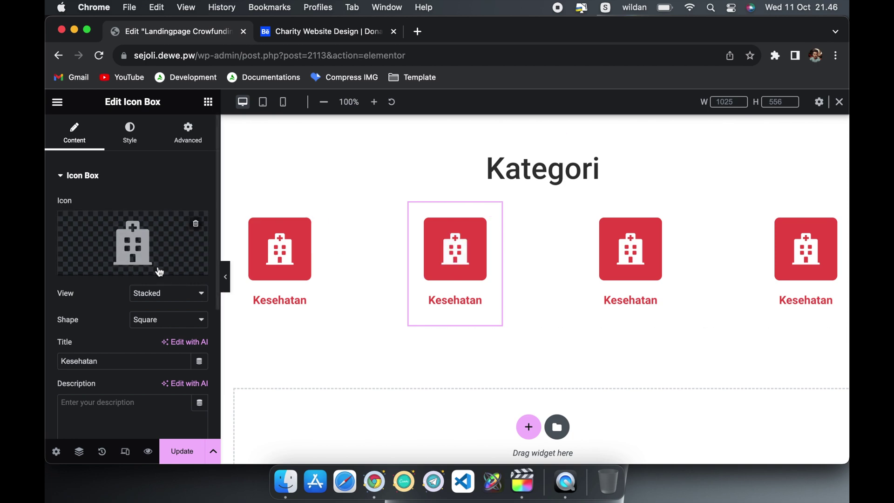
# Step: Replace the second icon box's icon with the ice cream icon and set its title to "Makanan"
pyautogui.click(94, 266)
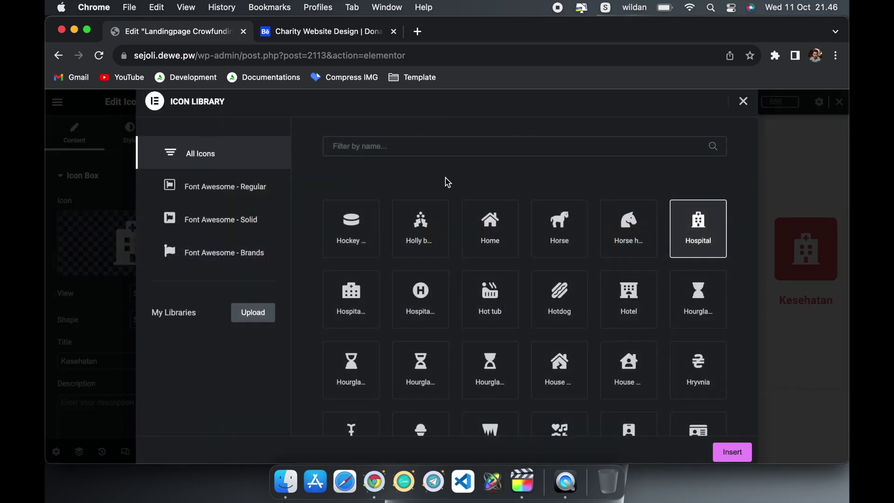
pyautogui.scroll(-3, 496, 296)
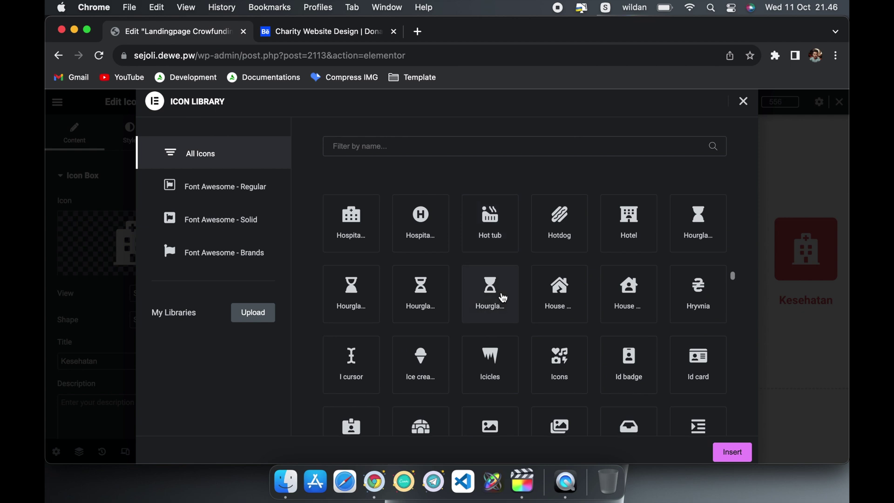
pyautogui.click(421, 379)
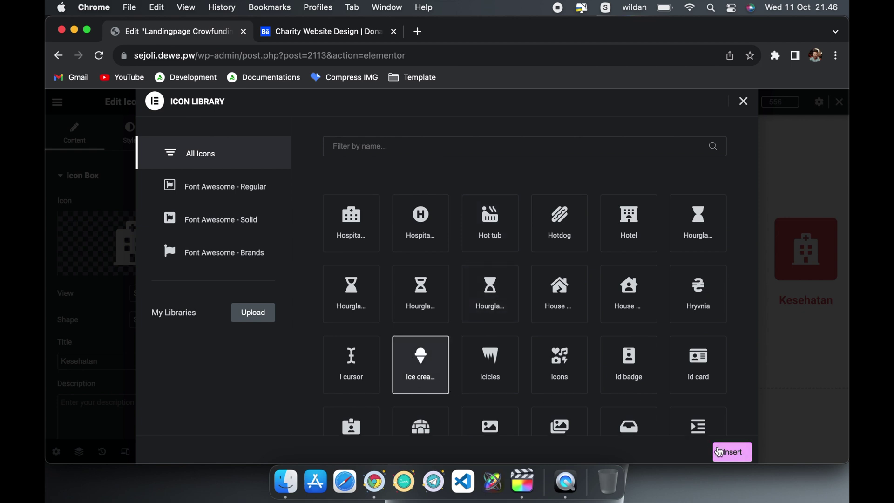
pyautogui.click(724, 453)
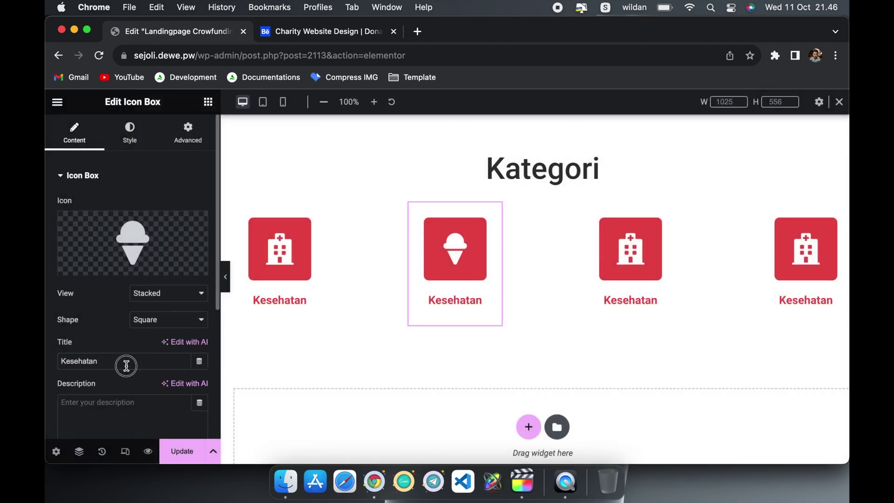
pyautogui.doubleClick(126, 364)
pyautogui.write('Makanan')
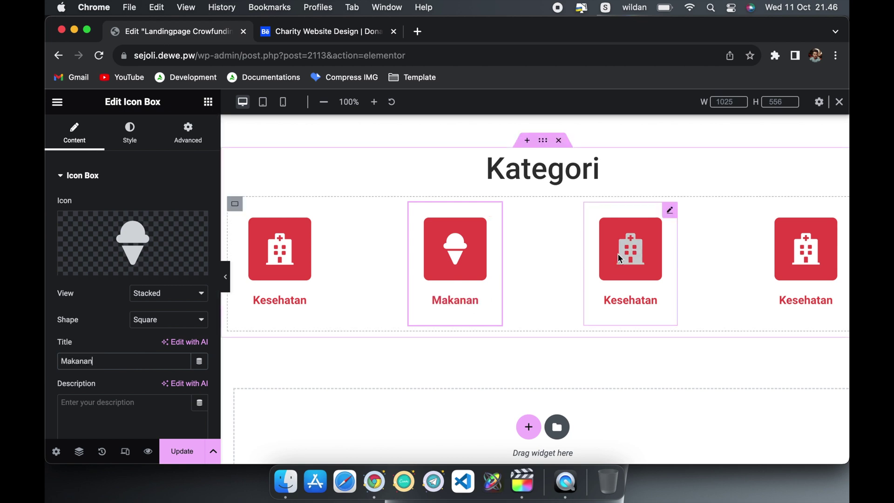
# Step: Replace the third icon box's hospital icon with the solid Hand lizard icon from the icon library
pyautogui.click(671, 212)
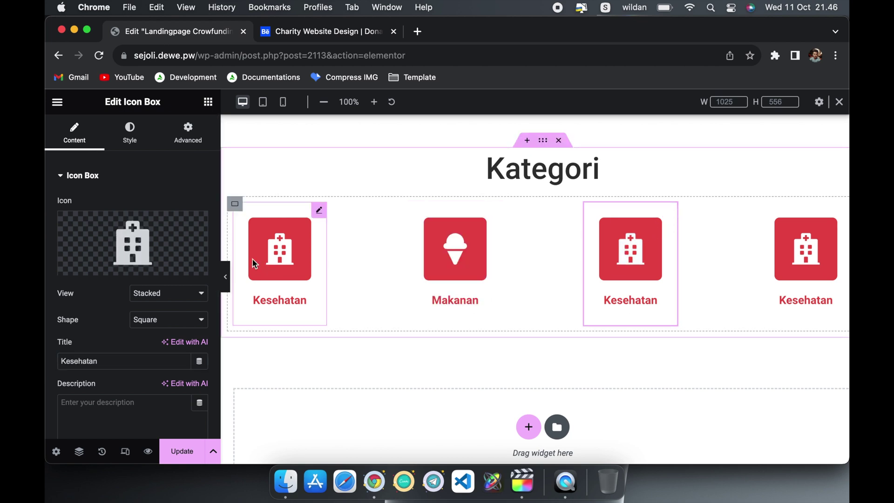
pyautogui.click(112, 243)
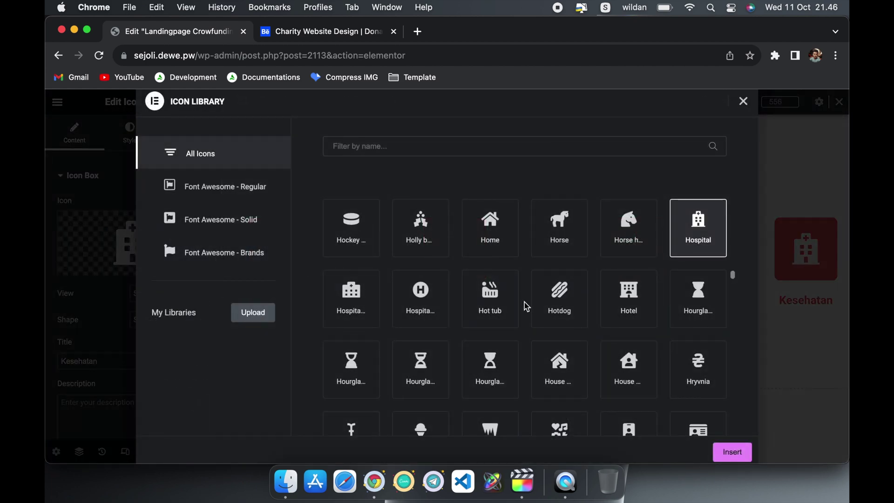
pyautogui.scroll(-3, 527, 307)
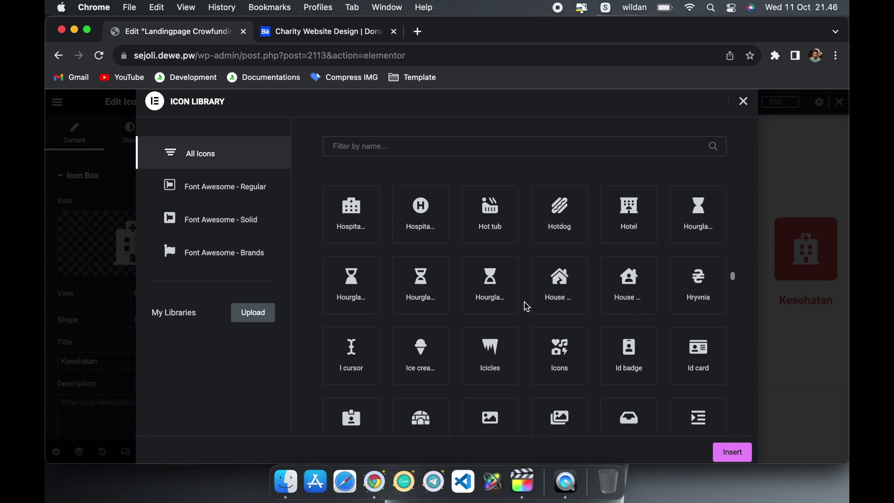
pyautogui.scroll(10, 527, 306)
pyautogui.scroll(4, 527, 306)
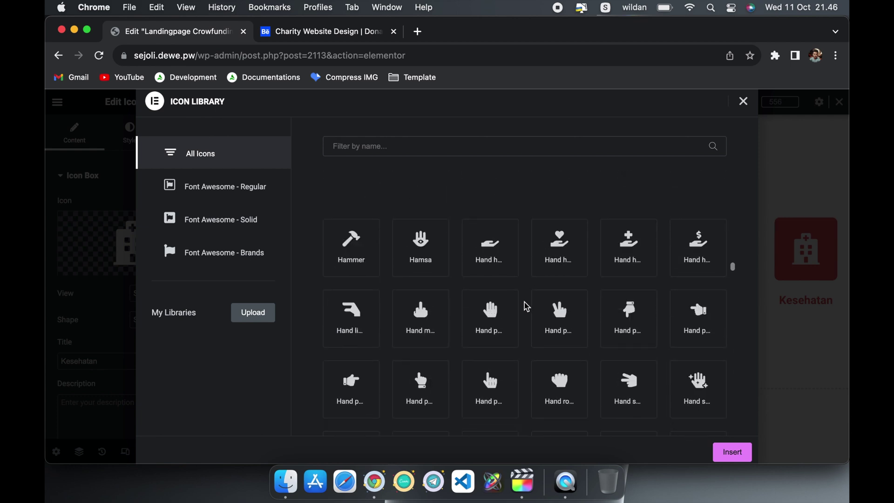
pyautogui.scroll(-2, 526, 306)
pyautogui.click(354, 336)
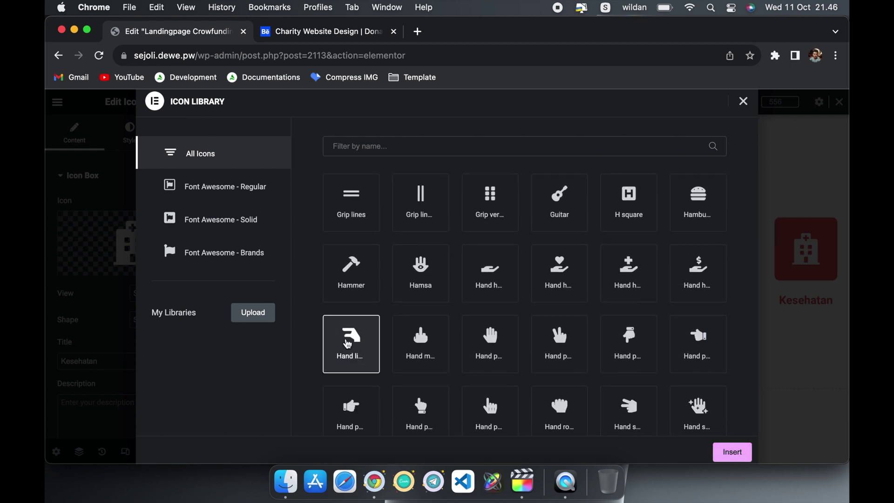
pyautogui.click(729, 452)
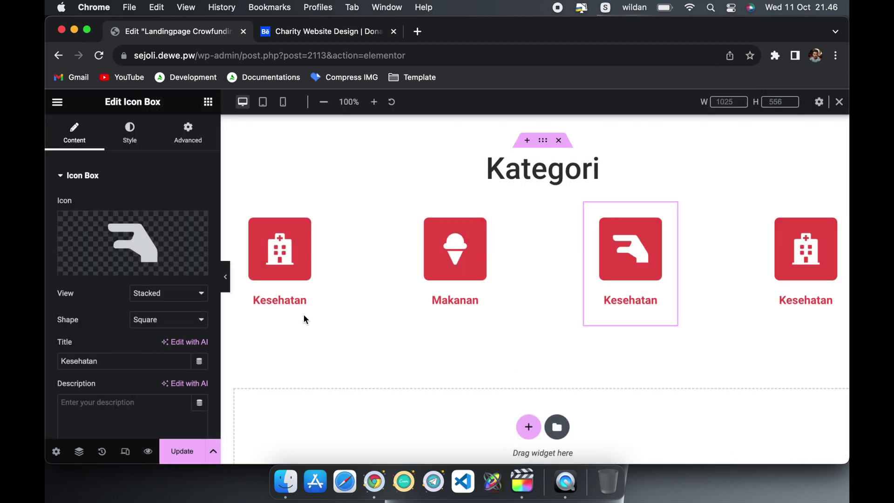
# Step: Change the third icon box's title to "Zakat"
pyautogui.tripleClick(128, 361)
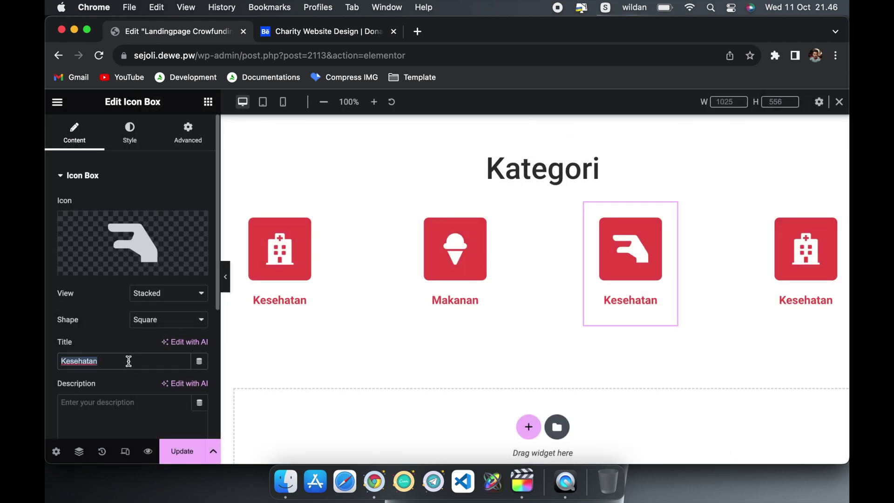
pyautogui.write('Banu')
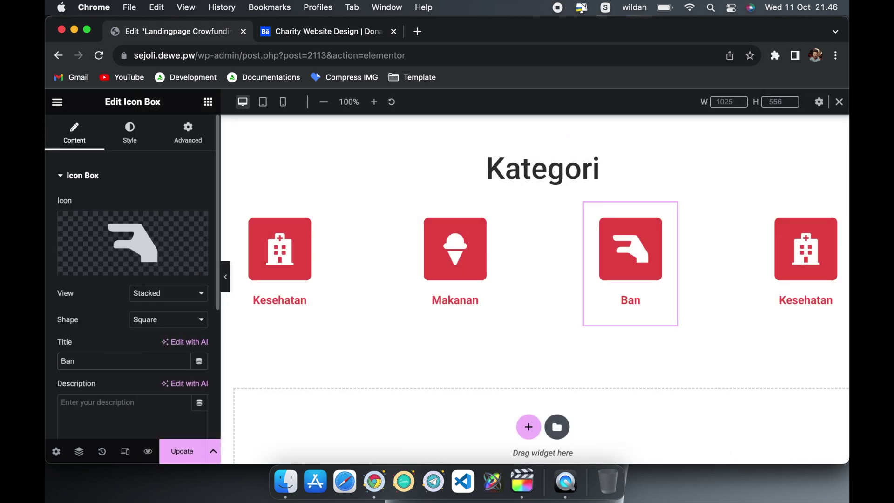
pyautogui.press('BackSpace')
pyautogui.write('tuan')
pyautogui.press('BackSpace')
pyautogui.press('BackSpace')
pyautogui.press('BackSpace')
pyautogui.press('BackSpace')
pyautogui.press('BackSpace')
pyautogui.press('BackSpace')
pyautogui.press('BackSpace')
pyautogui.write('Zakat')
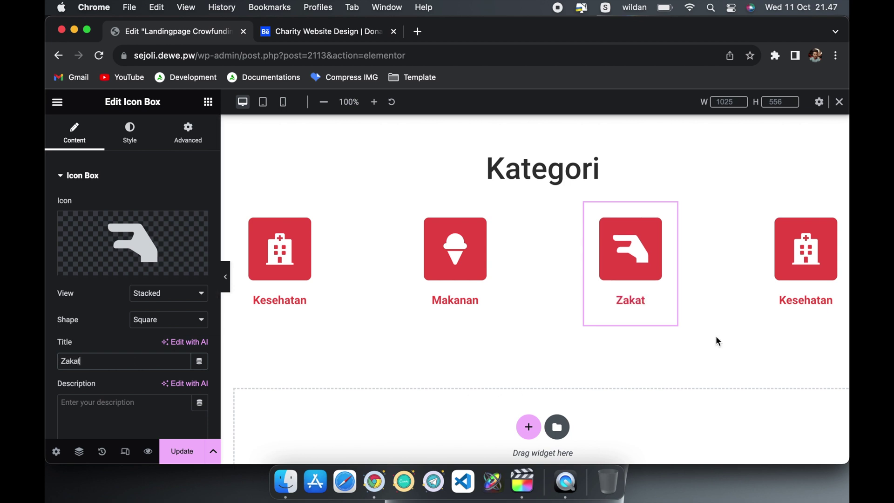
# Step: Replace the fourth icon box's hospital icon with the outlined Heart icon from the icon library
pyautogui.click(803, 259)
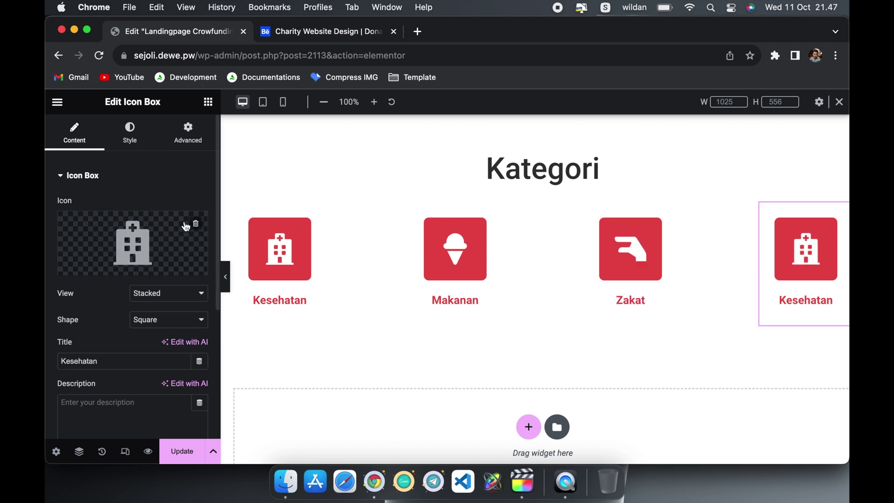
pyautogui.click(100, 249)
pyautogui.click(352, 361)
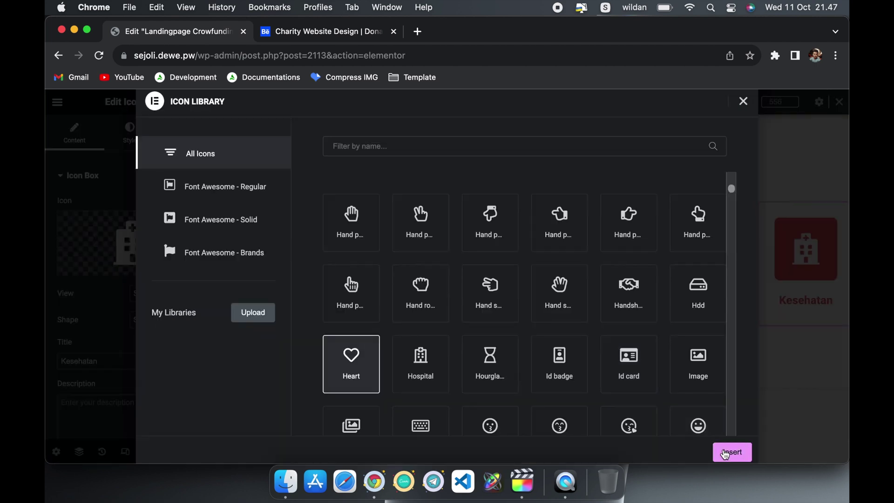
pyautogui.click(730, 451)
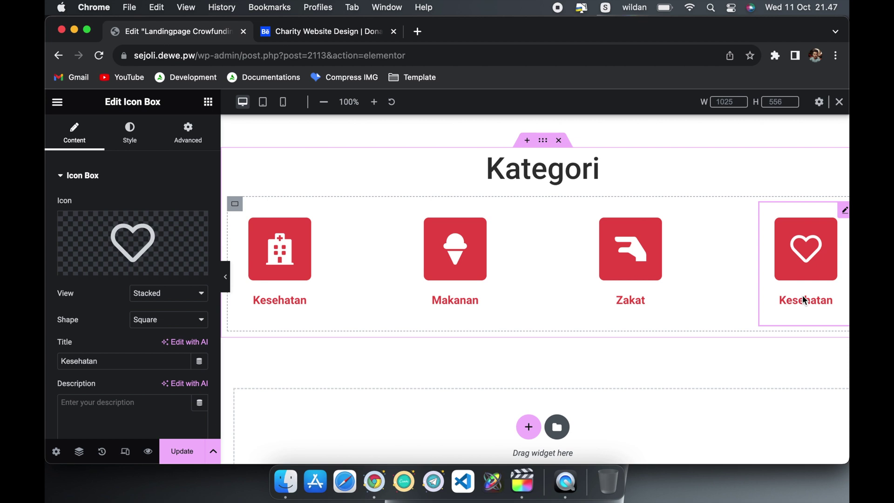
# Step: Check the category names in the Behance charity design, set the fourth icon box's title to "Pendidikan" and update the page
pyautogui.click(313, 33)
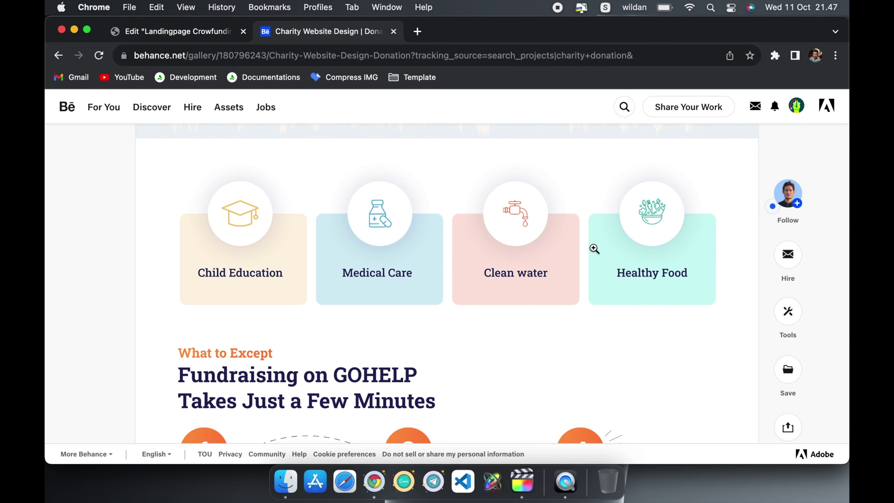
pyautogui.click(200, 38)
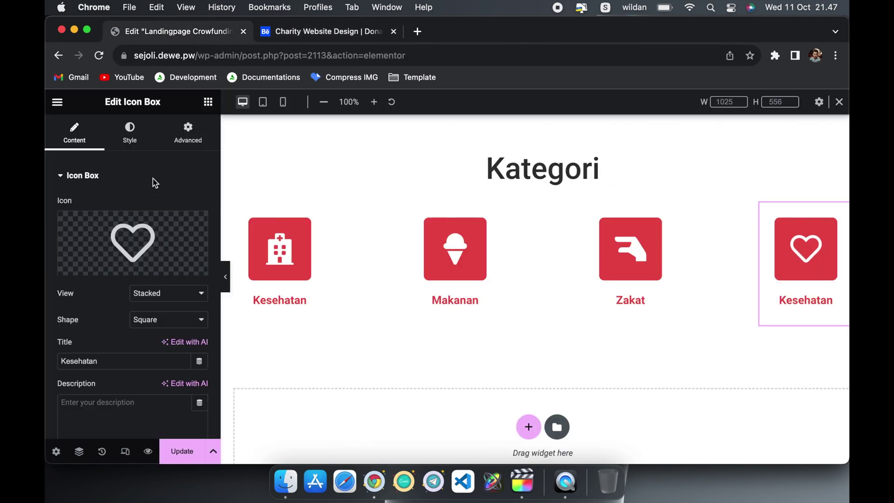
pyautogui.doubleClick(104, 364)
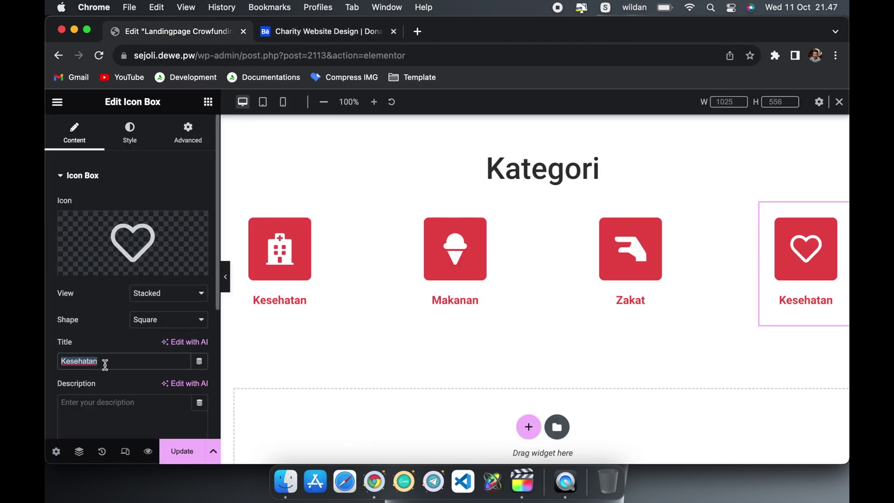
pyautogui.write('Pendik')
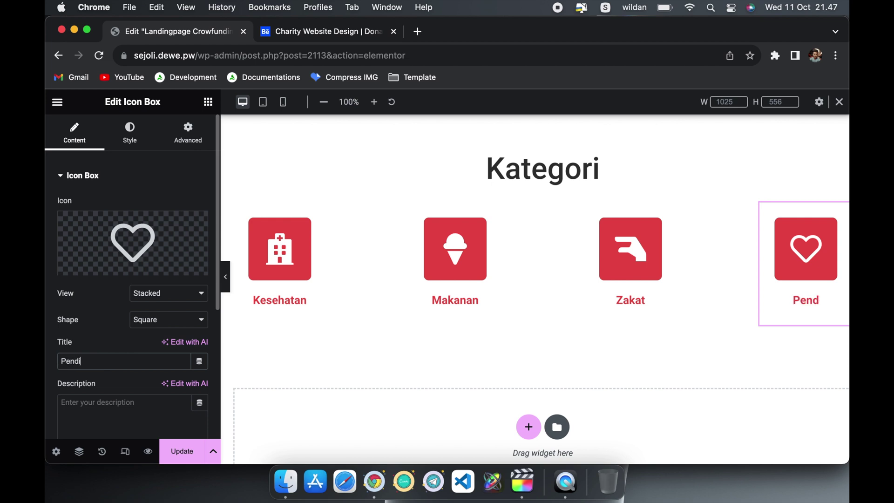
pyautogui.press('BackSpace')
pyautogui.write('dikan')
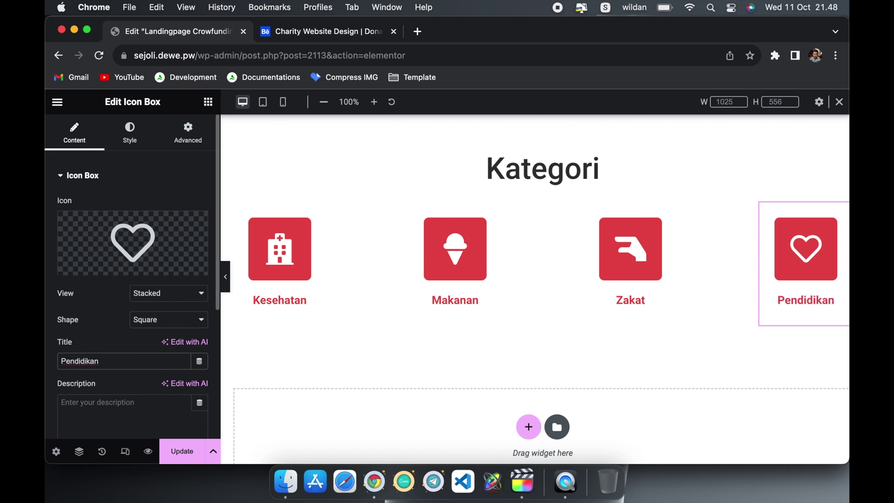
pyautogui.click(180, 457)
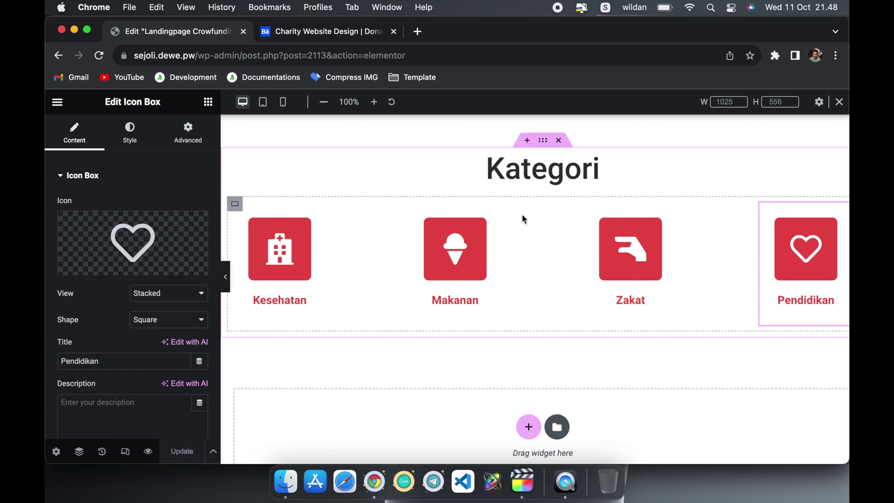
# Step: Examine how the row of category icon boxes lays out in the tablet and mobile previews, and return to the desktop view
pyautogui.click(235, 204)
pyautogui.click(263, 102)
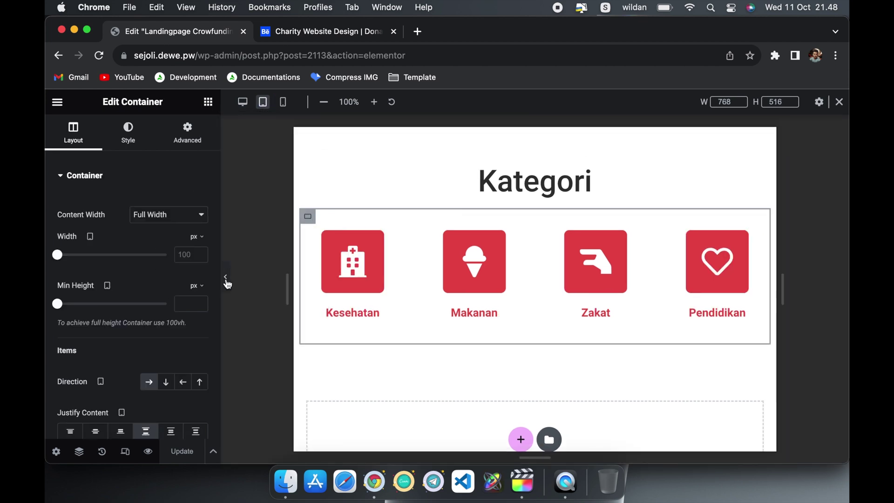
pyautogui.click(283, 102)
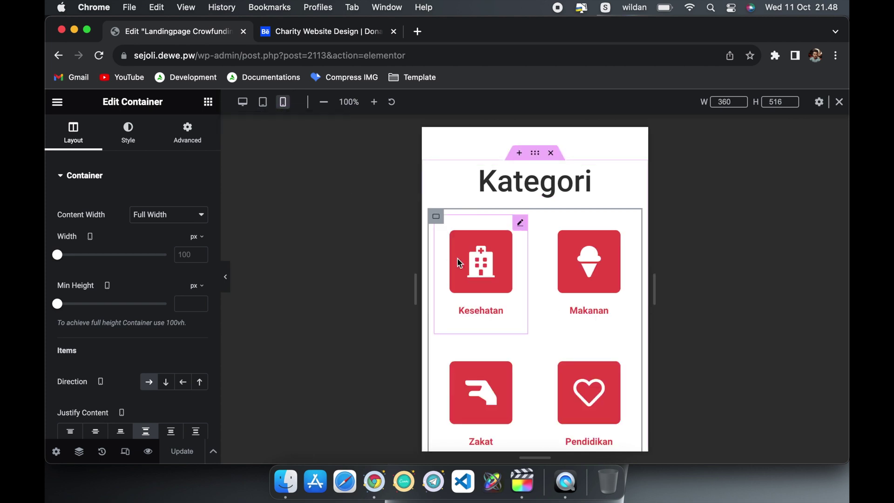
pyautogui.scroll(-5, 548, 334)
pyautogui.scroll(2, 548, 334)
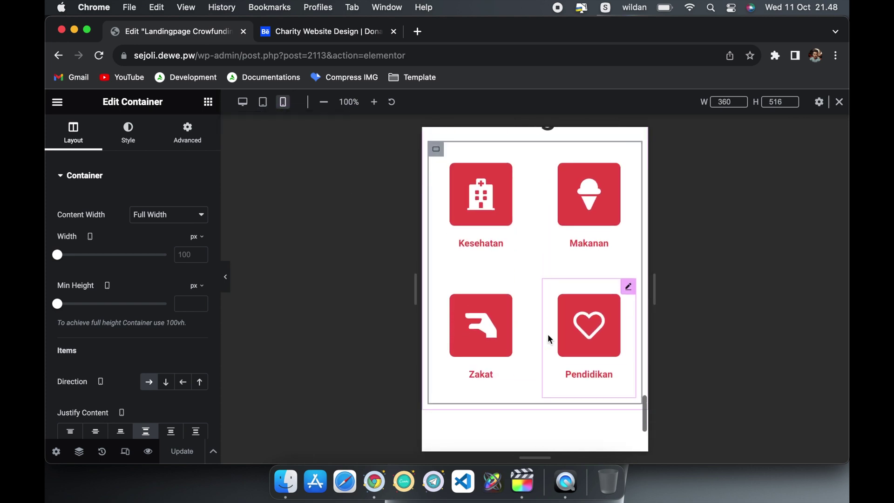
pyautogui.scroll(2, 523, 321)
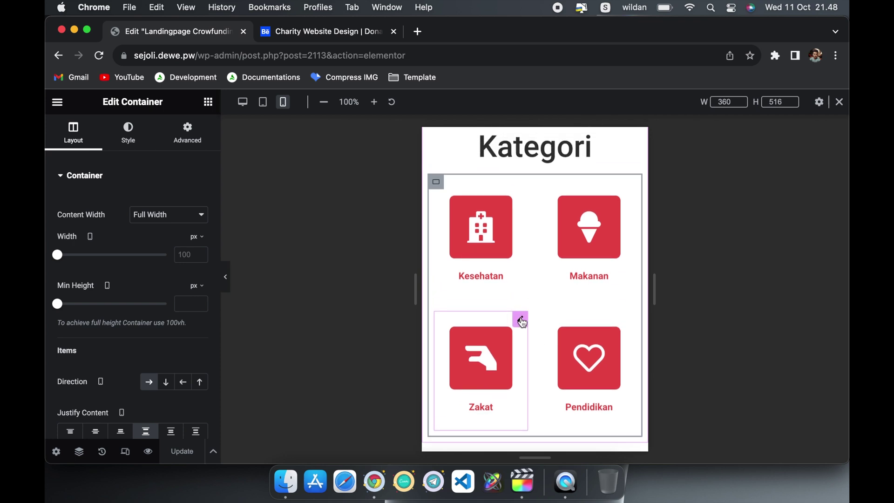
pyautogui.click(242, 101)
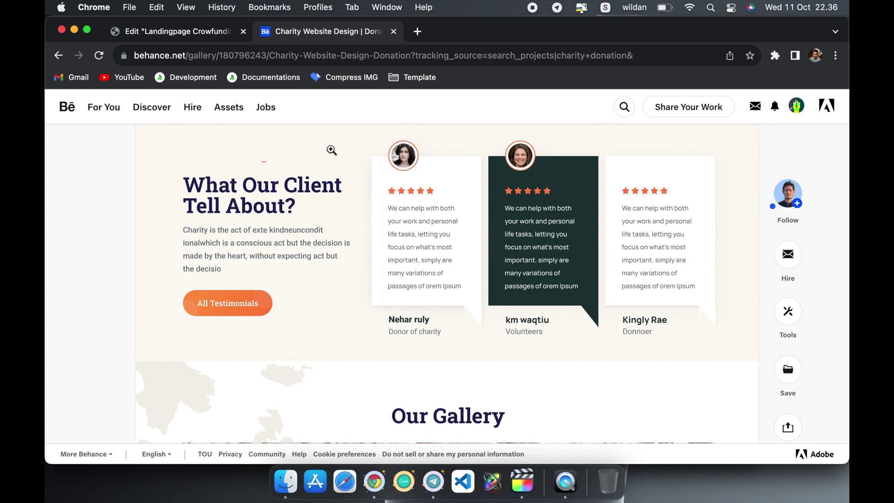
# Step: Return from the Behance reference to the page editor and add an empty container below the "Testimoni" heading
pyautogui.click(205, 39)
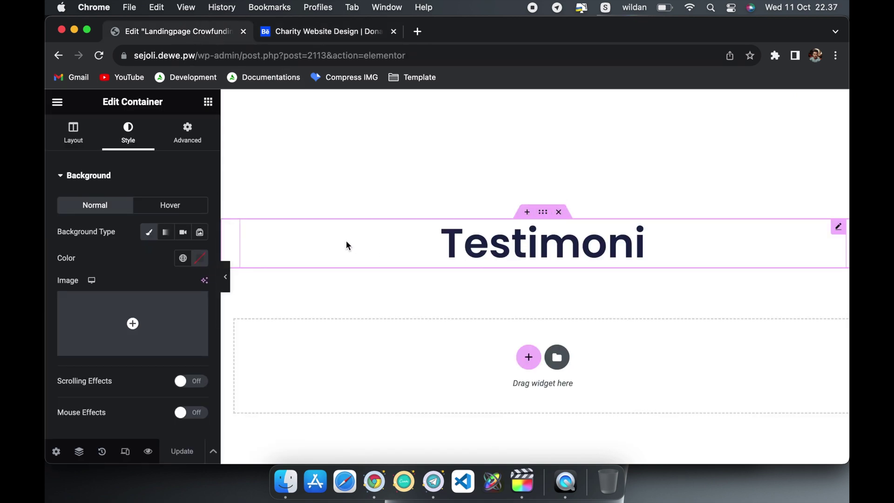
pyautogui.click(208, 101)
pyautogui.click(74, 315)
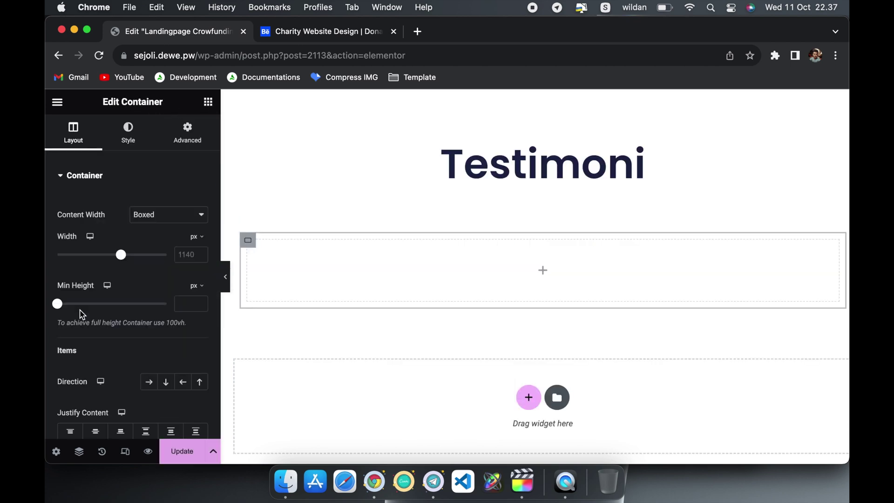
pyautogui.moveTo(547, 141)
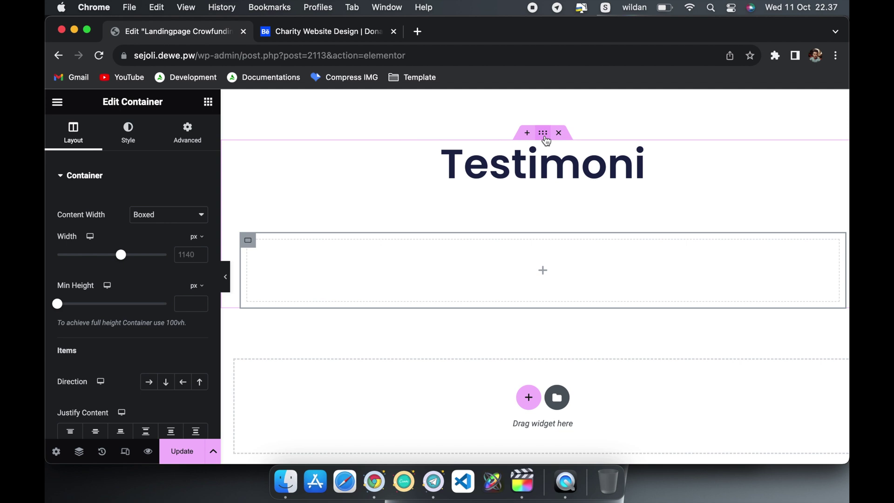
pyautogui.click(537, 158)
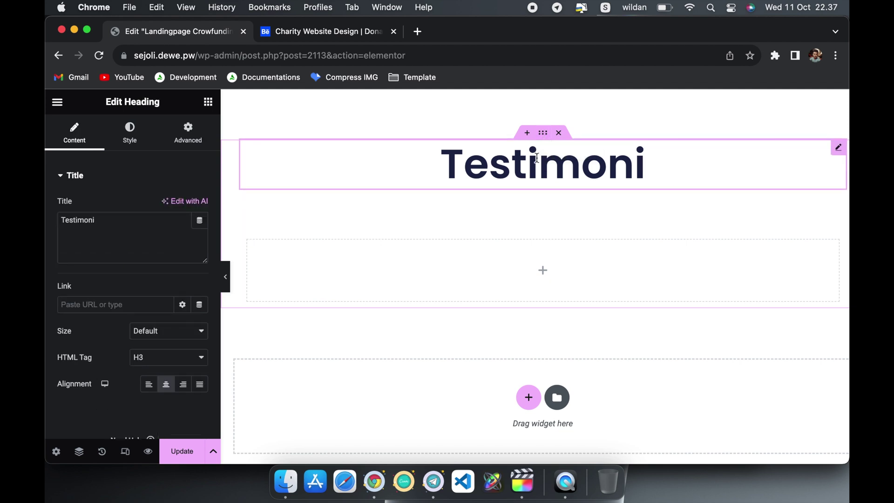
pyautogui.moveTo(449, 266)
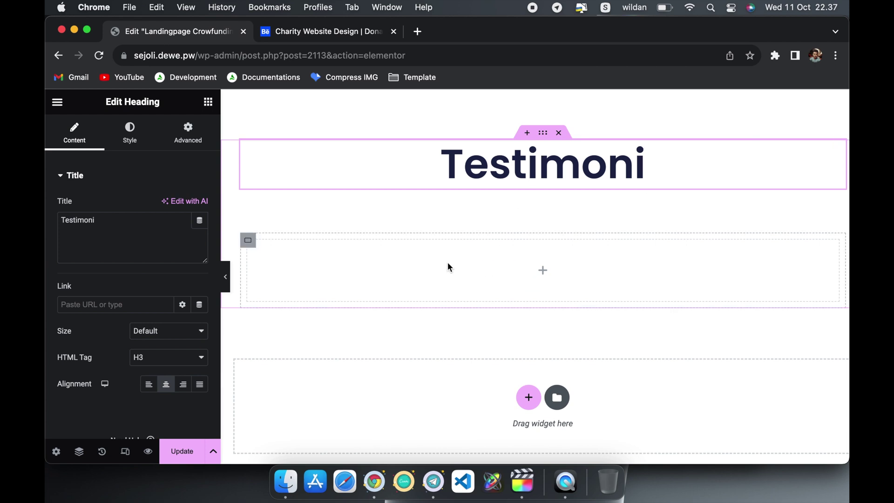
# Step: Set the container below the Testimoni heading to Full Width content with a width of 100%
pyautogui.click(245, 241)
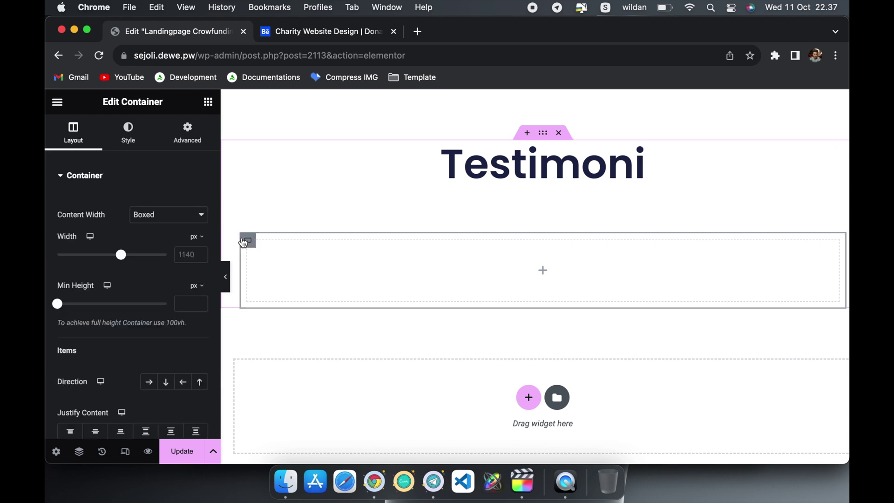
pyautogui.click(190, 218)
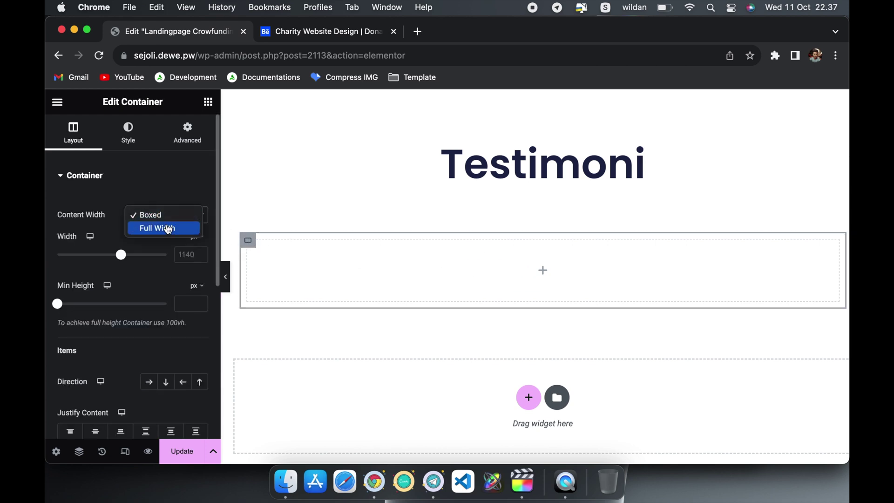
pyautogui.click(169, 228)
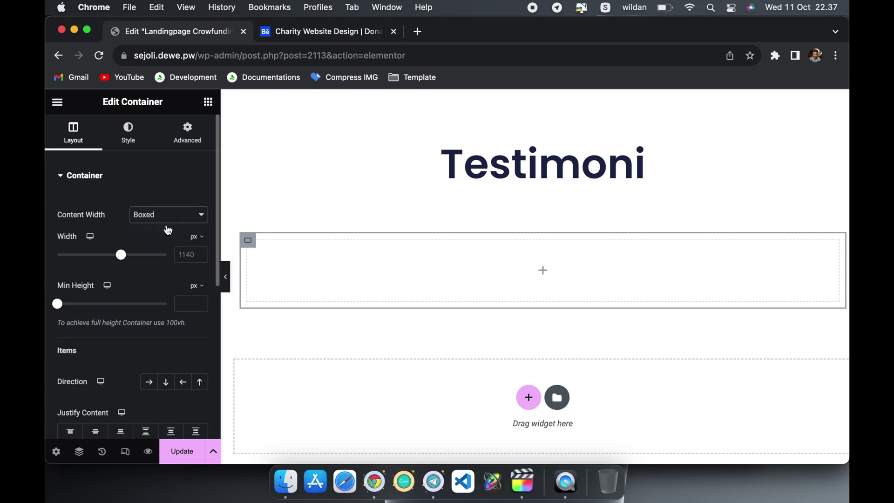
pyautogui.doubleClick(186, 256)
pyautogui.write('100')
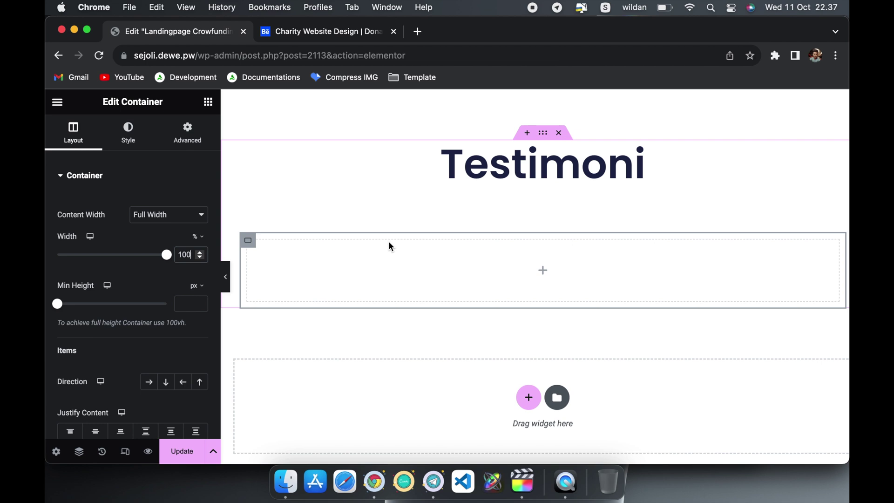
# Step: Arrange the Testimoni container's items in a horizontal row justified to the start
pyautogui.scroll(-3, 174, 354)
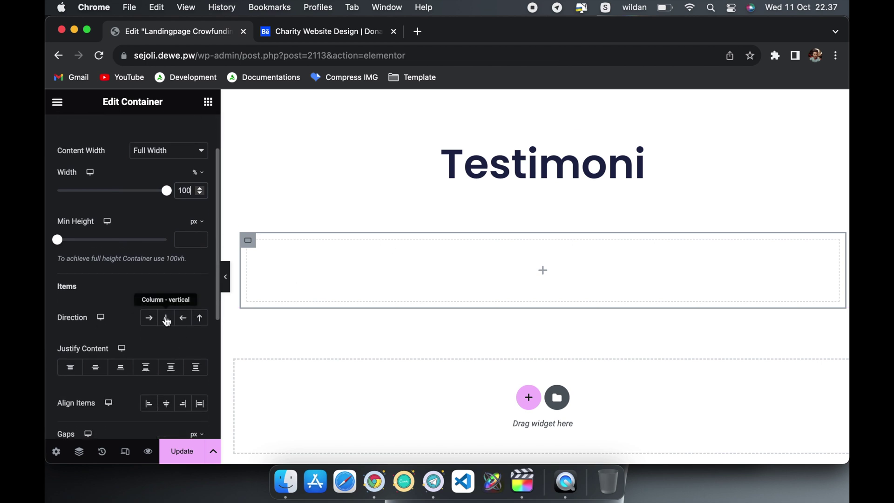
pyautogui.click(146, 321)
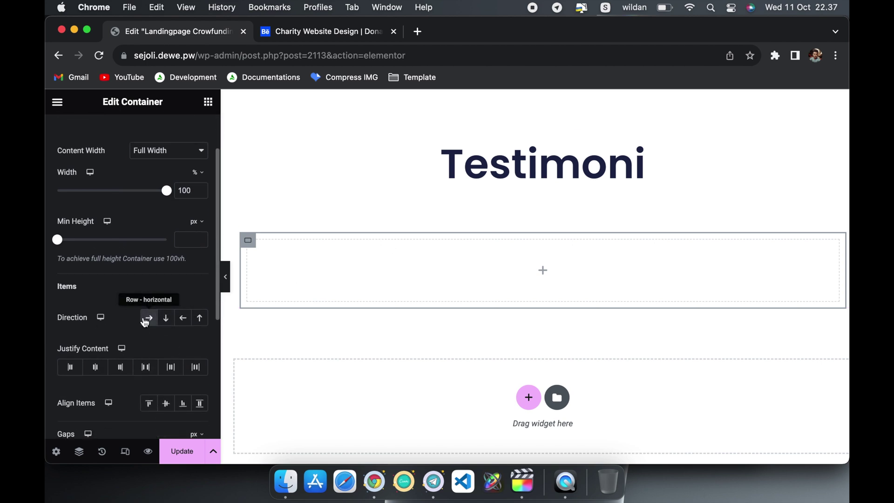
pyautogui.click(71, 368)
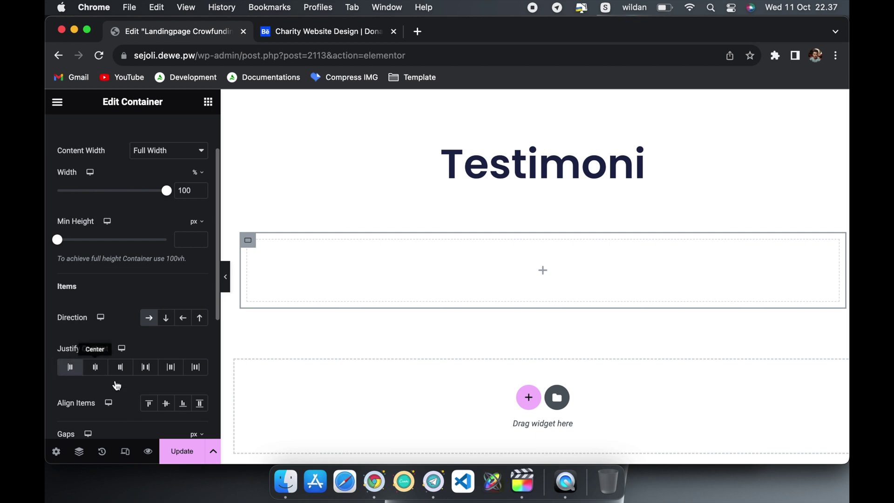
# Step: Center-align the items of the Testimoni row container
pyautogui.click(165, 405)
pyautogui.scroll(-3, 130, 398)
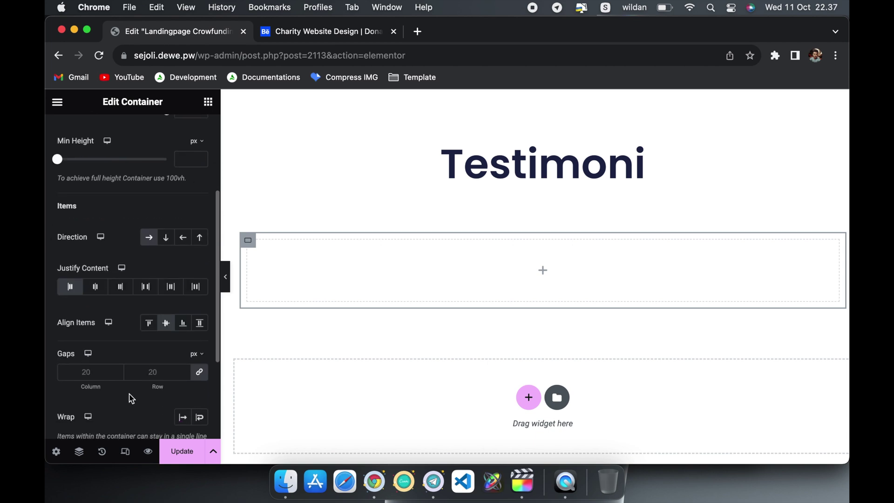
pyautogui.scroll(-3, 132, 398)
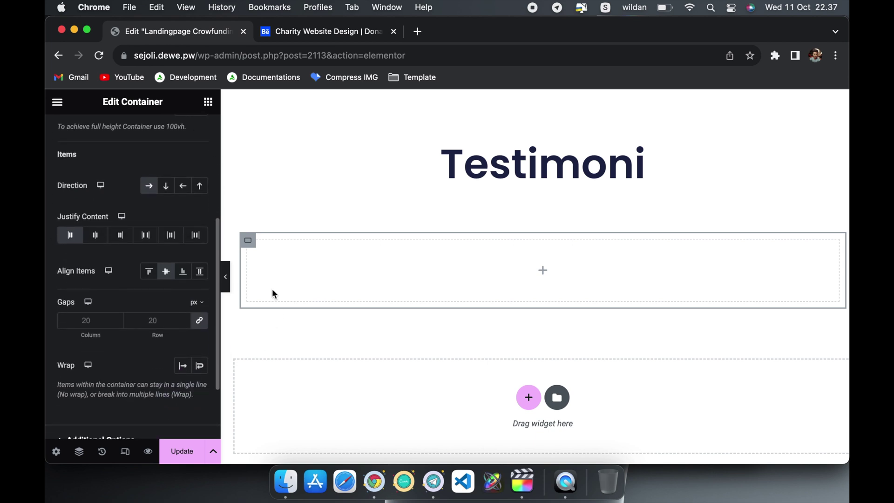
pyautogui.scroll(10, 203, 140)
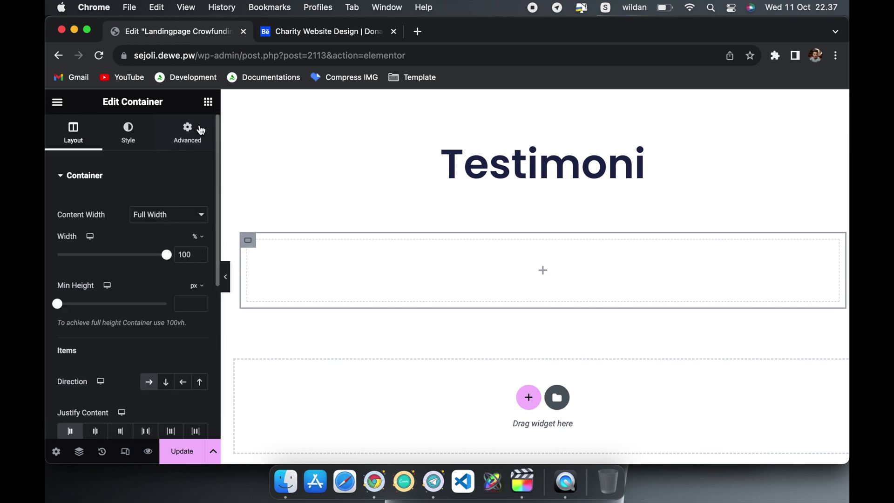
# Step: Nest a container inside the Testimoni row and set it to Full Width content with a width of 33%
pyautogui.click(209, 101)
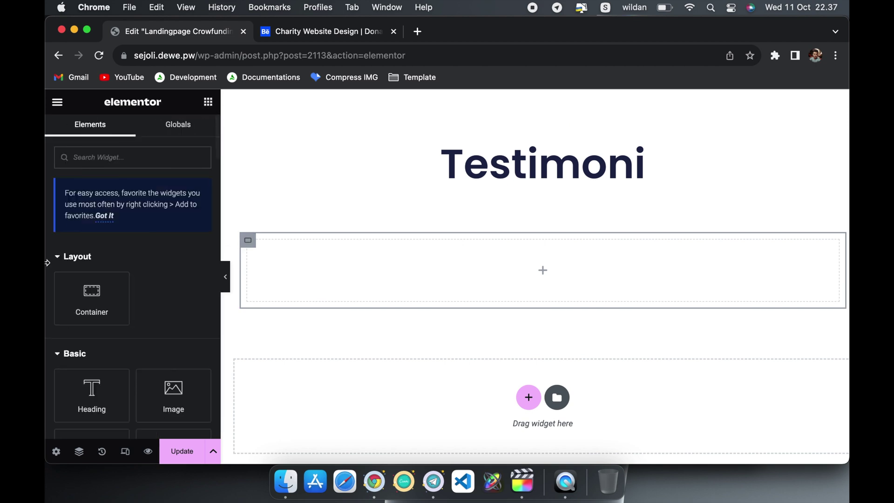
pyautogui.click(81, 309)
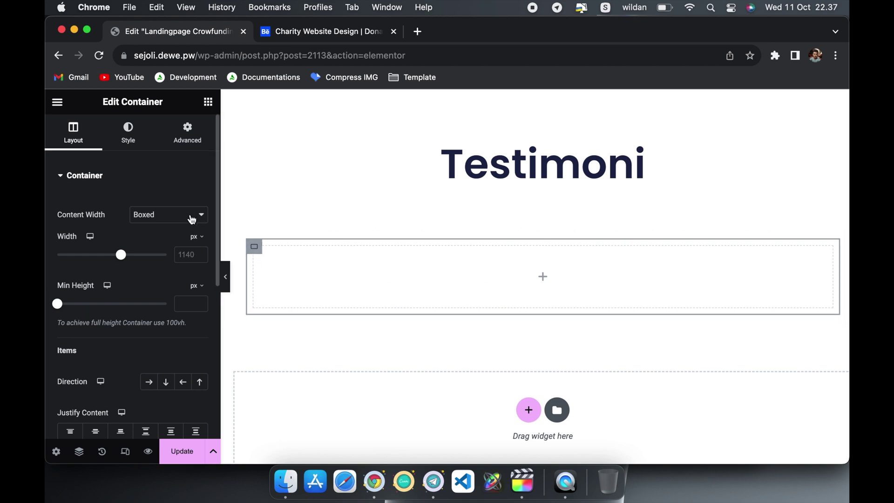
pyautogui.click(193, 215)
pyautogui.click(167, 230)
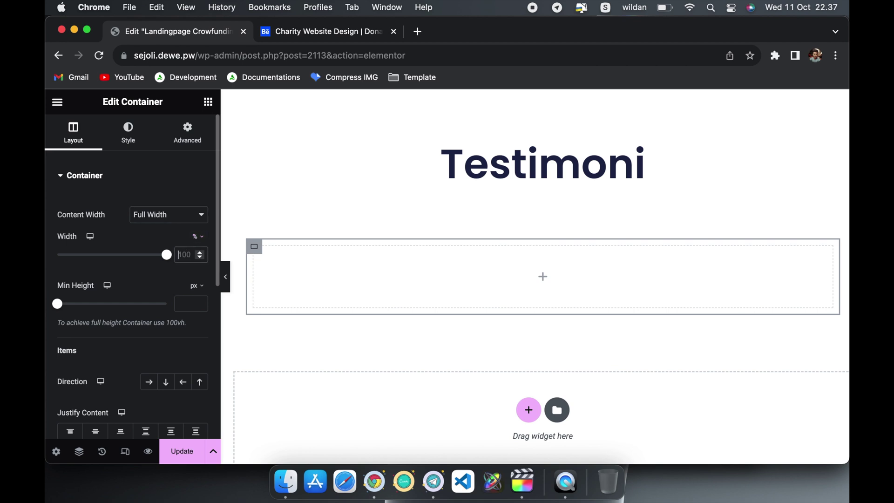
pyautogui.write('33')
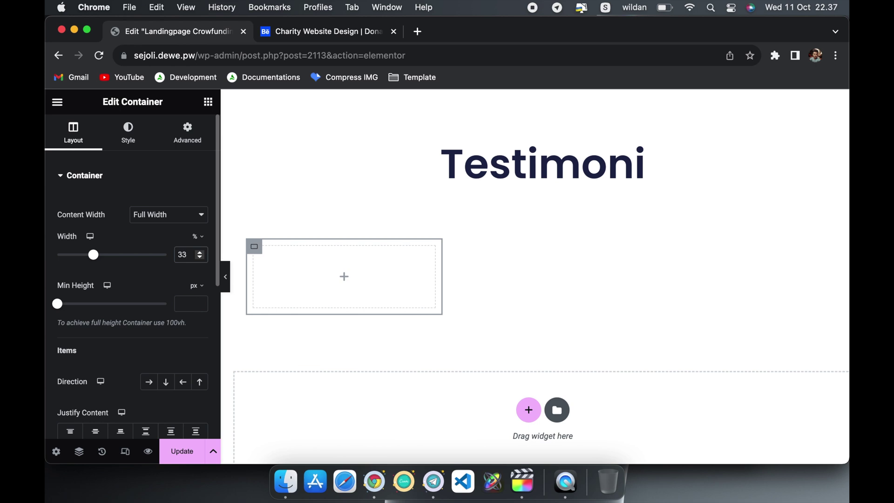
pyautogui.scroll(-2, 148, 352)
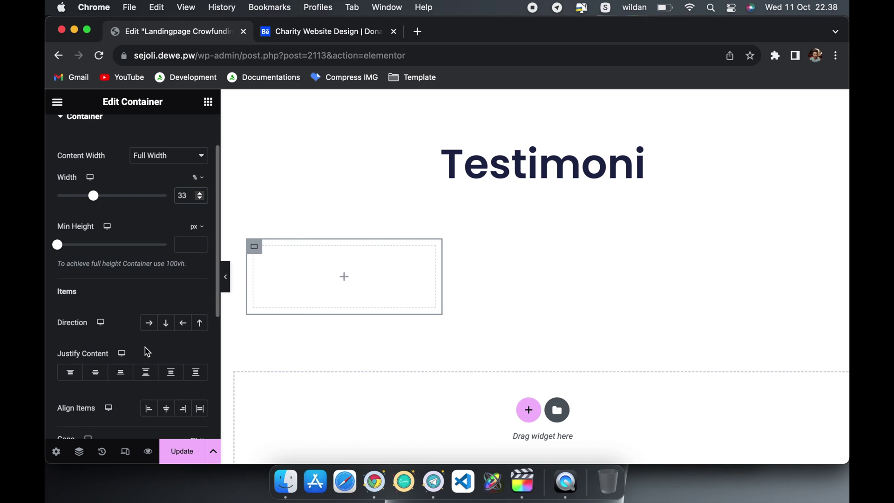
# Step: Search the widgets for "image", add an Image Box to the 33% container, and open that container's settings
pyautogui.click(209, 102)
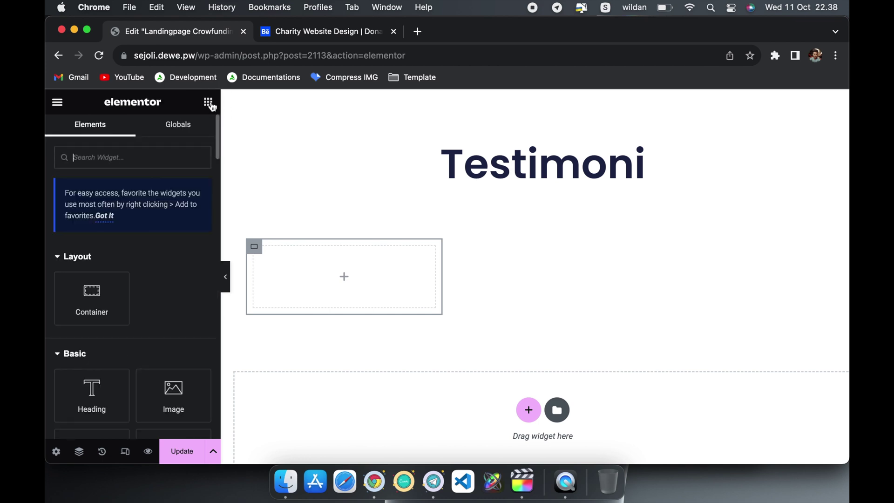
pyautogui.write('image')
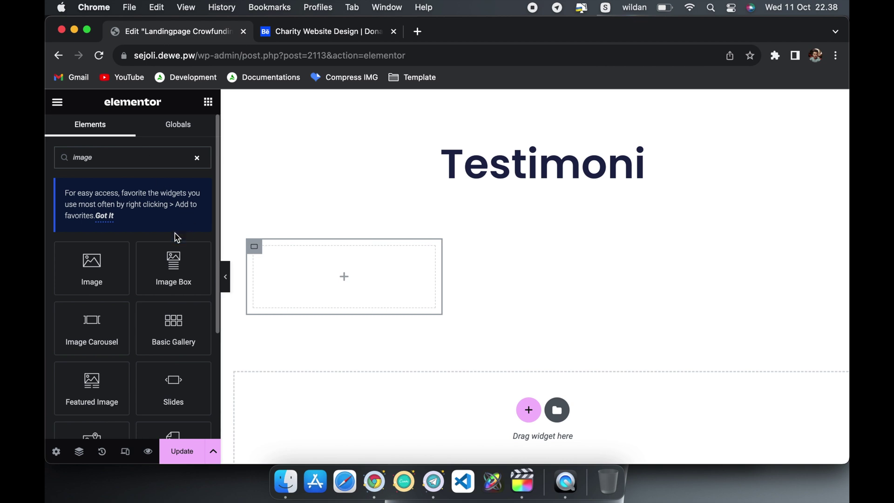
pyautogui.click(178, 269)
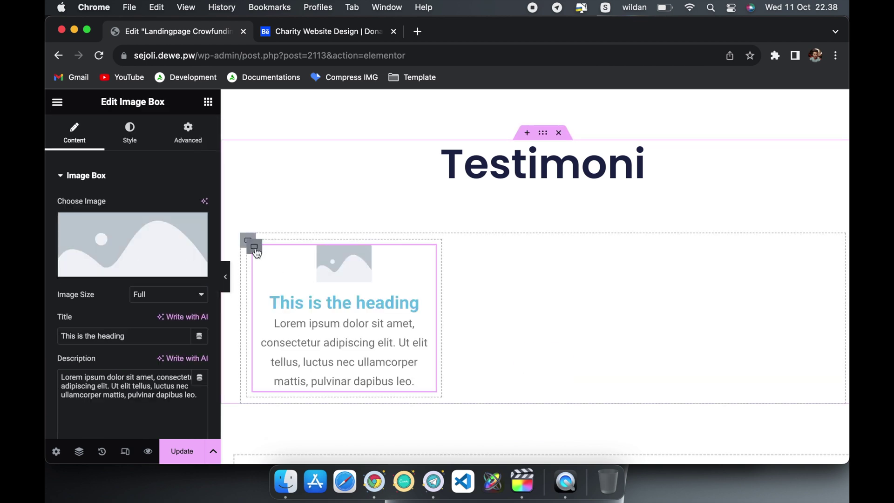
pyautogui.click(255, 250)
pyautogui.scroll(-5, 152, 224)
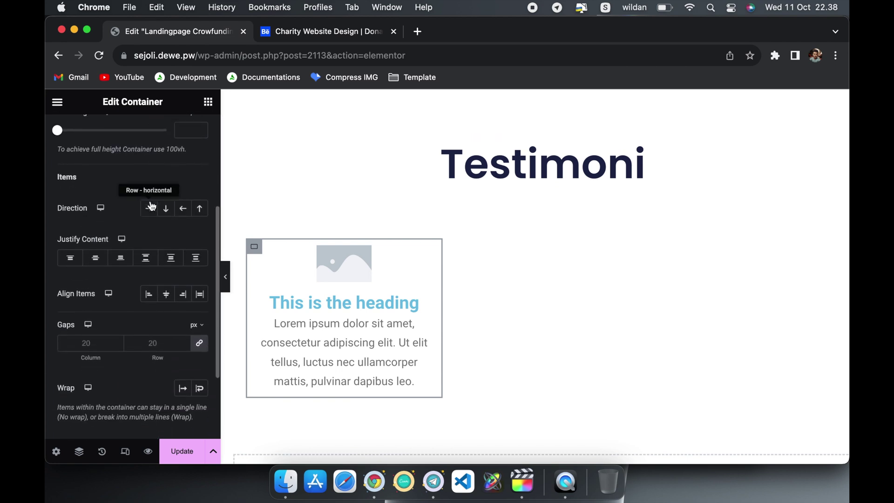
pyautogui.scroll(5, 152, 206)
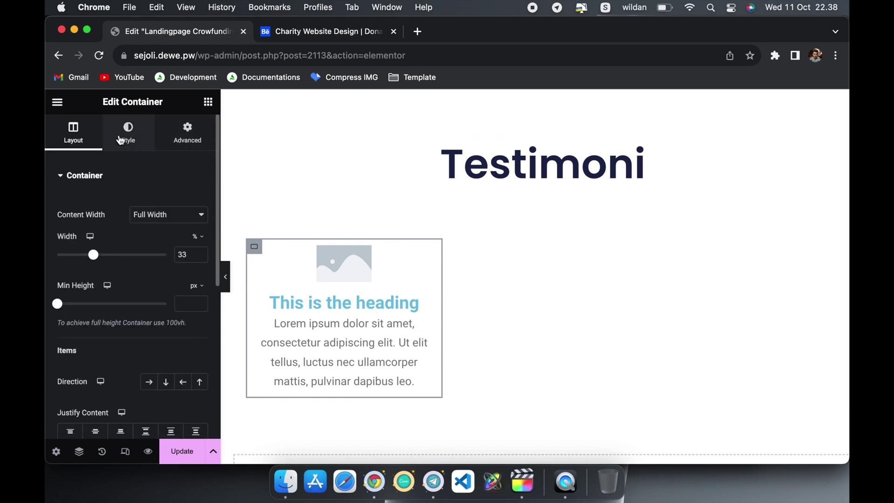
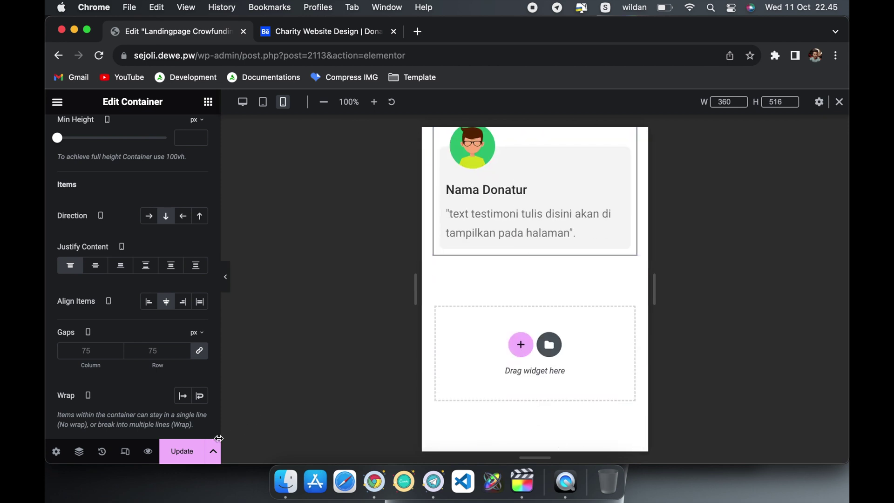
# Step: Save the page, leave the responsive preview for the desktop view, and select the Testimoni section's container
pyautogui.click(186, 449)
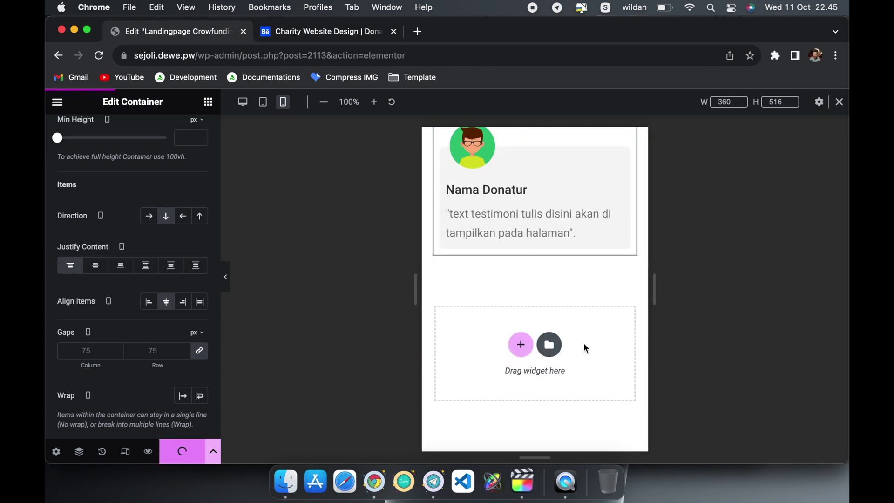
pyautogui.click(243, 102)
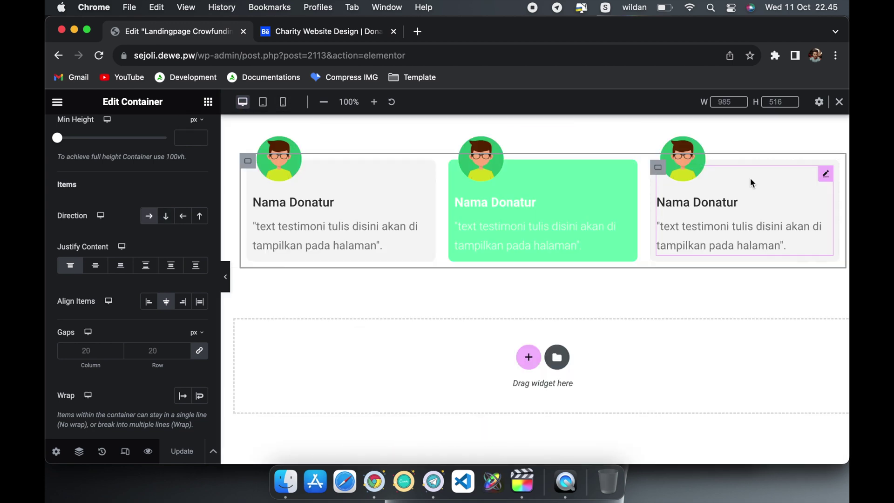
pyautogui.click(839, 102)
pyautogui.scroll(2, 719, 281)
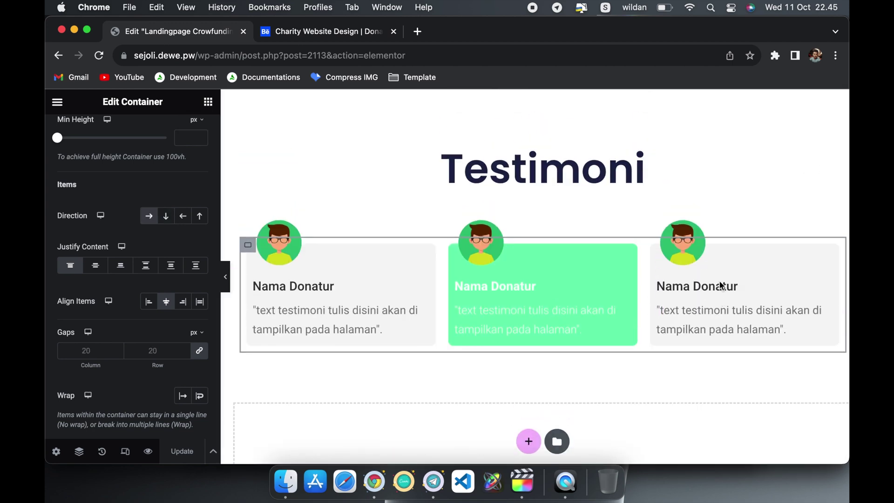
pyautogui.click(563, 395)
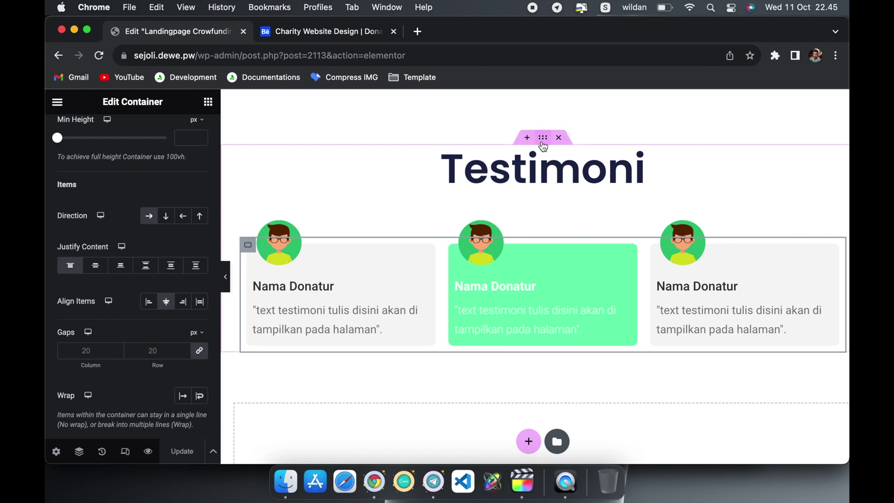
pyautogui.click(543, 139)
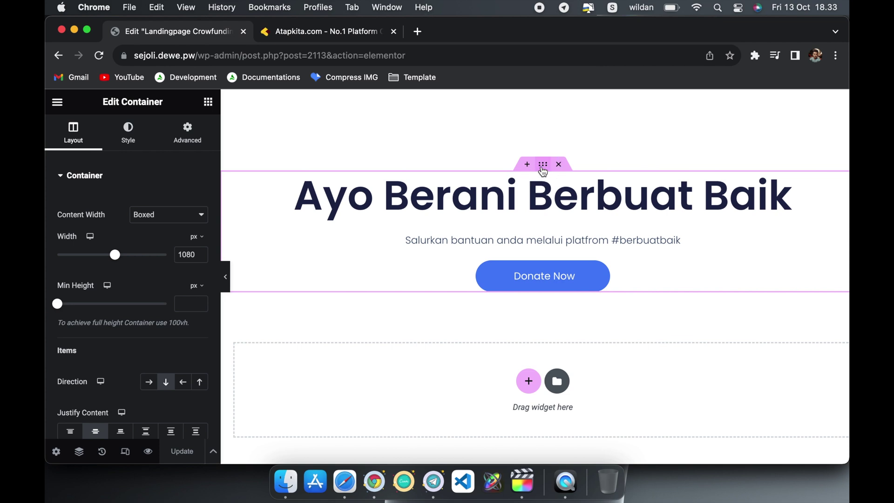
# Step: Review the heading, text and Donate Now button settings, and compare them with the Atapkita site's app download banner
pyautogui.click(838, 186)
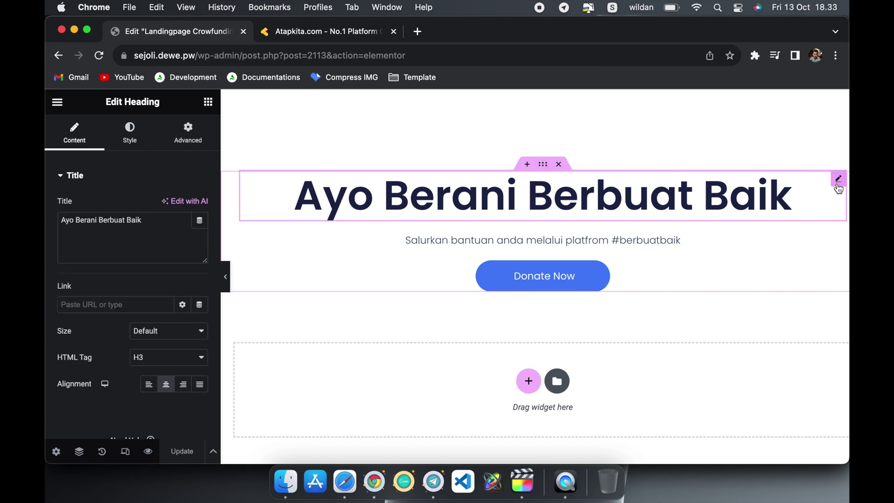
pyautogui.click(714, 244)
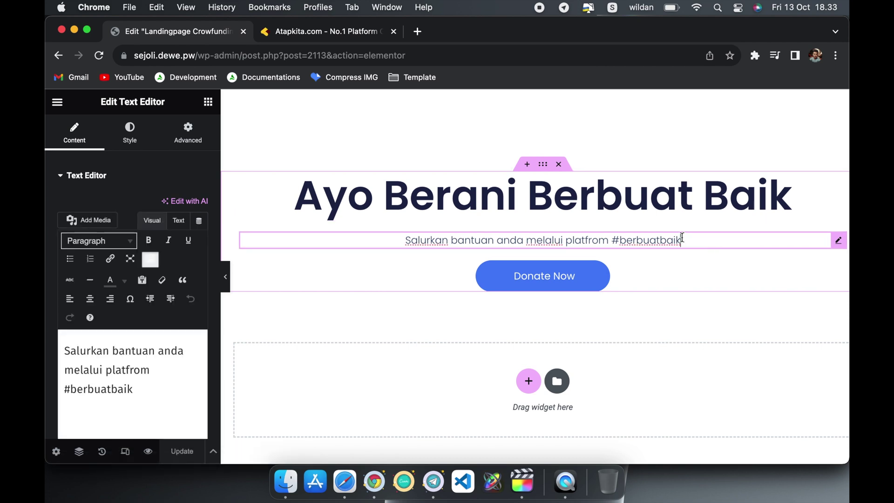
pyautogui.click(620, 272)
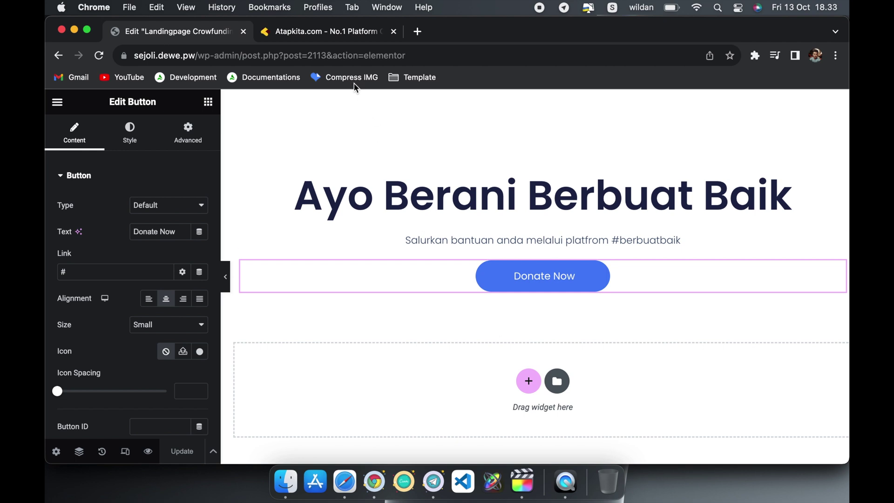
pyautogui.click(341, 39)
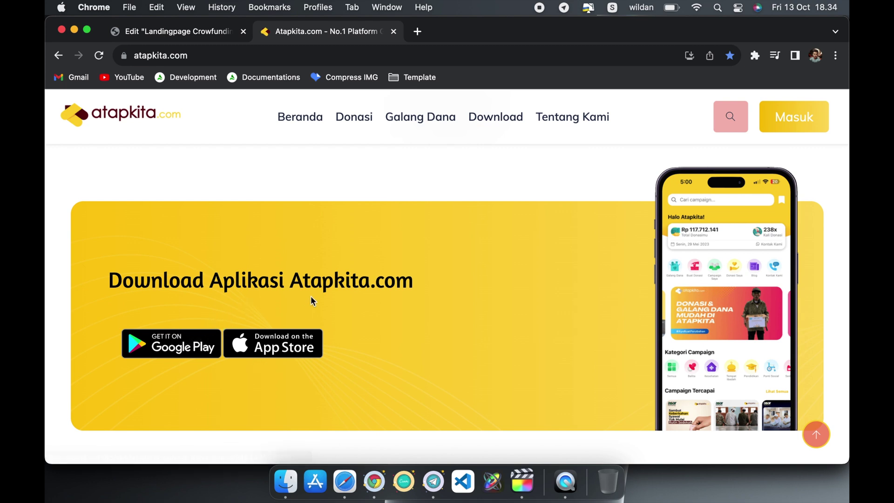
pyautogui.click(161, 33)
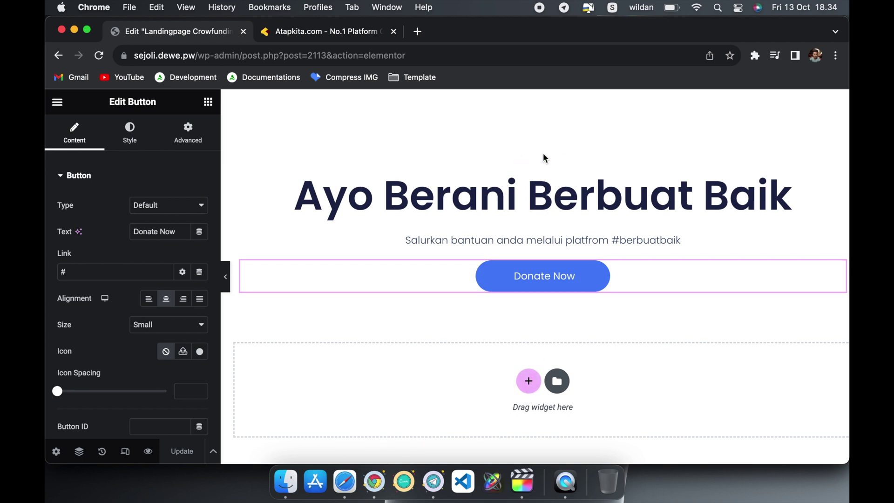
# Step: Add a single-column container below the "Ayo Berani Berbuat Baik" section and place a center-aligned Heading widget in it
pyautogui.click(541, 169)
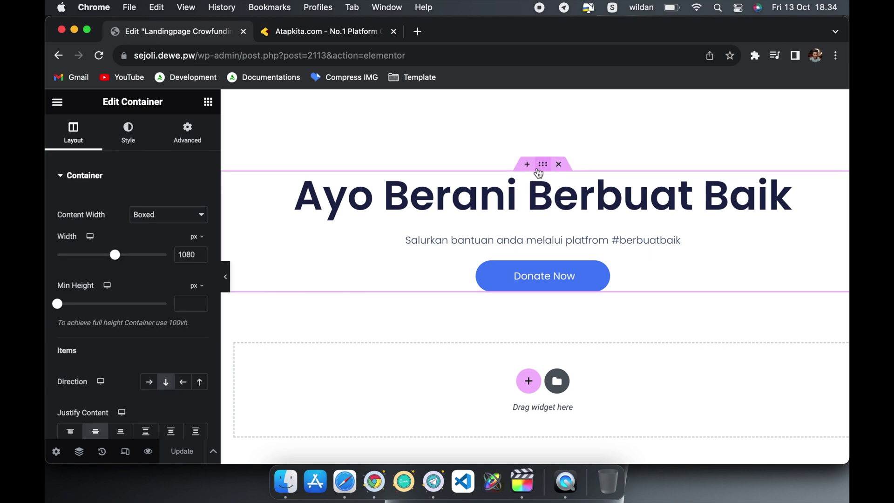
pyautogui.click(528, 381)
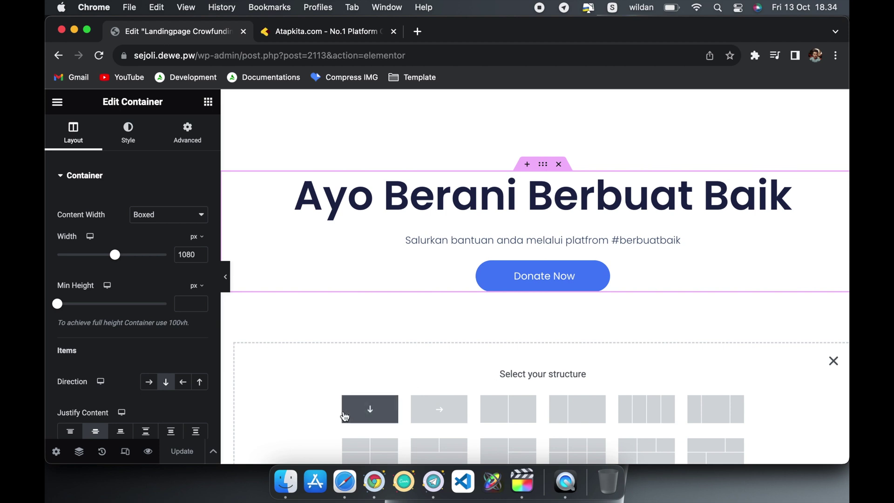
pyautogui.click(353, 412)
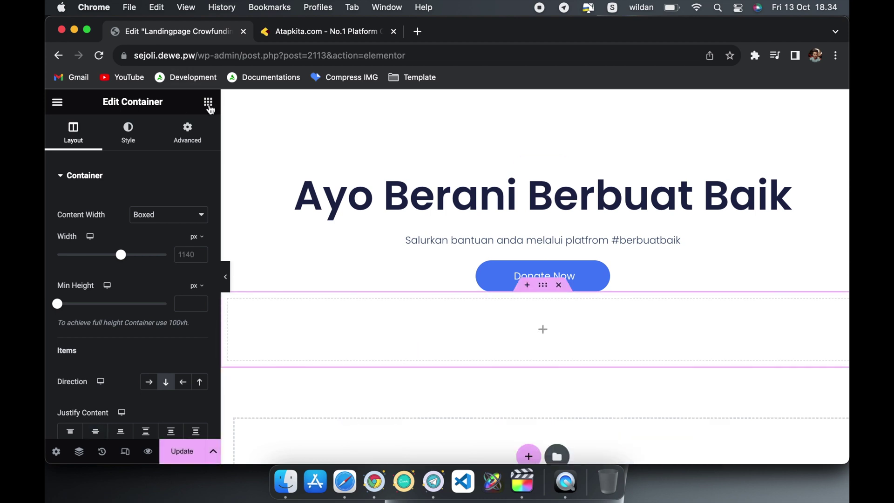
pyautogui.click(209, 103)
pyautogui.click(98, 384)
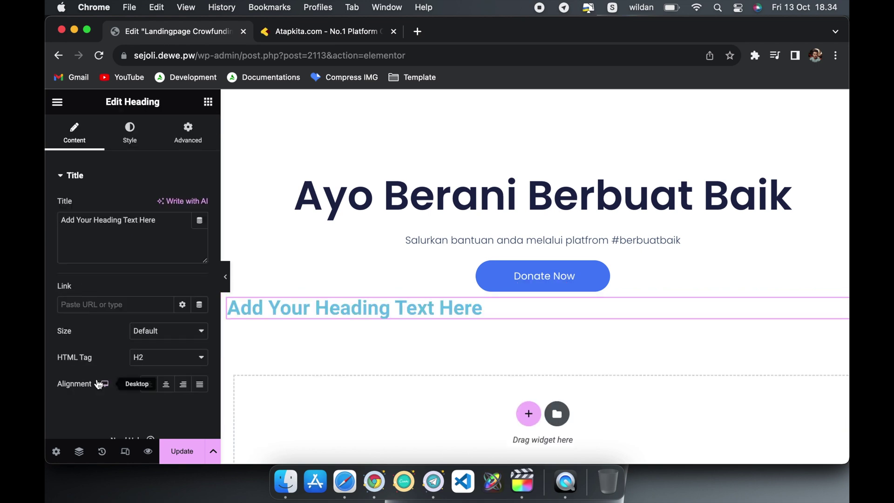
pyautogui.click(169, 388)
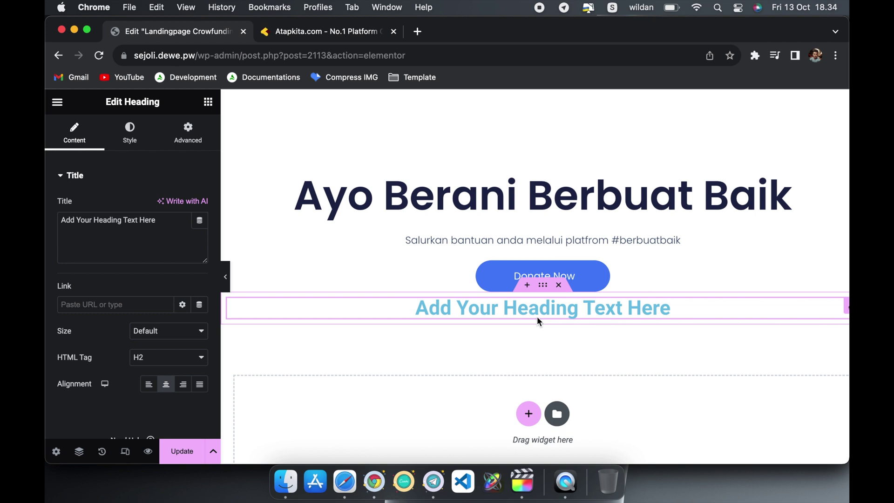
# Step: Search the widgets for "text" and add a Text Editor below the new heading in the same container
pyautogui.click(210, 103)
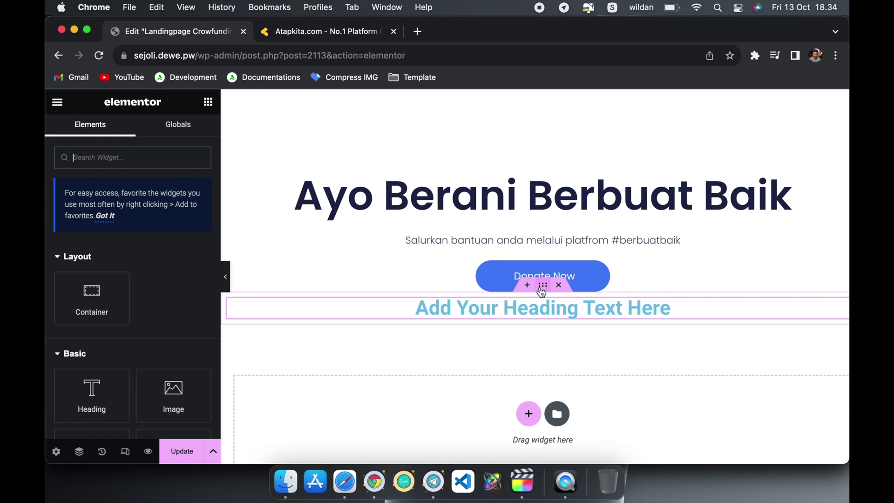
pyautogui.click(542, 291)
pyautogui.click(209, 105)
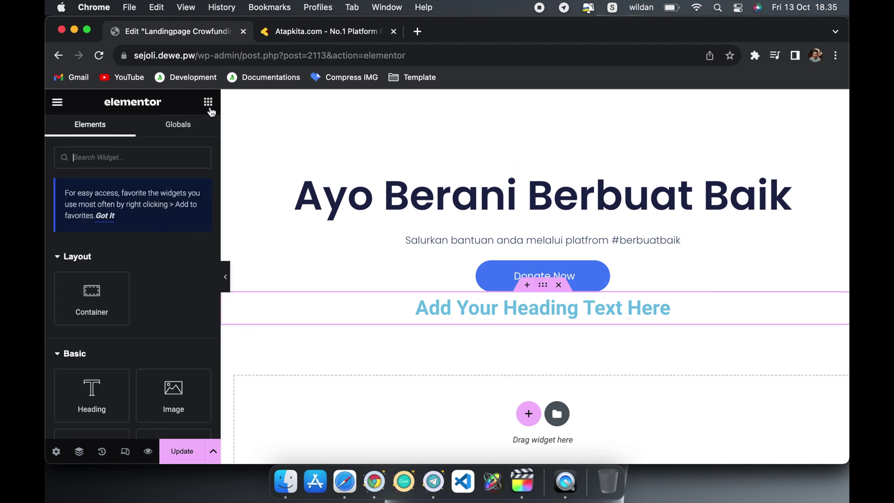
pyautogui.write('text')
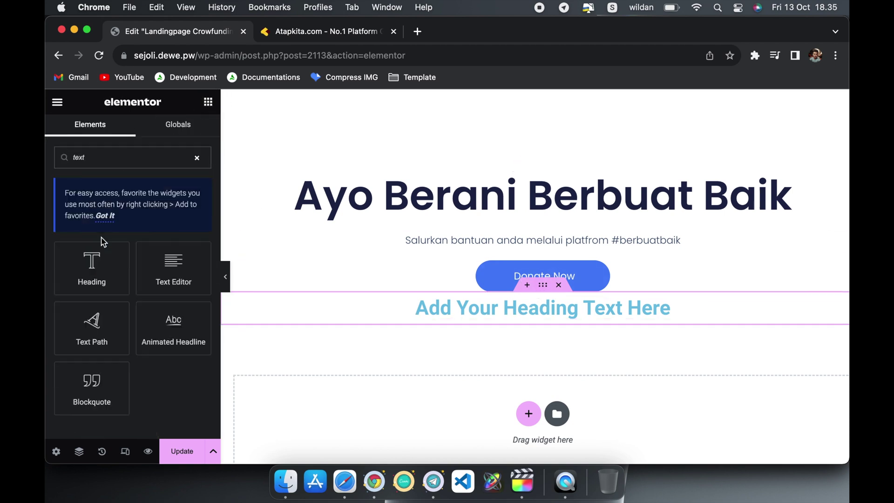
pyautogui.click(164, 263)
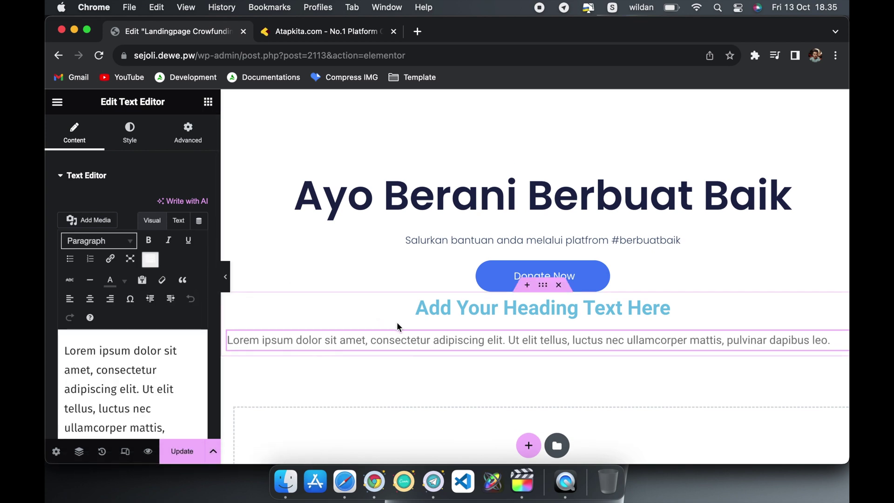
# Step: Search the widgets for "butto", add a Button below the placeholder text in the new container, and align it to the center
pyautogui.click(543, 285)
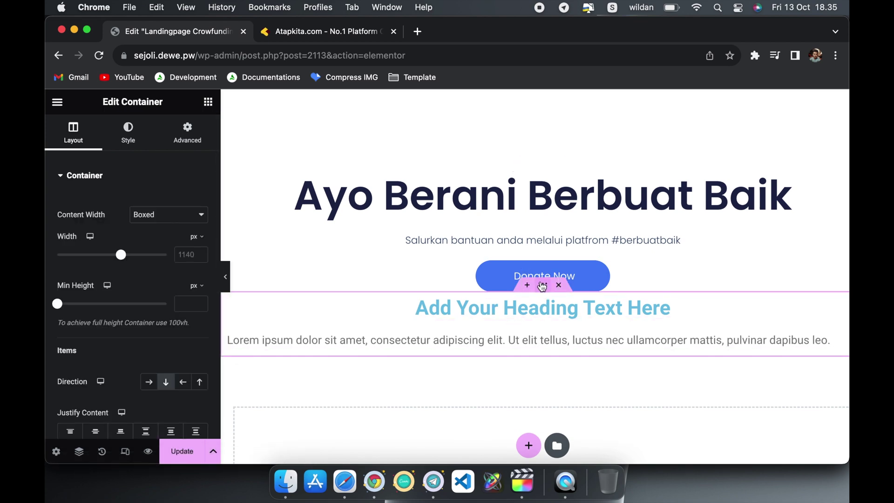
pyautogui.click(208, 103)
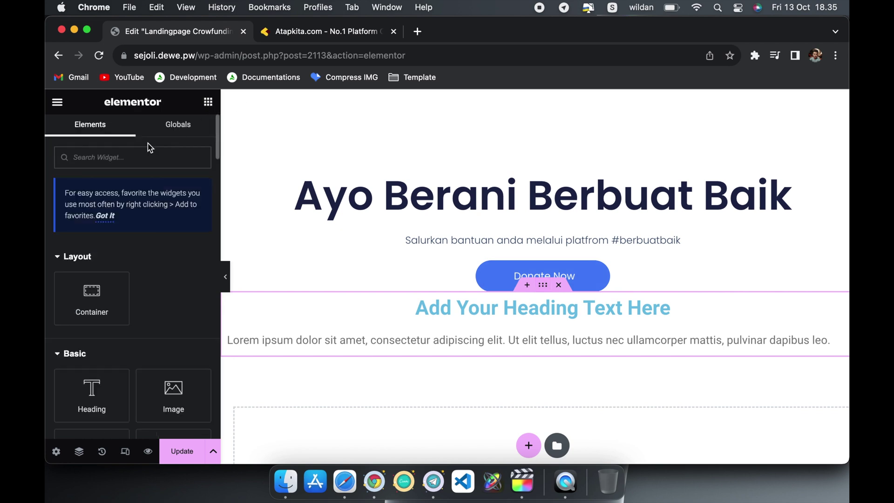
pyautogui.write('butto')
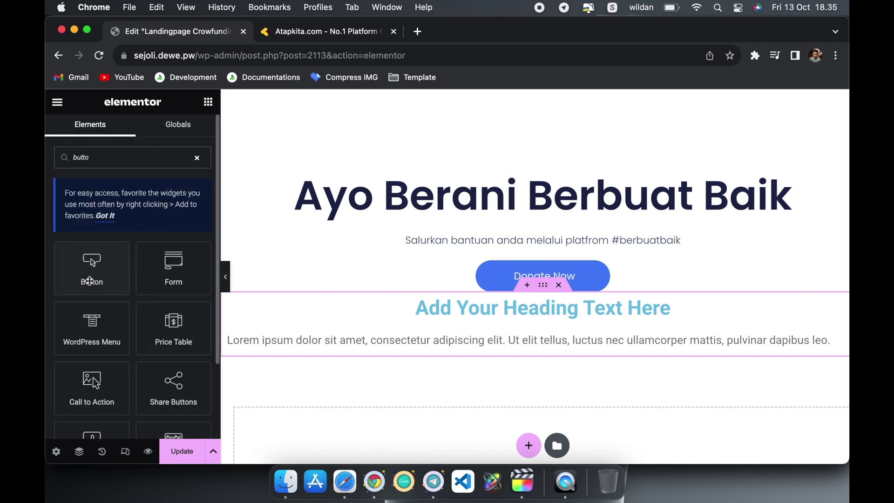
pyautogui.moveTo(92, 267); pyautogui.dragTo(289, 372)
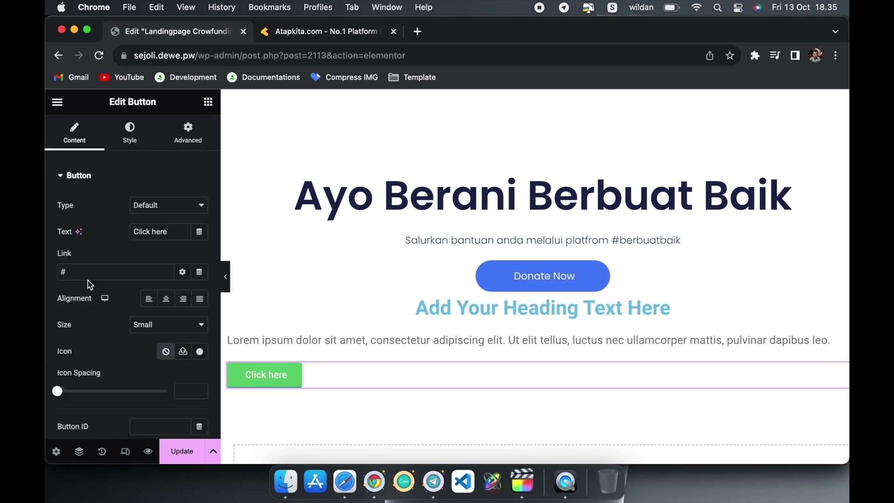
pyautogui.click(166, 299)
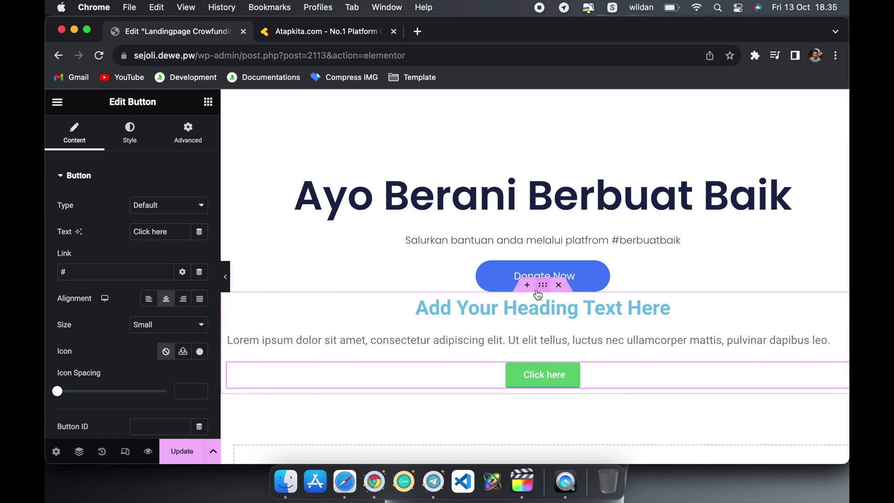
# Step: Check the layout settings of both call-to-action containers, and set the placeholder heading's text color to 333
pyautogui.click(538, 291)
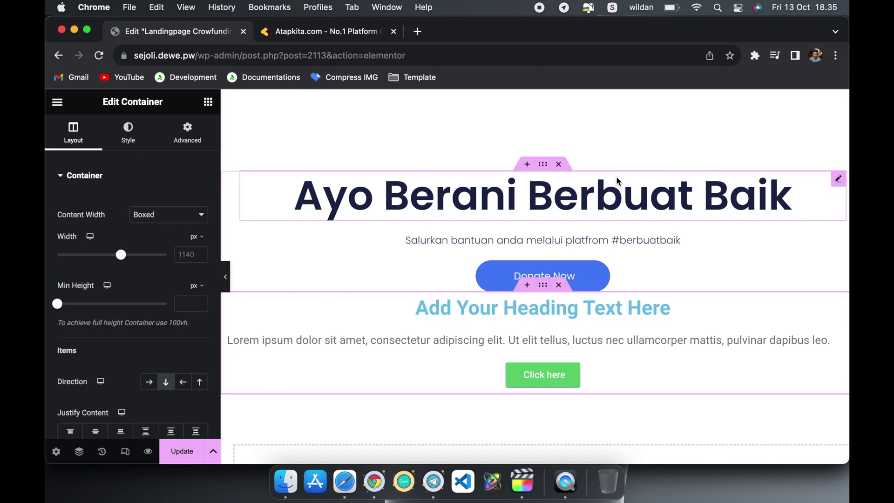
pyautogui.click(543, 168)
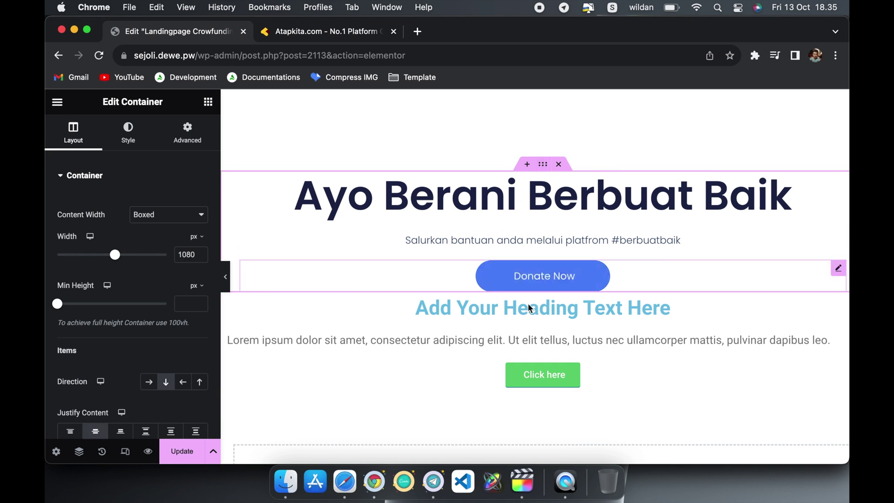
pyautogui.click(542, 312)
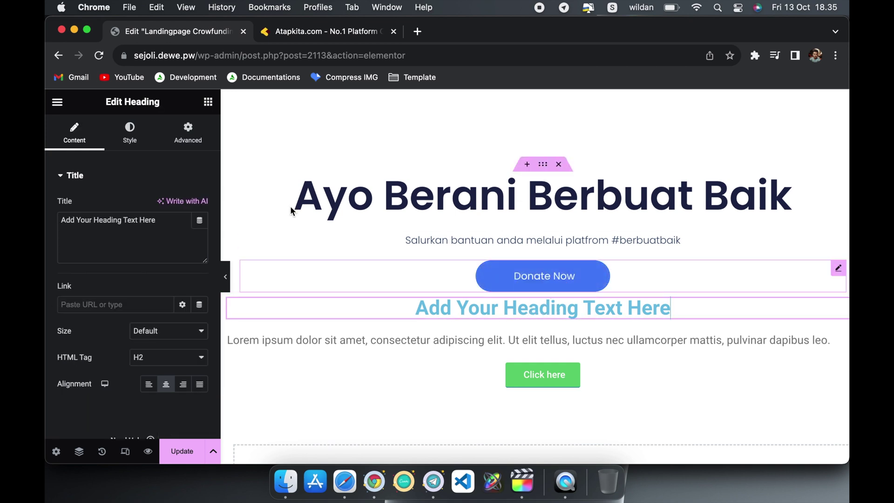
pyautogui.click(138, 143)
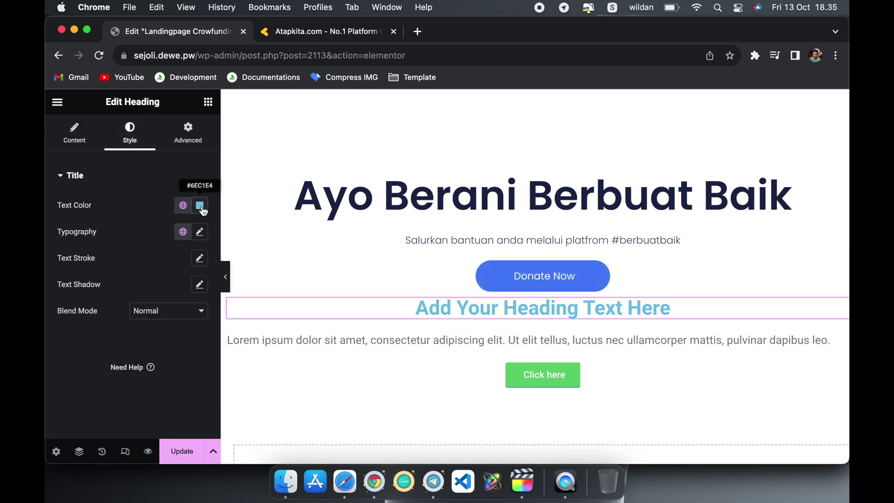
pyautogui.click(200, 205)
pyautogui.write('#000')
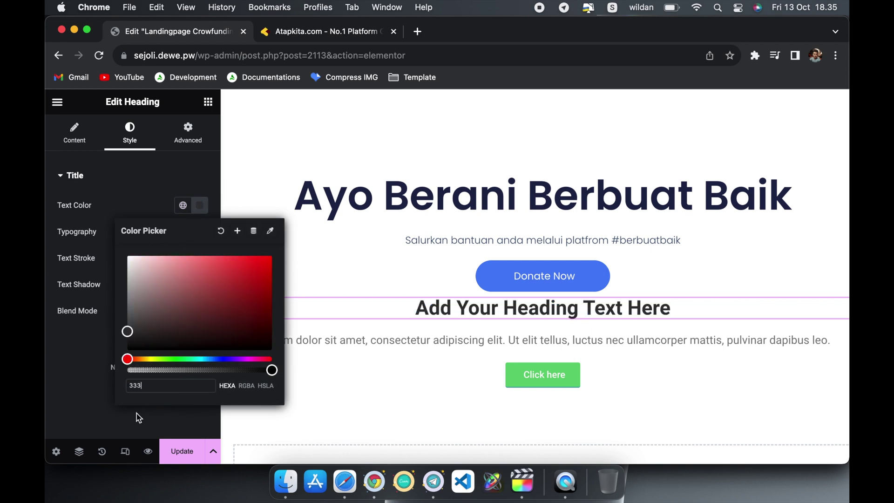
pyautogui.click(135, 417)
# Step: Set the placeholder heading's typography to size 68 px and weight 500 (Medium)
pyautogui.click(200, 231)
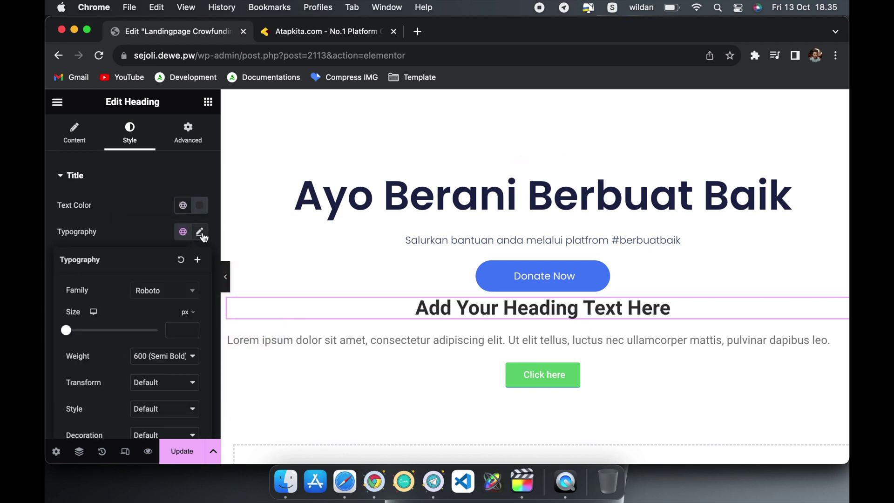
pyautogui.click(176, 335)
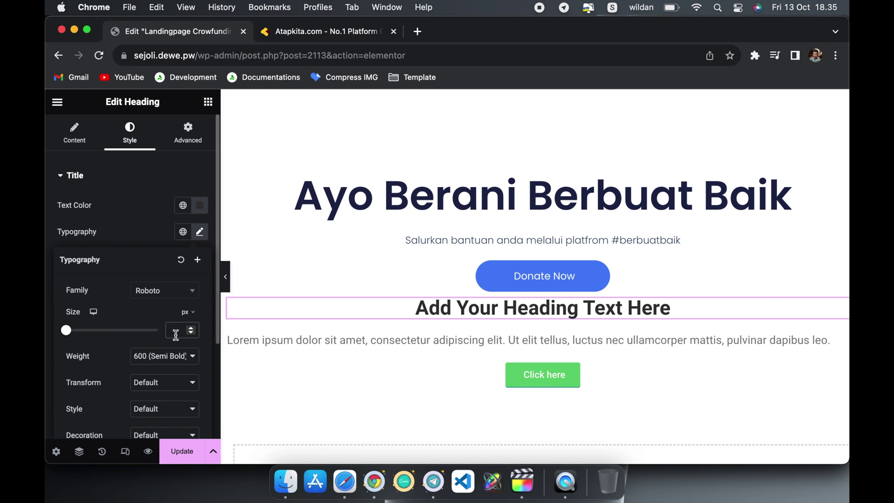
pyautogui.write('72')
pyautogui.press('BackSpace')
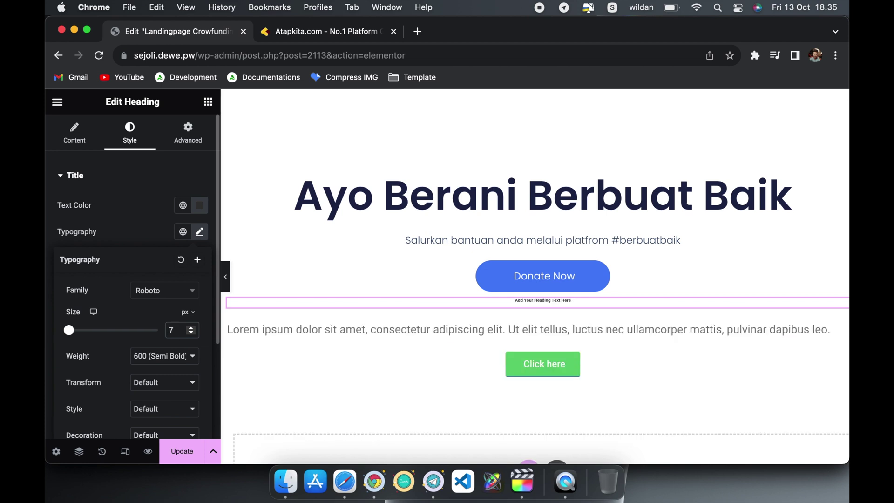
pyautogui.press('BackSpace')
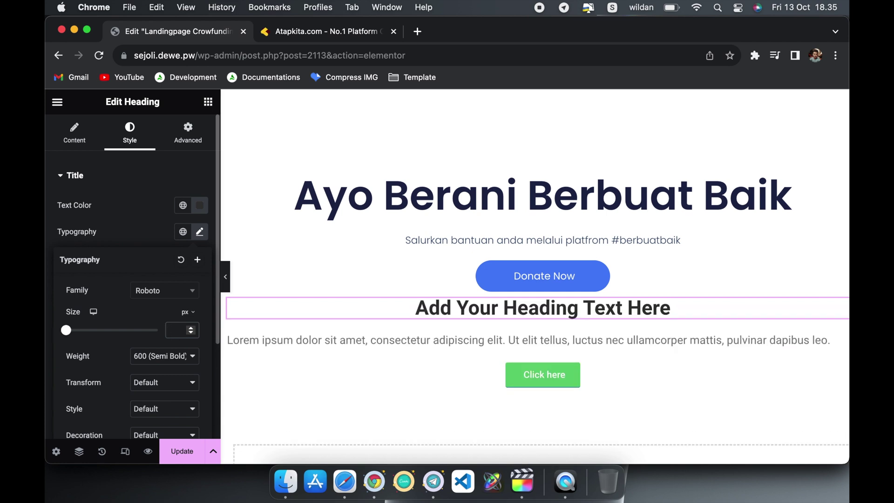
pyautogui.write('68')
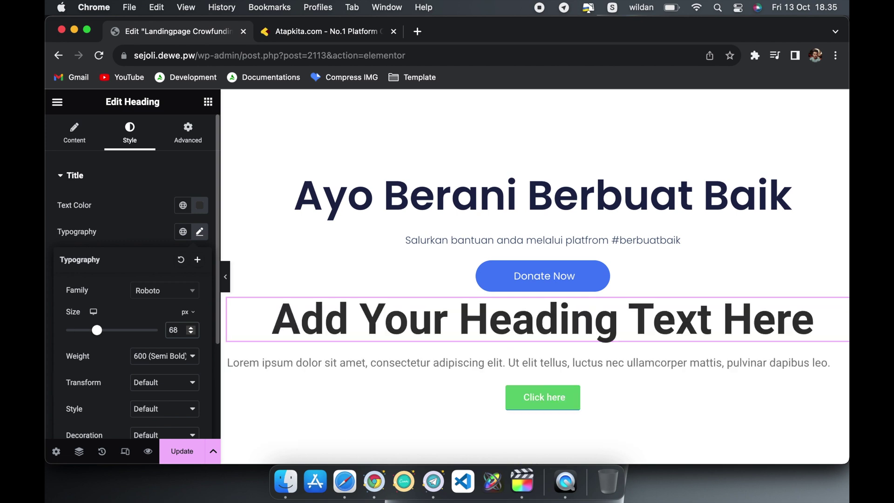
pyautogui.click(186, 357)
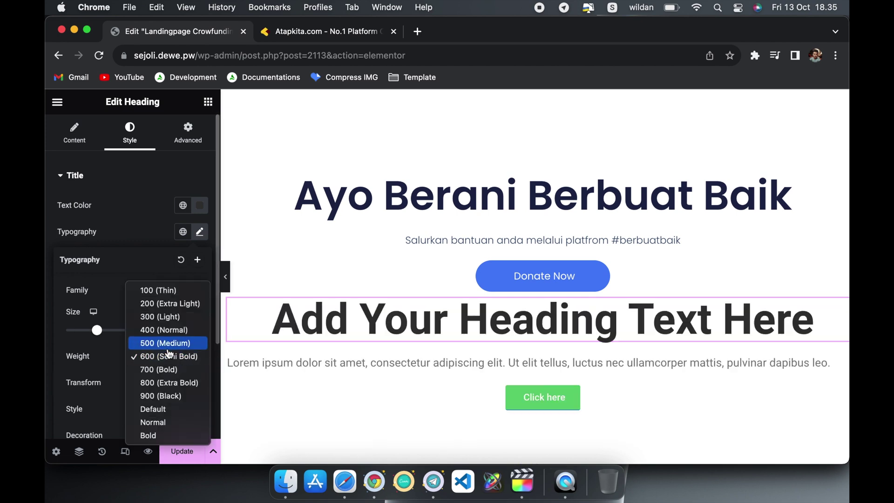
pyautogui.click(172, 344)
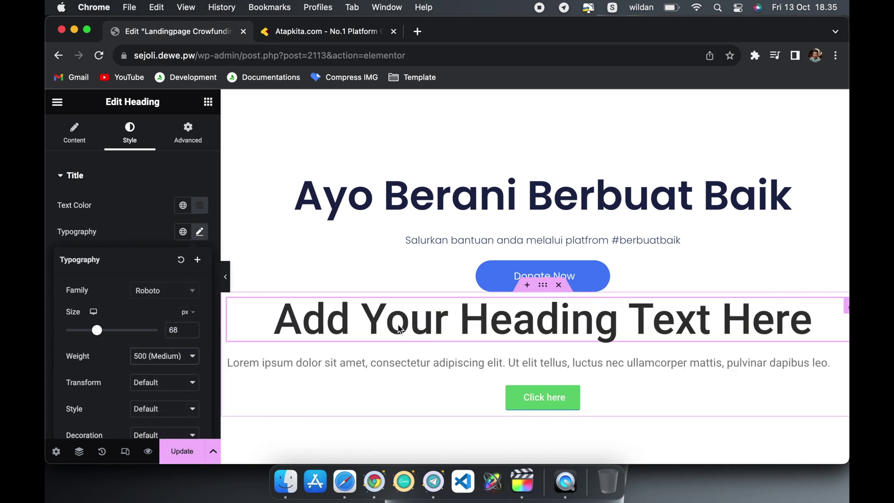
pyautogui.click(146, 231)
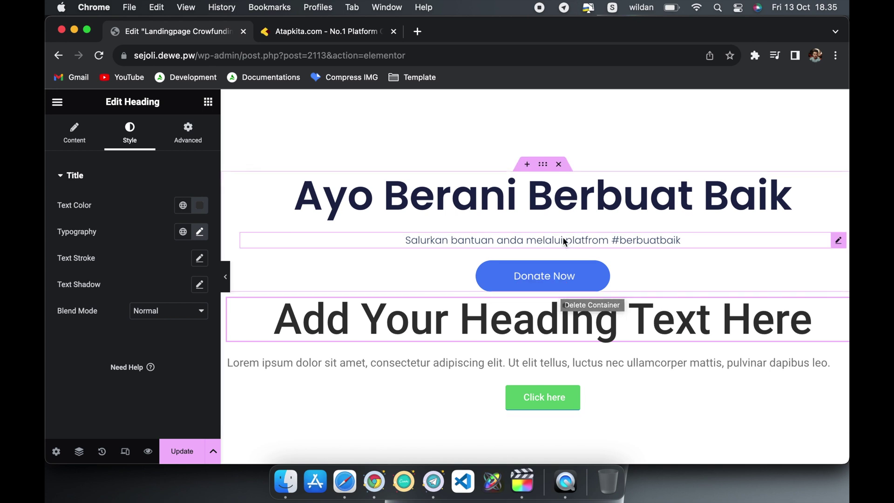
# Step: Delete the practice container below the "Ayo Berani Berbuat Baik" section and save the page
pyautogui.click(544, 164)
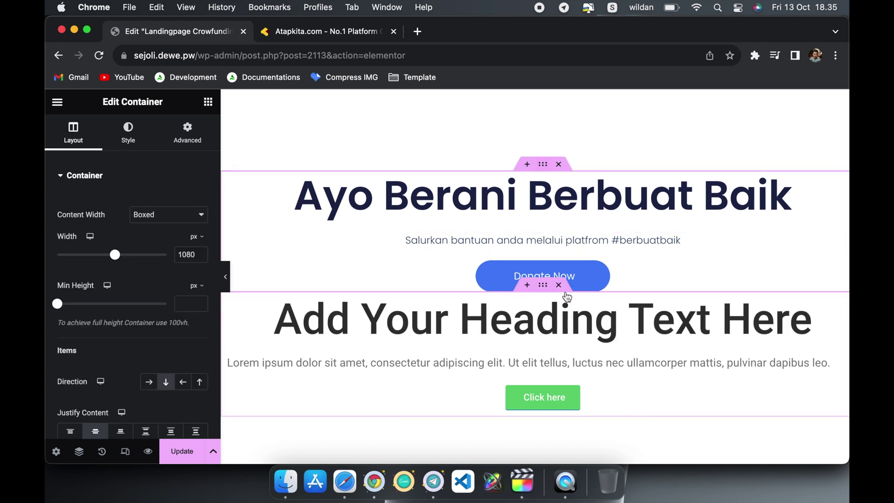
pyautogui.click(561, 287)
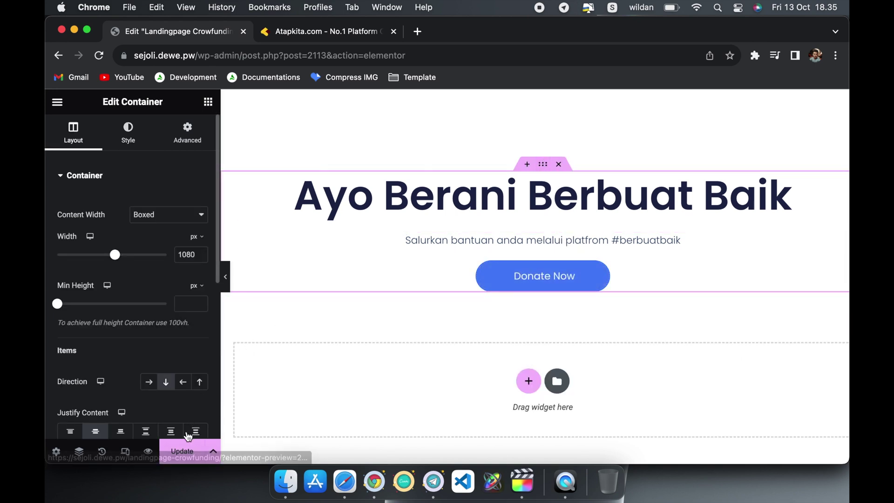
pyautogui.click(182, 452)
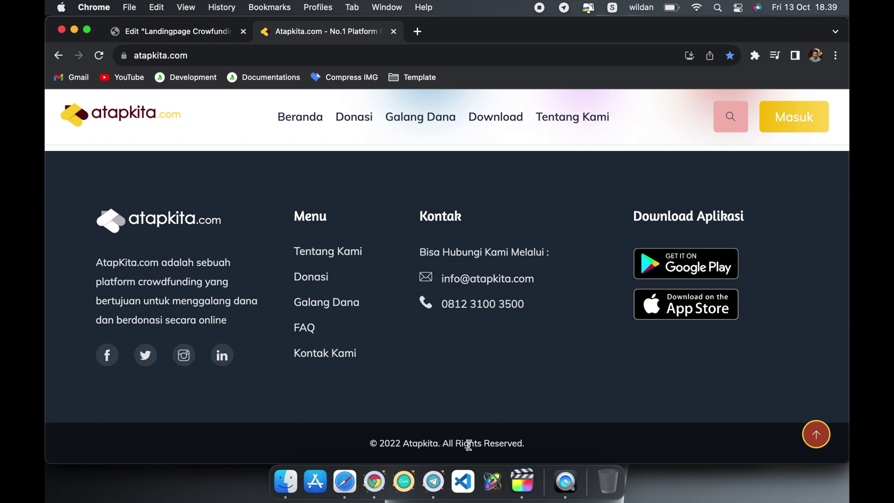
# Step: Return to the landing page editor and examine the Footer container and its inner logo, contact list and social icon containers
pyautogui.click(204, 39)
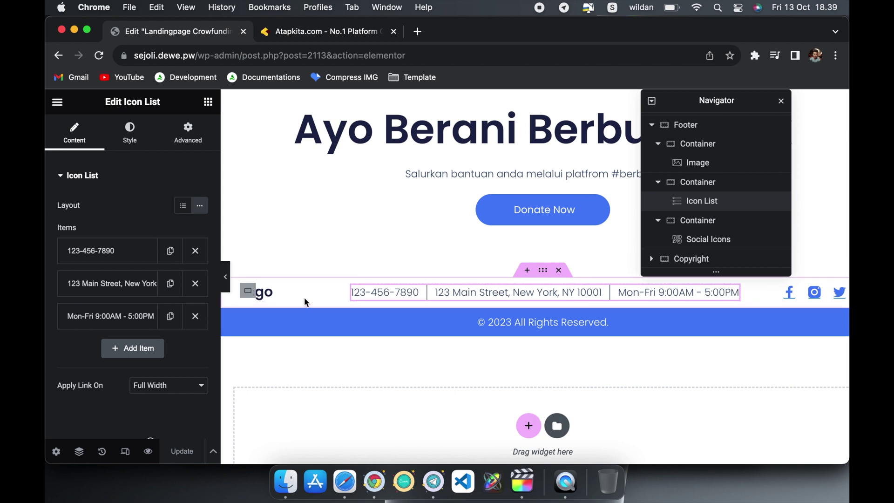
pyautogui.click(543, 278)
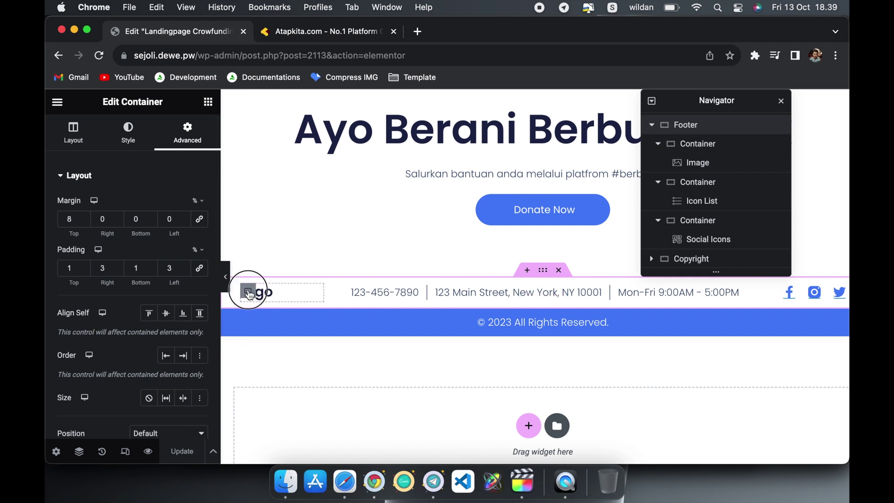
pyautogui.click(249, 292)
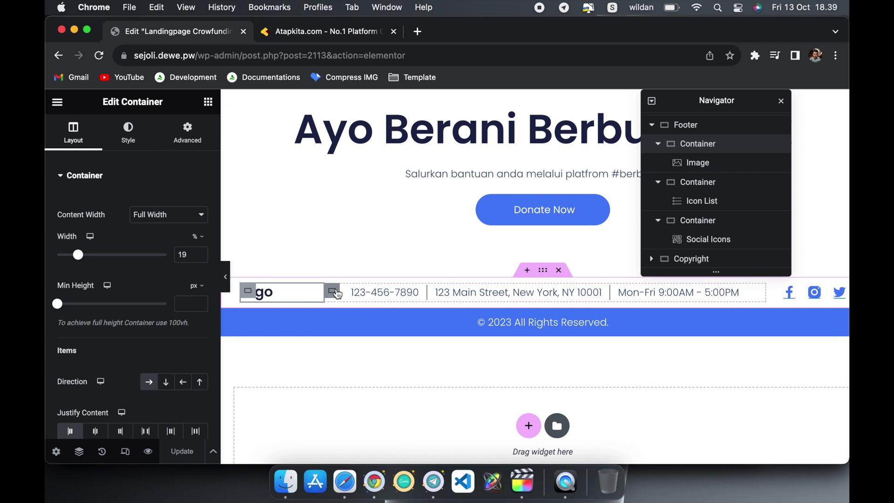
pyautogui.click(336, 293)
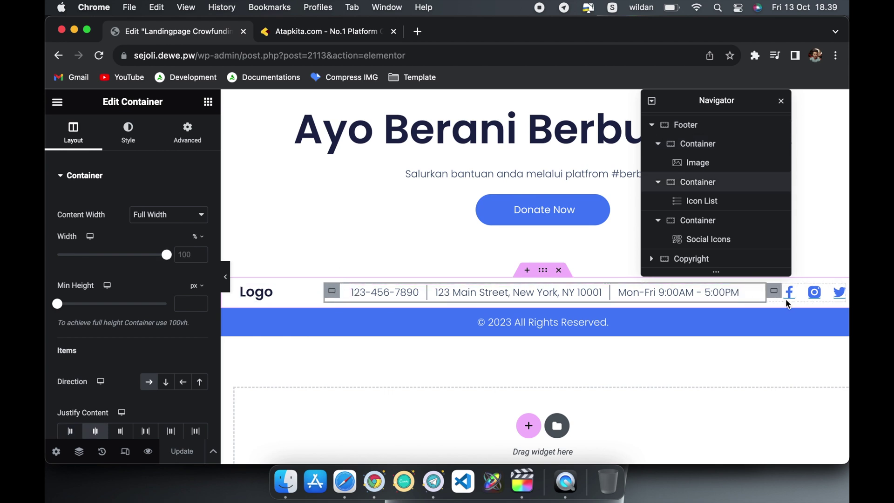
pyautogui.click(775, 294)
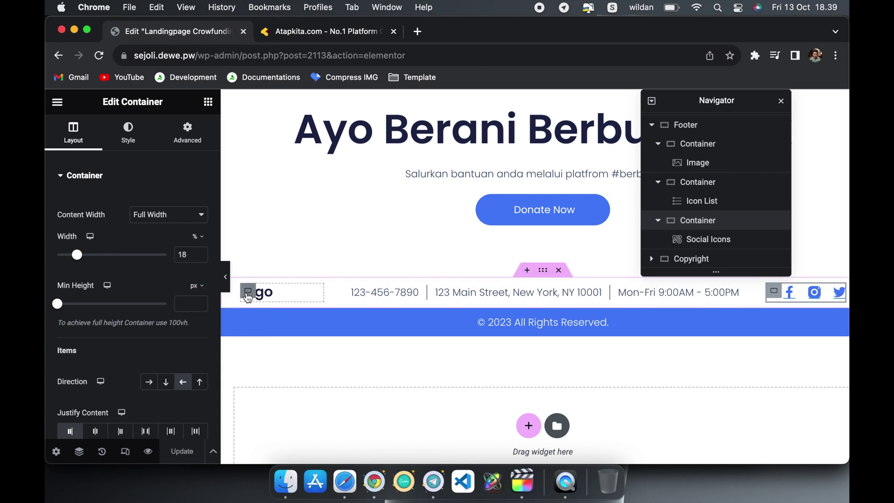
pyautogui.click(248, 294)
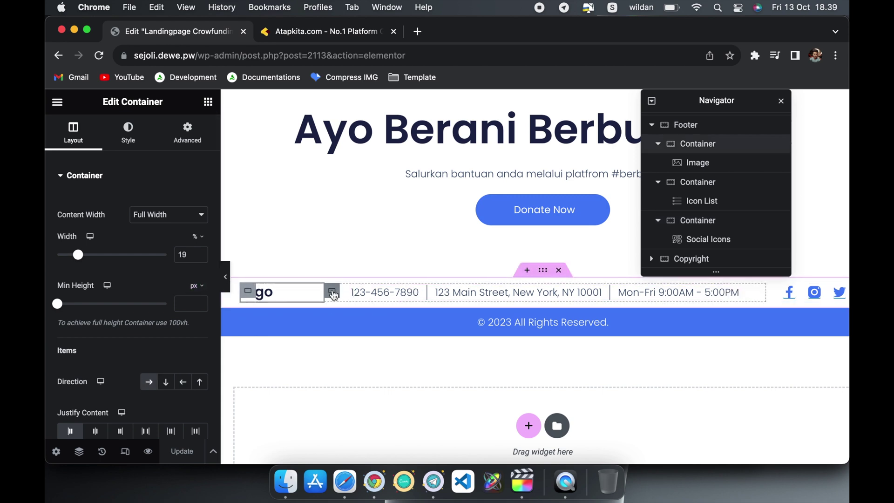
pyautogui.click(334, 295)
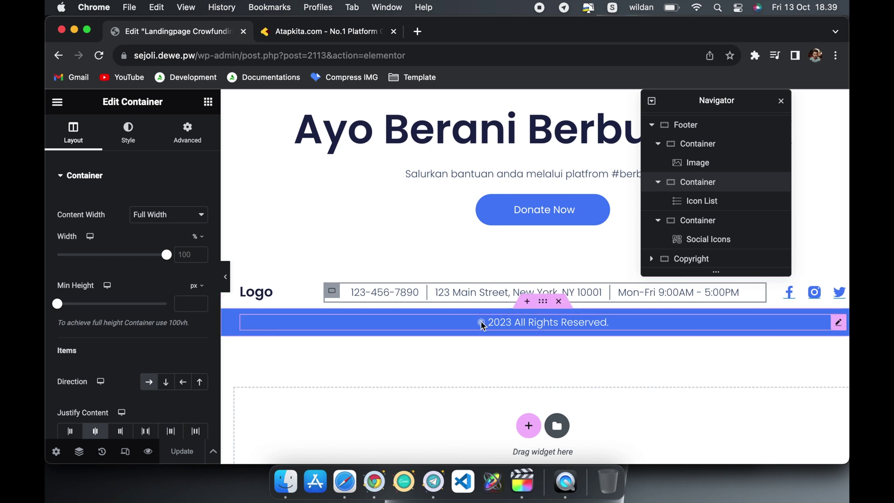
# Step: Inspect the Copyright container and its heading, and close the Navigator
pyautogui.click(547, 320)
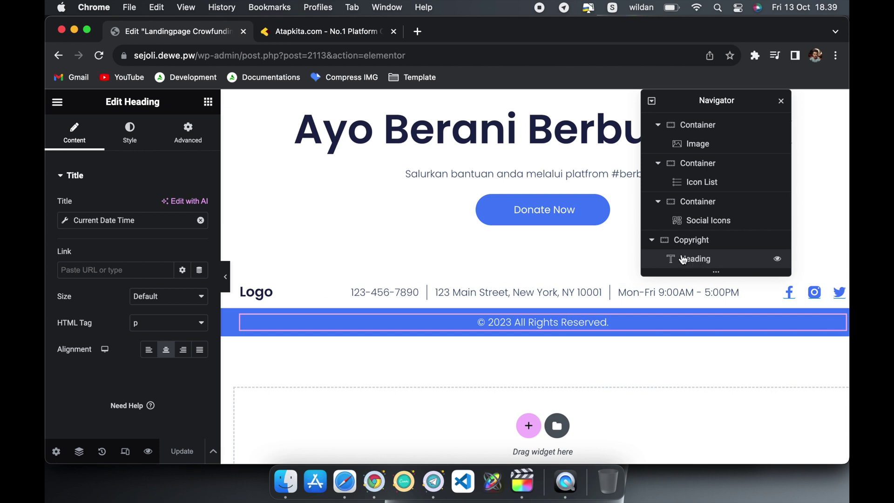
pyautogui.click(687, 248)
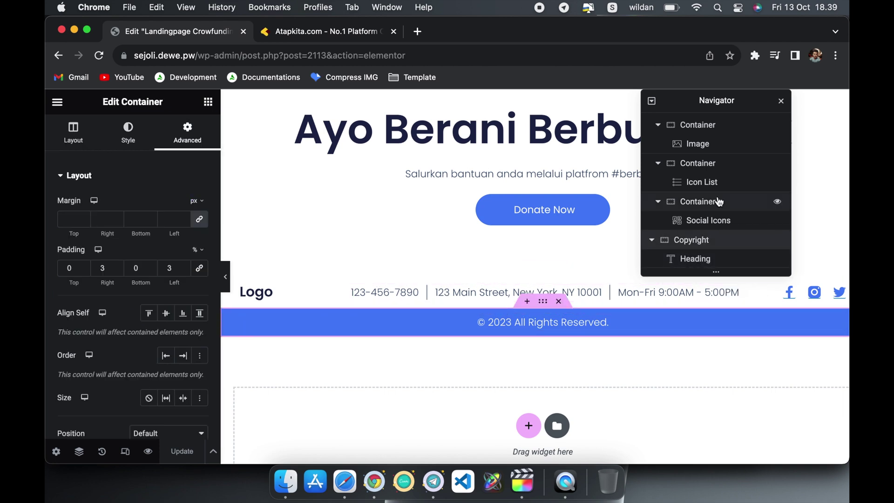
pyautogui.click(781, 102)
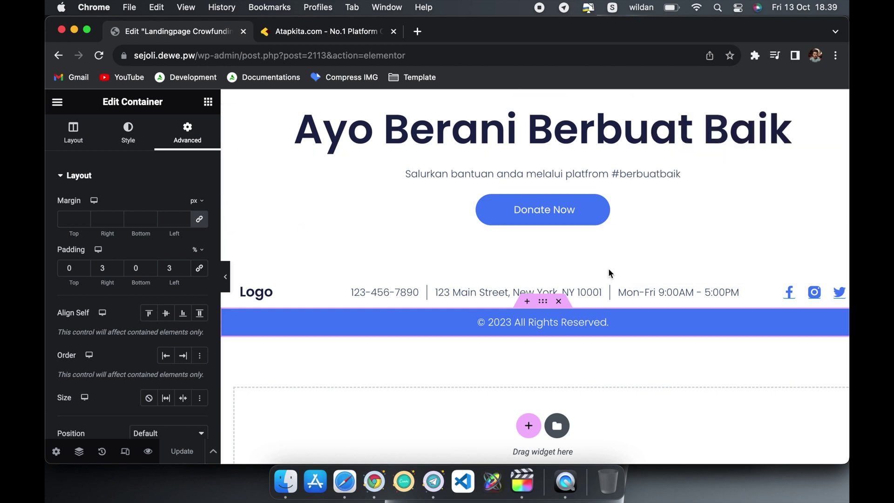
# Step: Add a new vertical container below the copyright bar and insert an inner container inside it
pyautogui.click(530, 426)
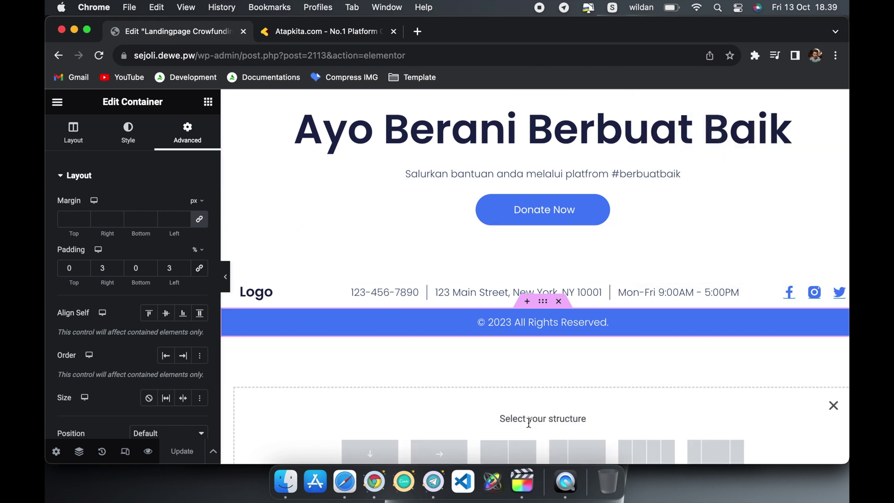
pyautogui.scroll(-3, 474, 403)
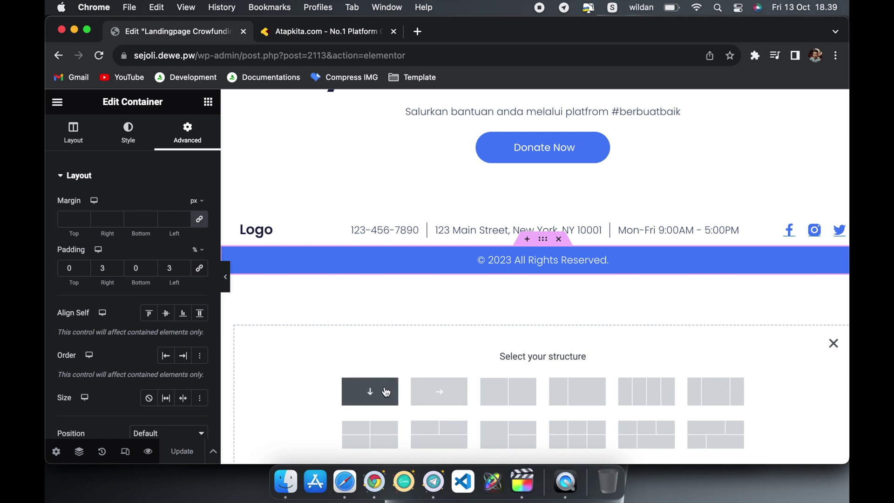
pyautogui.click(386, 392)
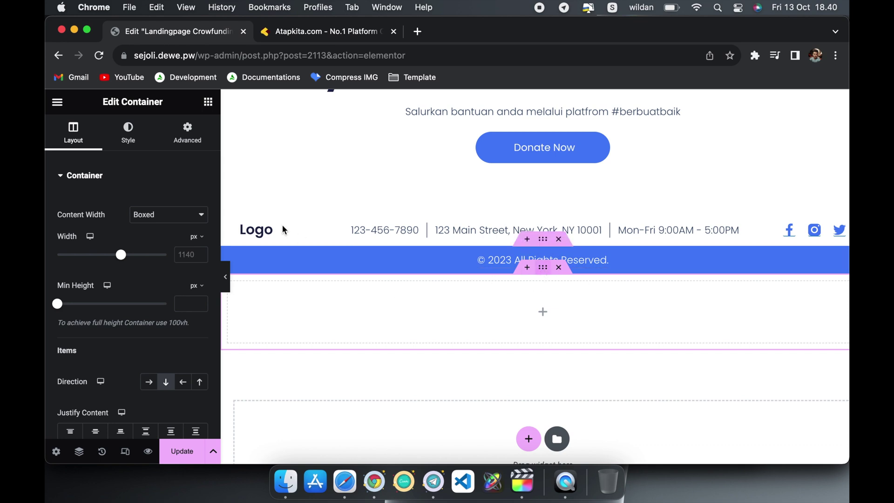
pyautogui.click(208, 102)
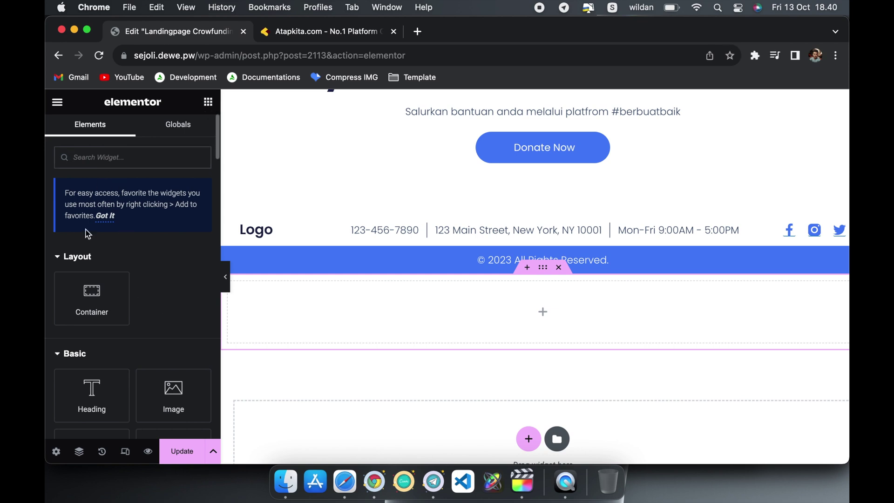
pyautogui.click(87, 291)
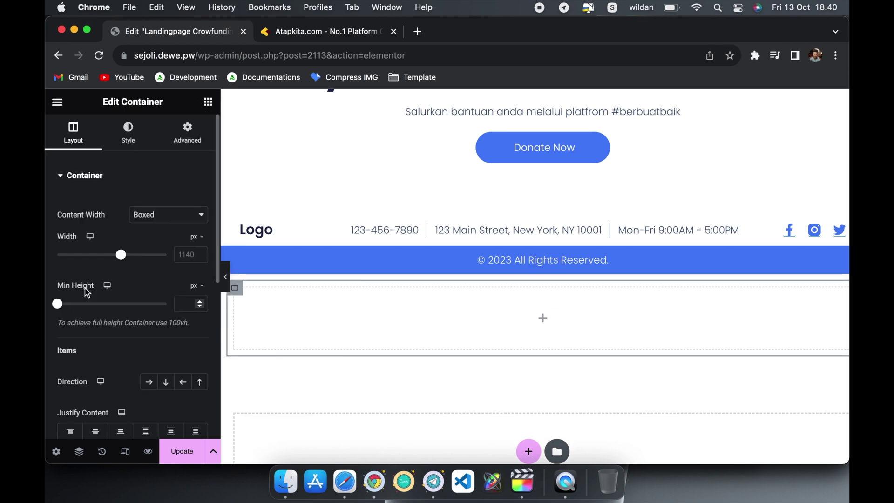
# Step: Set the inner container's content width to Full Width and its width to 15%
pyautogui.click(183, 215)
pyautogui.click(180, 227)
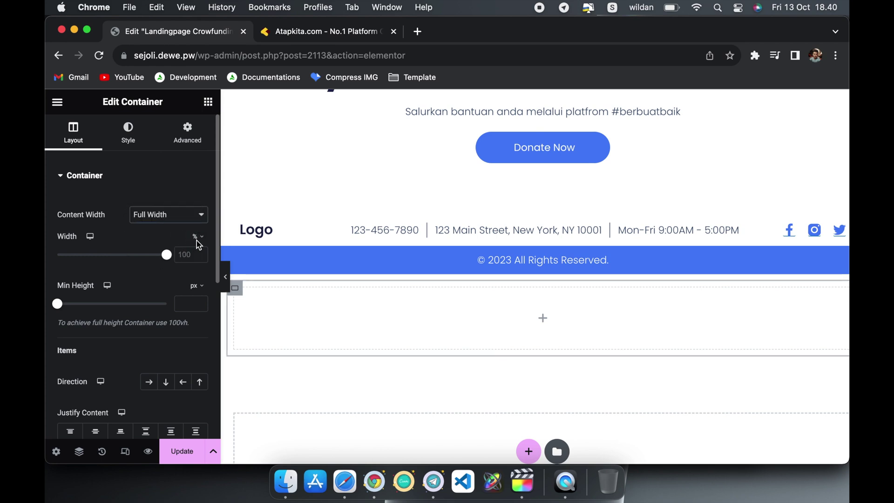
pyautogui.click(192, 251)
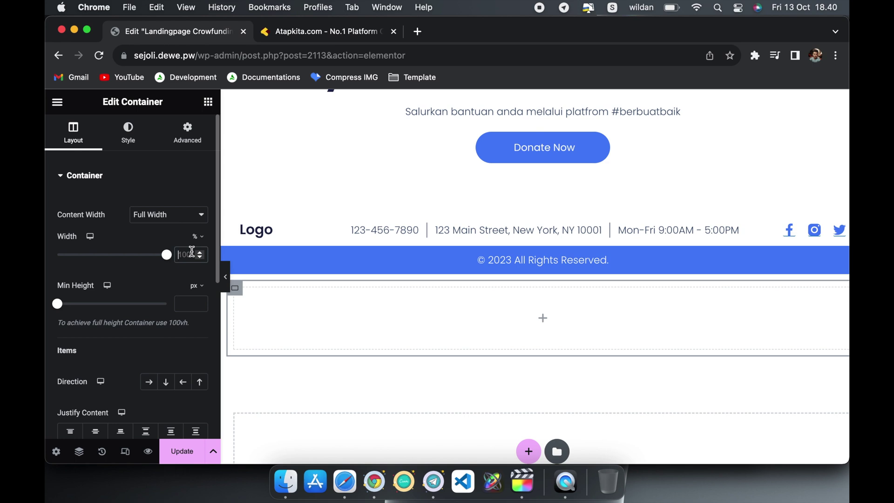
pyautogui.write('20')
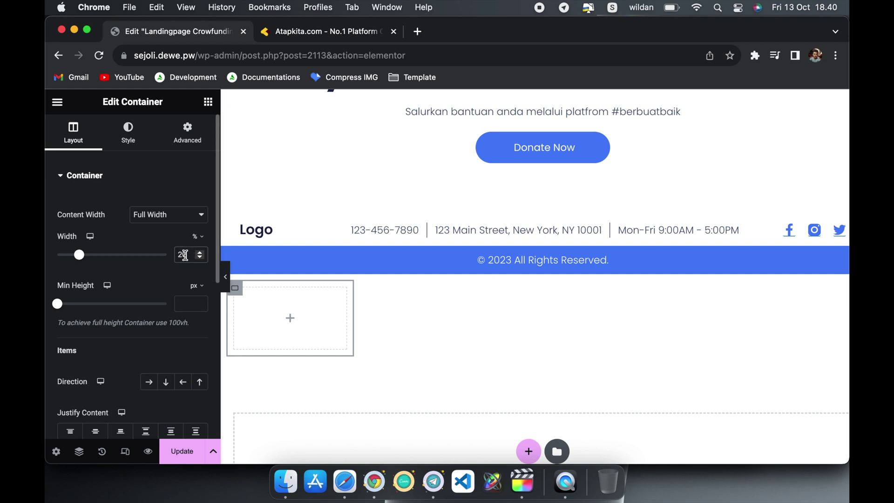
pyautogui.press('BackSpace')
pyautogui.press('BackSpace')
pyautogui.write('15')
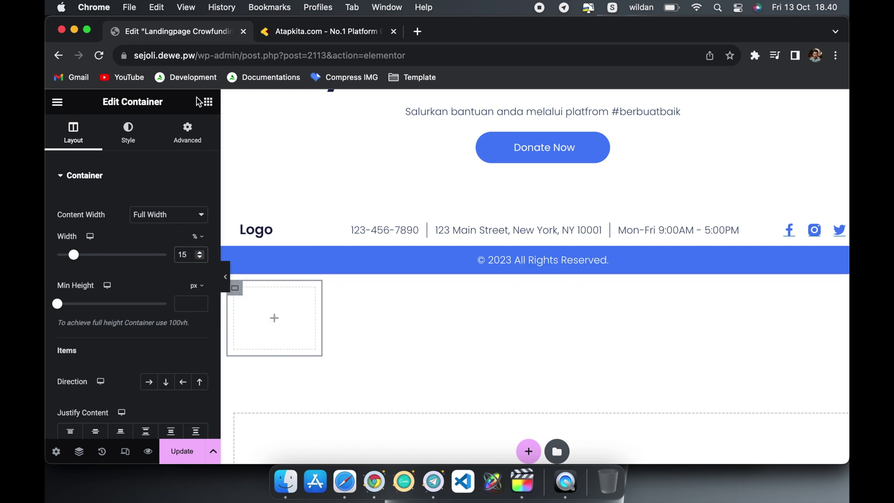
# Step: Insert a Site Logo widget into the 15% wide inner container, keeping the image size at Full
pyautogui.click(209, 107)
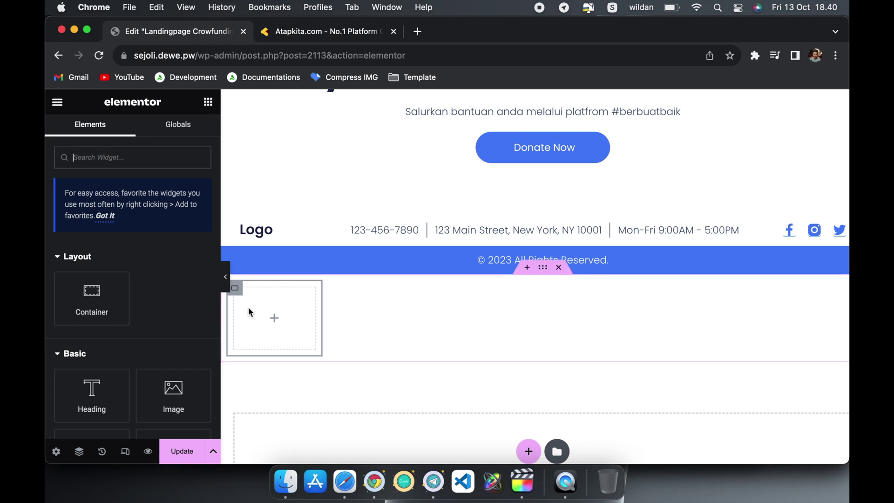
pyautogui.write('log')
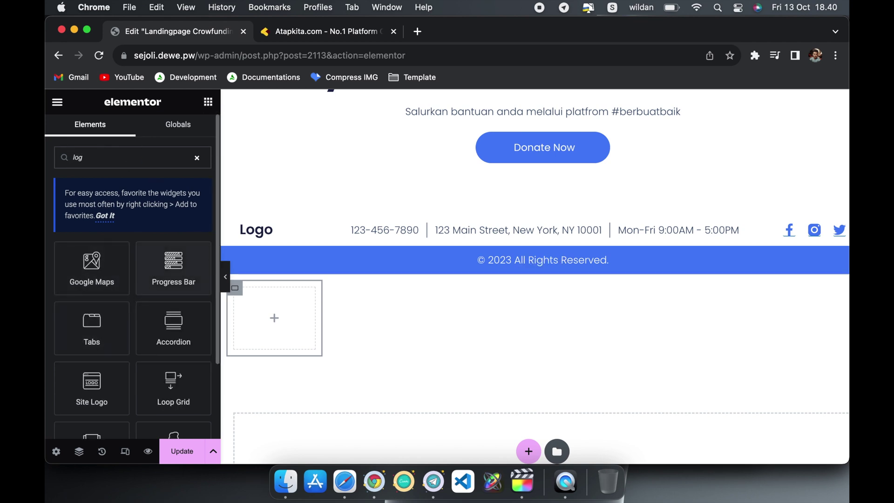
pyautogui.write('o')
pyautogui.click(98, 279)
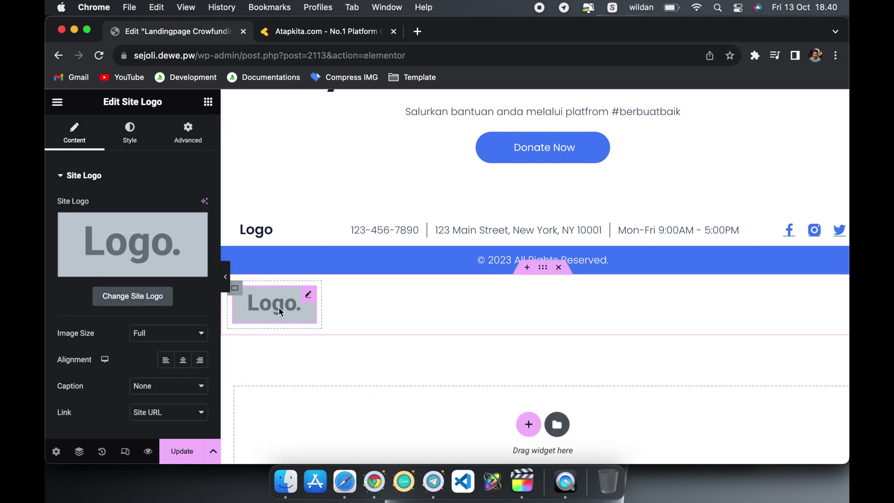
pyautogui.click(161, 337)
pyautogui.click(161, 338)
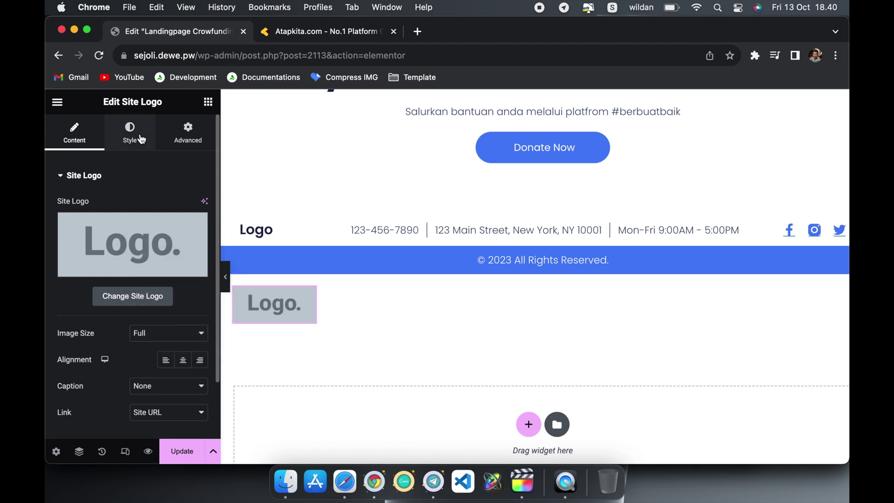
# Step: Set the site logo's width and max width to 64 px each
pyautogui.click(142, 139)
pyautogui.click(199, 202)
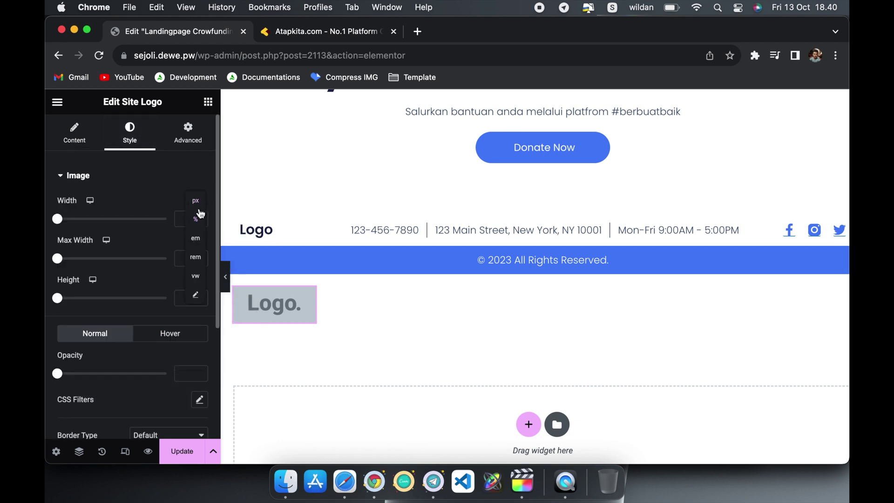
pyautogui.click(199, 205)
pyautogui.click(191, 217)
pyautogui.write('64')
pyautogui.click(199, 241)
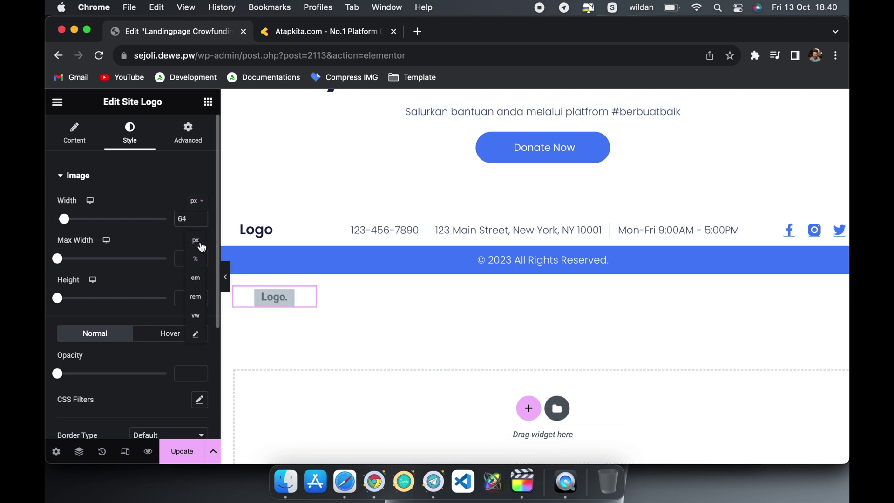
pyautogui.click(195, 240)
pyautogui.click(189, 258)
pyautogui.write('64')
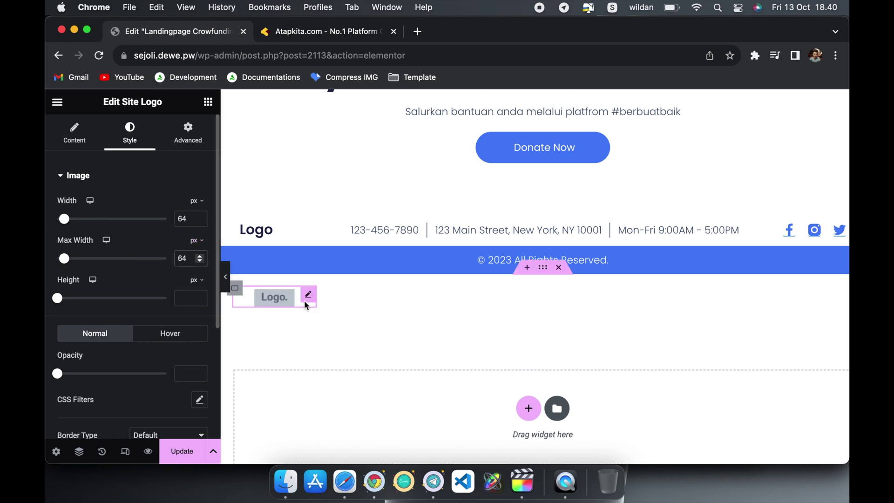
# Step: Align the logo container's items to Start
pyautogui.click(237, 292)
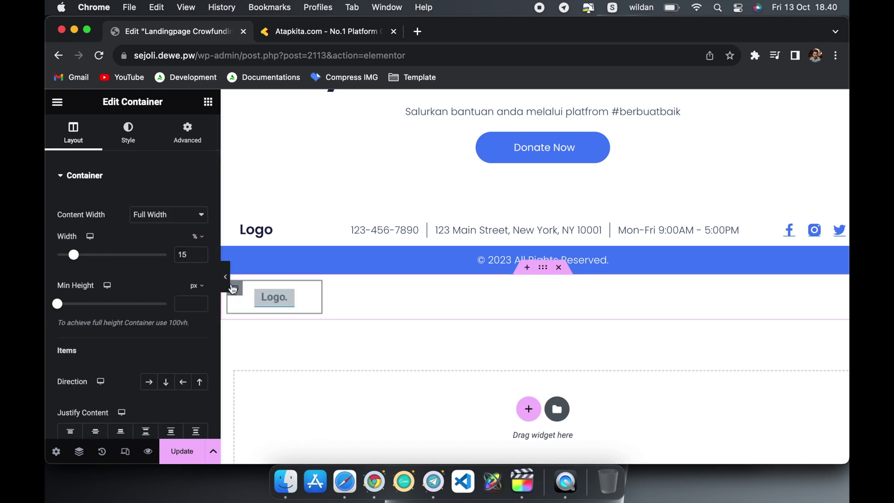
pyautogui.scroll(-3, 121, 358)
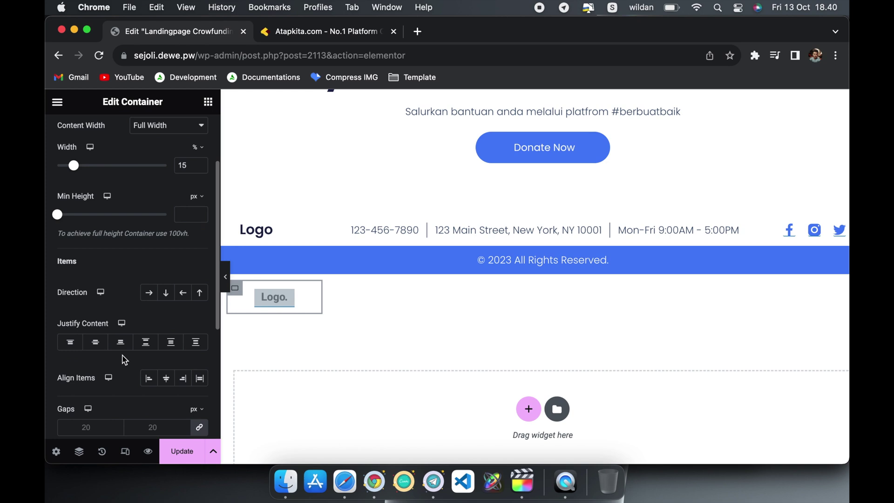
pyautogui.click(148, 379)
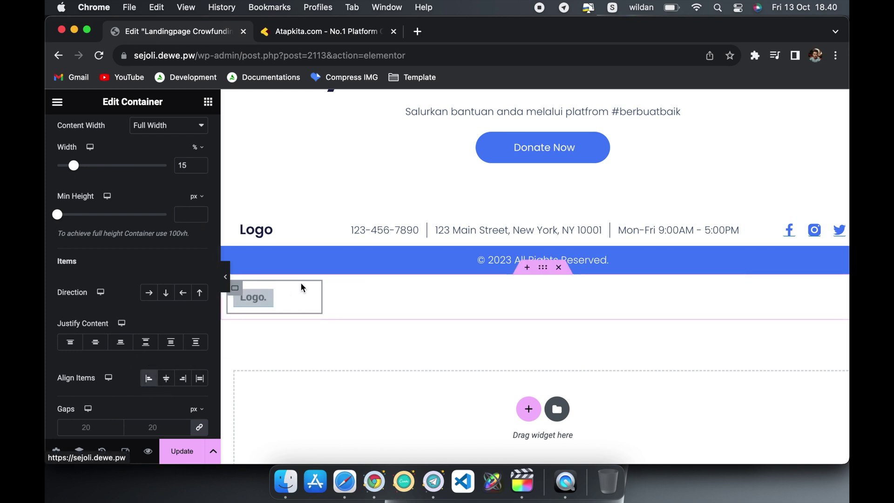
# Step: Insert a second inner container into the new outer container, after the logo container
pyautogui.click(543, 268)
pyautogui.click(208, 102)
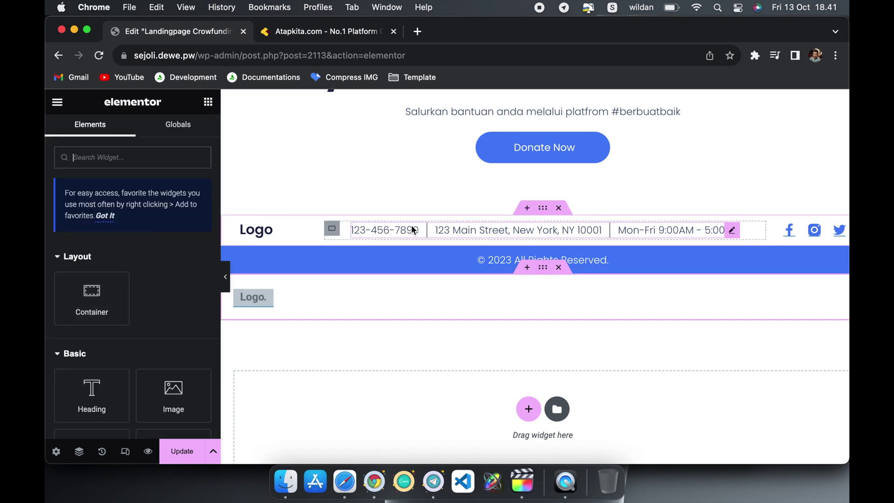
pyautogui.click(119, 290)
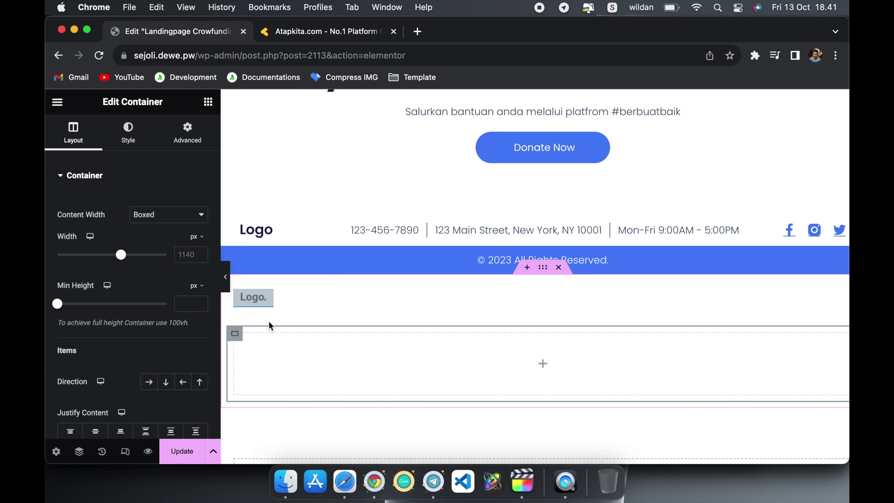
# Step: Set the outer container's direction to horizontal row, its content justification to Start and its item alignment to End
pyautogui.click(542, 268)
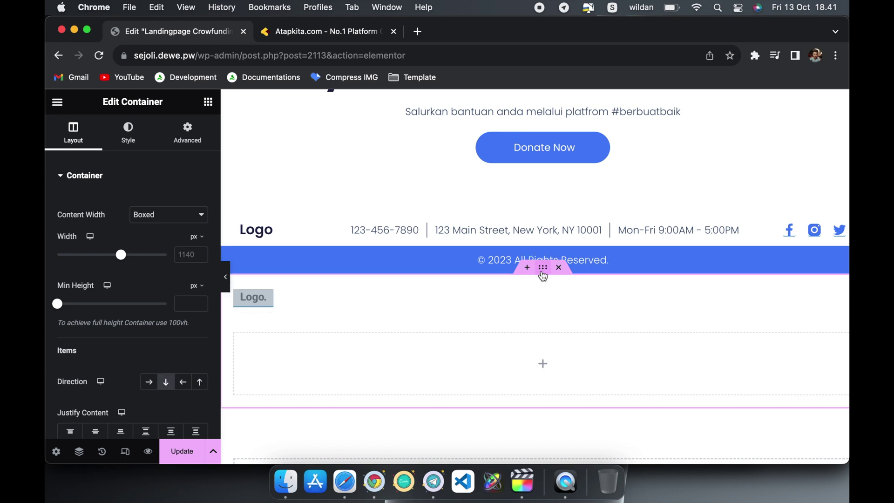
pyautogui.scroll(-3, 180, 325)
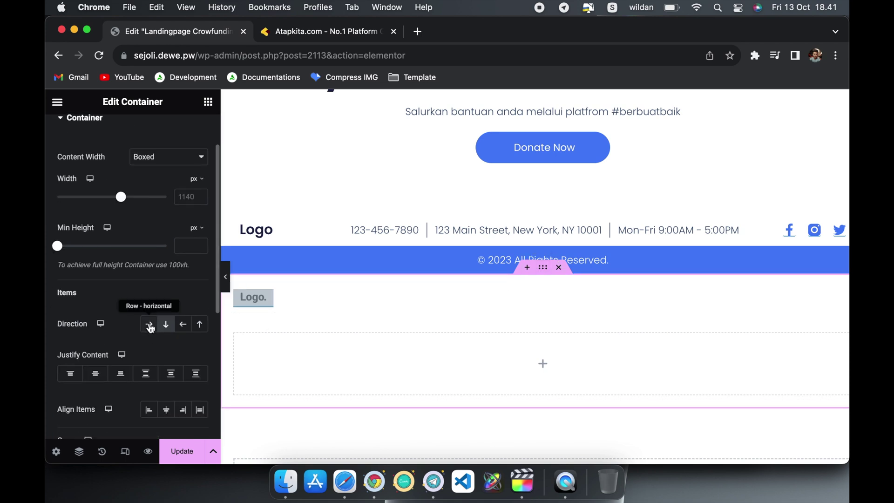
pyautogui.click(149, 324)
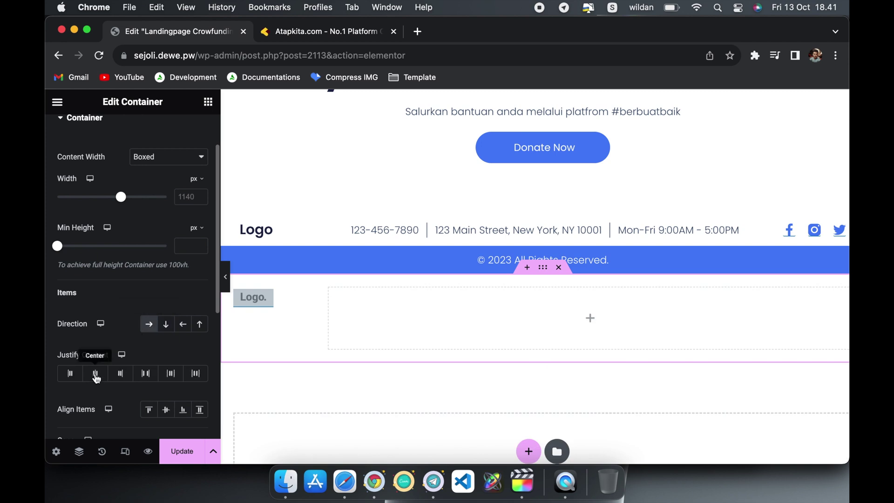
pyautogui.click(70, 375)
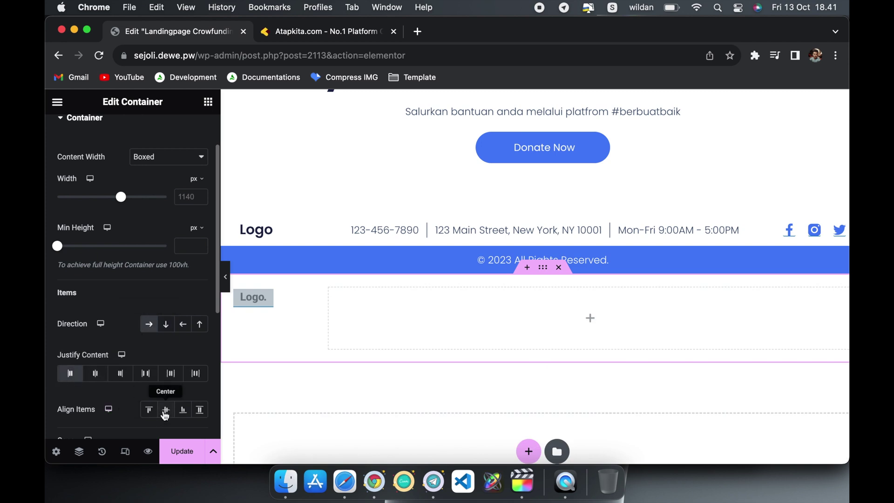
pyautogui.click(165, 411)
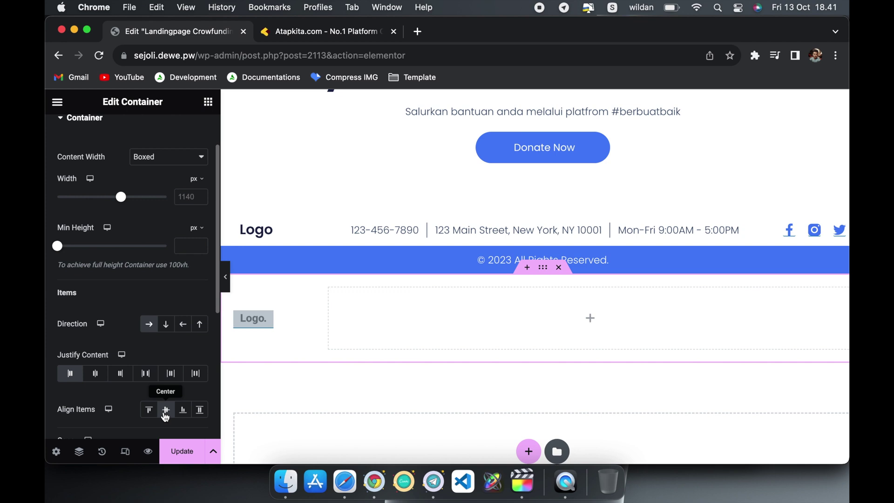
pyautogui.click(183, 411)
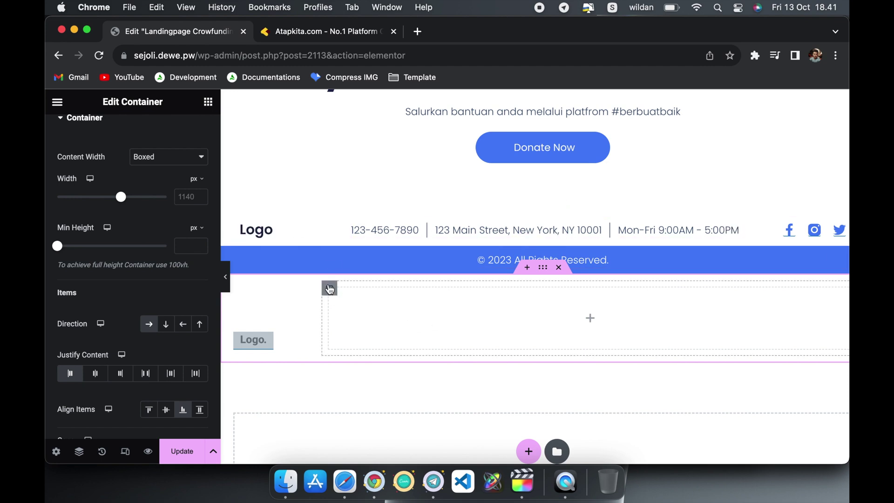
# Step: Set the second inner container's content width to Full Width and its width to 70%
pyautogui.click(330, 288)
pyautogui.click(192, 216)
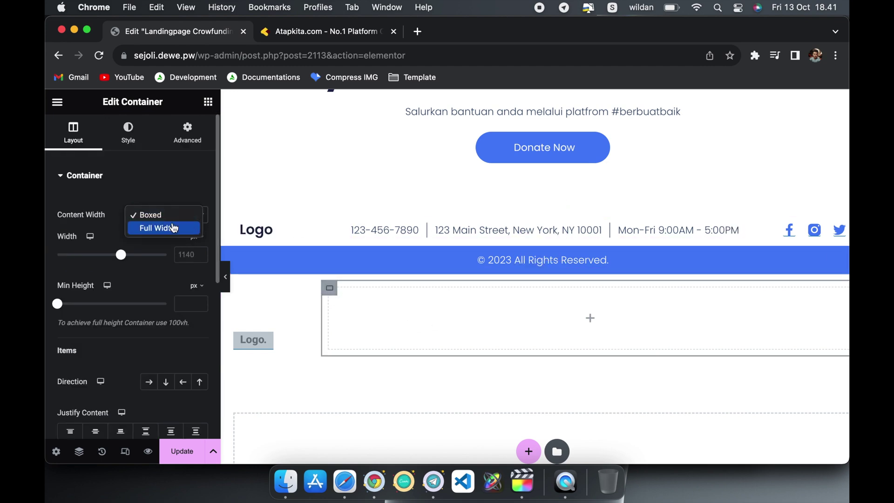
pyautogui.click(174, 228)
pyautogui.click(190, 252)
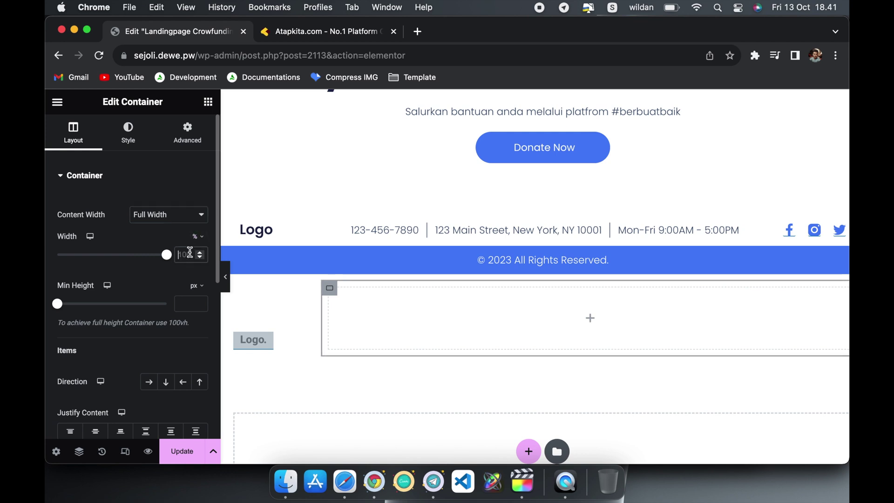
pyautogui.press('BackSpace')
pyautogui.press('BackSpace')
pyautogui.press('BackSpace')
pyautogui.write('70')
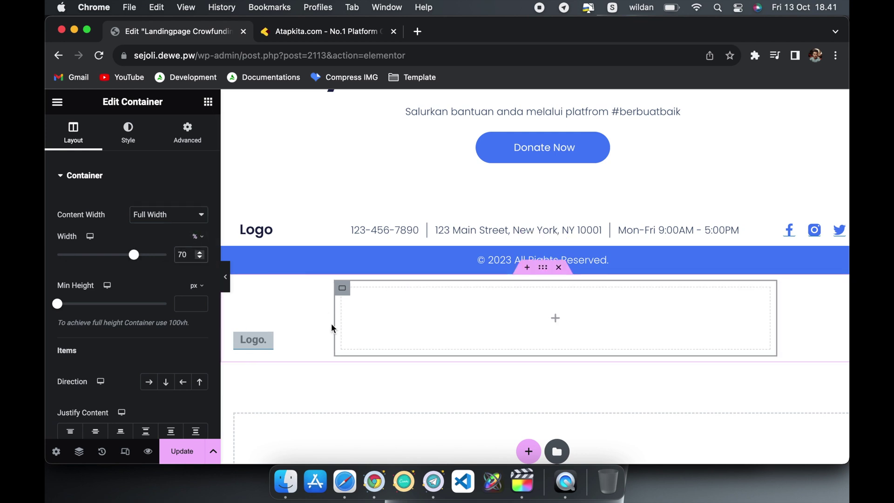
pyautogui.scroll(-1, 172, 337)
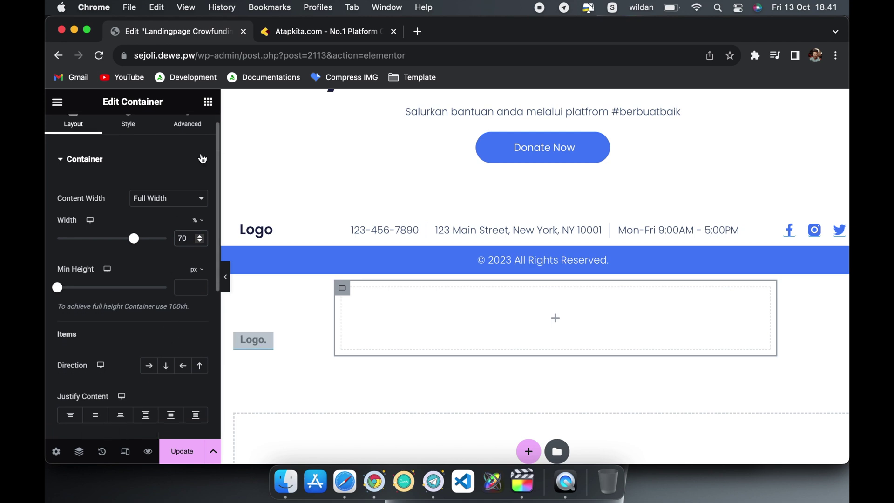
pyautogui.scroll(-4, 180, 187)
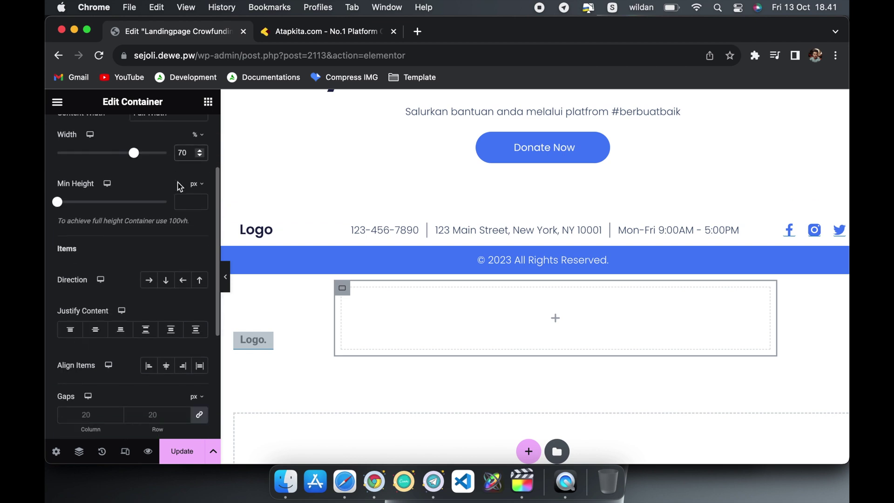
pyautogui.scroll(5, 180, 186)
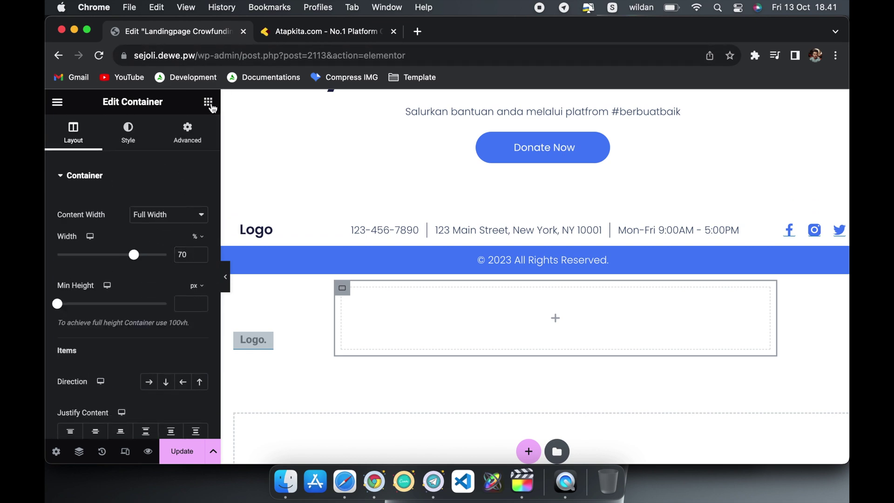
# Step: Insert an Icon List widget into the 70% wide inner container beside the logo
pyautogui.click(209, 103)
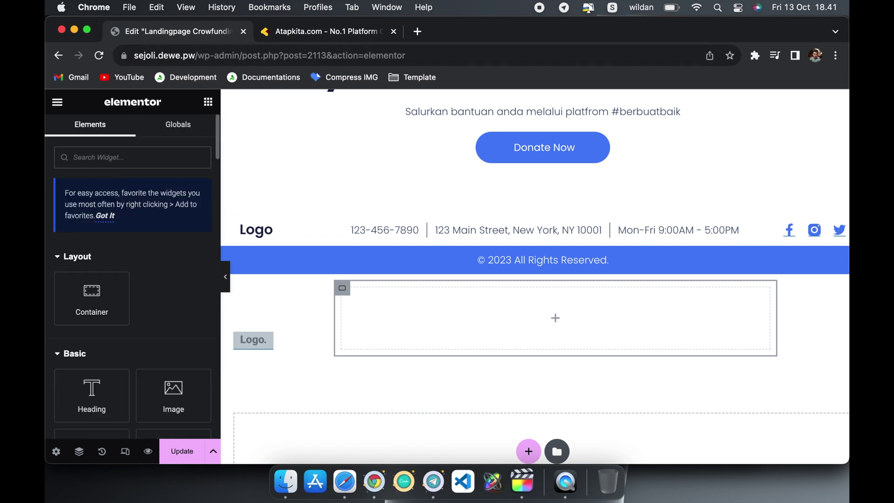
pyautogui.write('icon')
pyautogui.click(98, 326)
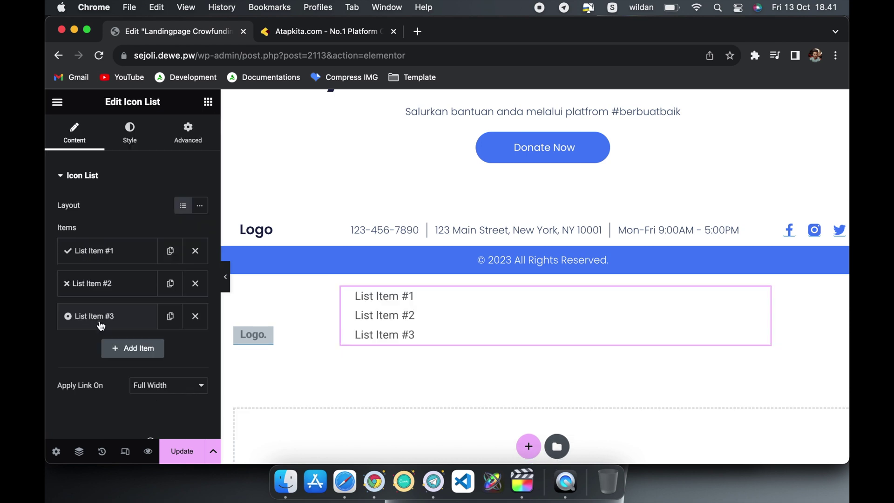
# Step: Set the icon list's layout to Inline and the 70% wide container's item alignment to Center
pyautogui.click(200, 213)
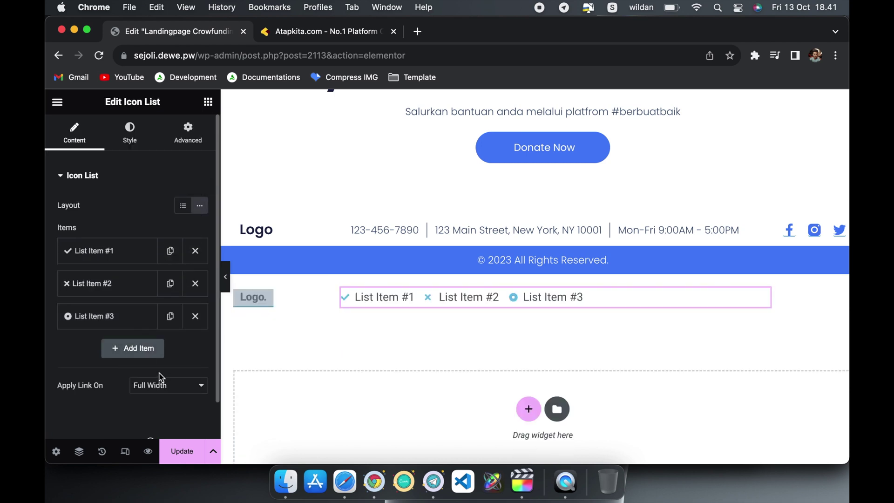
pyautogui.click(344, 293)
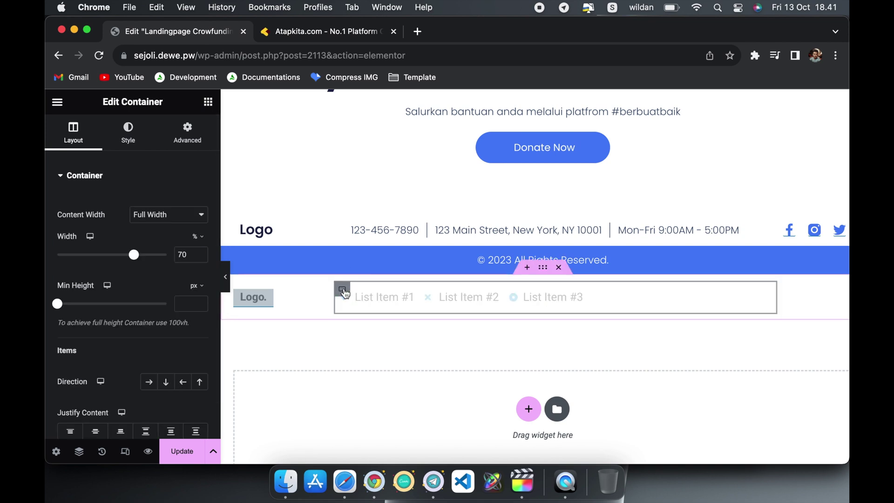
pyautogui.scroll(-5, 148, 338)
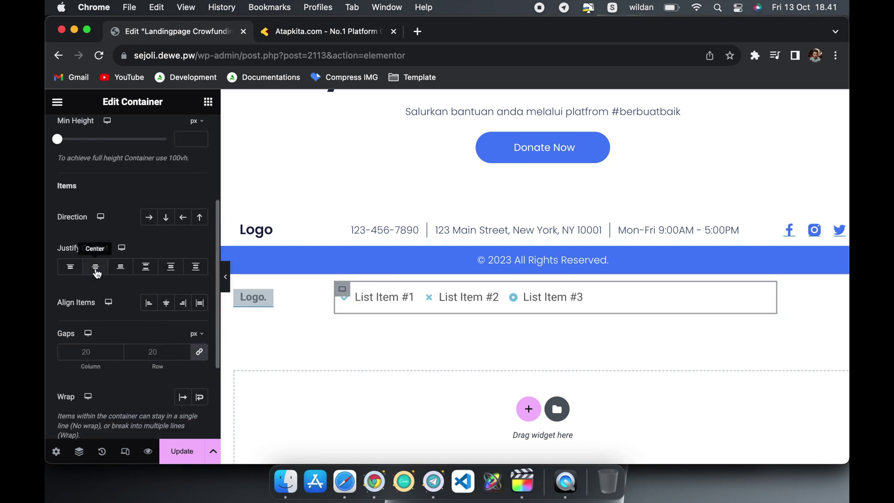
pyautogui.click(169, 308)
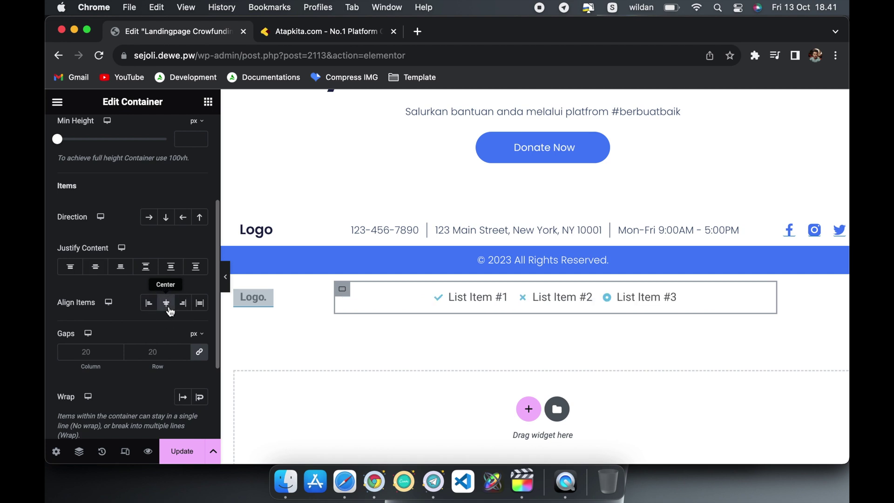
# Step: Replace the default icon list items with phone, location and e-mail contact entries, each with a matching icon
pyautogui.click(491, 301)
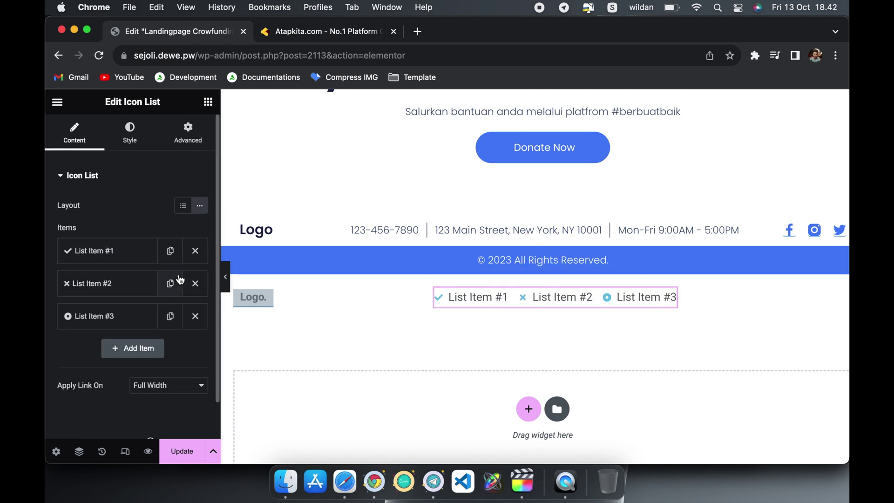
pyautogui.click(195, 283)
pyautogui.click(195, 283)
pyautogui.click(130, 254)
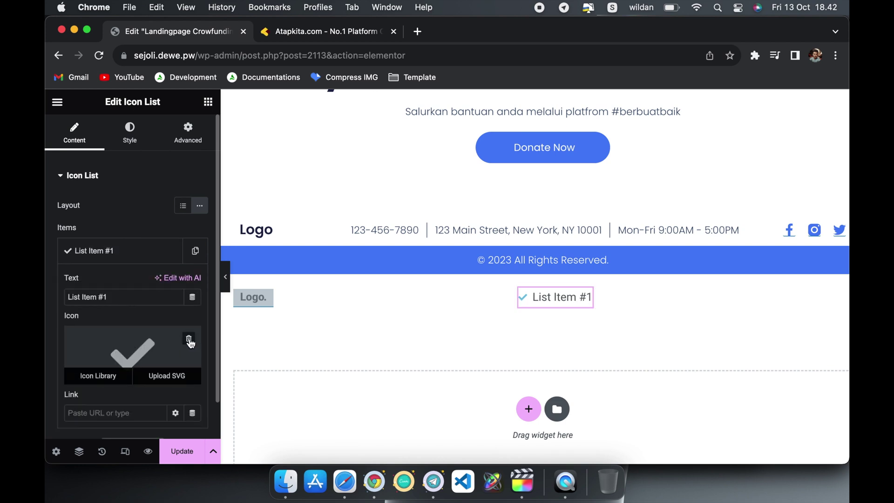
pyautogui.click(191, 340)
pyautogui.tripleClick(142, 299)
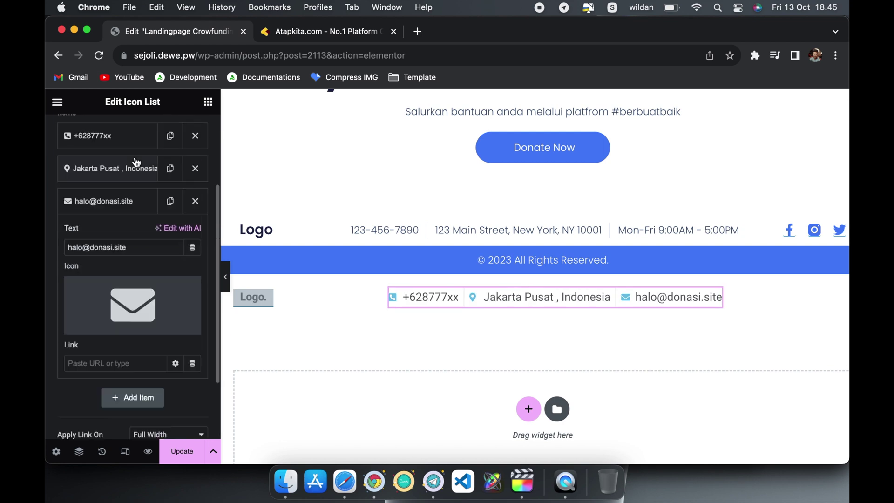
pyautogui.scroll(3, 134, 187)
pyautogui.click(107, 317)
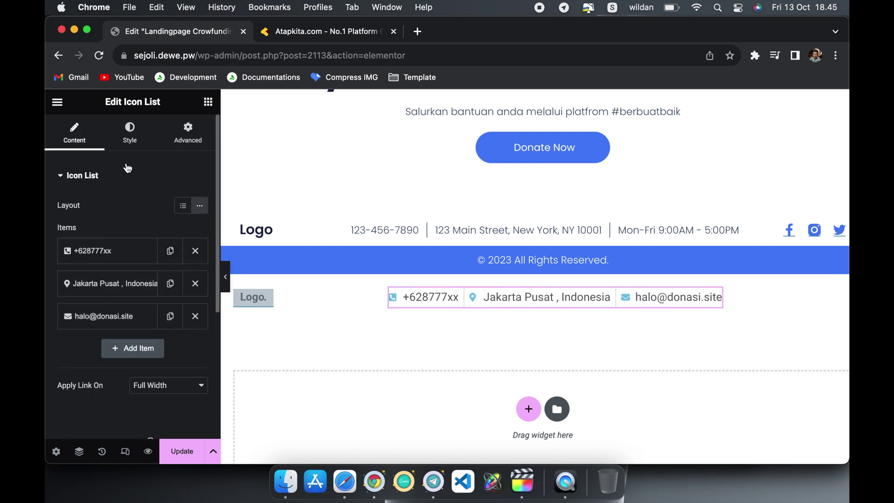
# Step: Set the icon colour of the contact icon list to hex 333
pyautogui.click(130, 135)
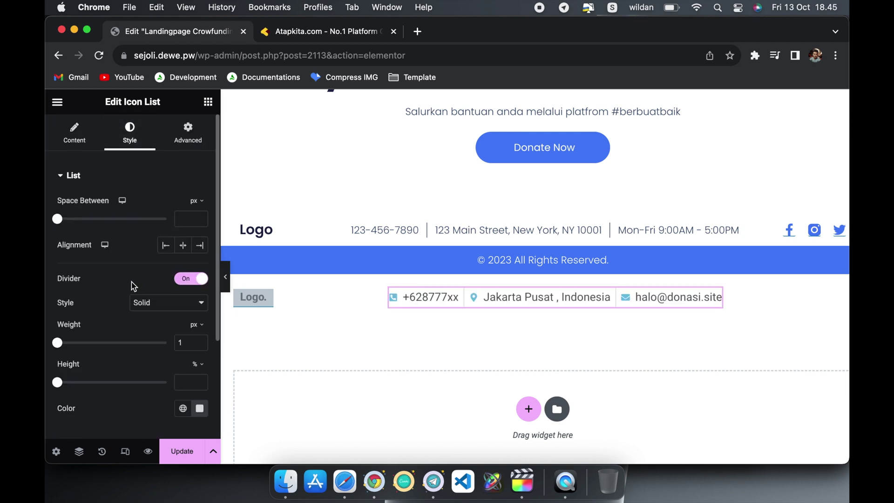
pyautogui.scroll(-5, 133, 279)
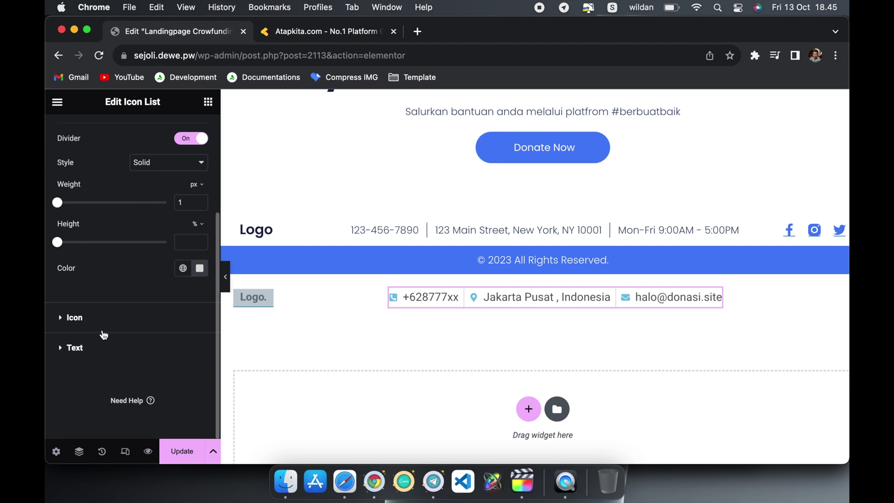
pyautogui.click(102, 331)
pyautogui.click(200, 262)
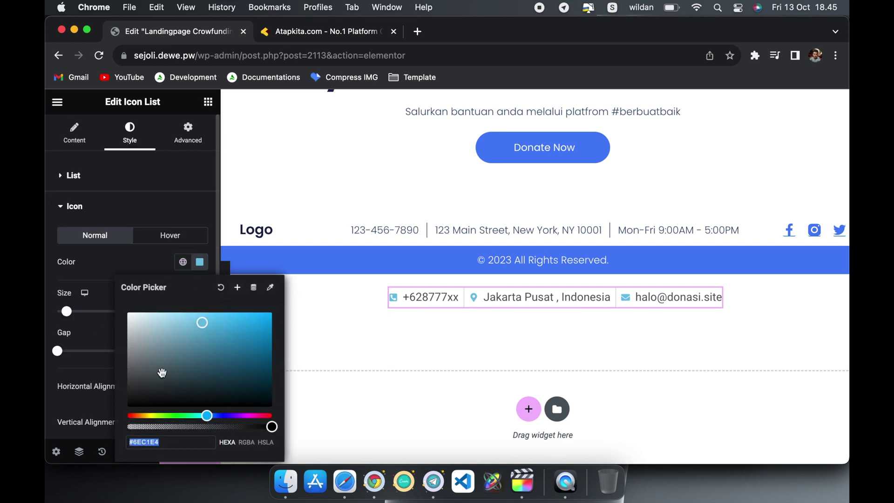
pyautogui.write('33')
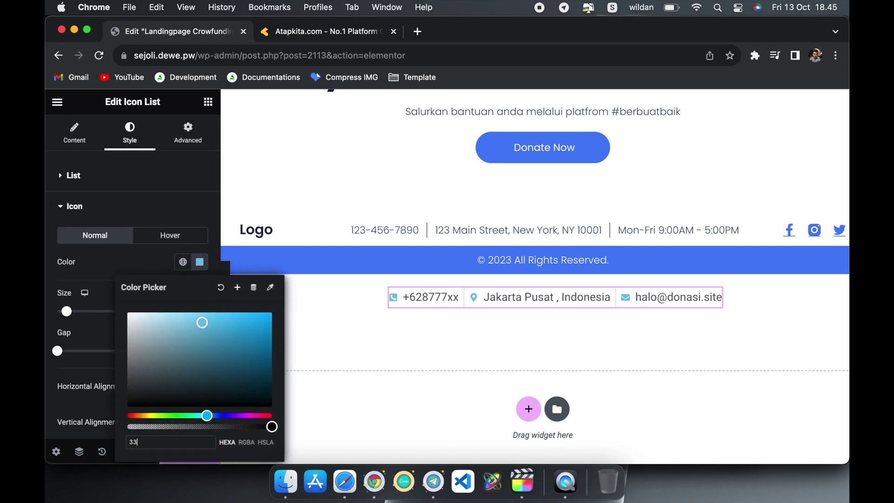
pyautogui.write('3')
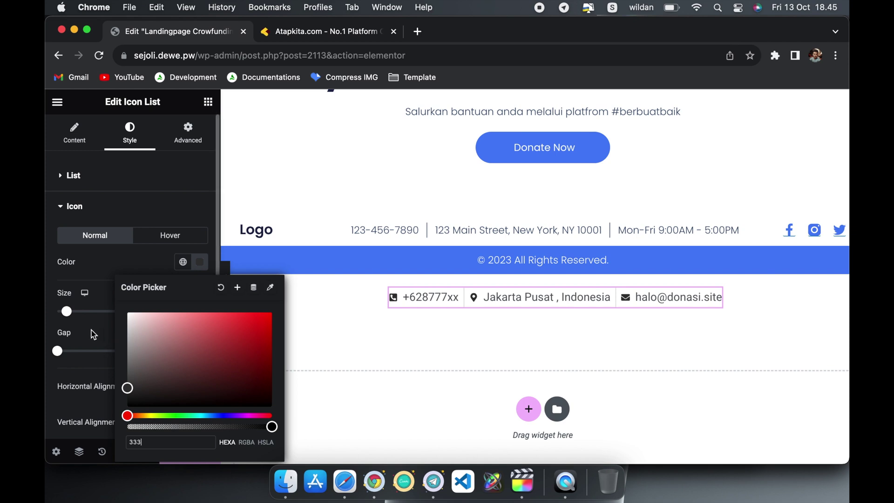
pyautogui.click(97, 335)
# Step: Set the text colour of the contact icon list to hex 333
pyautogui.scroll(-3, 125, 353)
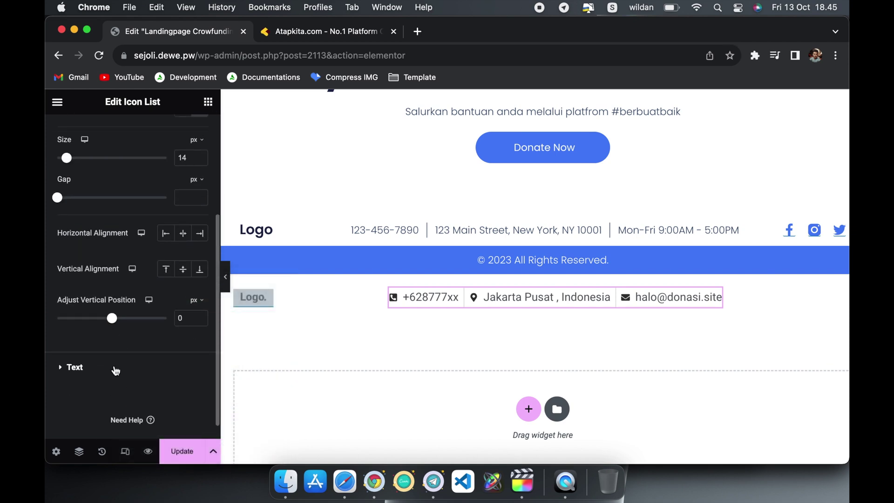
pyautogui.click(114, 368)
pyautogui.click(200, 345)
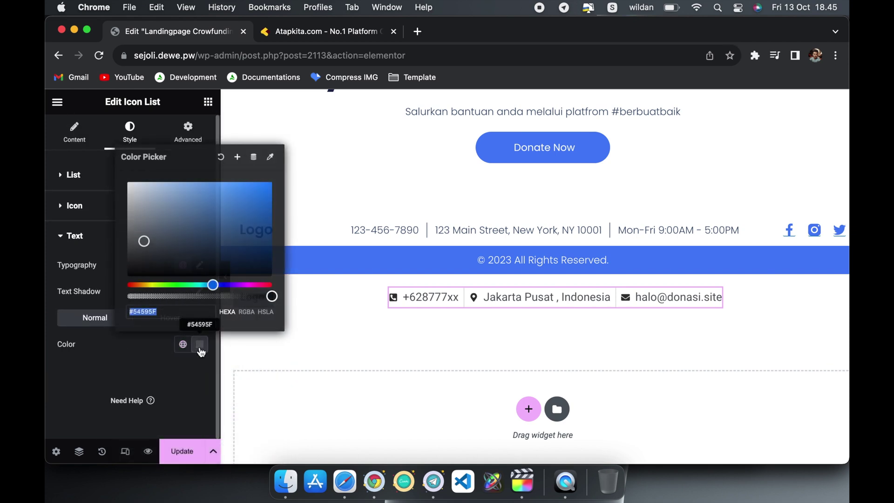
pyautogui.write('333')
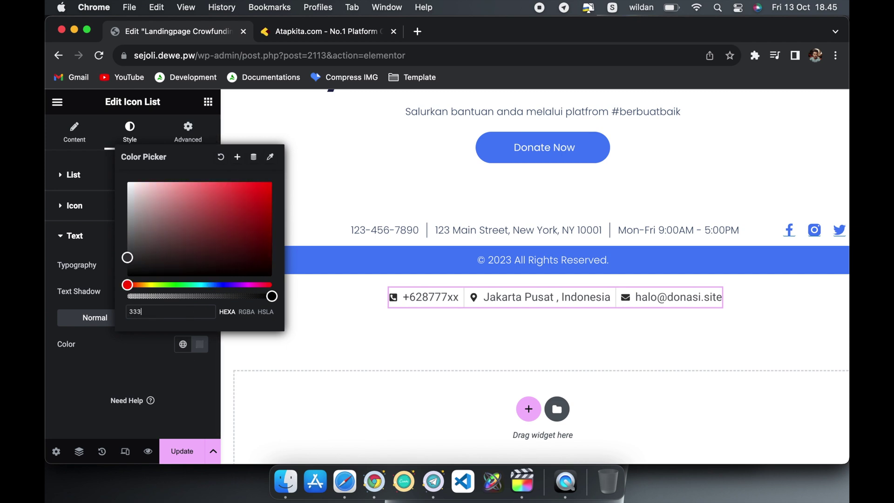
pyautogui.click(139, 353)
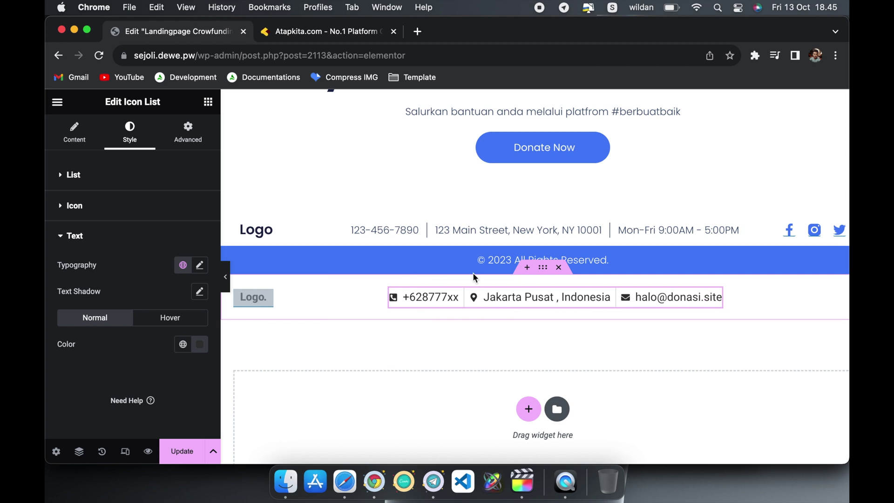
# Step: Insert a third inner container into the outer footer container, after the contact list container
pyautogui.click(543, 274)
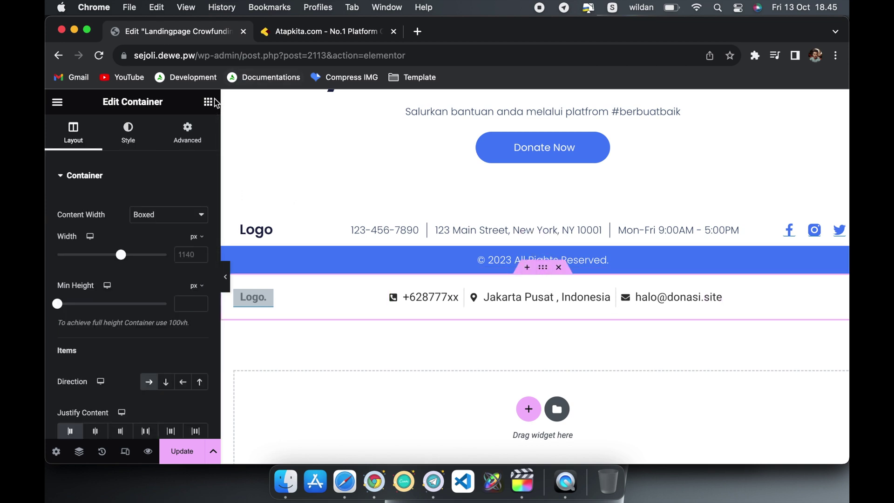
pyautogui.click(214, 102)
pyautogui.click(79, 312)
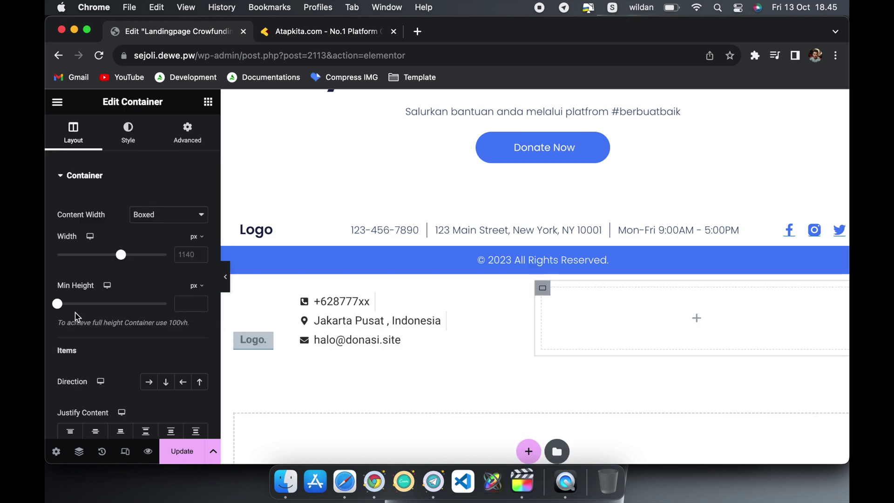
# Step: Set the third inner container's content width to Full Width and its width to 15%
pyautogui.click(183, 215)
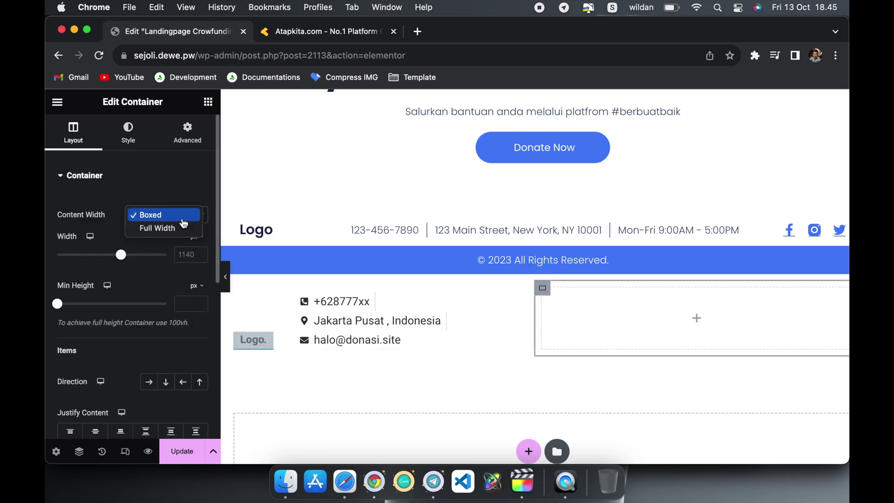
pyautogui.click(175, 229)
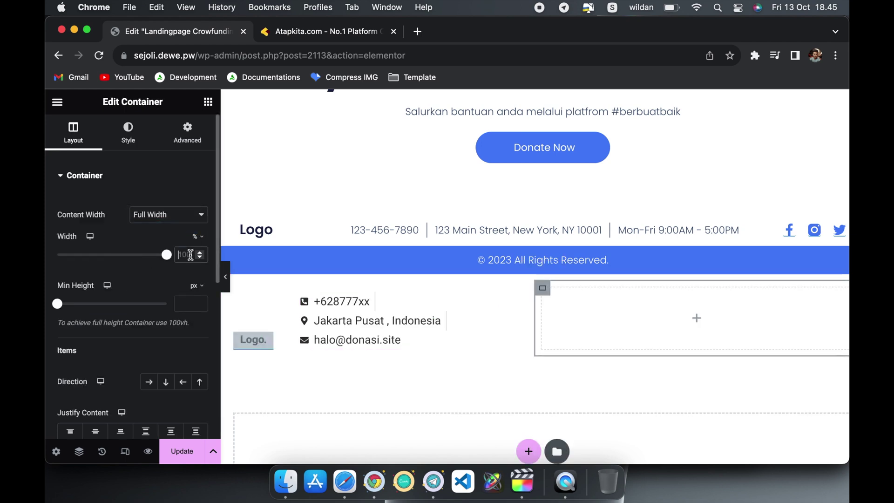
pyautogui.click(191, 255)
pyautogui.write('15')
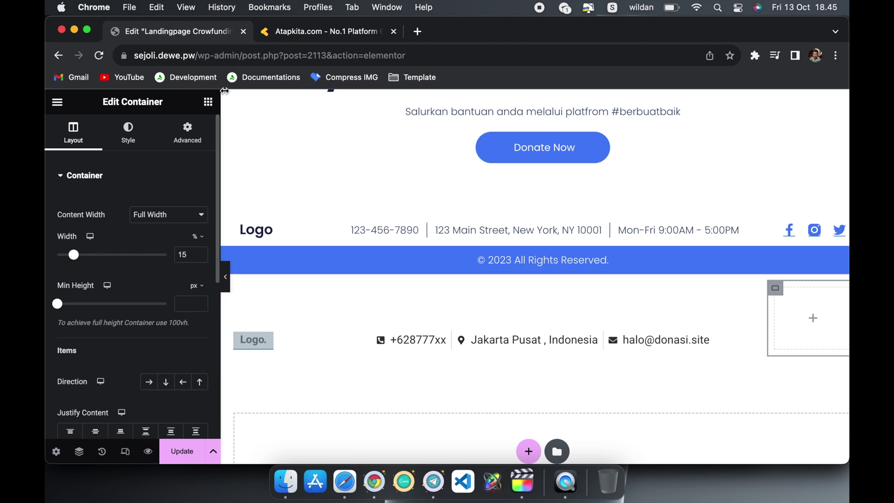
# Step: Insert a Social Icons widget into the 15% wide inner container
pyautogui.click(209, 101)
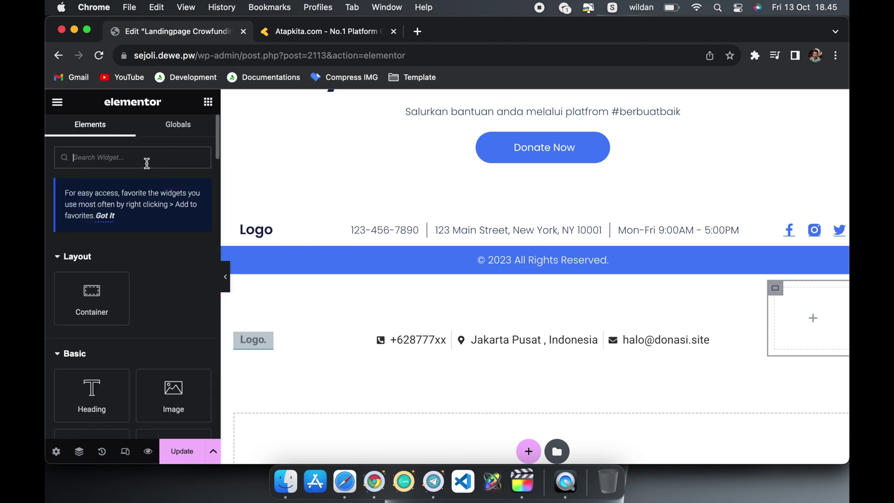
pyautogui.write('soc')
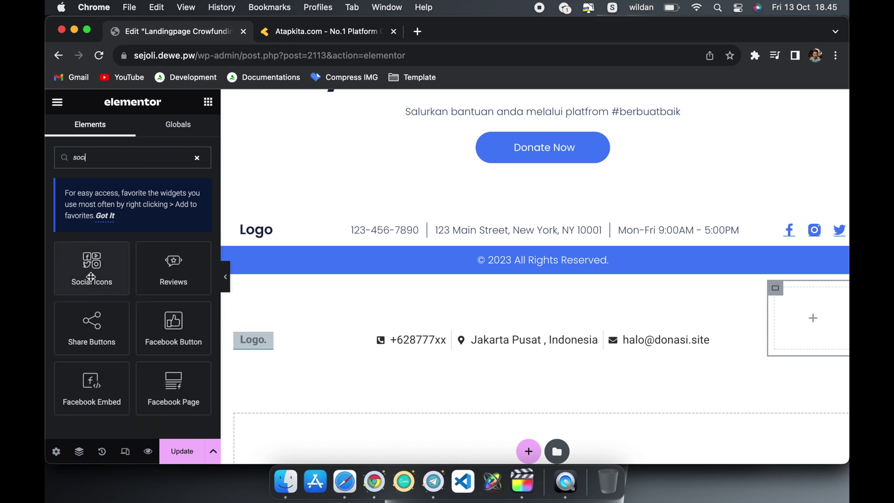
pyautogui.click(91, 277)
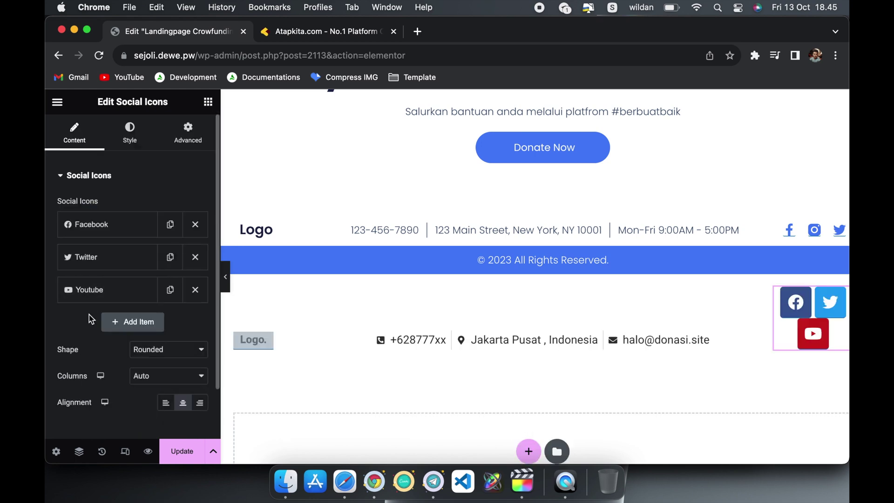
# Step: Align the social icons to the left and arrange them in 3 columns
pyautogui.scroll(-1, 91, 319)
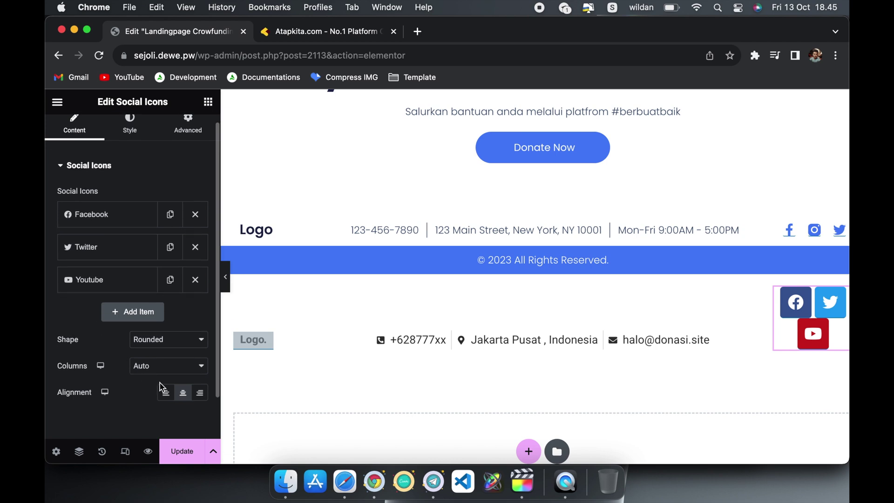
pyautogui.click(167, 394)
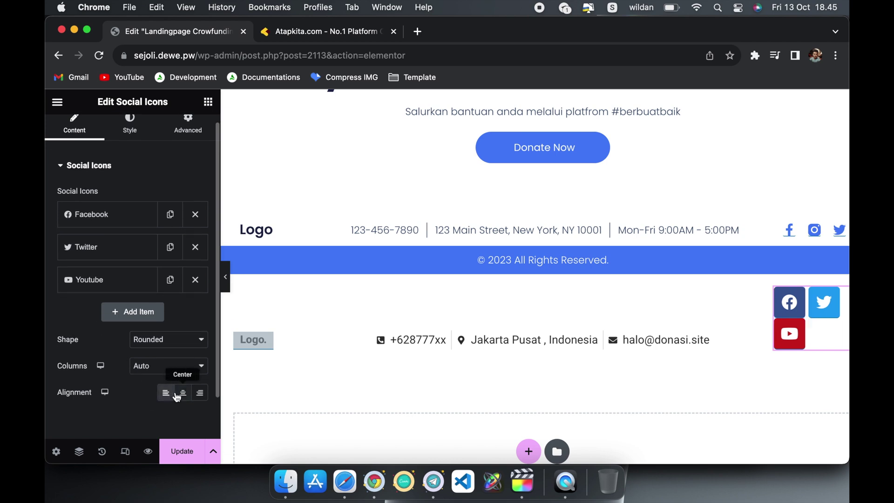
pyautogui.click(170, 366)
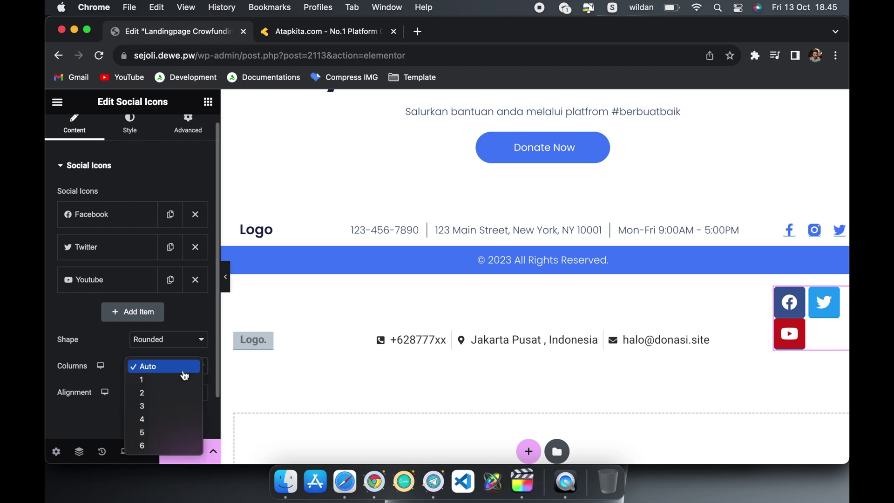
pyautogui.click(161, 406)
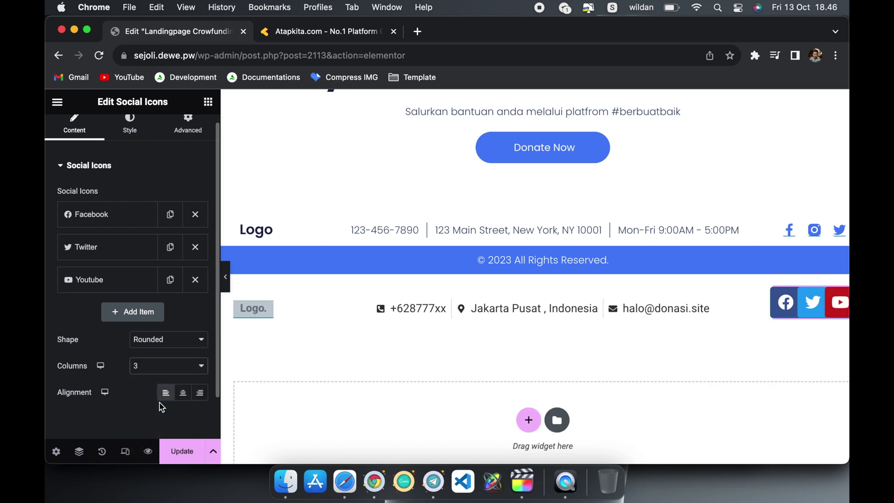
# Step: Try the Square and Circle shapes on the social icons and restore the Rounded shape
pyautogui.click(171, 344)
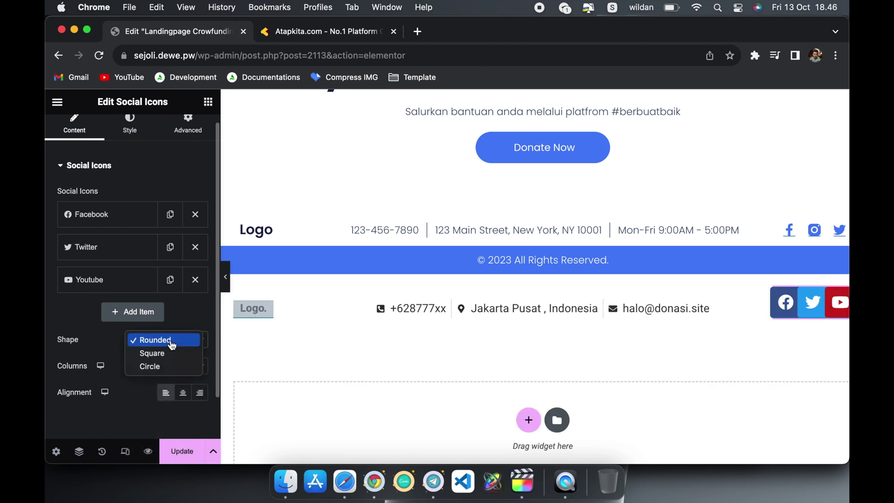
pyautogui.click(152, 355)
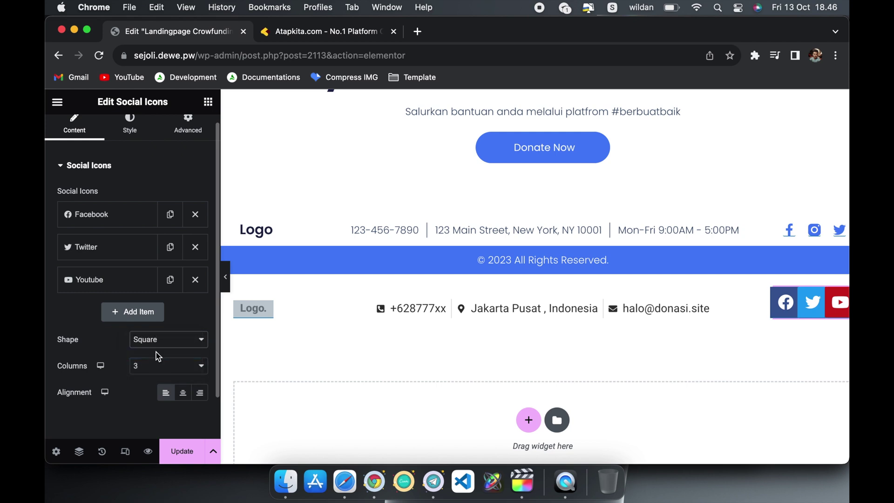
pyautogui.click(165, 342)
pyautogui.click(160, 354)
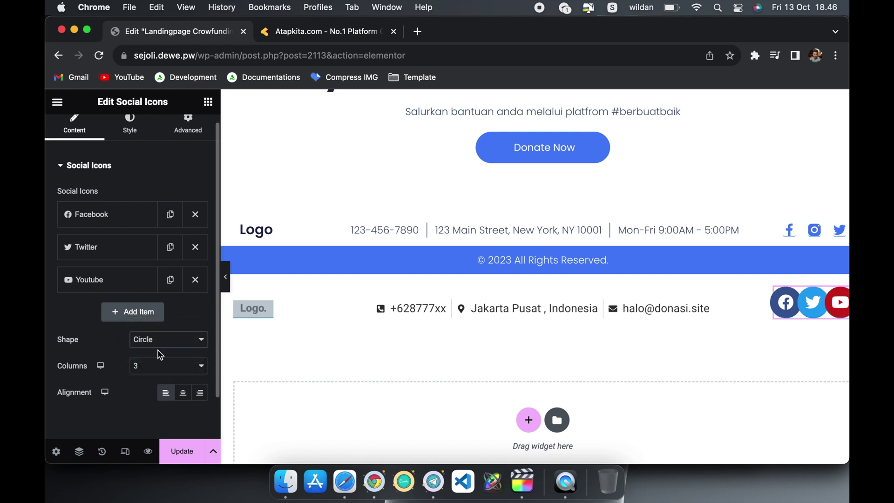
pyautogui.click(165, 341)
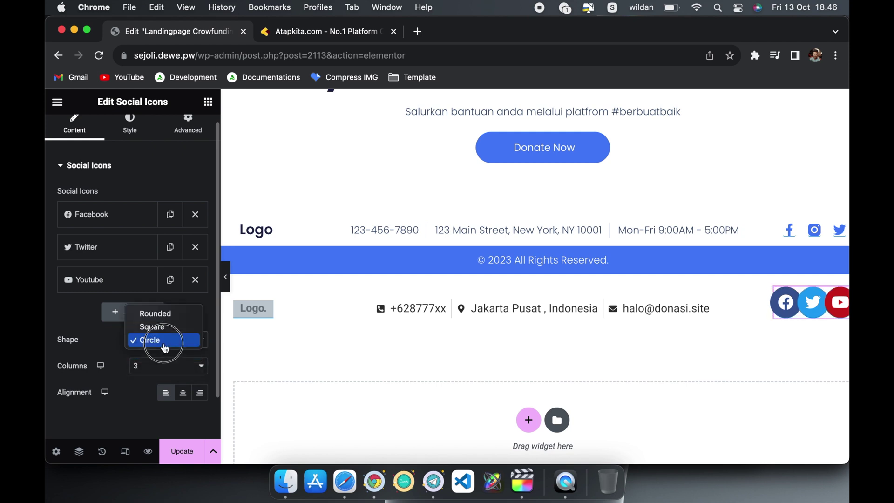
pyautogui.click(156, 313)
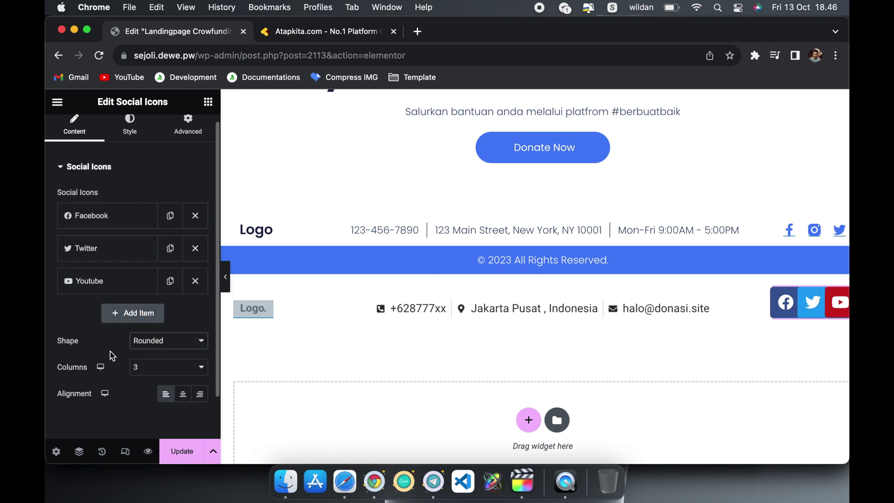
pyautogui.scroll(-2, 112, 345)
pyautogui.scroll(1, 111, 356)
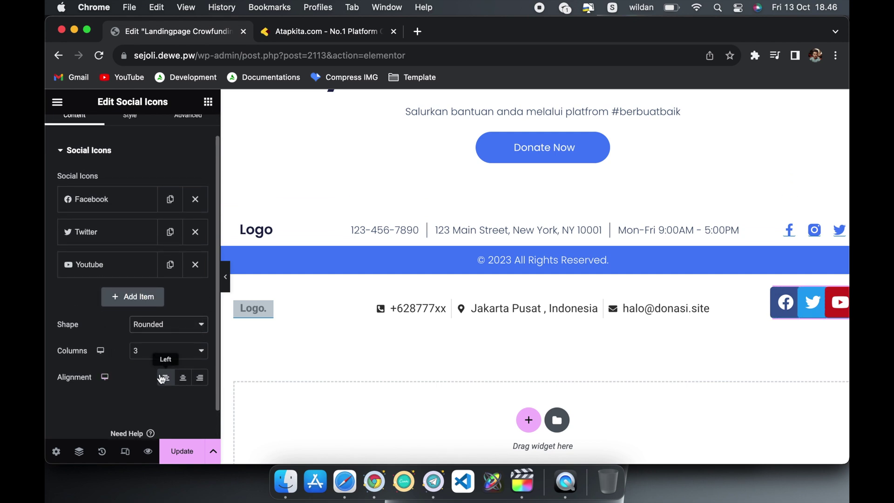
# Step: Set the size of the footer's social icons to 12 px
pyautogui.scroll(1, 135, 382)
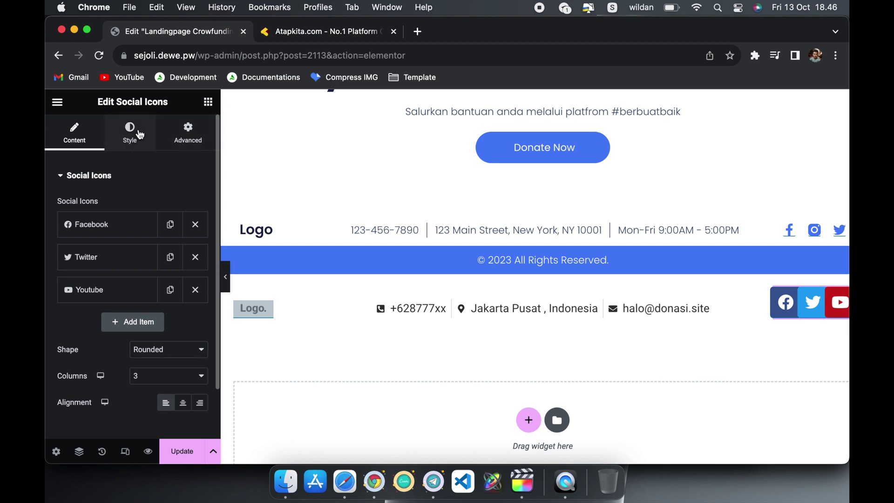
pyautogui.click(139, 132)
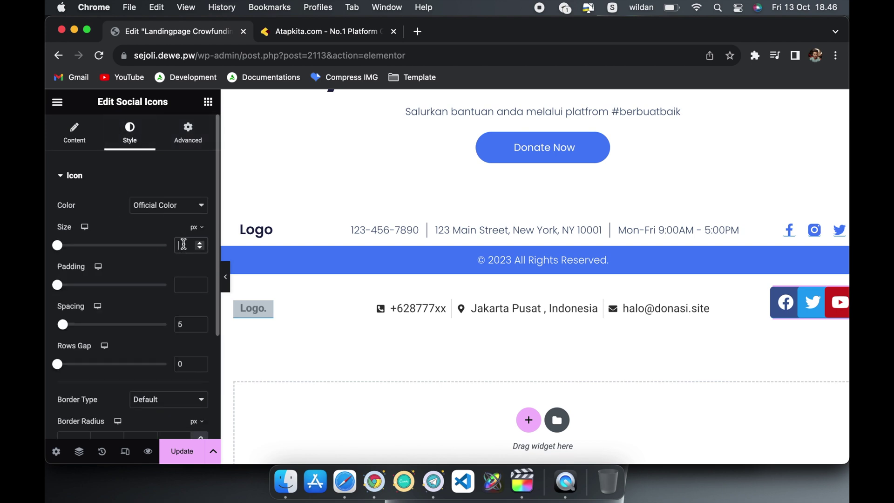
pyautogui.write('16')
pyautogui.press('BackSpace')
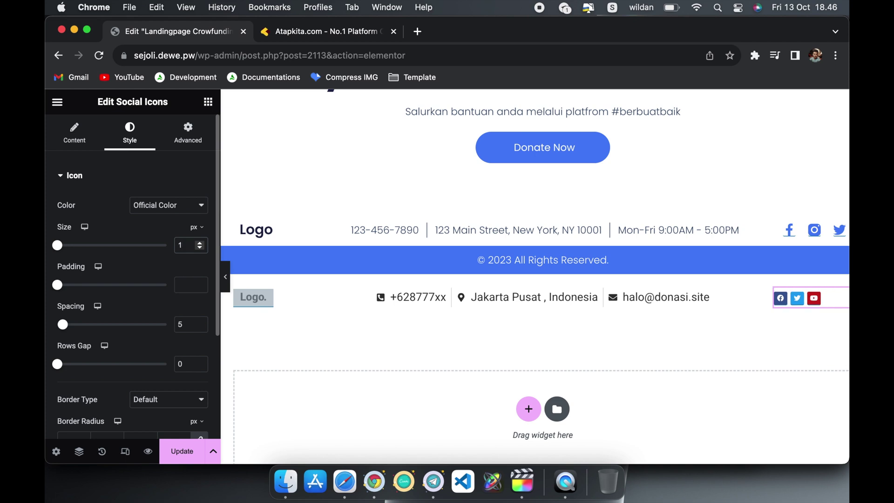
pyautogui.write('2')
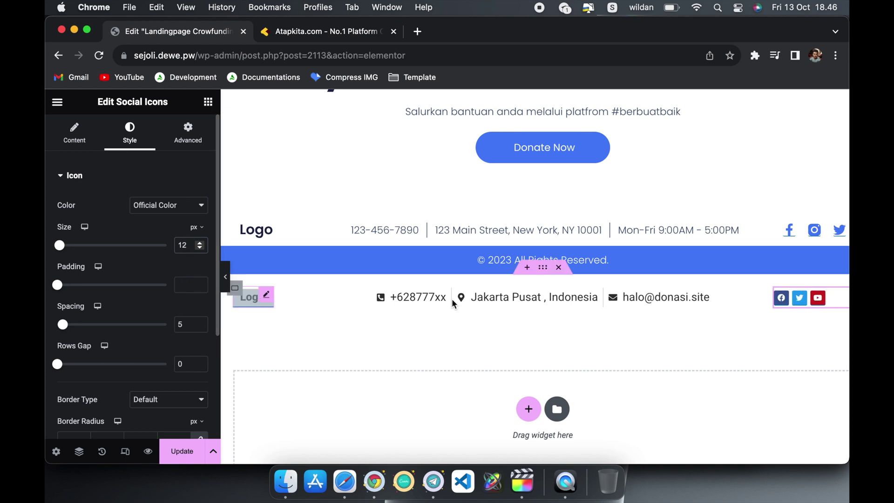
# Step: Try a padding of 12 on the social icons and clear it again
pyautogui.click(189, 284)
pyautogui.write('12')
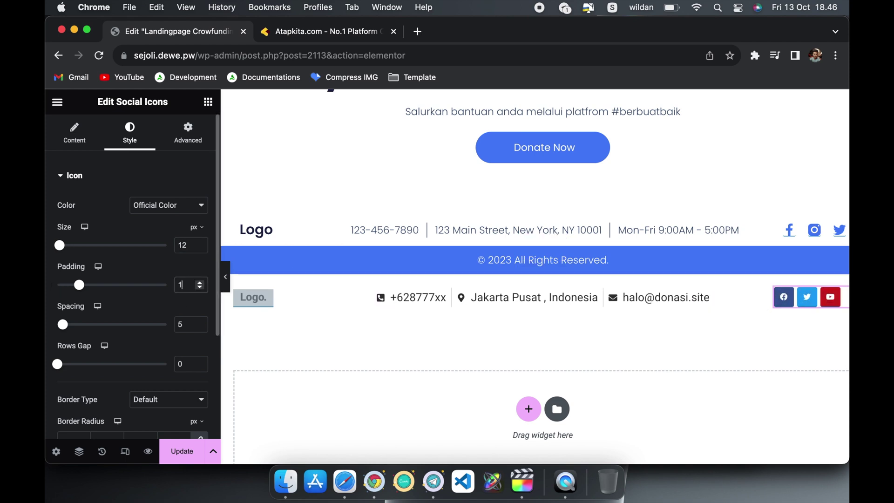
pyautogui.press('BackSpace')
pyautogui.press('BackSpace')
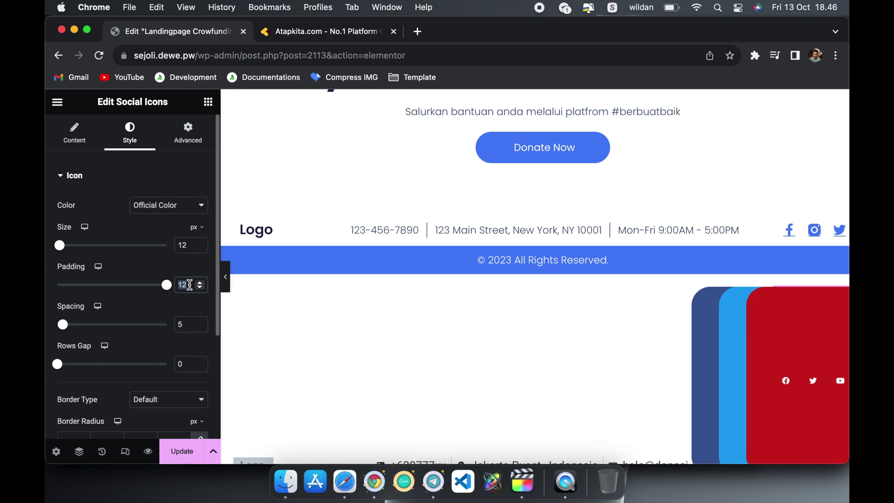
# Step: Set the social icons' spacing to 8 and their rows gap to 8
pyautogui.click(185, 325)
pyautogui.doubleClick(175, 325)
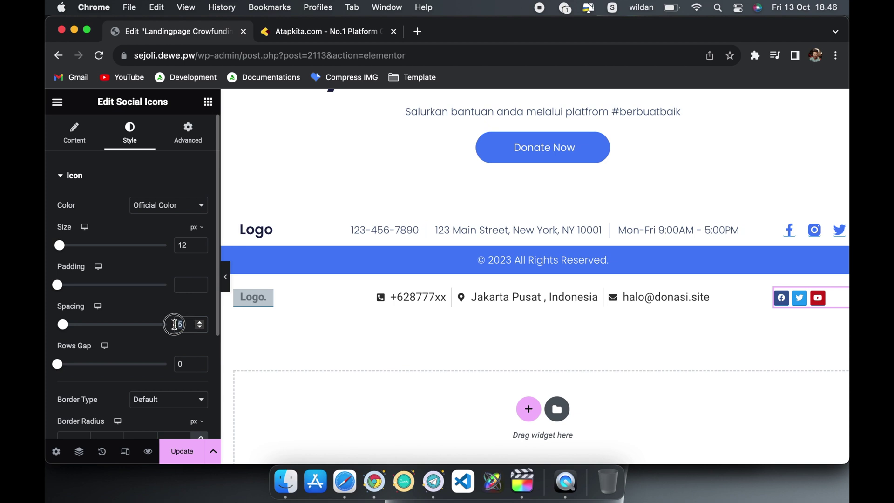
pyautogui.write('8')
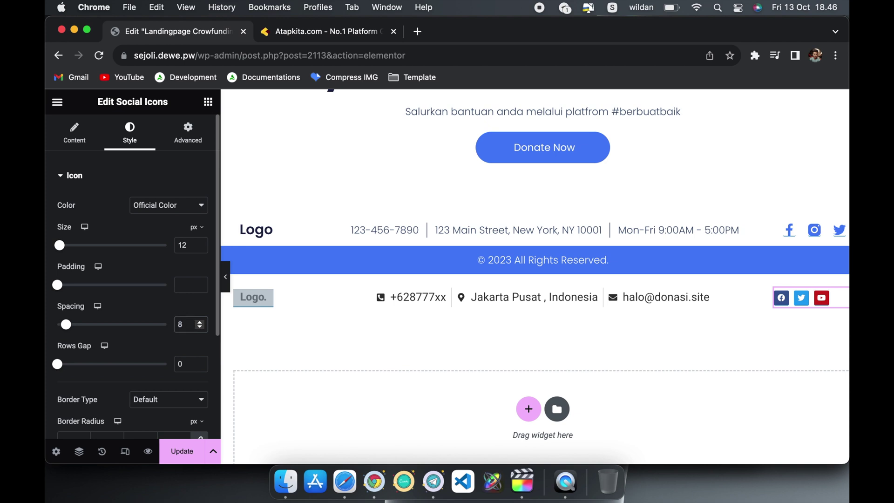
pyautogui.doubleClick(185, 365)
pyautogui.write('8')
pyautogui.scroll(-3, 157, 387)
pyautogui.scroll(3, 169, 351)
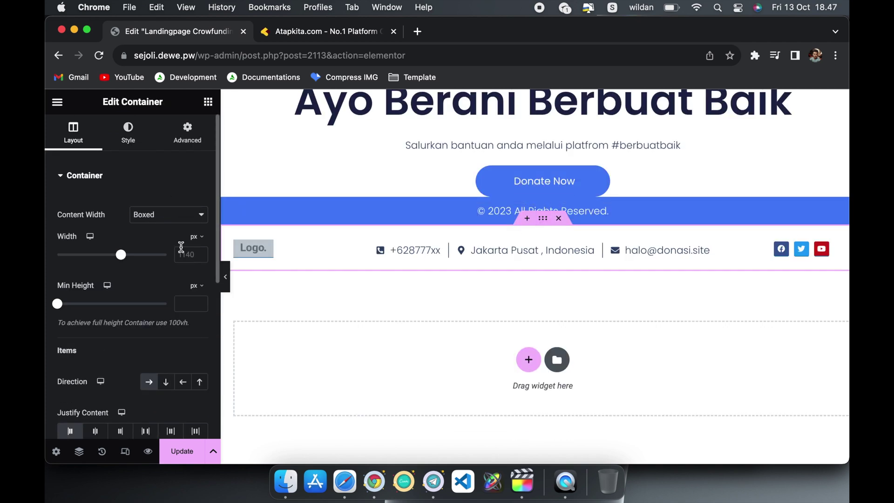
# Step: Set the rebuilt footer container's boxed width to 1080 px and place it directly above the copyright bar
pyautogui.click(182, 250)
pyautogui.write('1080')
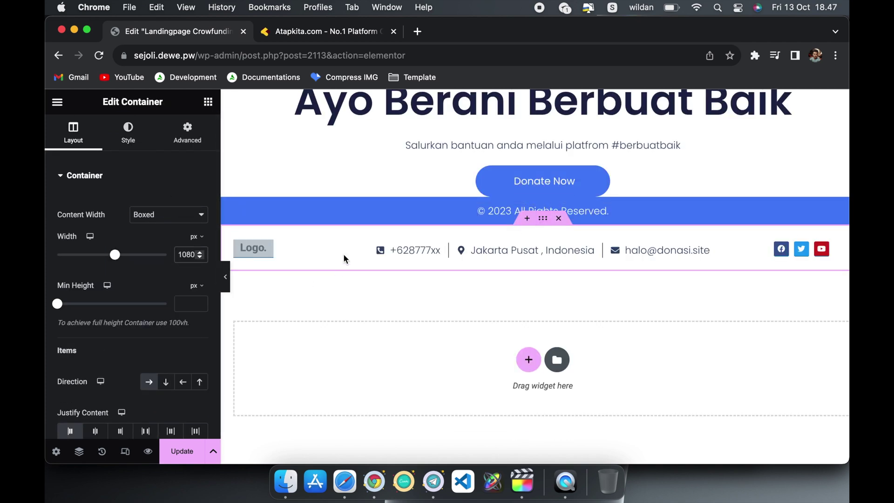
pyautogui.moveTo(542, 218); pyautogui.dragTo(529, 256)
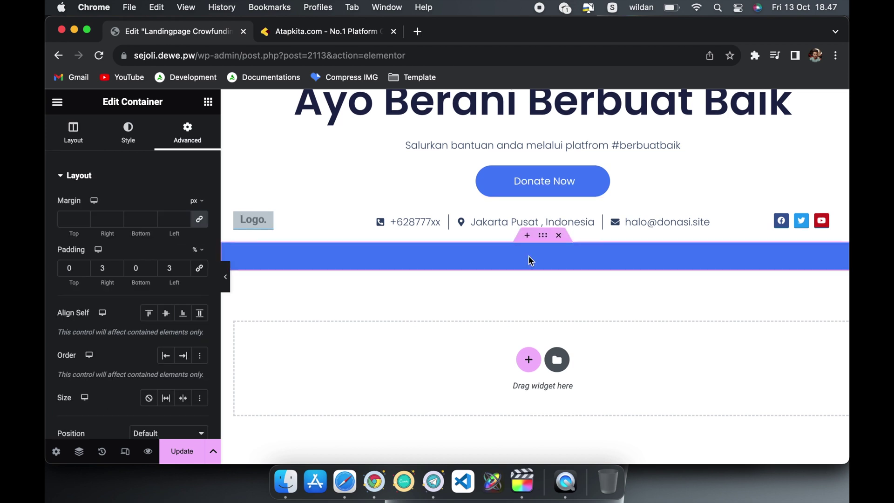
# Step: Add a single-column container below the copyright bar and give it a classic bright blue background
pyautogui.click(529, 360)
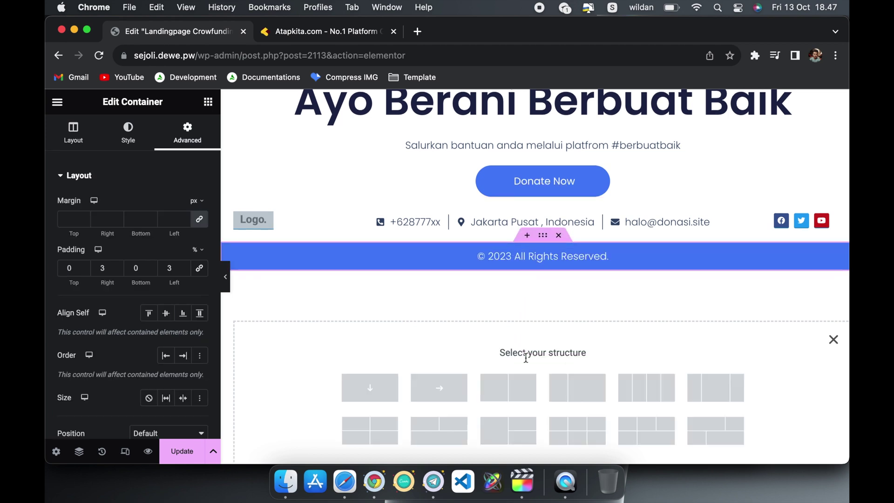
pyautogui.click(373, 399)
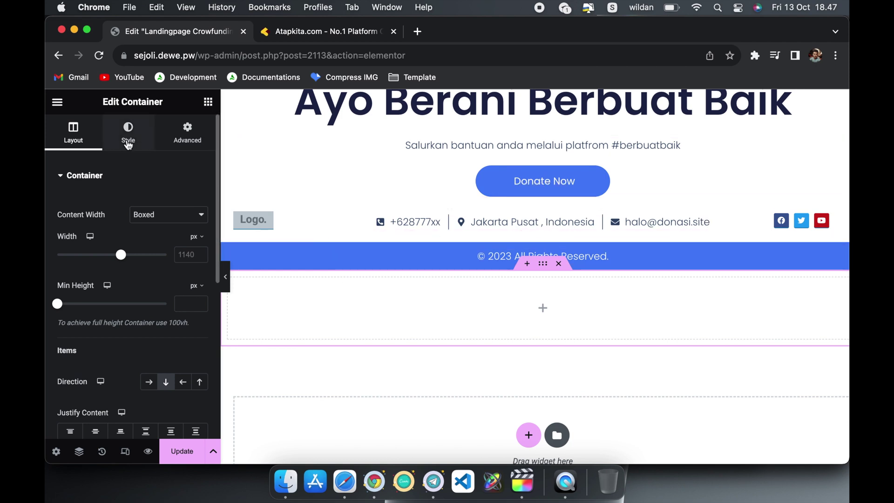
pyautogui.click(127, 149)
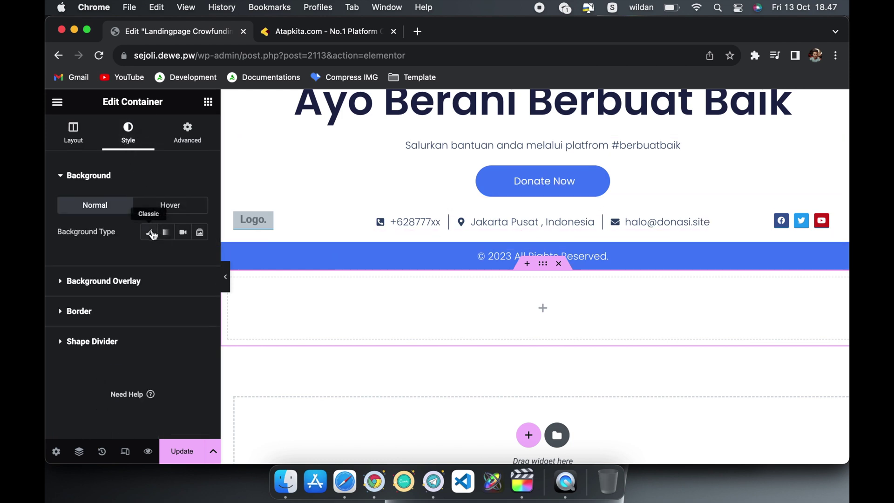
pyautogui.click(148, 232)
pyautogui.click(200, 259)
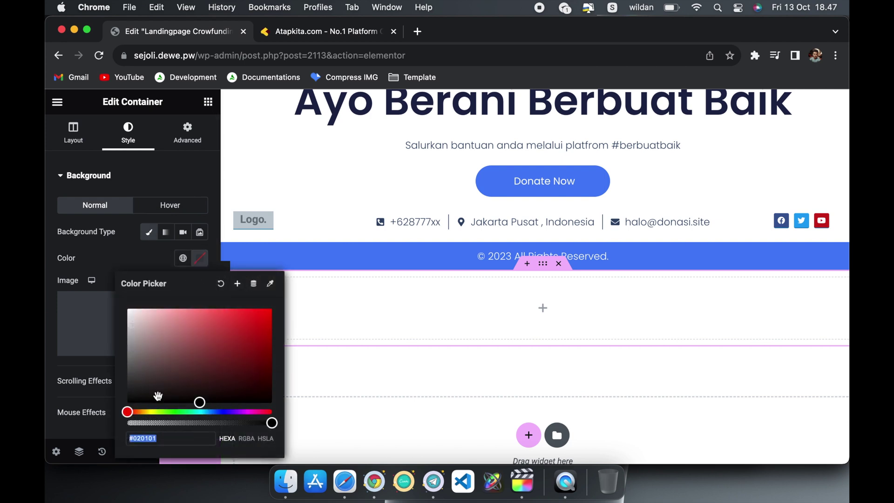
pyautogui.click(178, 373)
pyautogui.moveTo(216, 411); pyautogui.dragTo(220, 411)
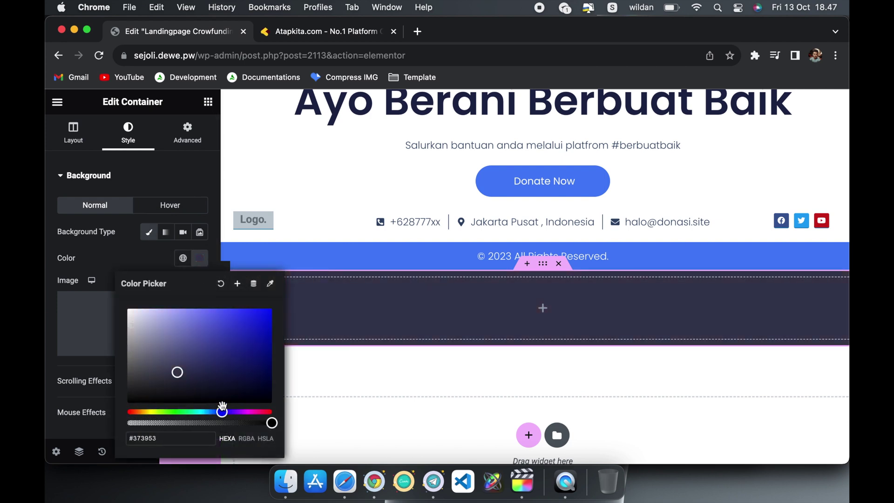
pyautogui.click(230, 349)
pyautogui.moveTo(229, 350); pyautogui.dragTo(234, 305)
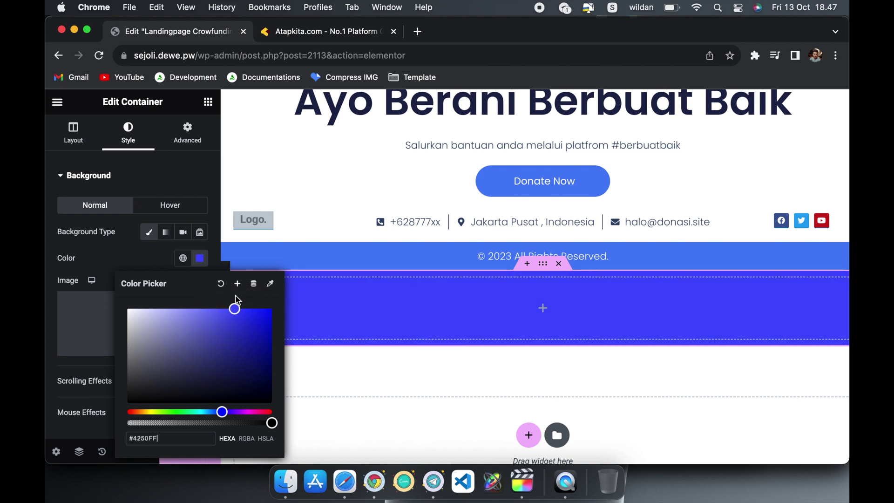
pyautogui.click(148, 254)
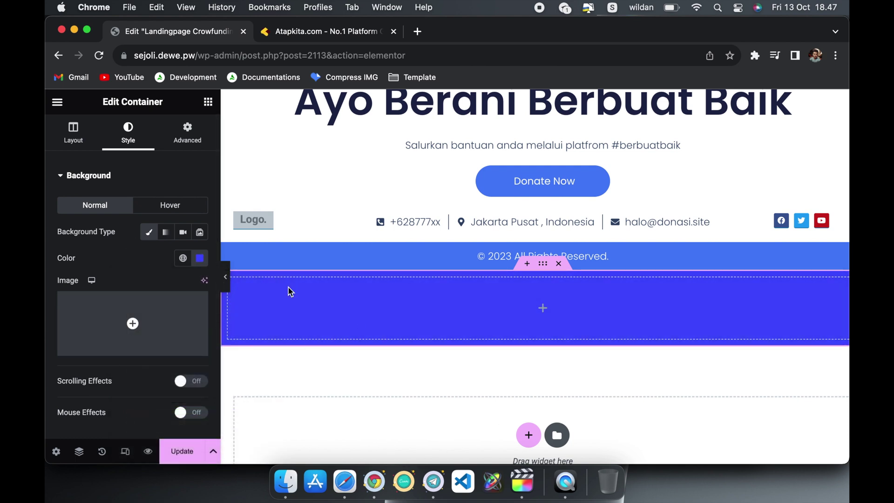
# Step: Insert a Heading widget into the blue container, with the span HTML tag and center alignment
pyautogui.click(208, 102)
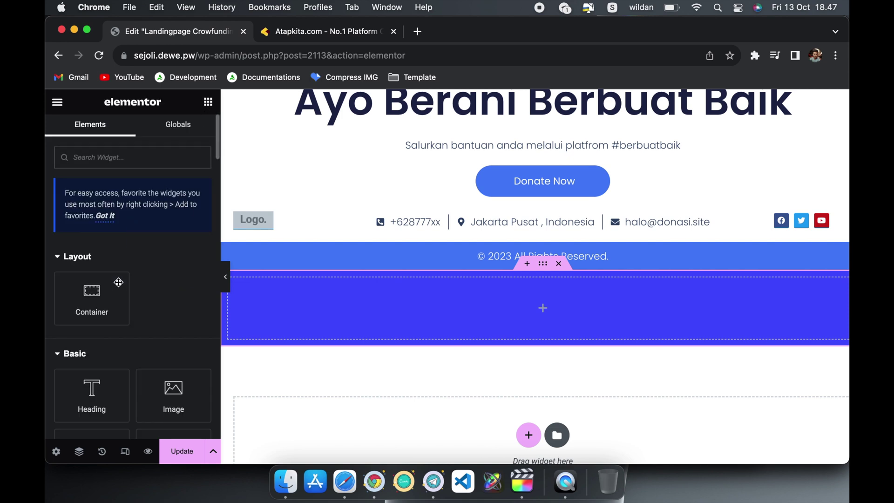
pyautogui.click(91, 381)
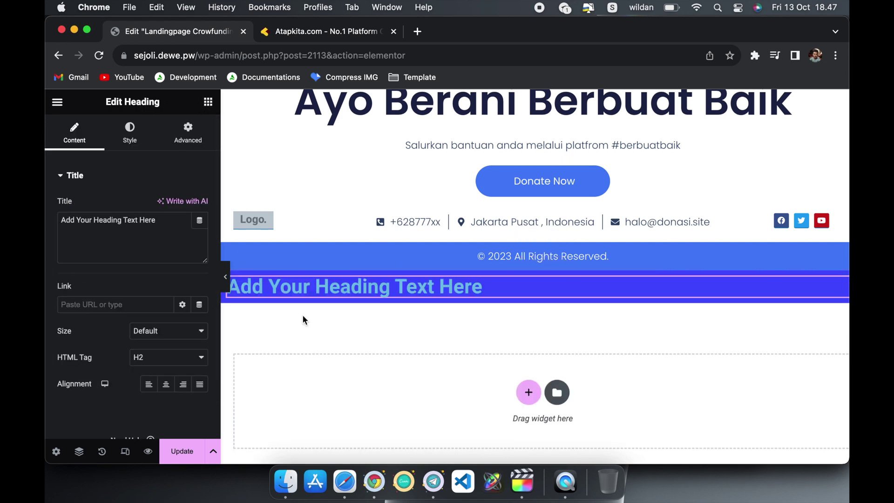
pyautogui.click(189, 368)
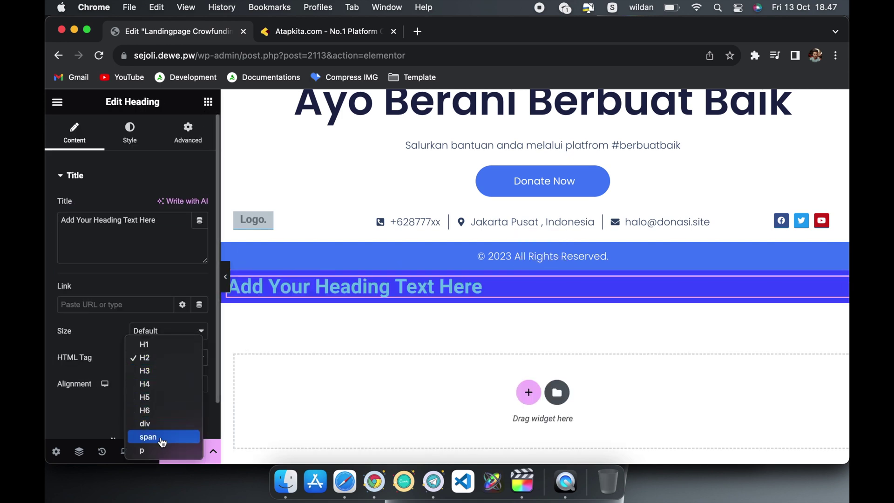
pyautogui.click(162, 437)
pyautogui.click(170, 387)
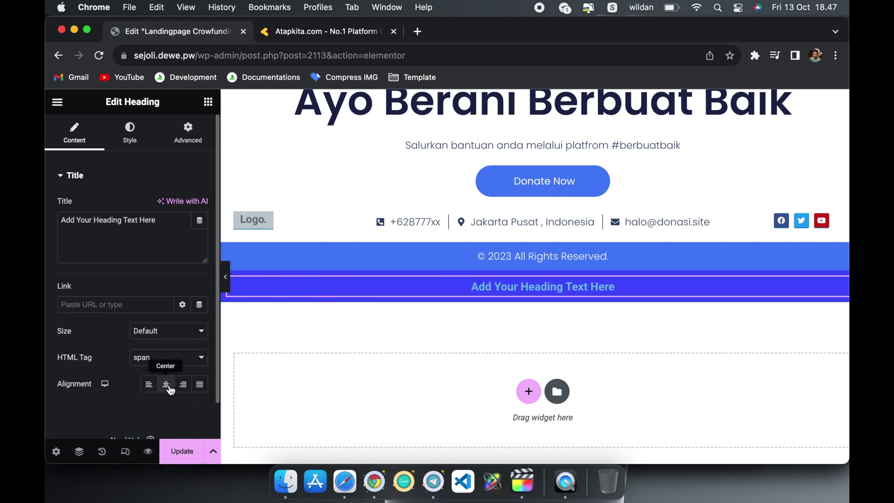
# Step: Set the heading's title to "yoursite copyright" and delete the blue container with it
pyautogui.tripleClick(154, 229)
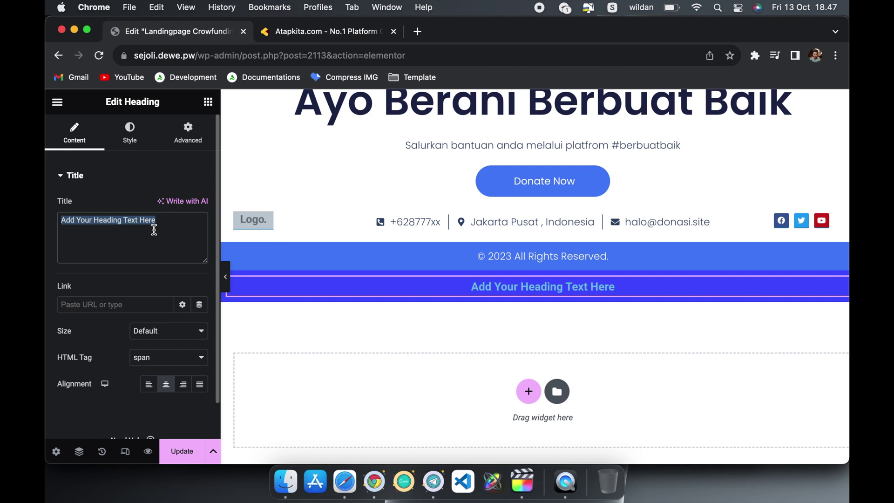
pyautogui.write('yoursite')
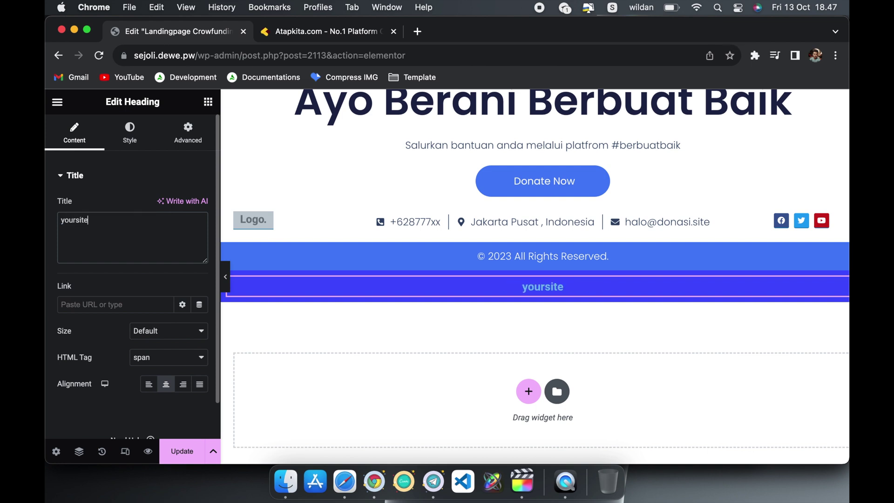
pyautogui.write(' copyright')
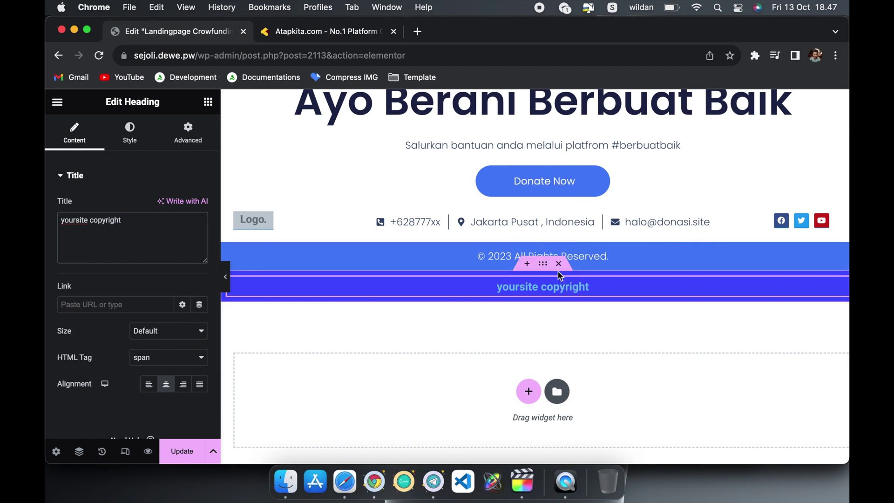
pyautogui.click(559, 264)
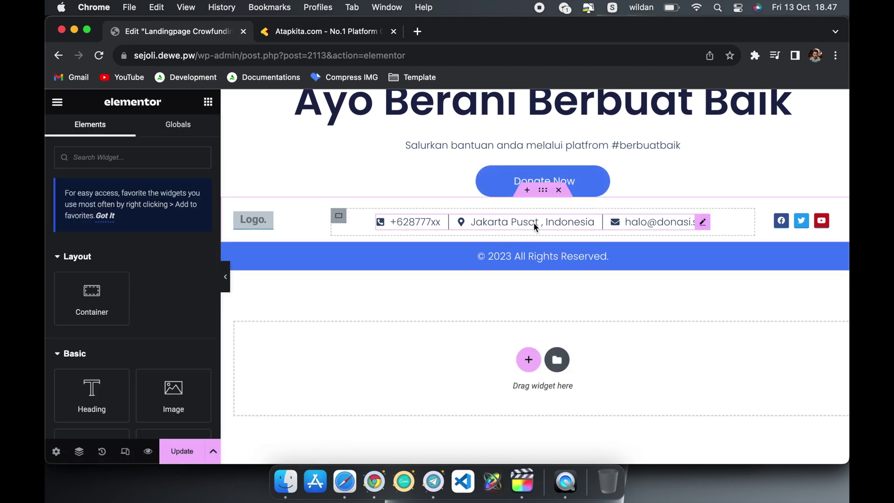
# Step: Set the top margin of the footer container with the logo and contacts to 20 and its other margins to 0
pyautogui.scroll(1, 535, 227)
pyautogui.scroll(4, 534, 227)
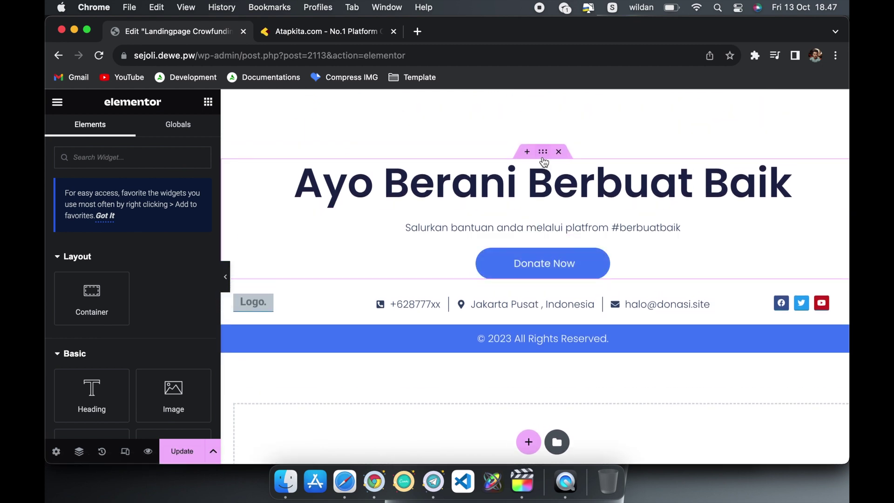
pyautogui.click(544, 154)
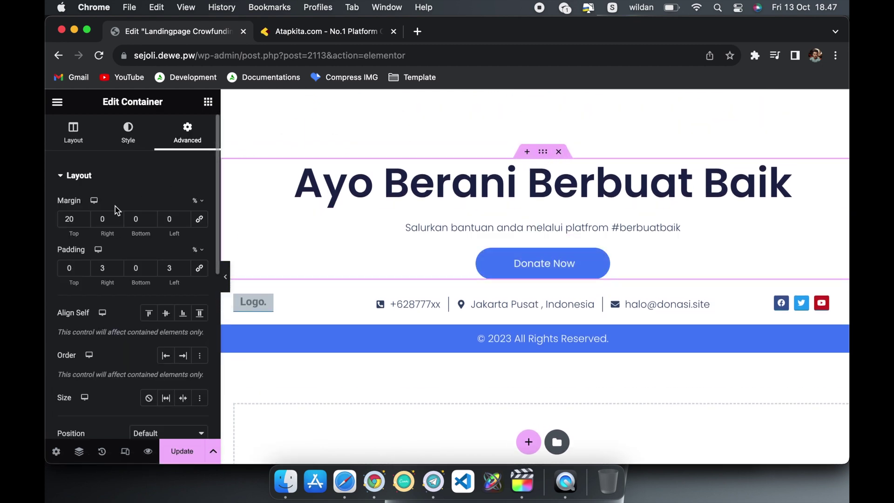
pyautogui.click(546, 286)
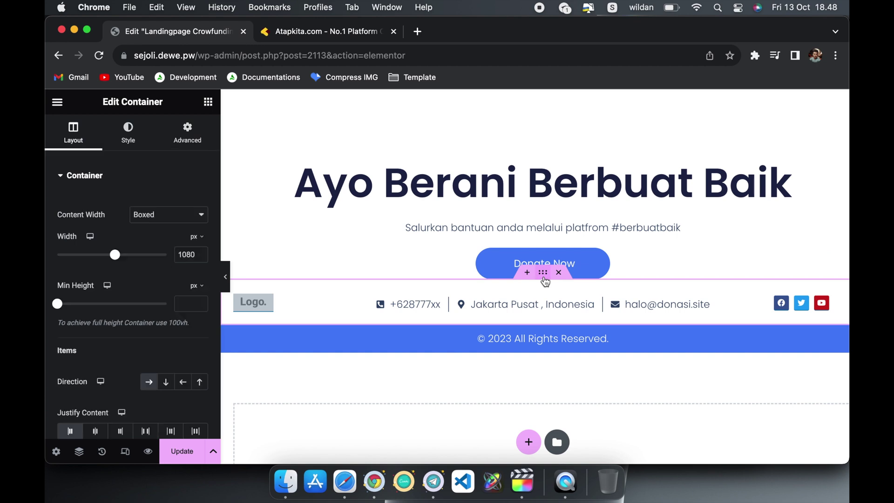
pyautogui.click(195, 140)
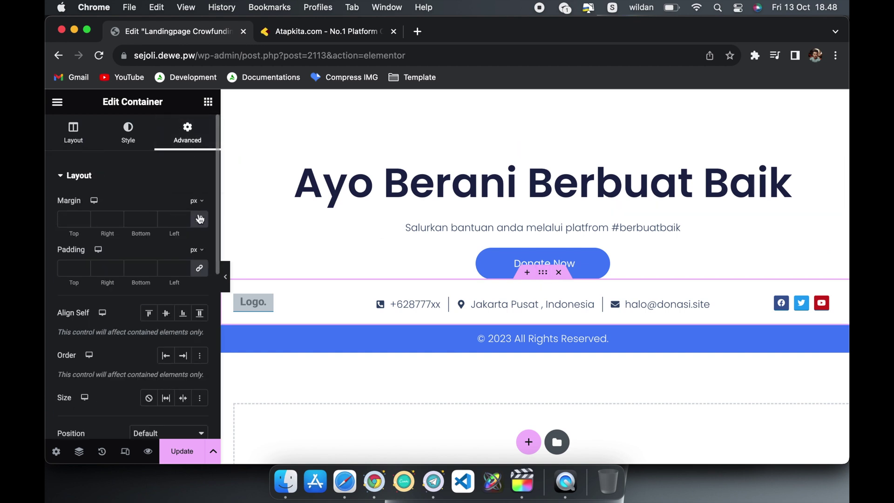
pyautogui.click(65, 219)
pyautogui.write('0')
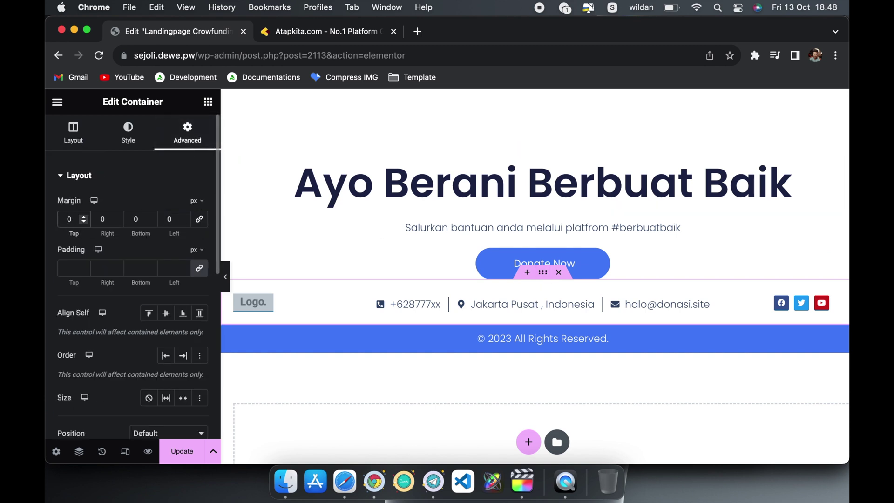
pyautogui.write('20')
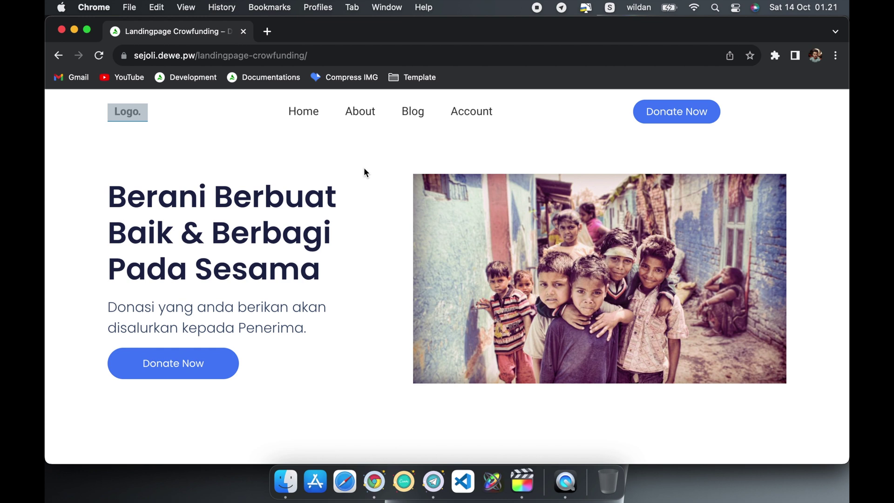
# Step: Open bio.addonsejoli.pro in a new browser tab and look through its list of Sejoli addons
pyautogui.press('super+t')
pyautogui.write('bio.addonsej')
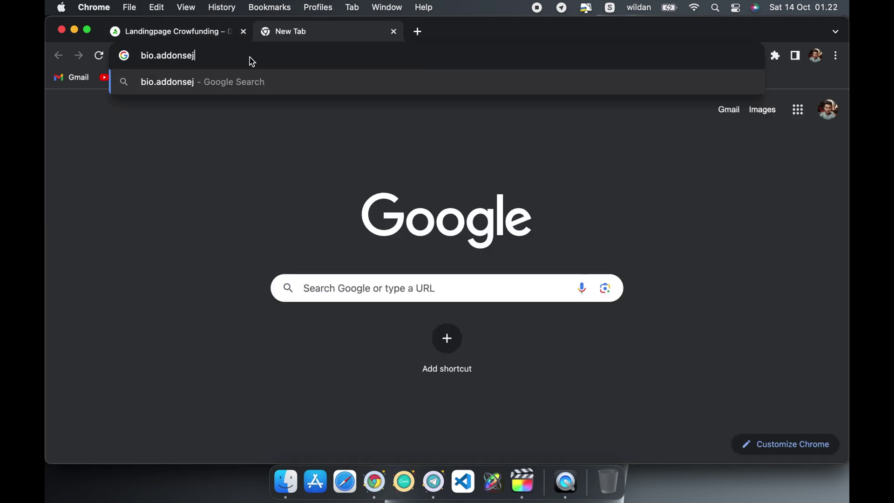
pyautogui.write('oli.pro')
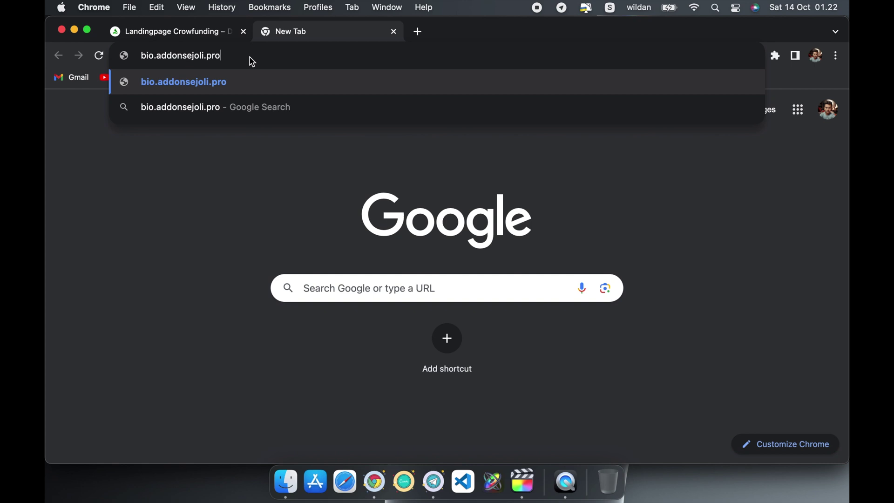
pyautogui.press('Return')
pyautogui.scroll(-2, 605, 219)
pyautogui.scroll(-1, 605, 218)
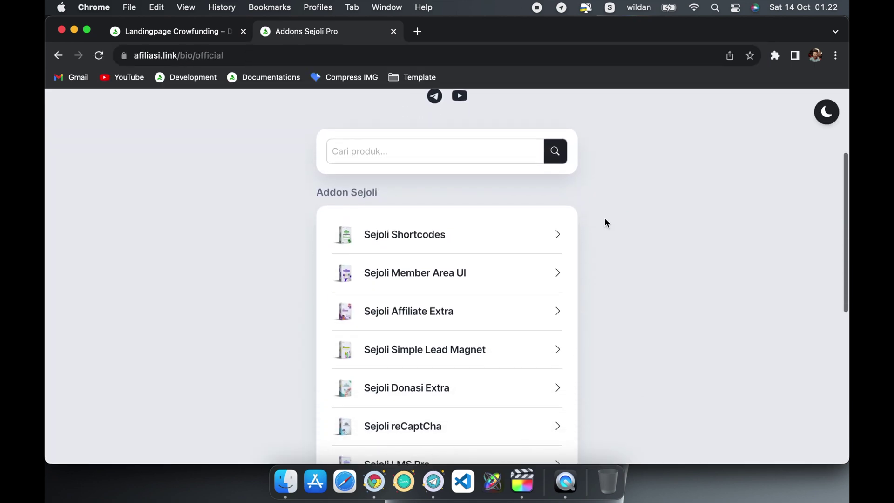
# Step: Open the Sejoli Donasi Extra product from the addon list, examine its price, type and coupon details, and return to the page's beginning
pyautogui.scroll(-2, 605, 219)
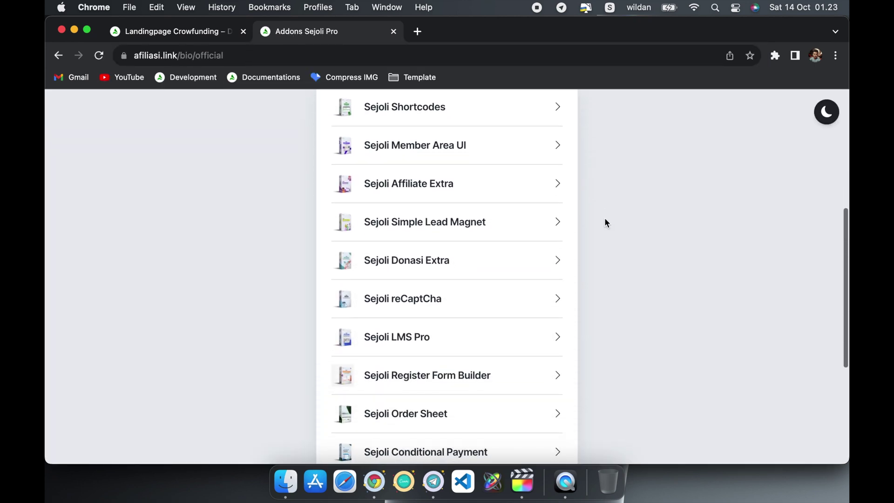
pyautogui.scroll(5, 605, 219)
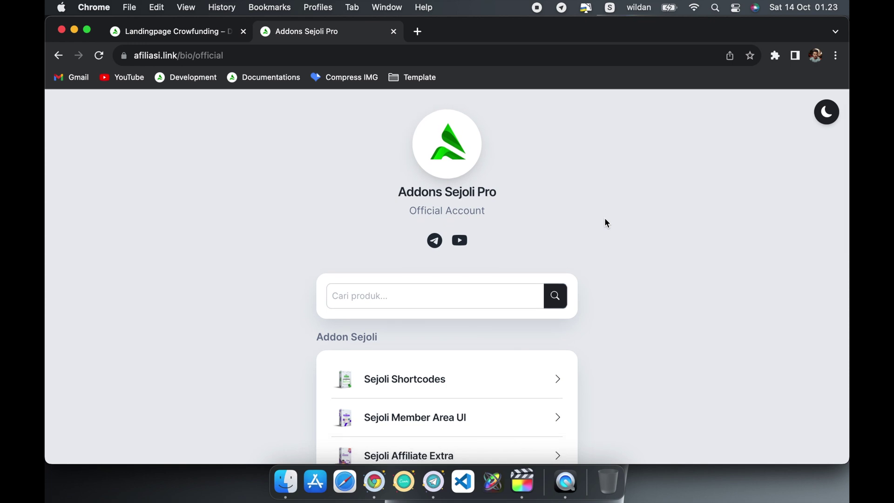
pyautogui.scroll(-3, 605, 218)
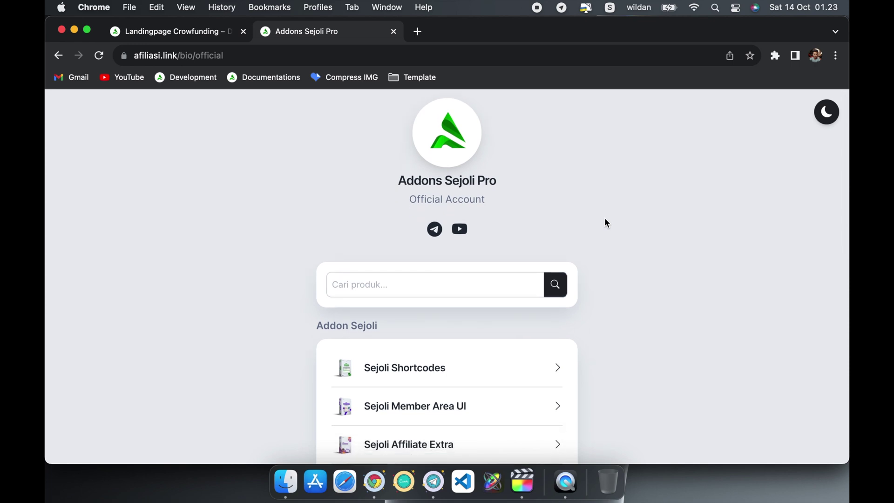
pyautogui.scroll(-3, 606, 219)
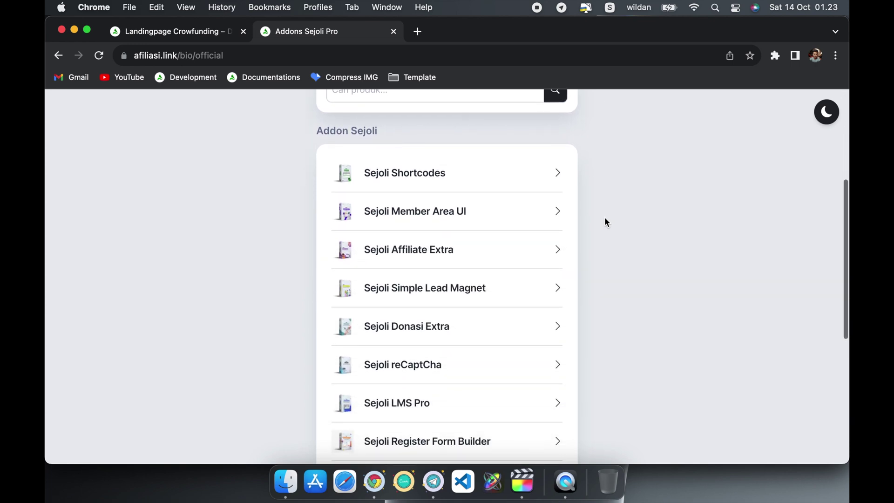
pyautogui.scroll(-4, 605, 218)
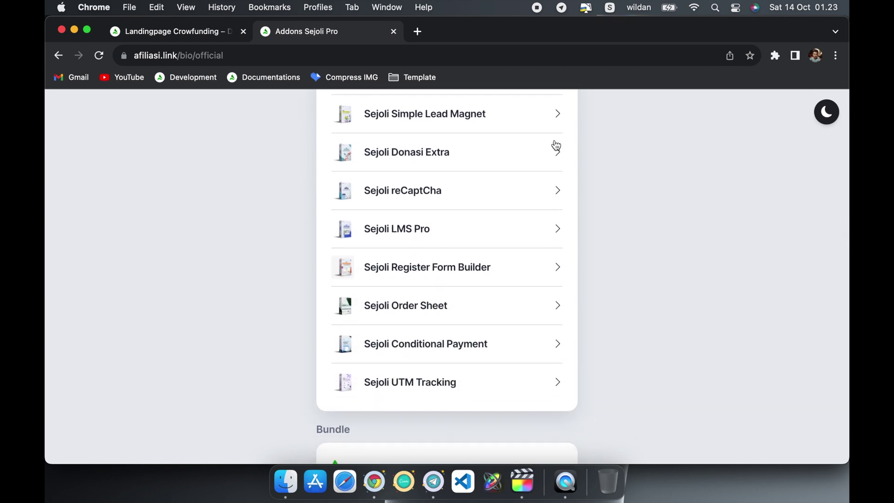
pyautogui.click(548, 155)
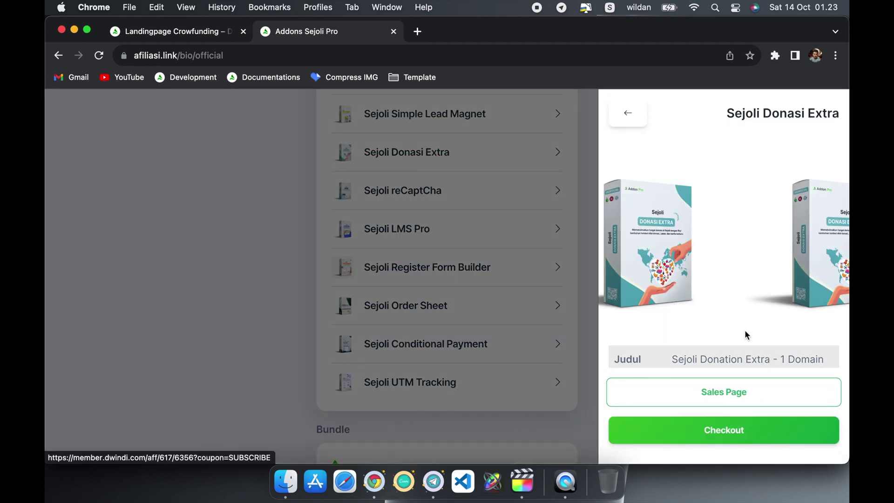
pyautogui.scroll(-5, 745, 326)
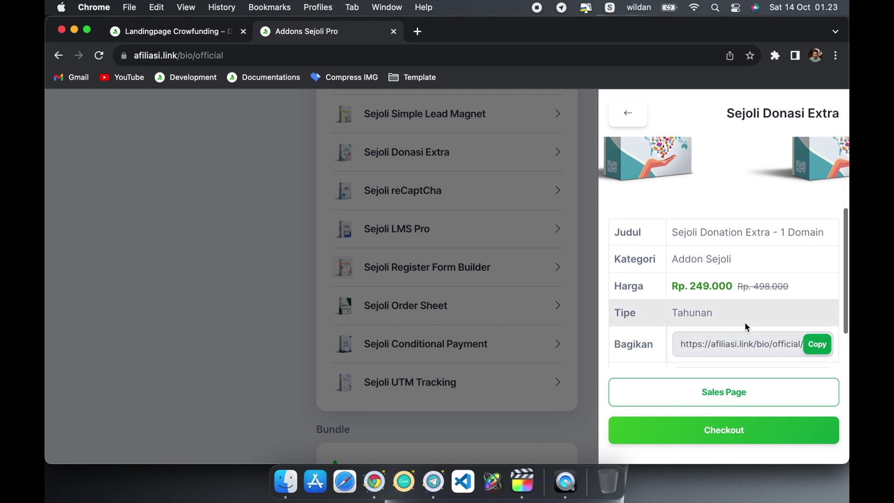
pyautogui.scroll(-3, 744, 326)
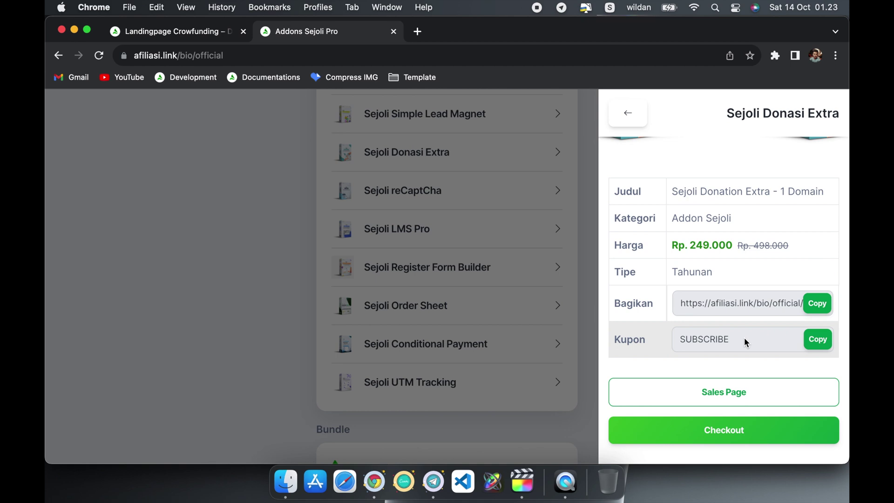
pyautogui.scroll(4, 744, 337)
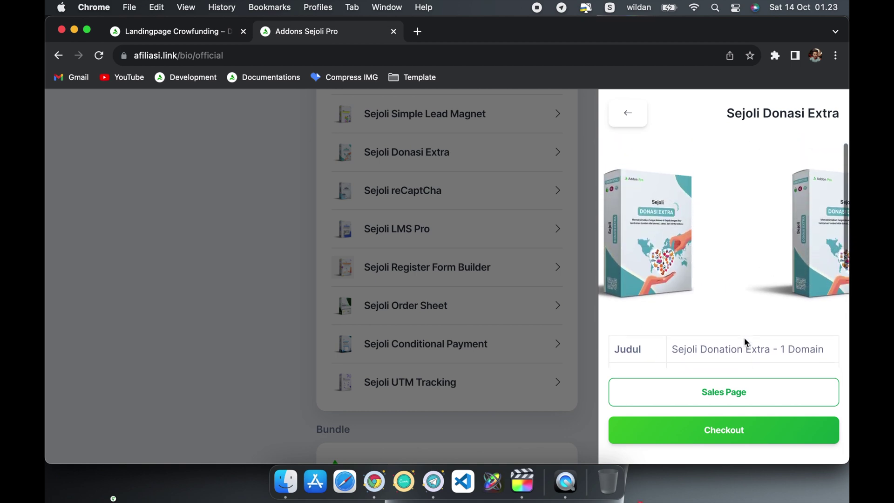
pyautogui.click(628, 113)
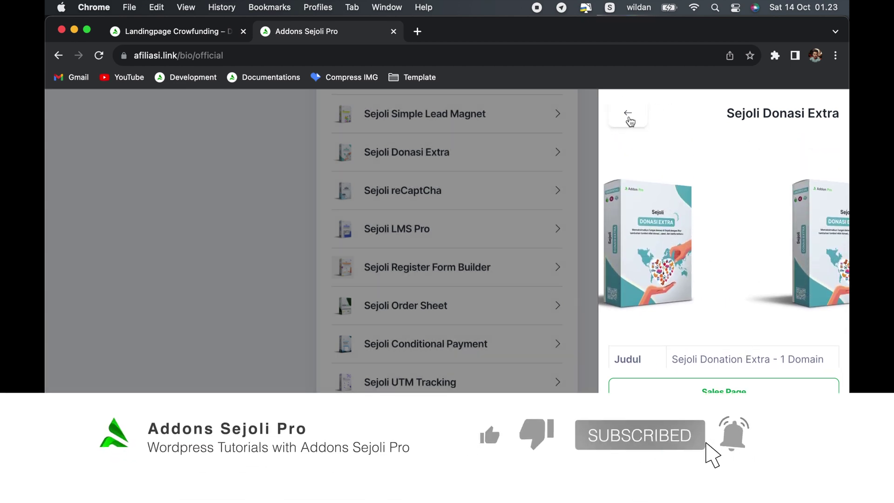
pyautogui.scroll(8, 631, 122)
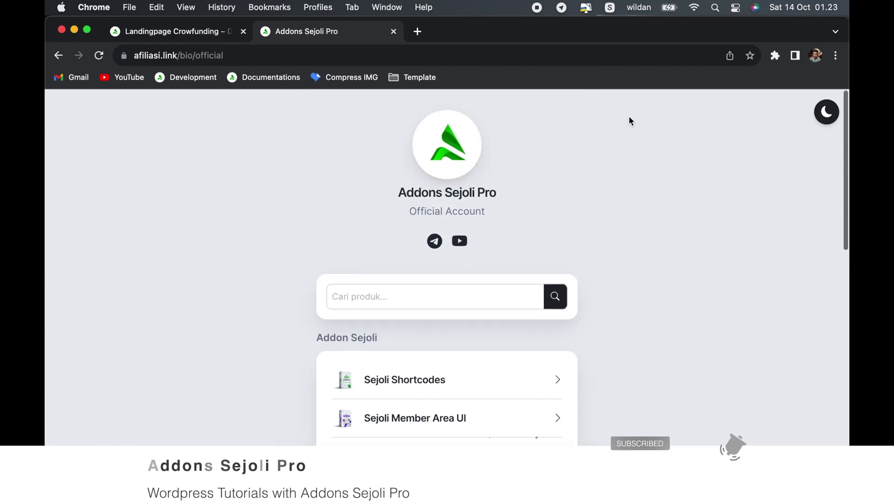